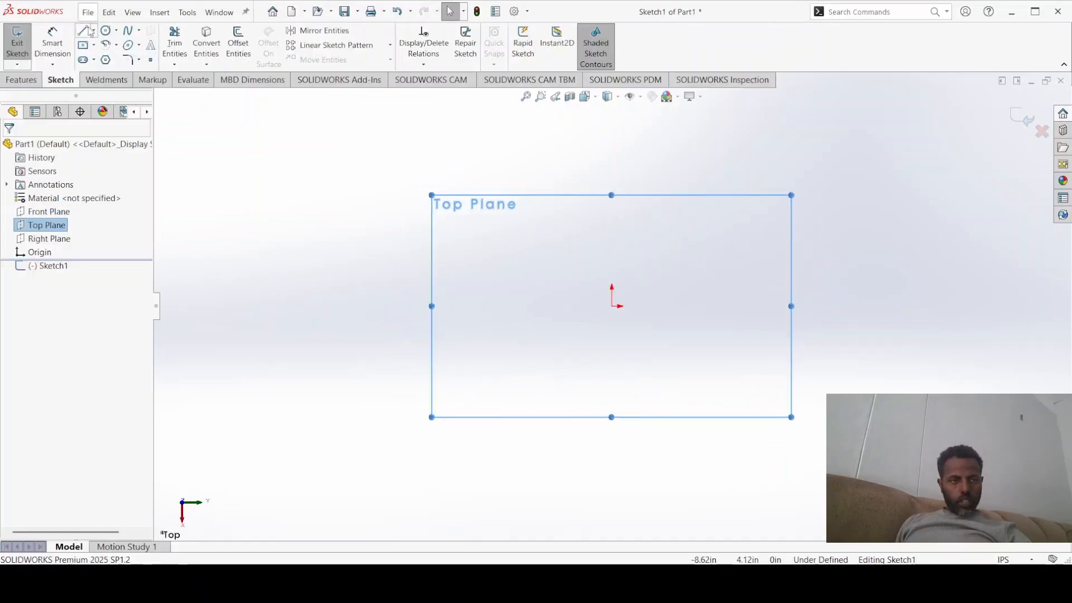
Sketch a circle centred on the origin of the Top Plane sketch, with a radius of about 3.35 in
click(106, 31)
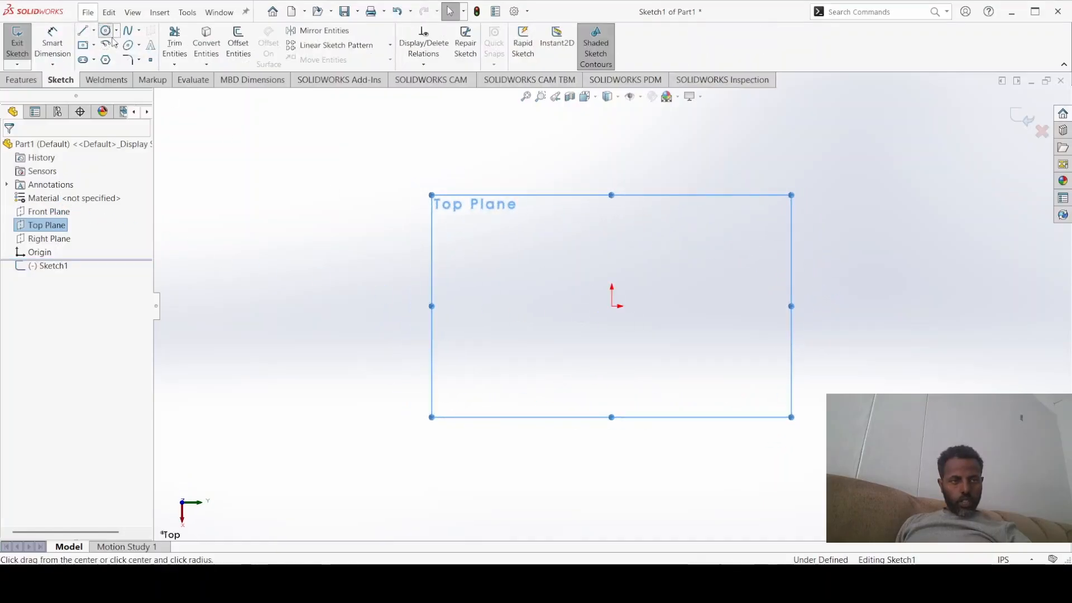
click(613, 306)
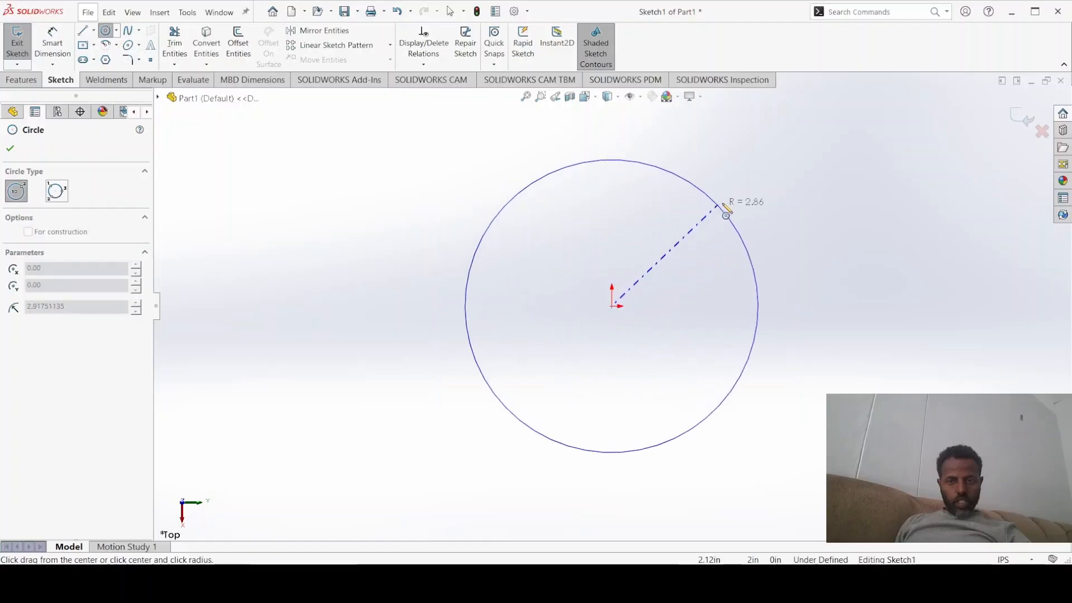
click(740, 193)
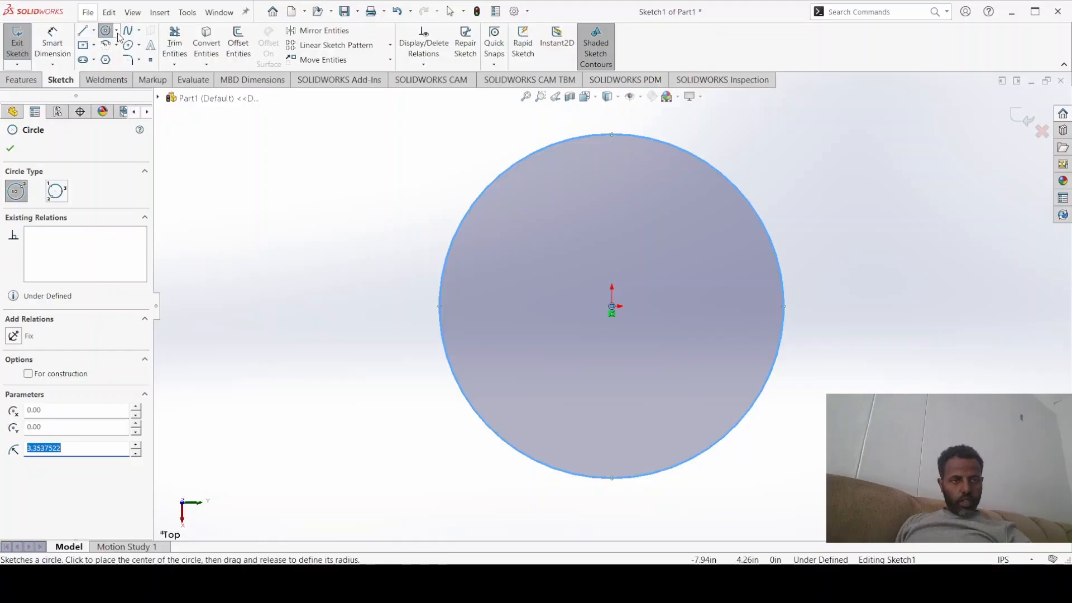
Dimension the circle's diameter as 150 mm and switch the document units to MMGS
click(53, 42)
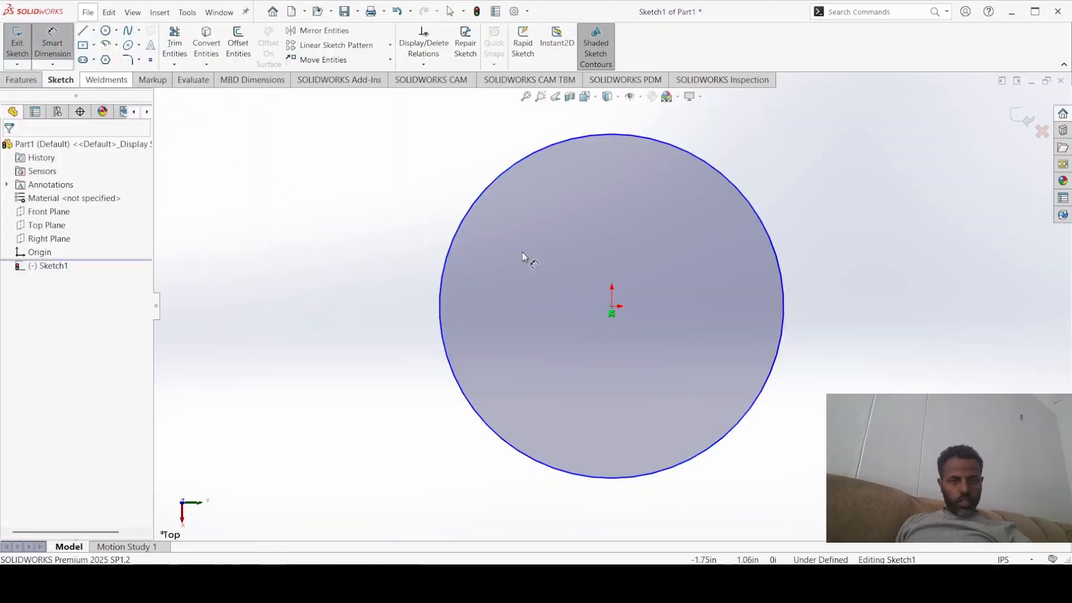
click(504, 177)
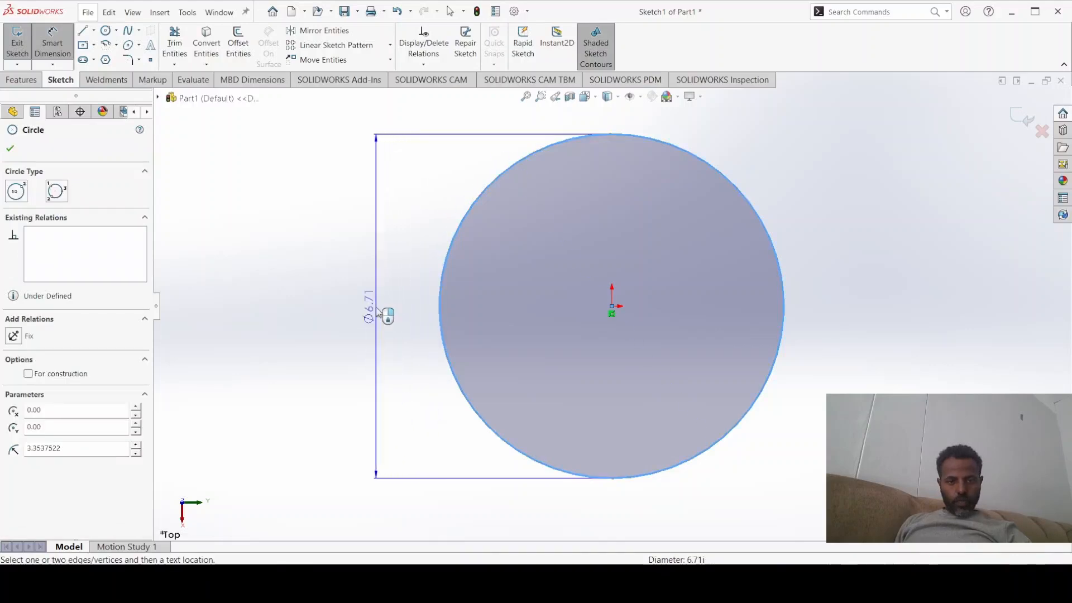
click(376, 308)
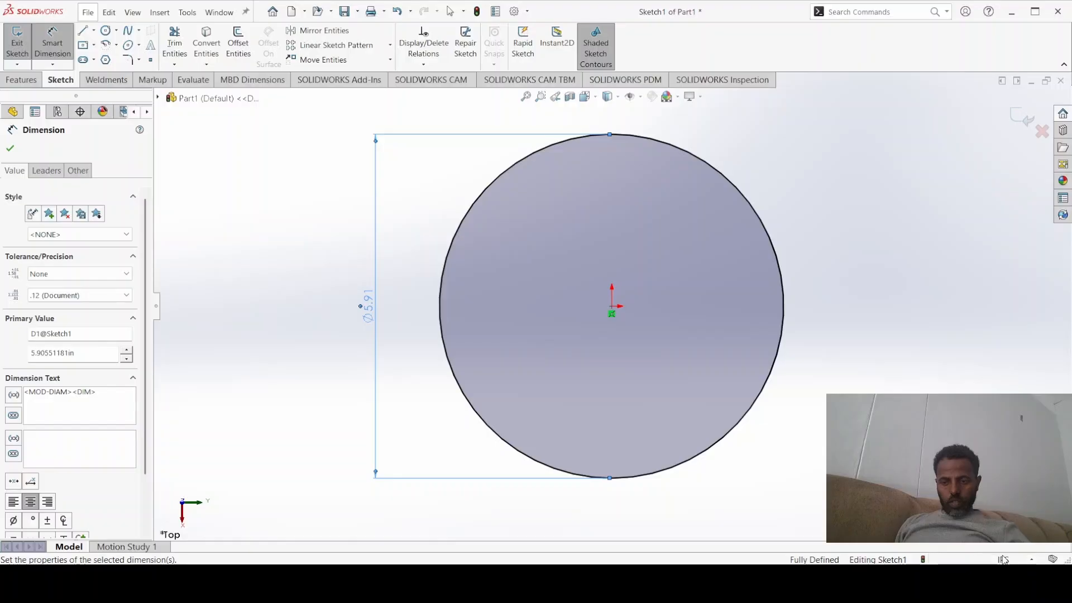
click(1003, 518)
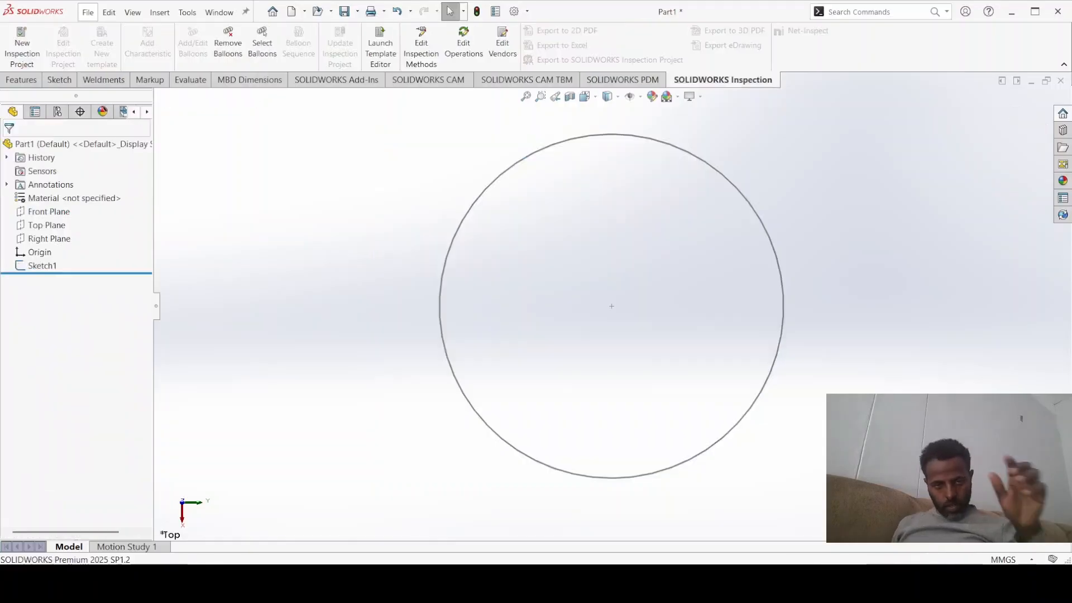
Reopen the circle's sketch for editing and convert the circle to construction geometry
click(587, 478)
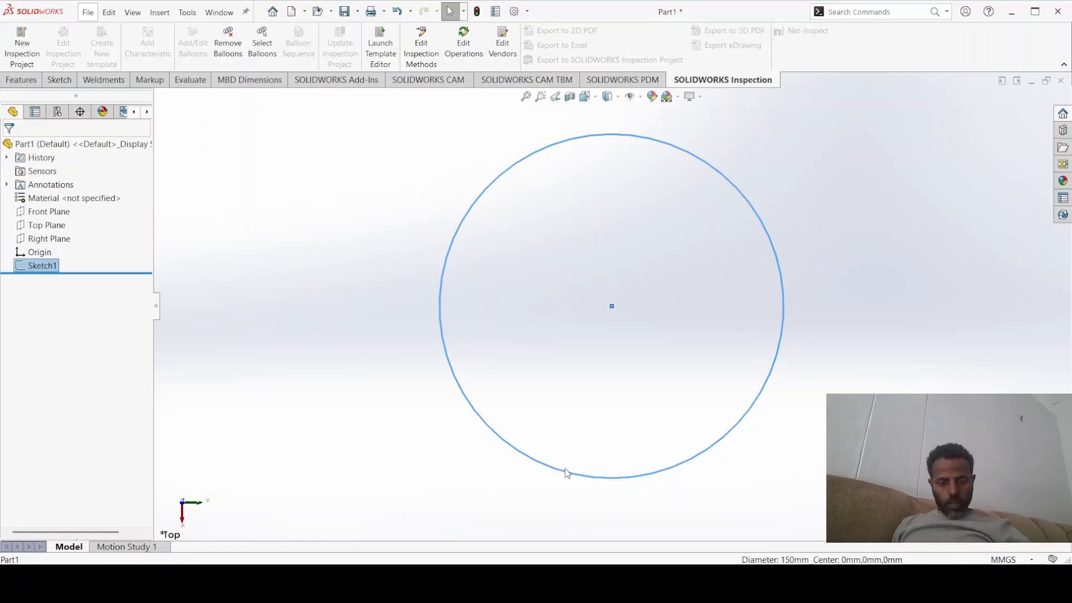
click(781, 520)
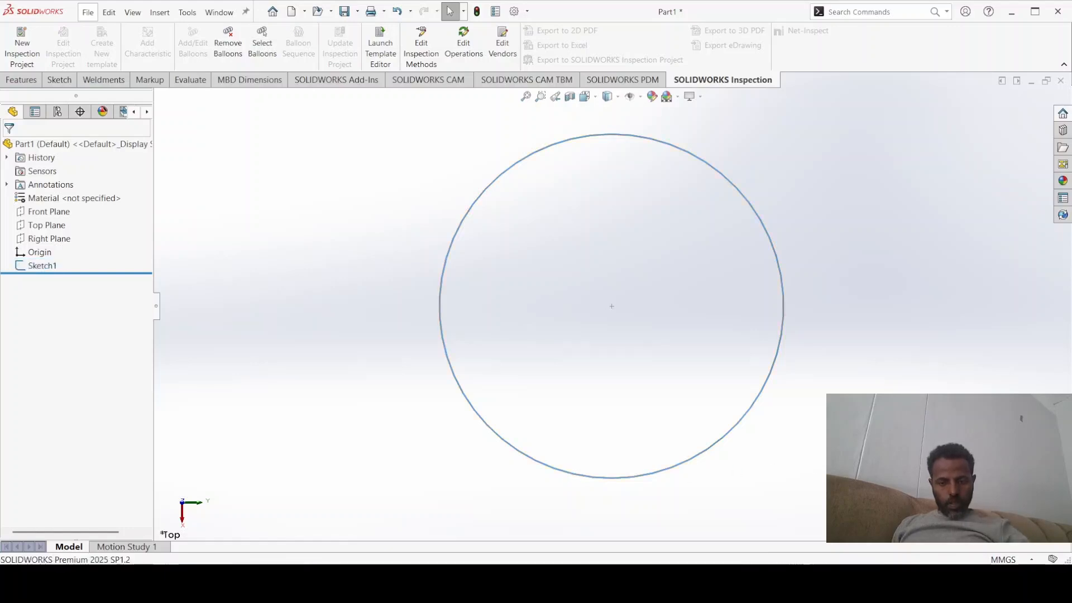
key(space)
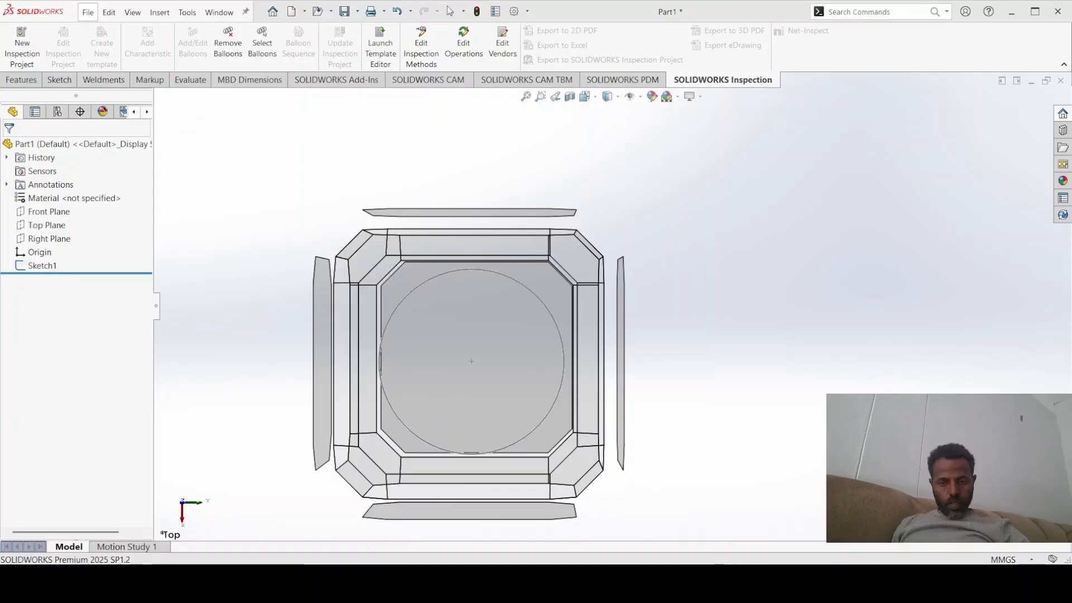
click(764, 477)
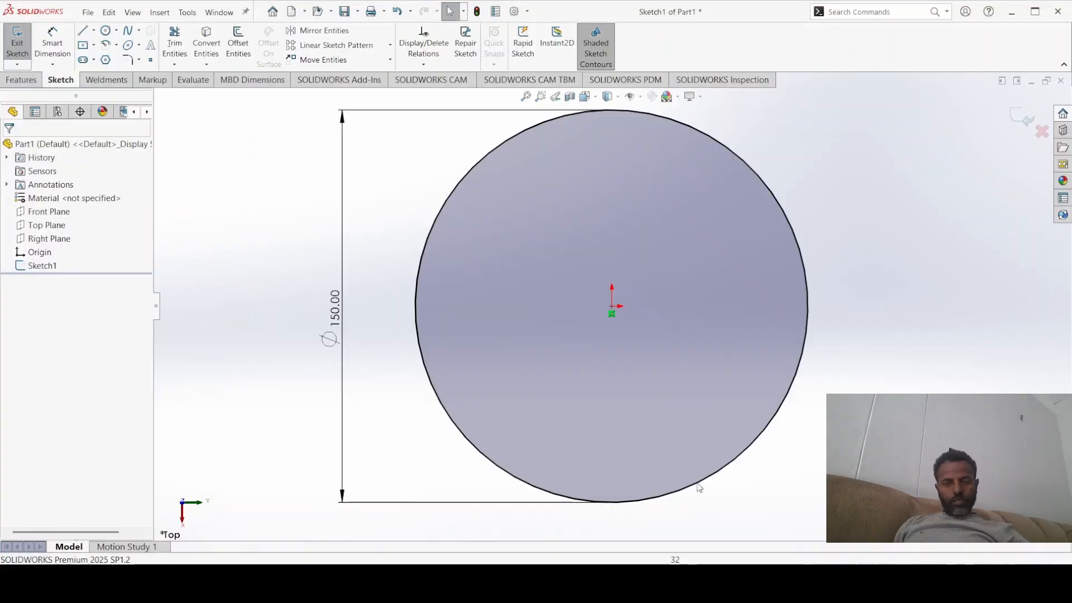
click(422, 259)
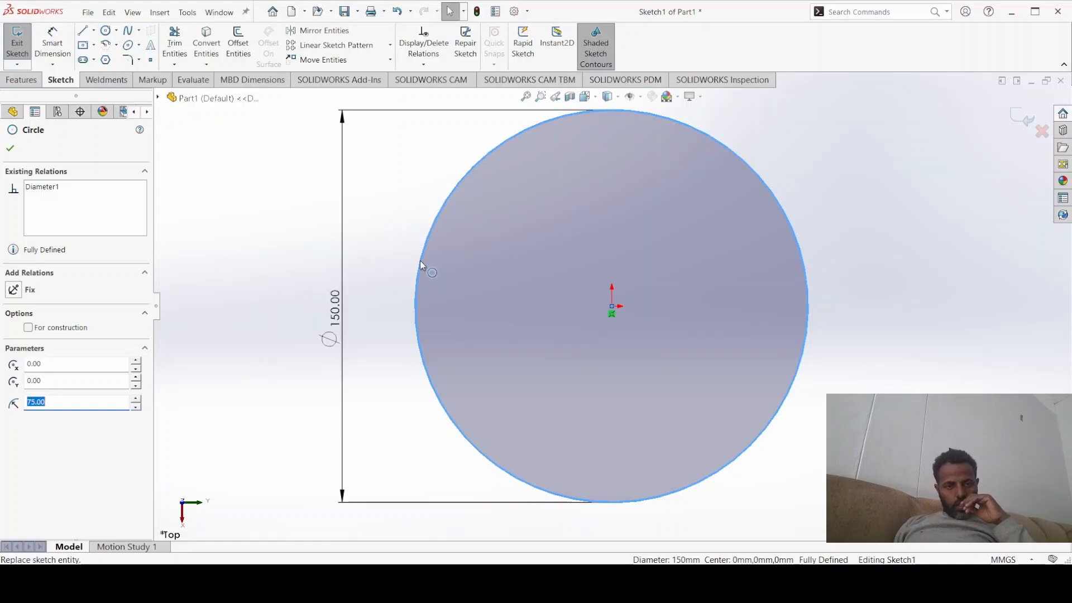
click(472, 227)
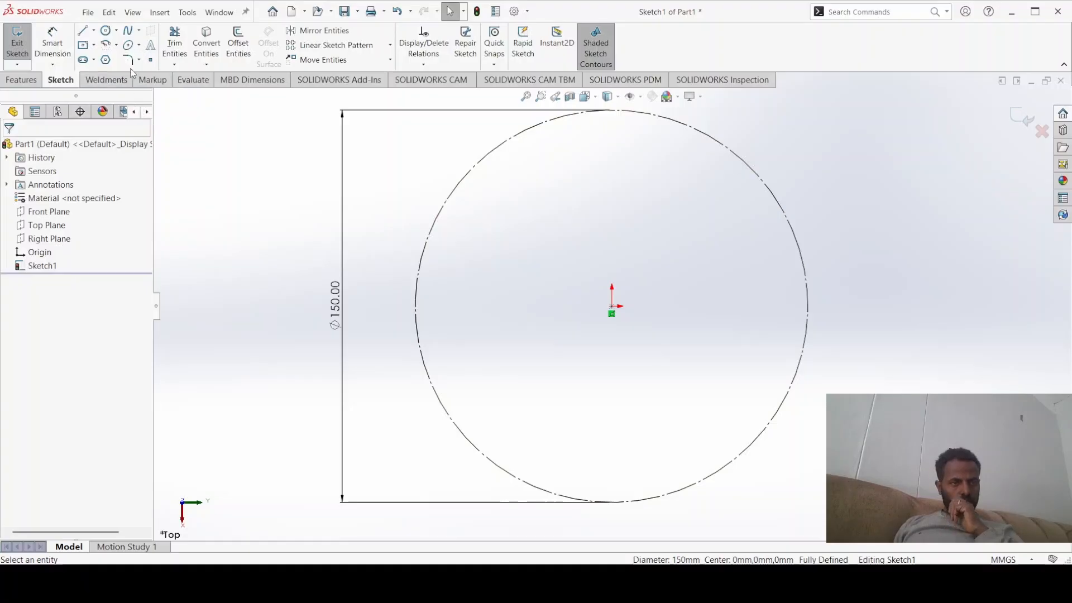
Offset the 150 mm construction circle outward by 2 mm and convert the offset circle to construction geometry
click(239, 51)
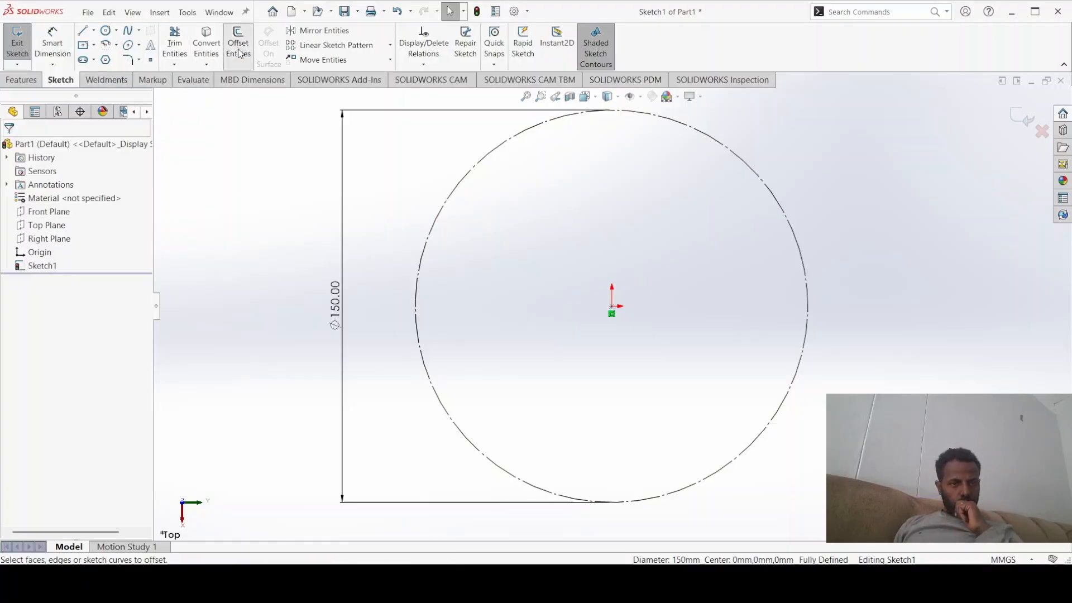
click(427, 247)
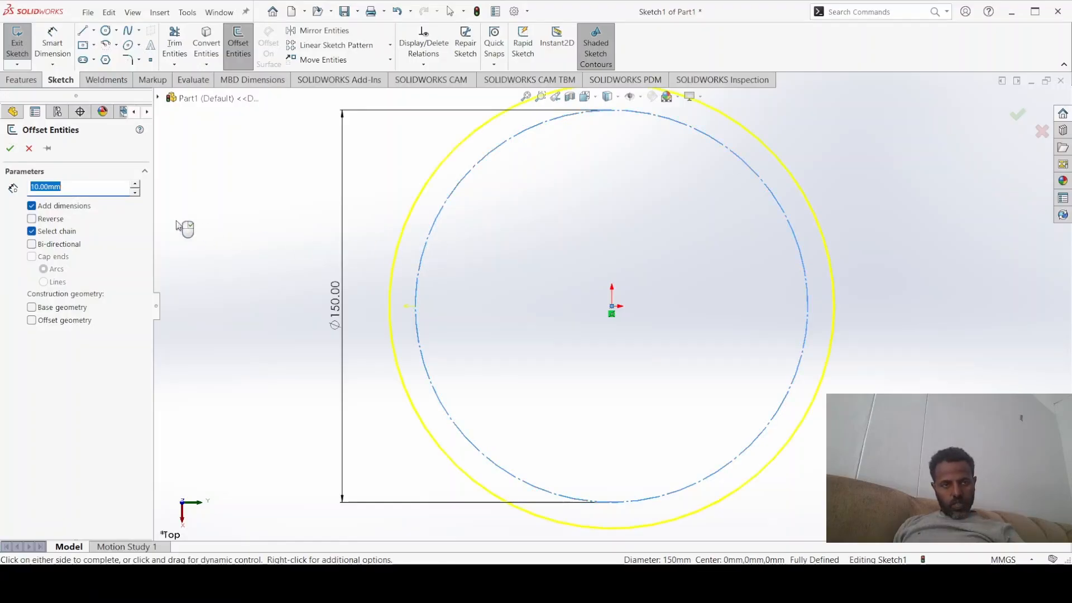
text(2)
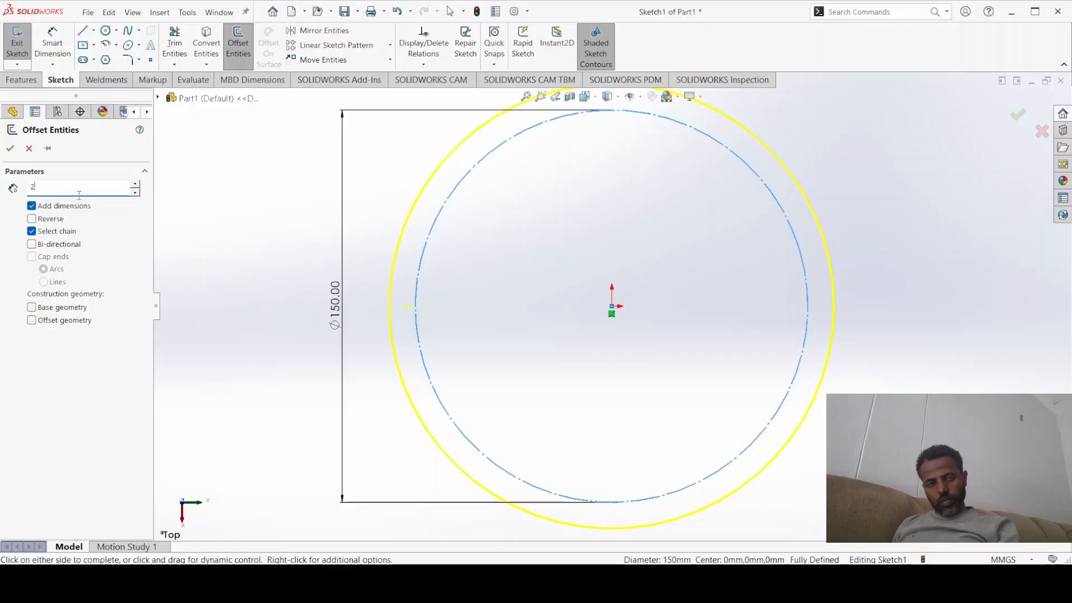
key(Return)
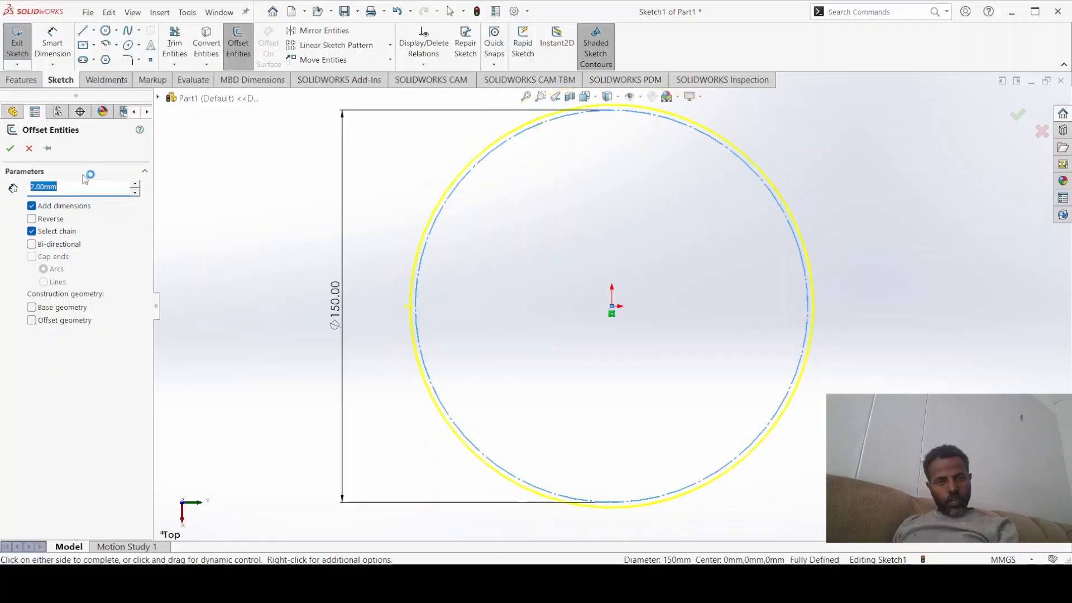
click(422, 195)
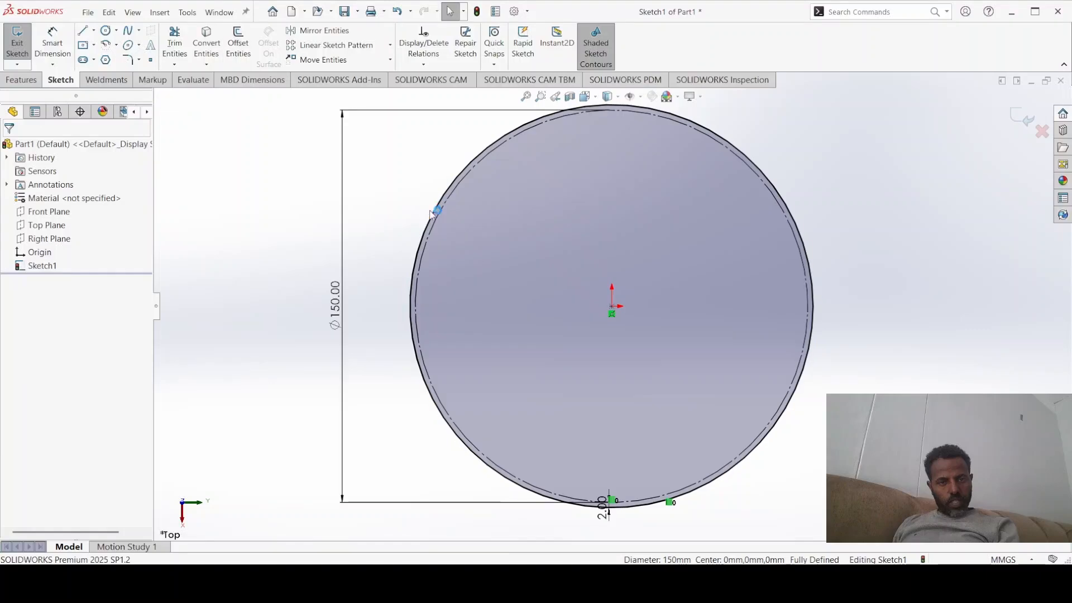
click(433, 218)
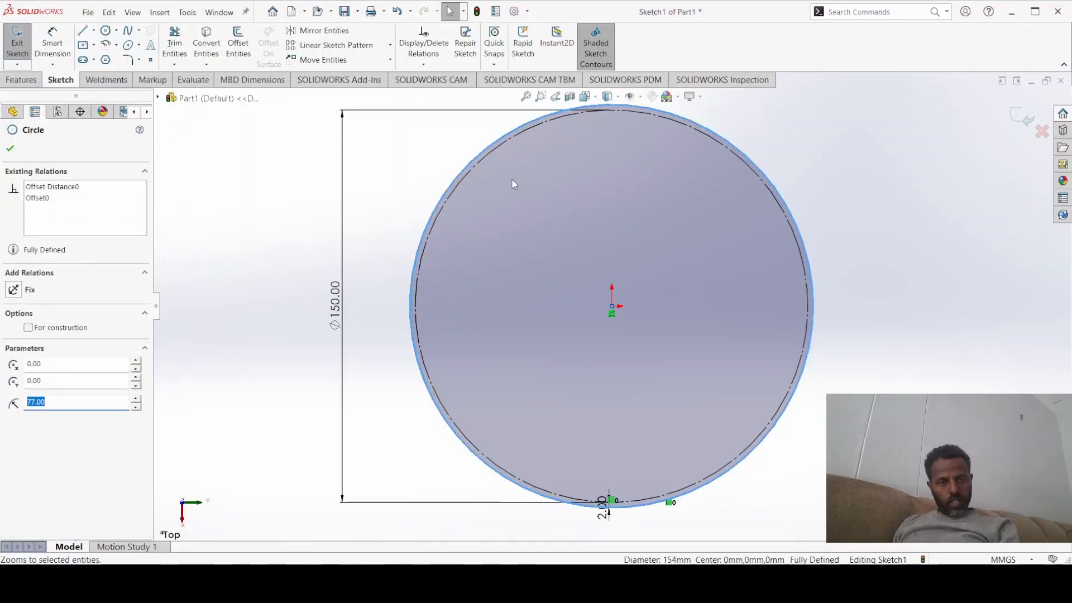
key(Escape)
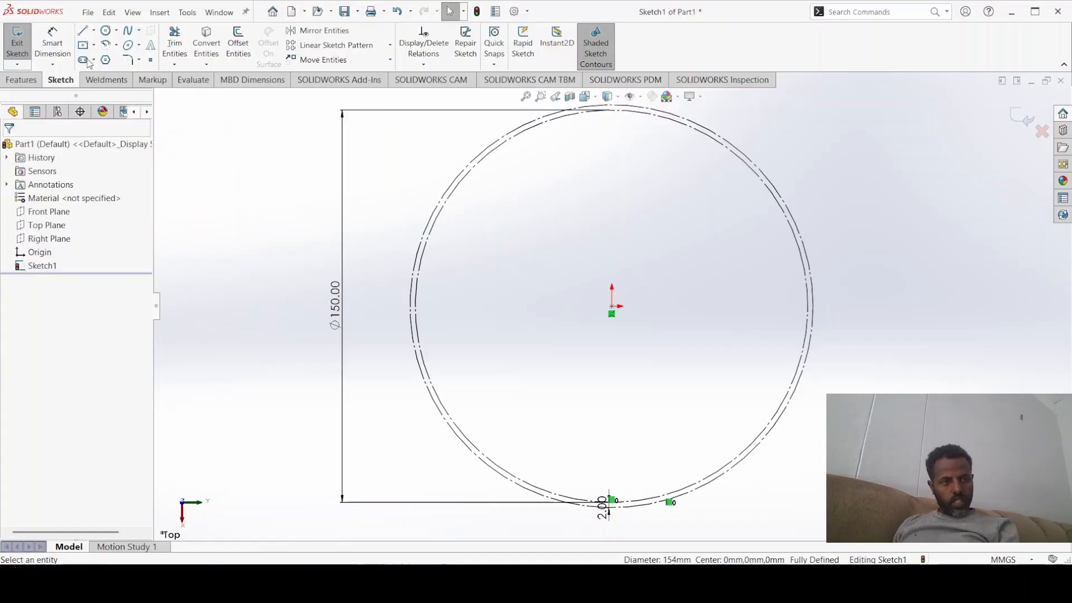
Draw two construction lines from the origin: one to the inner circle about 25° left of vertical, and one vertical to the top of the outer circle
key(l)
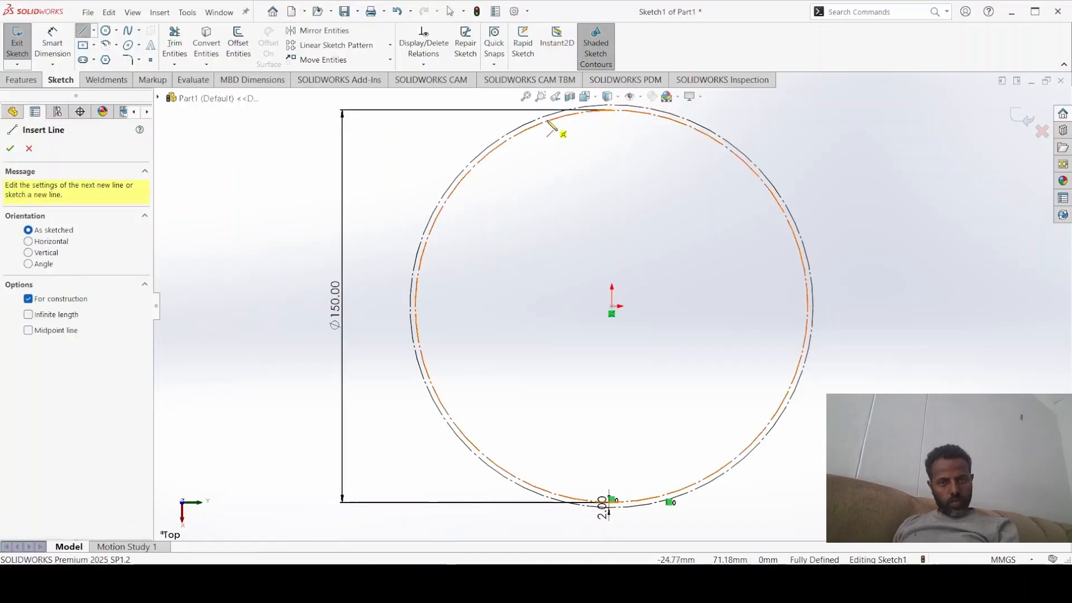
click(530, 129)
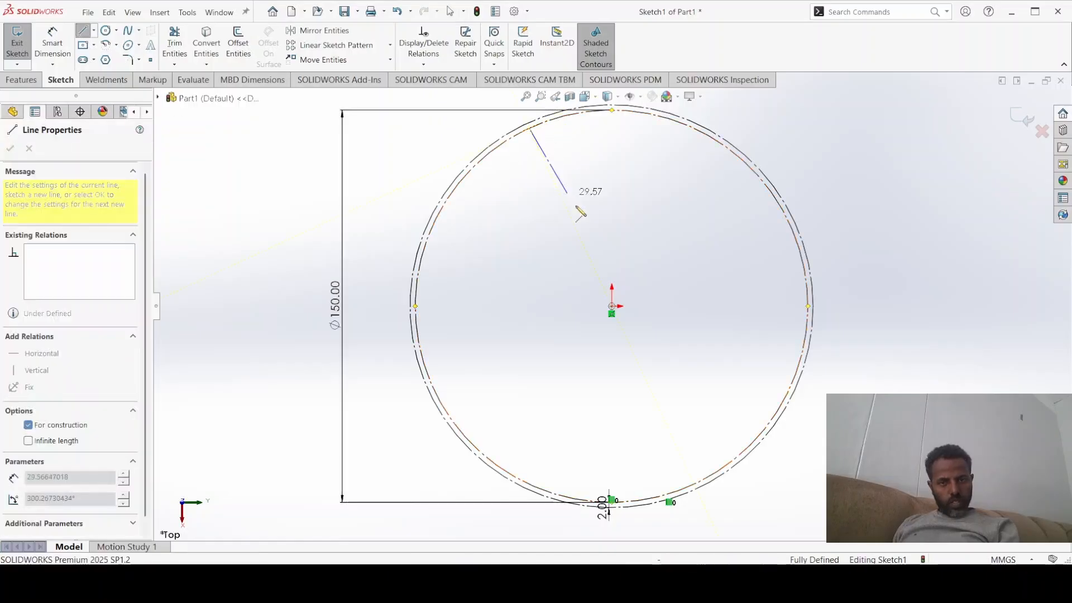
click(611, 306)
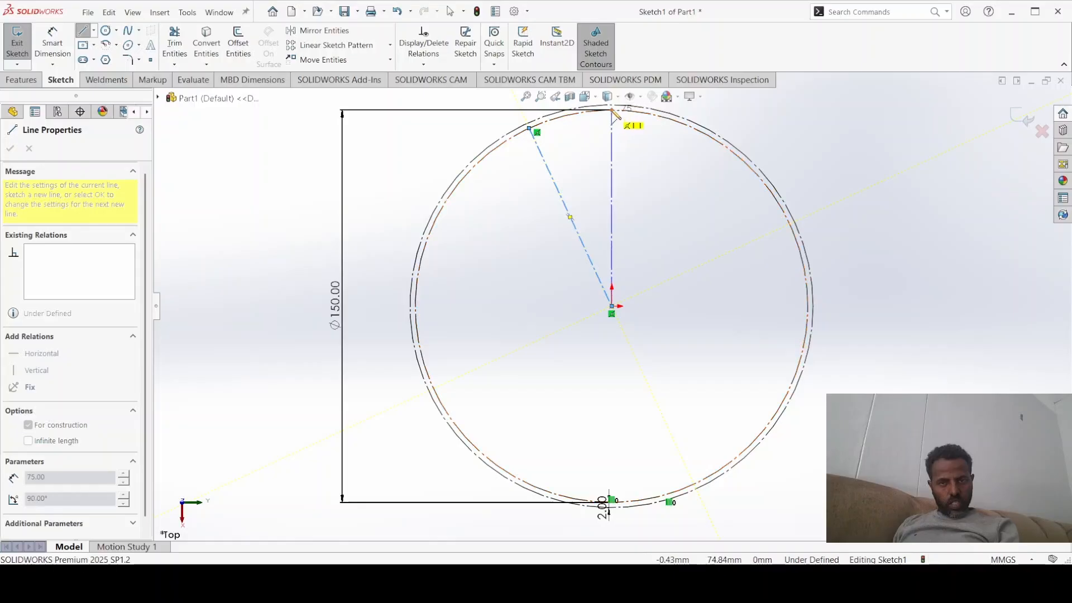
scroll(614, 269, down, 2)
scroll(615, 288, up, 2)
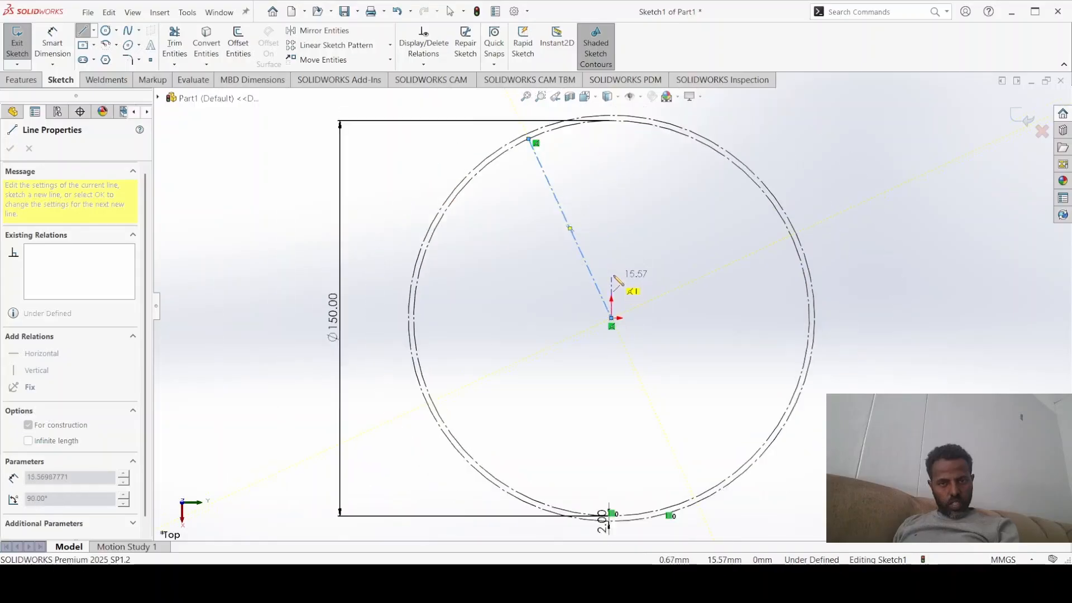
scroll(617, 75, down, 2)
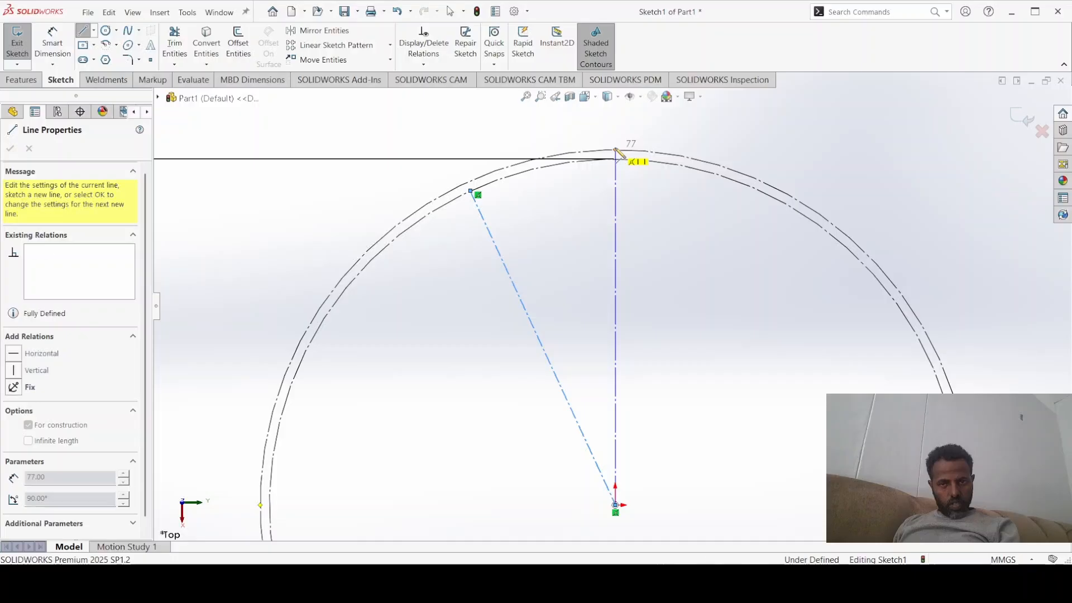
click(615, 150)
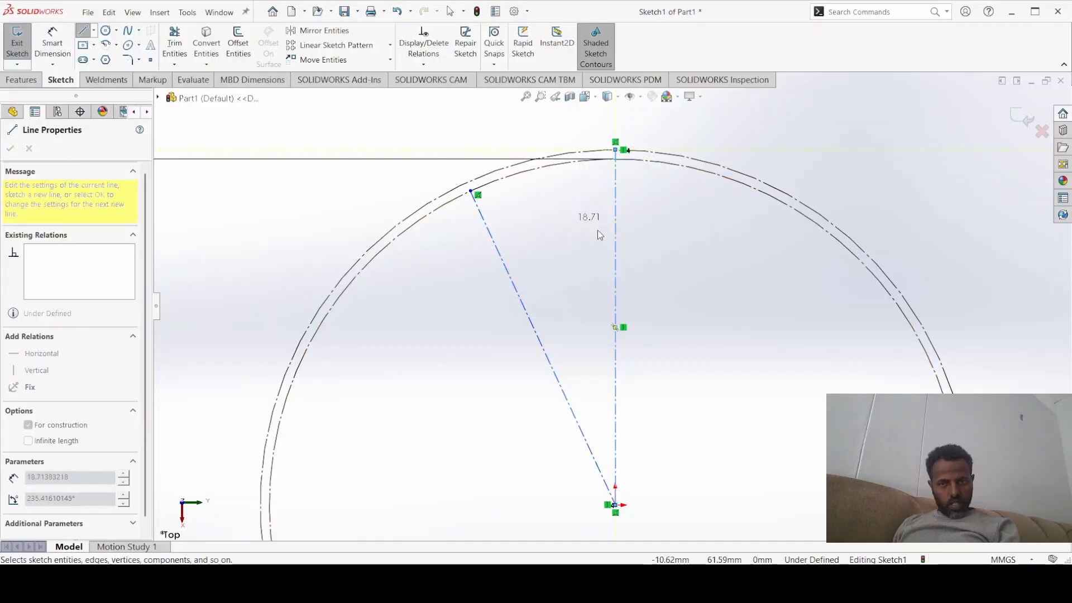
key(Escape)
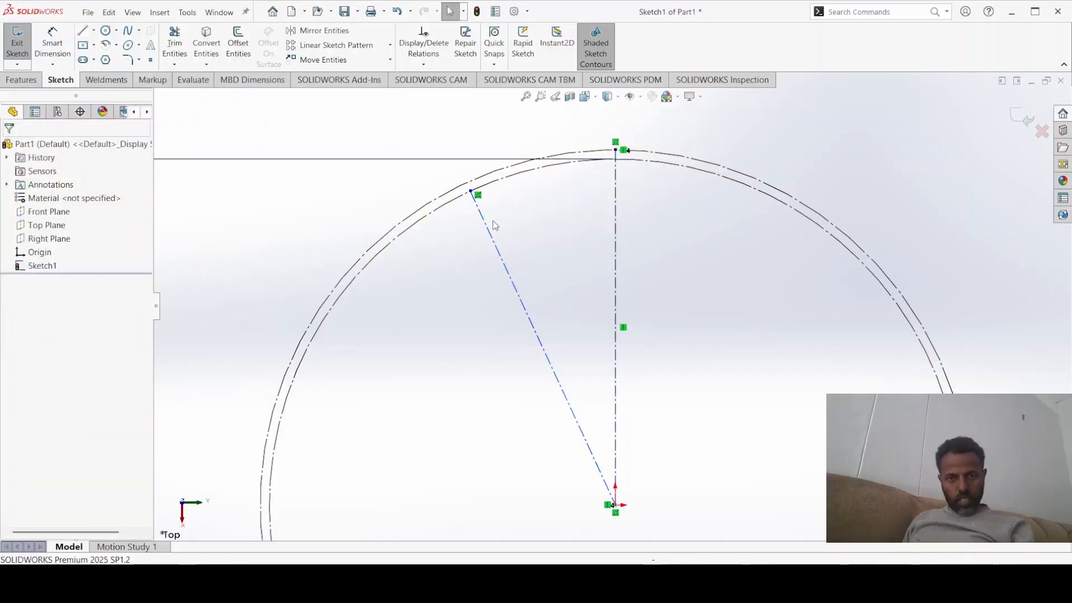
Dimension the angle between the slanted and vertical construction lines as 5°
click(51, 45)
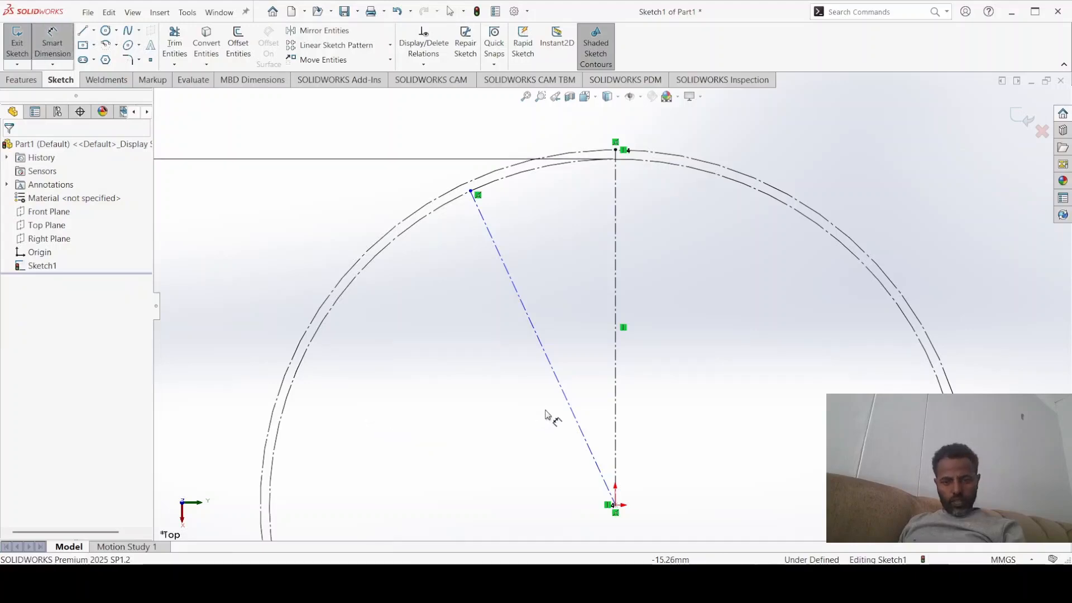
click(578, 418)
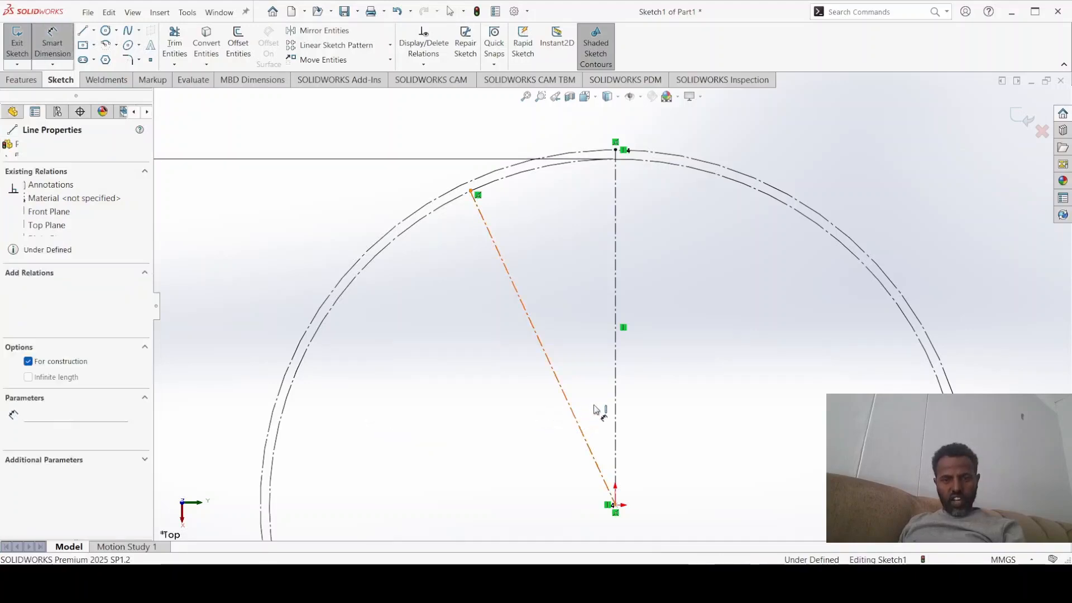
click(616, 405)
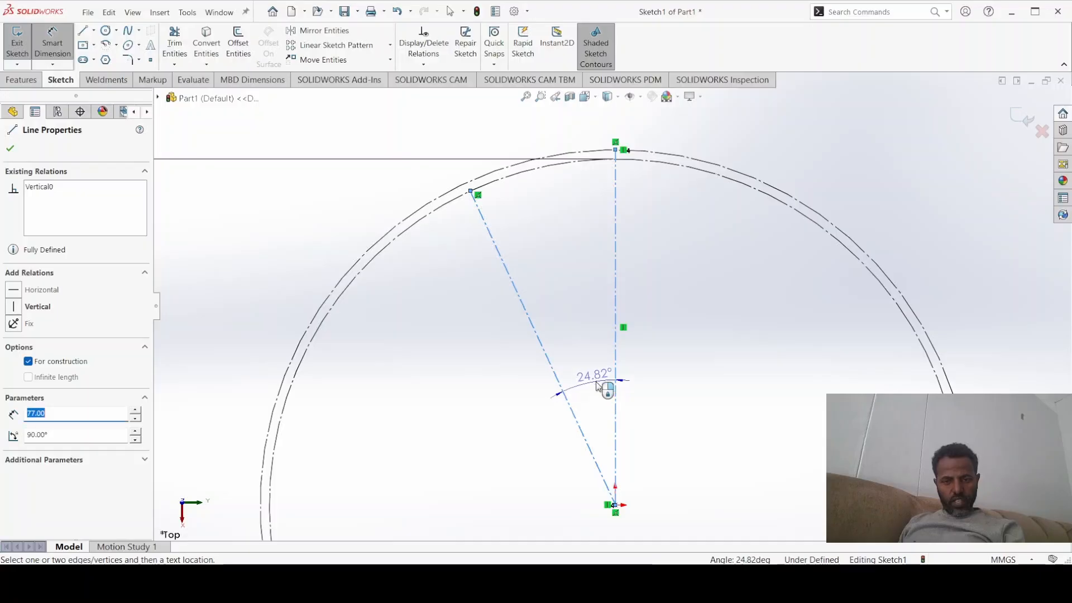
click(595, 383)
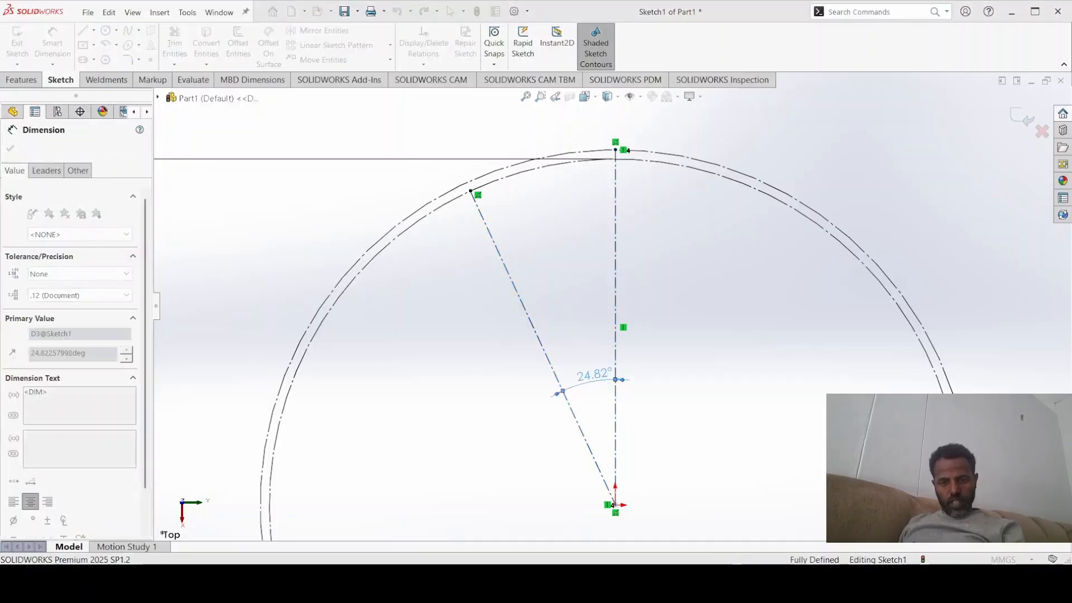
text(5)
key(Return)
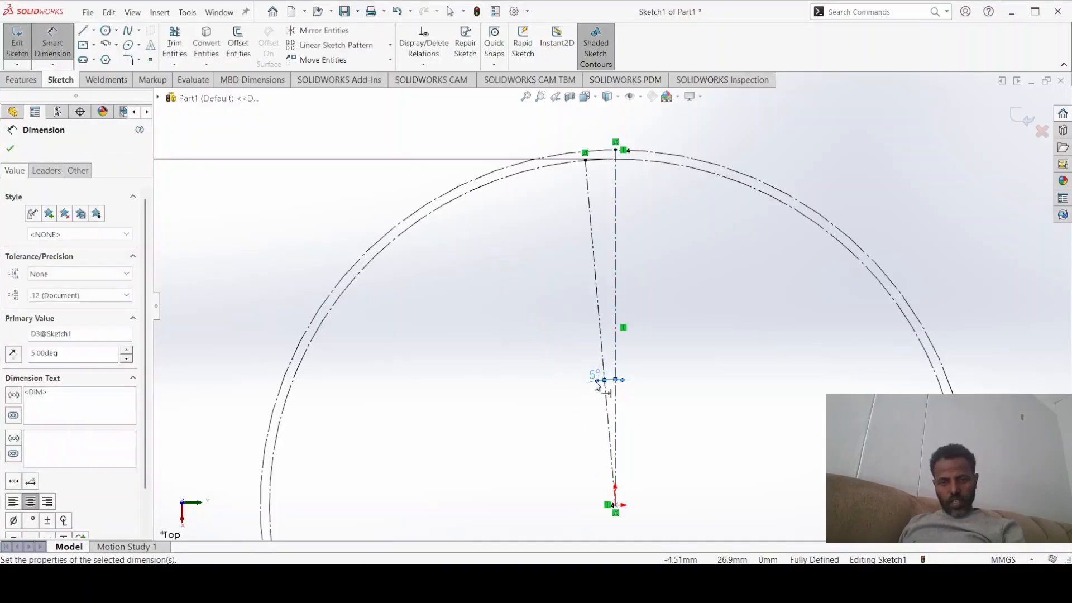
scroll(603, 162, down, 4)
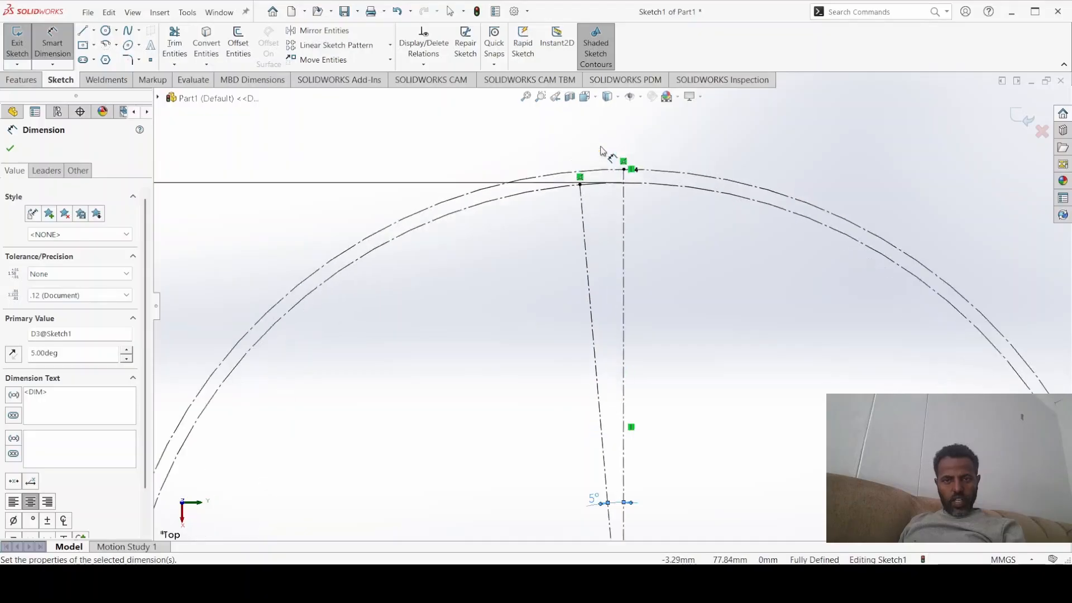
scroll(600, 166, down, 1)
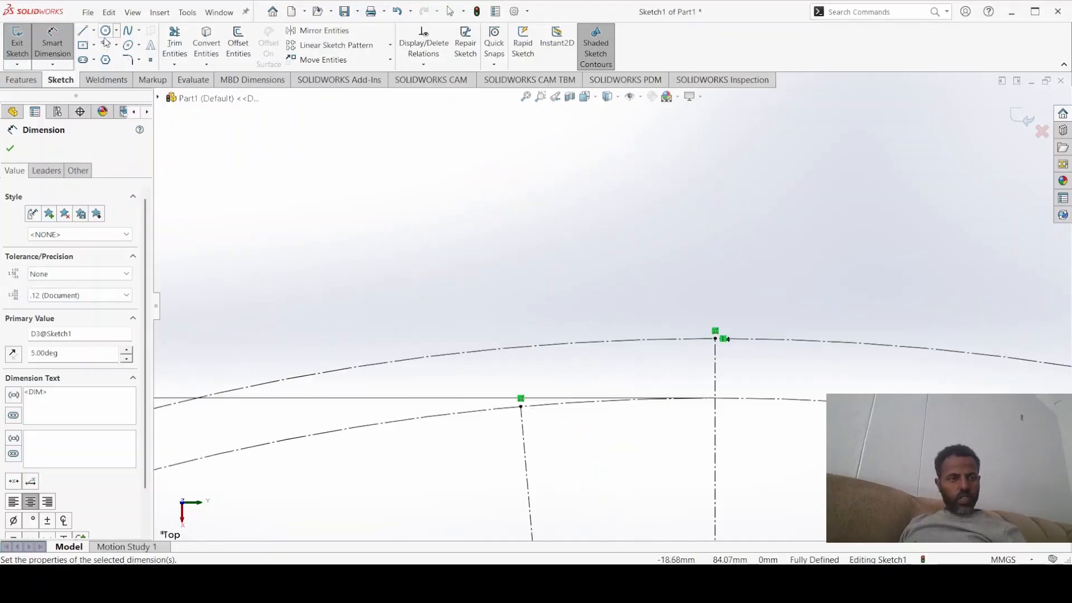
click(127, 31)
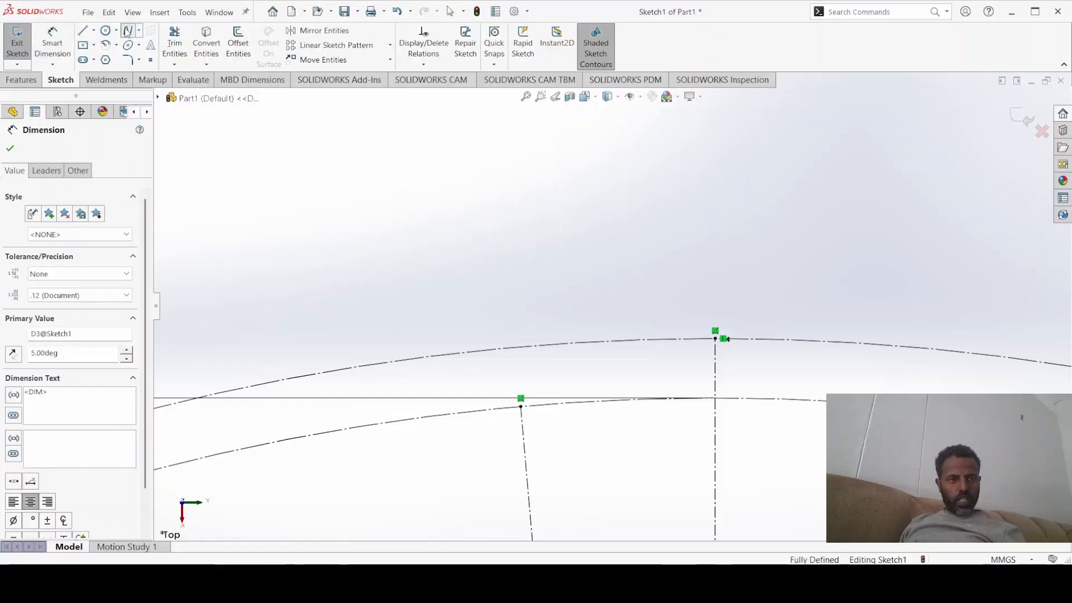
click(521, 407)
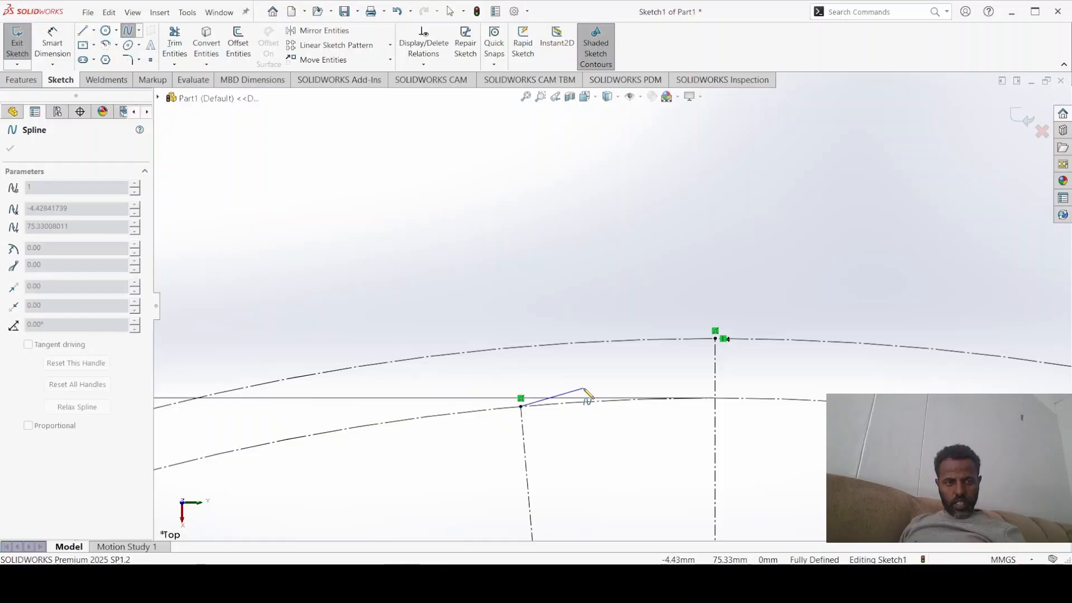
key(Escape)
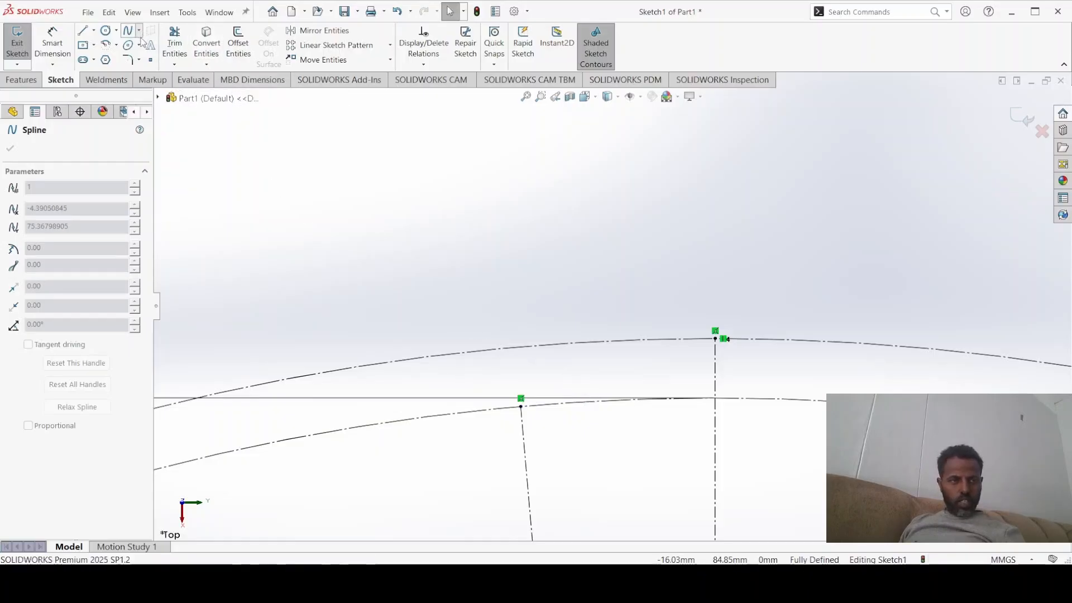
Draw a Bezier style spline from the slanted line's end on the inner circle to the vertical line's top, with two intermediate control vertices
click(172, 58)
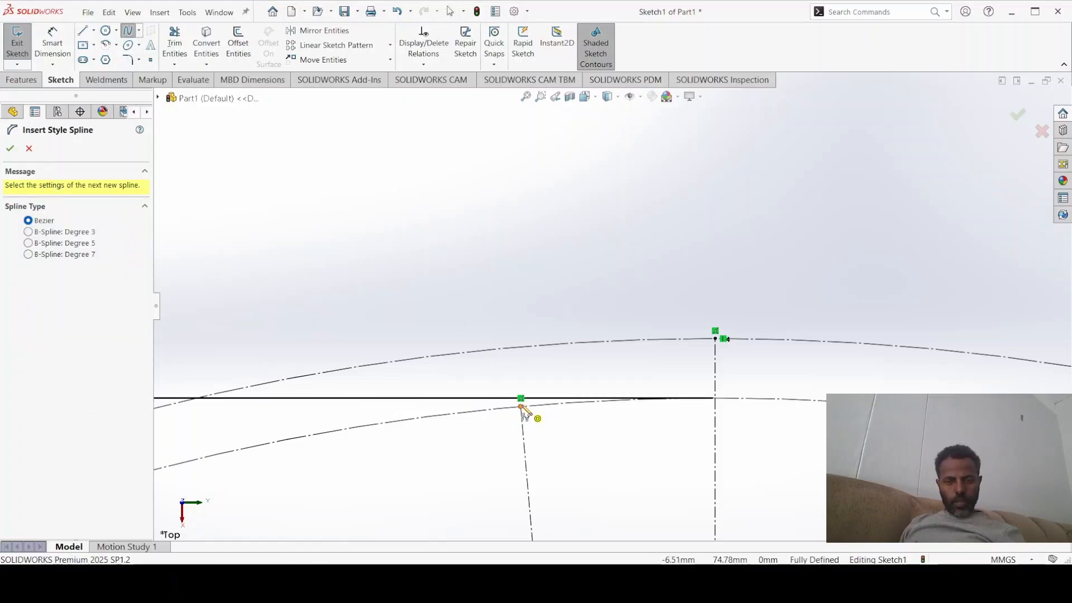
click(521, 406)
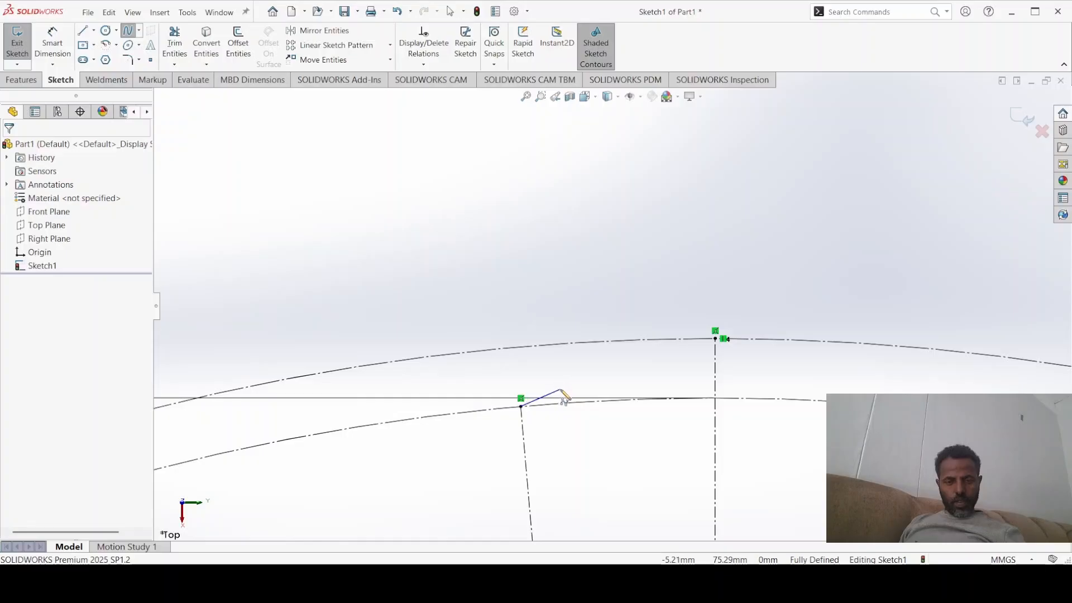
click(562, 390)
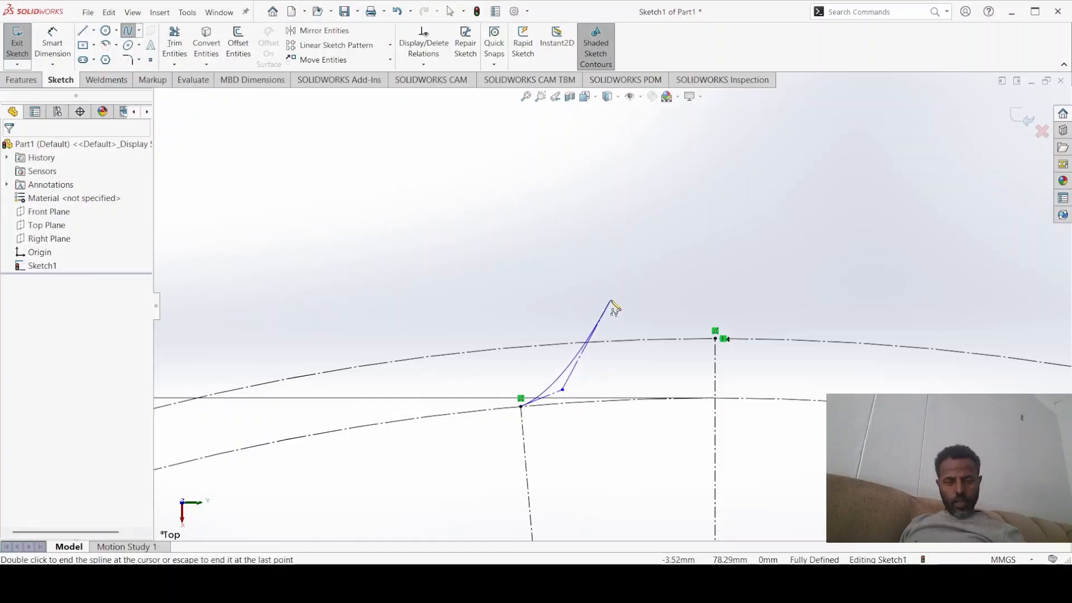
click(613, 300)
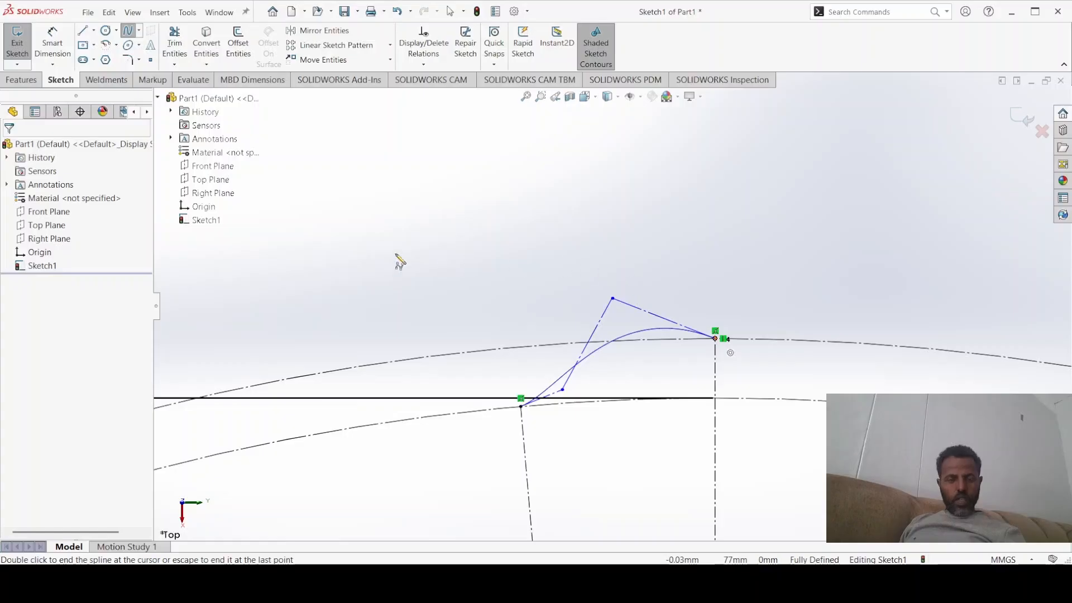
key(Escape)
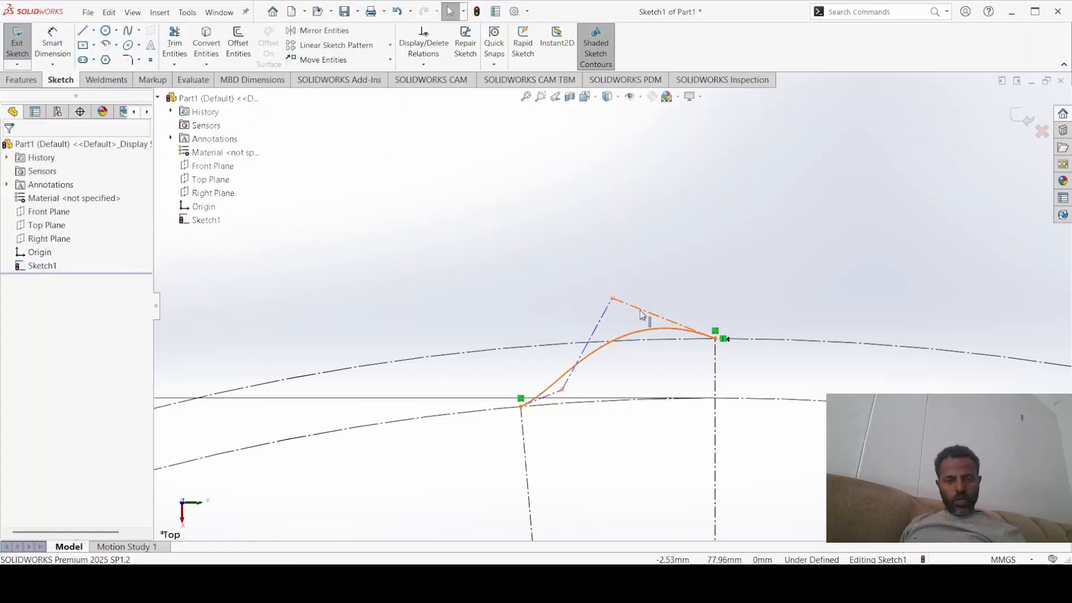
Make the first and last control polygon legs of the style spline equal in length
click(561, 406)
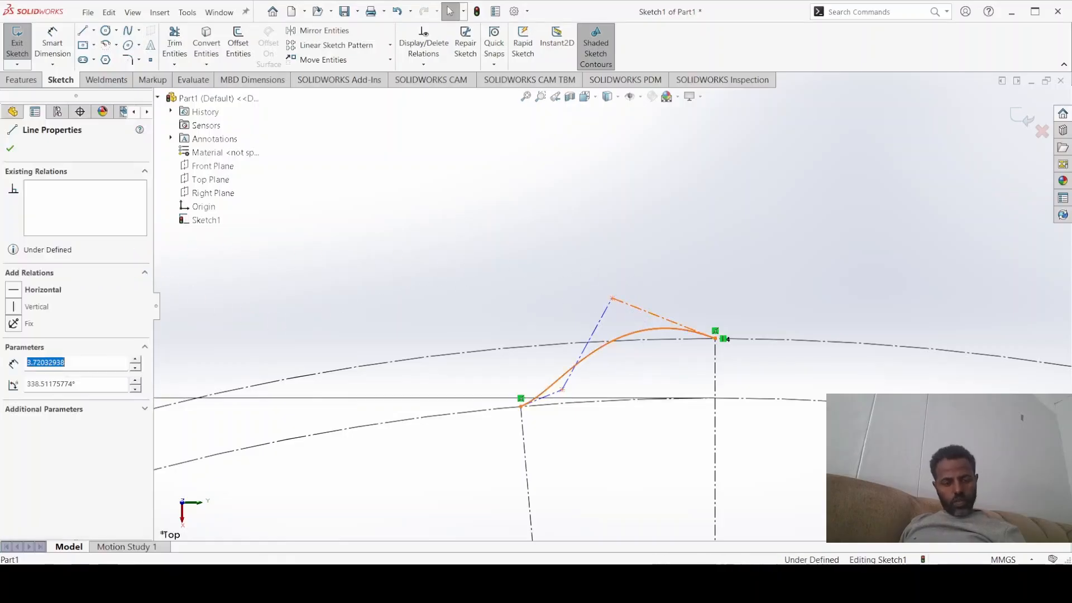
ctrl+click(554, 397)
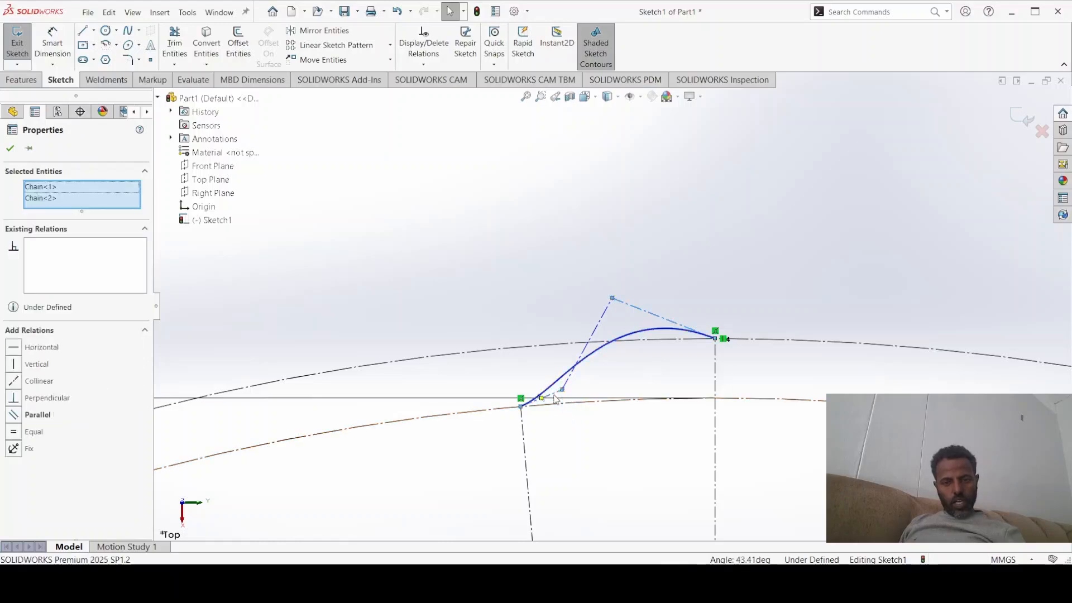
click(673, 340)
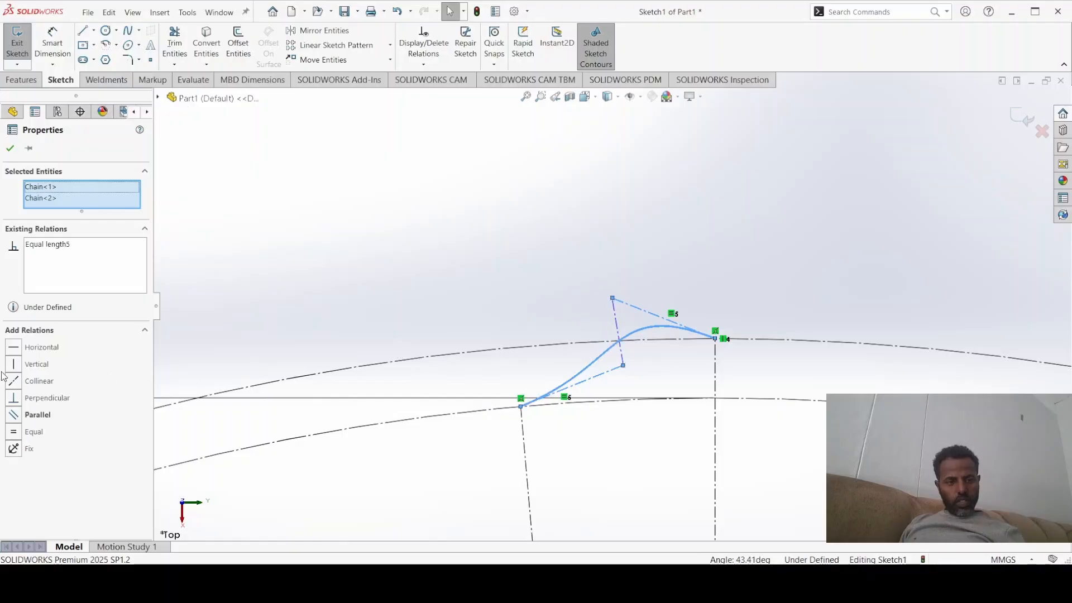
key(Escape)
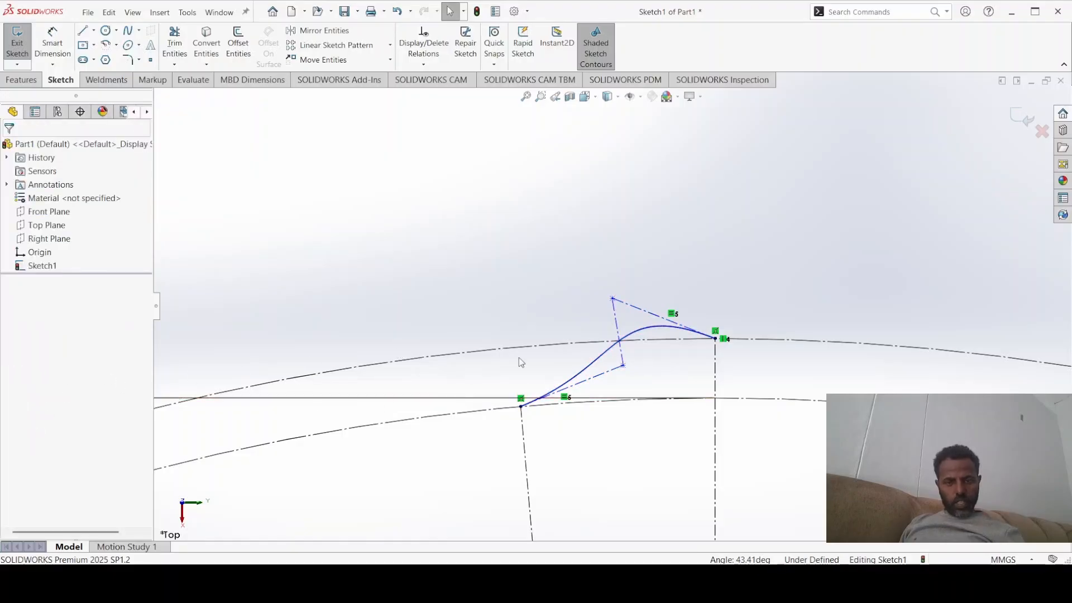
Make the spline's upper control leg horizontal and its lower control leg perpendicular to the slanted construction line
click(638, 313)
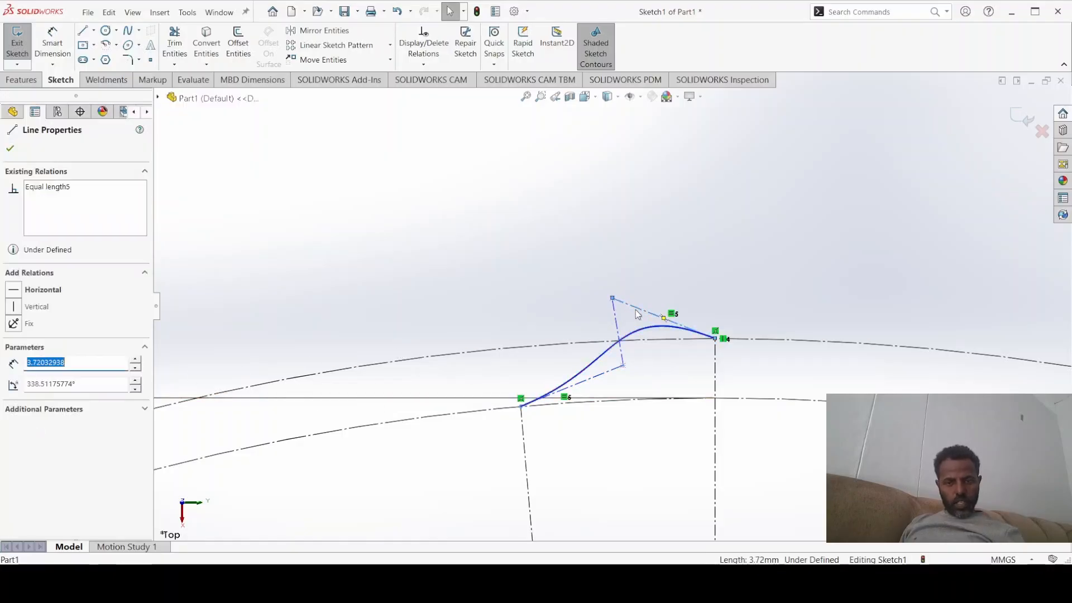
click(668, 260)
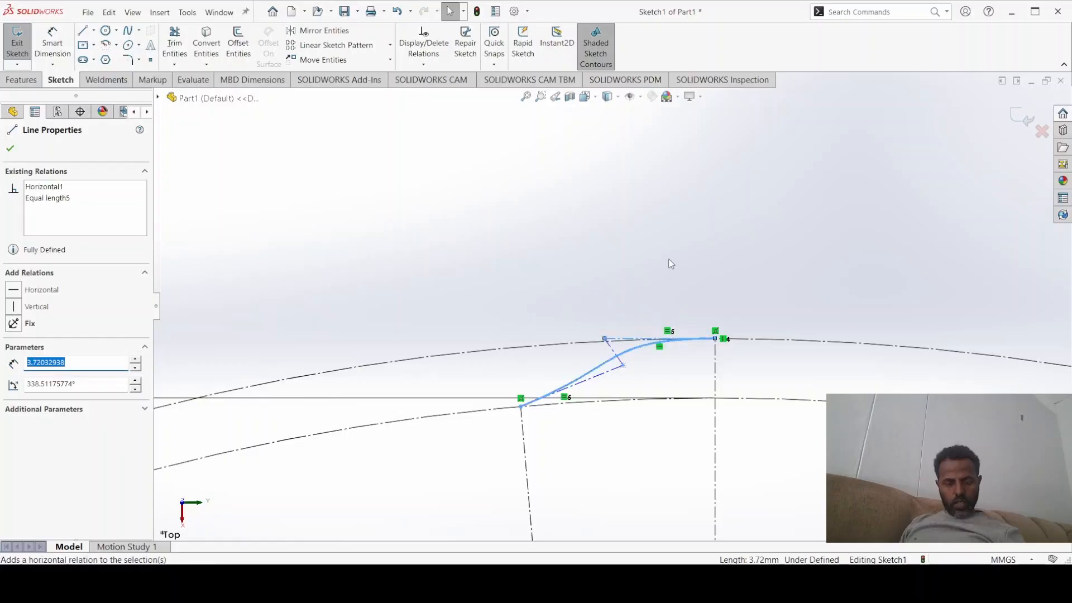
click(588, 380)
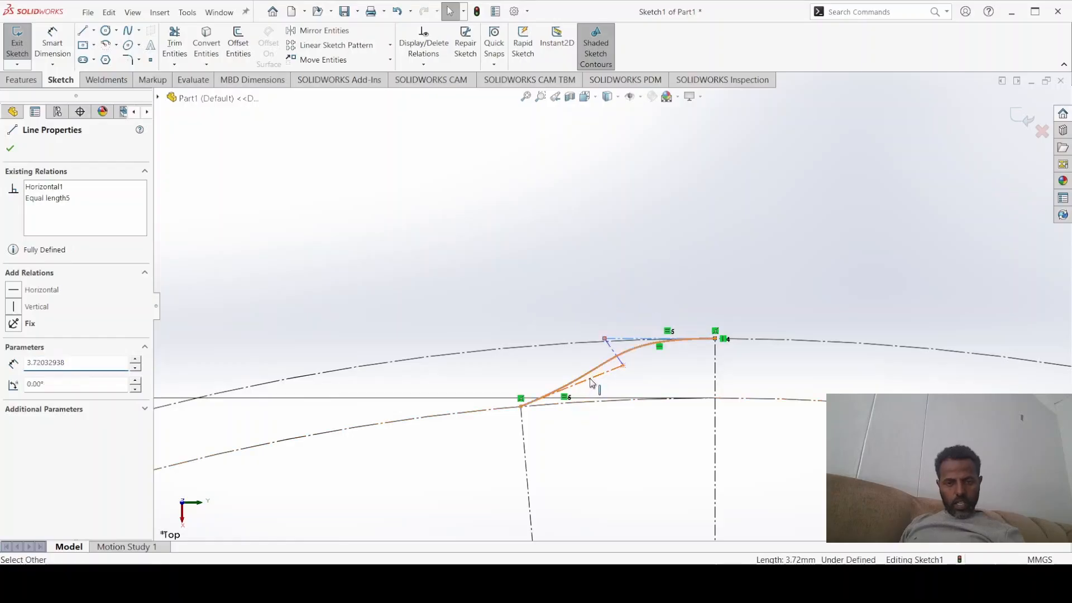
key(ctrl+z)
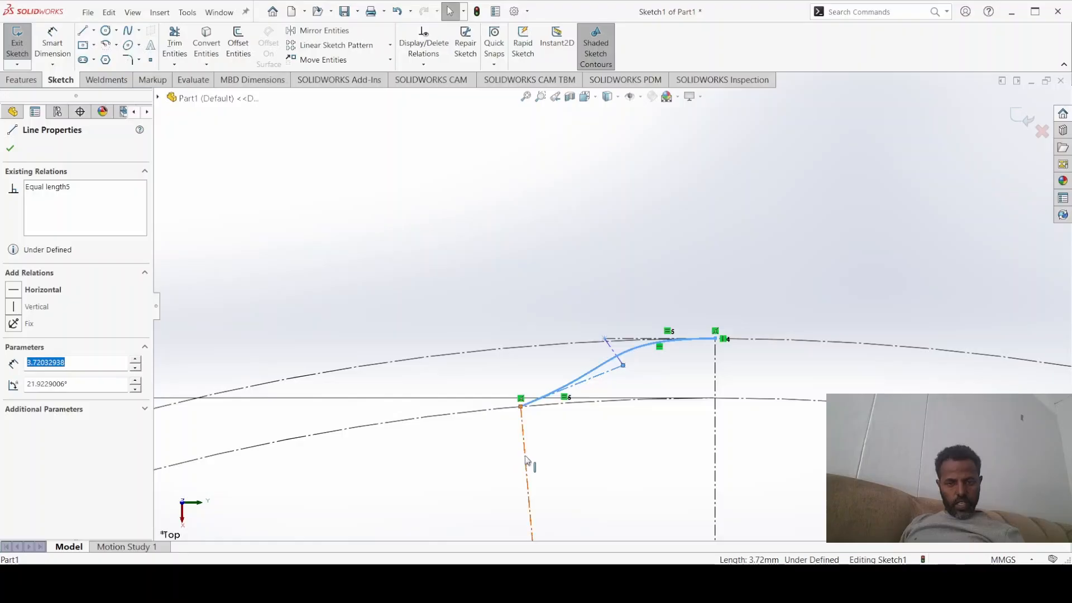
ctrl+click(527, 460)
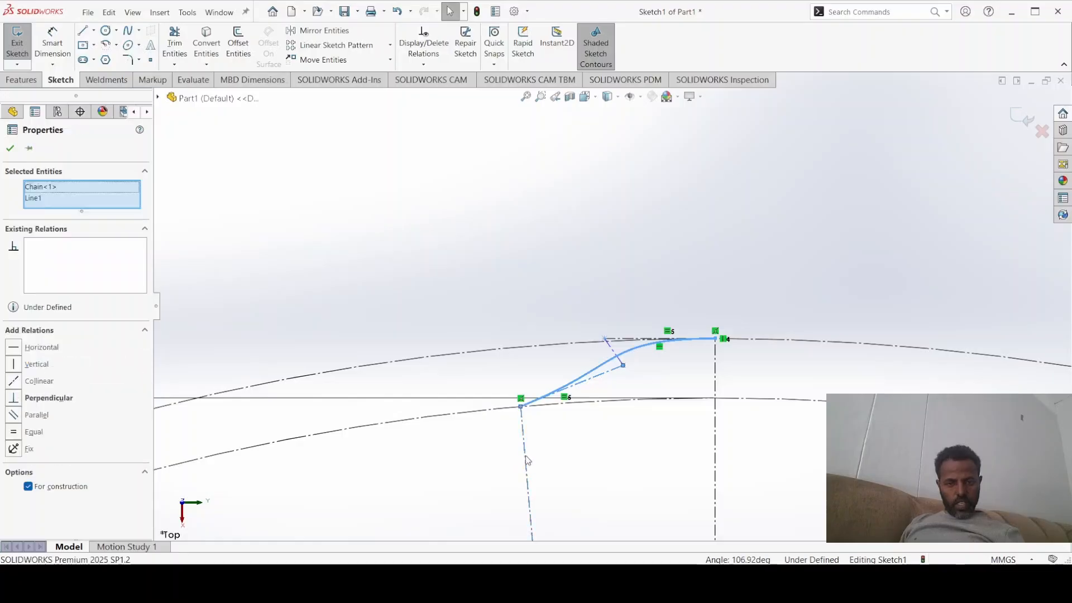
click(609, 407)
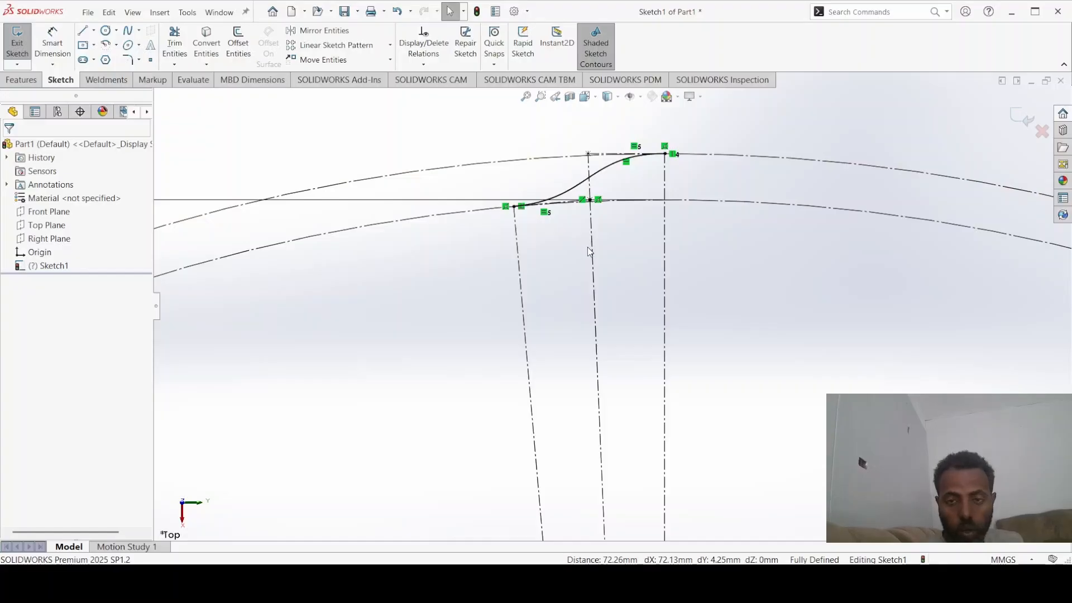
Undo the extra construction line below the spline and the spline legs' perpendicular, horizontal and equal relations
key(ctrl+z)
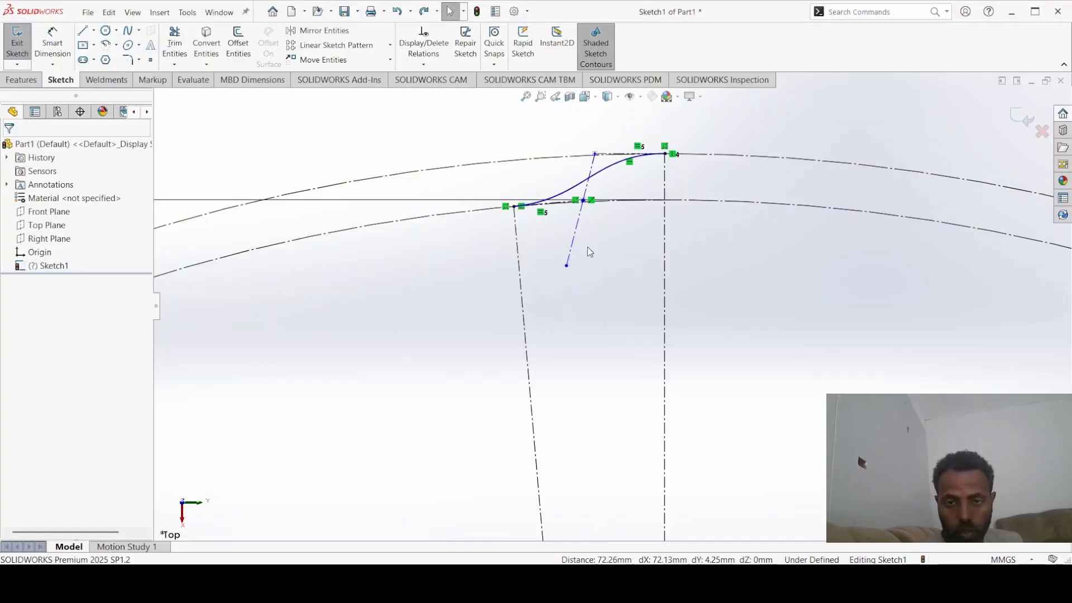
key(ctrl+z)
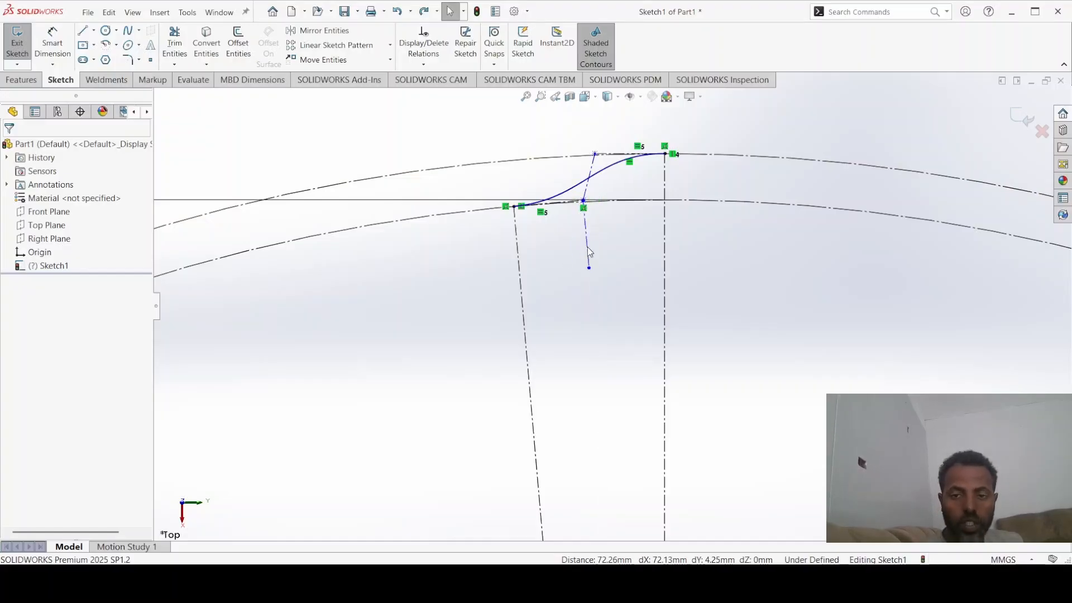
key(ctrl+z)
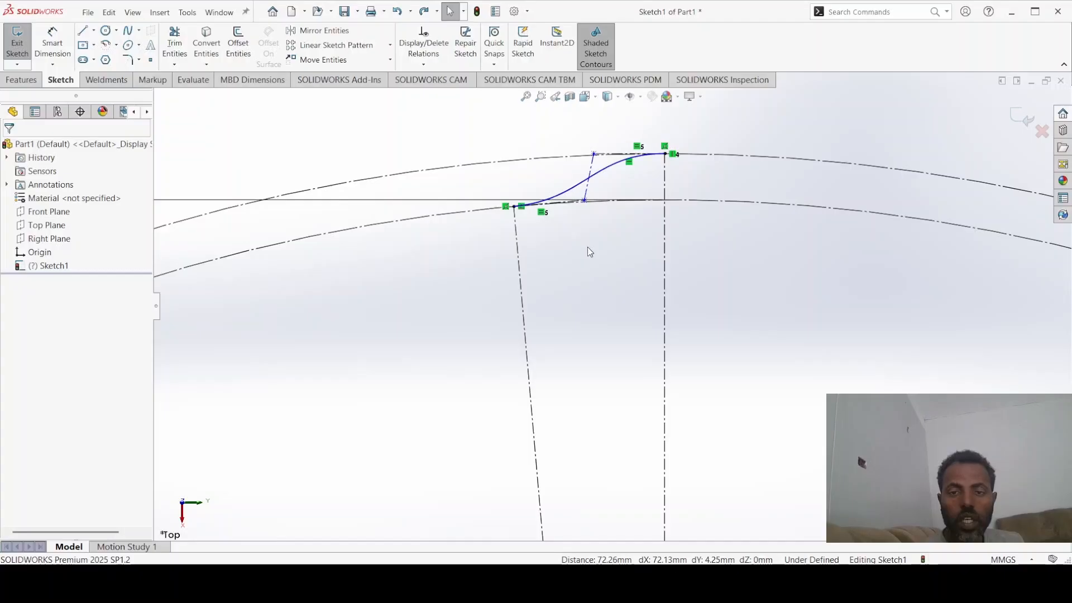
key(ctrl+z)
key(ctrl+z)
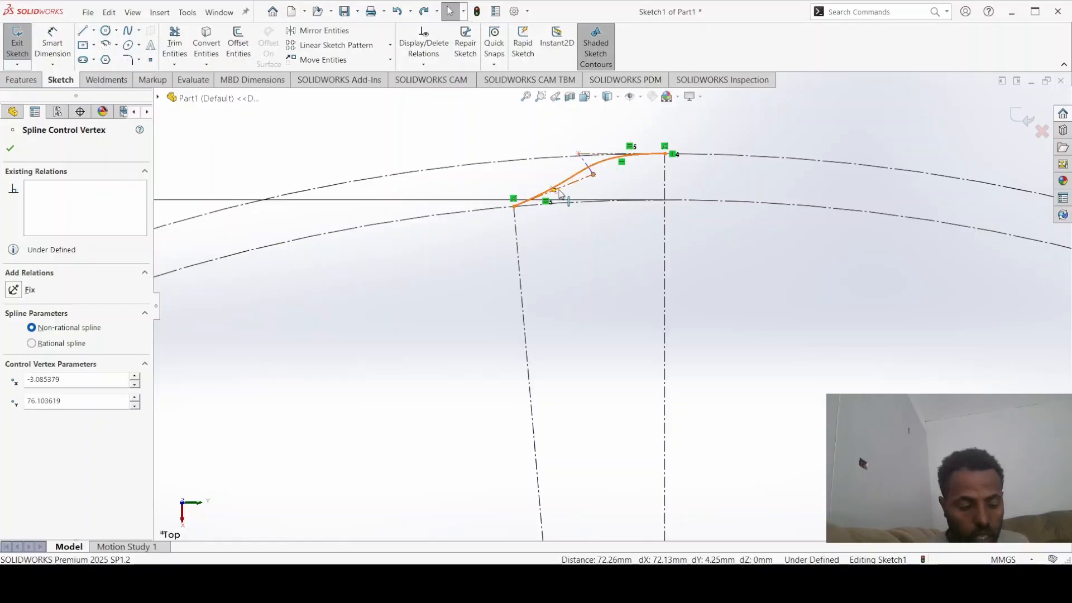
key(Escape)
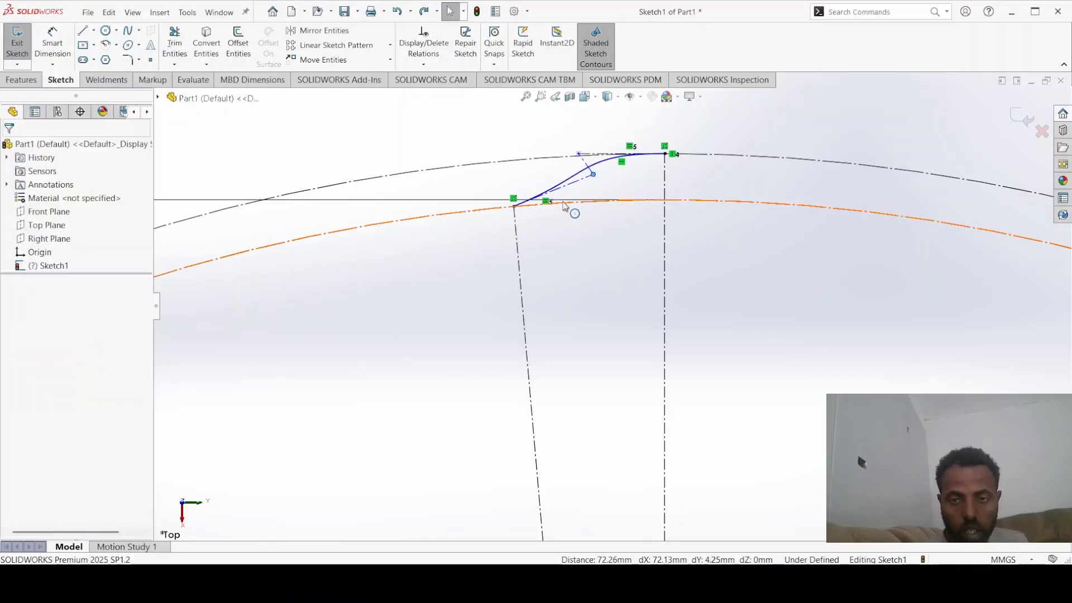
key(ctrl+z)
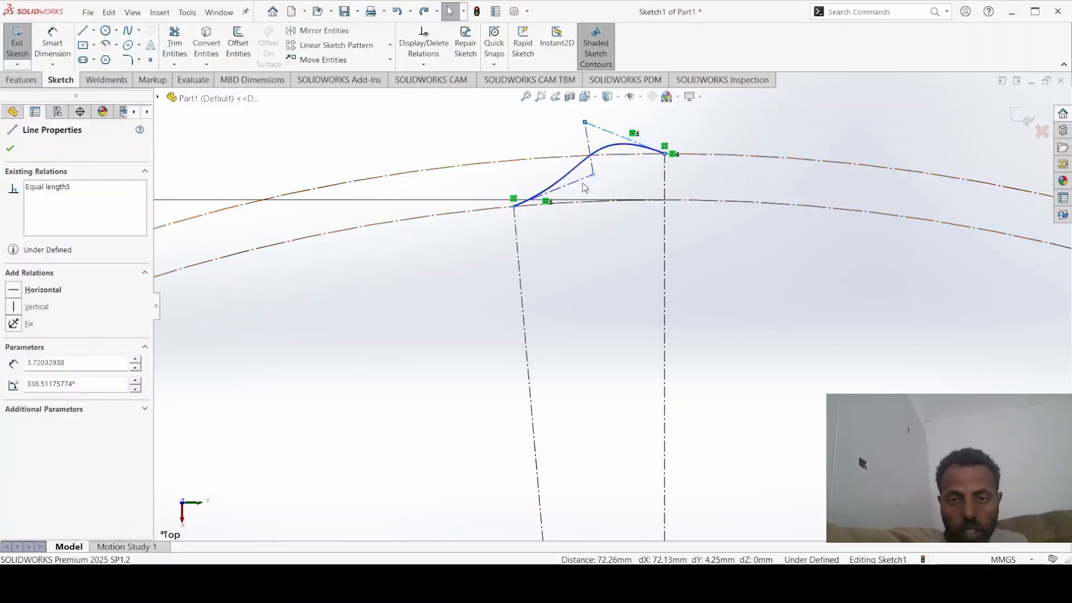
key(ctrl+z)
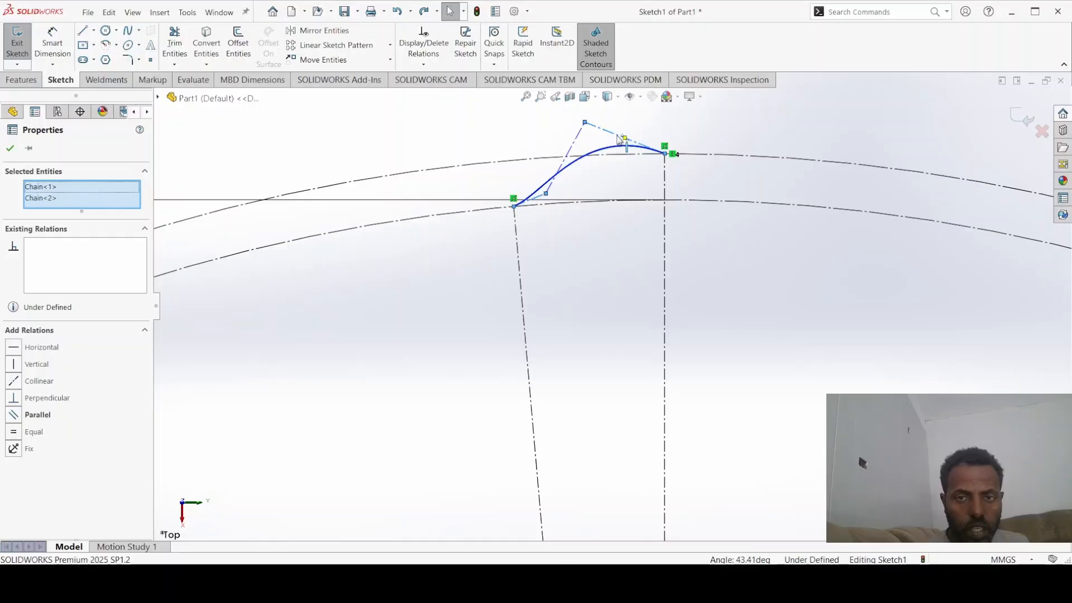
Apply an equal relation to the two end control legs of the restored style spline
click(617, 136)
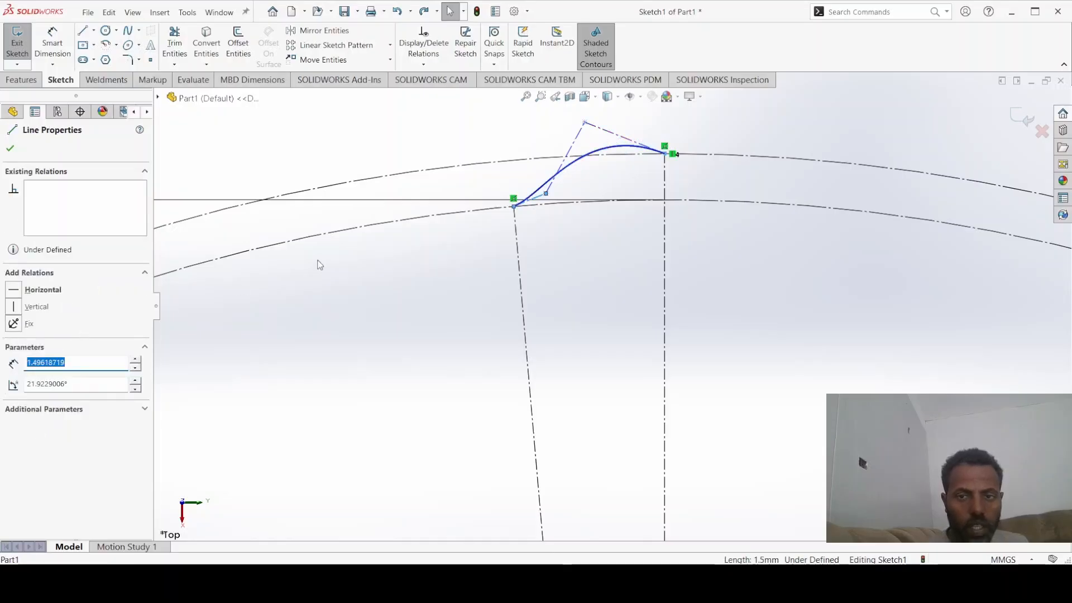
click(294, 269)
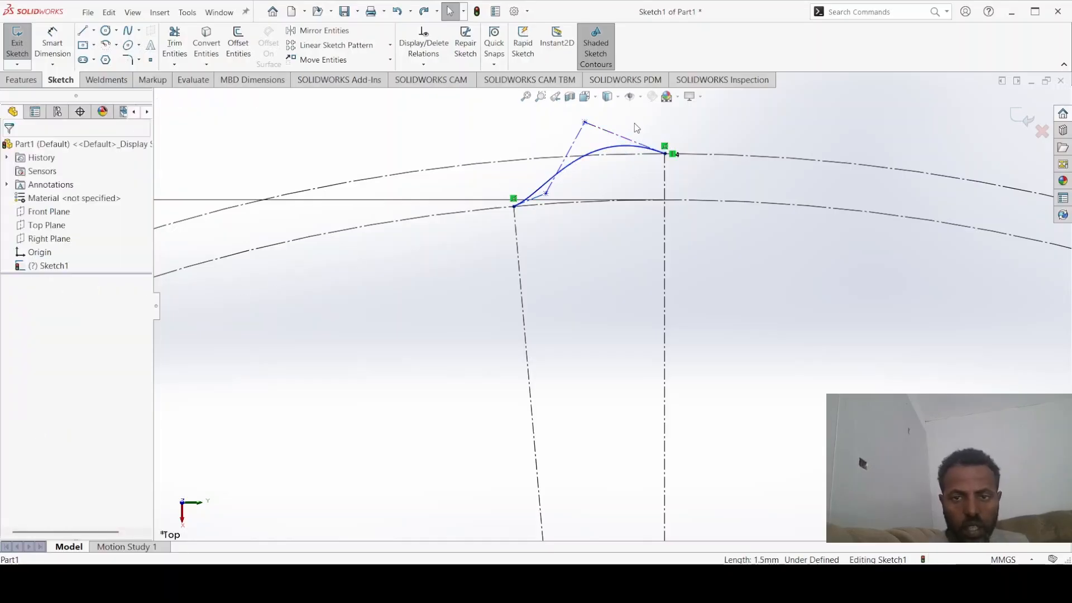
click(553, 180)
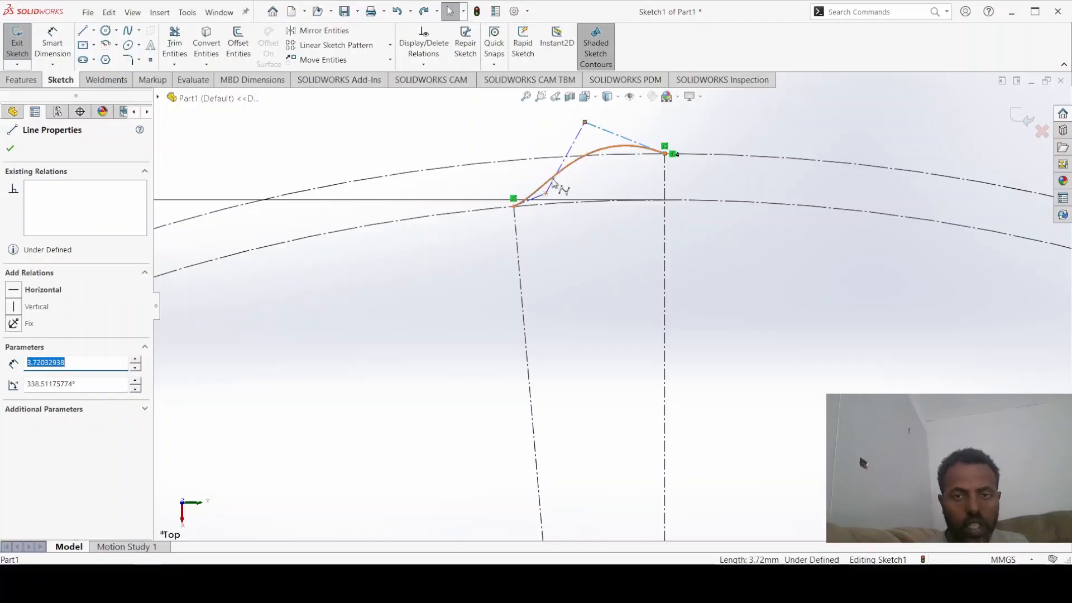
ctrl+click(539, 198)
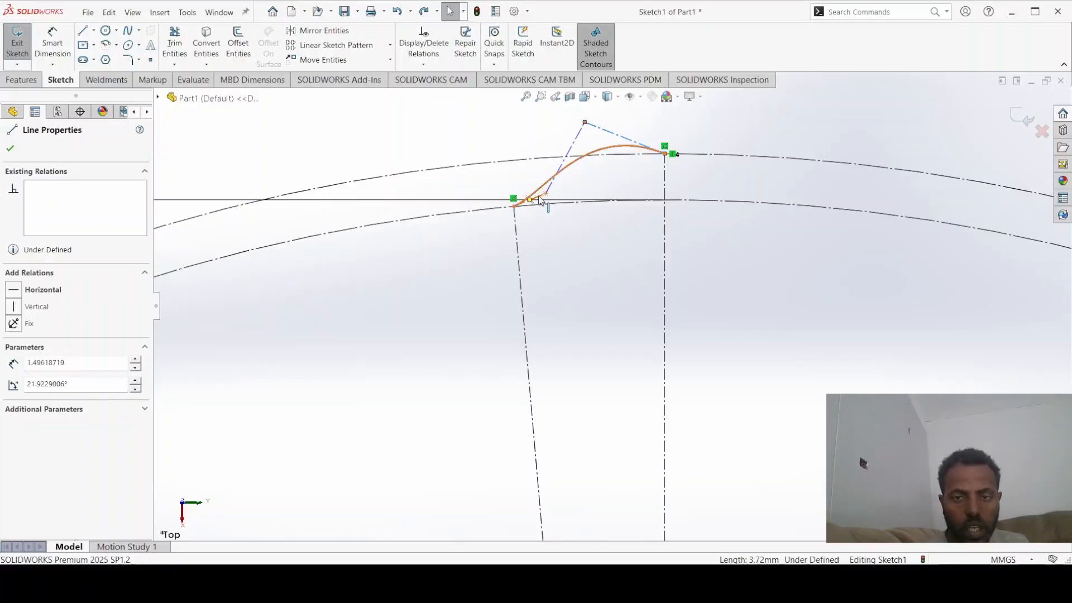
click(658, 140)
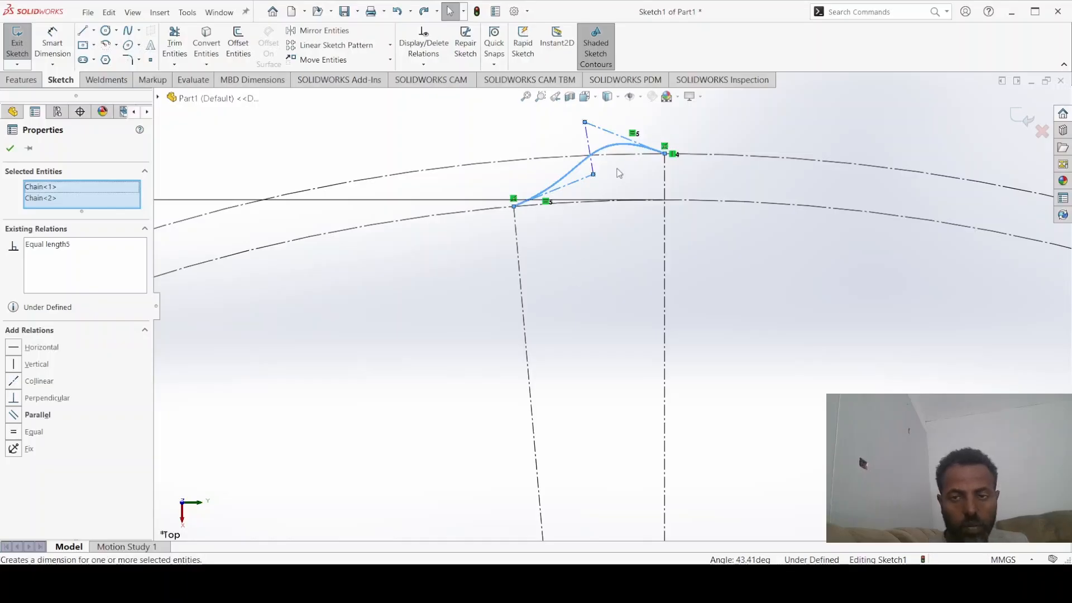
click(619, 173)
Constrain the spline's upper control leg as horizontal and its lower control leg as perpendicular to the slanted construction line
click(613, 137)
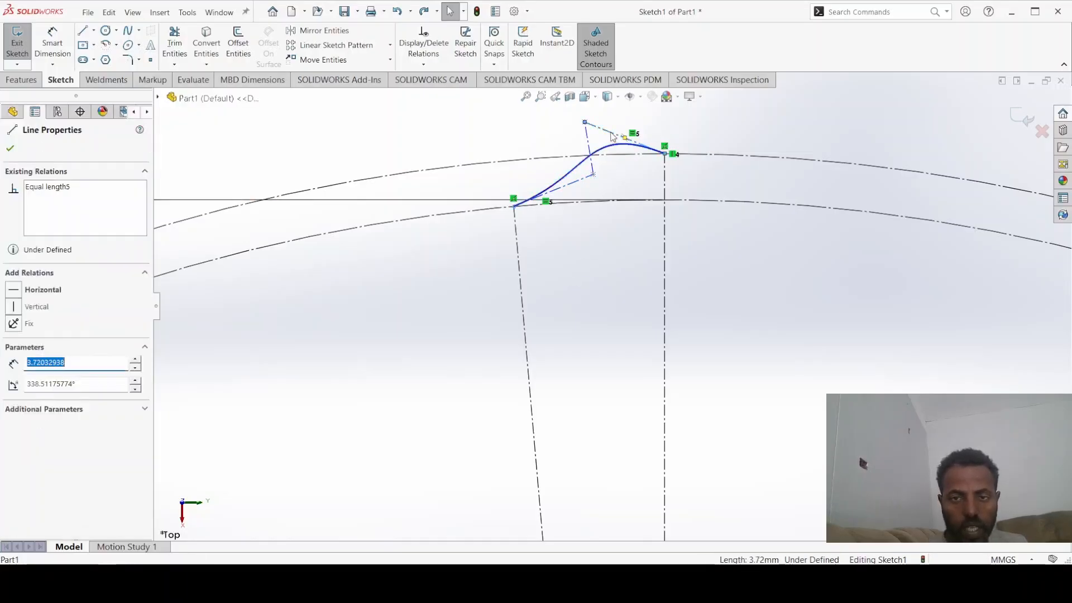
click(650, 87)
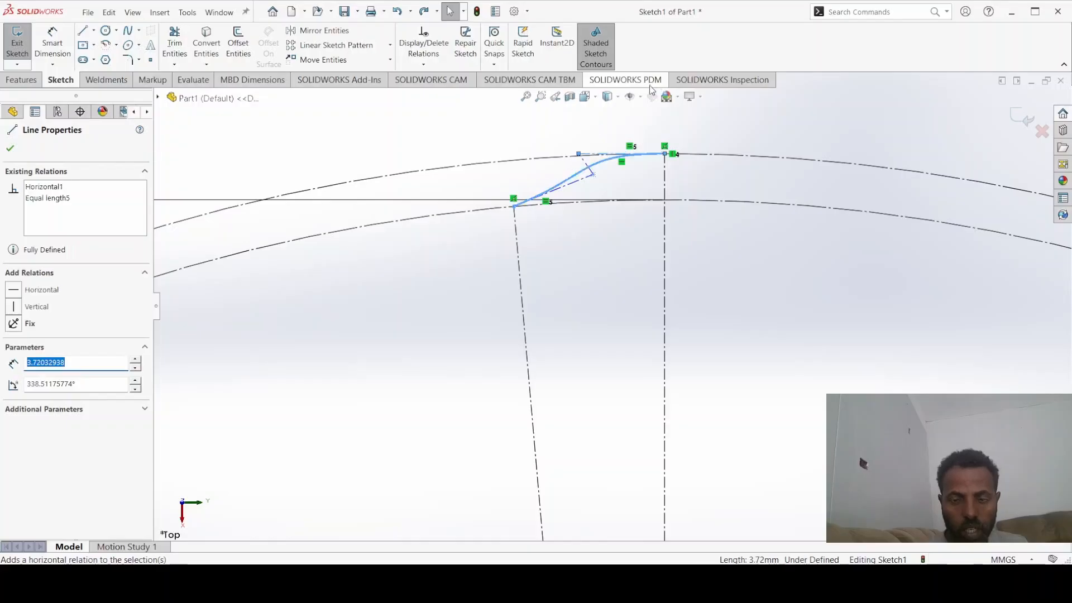
click(575, 182)
click(575, 182)
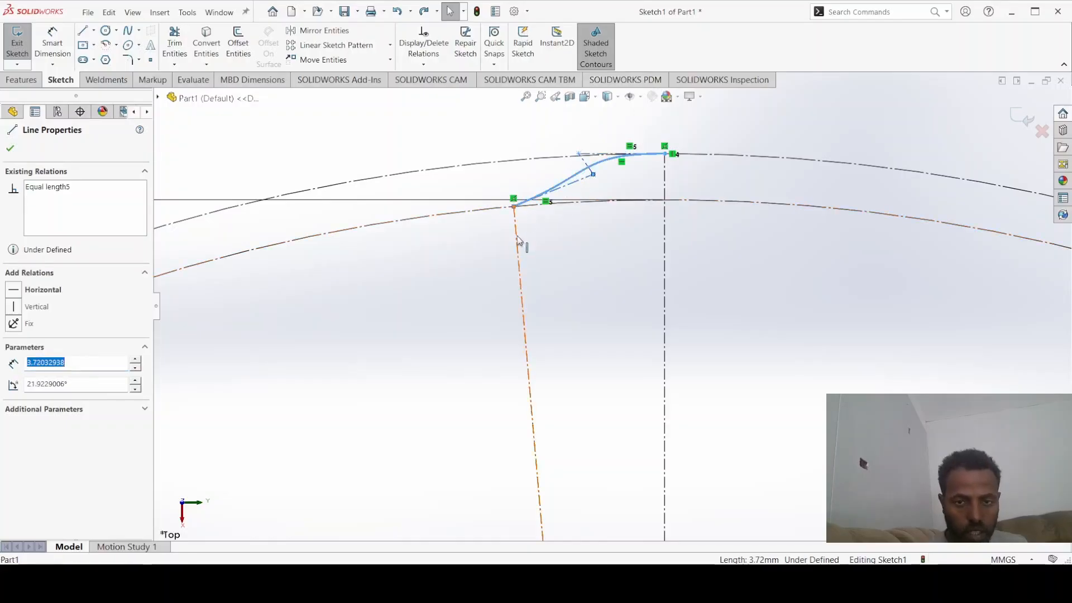
double_click(517, 243)
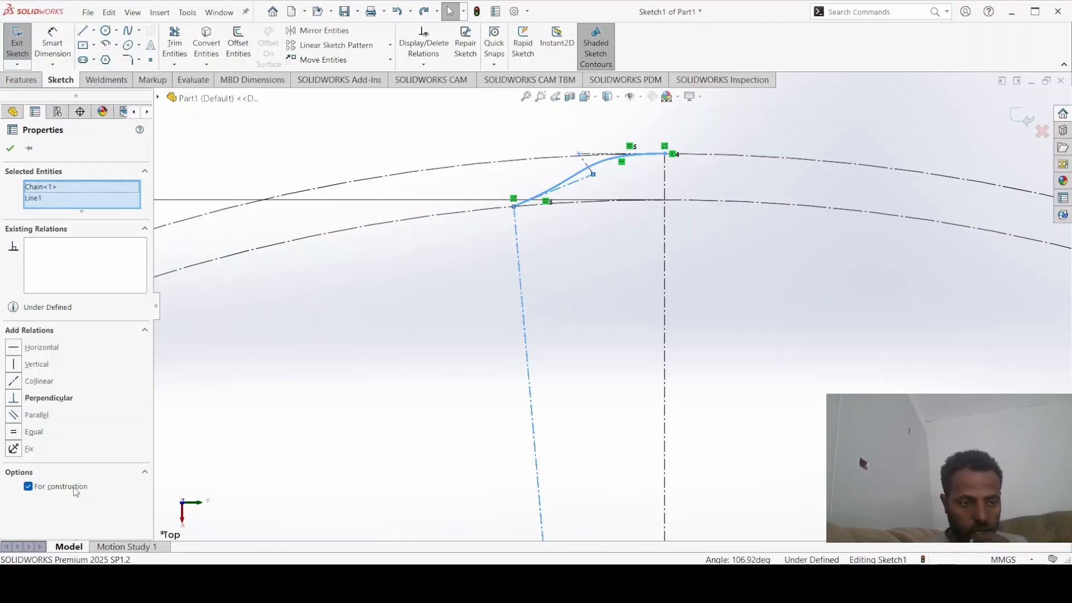
click(14, 399)
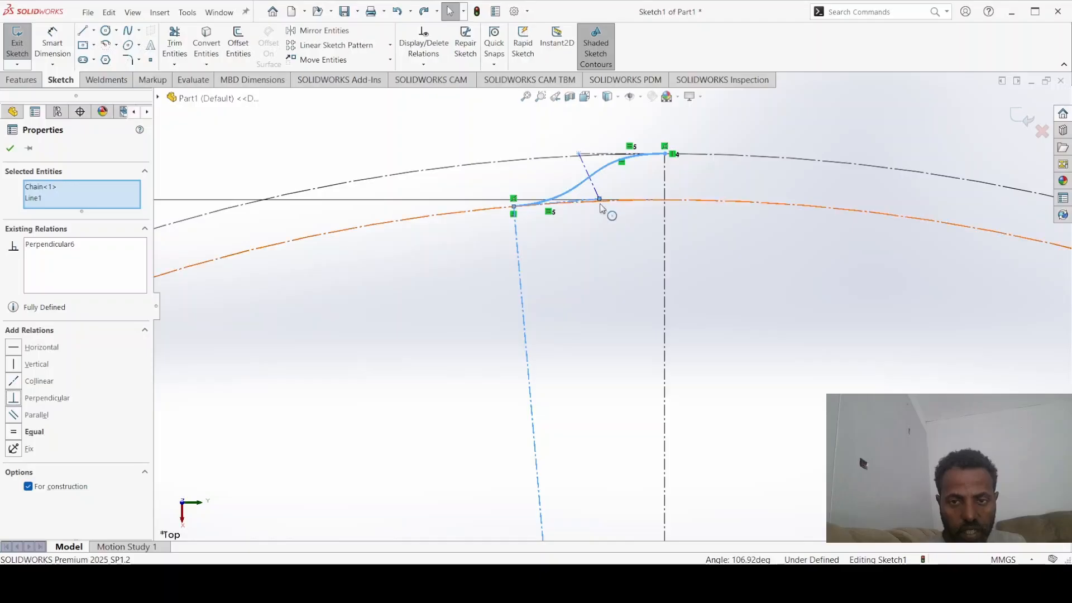
Move the spline's lower control vertex closer to its lower endpoint and sketch a centerline about 2.24 mm long downward from that vertex
mouse_move(600, 201)
mouse_down()
mouse_move(580, 196)
mouse_move(642, 154)
mouse_move(583, 200)
mouse_move(611, 211)
mouse_move(593, 215)
mouse_up()
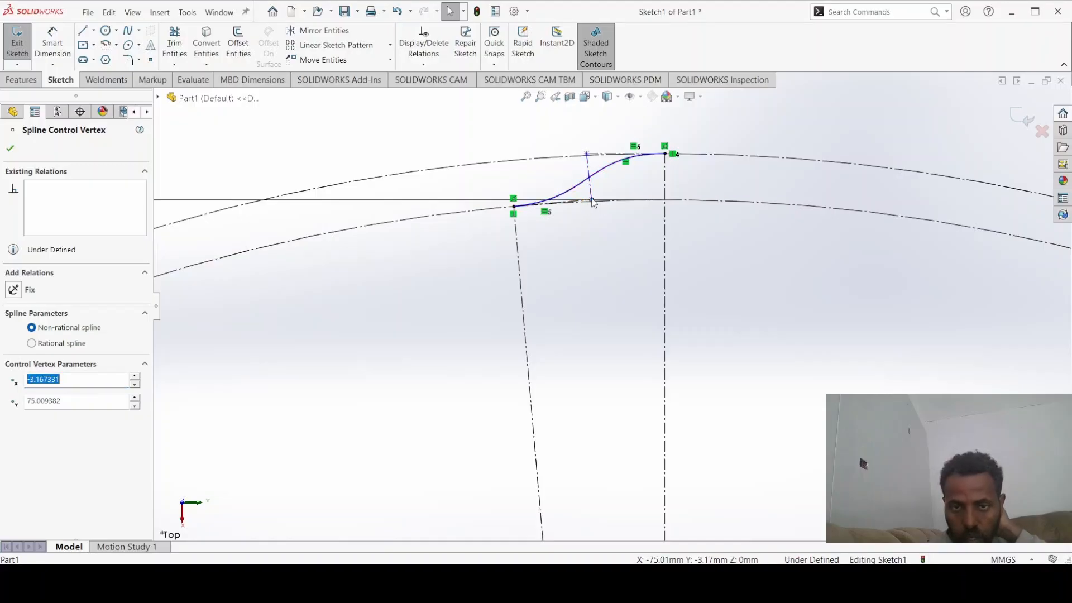
drag(585, 202, 556, 202)
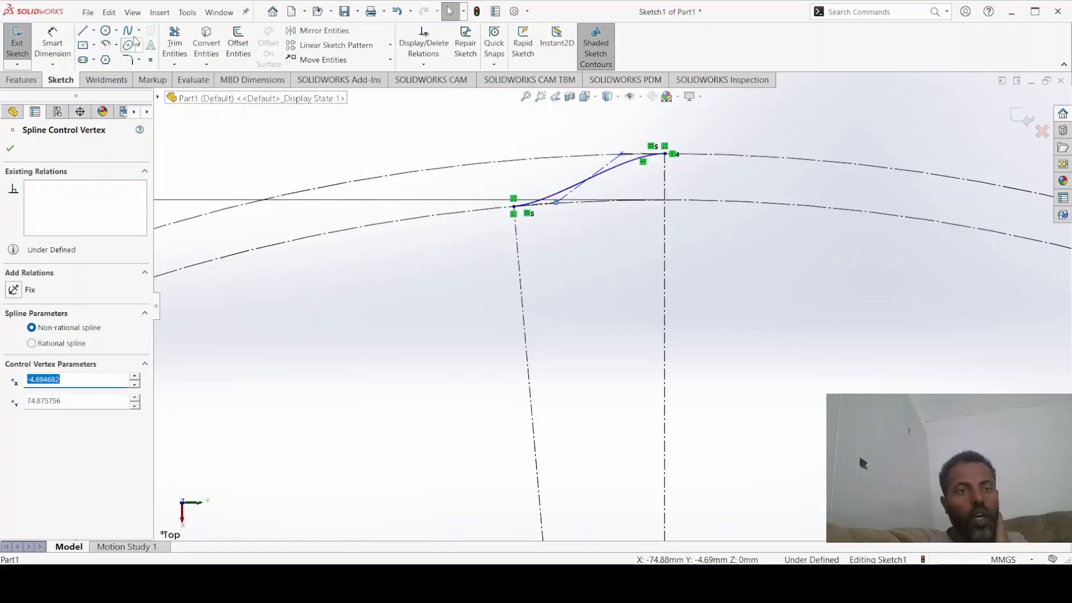
click(94, 34)
click(93, 59)
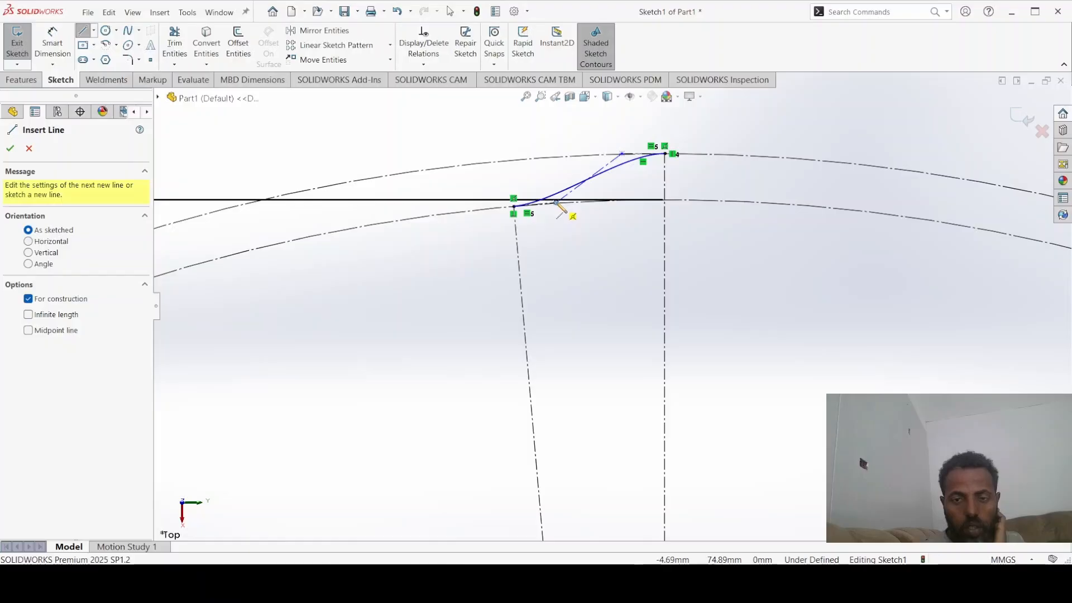
scroll(561, 209, up, 4)
scroll(598, 270, down, 5)
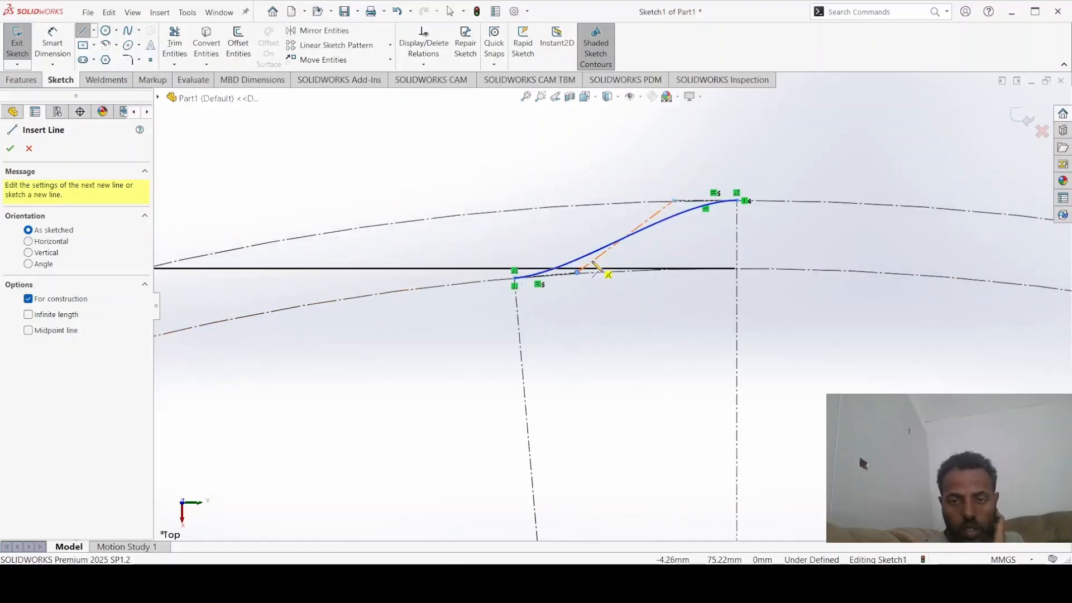
scroll(596, 267, down, 4)
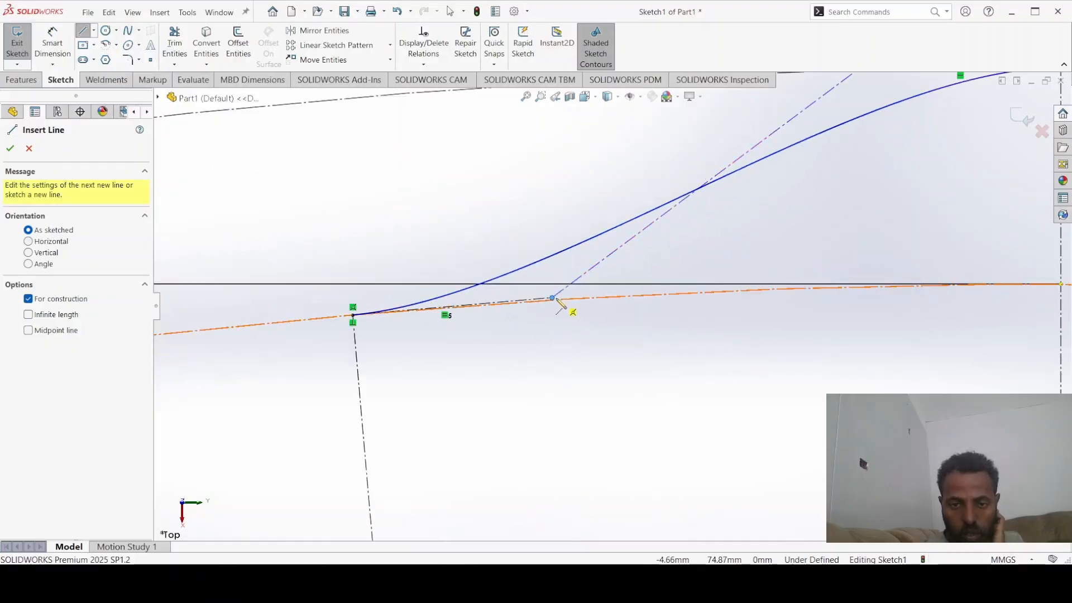
click(552, 299)
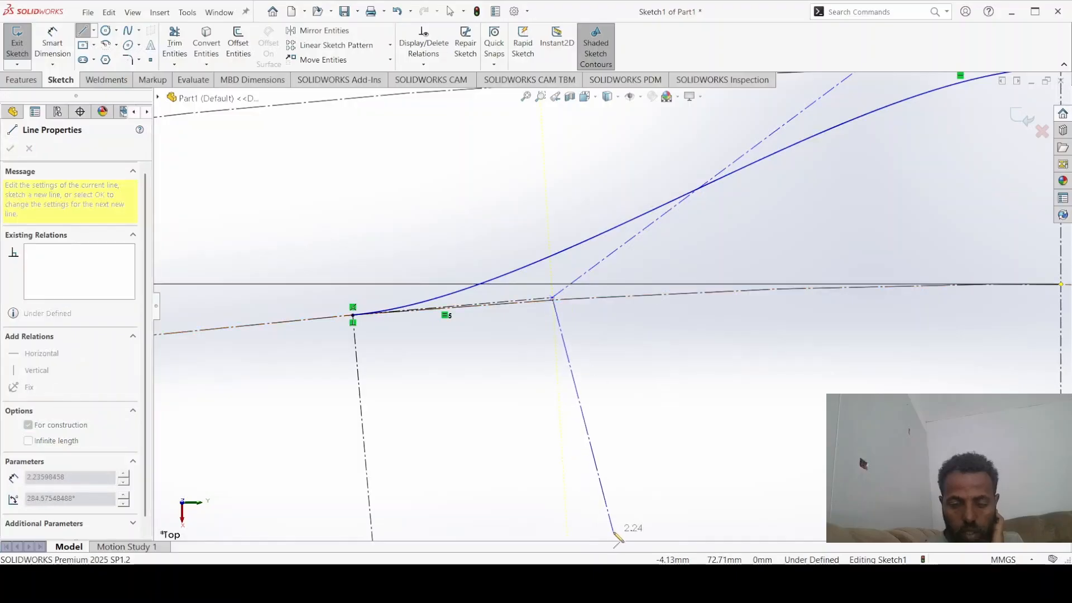
click(613, 530)
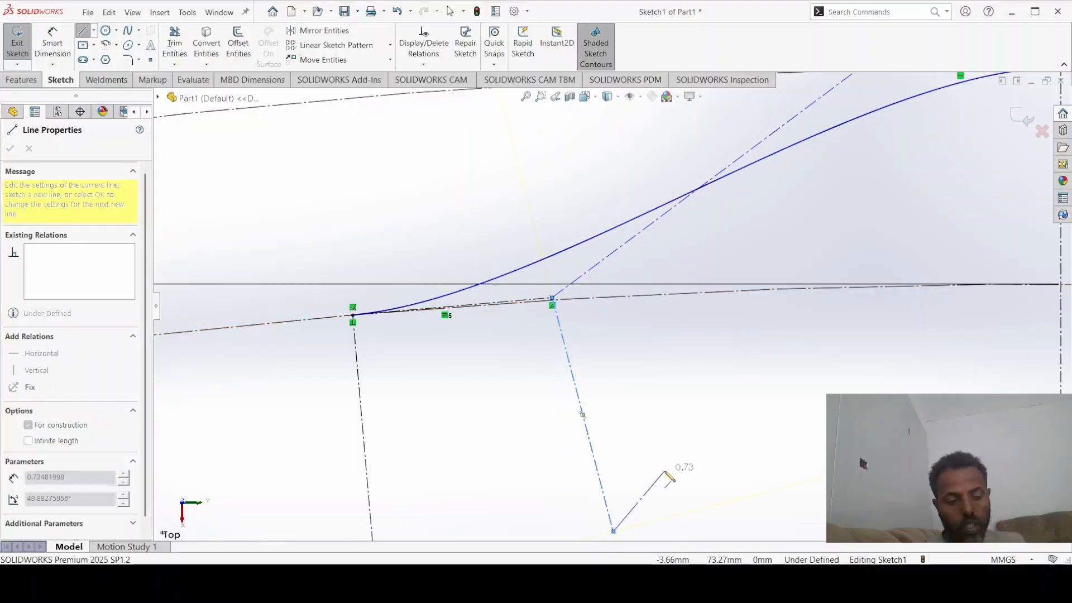
key(Escape)
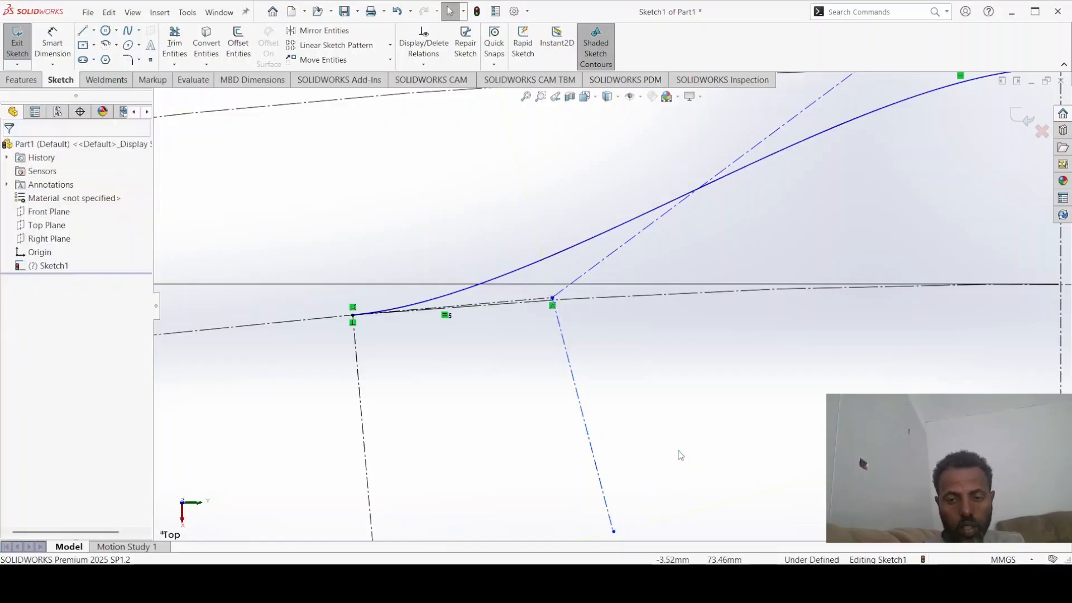
Make the new centerline collinear with the middle leg of the spline's control polygon
scroll(619, 301, up, 3)
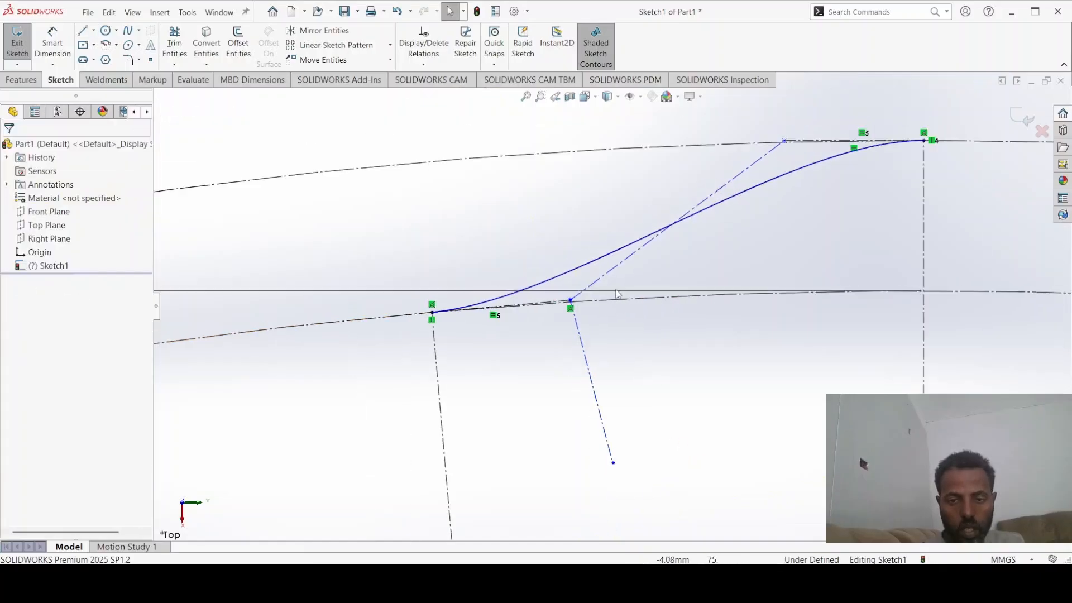
scroll(626, 277, up, 2)
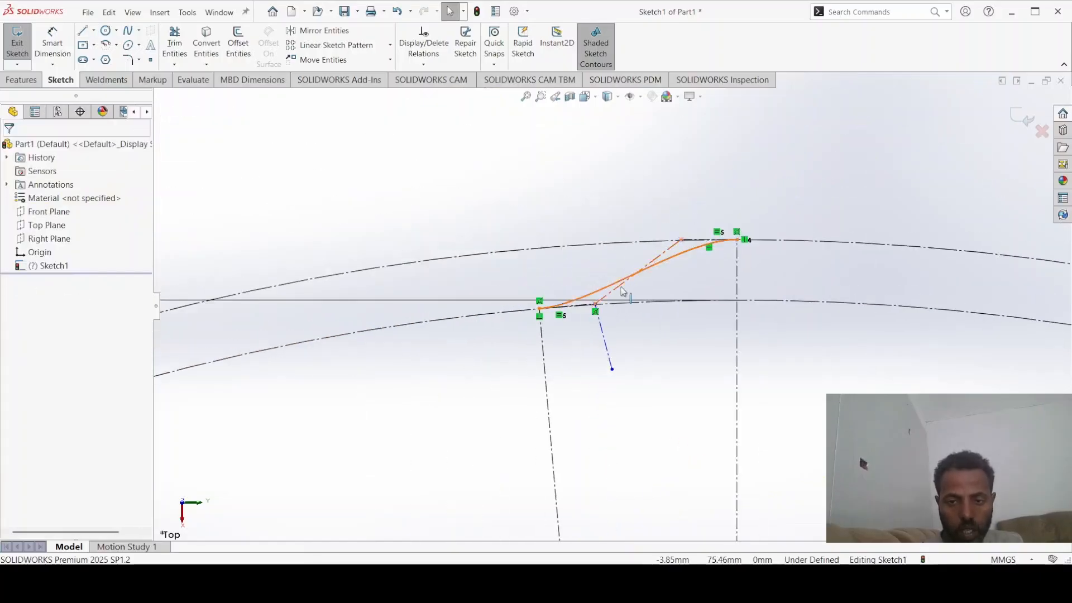
click(624, 293)
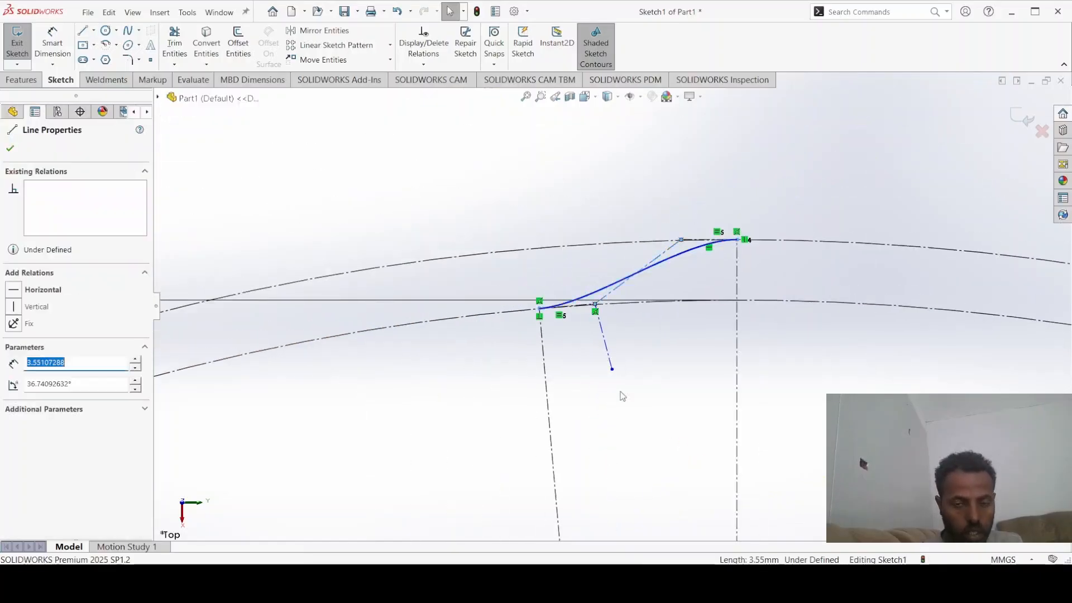
ctrl+click(606, 343)
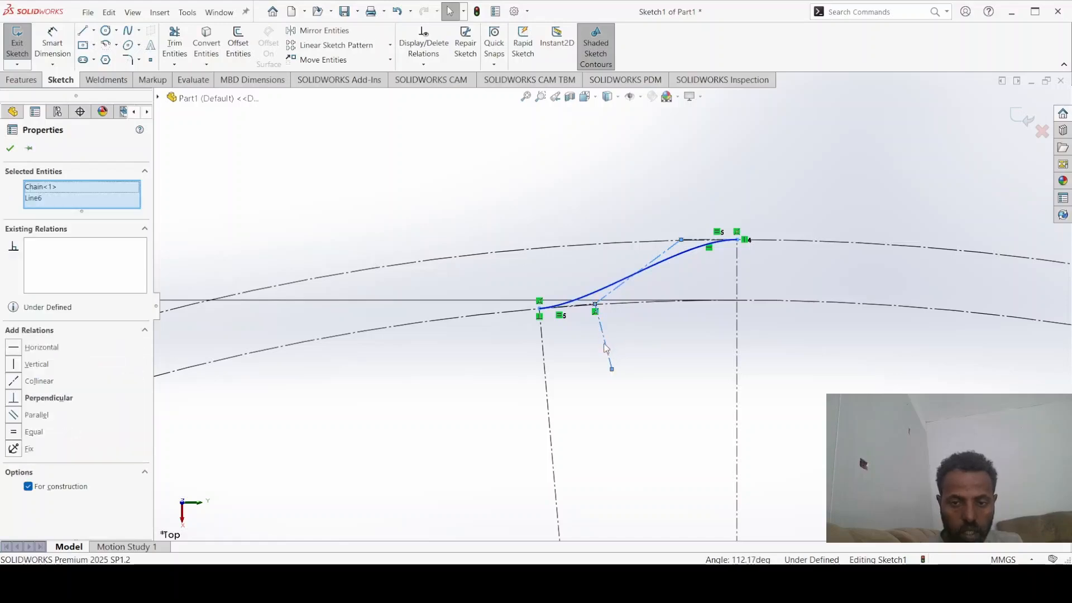
click(678, 295)
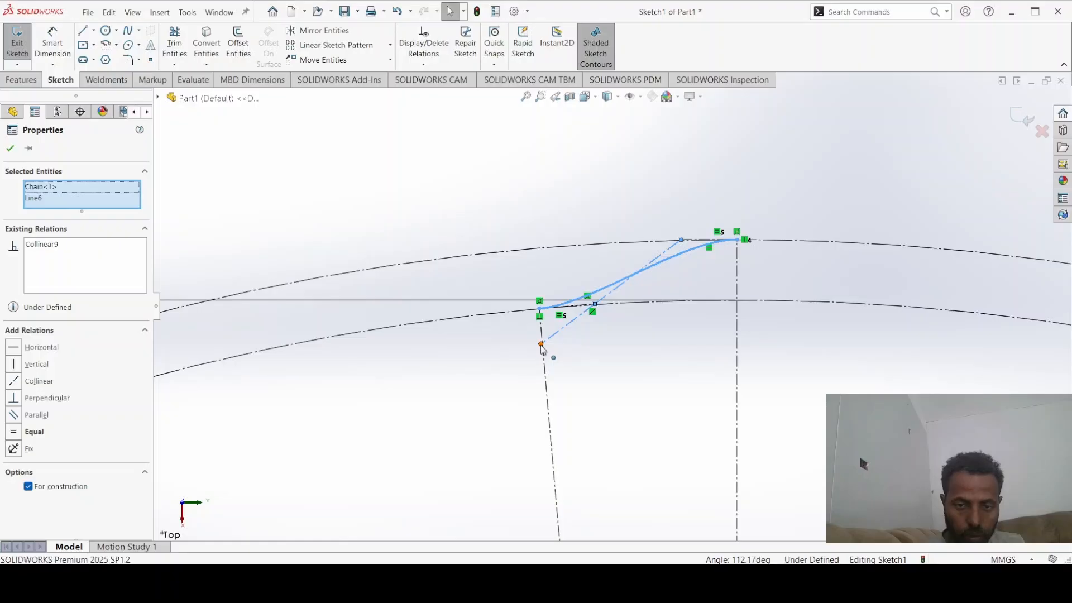
Make the free lower end of the new centerline coincident with the center point of the construction circles
click(541, 344)
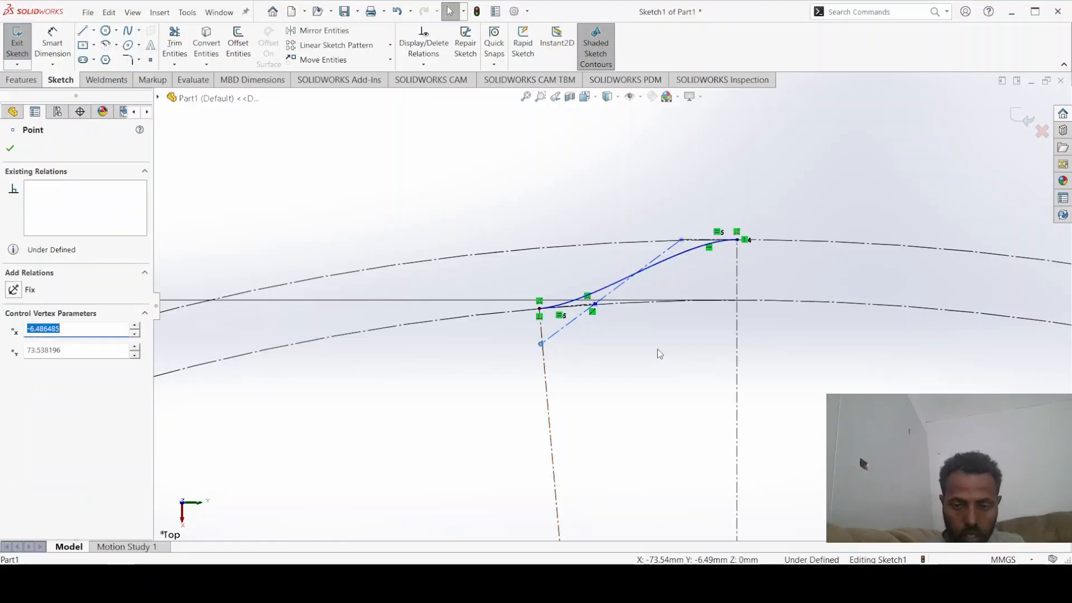
scroll(659, 354, up, 10)
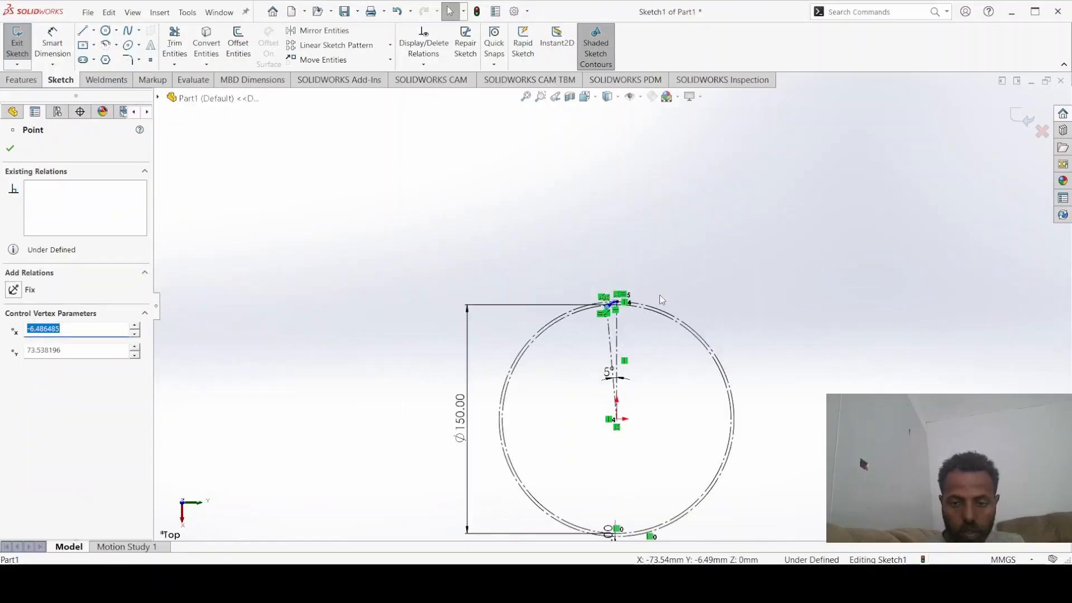
scroll(623, 416, down, 10)
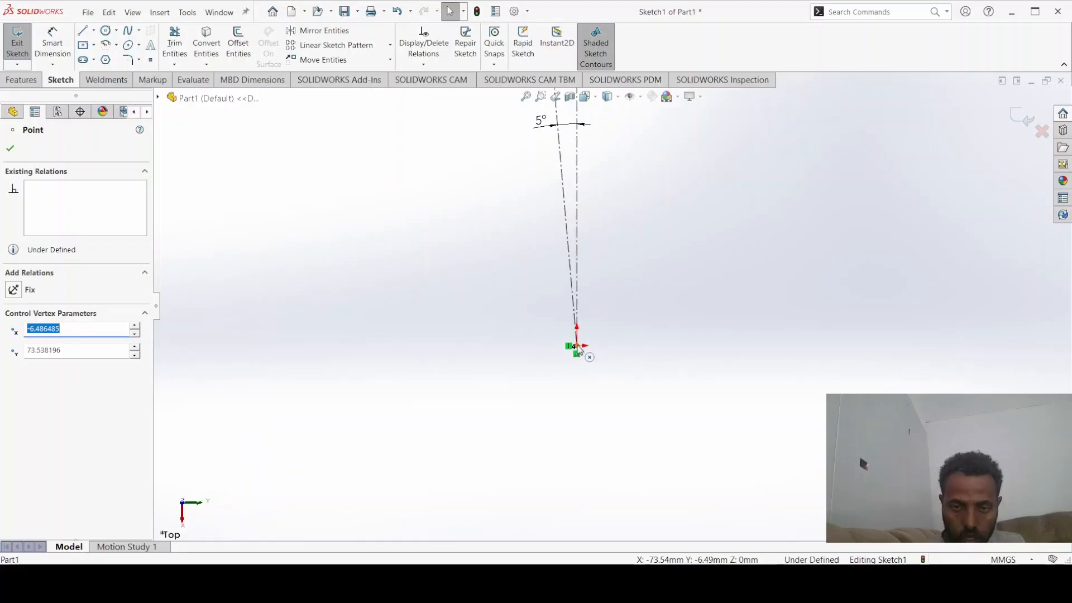
ctrl+click(579, 349)
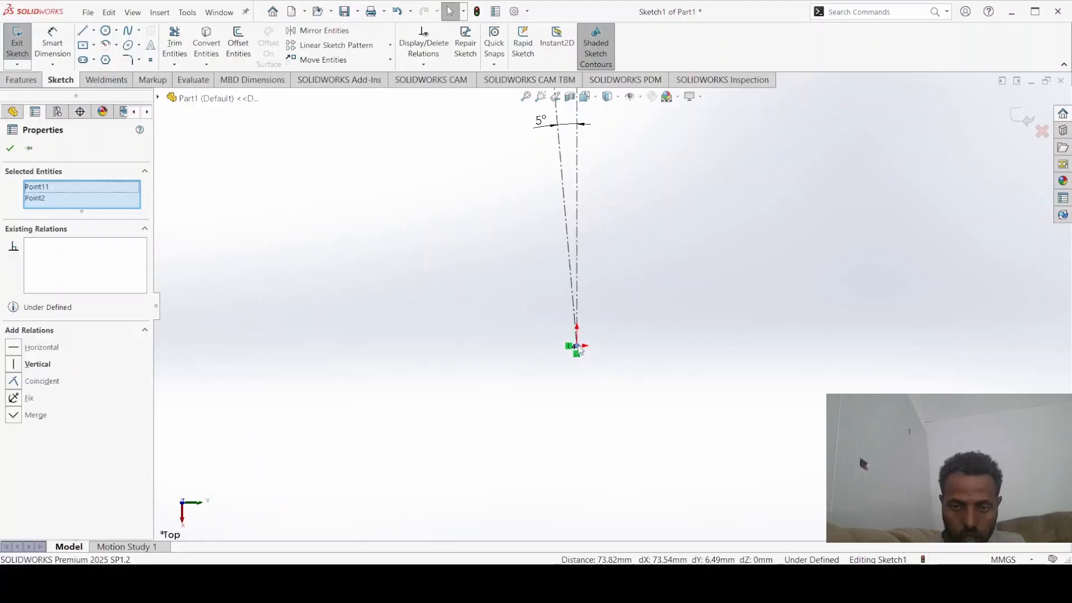
click(681, 300)
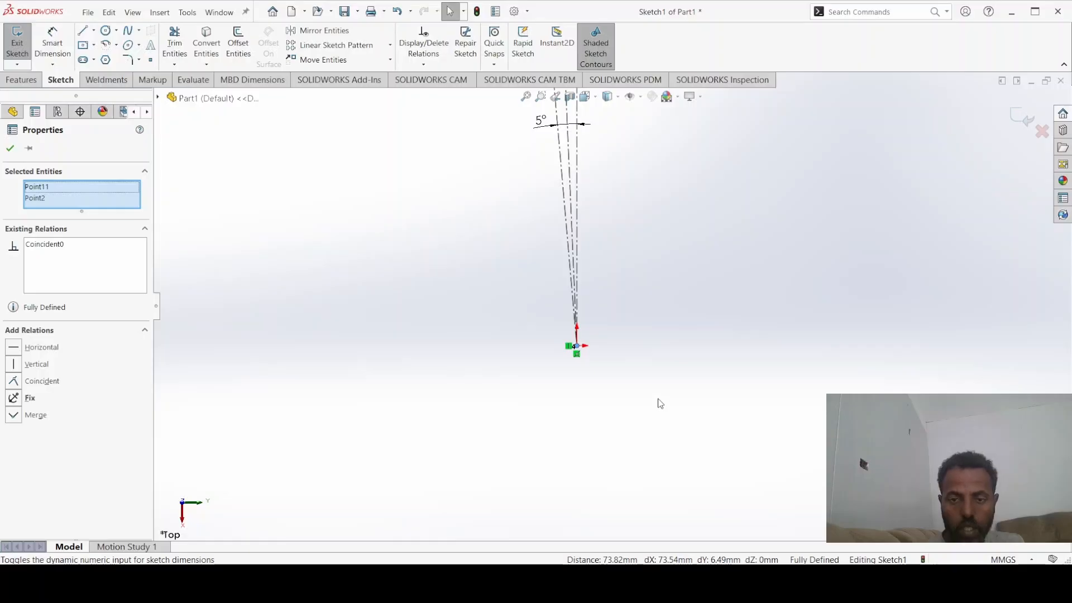
key(f)
scroll(661, 212, down, 2)
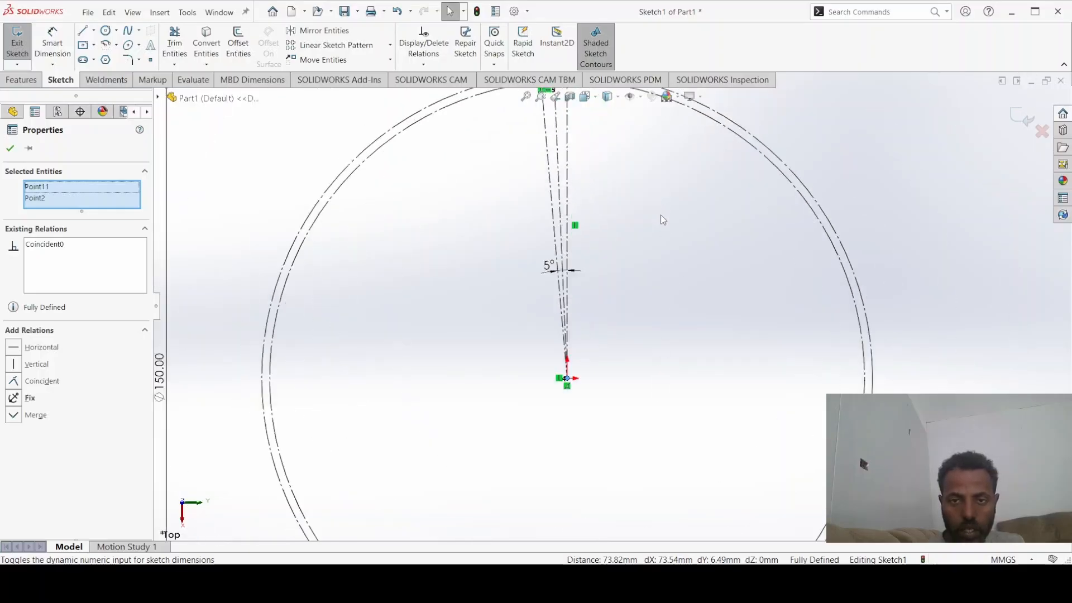
scroll(647, 273, up, 4)
scroll(587, 184, down, 8)
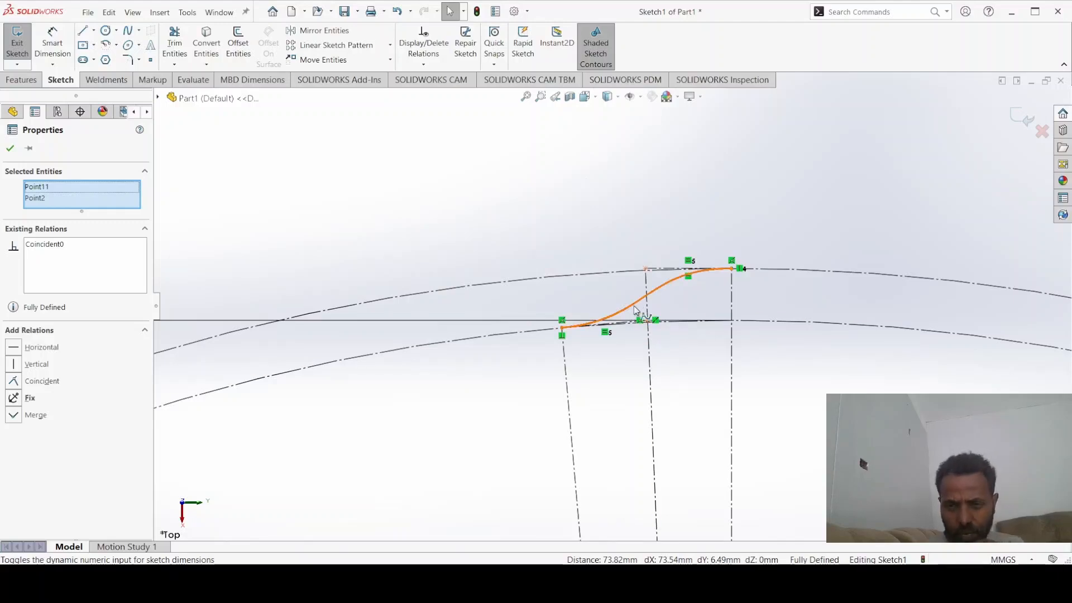
click(10, 149)
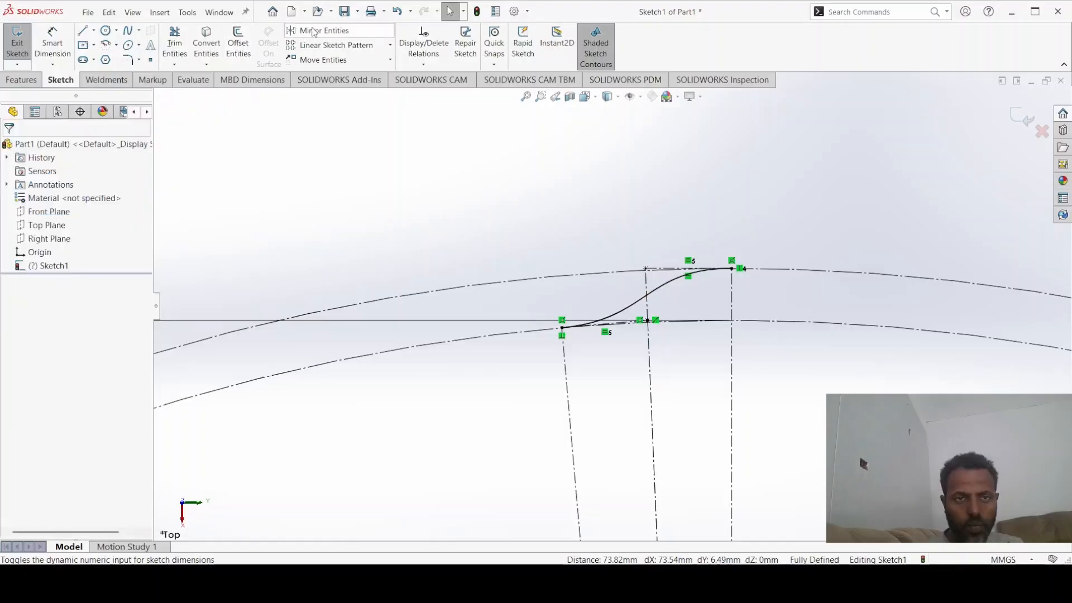
Mirror a copy of the style spline about the vertical construction line
click(315, 33)
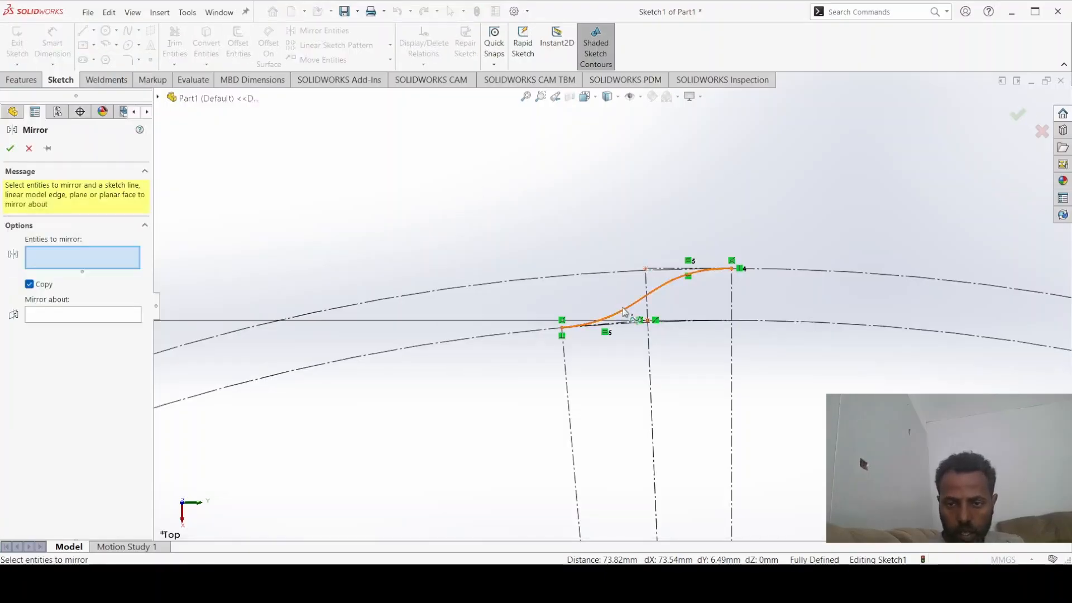
click(624, 312)
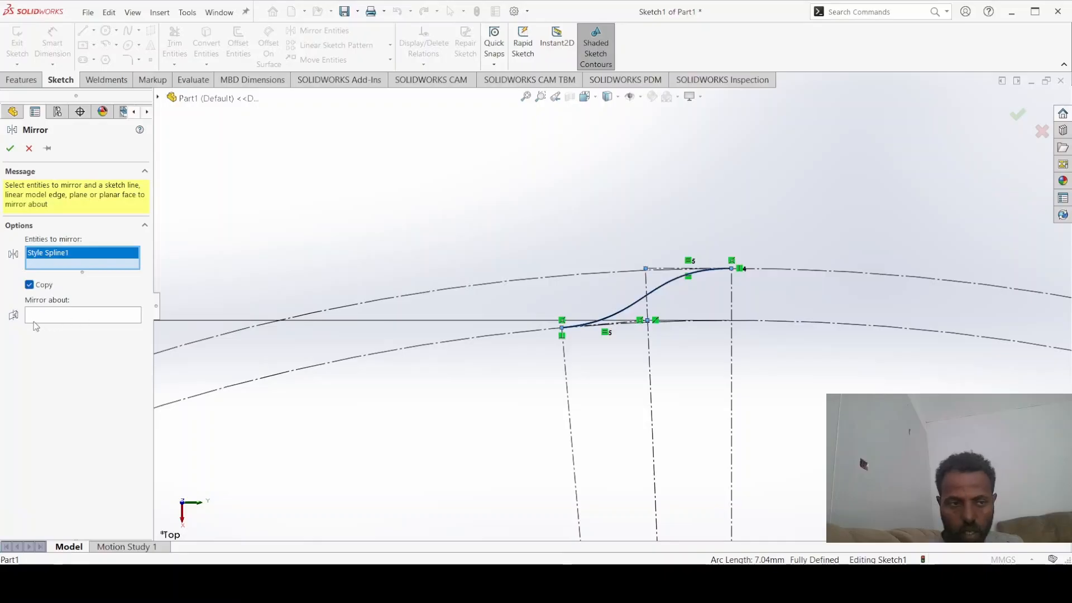
click(50, 317)
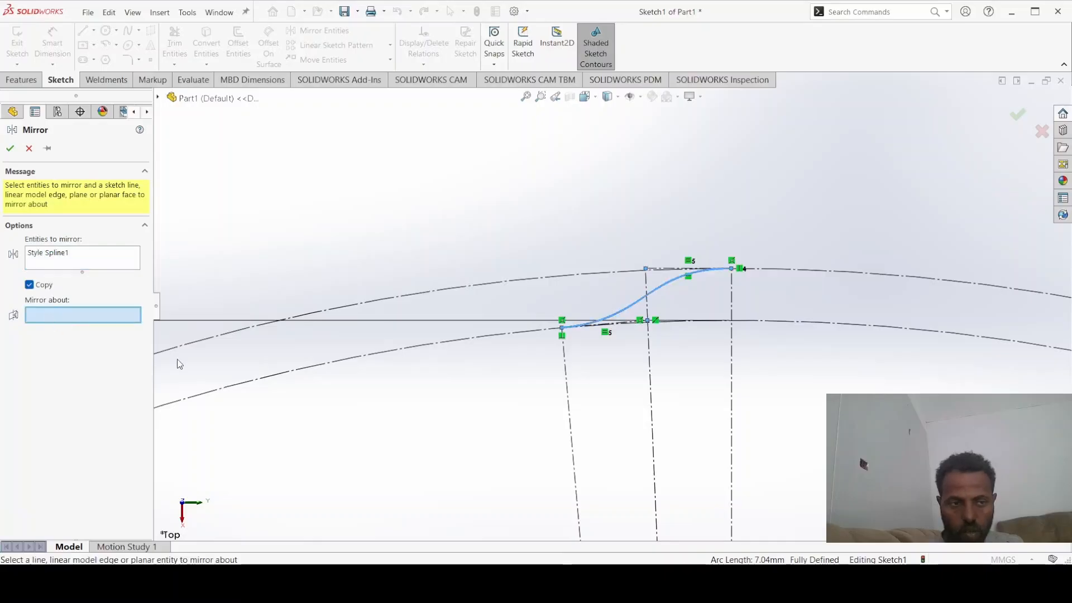
click(731, 396)
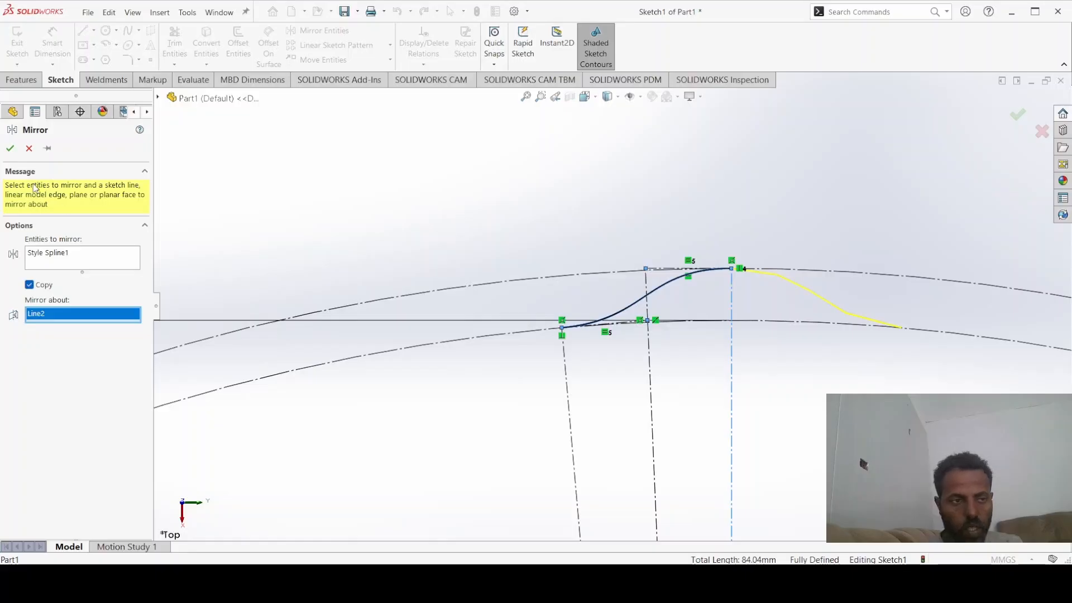
click(10, 149)
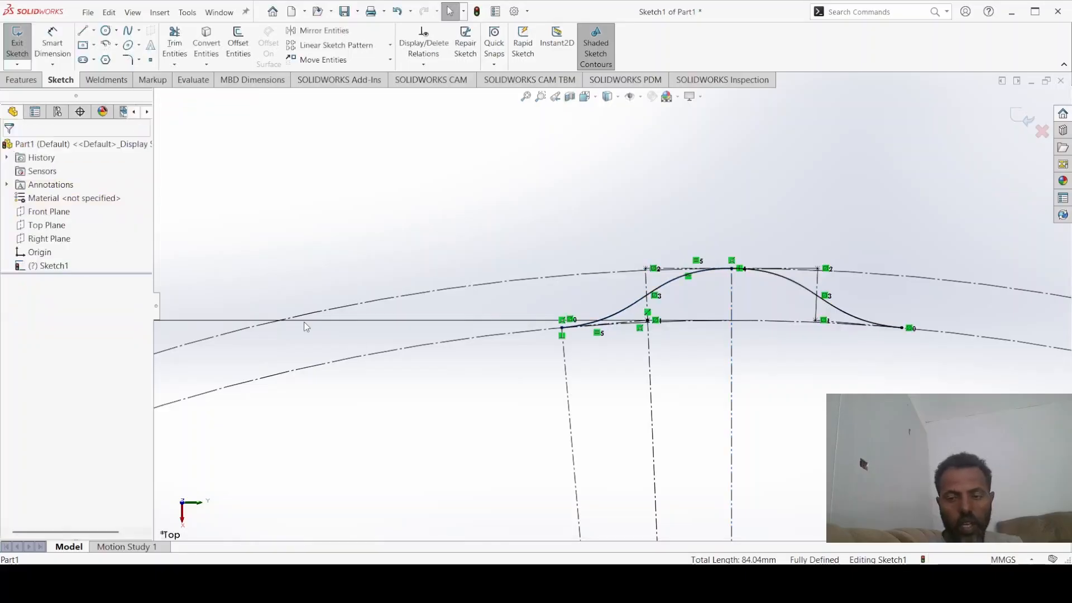
Circular-pattern the original and mirrored style splines about the circles' center, with 36 equally spaced instances over 360 degrees
click(630, 311)
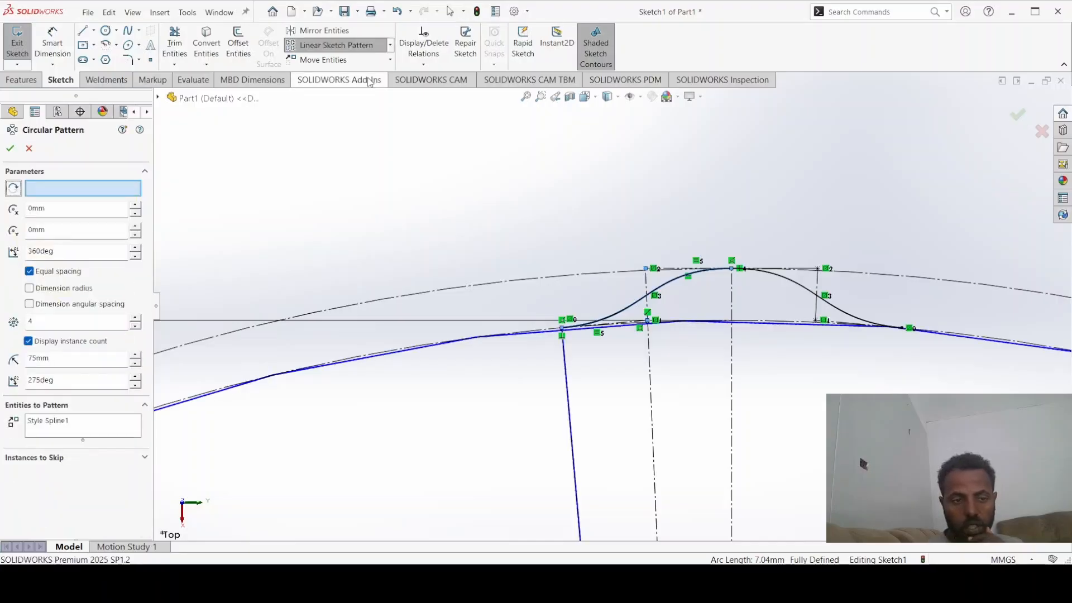
click(50, 424)
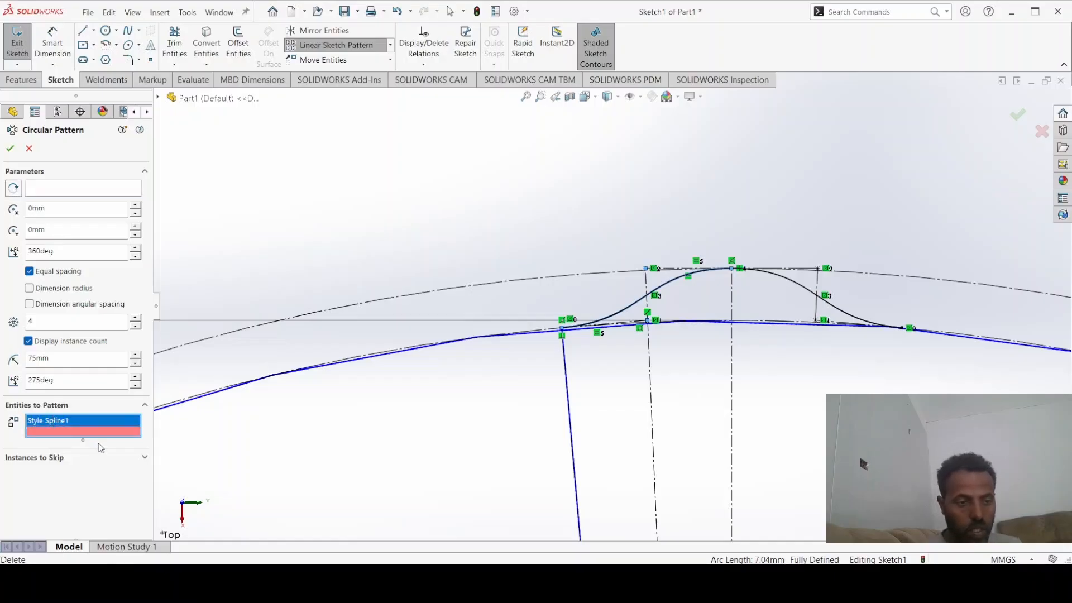
key(Delete)
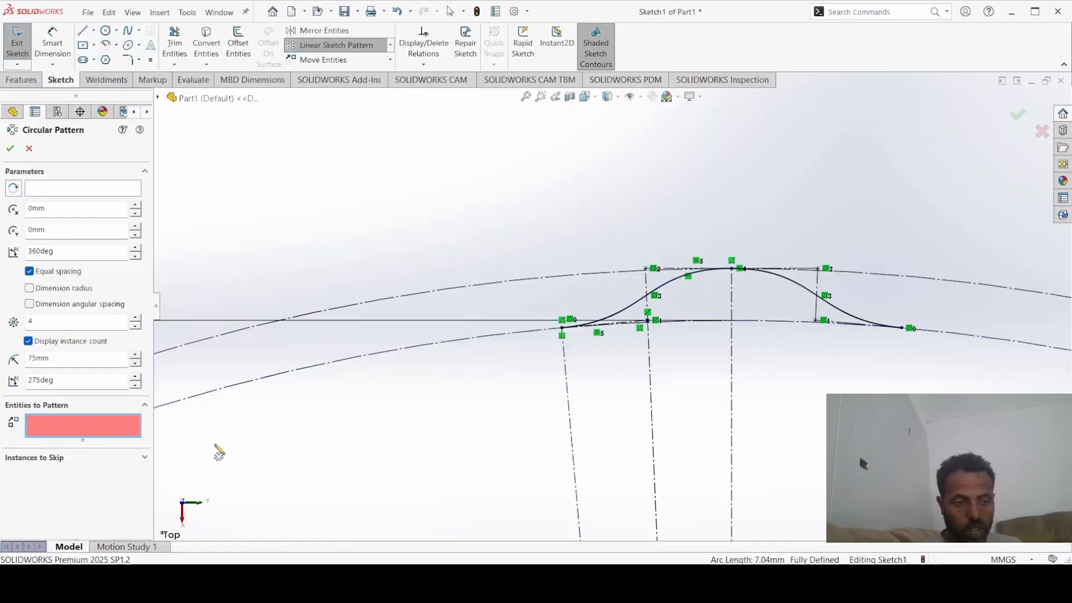
click(674, 285)
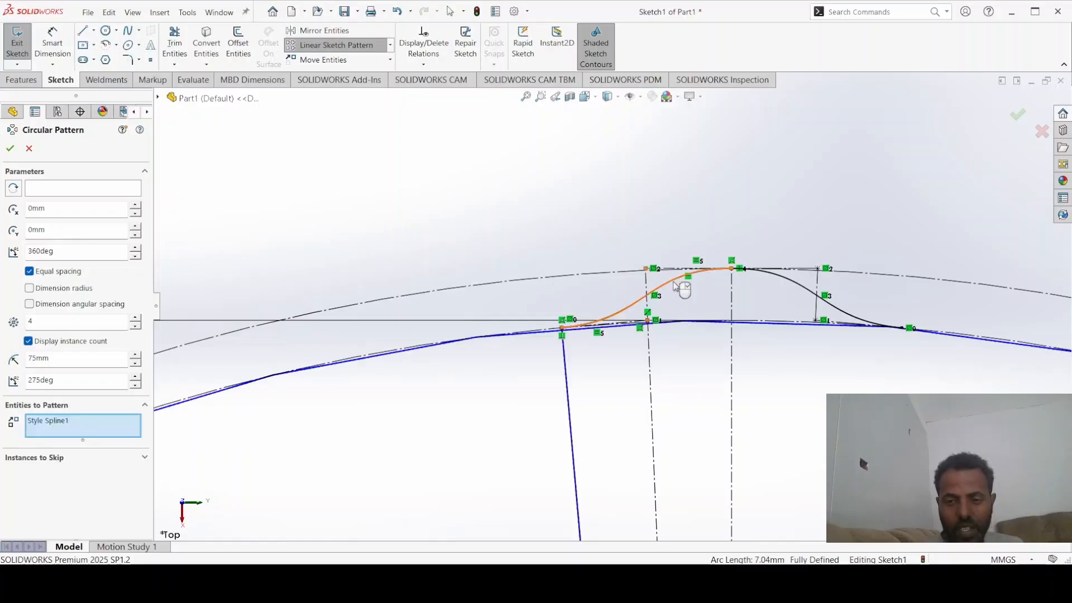
click(798, 285)
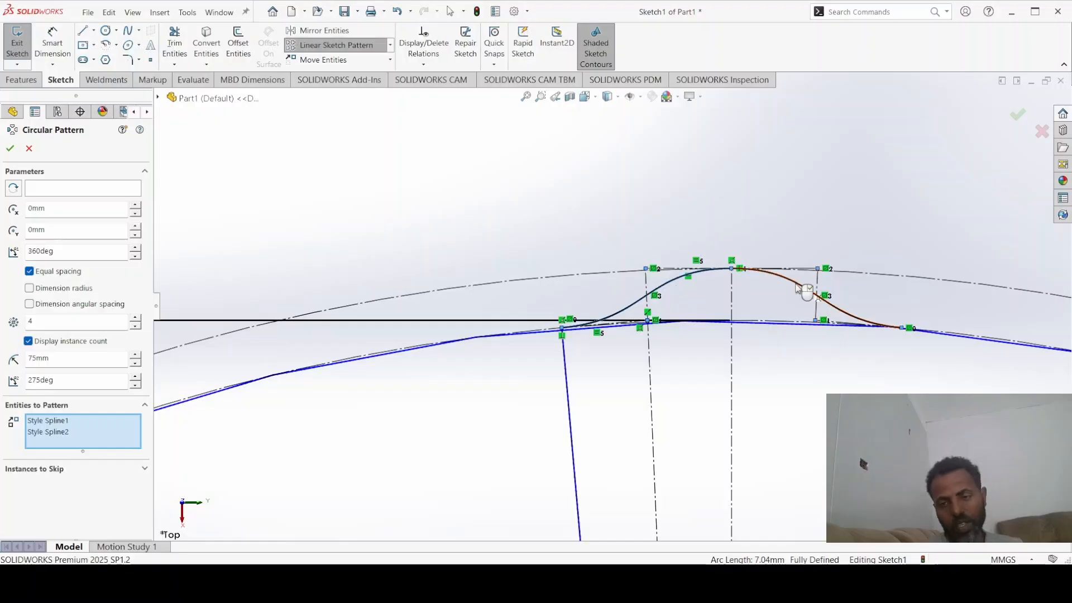
click(51, 326)
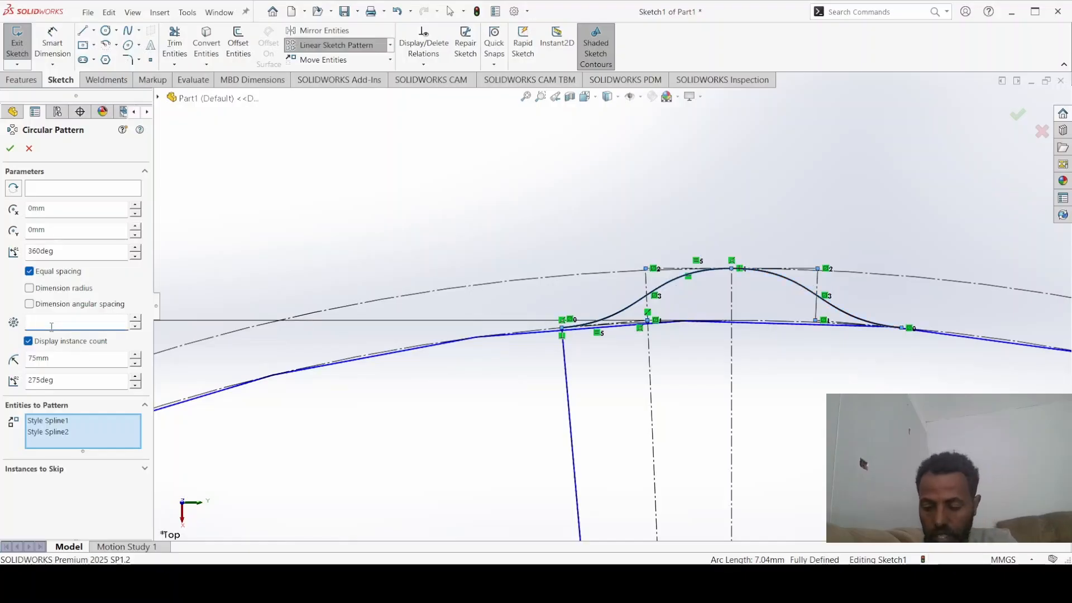
text(36)
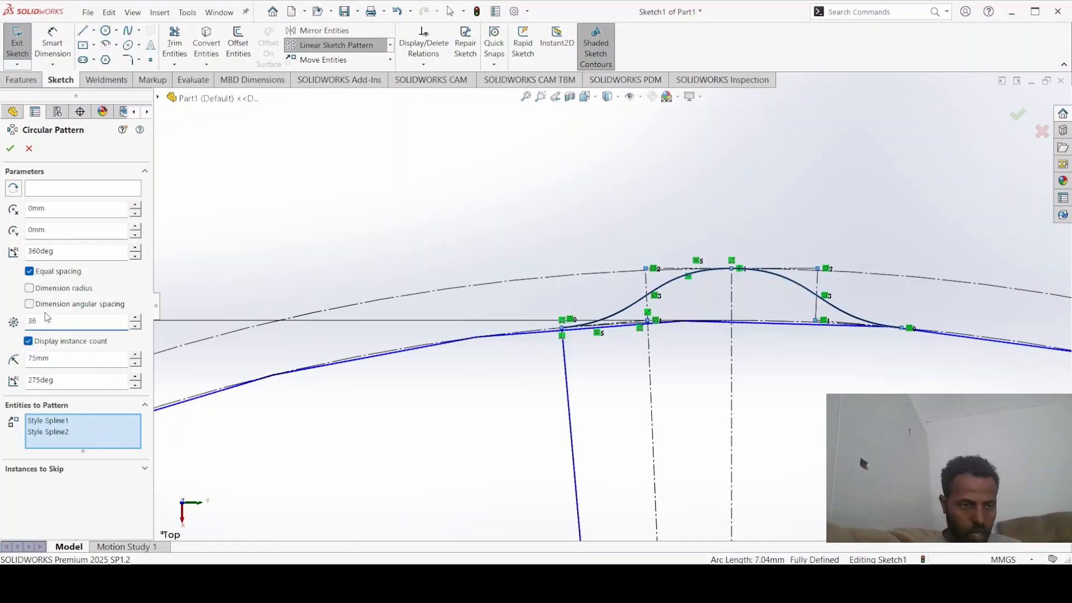
click(11, 149)
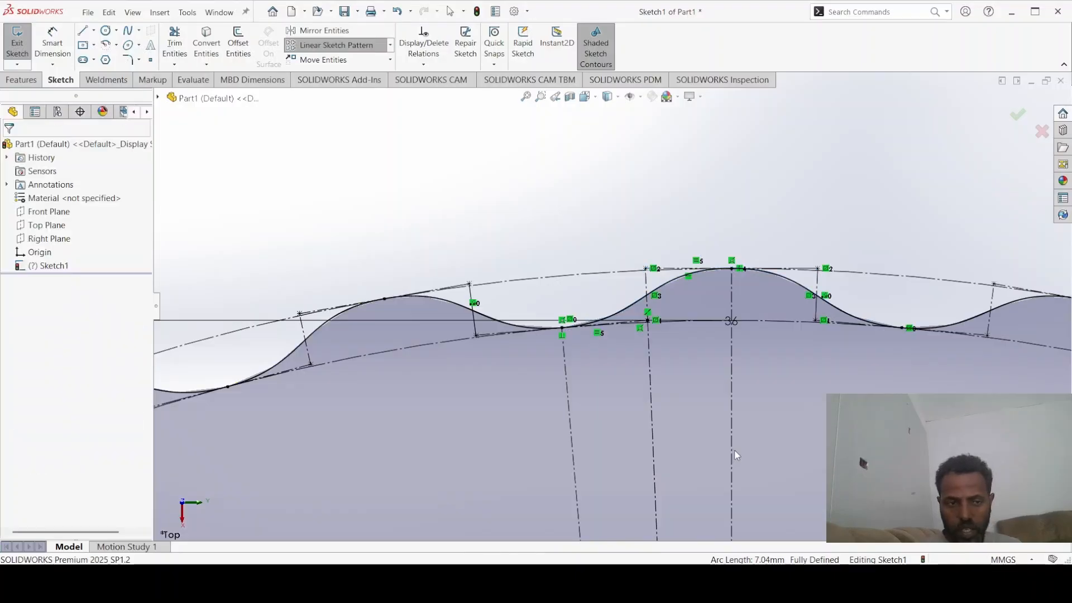
Inspect the patterned wavy profile around the circle and highlight the whole sketch to check its lobes and construction geometry
scroll(735, 450, up, 4)
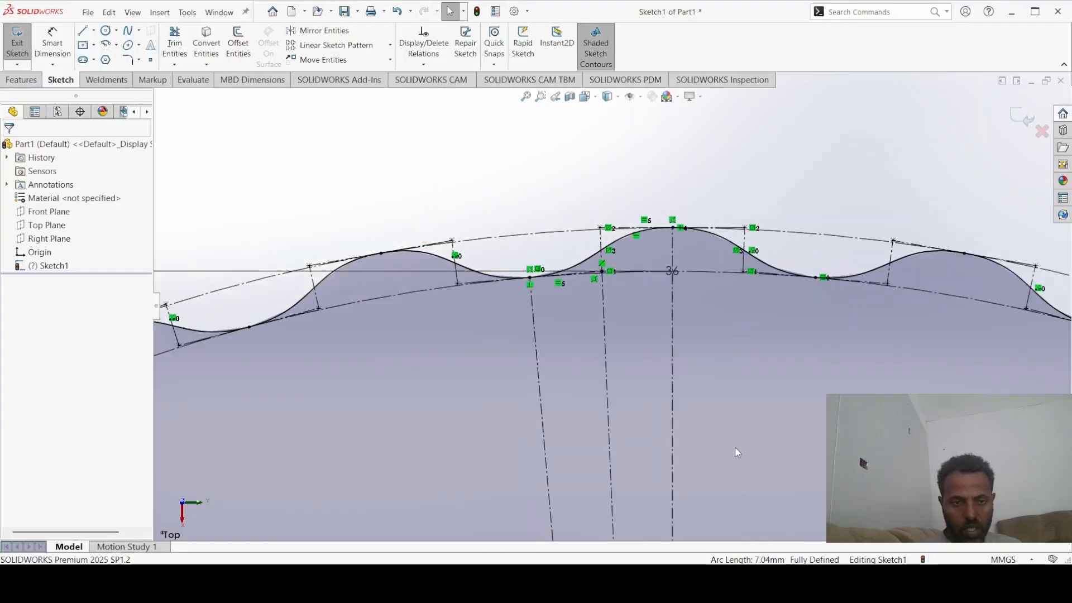
scroll(735, 446, up, 6)
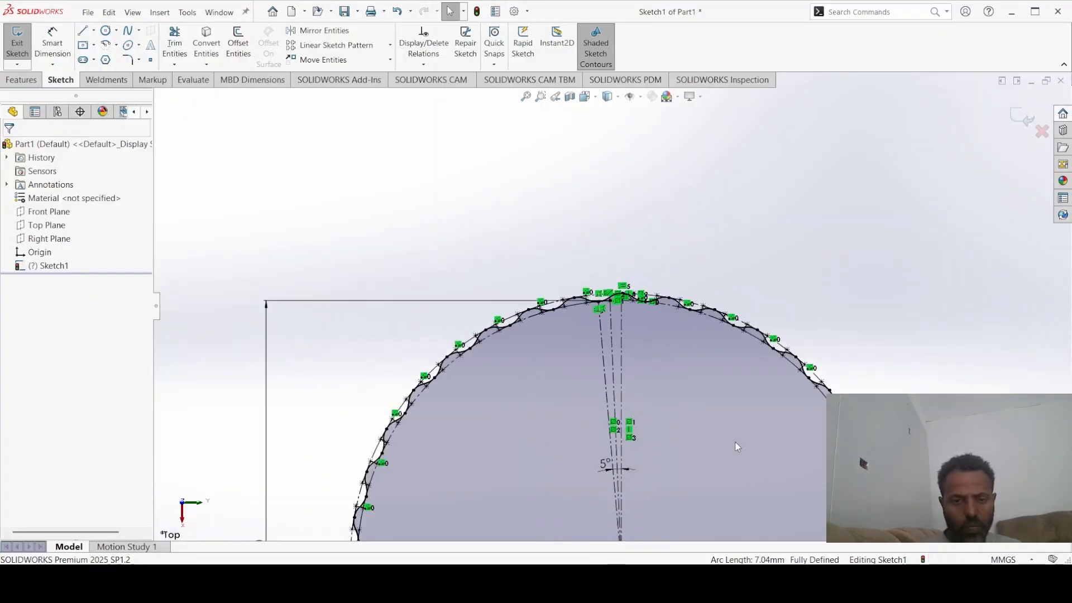
scroll(737, 446, down, 2)
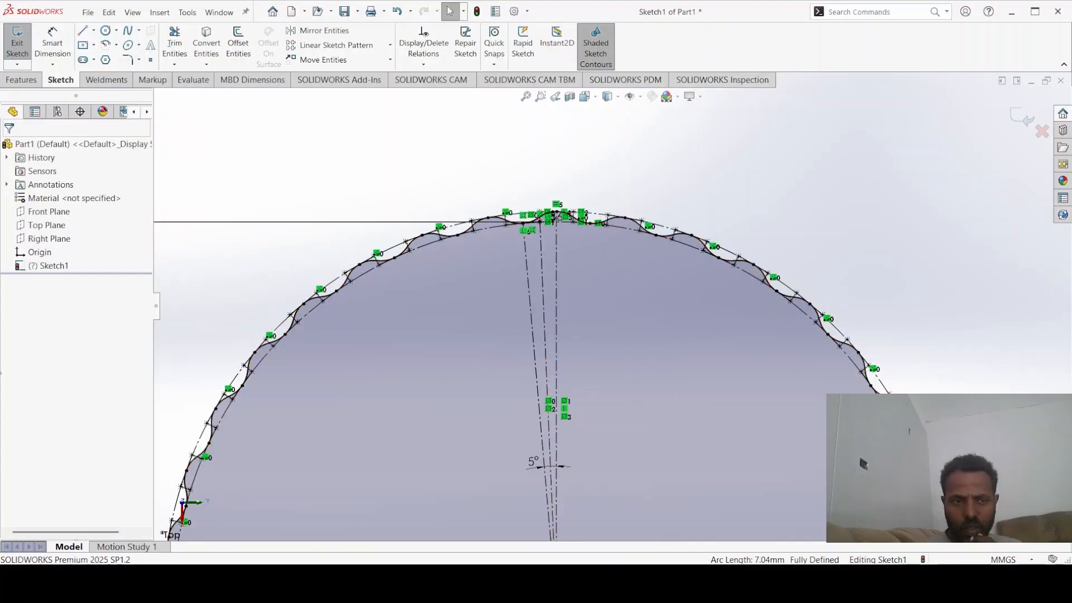
click(24, 270)
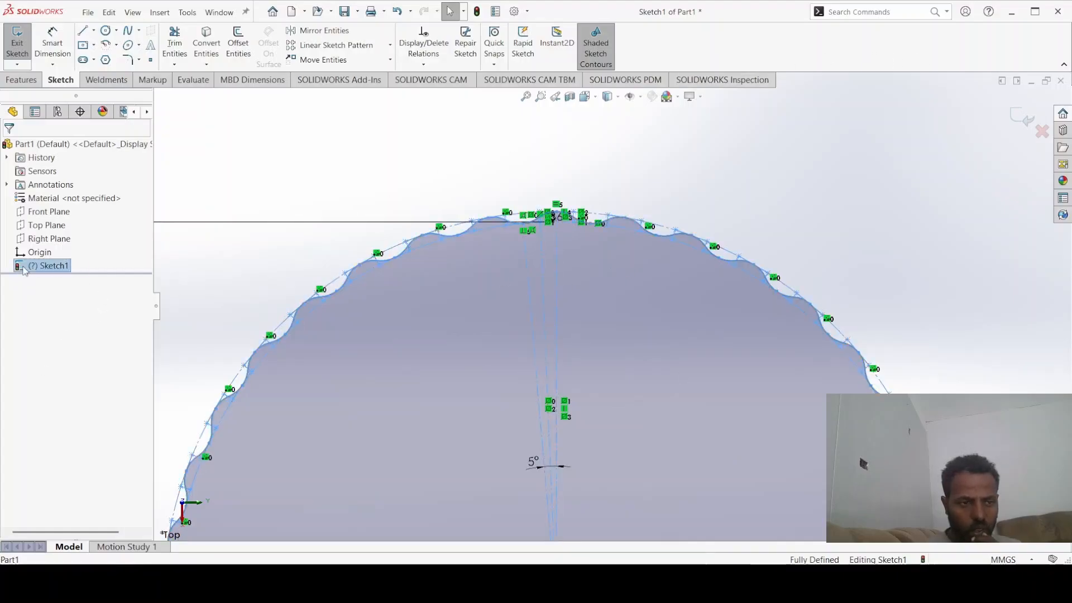
click(449, 189)
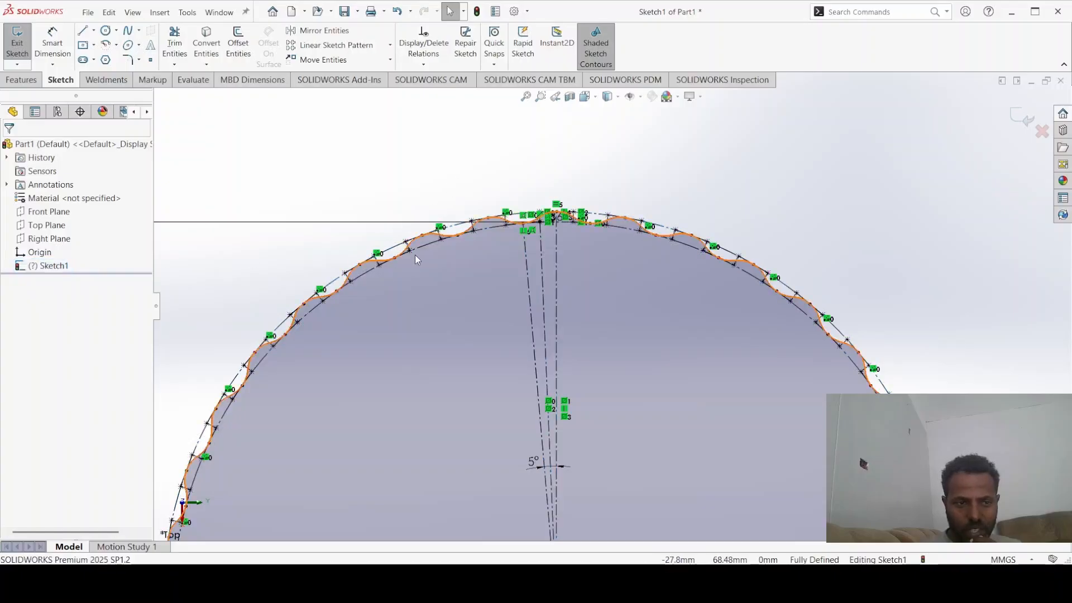
scroll(576, 226, down, 5)
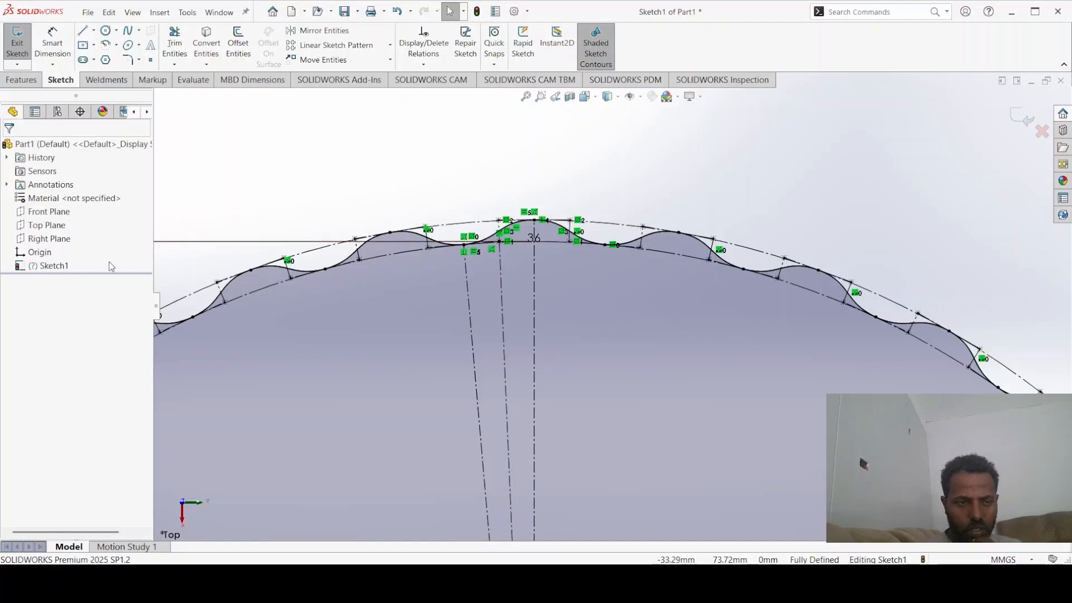
click(29, 269)
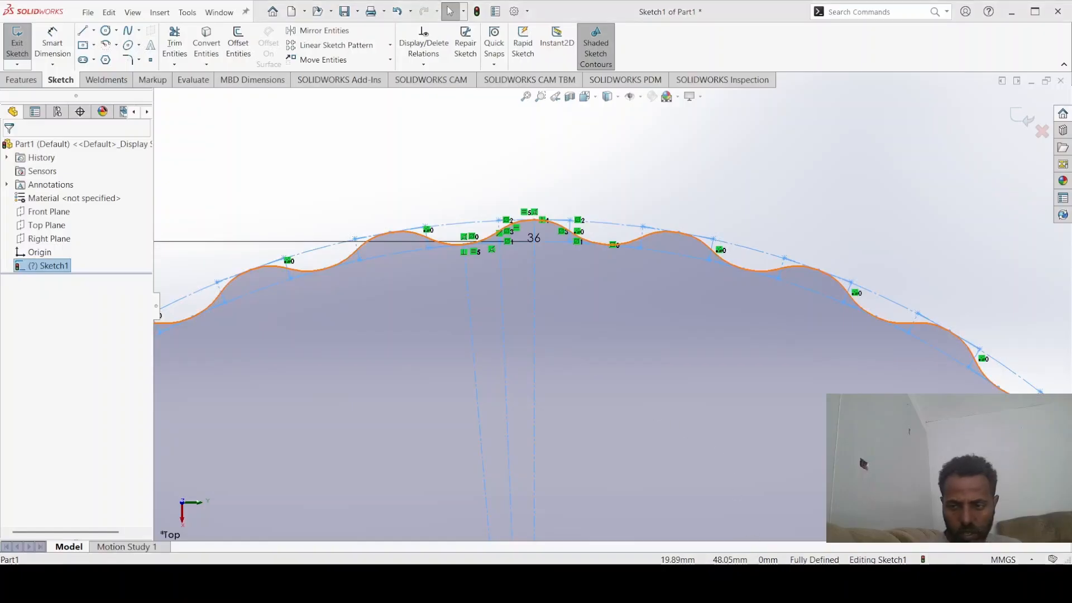
Start a constrained Fit Spline and select the complete chain of patterned style splines around the circle
click(581, 237)
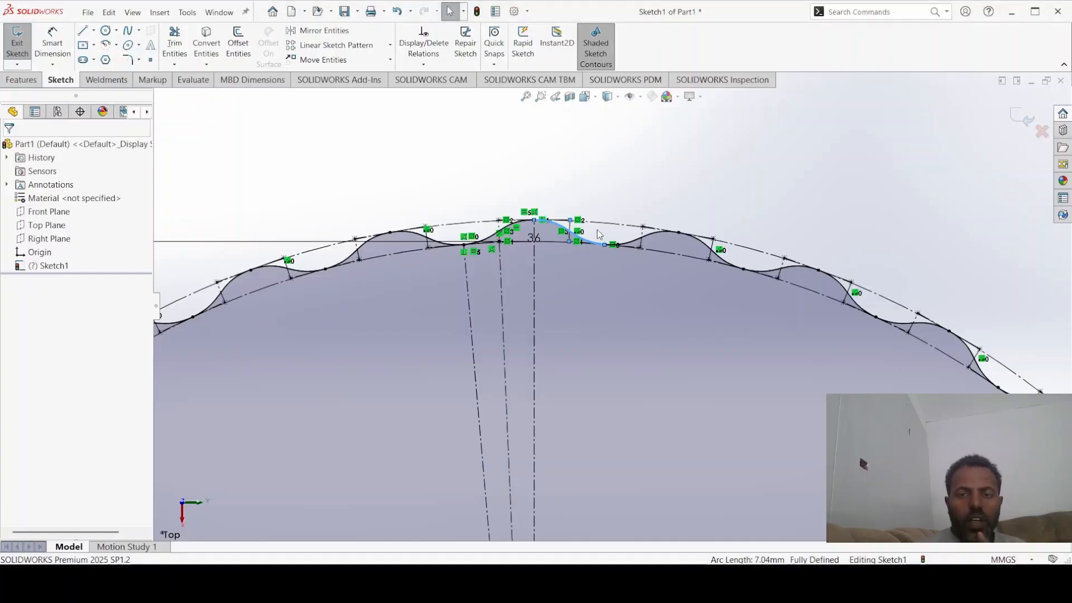
scroll(556, 238, down, 1)
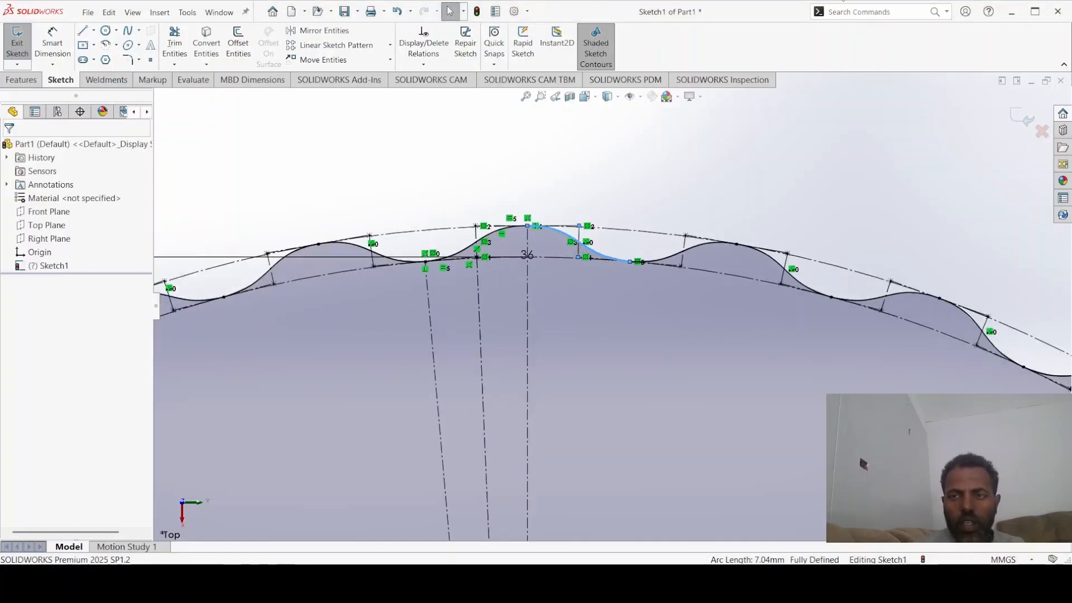
click(865, 13)
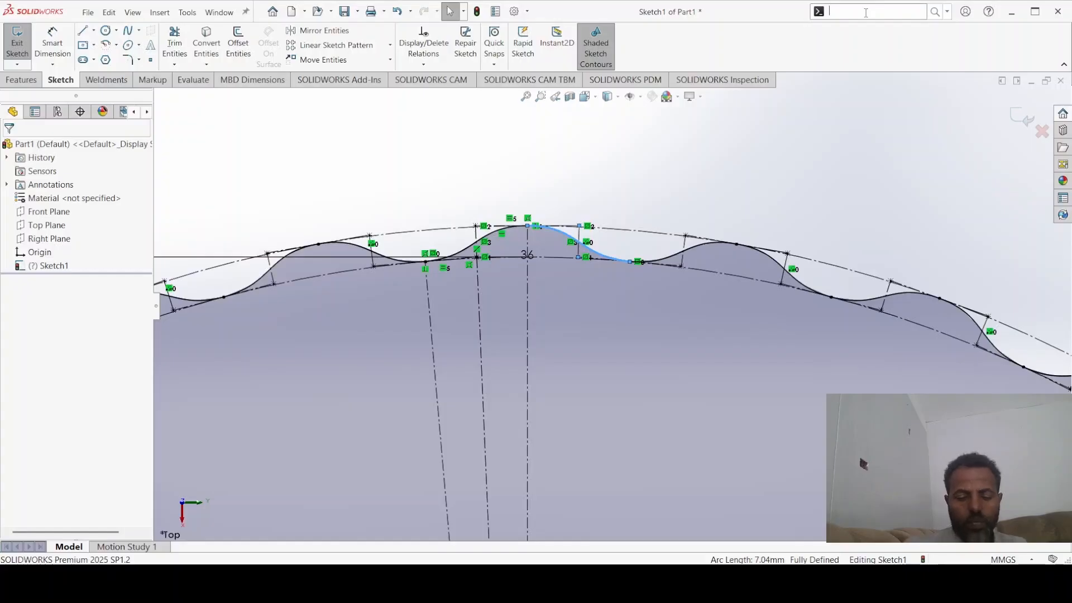
text(fil)
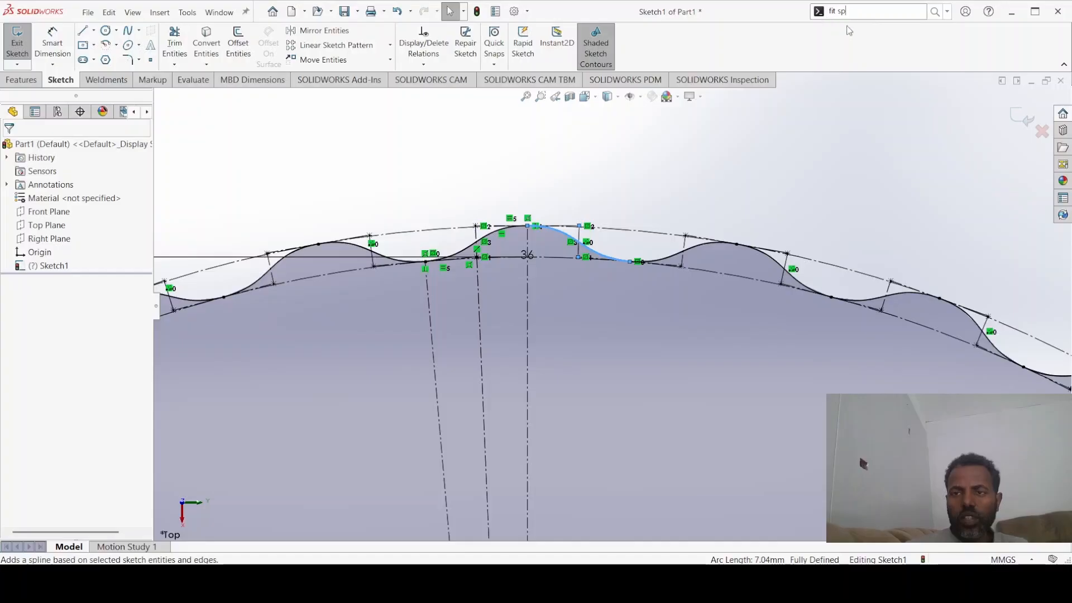
key(Return)
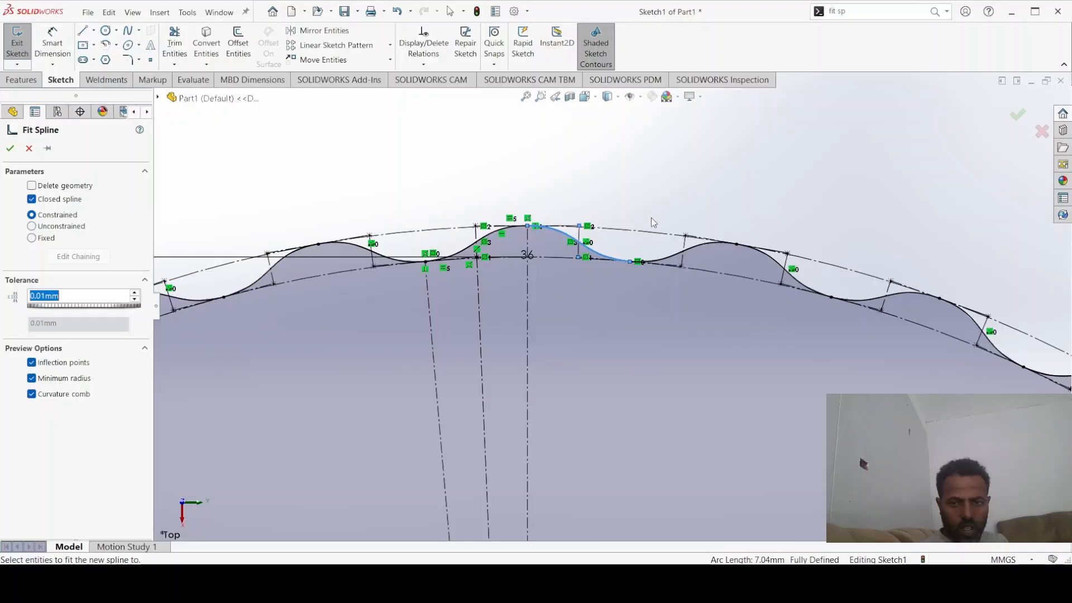
click(595, 252)
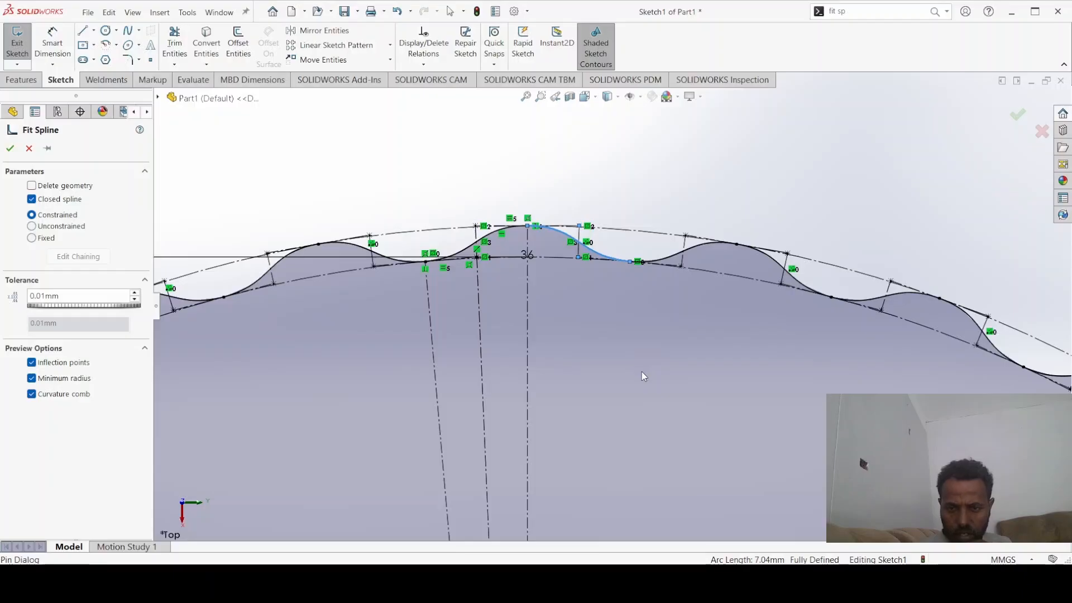
click(643, 301)
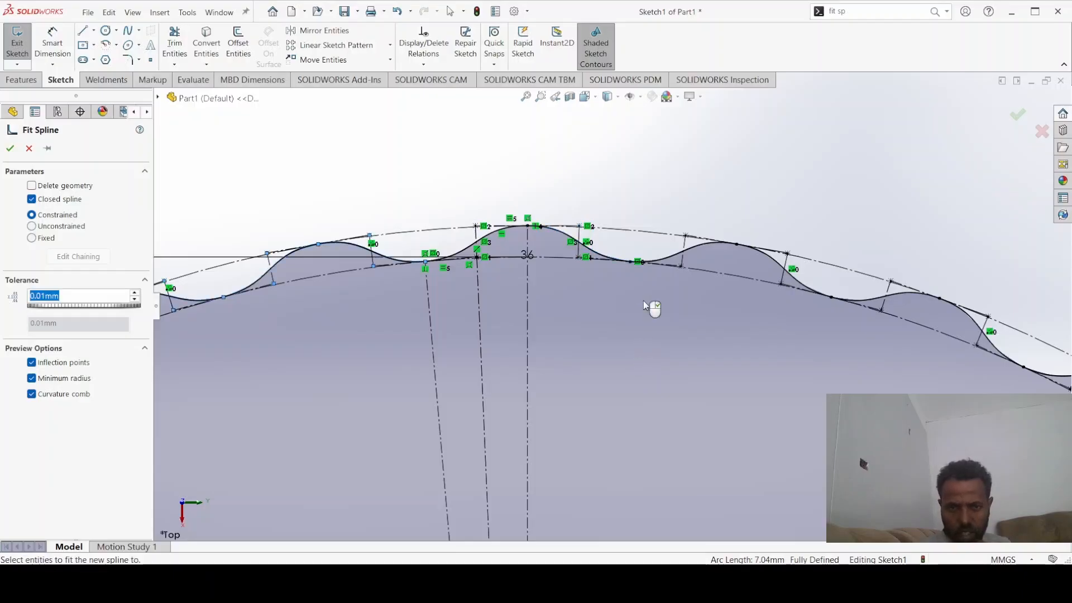
click(643, 306)
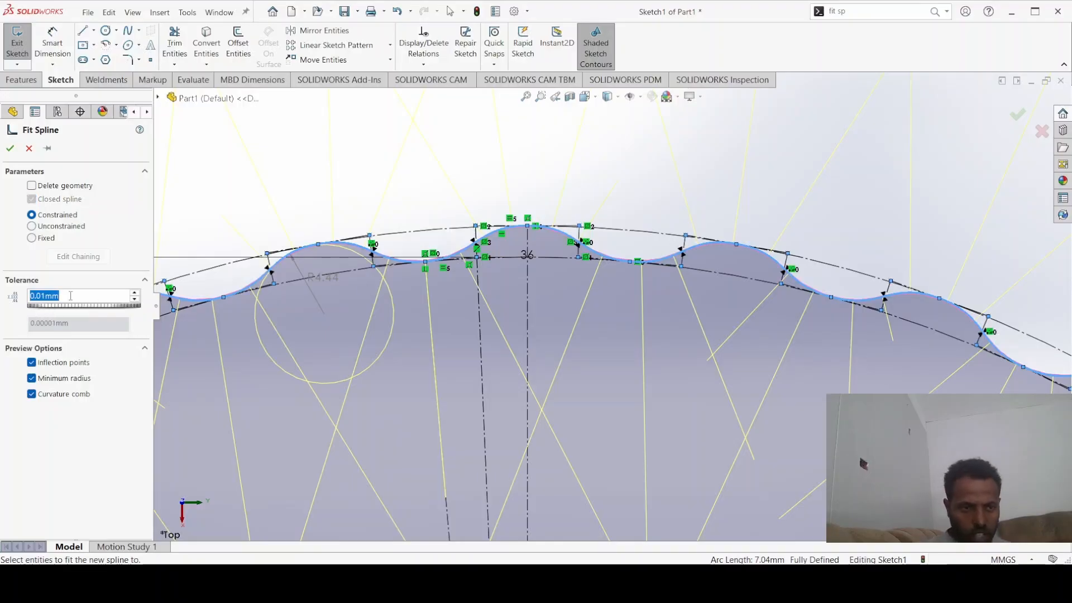
Adjust the Fit Spline tolerance through several trial values up to 1.28 mm and bring it to 0.16 mm
drag(42, 308, 156, 307)
click(156, 307)
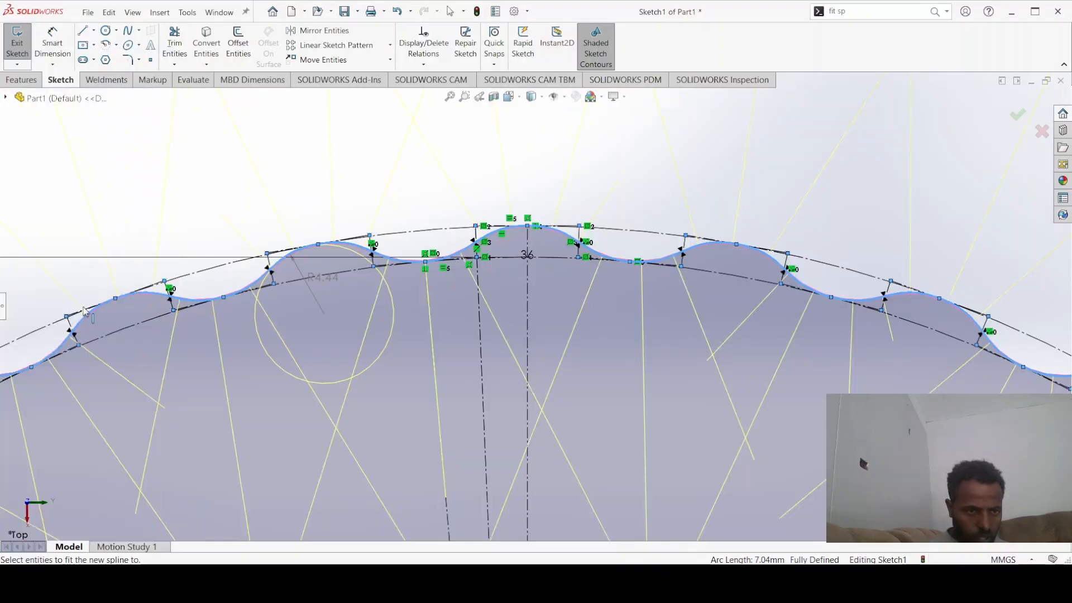
click(3, 307)
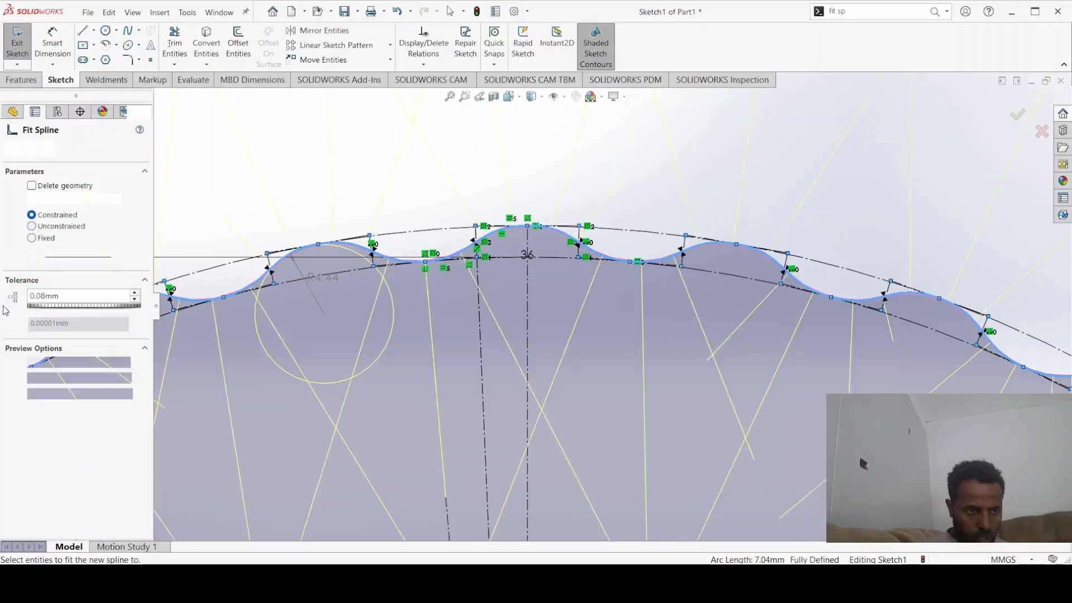
drag(78, 306, 132, 304)
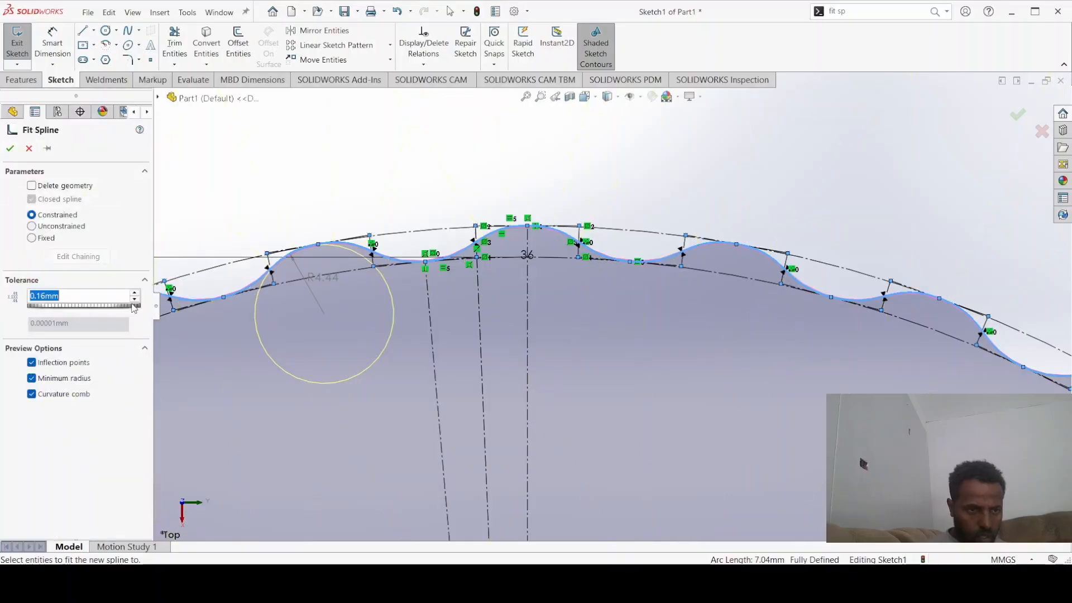
drag(28, 305, 116, 305)
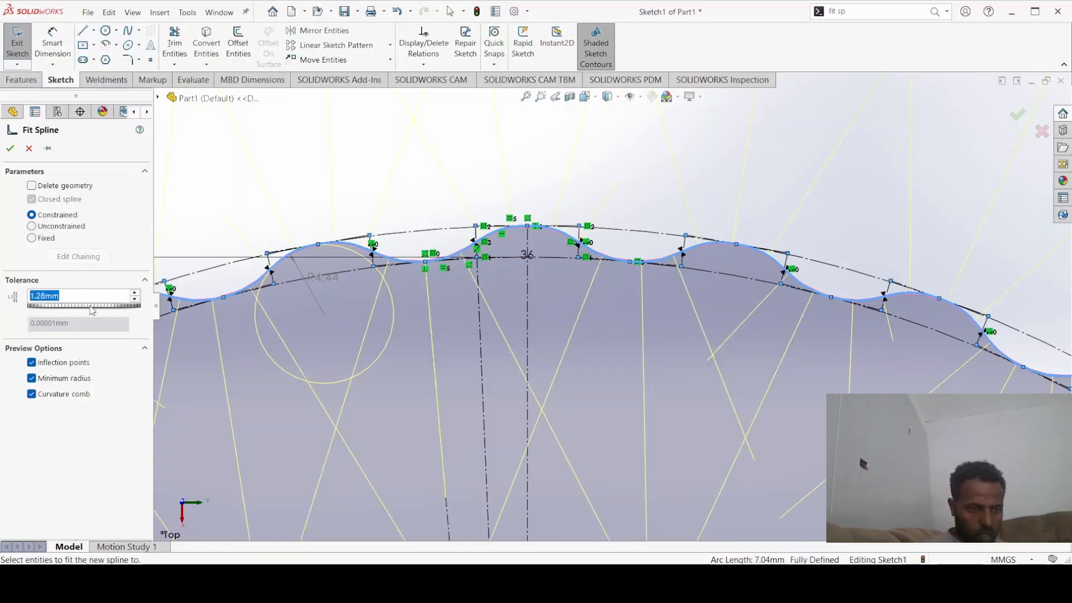
drag(92, 310, 21, 311)
drag(126, 308, 2, 296)
click(127, 302)
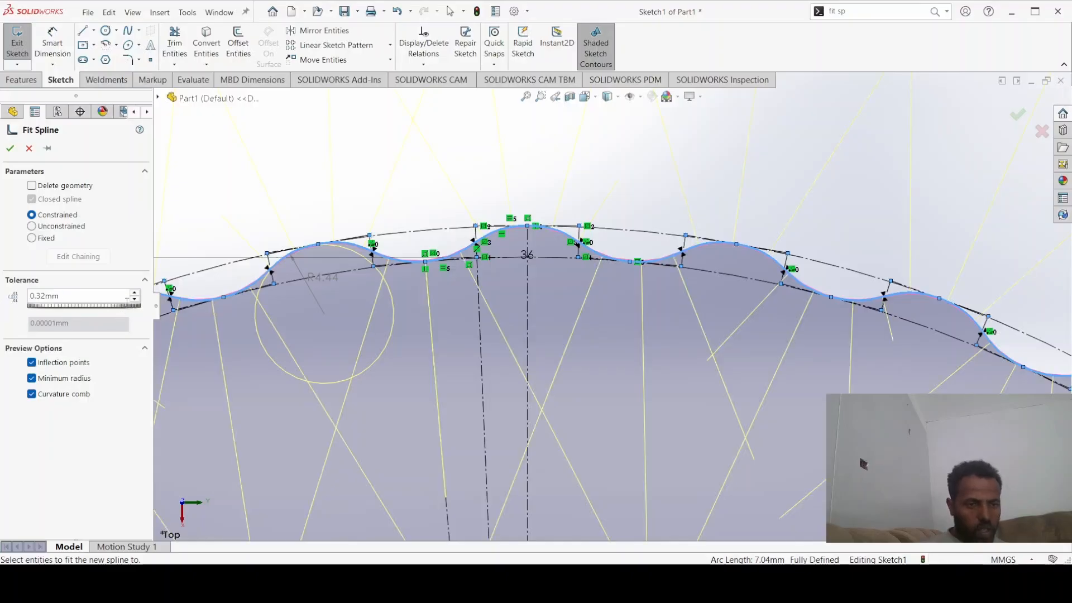
drag(115, 306, 12, 305)
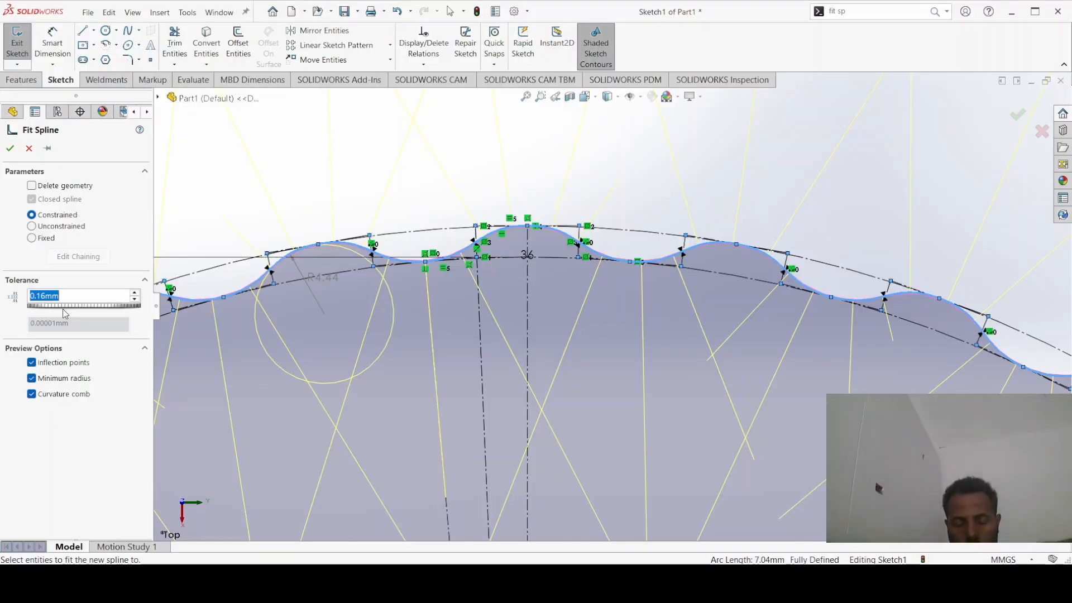
text(0)
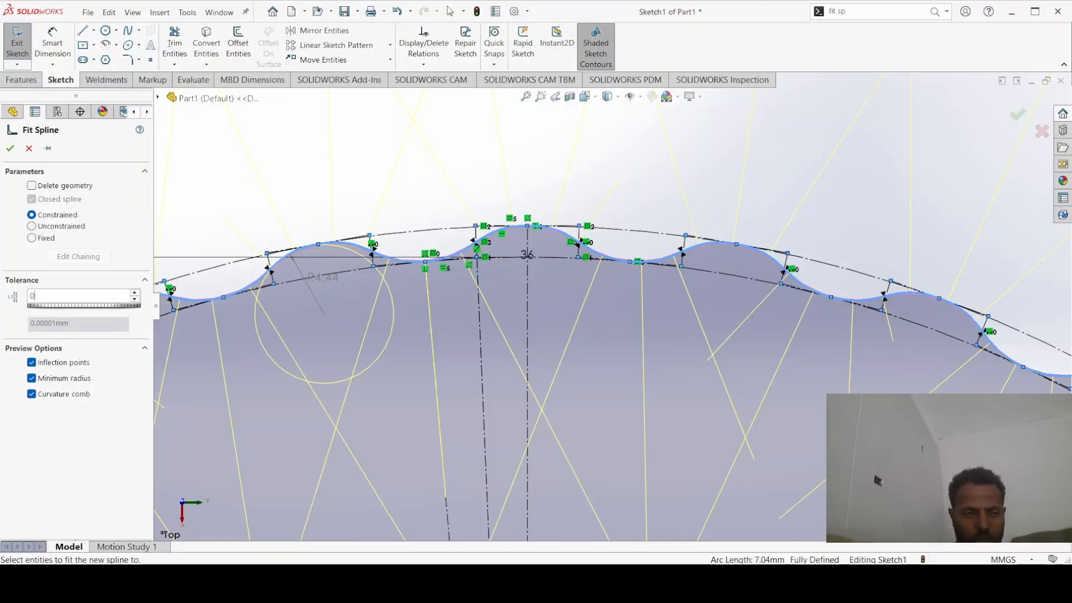
text(.000)
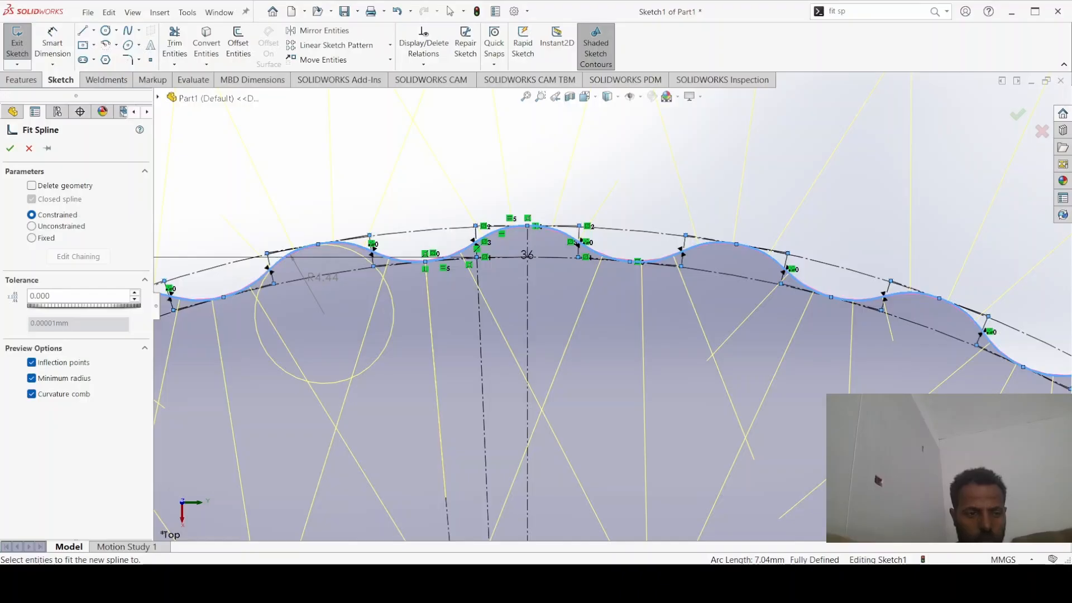
text(019)
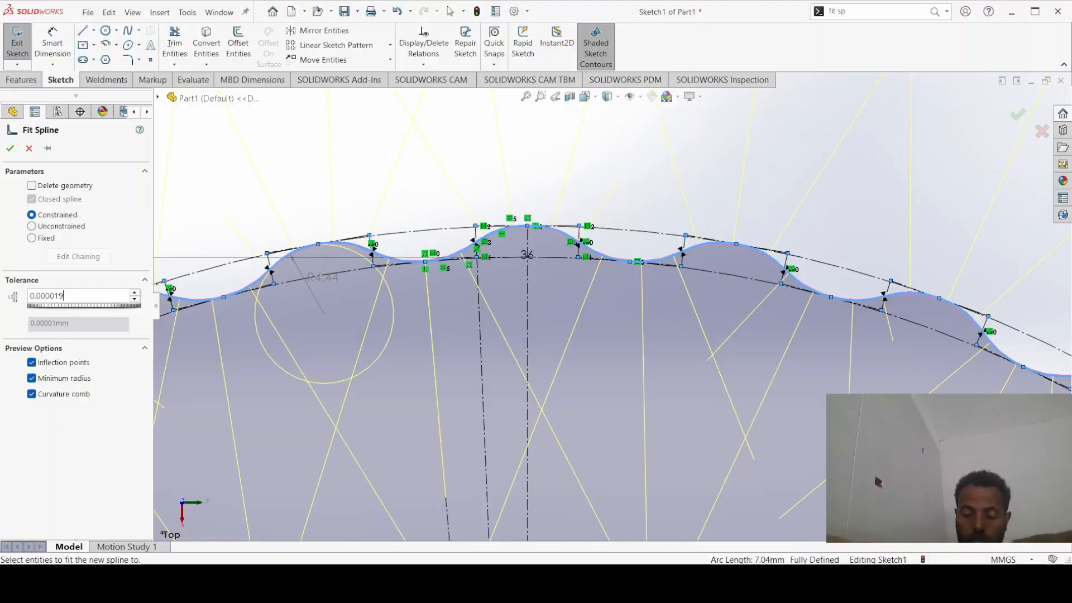
text(35**)
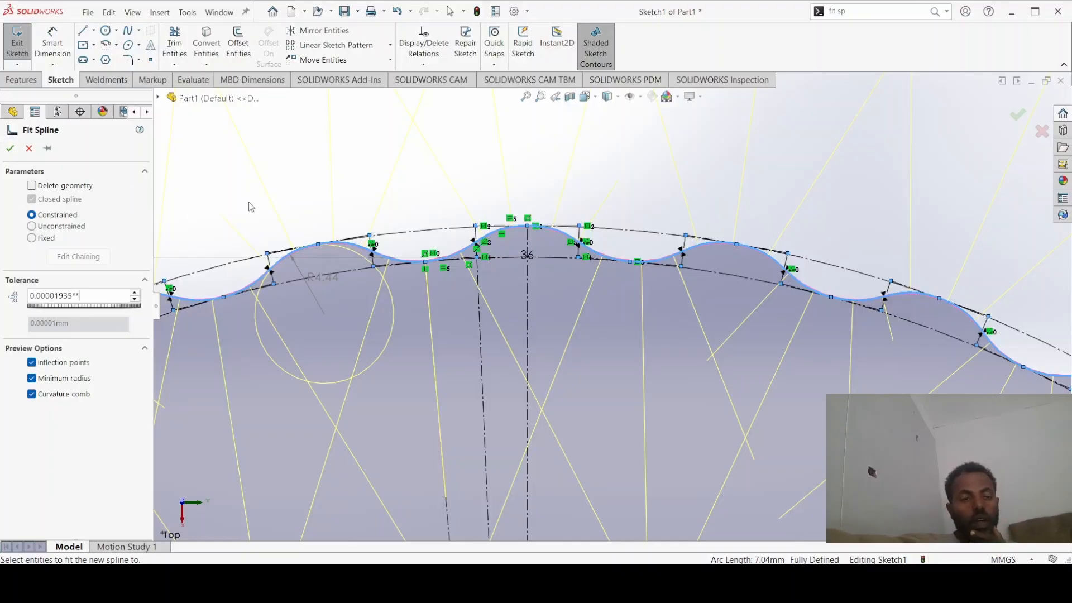
key(Return)
text(**********)
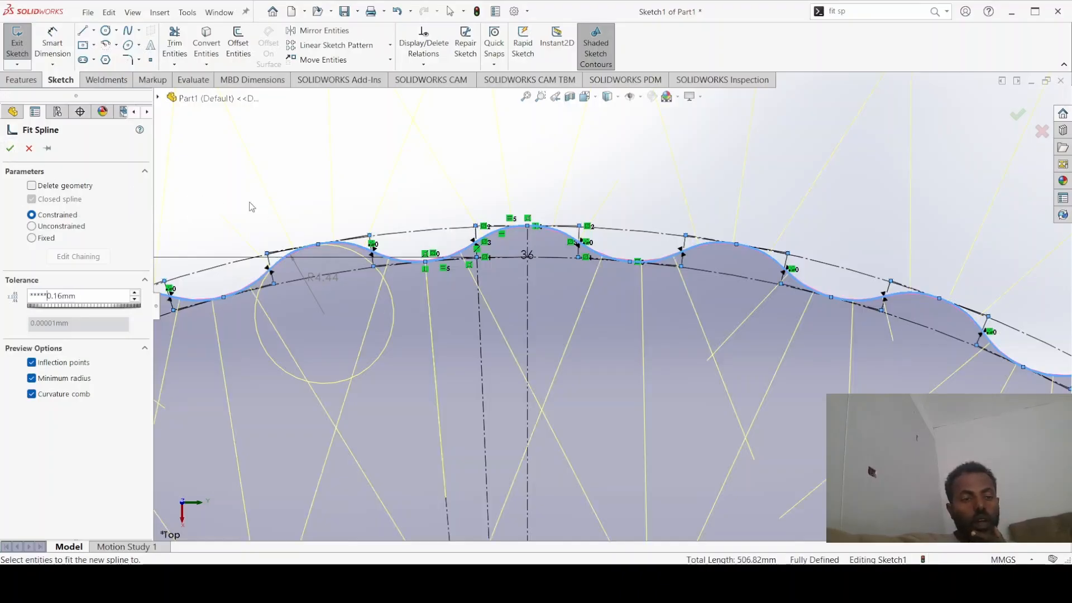
text(**************)
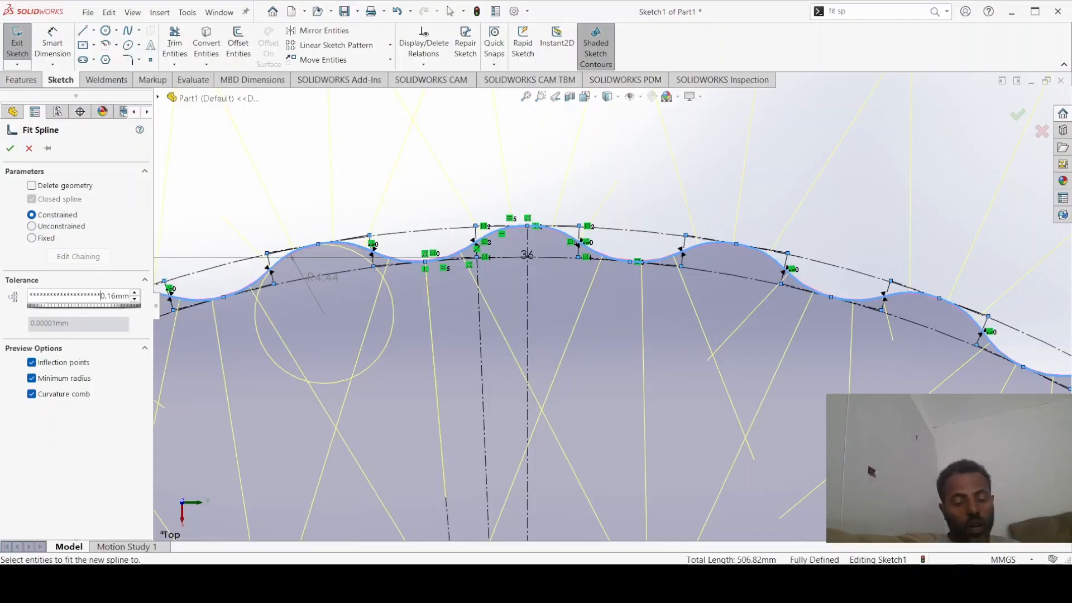
text(****)
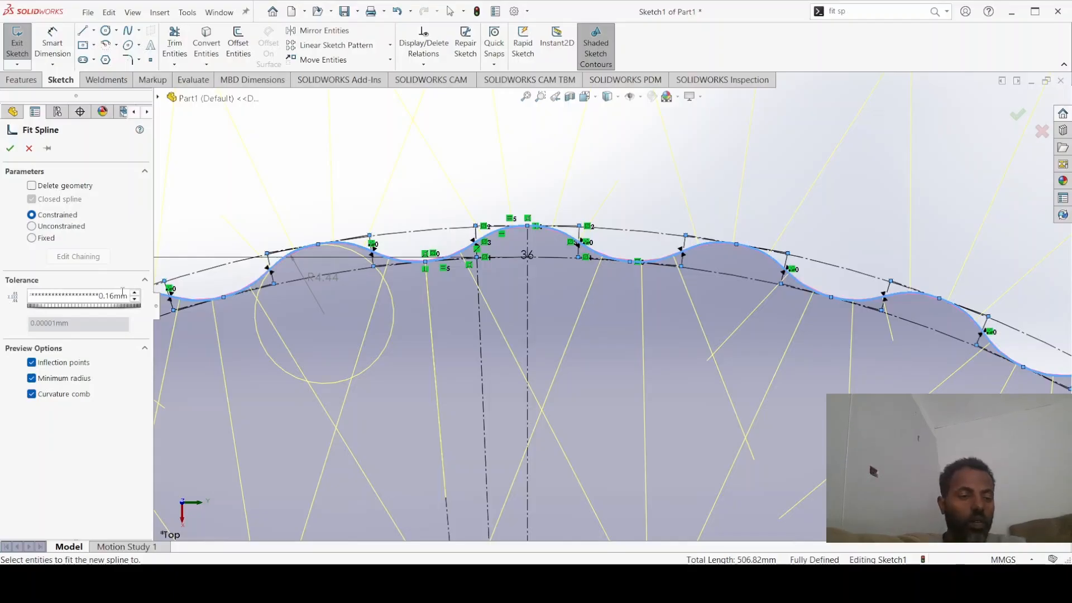
key(BackSpace)
key(BackSpace)
key(BackSpace)
key(BackSpace)
key(BackSpace)
key(BackSpace)
key(BackSpace)
key(BackSpace)
key(BackSpace)
key(BackSpace)
key(BackSpace)
key(BackSpace)
key(BackSpace)
key(BackSpace)
key(BackSpace)
key(BackSpace)
key(BackSpace)
key(BackSpace)
key(BackSpace)
key(BackSpace)
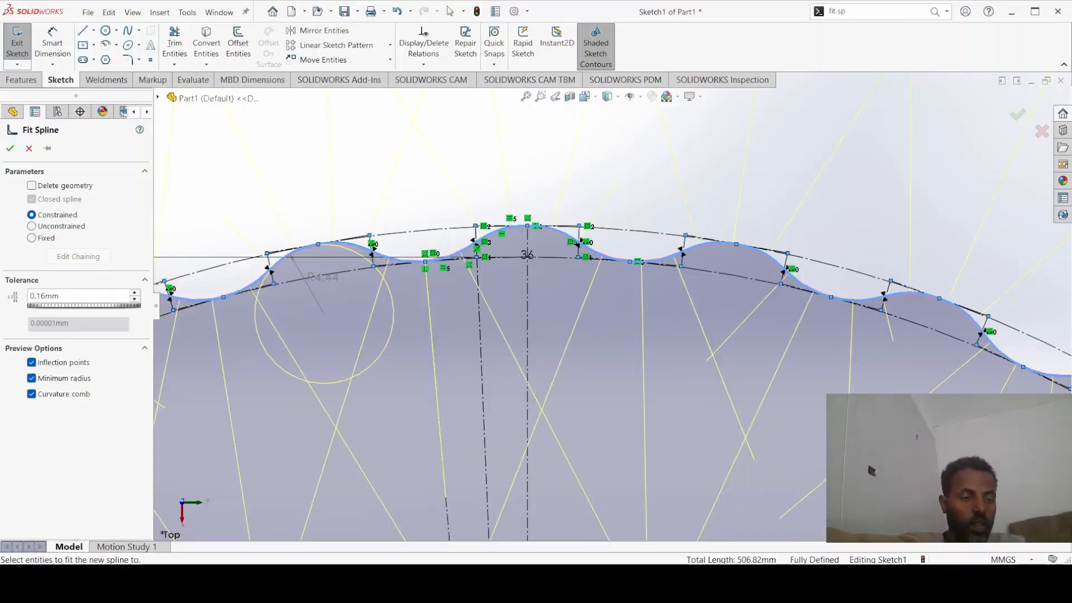
Set the Fit Spline tolerance to 0.00001935 mm and apply the fit to the selected chain of style splines
key(ctrl+a)
text(0.)
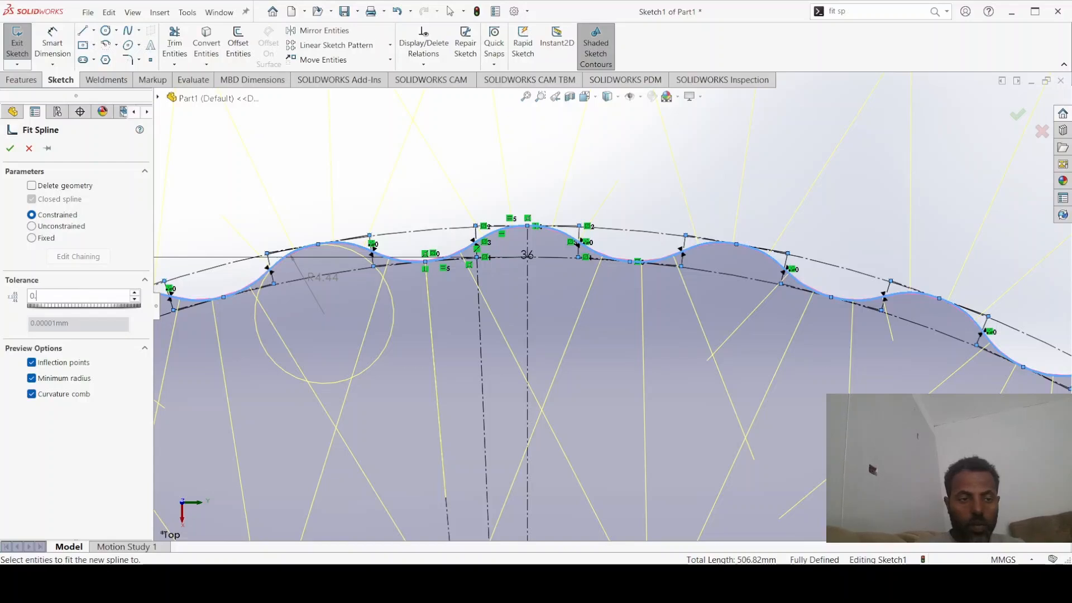
text(0000)
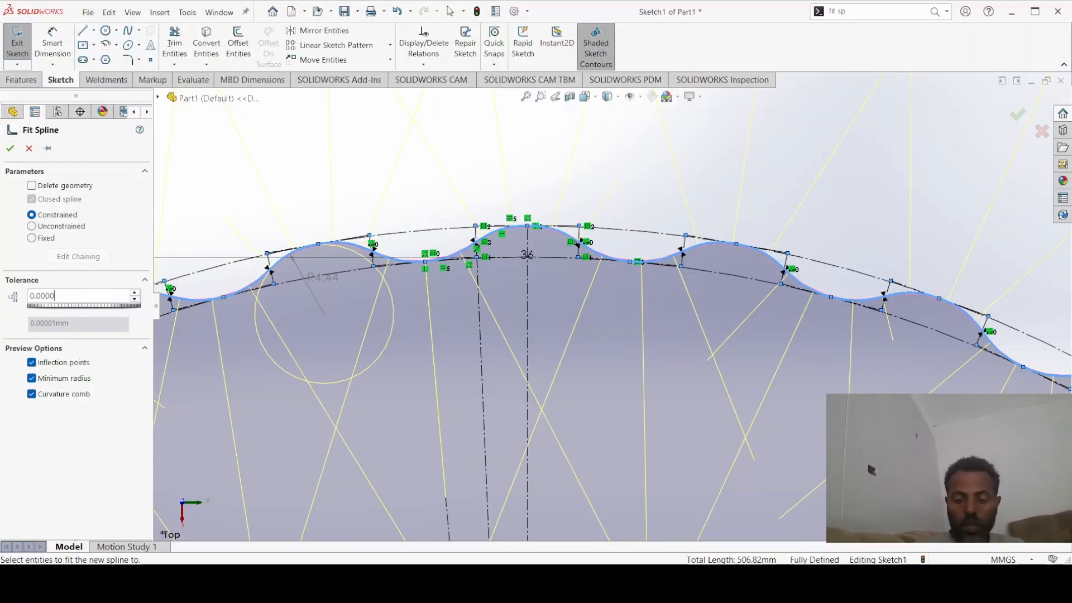
text(1935)
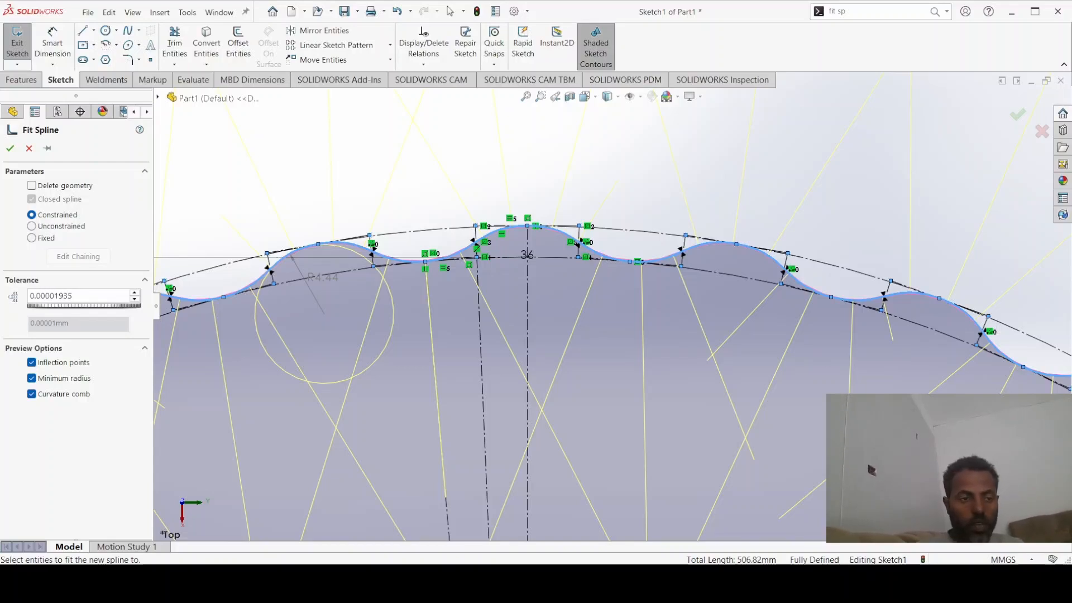
click(11, 147)
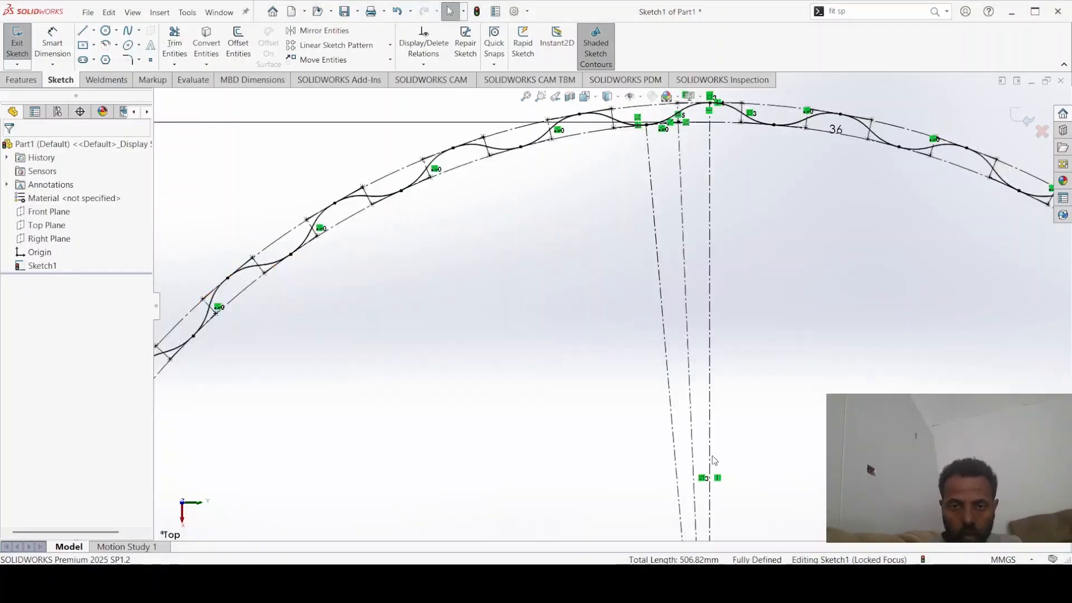
Start another closed, constrained Fit Spline from the style spline beside the vertical centerline, with a tolerance of 0.00001953 mm
scroll(569, 161, up, 2)
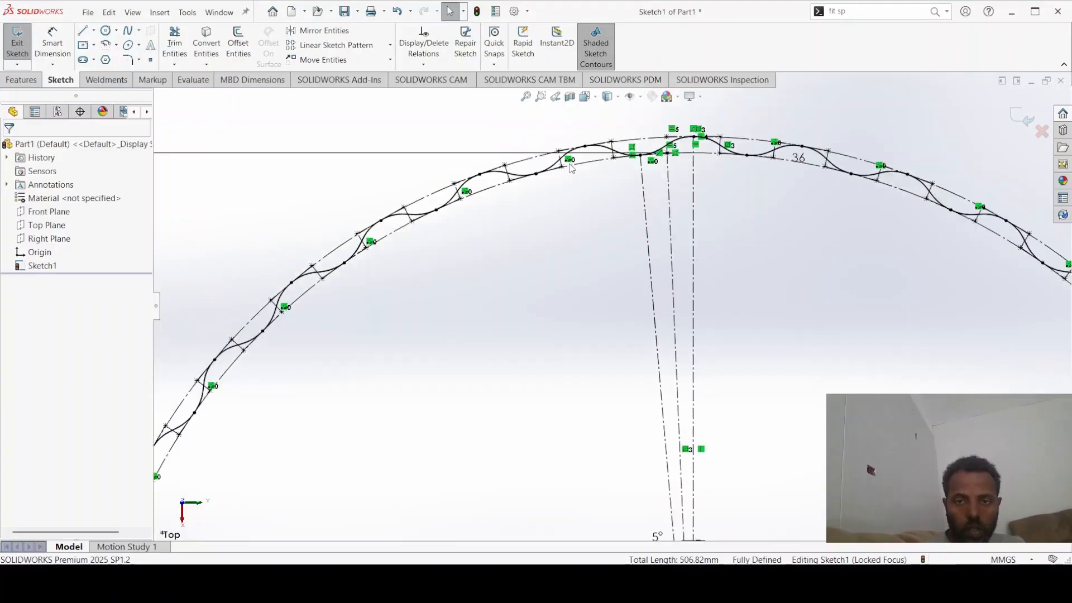
click(720, 147)
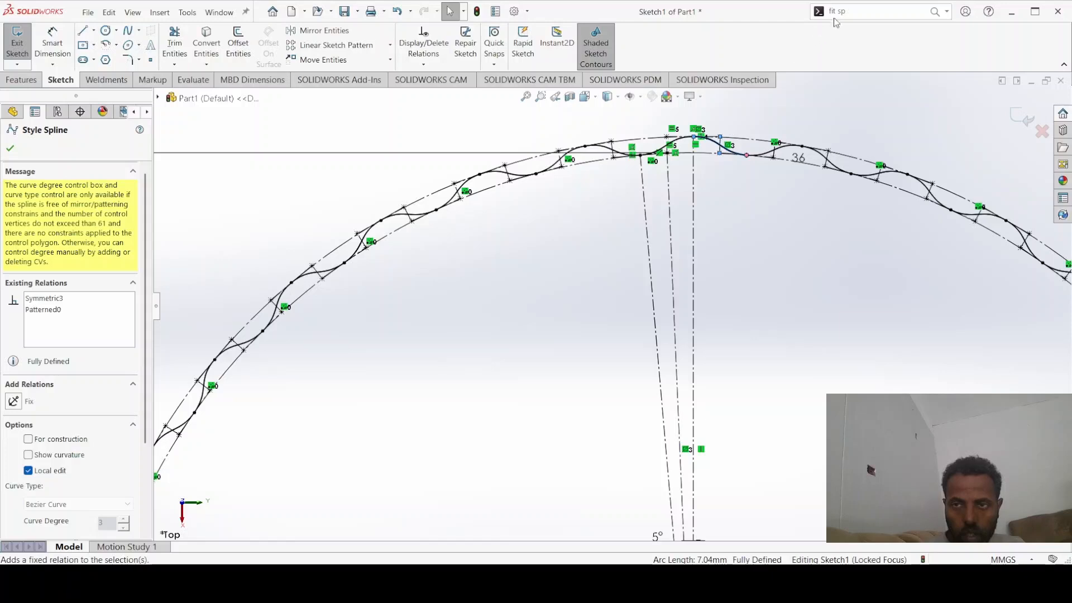
click(859, 8)
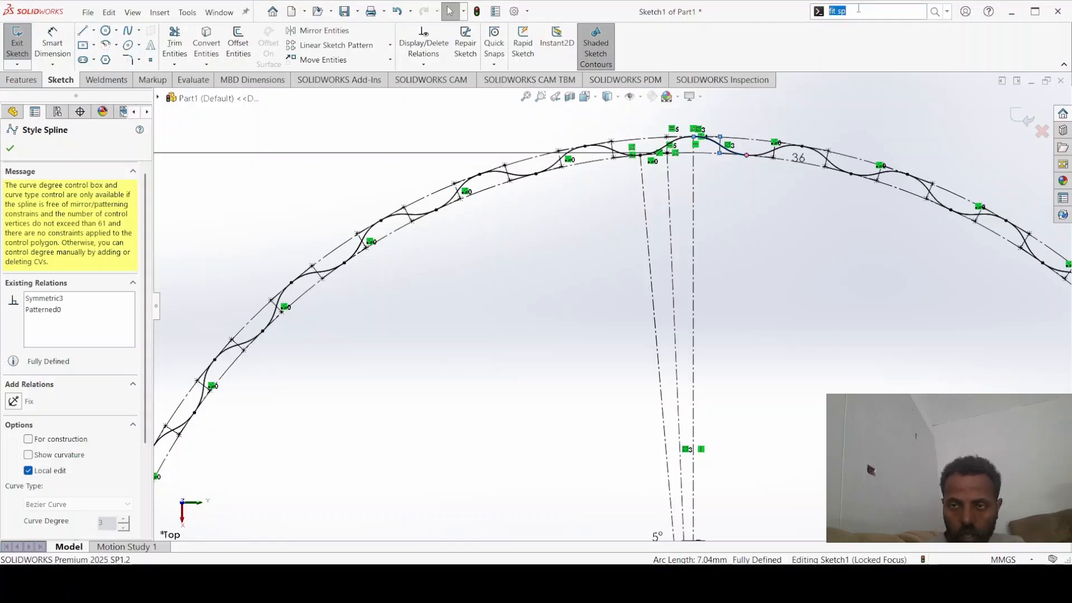
key(BackSpace)
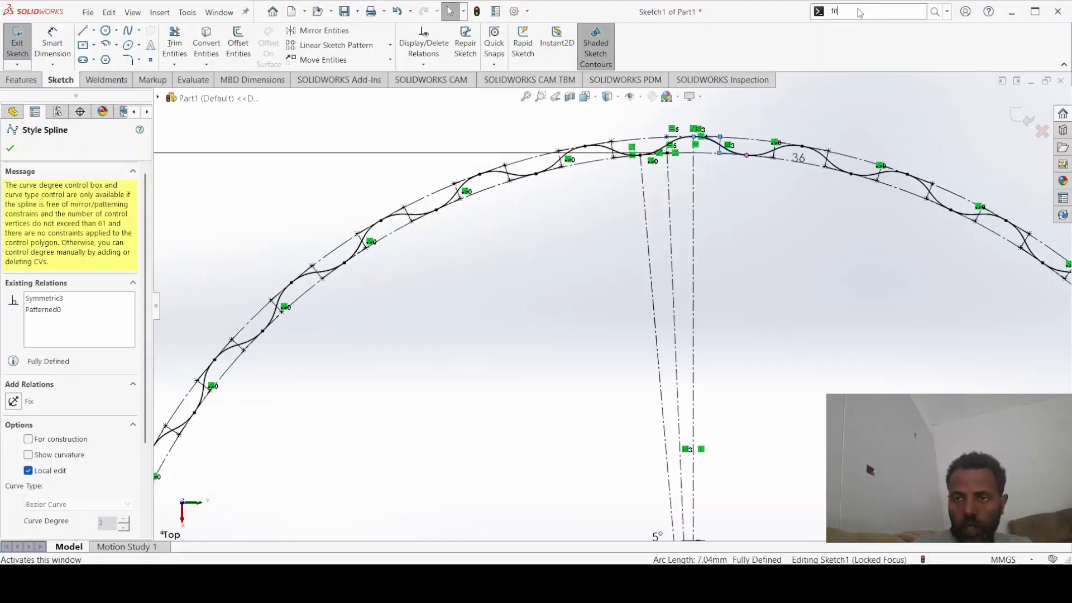
key(Return)
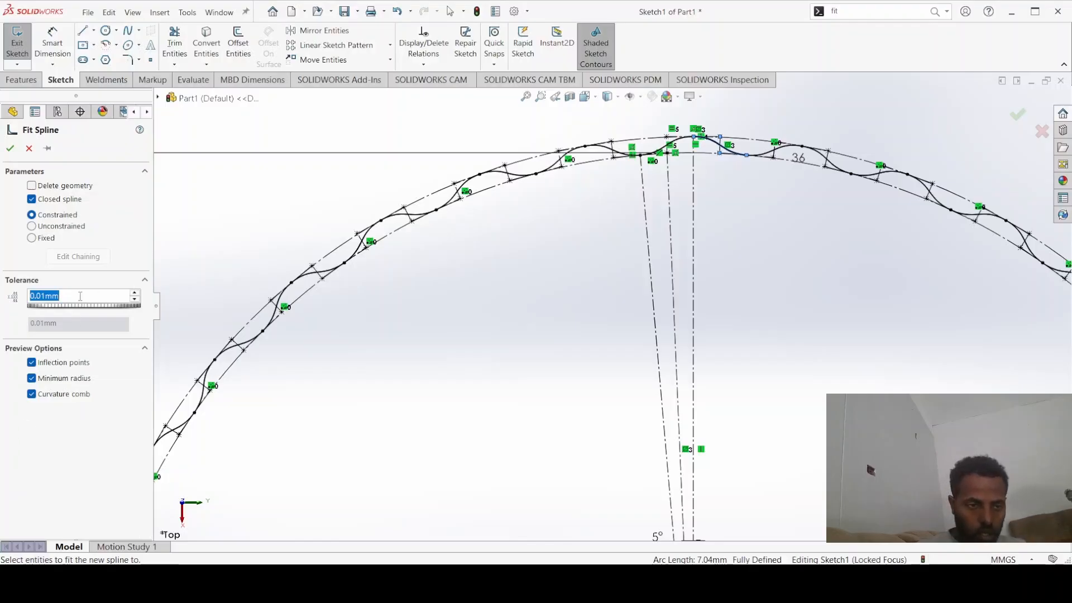
text(0.0)
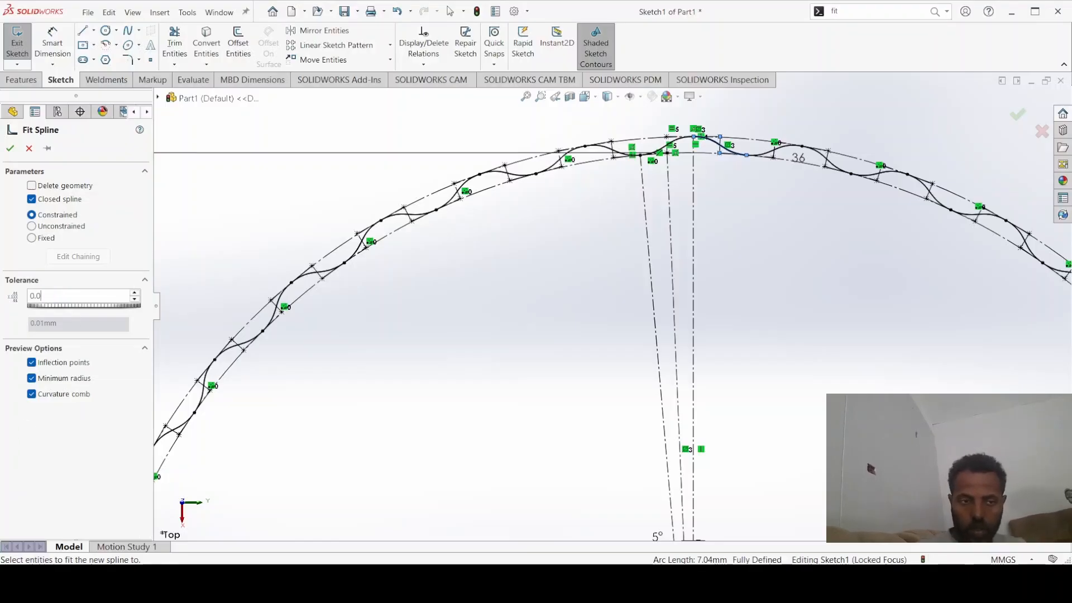
text(000)
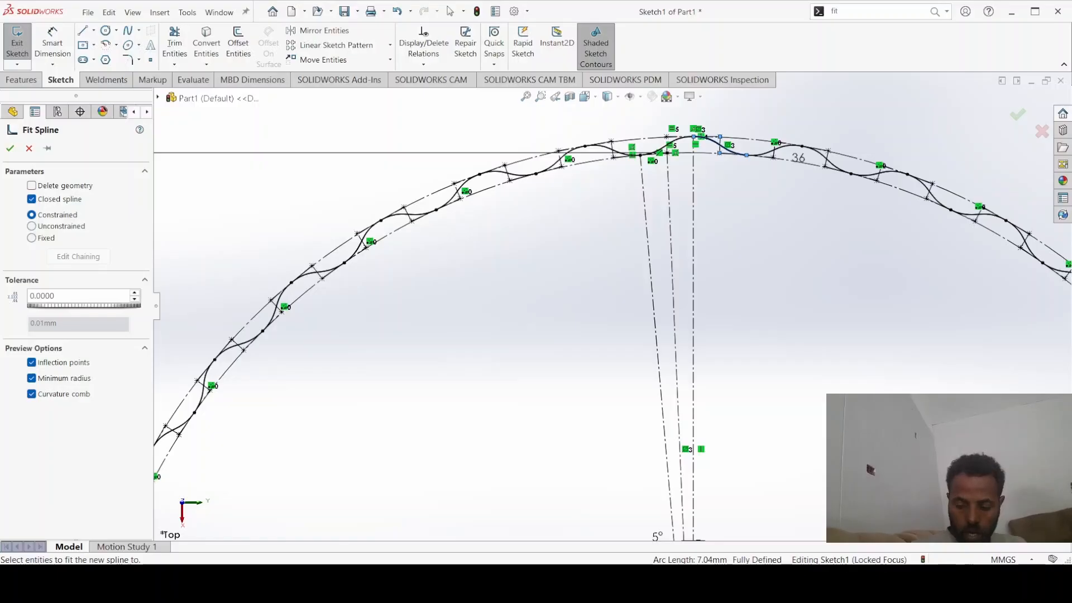
text(192)
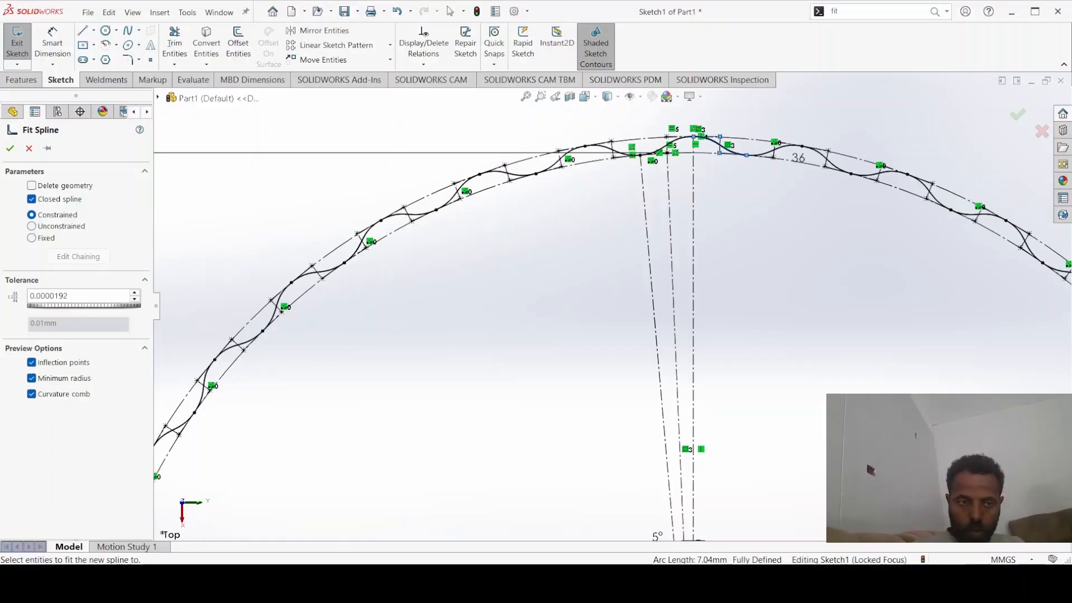
key(BackSpace)
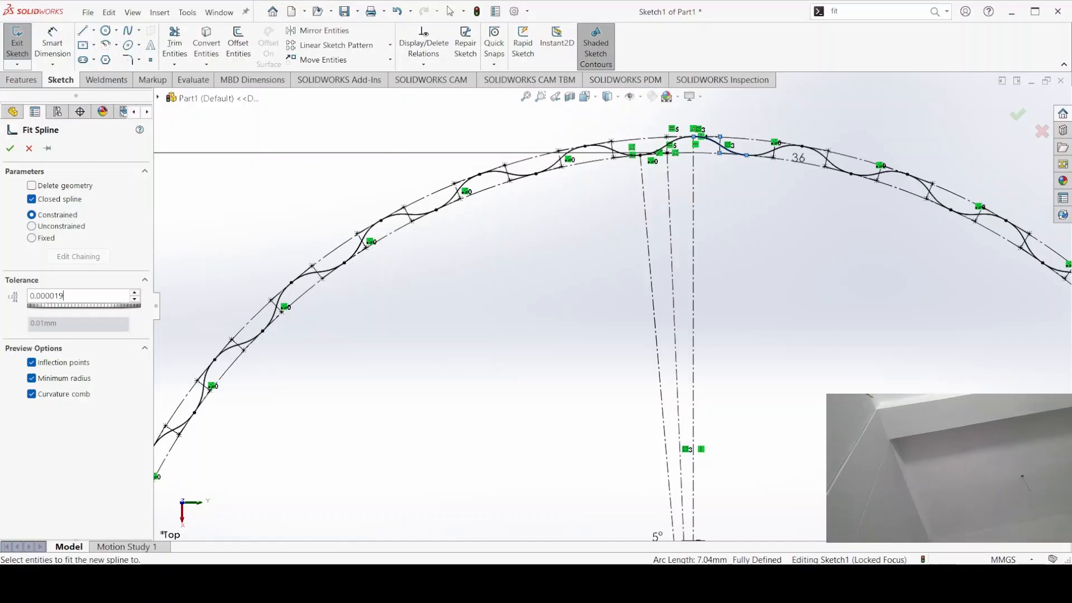
text(53)
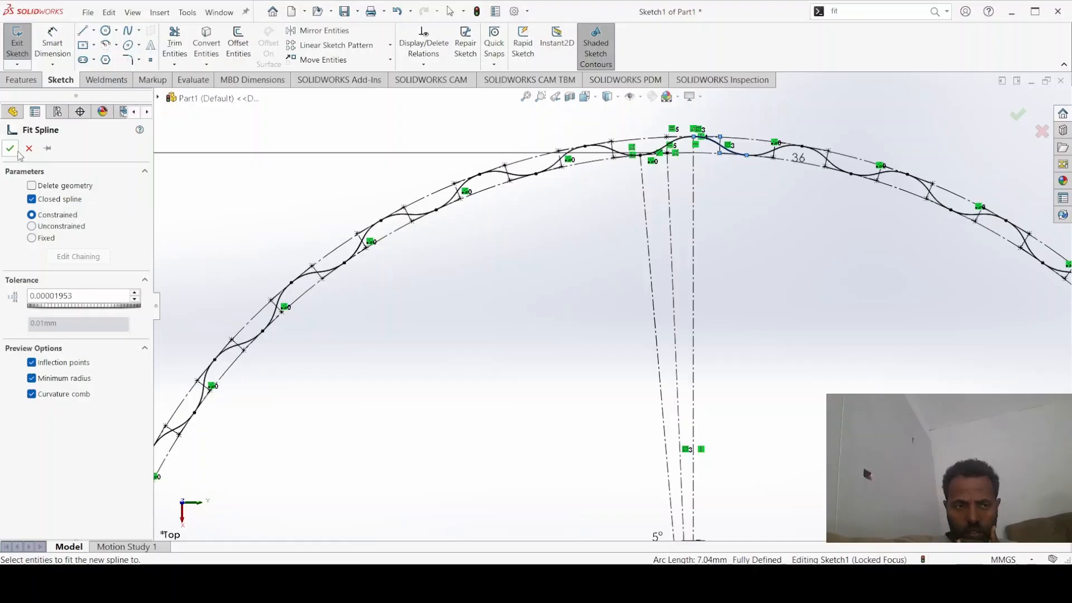
Select the two mirrored style splines of the crown lobe for the Fit Spline and apply the closed fit
right_click(718, 145)
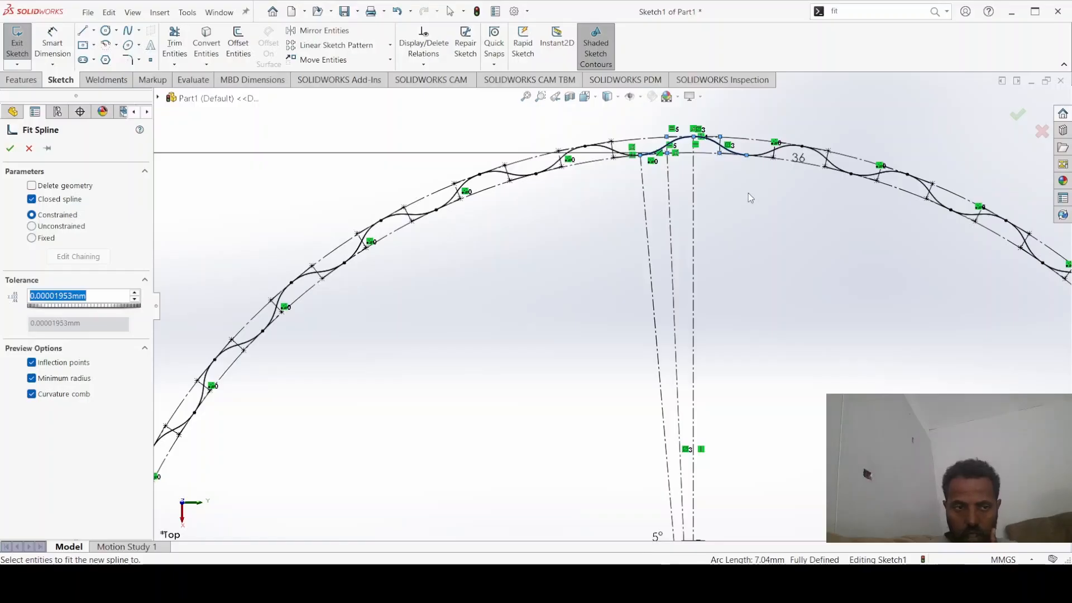
click(718, 147)
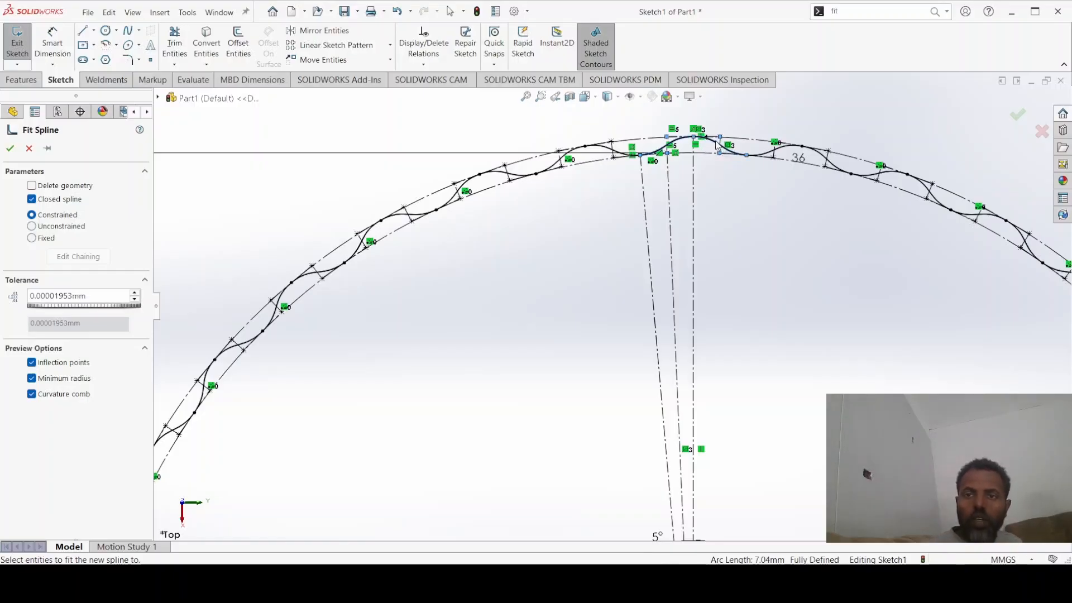
click(760, 187)
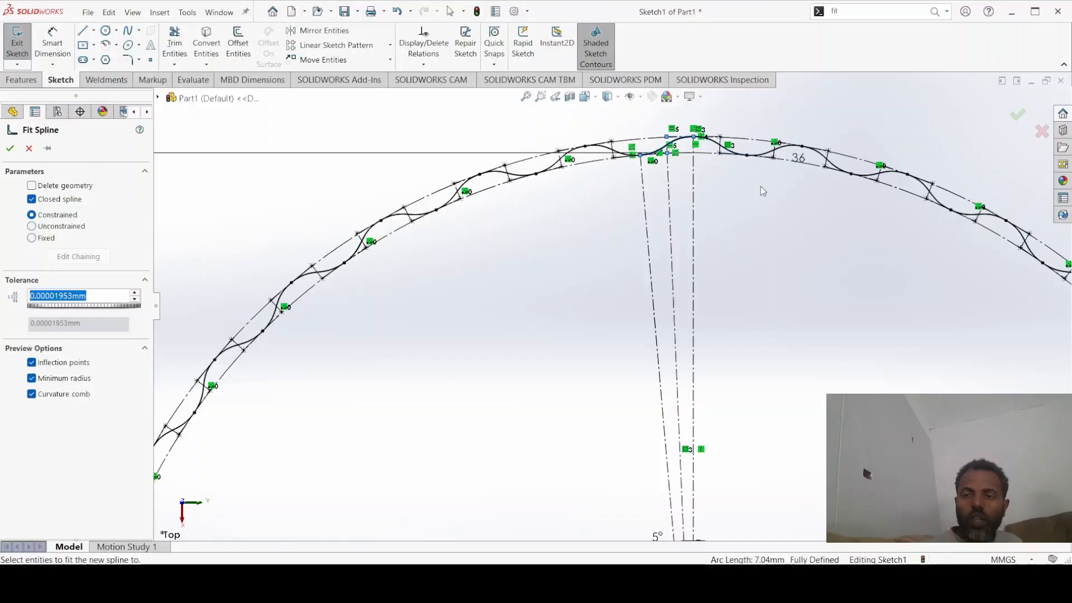
click(771, 156)
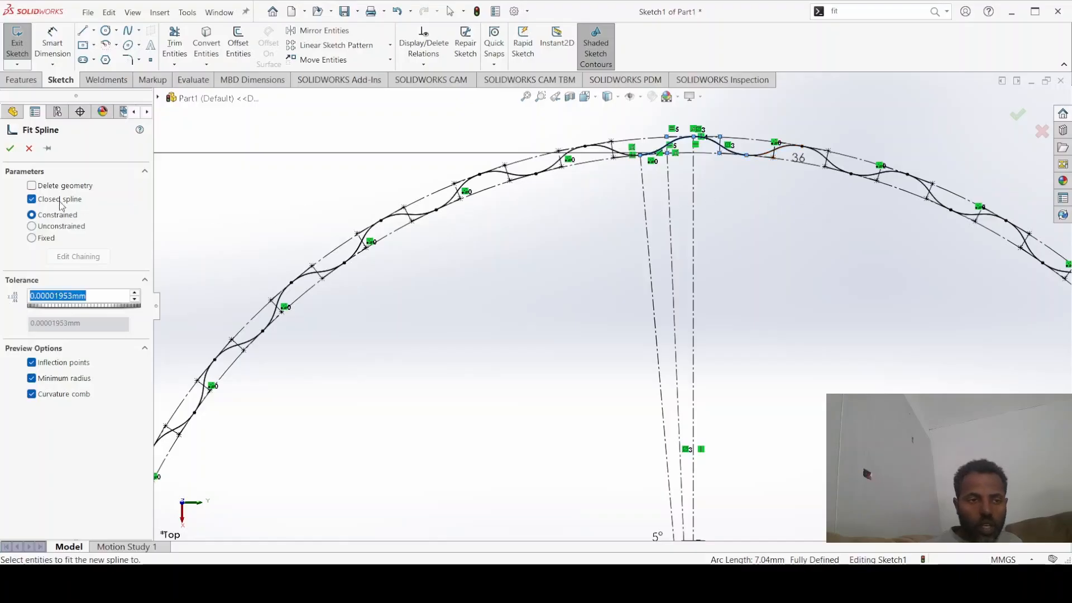
click(11, 150)
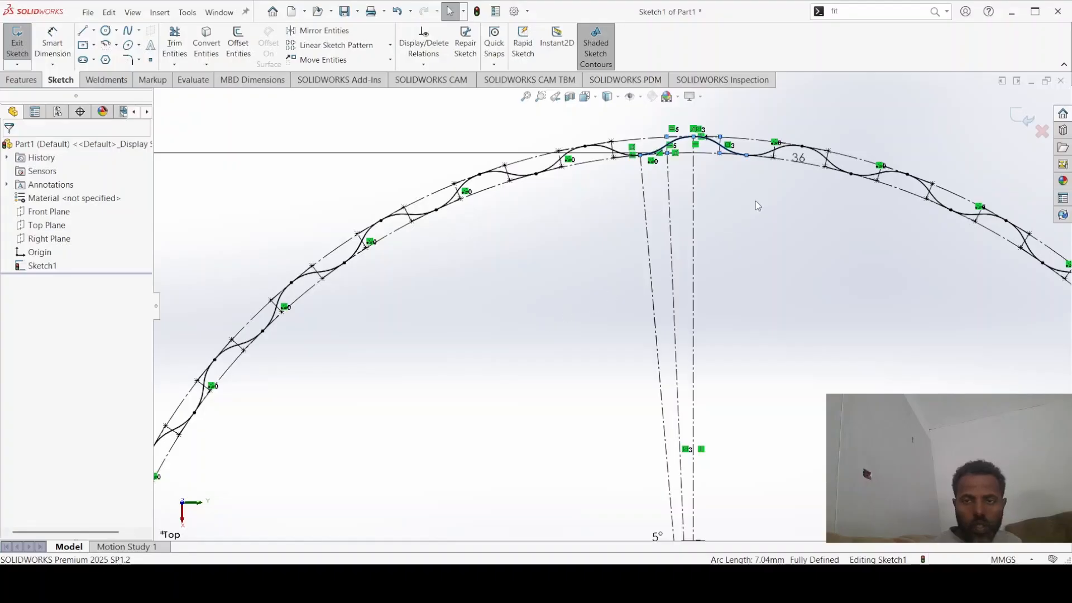
Check the properties of the style spline beside the vertical centerline and clear the selection
click(595, 270)
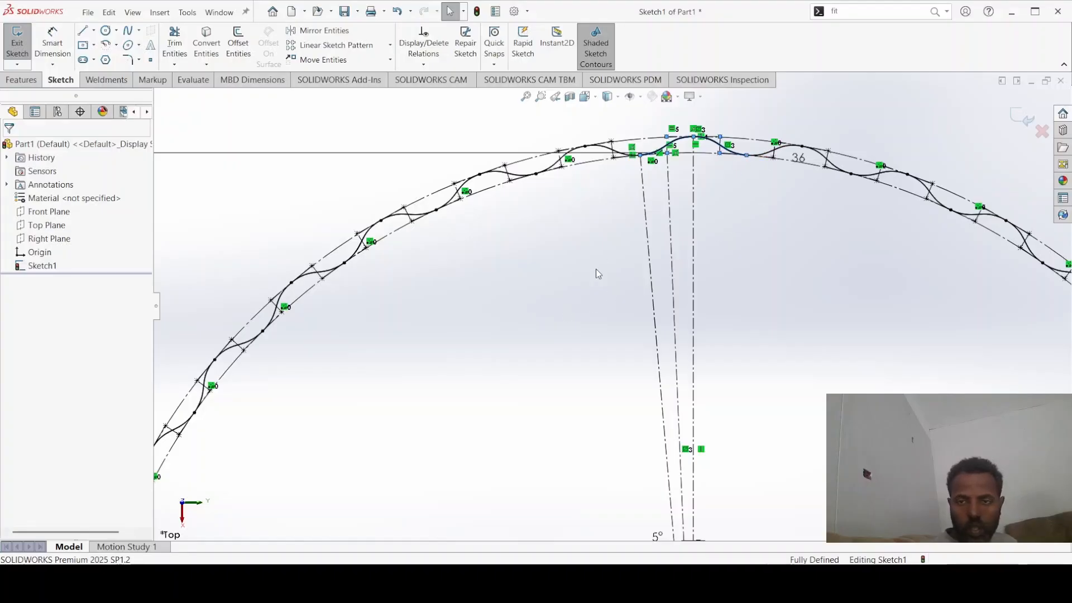
click(717, 145)
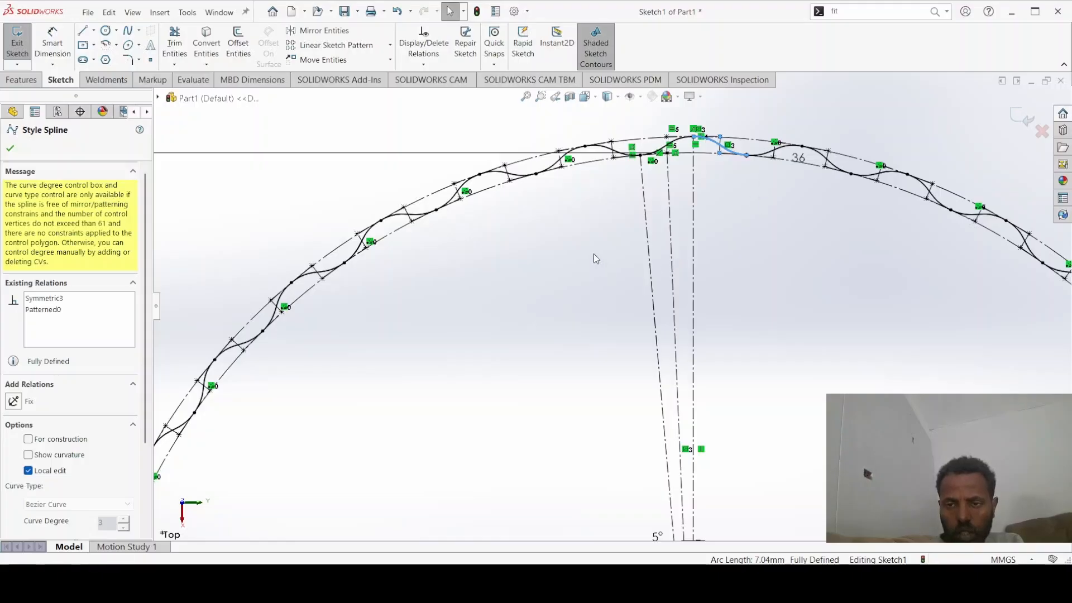
key(Escape)
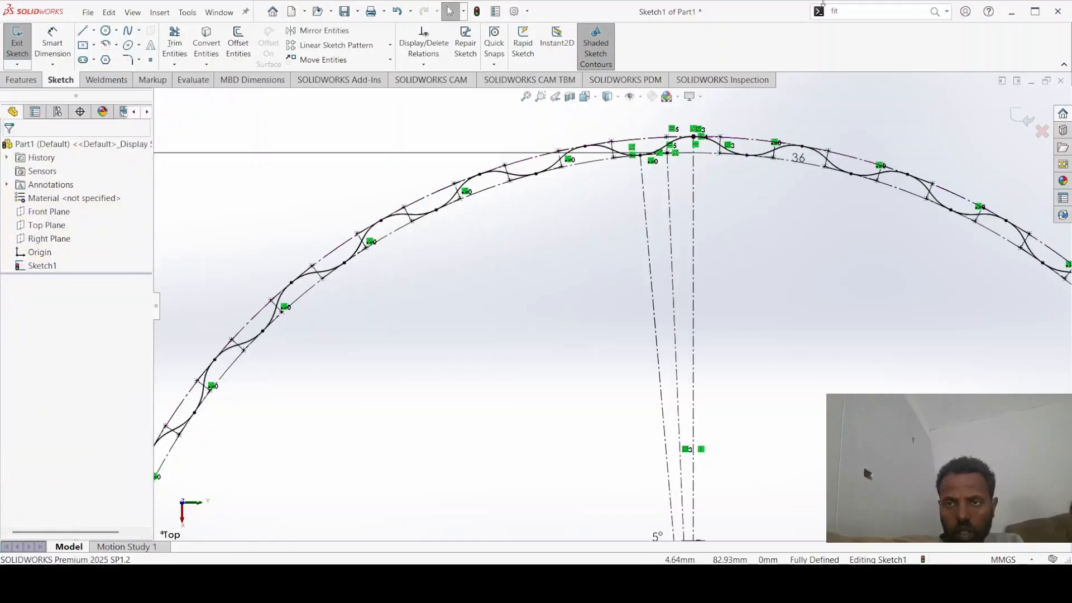
Start a closed, constrained Fit Spline from the mirrored style splines of the crown lobe
key(BackSpace)
key(BackSpace)
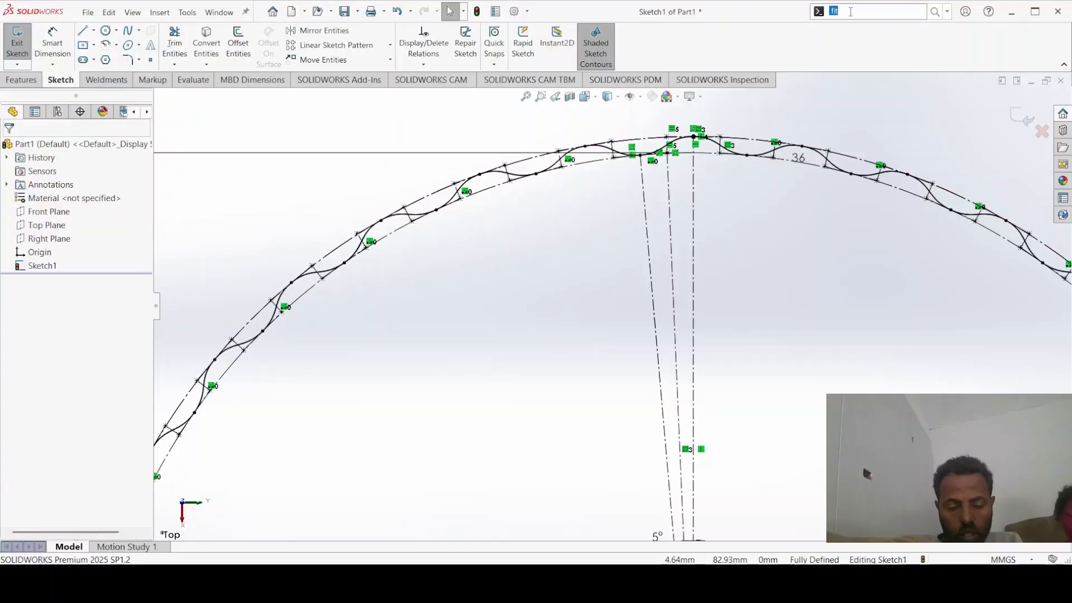
text(i)
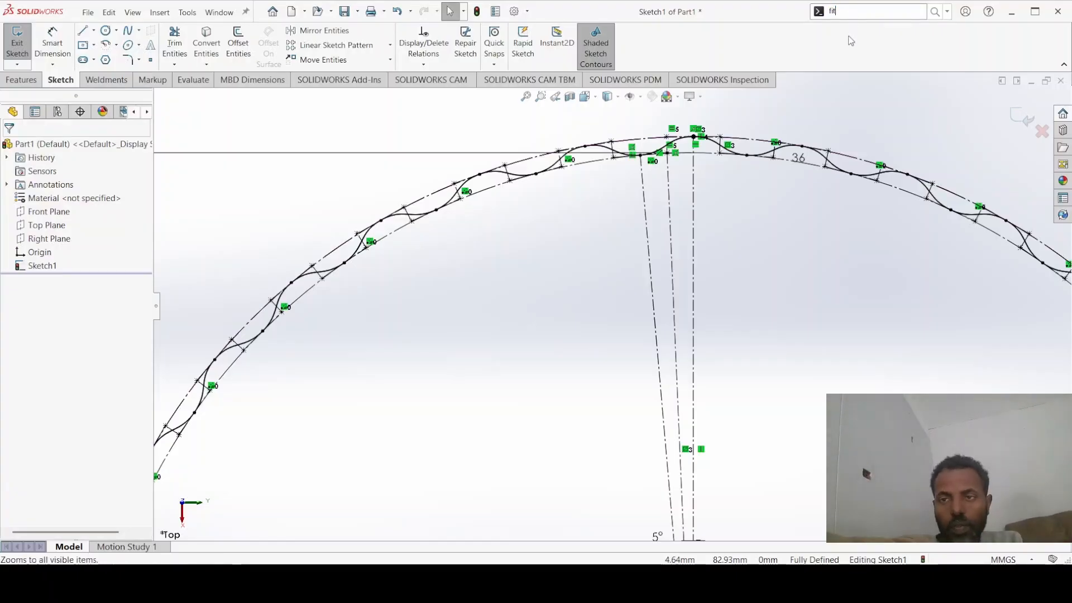
click(850, 30)
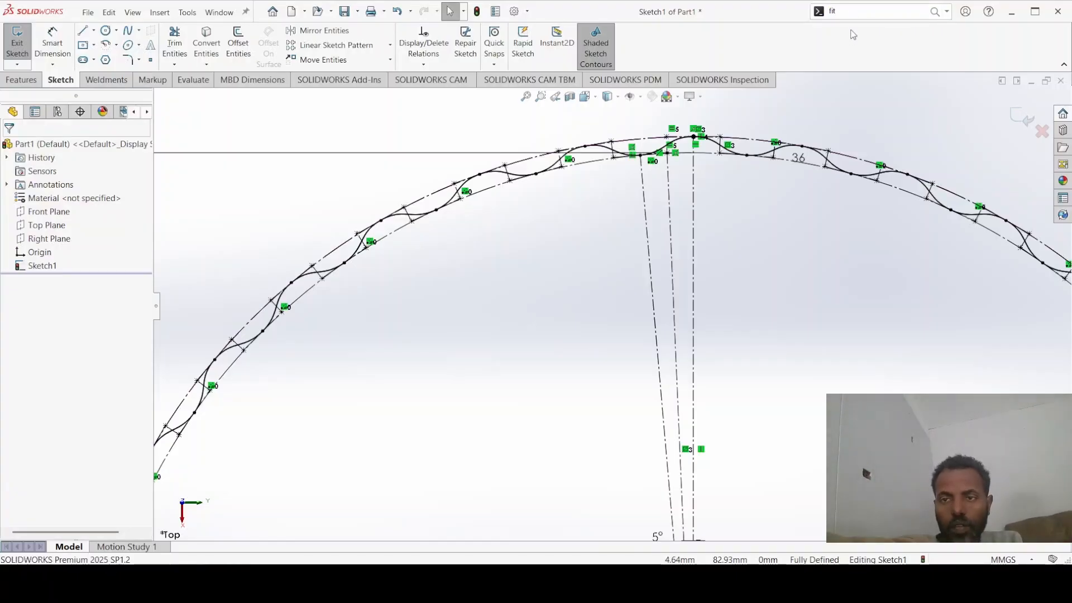
right_click(717, 145)
click(725, 157)
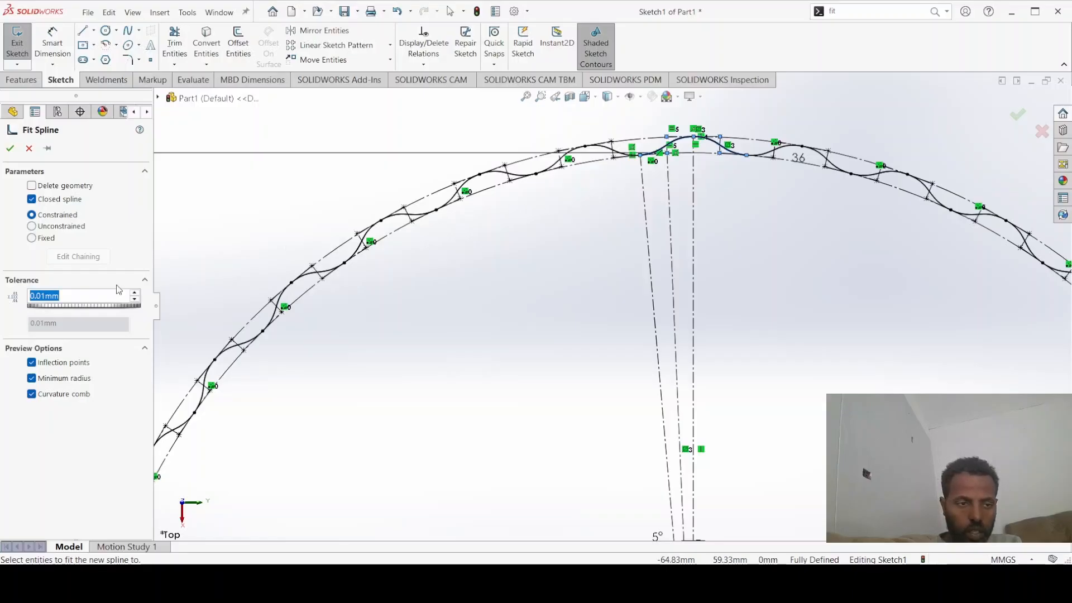
Set the Fit Spline tolerance to 0.00001953 mm and finish the command
click(96, 299)
drag(96, 299, 21, 297)
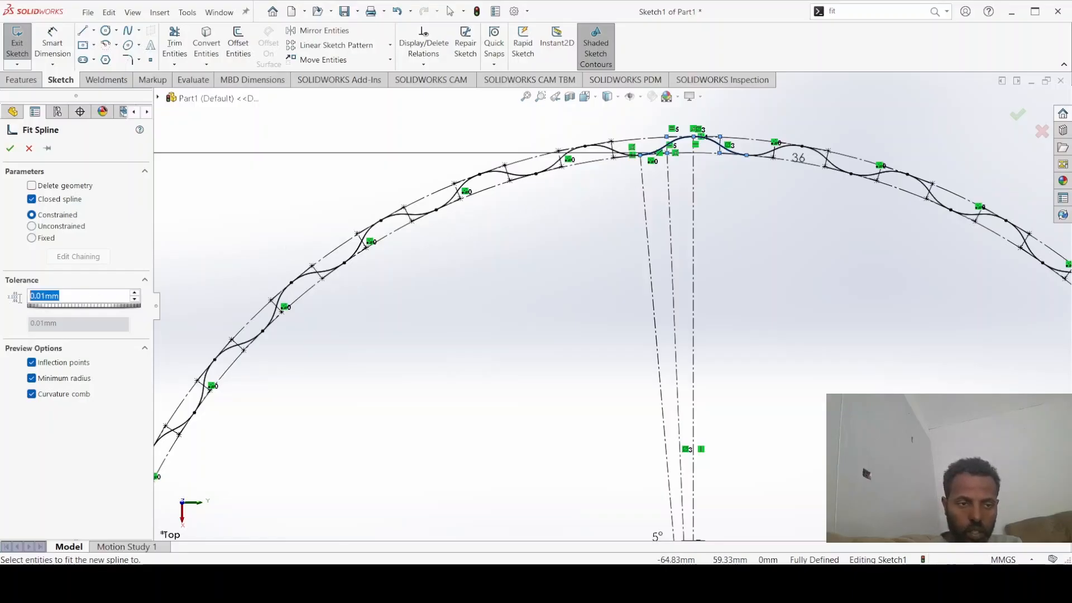
text(0.00)
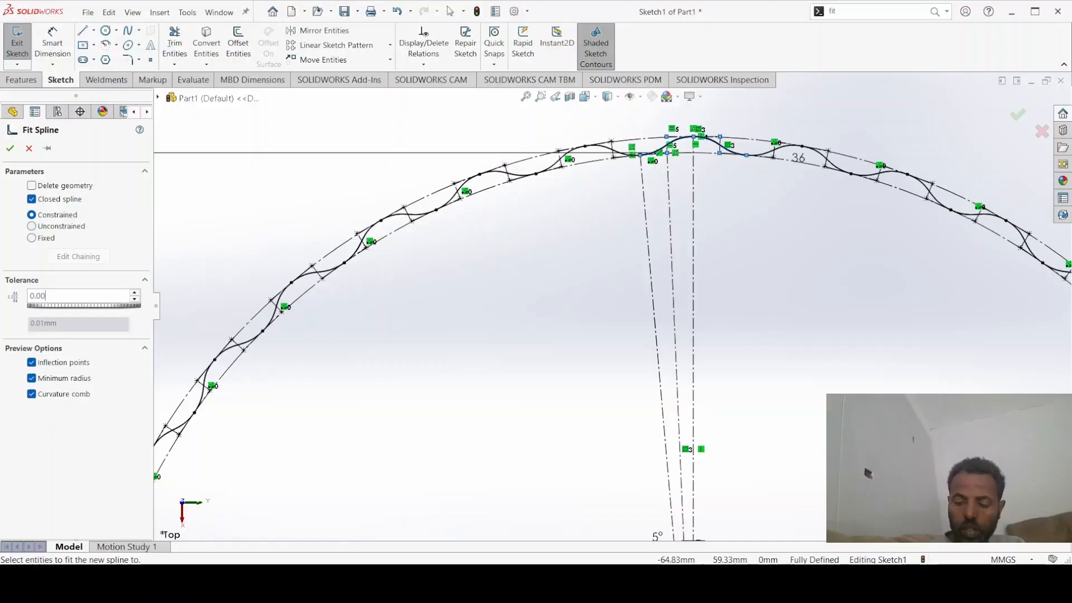
text(001953)
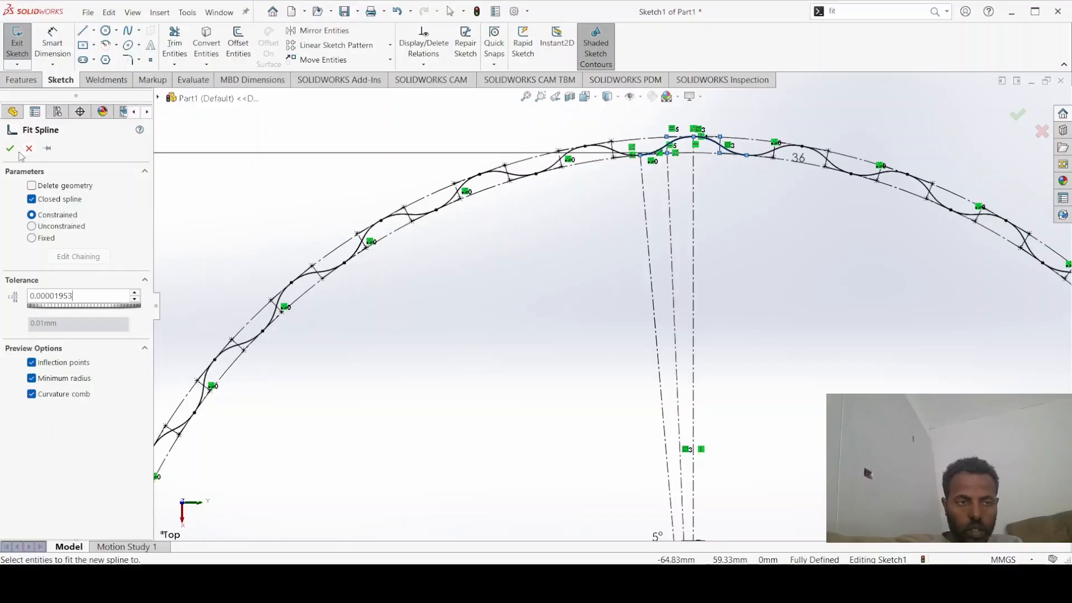
key(Return)
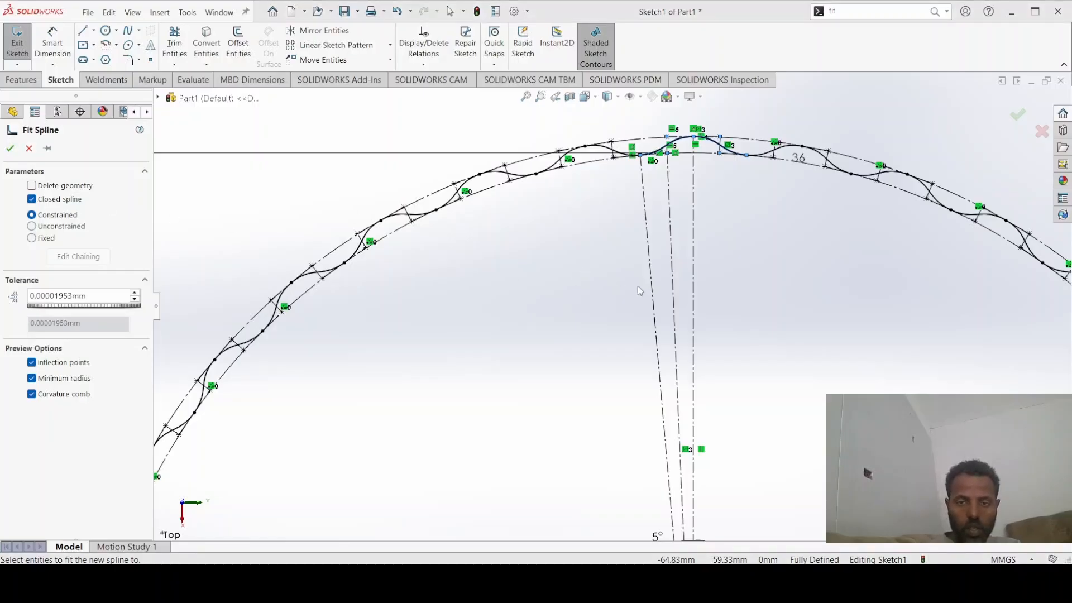
key(Escape)
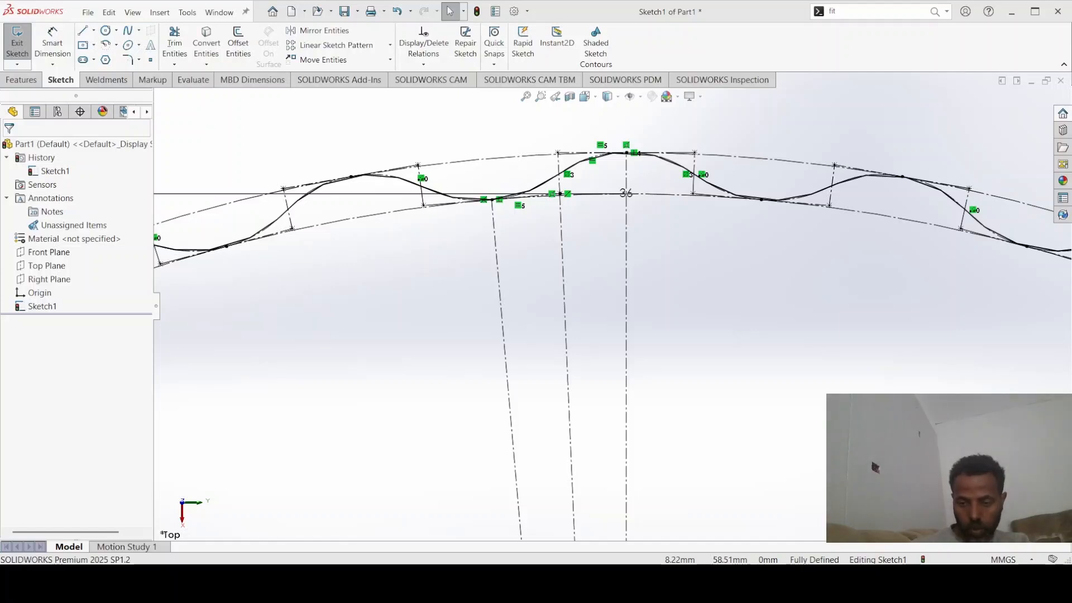
Check the fitted wavy profile for closure with shaded sketch contours and inspect it around the whole circle
click(595, 58)
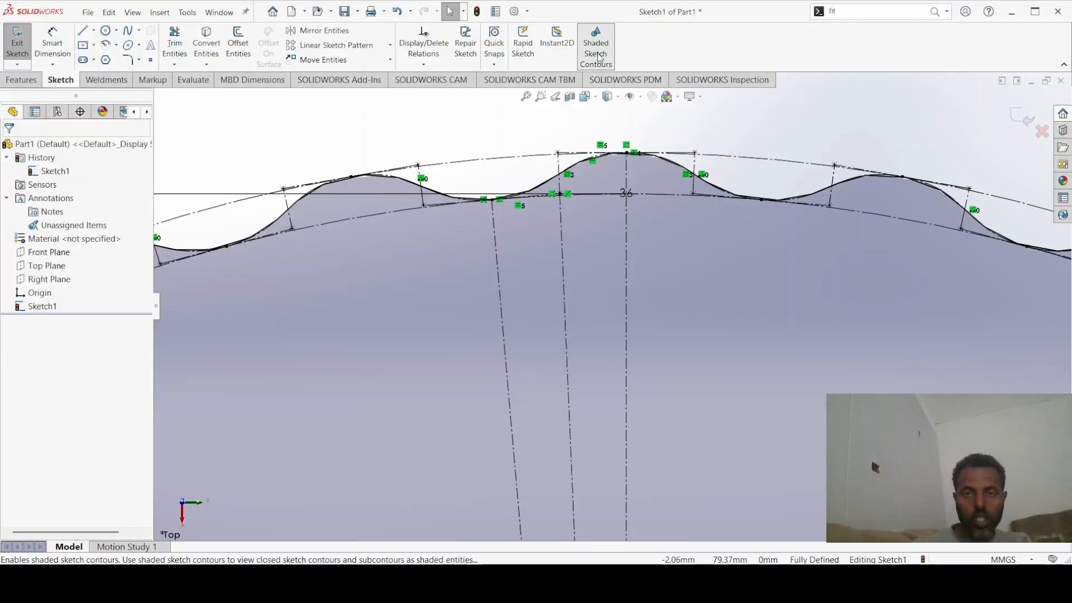
click(596, 56)
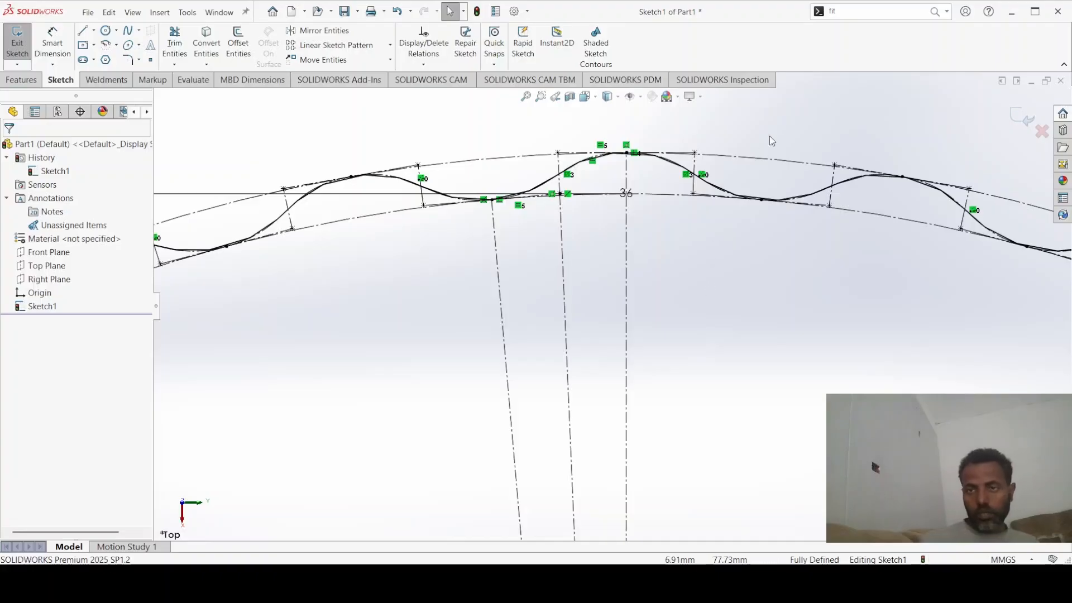
scroll(652, 324, up, 2)
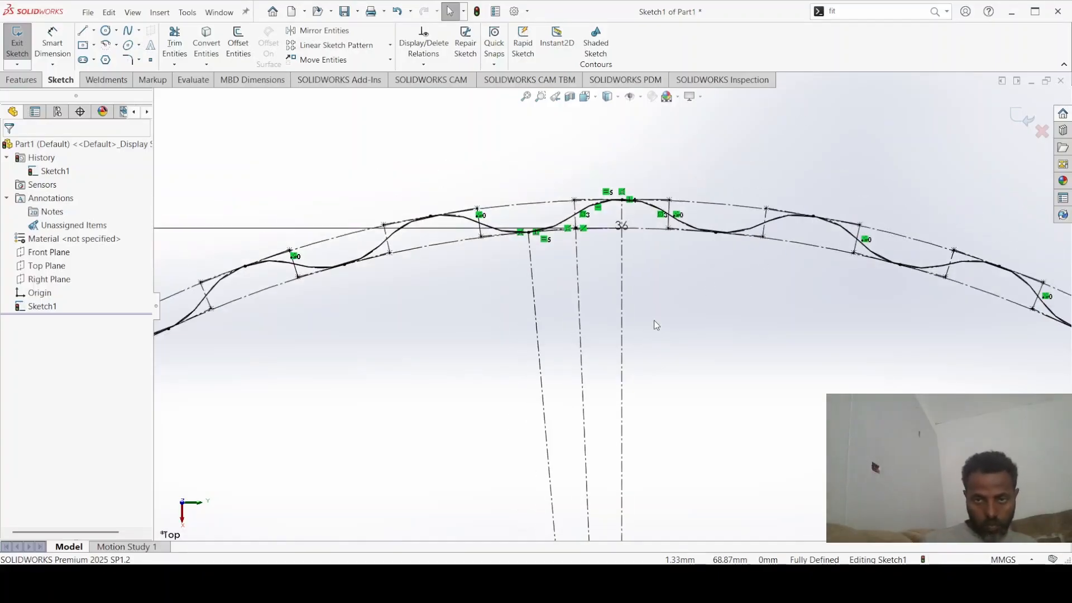
scroll(655, 325, down, 4)
scroll(656, 325, up, 5)
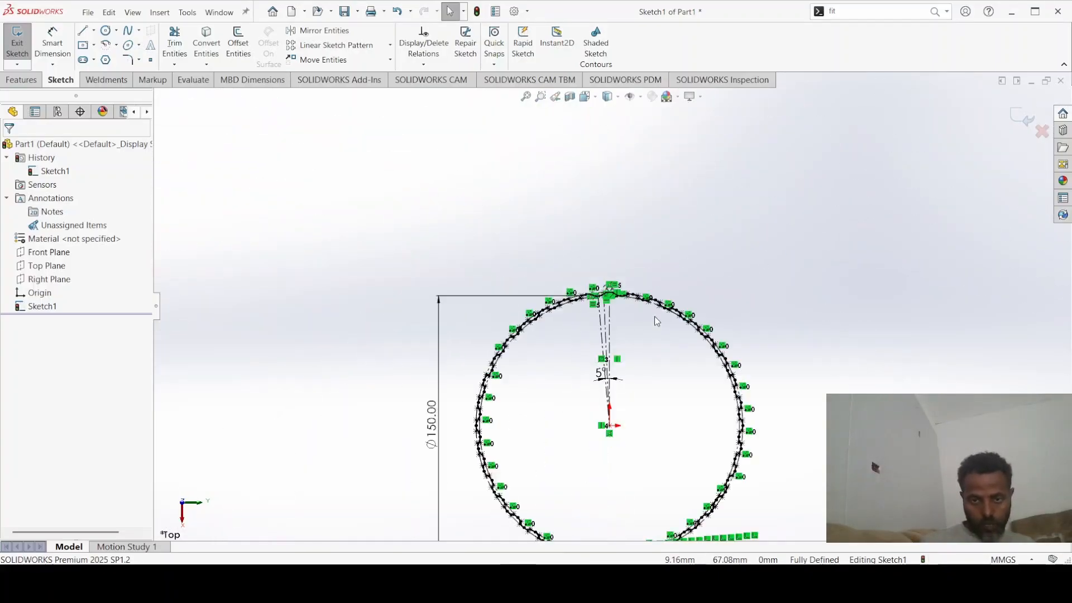
scroll(616, 501, up, 2)
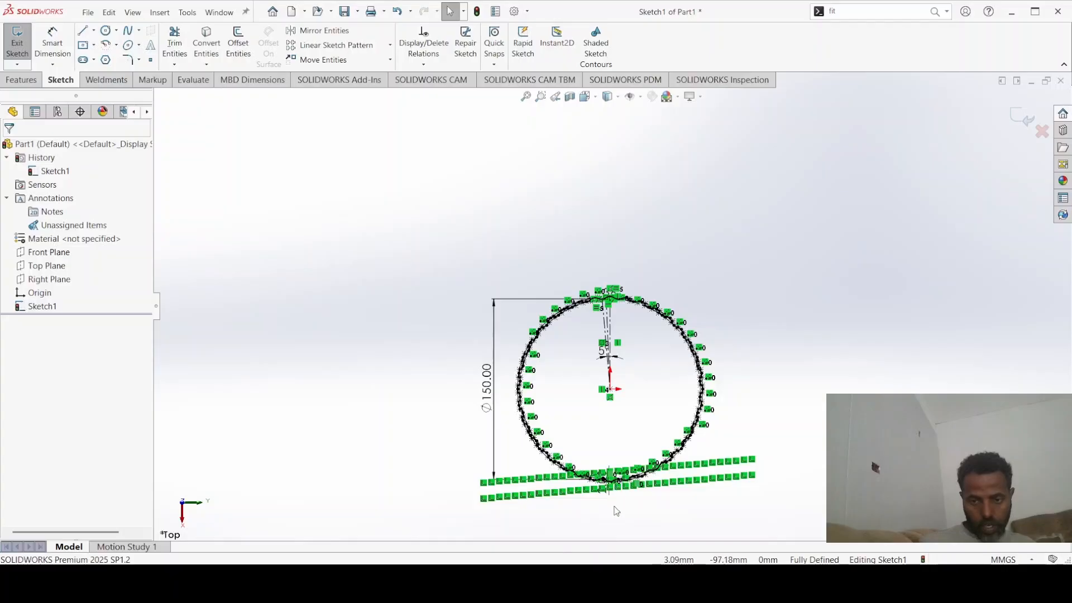
scroll(615, 506, down, 1)
scroll(617, 411, down, 3)
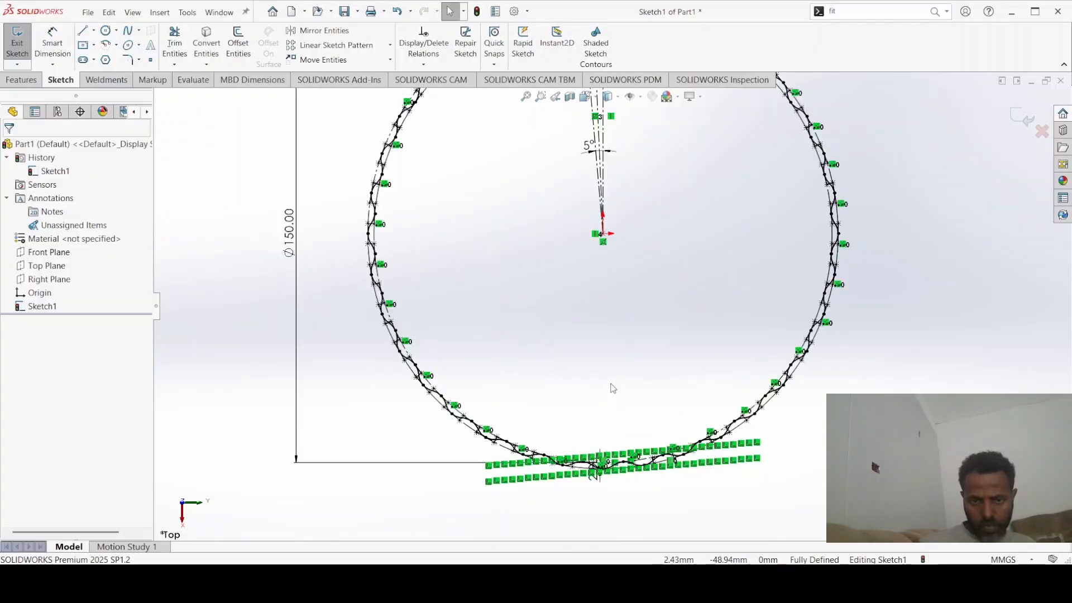
scroll(612, 386, down, 2)
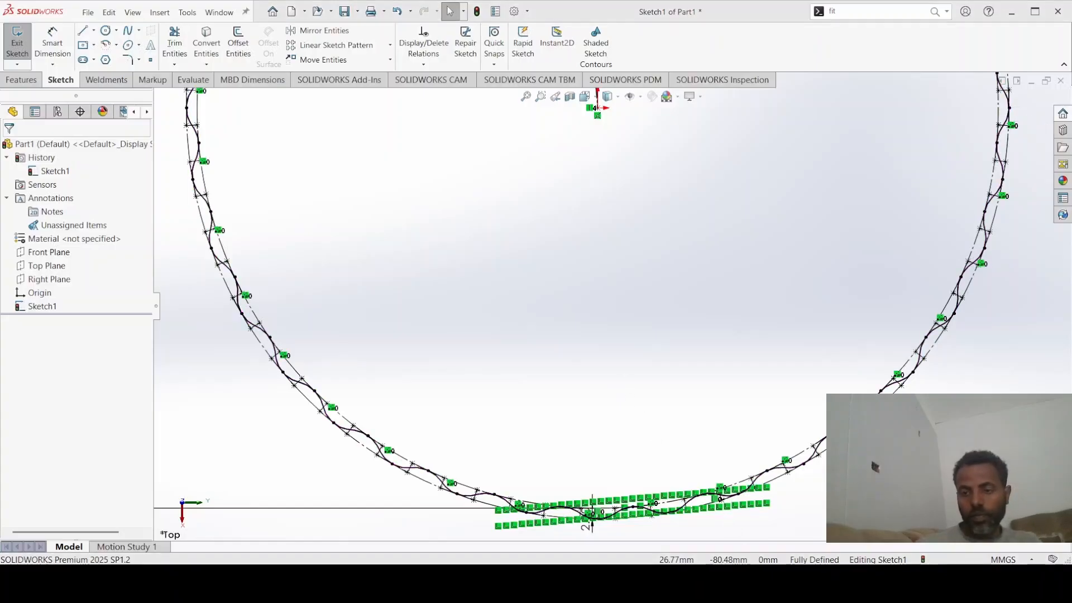
key(f)
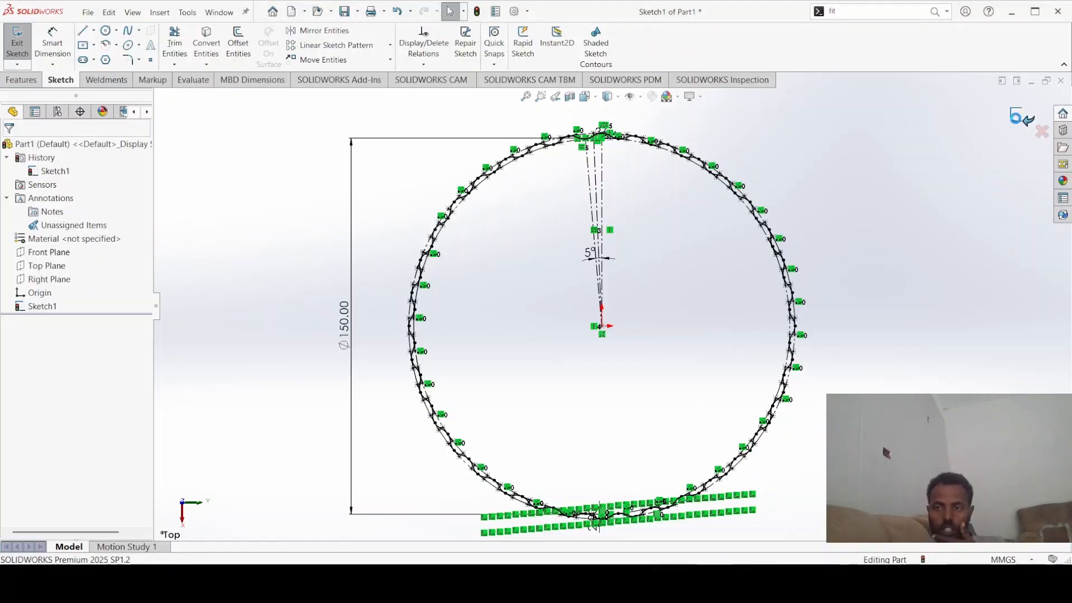
Exit the wavy profile sketch and show it in isometric view
click(1017, 121)
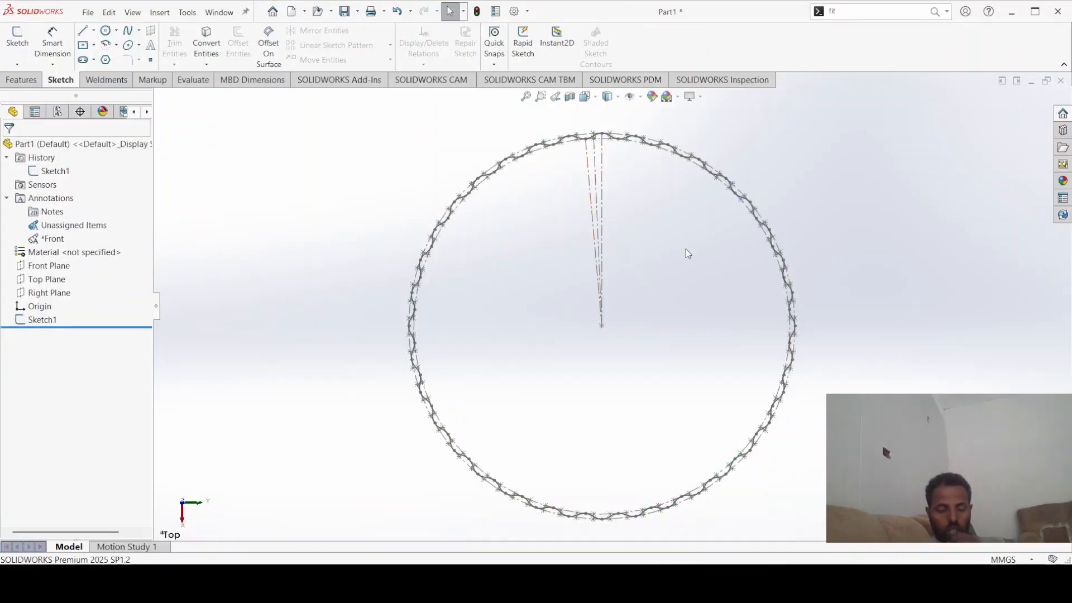
key(ctrl+7)
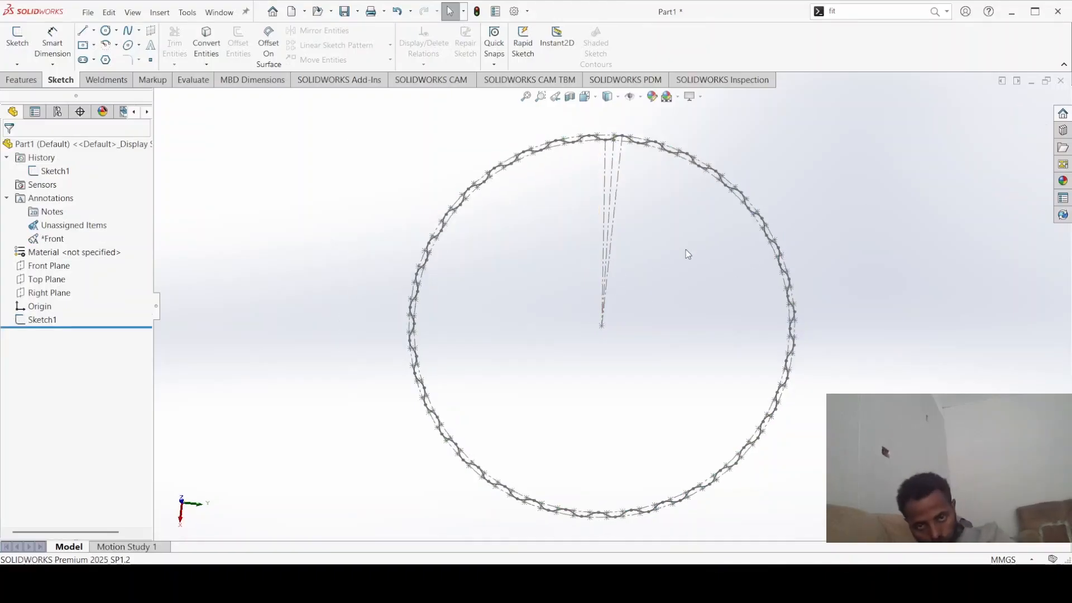
scroll(568, 320, down, 2)
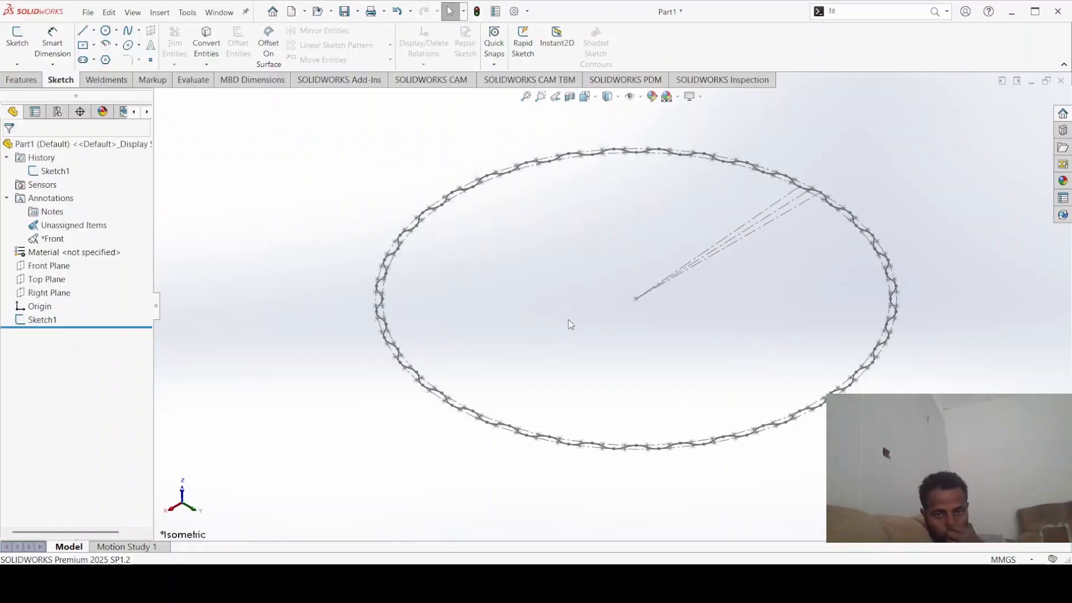
scroll(570, 324, down, 2)
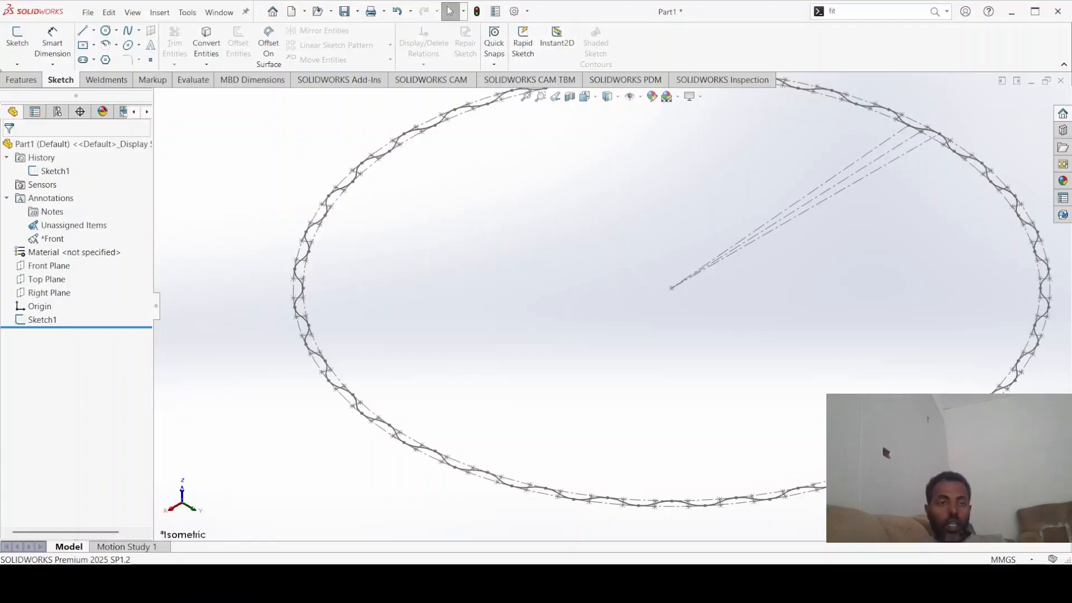
click(30, 81)
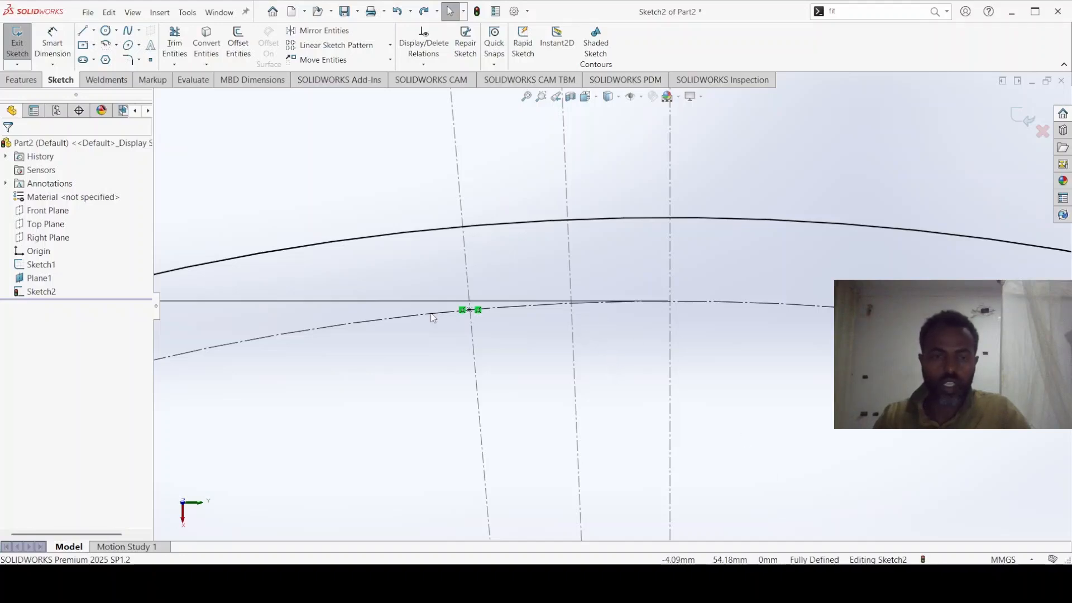
Exit the circle sketch on Plane1 and show both sketches in isometric view
scroll(522, 370, up, 5)
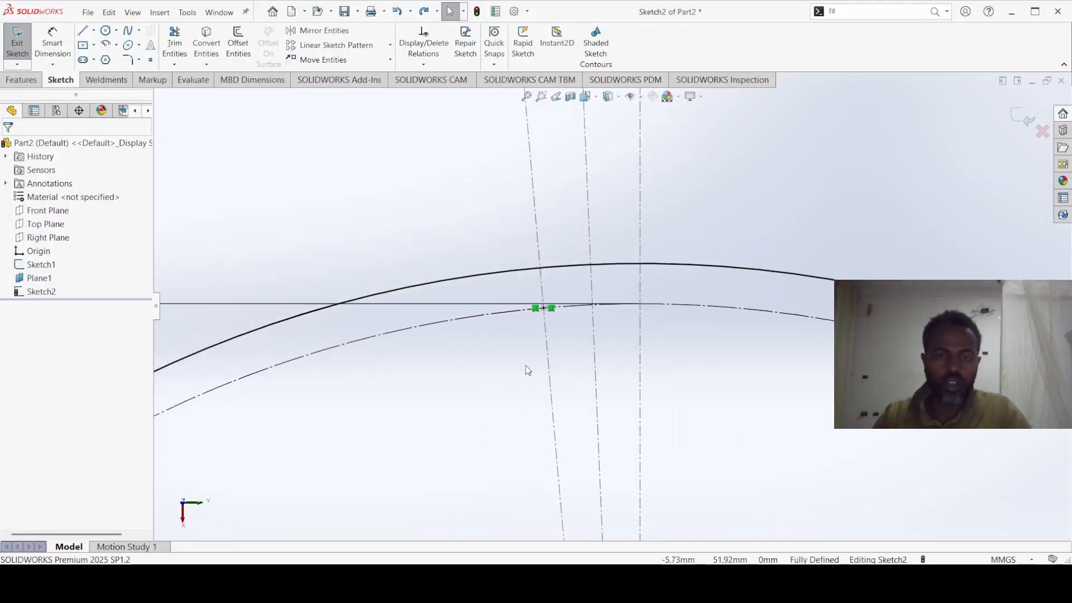
scroll(570, 380, up, 5)
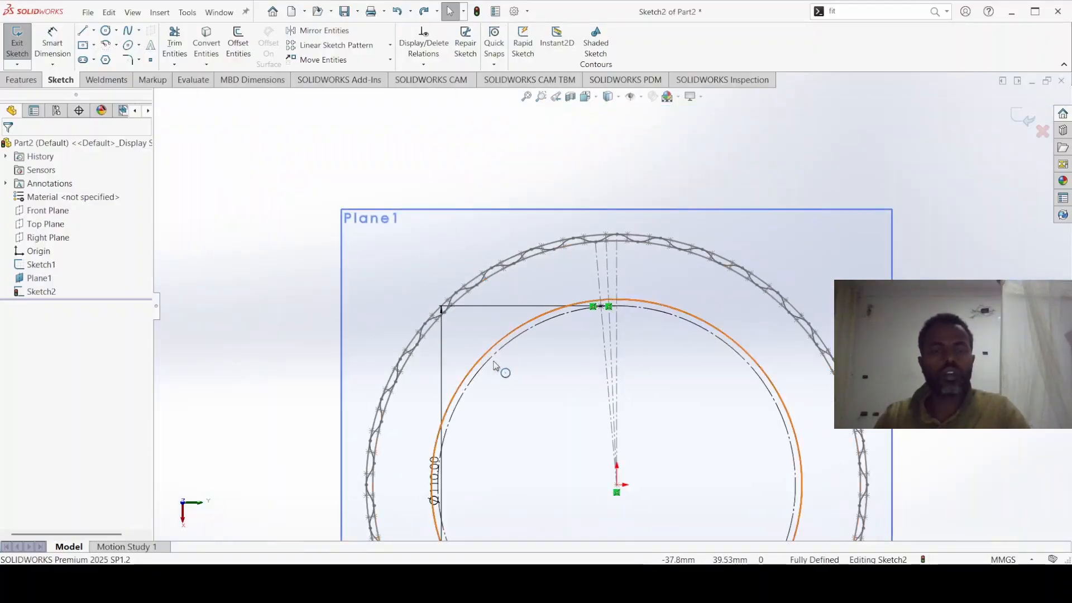
click(35, 278)
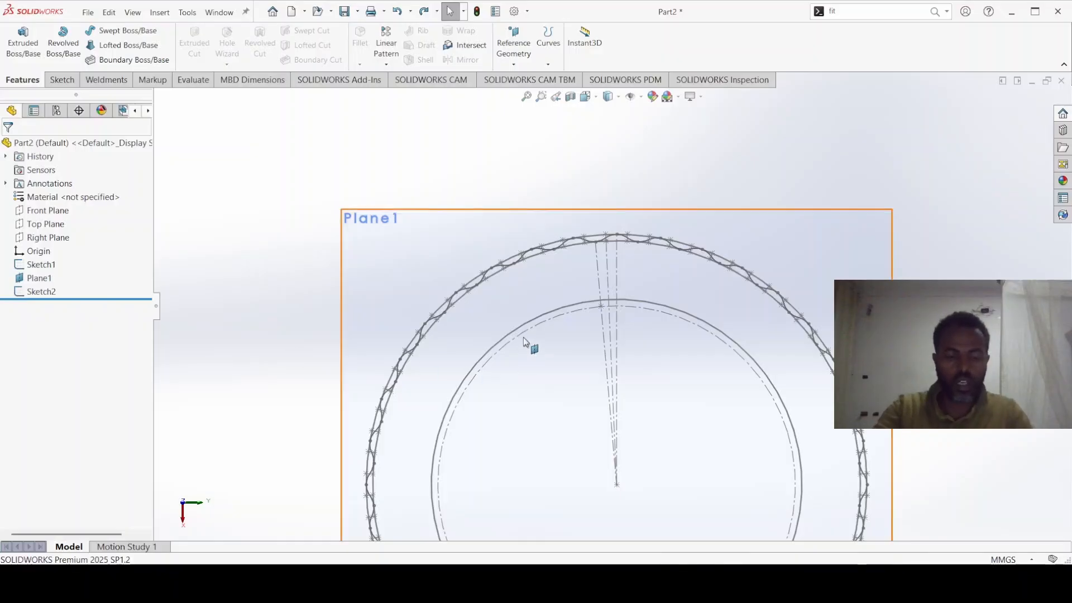
key(ctrl+7)
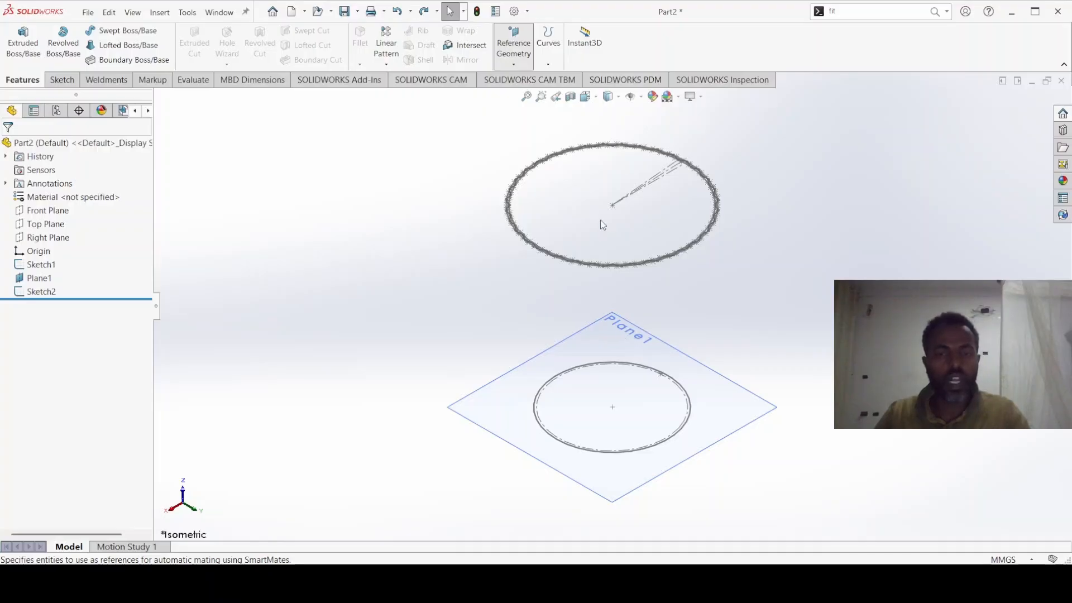
Add a reference dimension between Plane1 and the center point of the wavy profile sketch
click(619, 329)
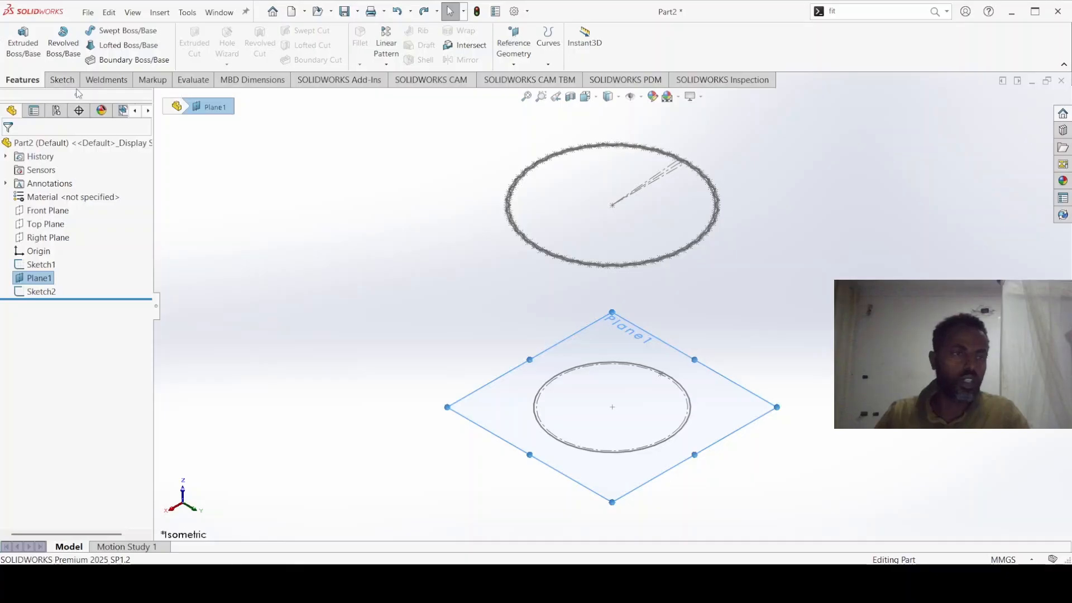
click(61, 80)
click(52, 50)
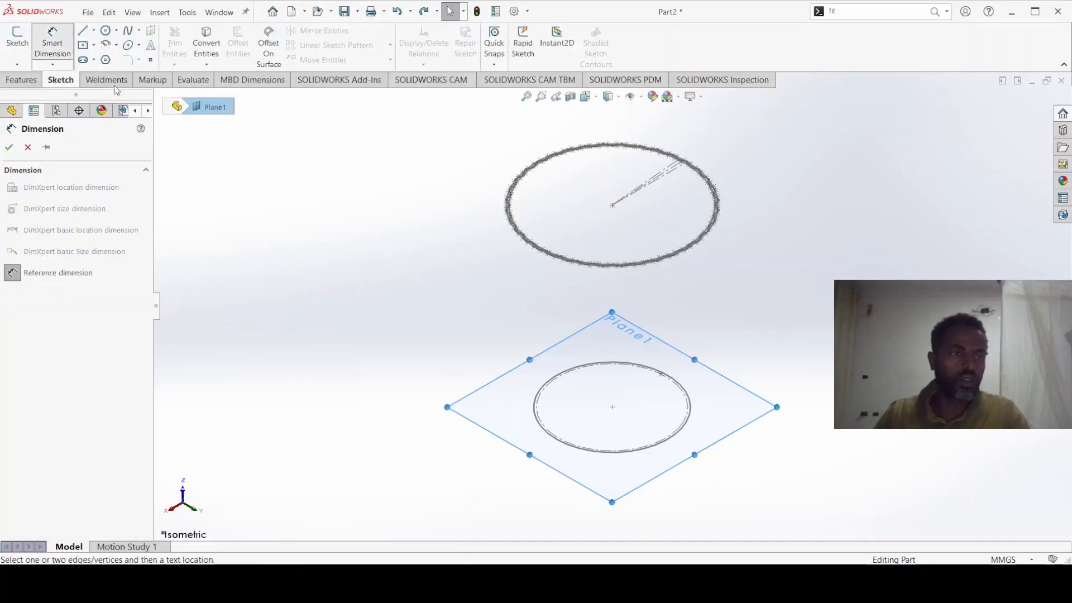
click(637, 327)
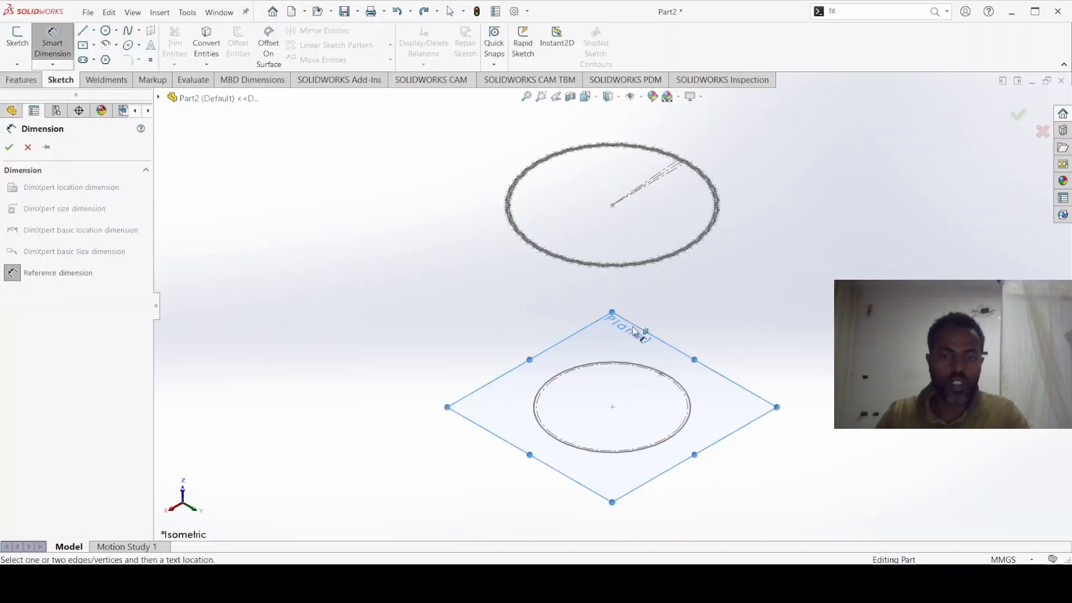
click(612, 206)
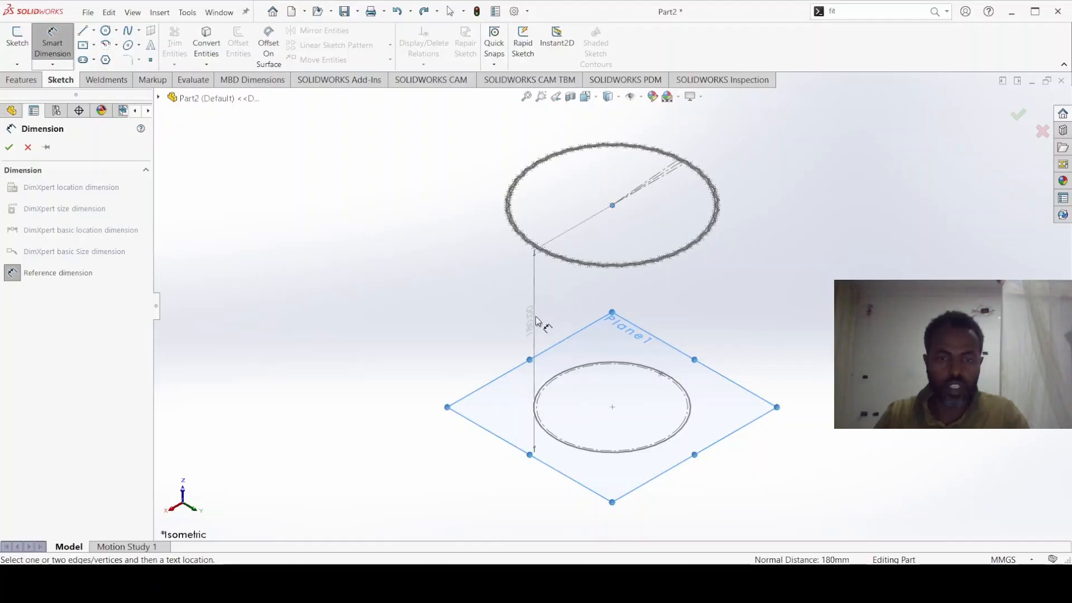
click(537, 319)
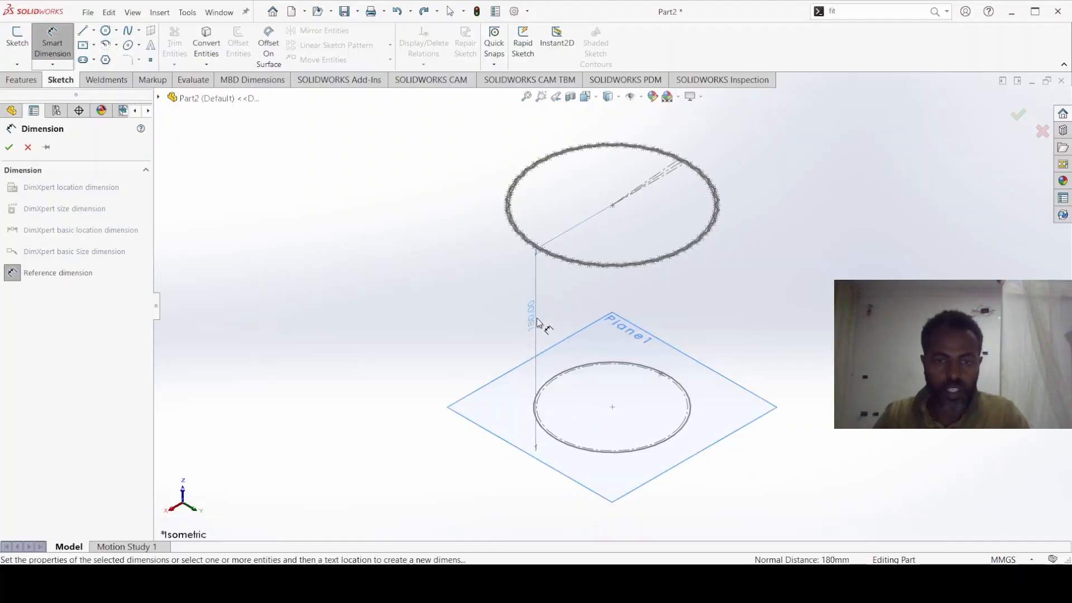
click(534, 323)
key(Escape)
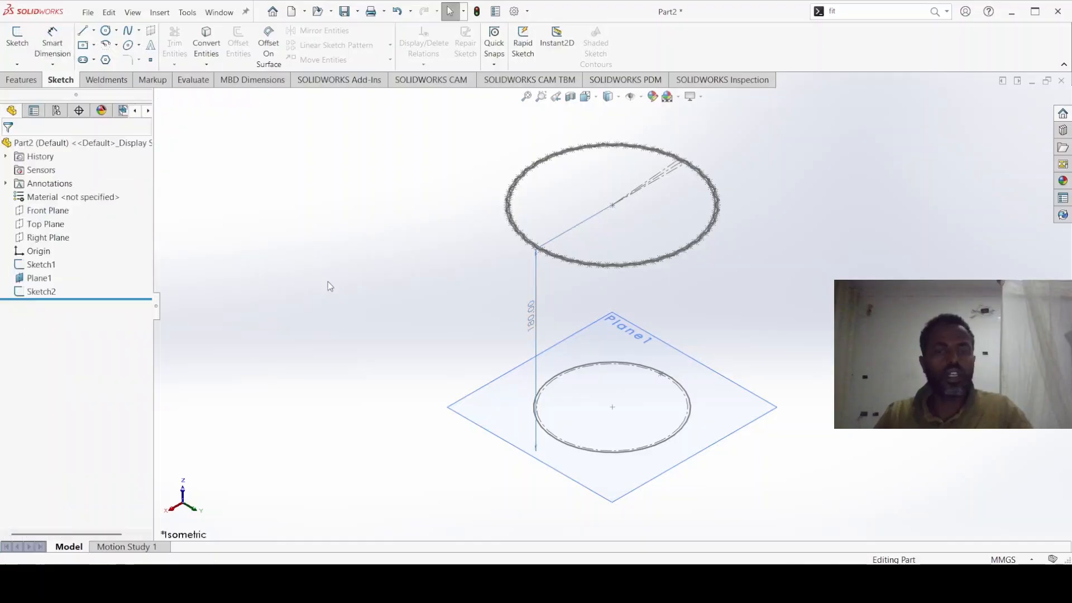
Open the circle sketch on Plane1 for editing and select the construction circle's diameter dimension
click(35, 292)
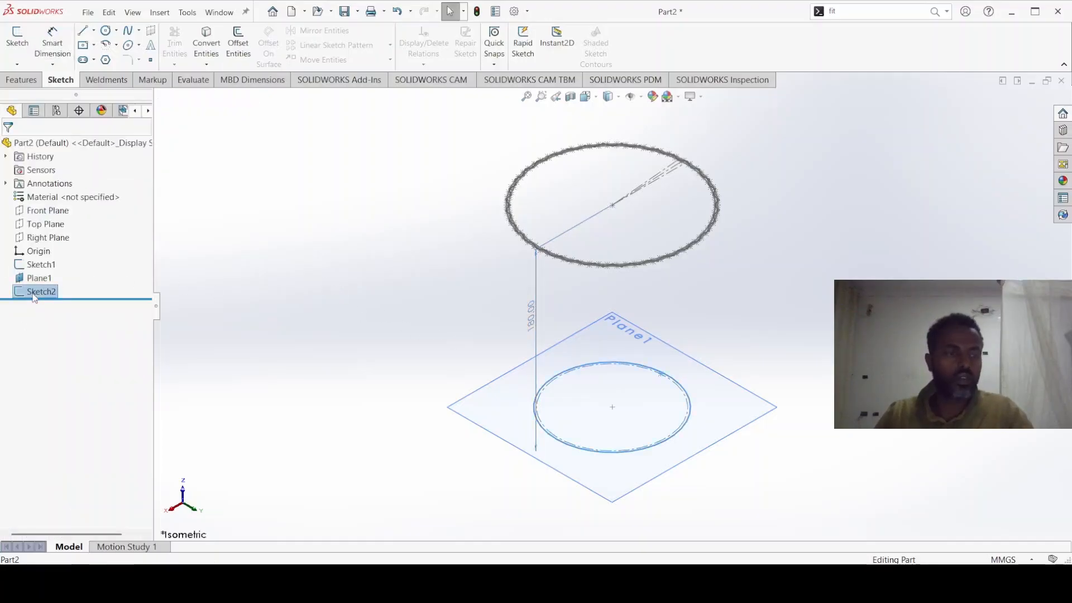
click(45, 261)
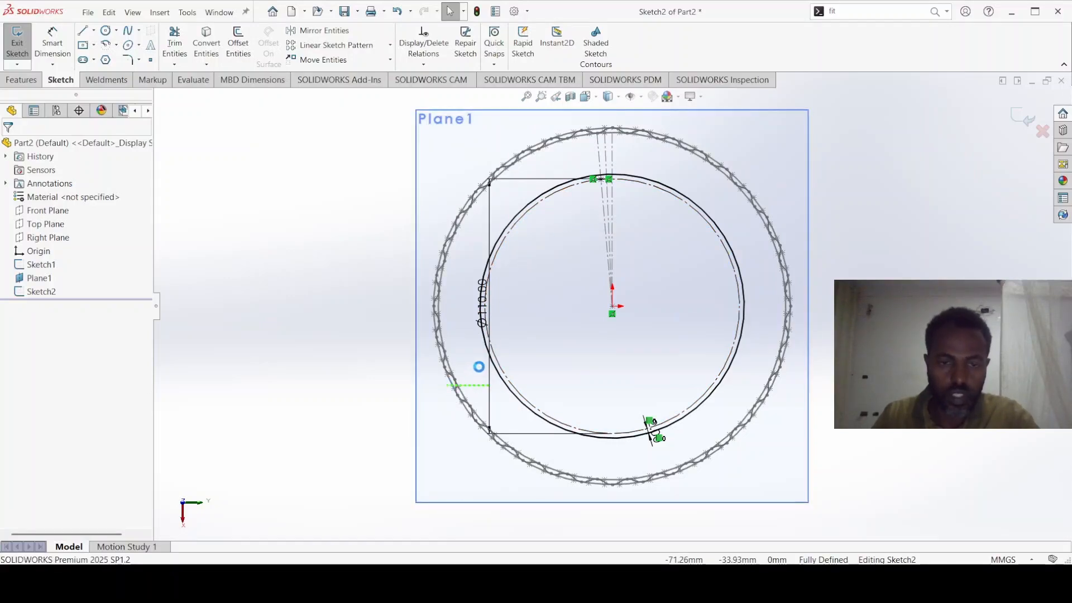
click(496, 382)
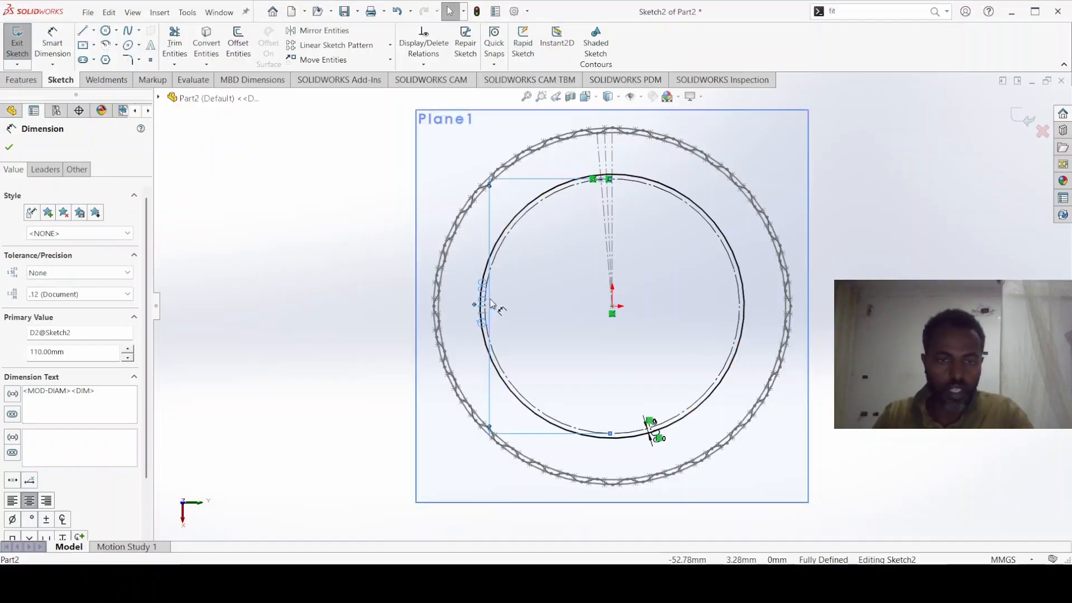
Move the 110 mm diameter dimension clear of the circles and convert the outer offset circle to construction geometry
mouse_move(492, 304)
mouse_down()
mouse_move(462, 310)
mouse_move(446, 340)
mouse_move(467, 340)
mouse_up()
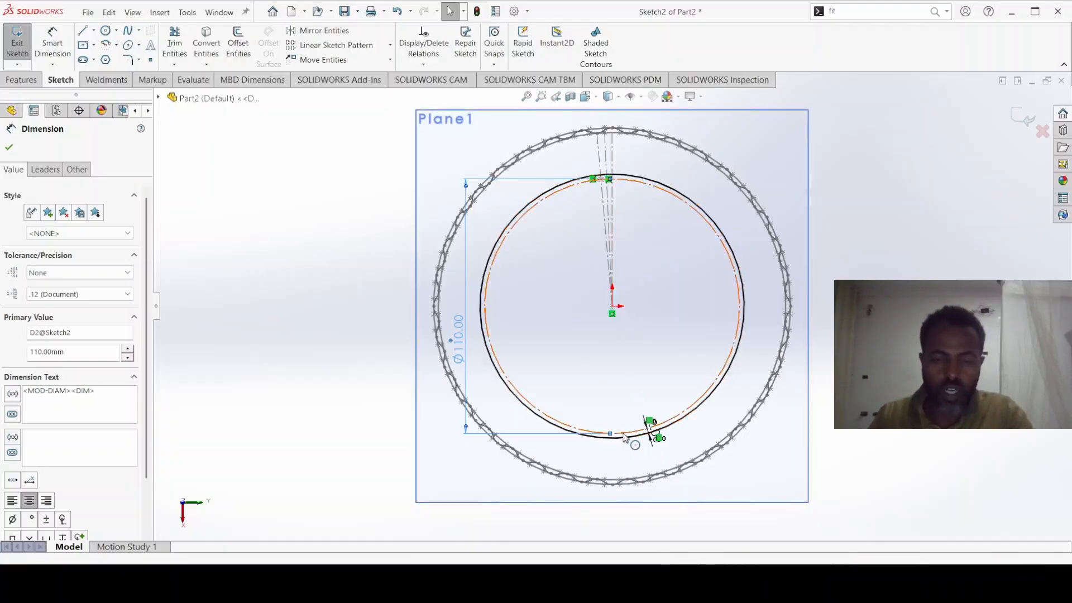
click(484, 389)
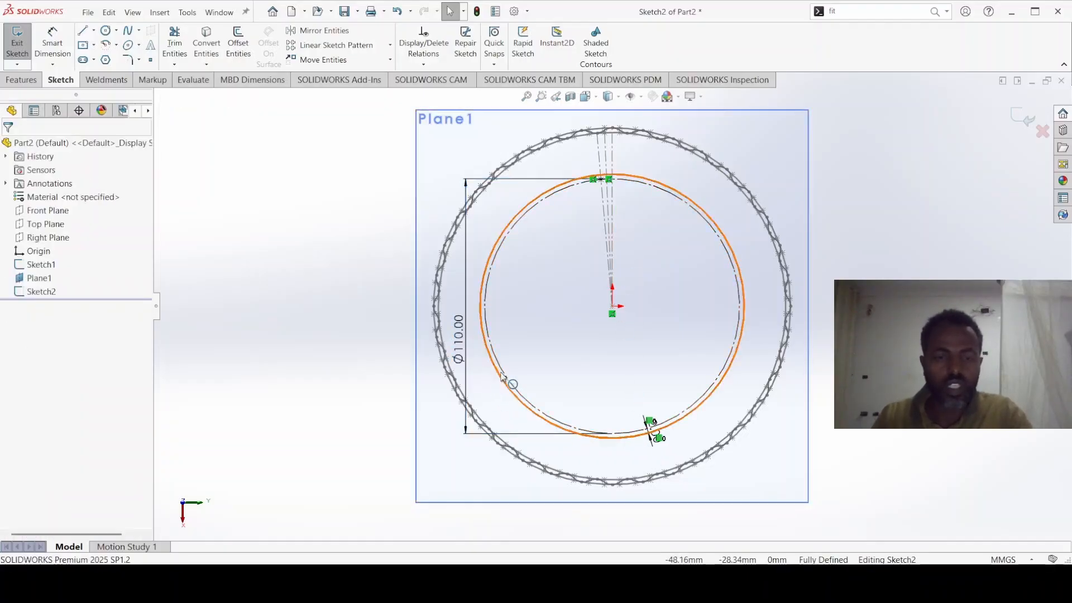
click(34, 291)
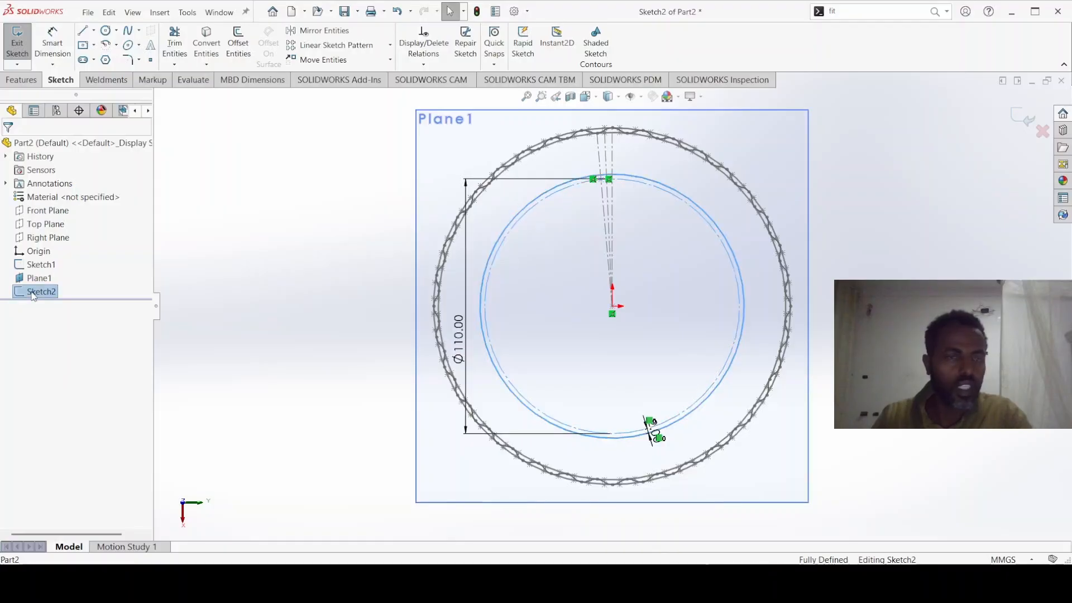
key(Escape)
click(509, 391)
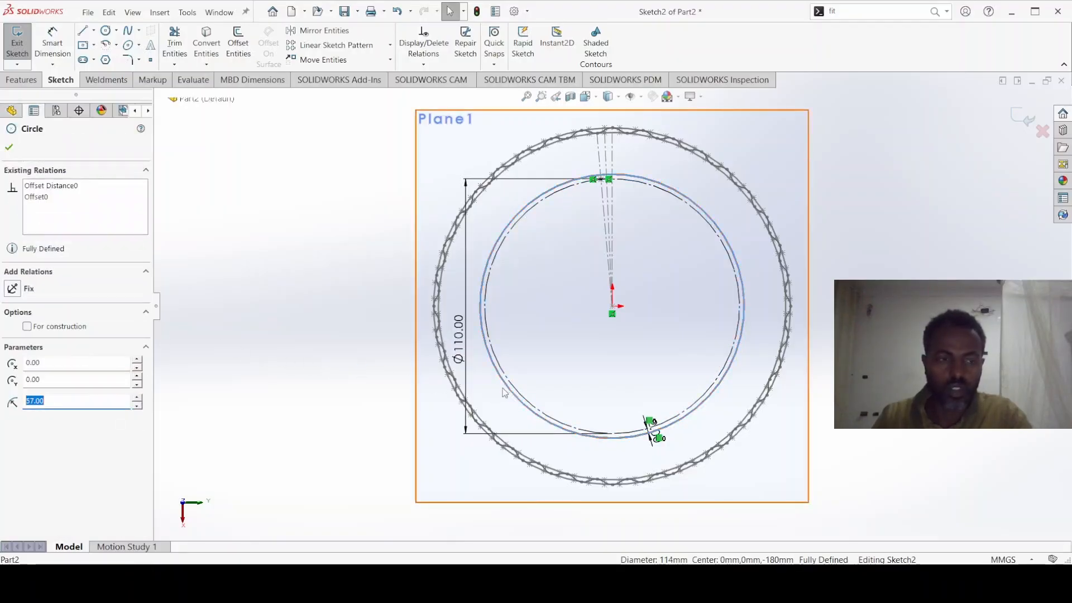
click(27, 326)
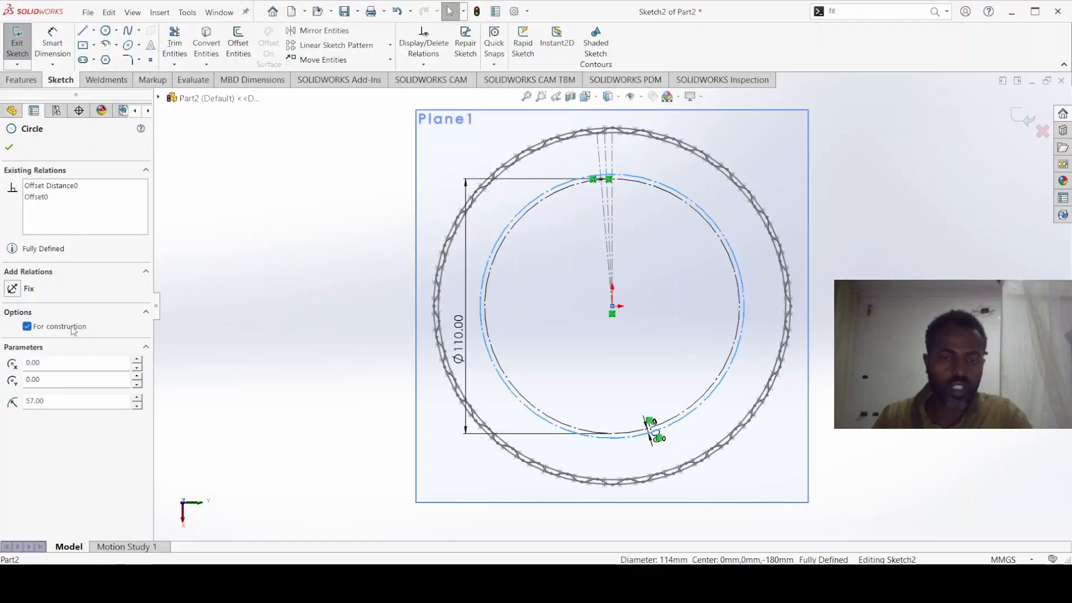
click(555, 248)
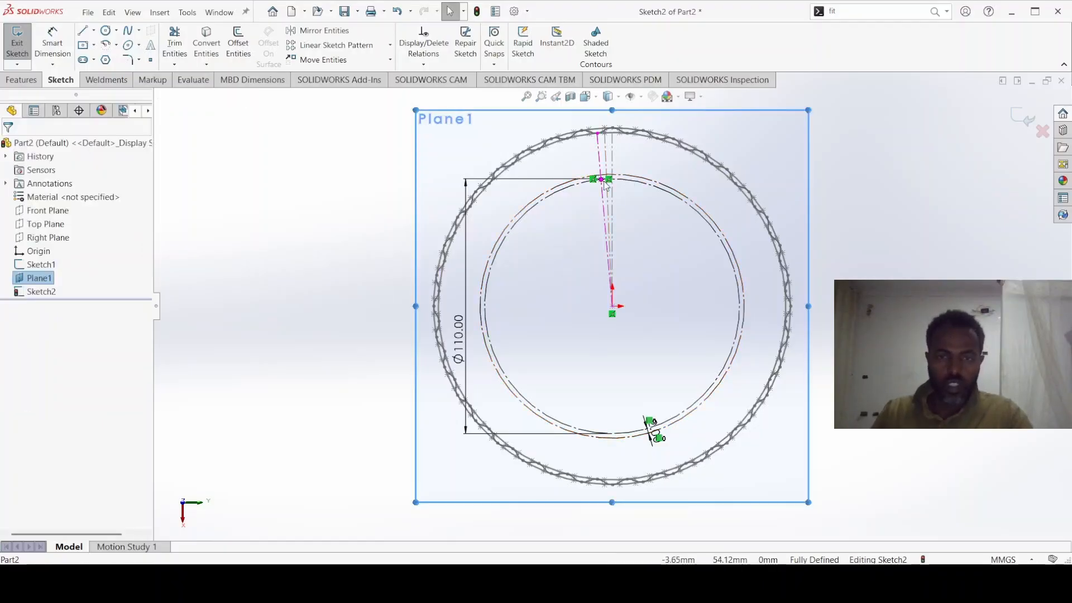
Place a sketch point where the outer construction circle meets the vertical centerline
scroll(601, 183, up, 5)
scroll(593, 220, up, 5)
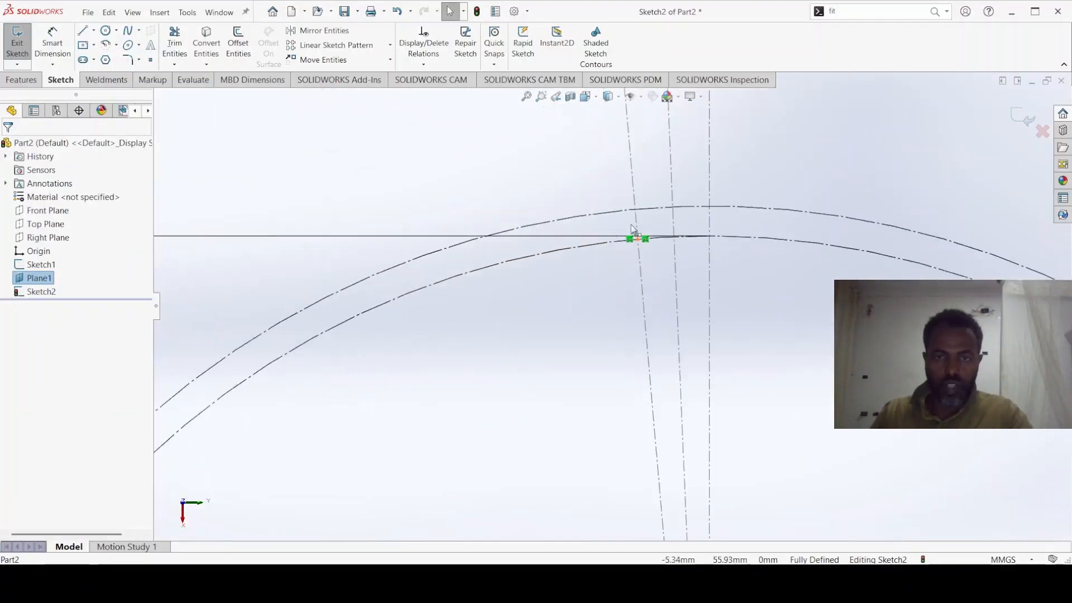
scroll(643, 253, down, 2)
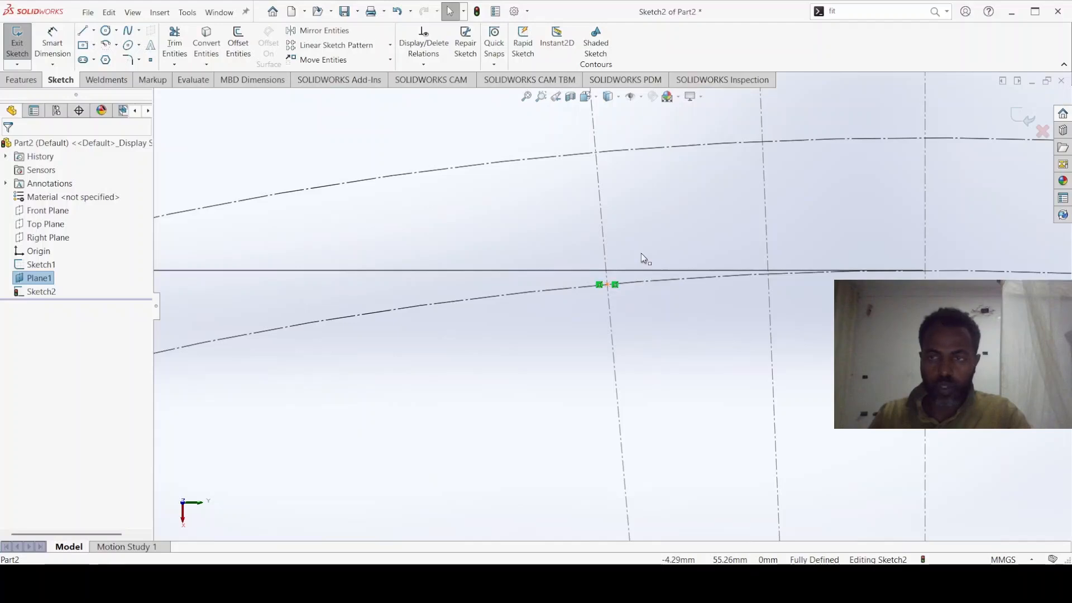
scroll(641, 254, up, 2)
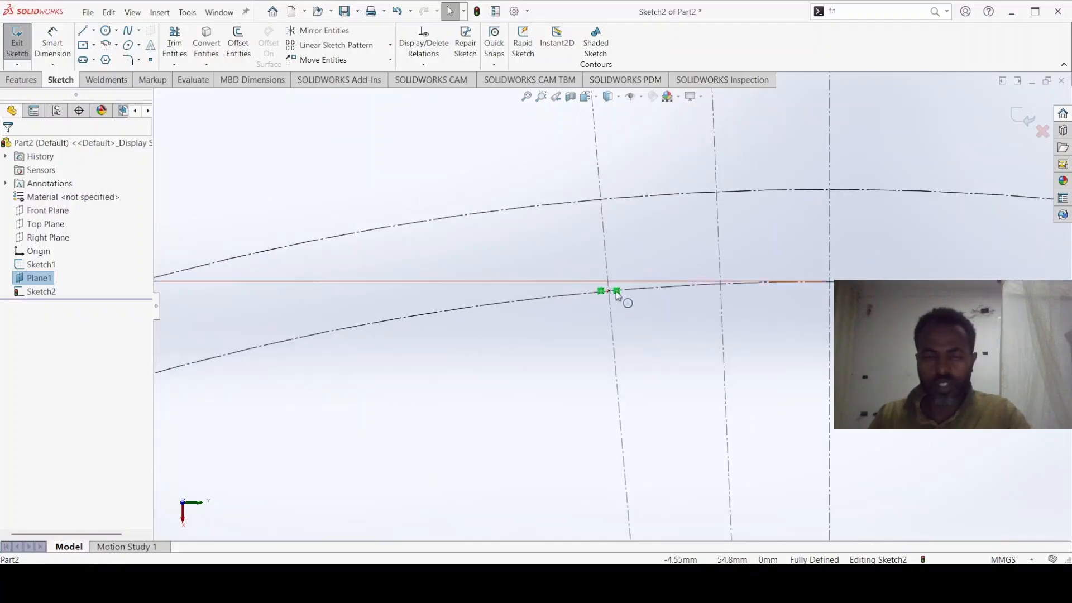
click(150, 59)
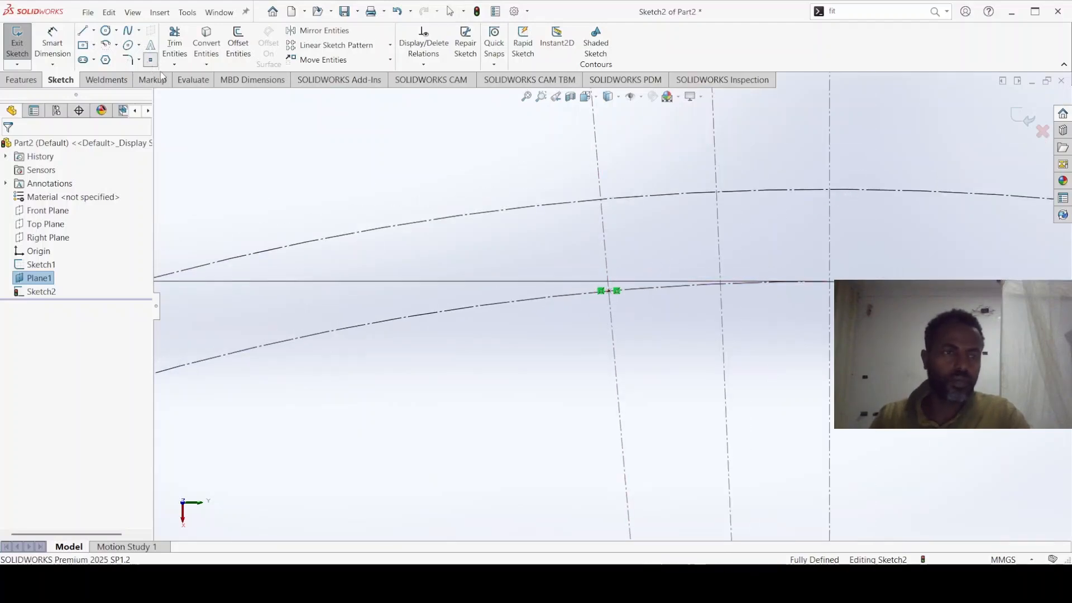
click(829, 190)
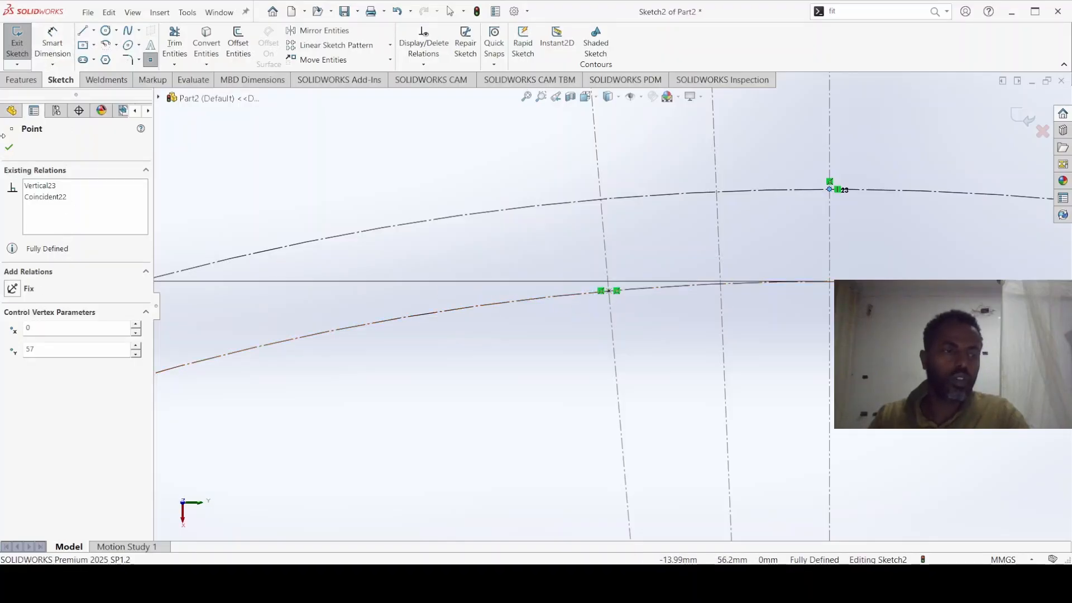
click(9, 147)
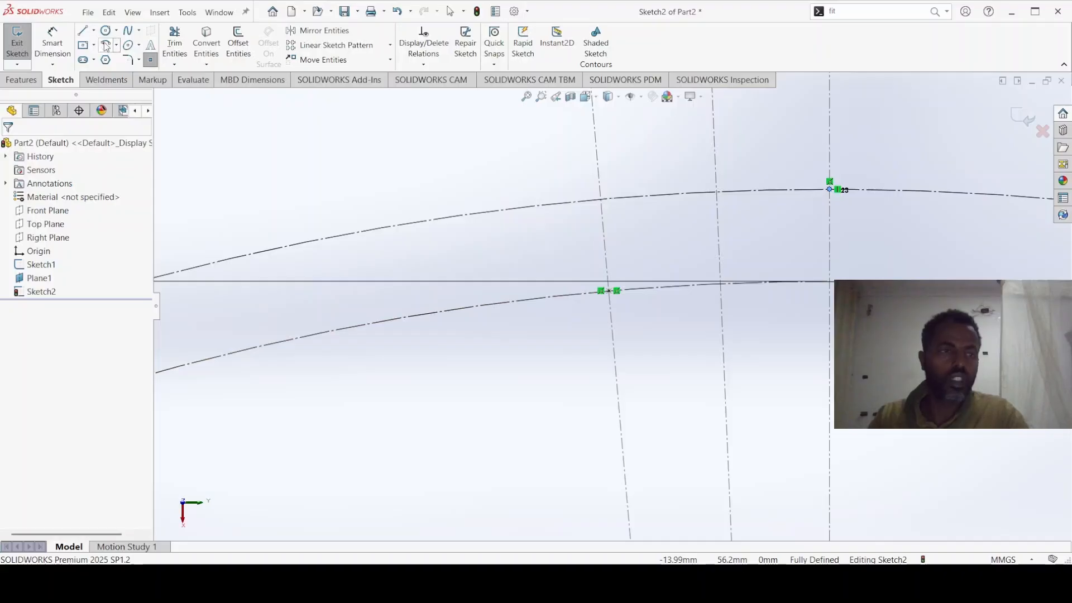
Draw a Bezier style spline with four control vertices from the inner circle's point on the slanted line to the new outer circle point
click(139, 31)
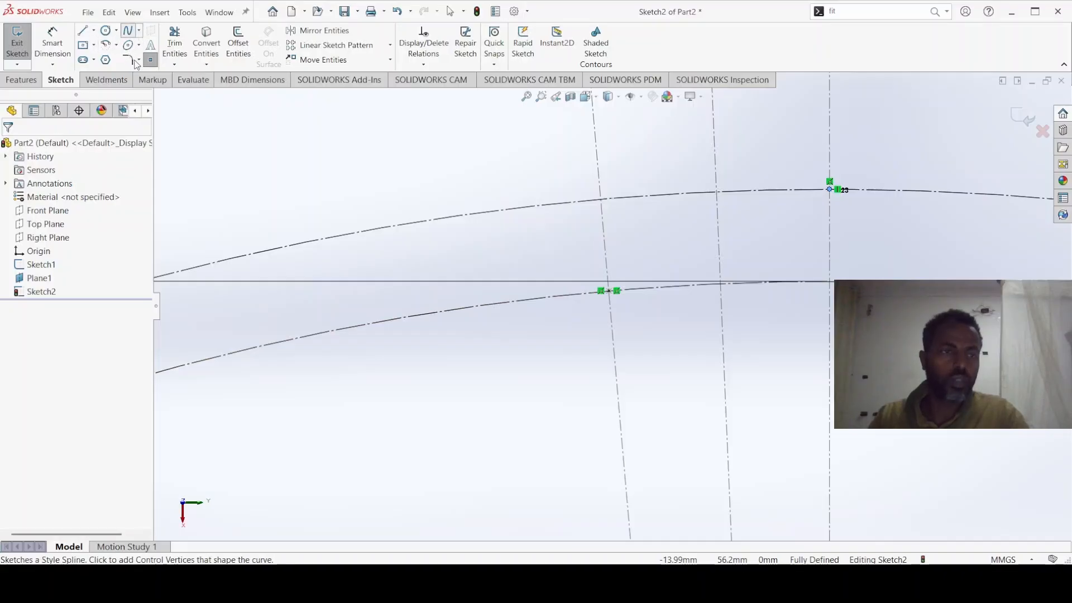
click(135, 61)
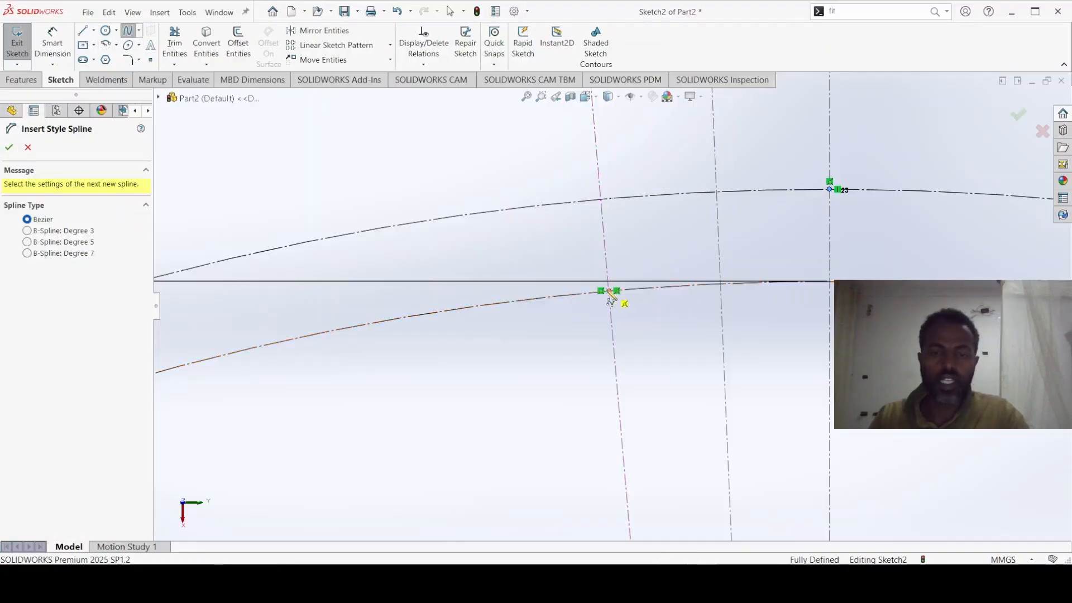
click(609, 291)
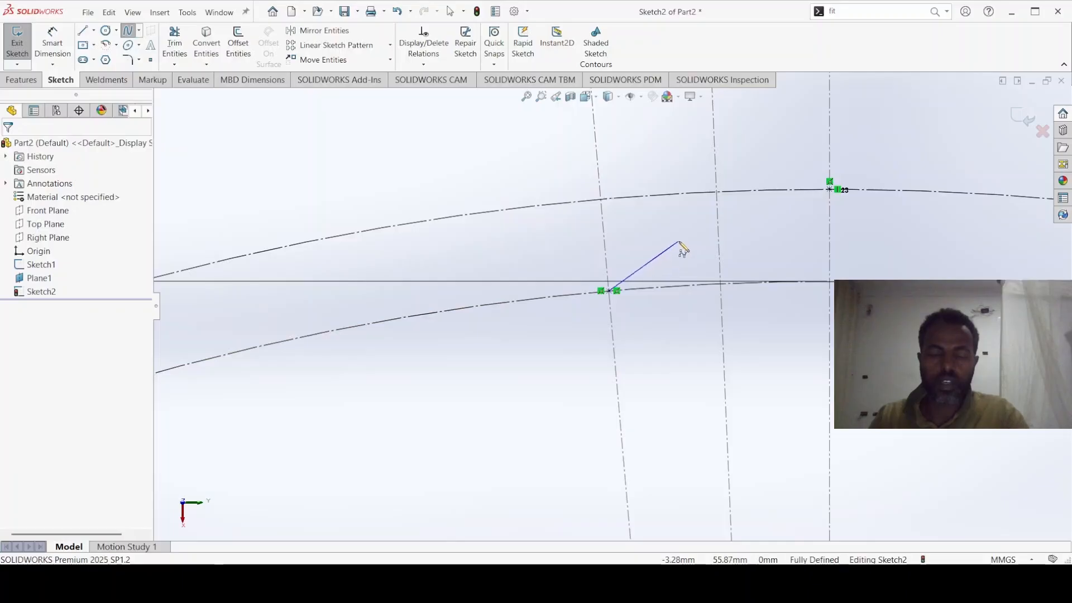
click(707, 258)
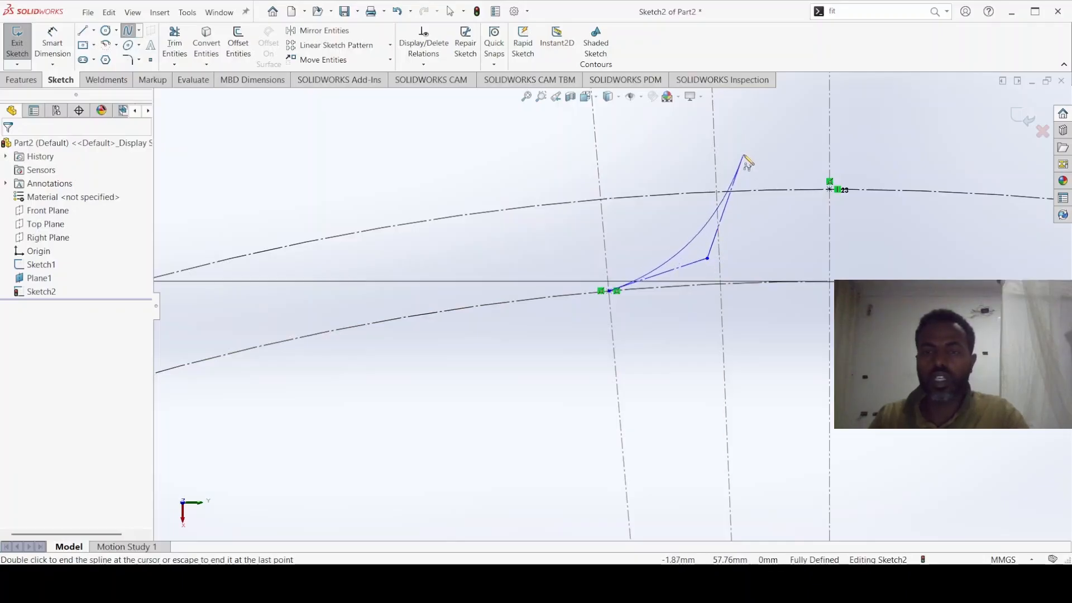
click(741, 152)
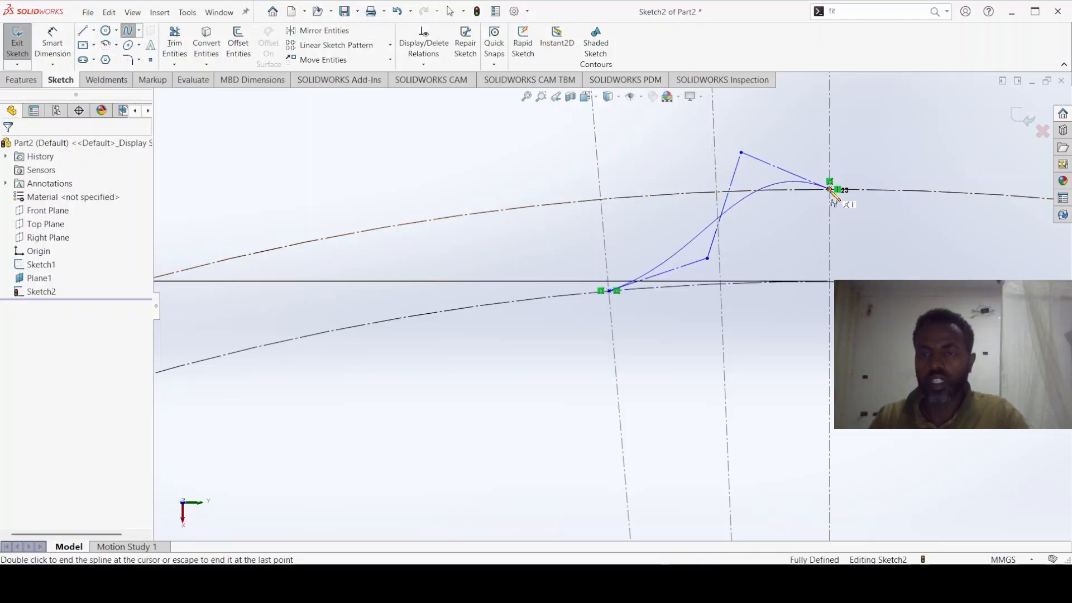
double_click(830, 190)
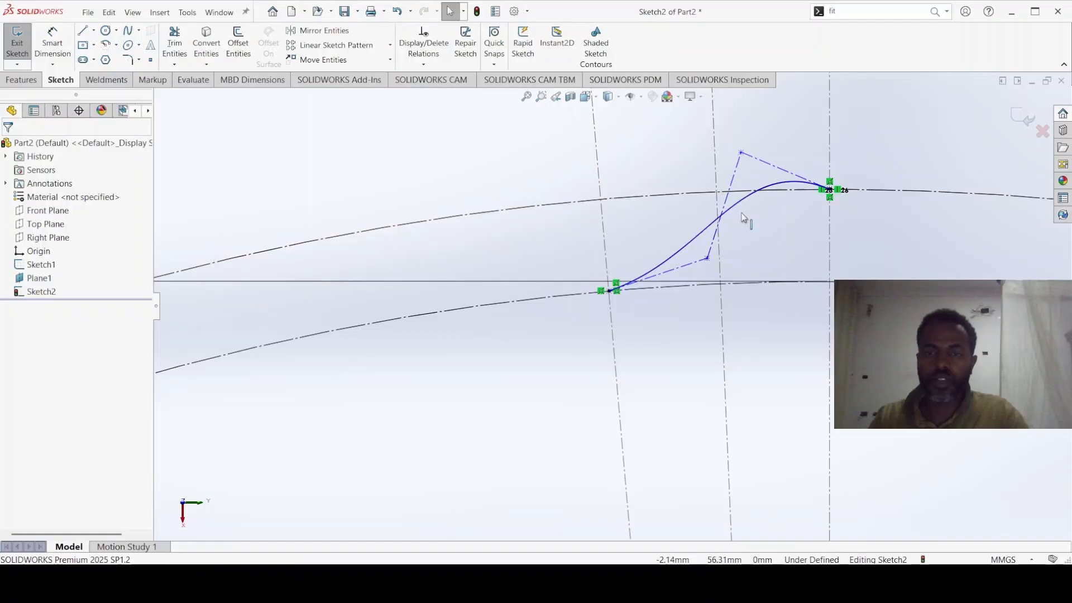
key(Escape)
Make the first and last control polygon lines of the style spline equal in length
click(781, 170)
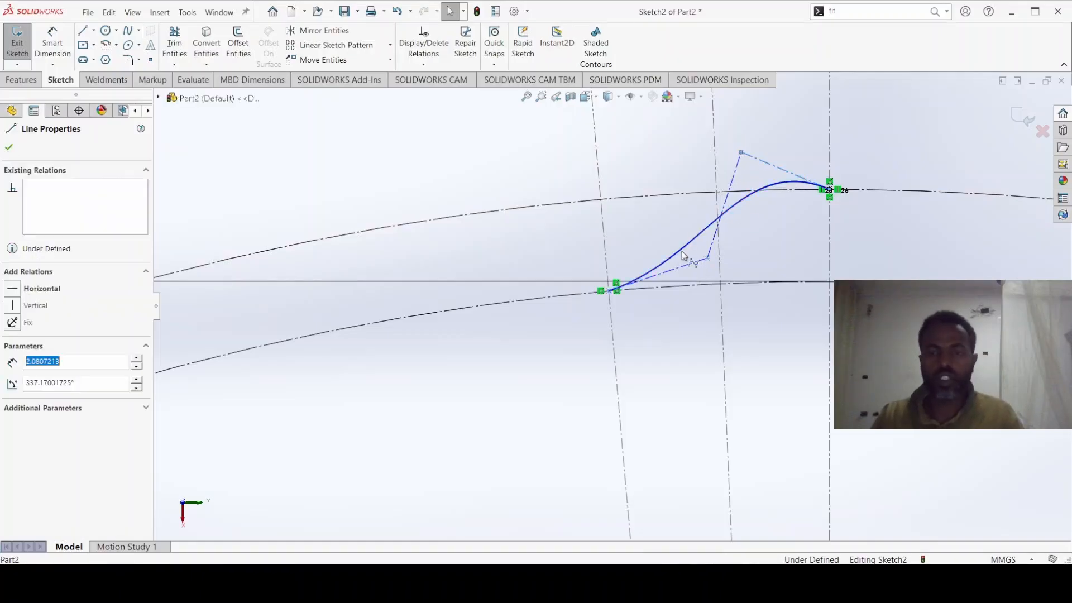
ctrl+click(680, 269)
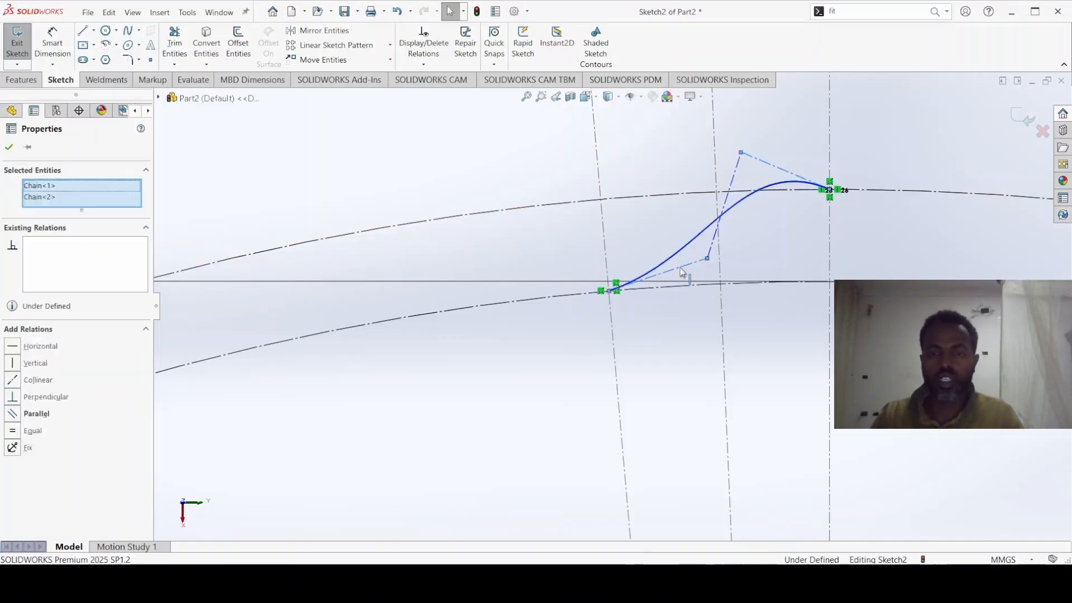
click(802, 216)
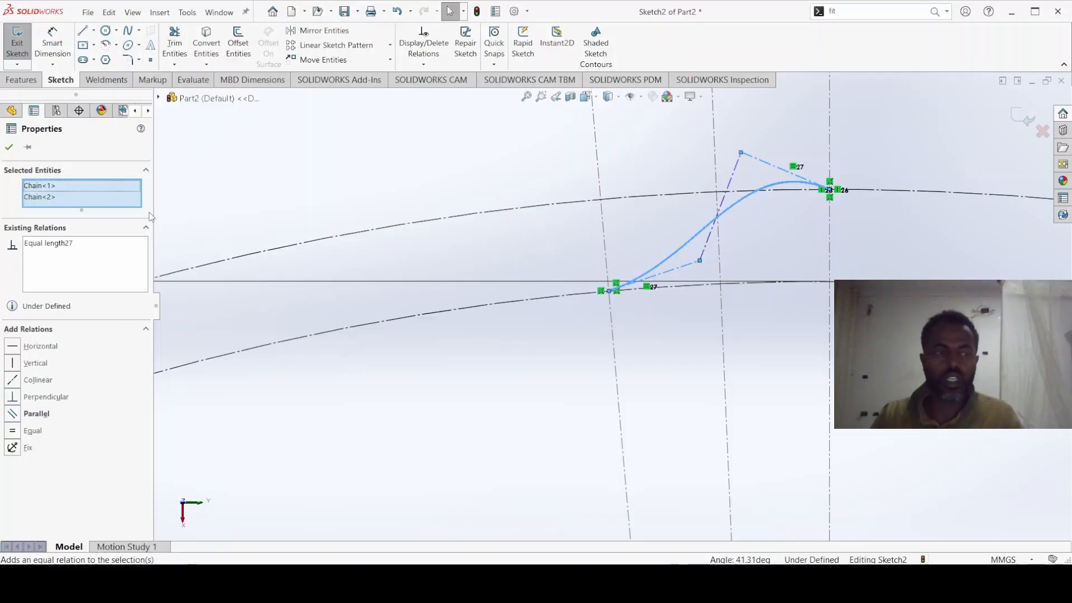
click(707, 188)
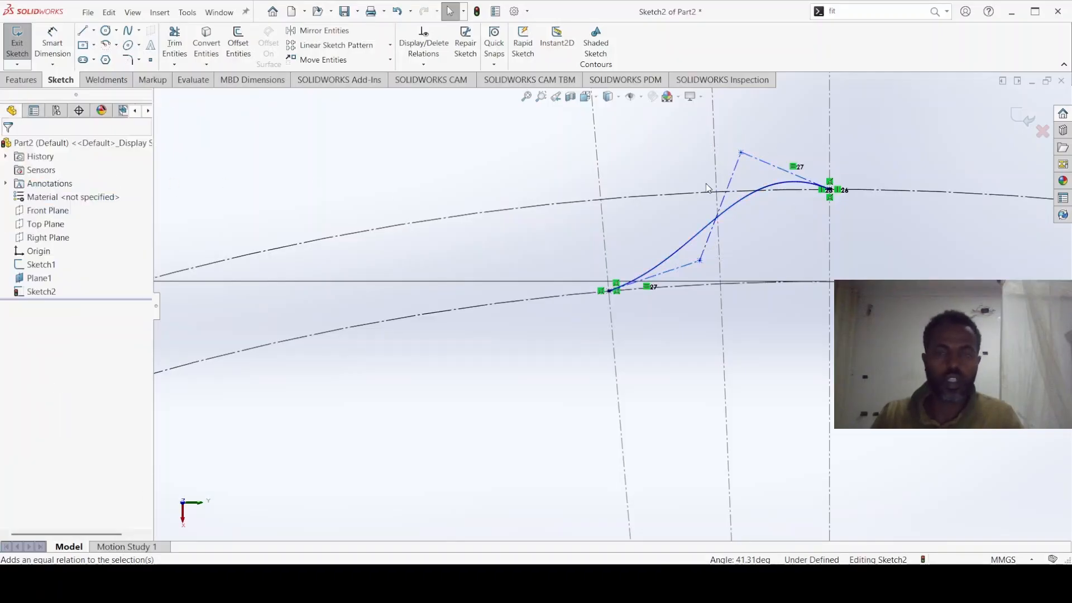
Make the spline's control polygon line at the outer circle point horizontal
click(784, 163)
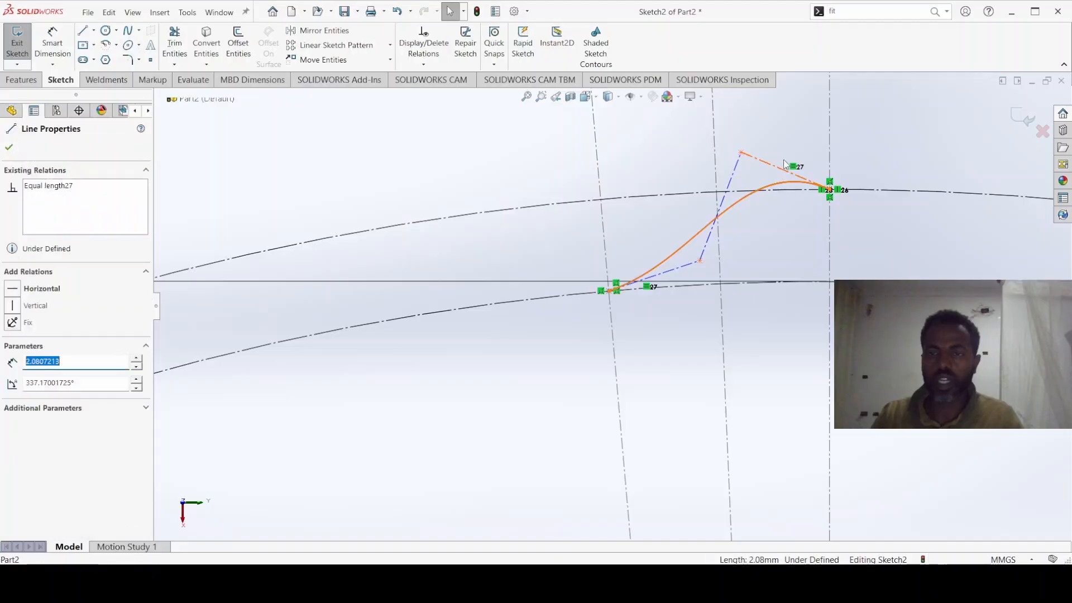
click(40, 288)
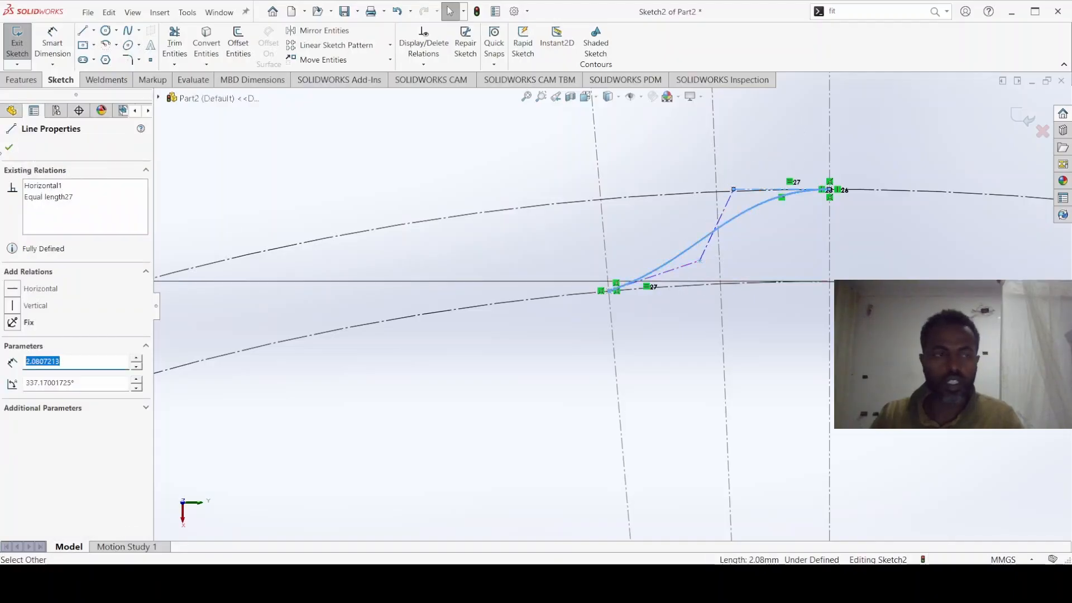
click(9, 148)
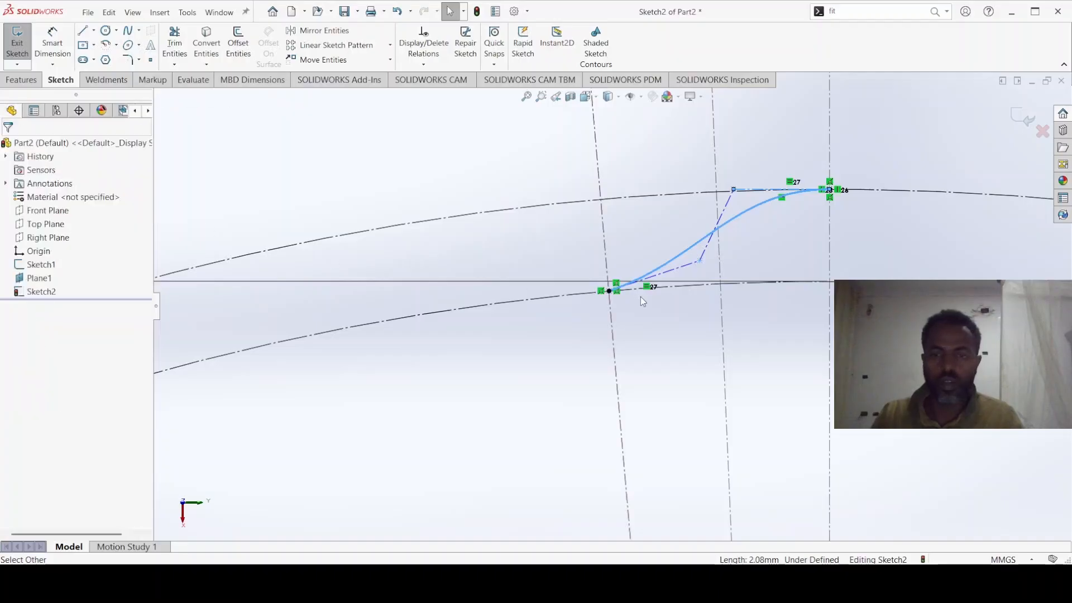
Make the spline's control polygon line at the inner circle point perpendicular to the slanted construction line through that point
click(683, 270)
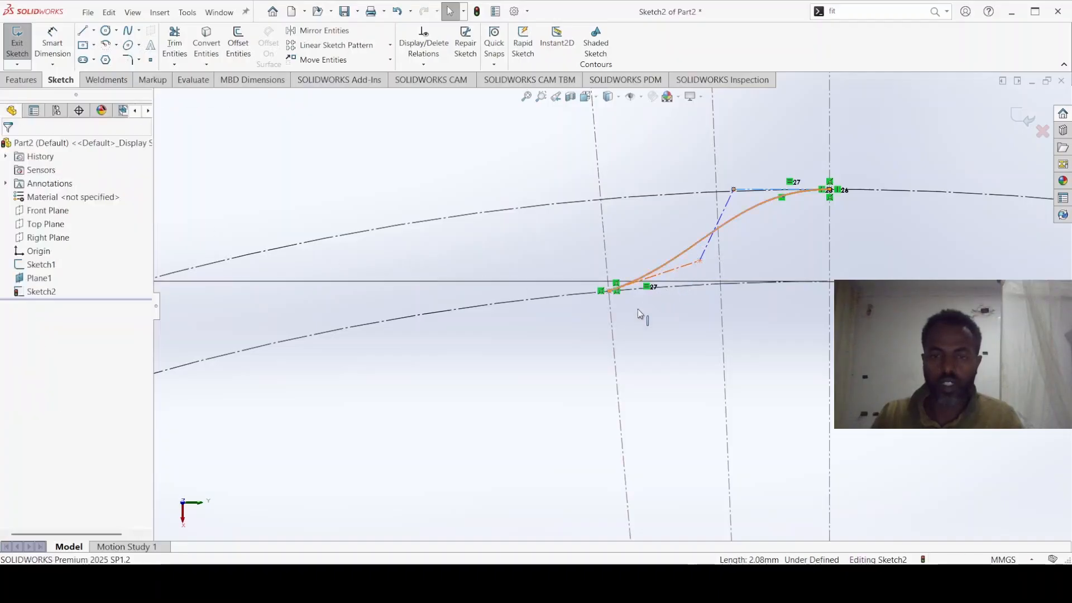
ctrl+click(612, 337)
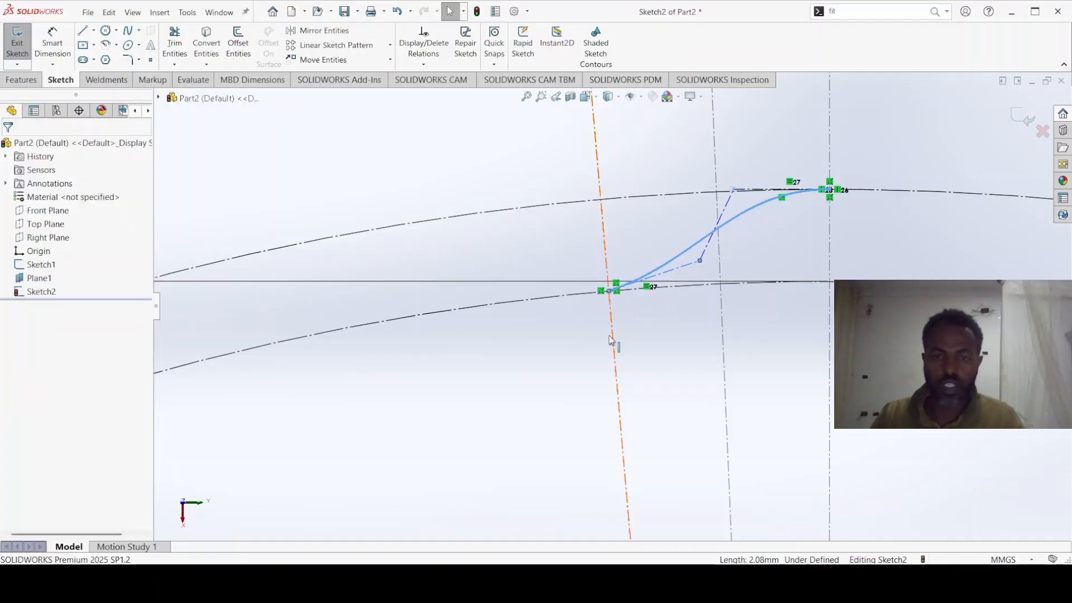
click(662, 282)
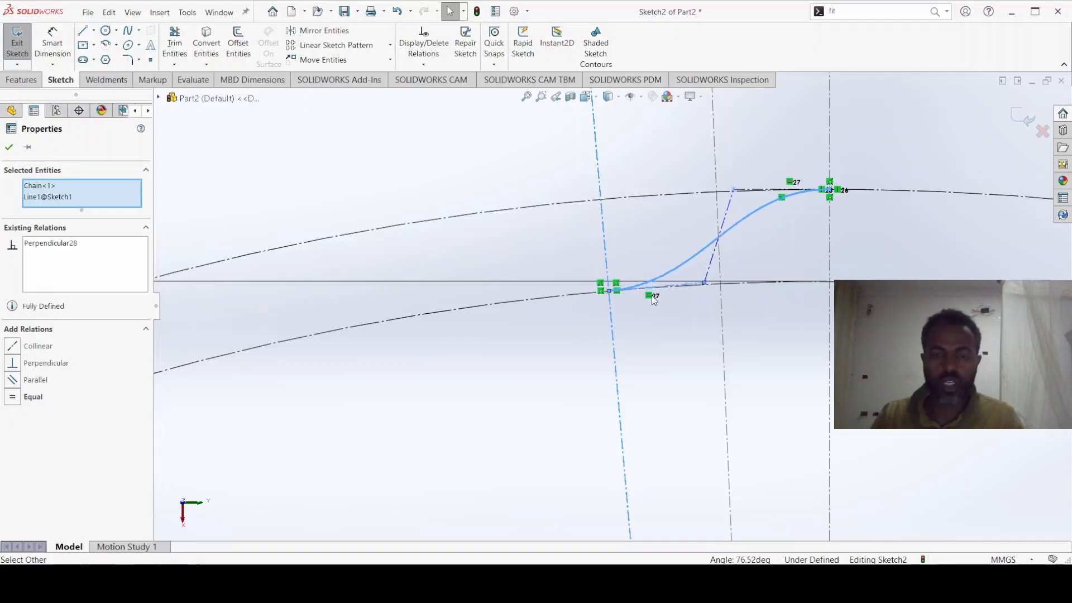
click(661, 347)
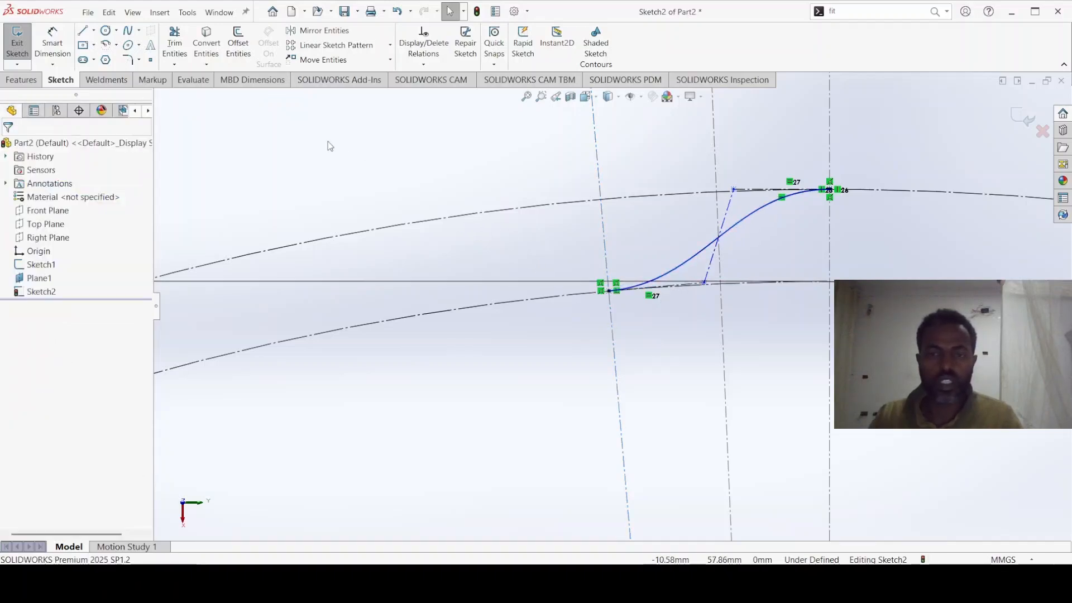
Draw a short, nearly vertical centerline downward from the spline's lower inner control vertex
click(93, 32)
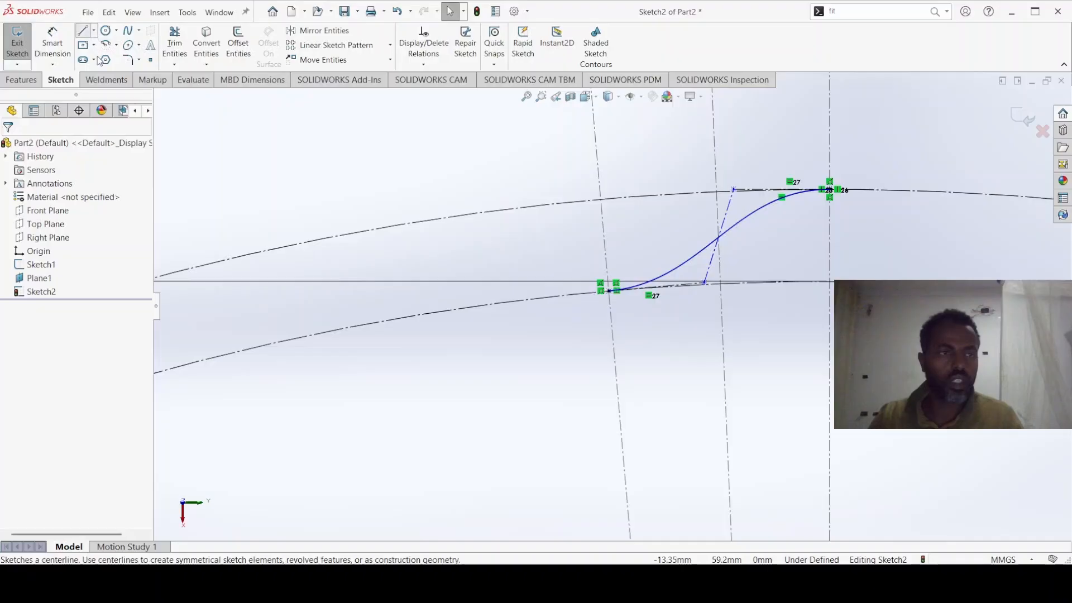
click(103, 61)
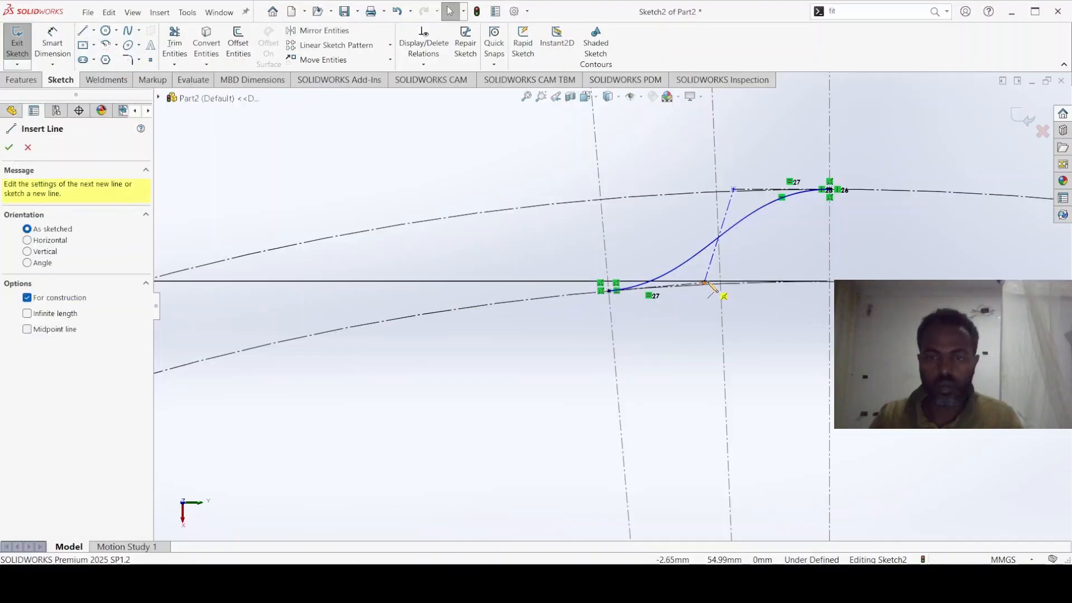
scroll(704, 283, down, 5)
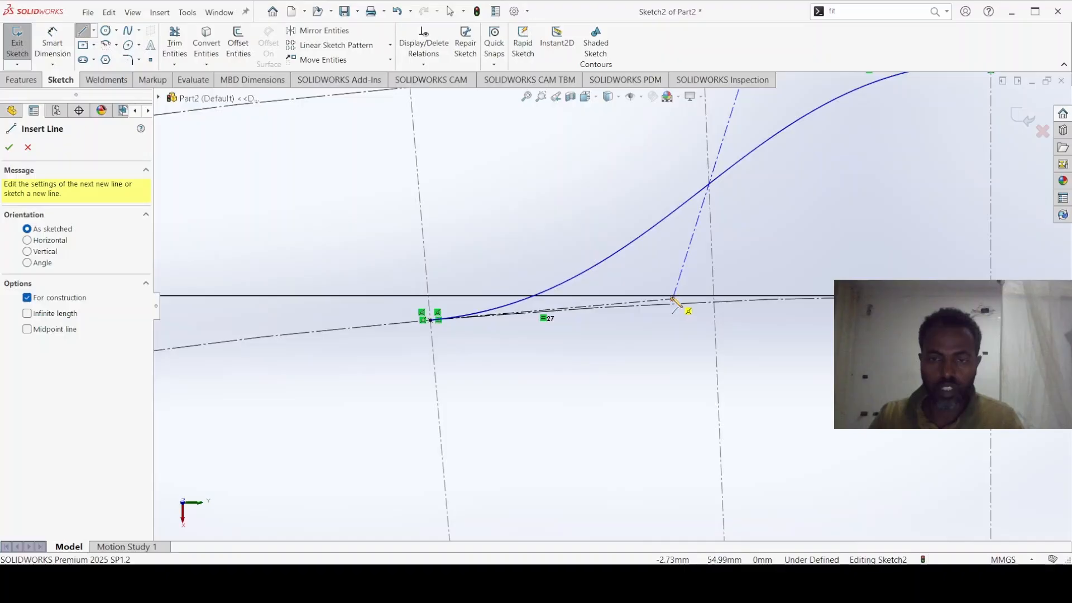
click(673, 299)
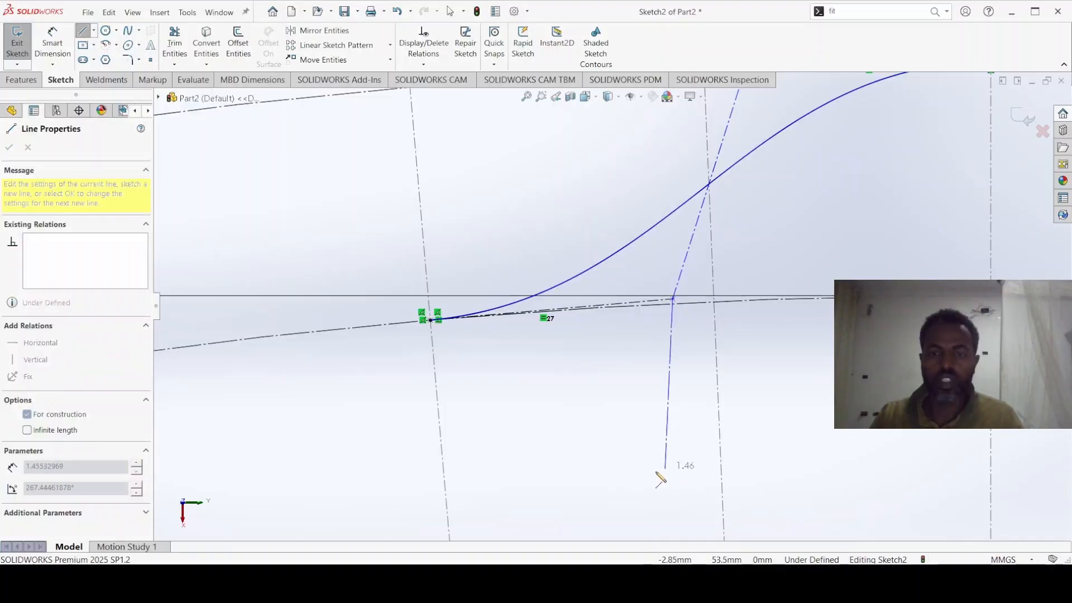
click(681, 504)
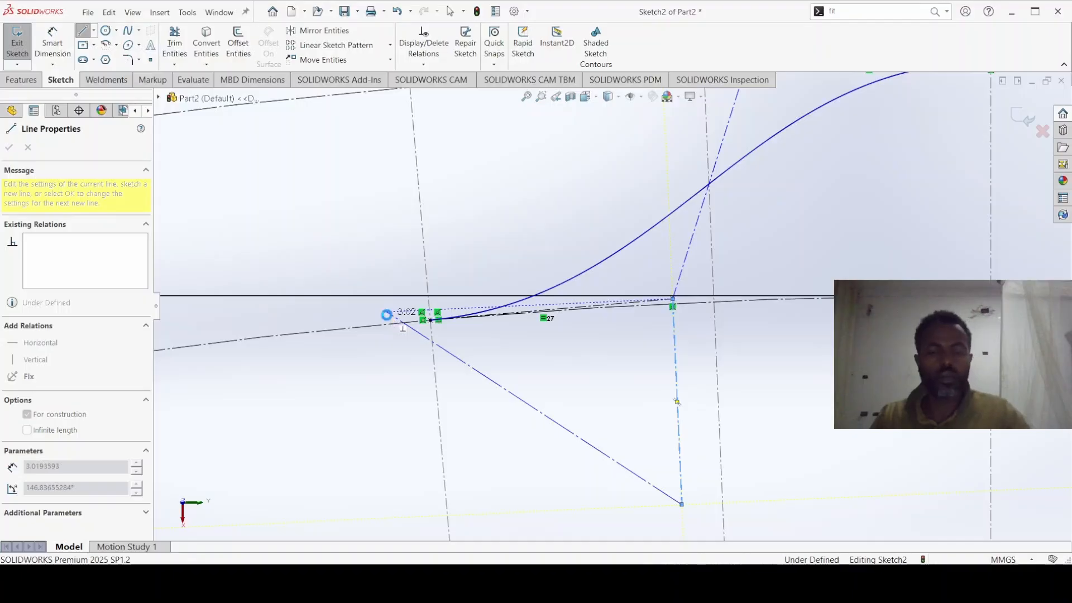
key(Escape)
key(Escape)
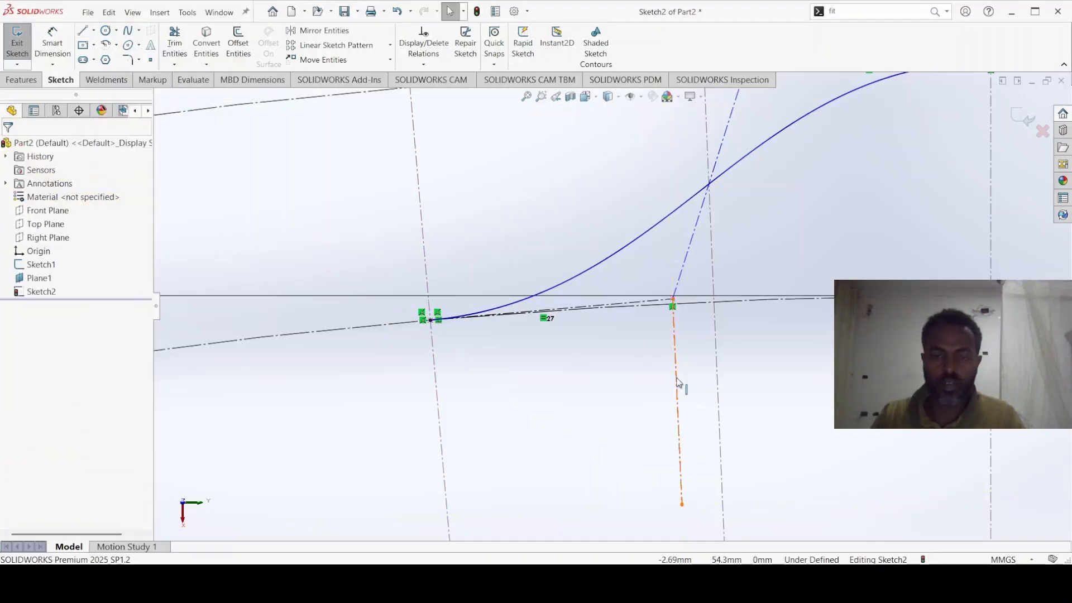
Make the short centerline collinear with the style spline's middle control polygon line
click(675, 318)
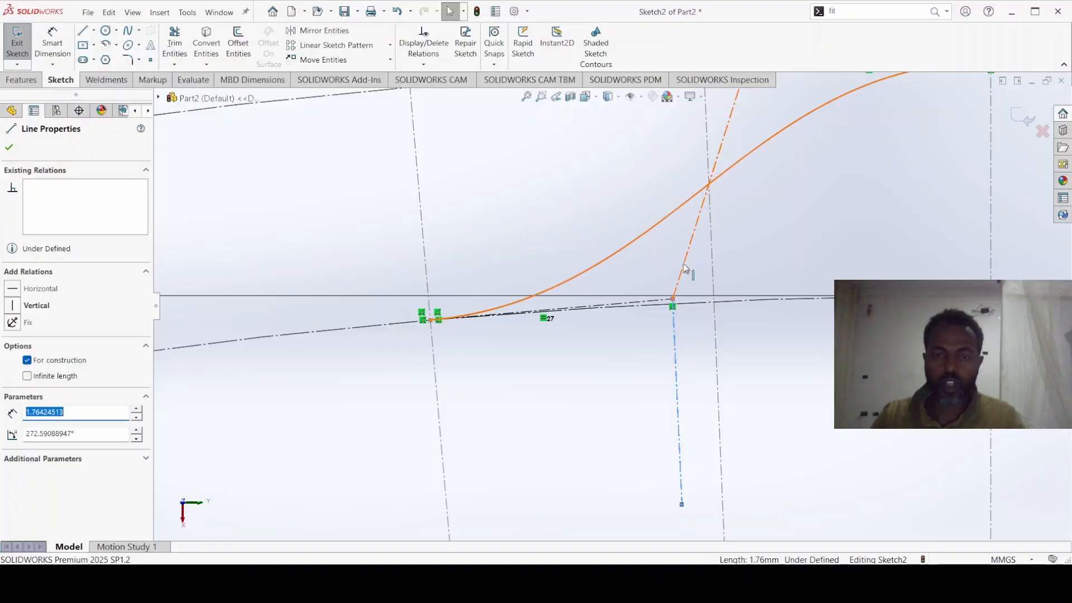
ctrl+click(683, 265)
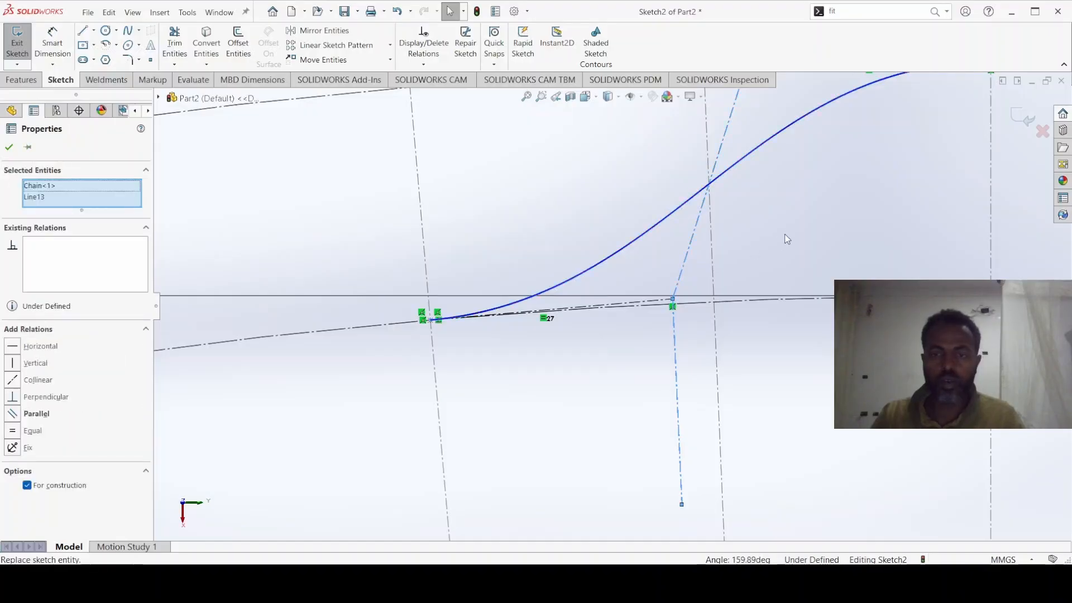
click(752, 212)
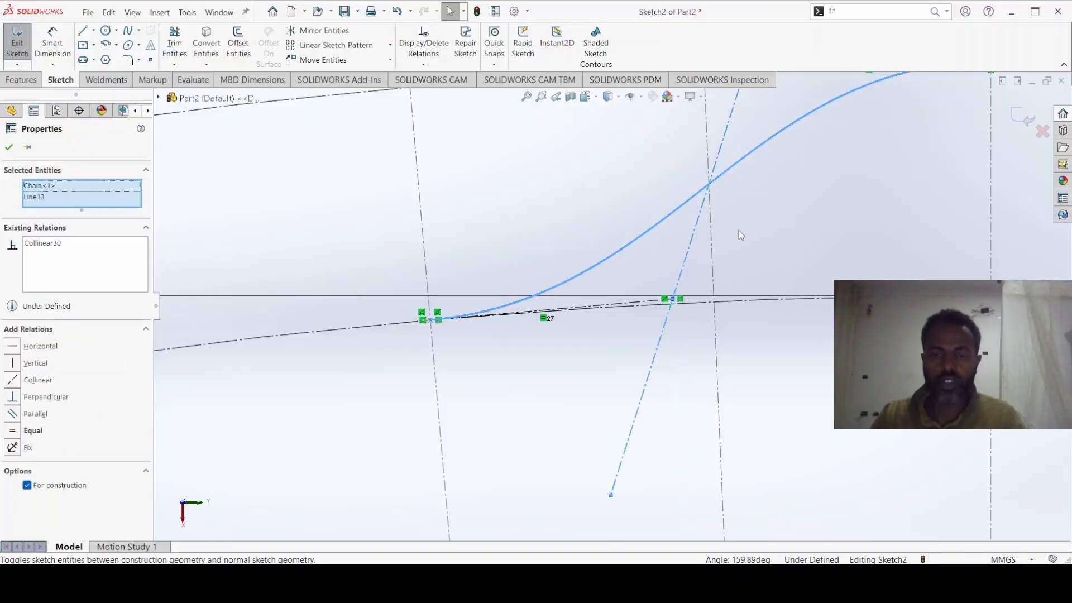
click(645, 474)
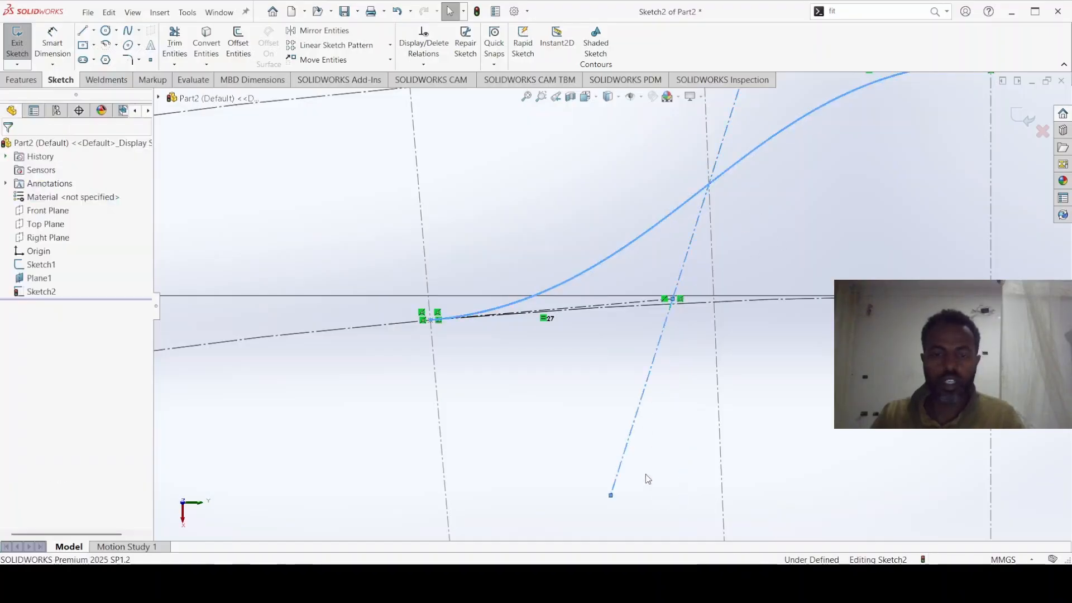
Make the centerline's free lower endpoint coincident with the origin at the circles' center
click(611, 496)
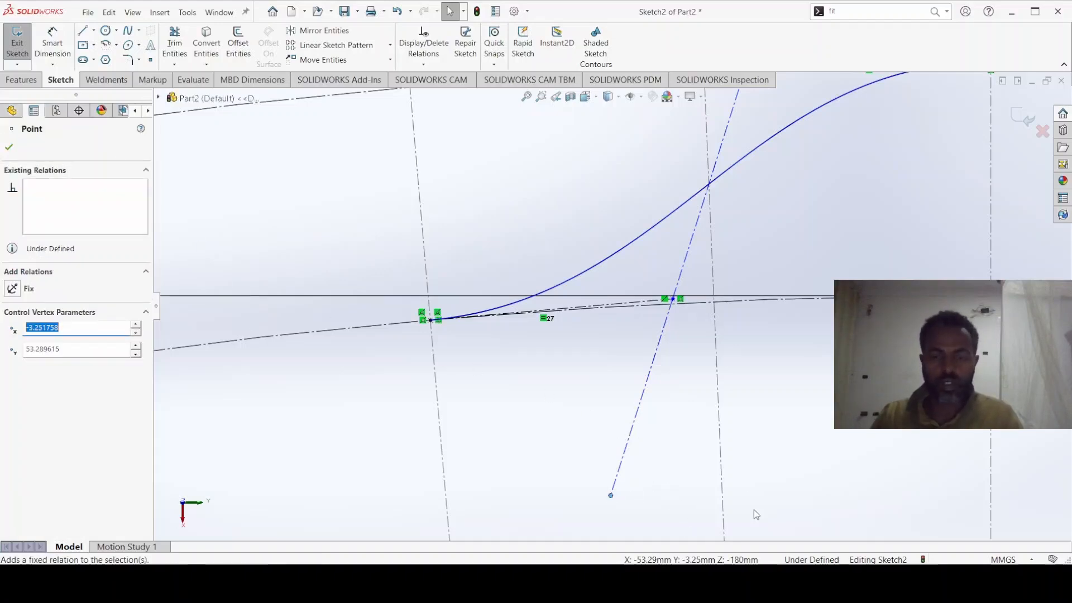
scroll(699, 473, up, 8)
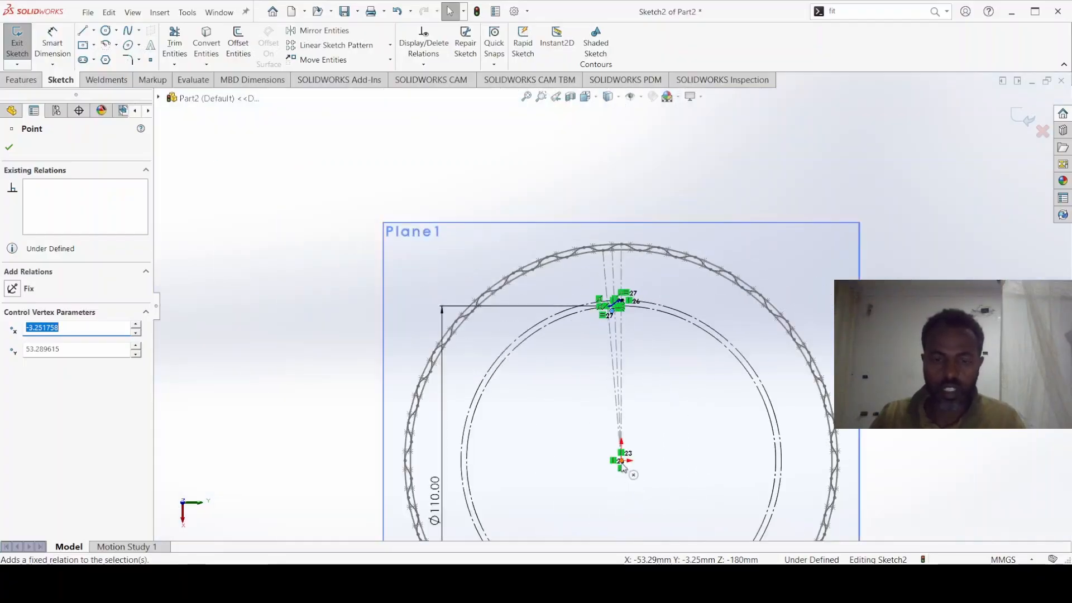
ctrl+click(622, 461)
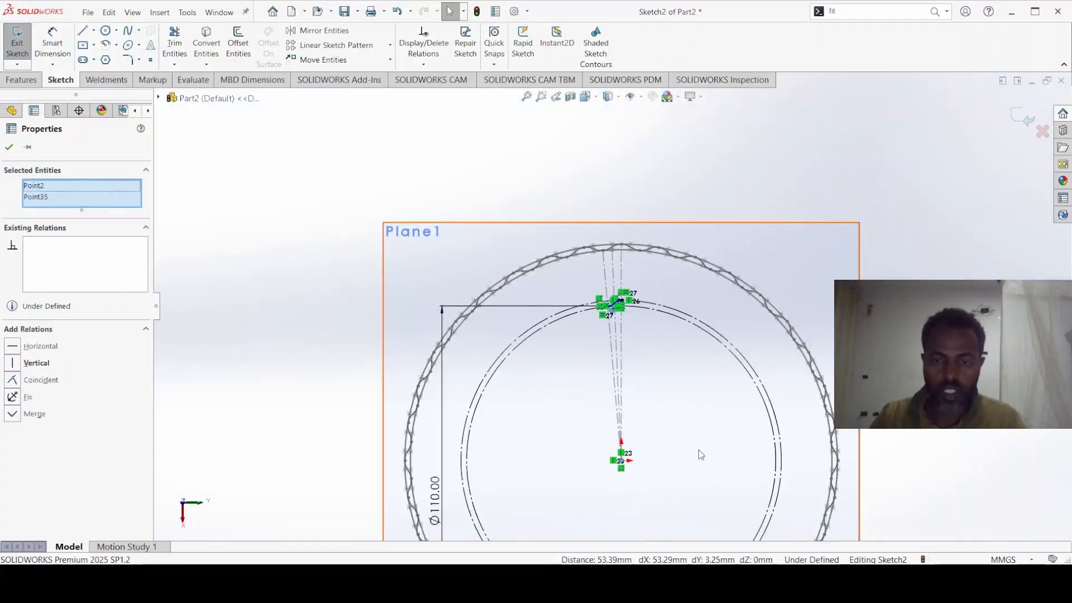
click(727, 410)
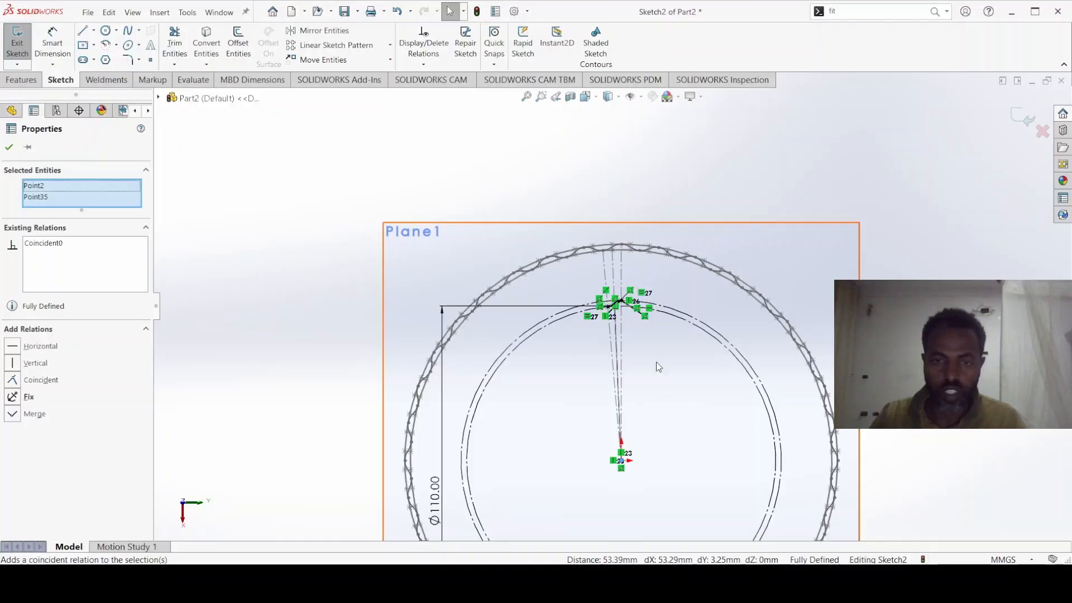
scroll(614, 317, up, 3)
scroll(619, 290, down, 8)
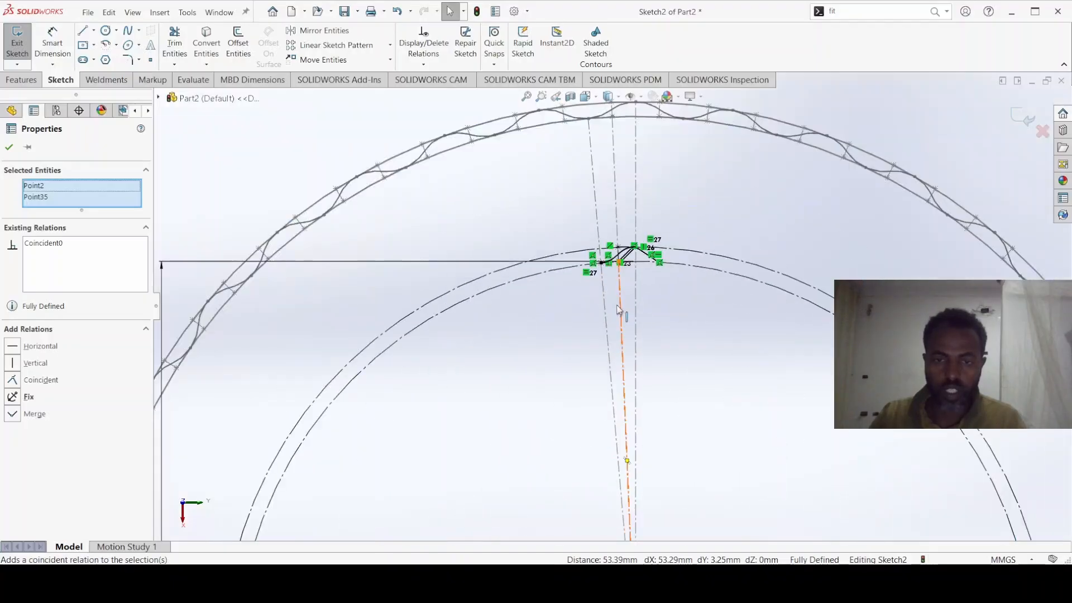
scroll(614, 254, down, 5)
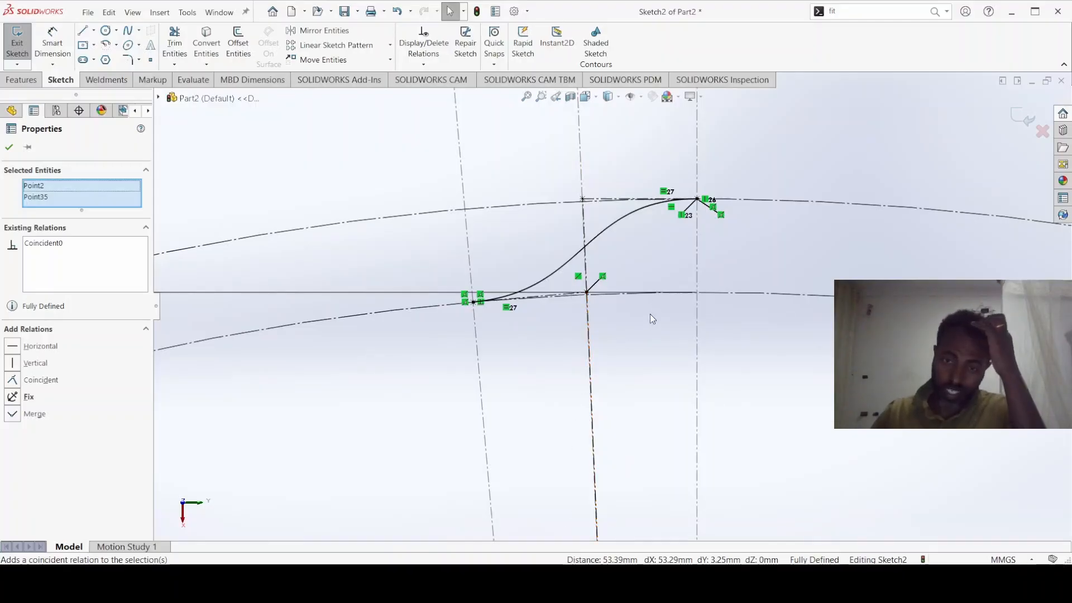
click(9, 148)
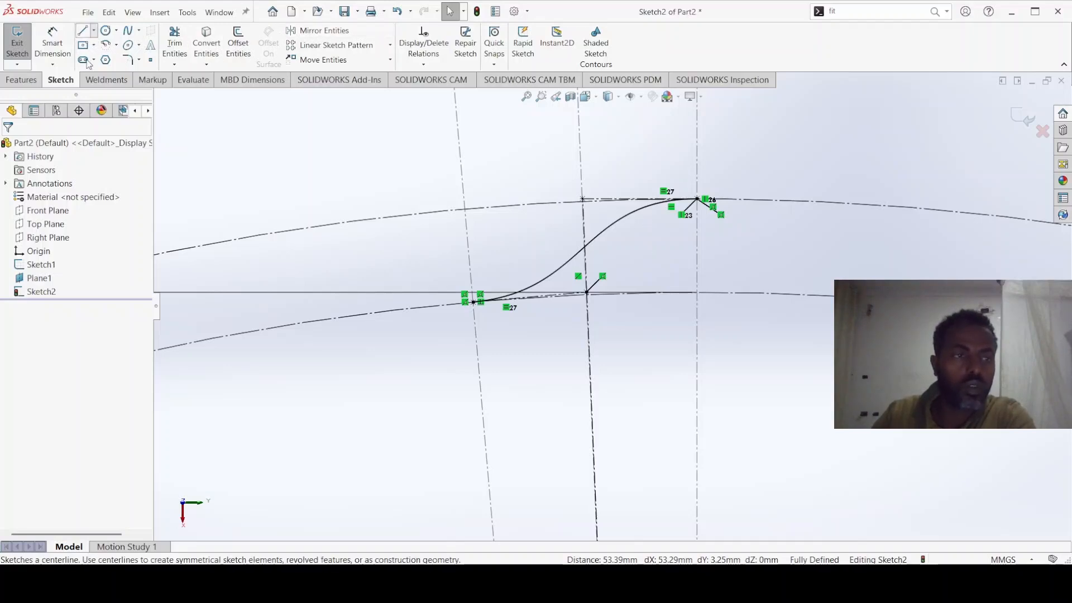
Draw a vertical centerline from the spline's endpoint on the outer circle down to the inner circle
click(83, 32)
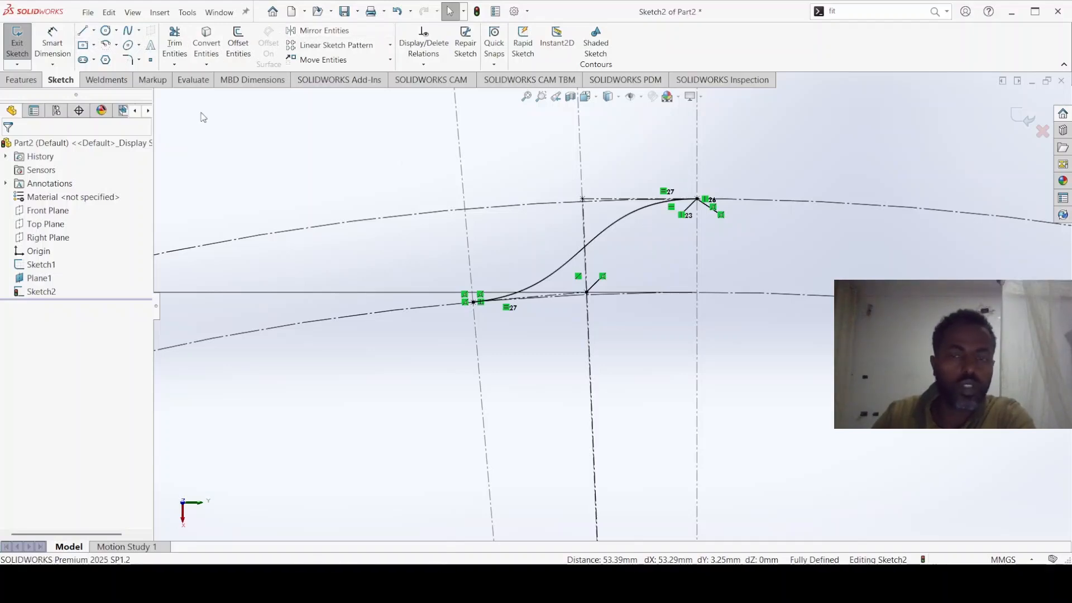
click(697, 199)
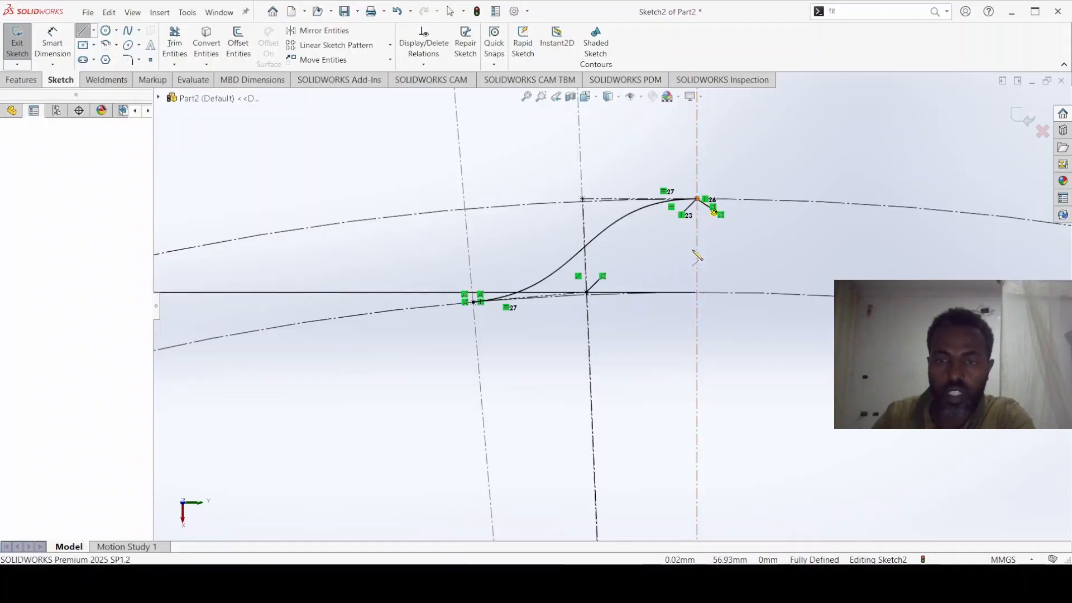
click(697, 292)
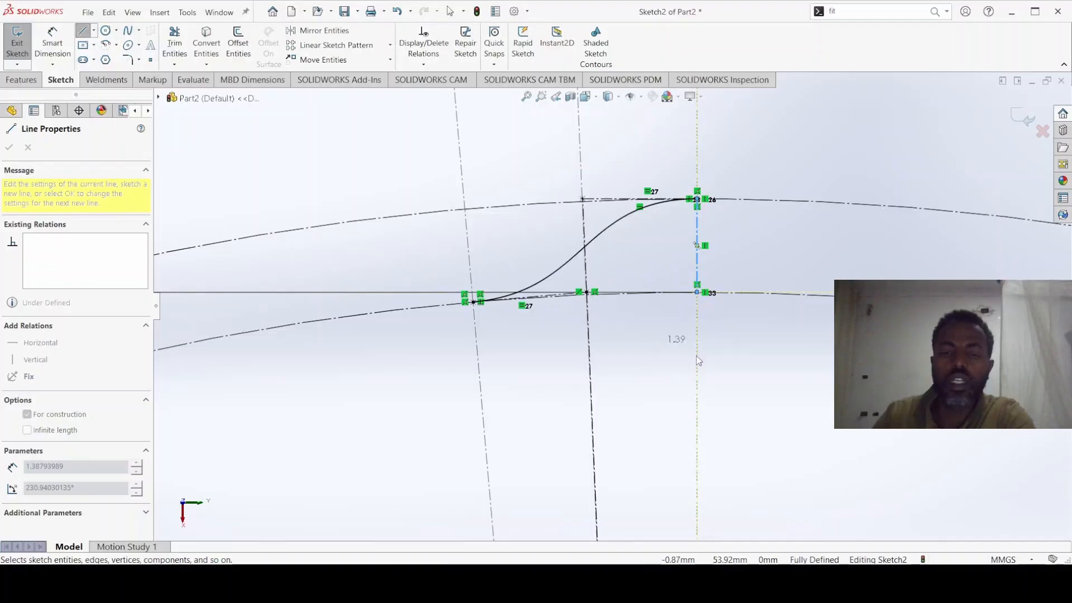
key(Escape)
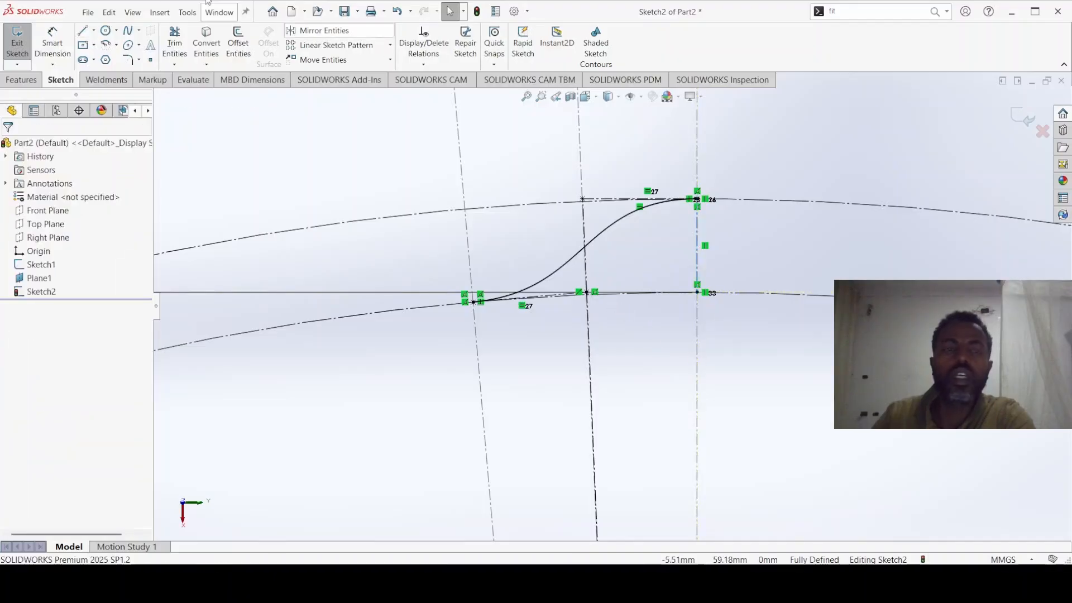
Mirror the style spline about the short vertical centerline between the two circles, keeping the original
click(323, 30)
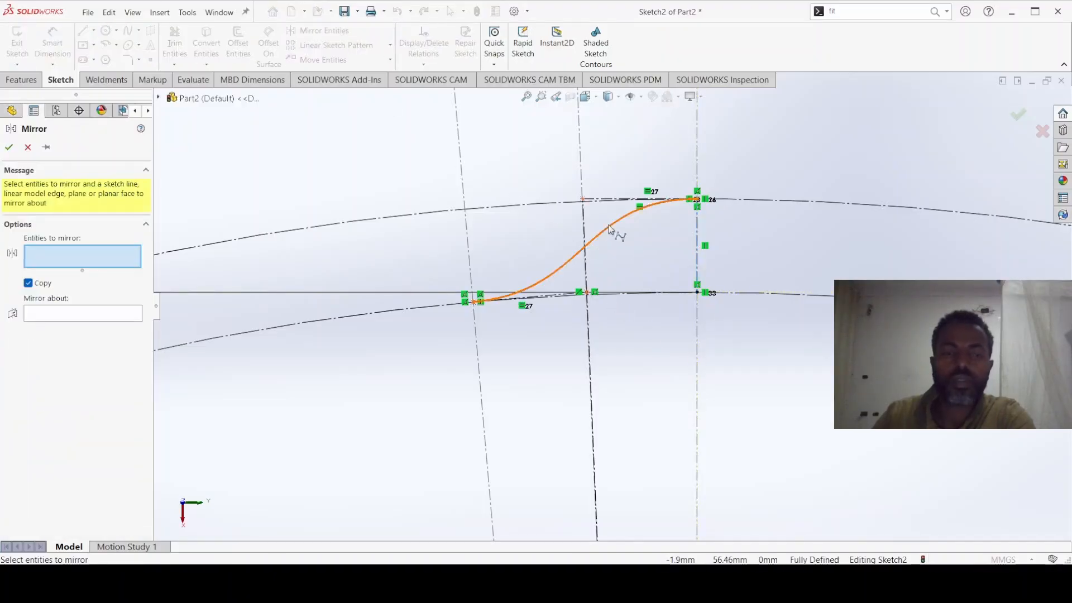
click(615, 235)
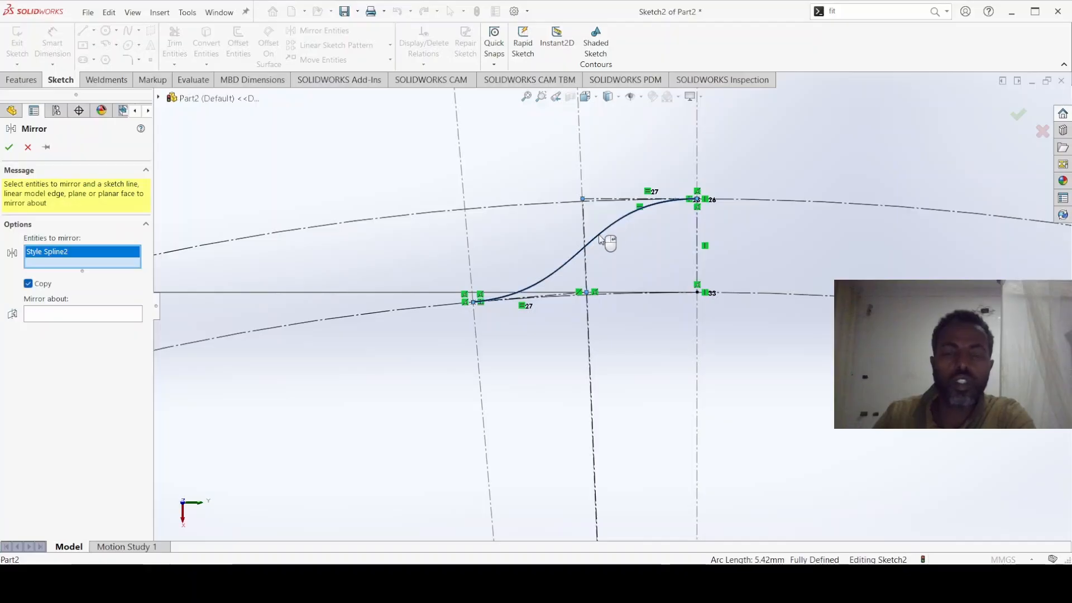
click(70, 315)
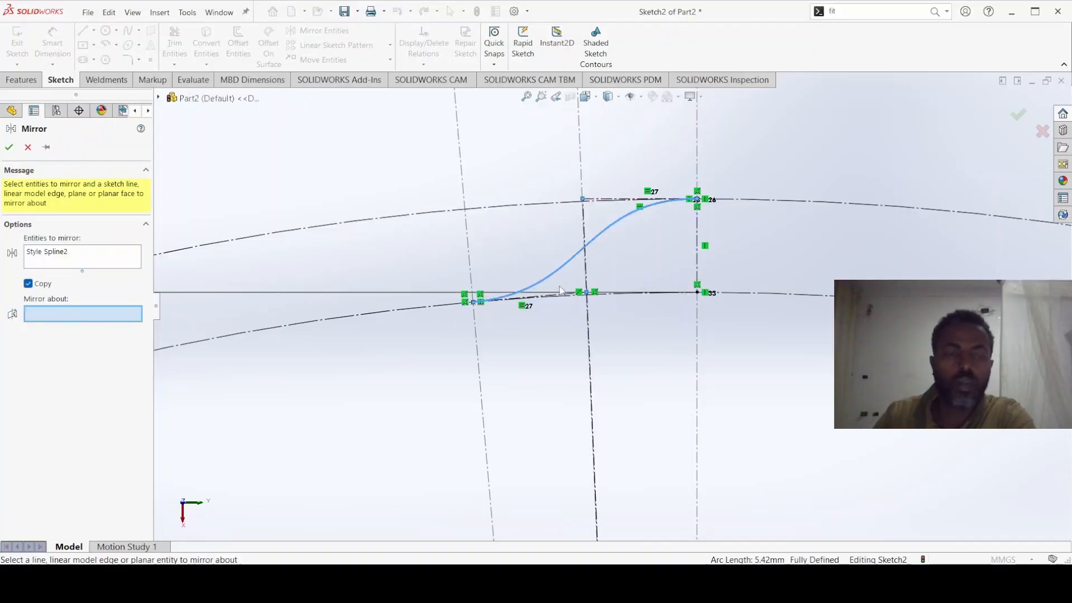
click(700, 232)
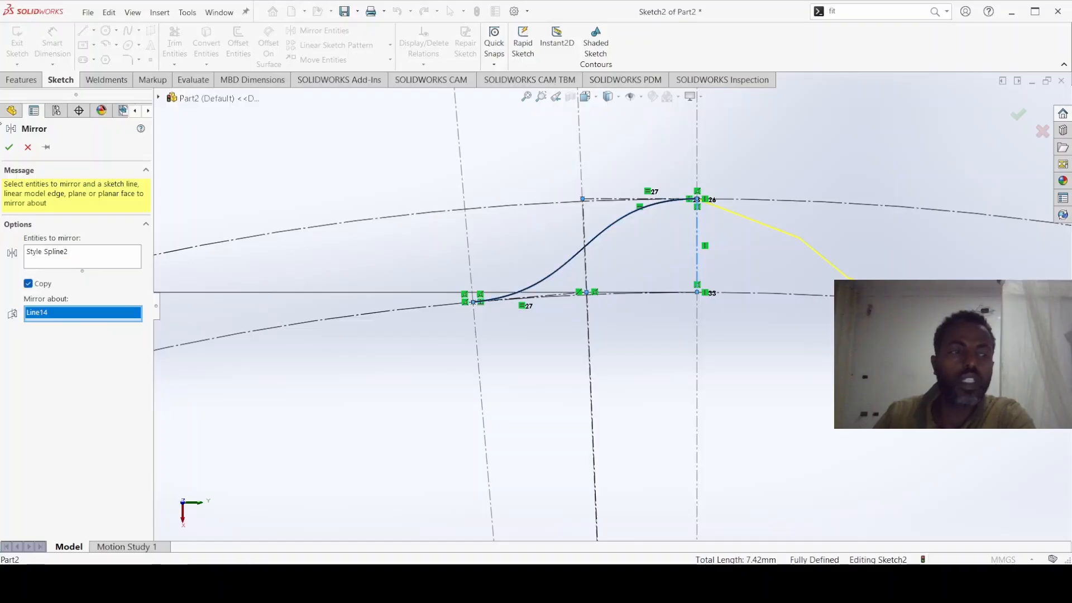
click(9, 148)
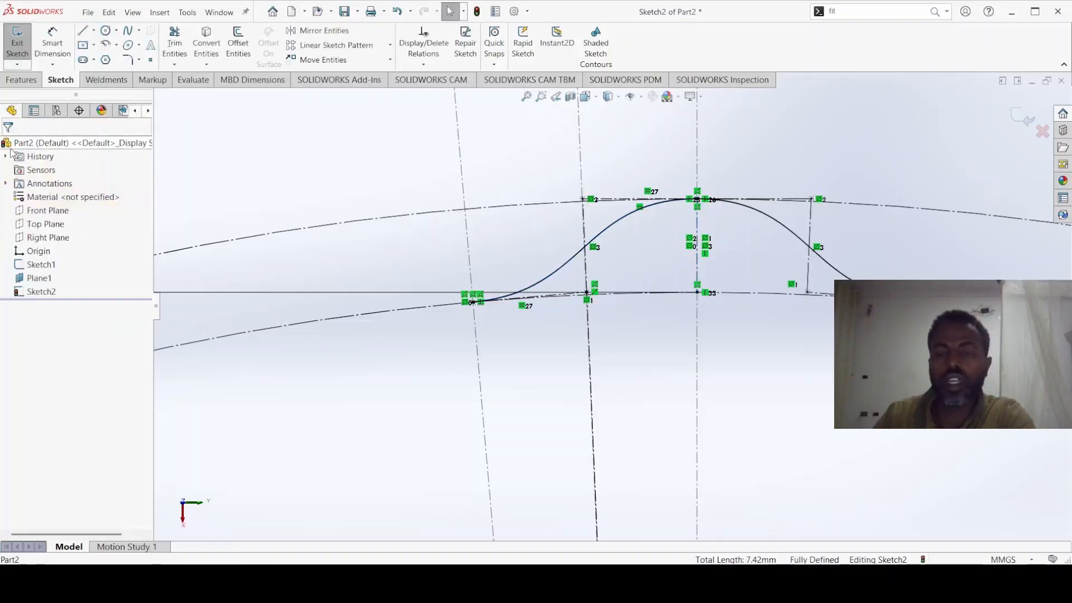
Circular-pattern both style spline halves about the center into 36 equally spaced instances over 360 degrees
click(610, 232)
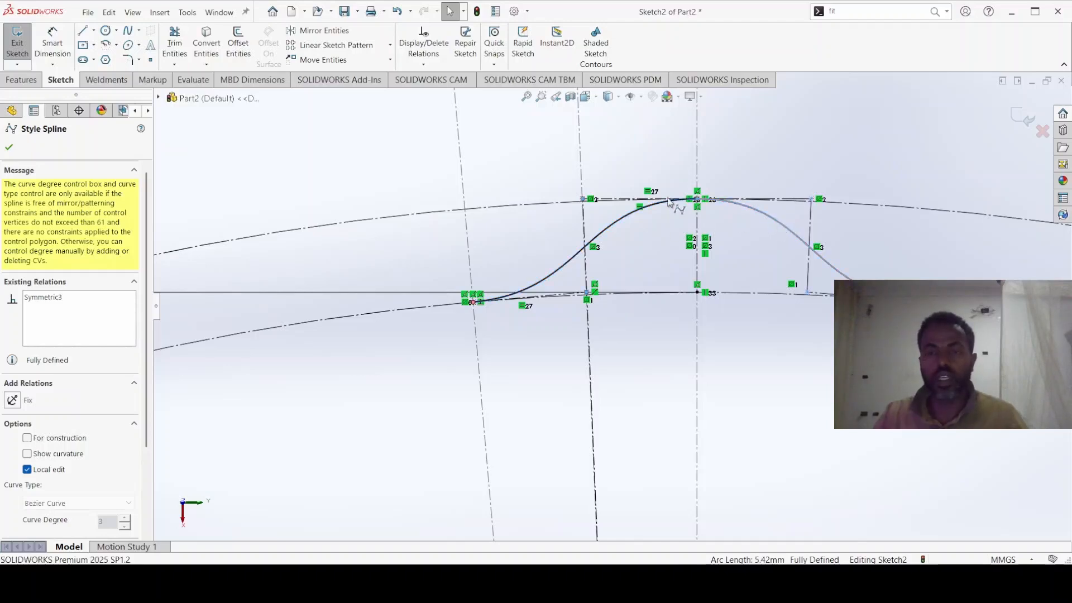
ctrl+click(768, 222)
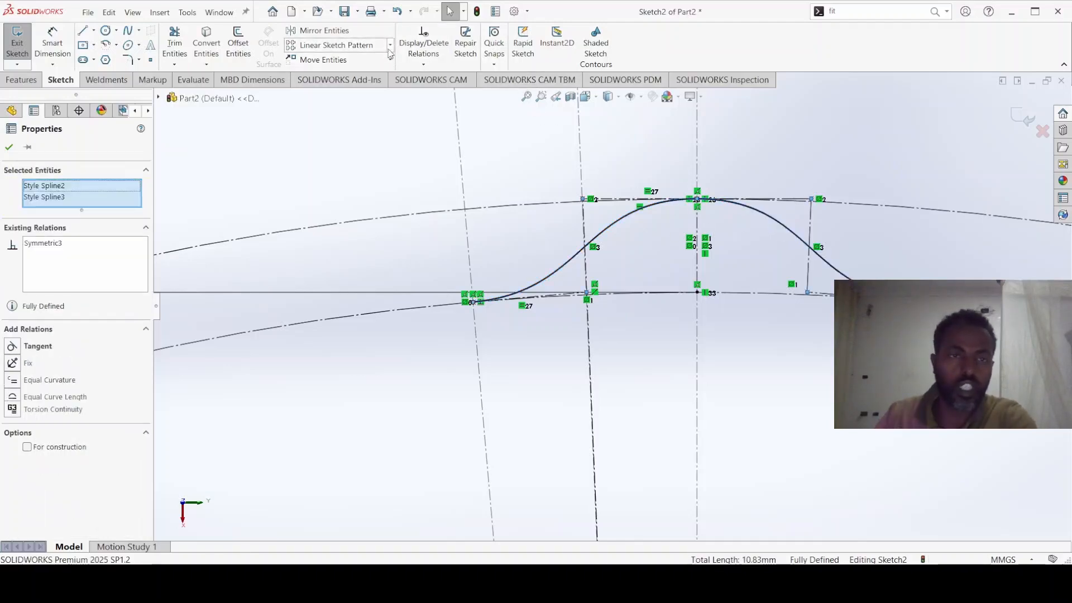
click(392, 48)
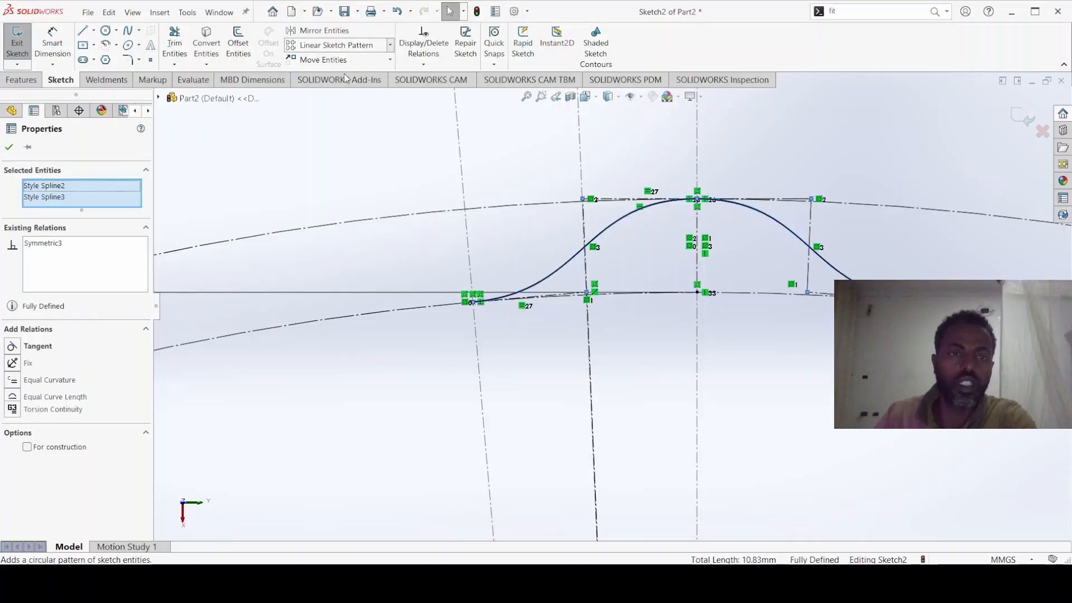
click(342, 79)
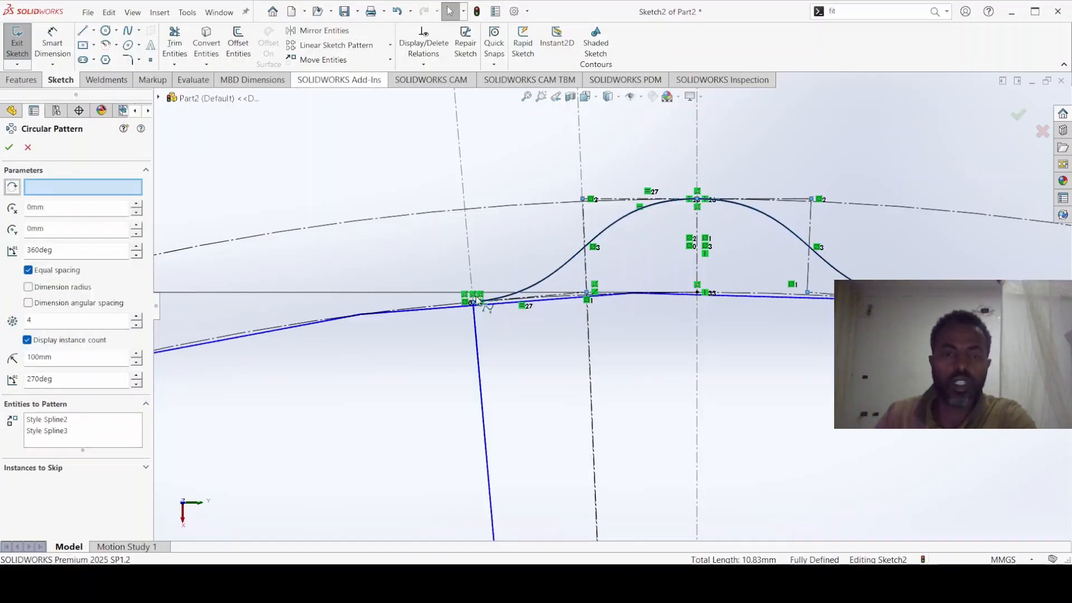
click(47, 319)
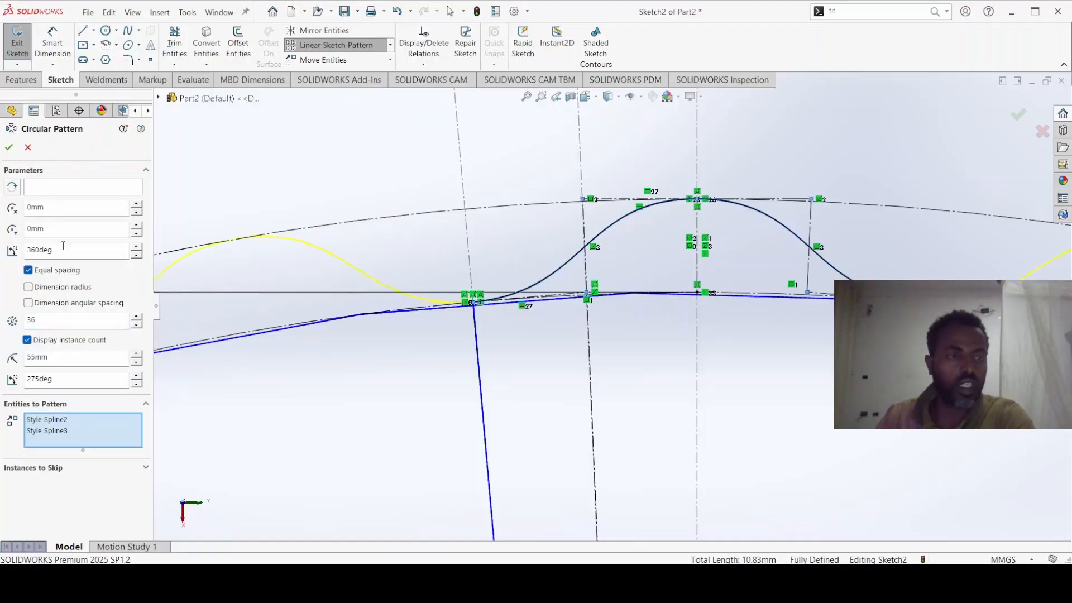
click(10, 148)
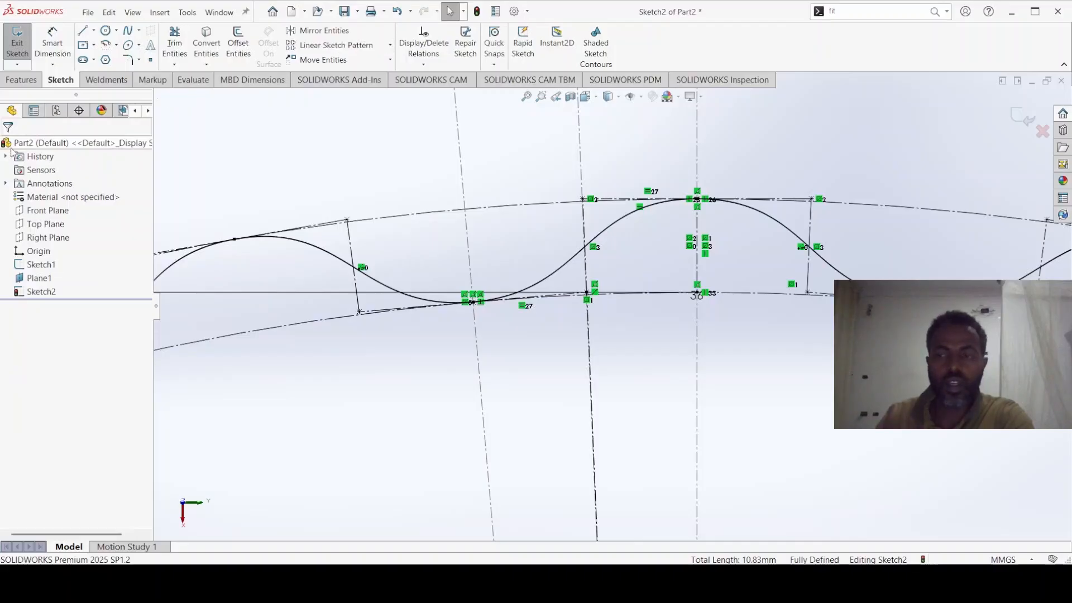
Start a constrained, closed Fit Spline and select the patterned wavy curve around the circles
click(838, 12)
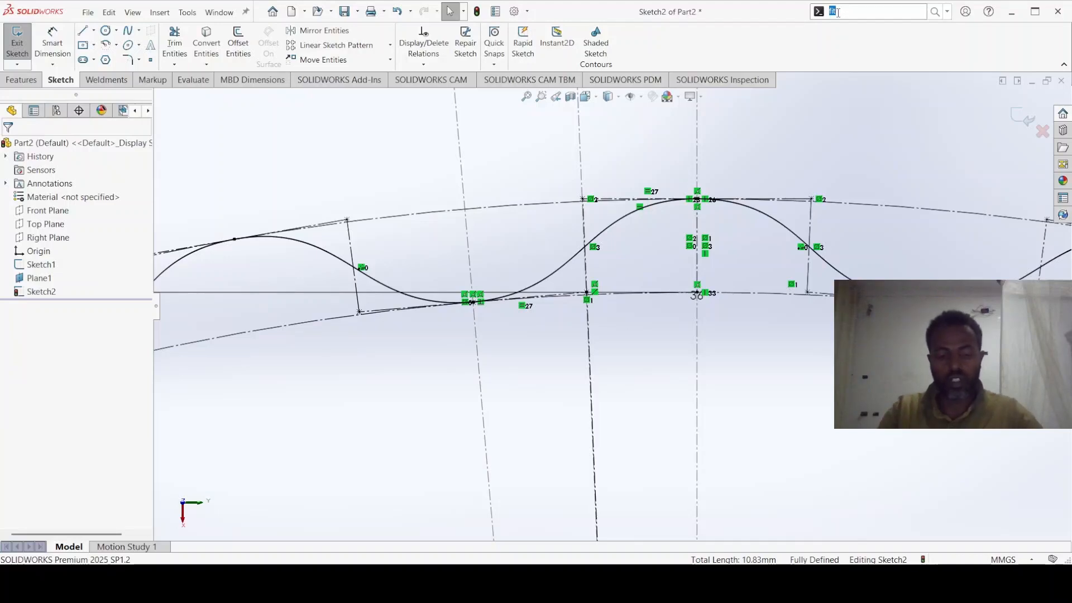
text(fi)
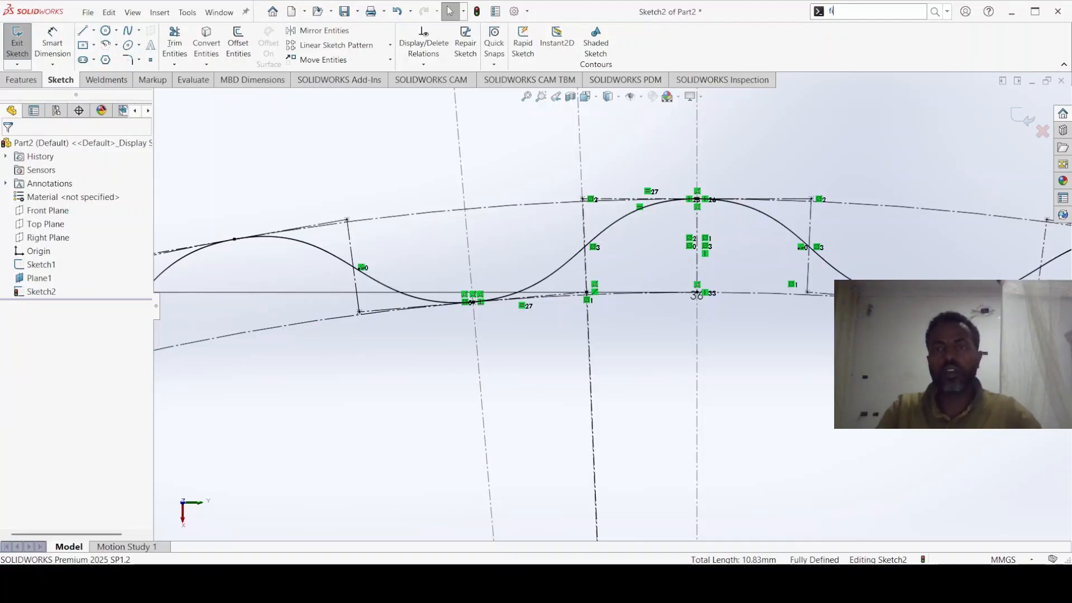
text(t)
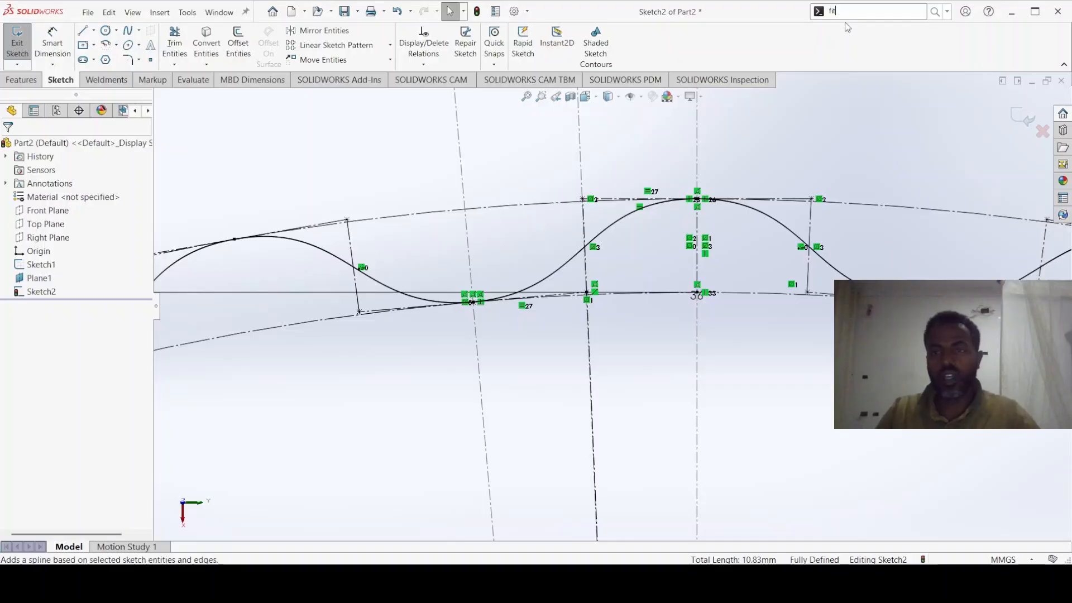
key(Return)
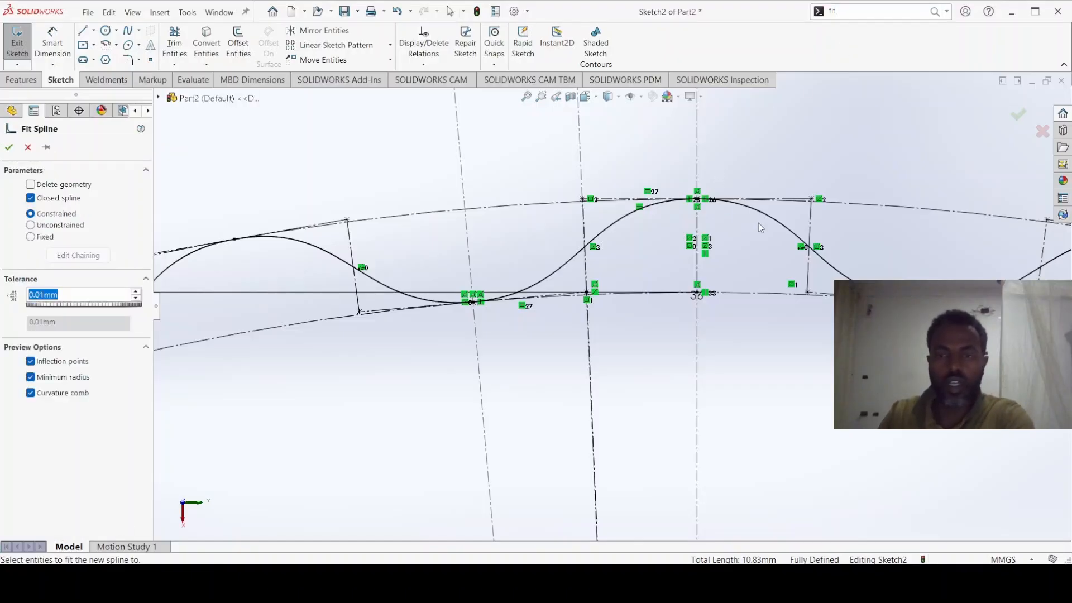
click(780, 223)
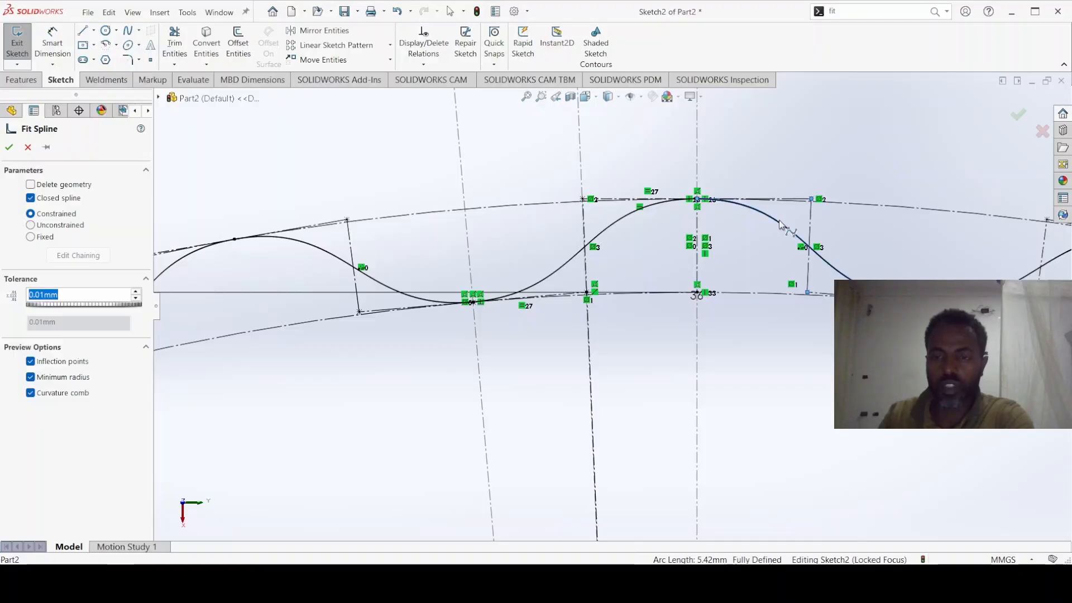
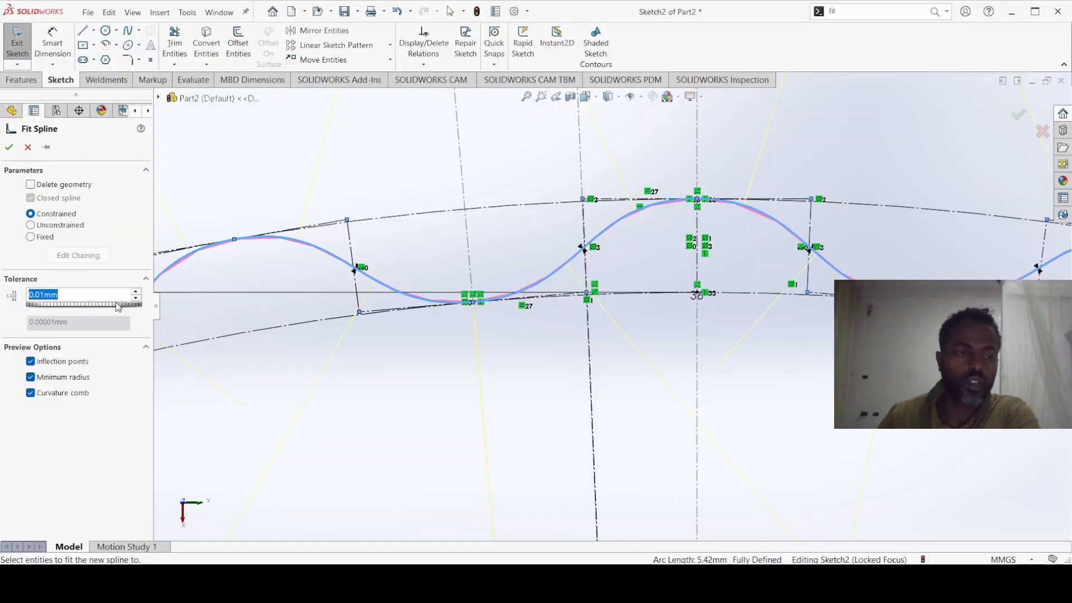
Reduce the Fit Spline tolerance to 0.00001953 mm and create the closed spline along the patterned wavy curve
drag(123, 309, 71, 305)
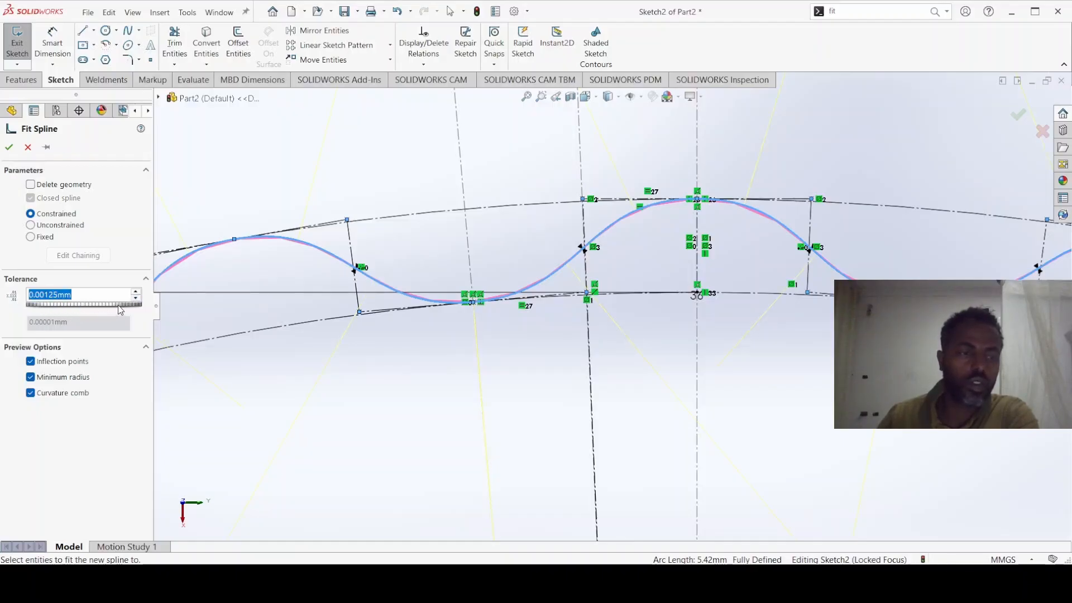
drag(121, 305, 49, 305)
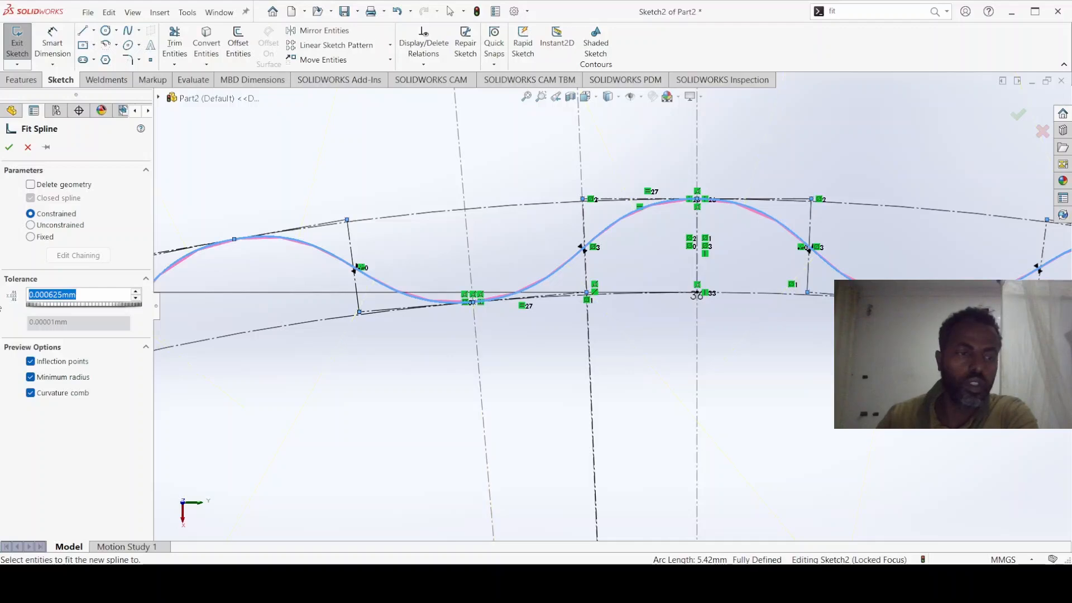
drag(118, 306, 16, 305)
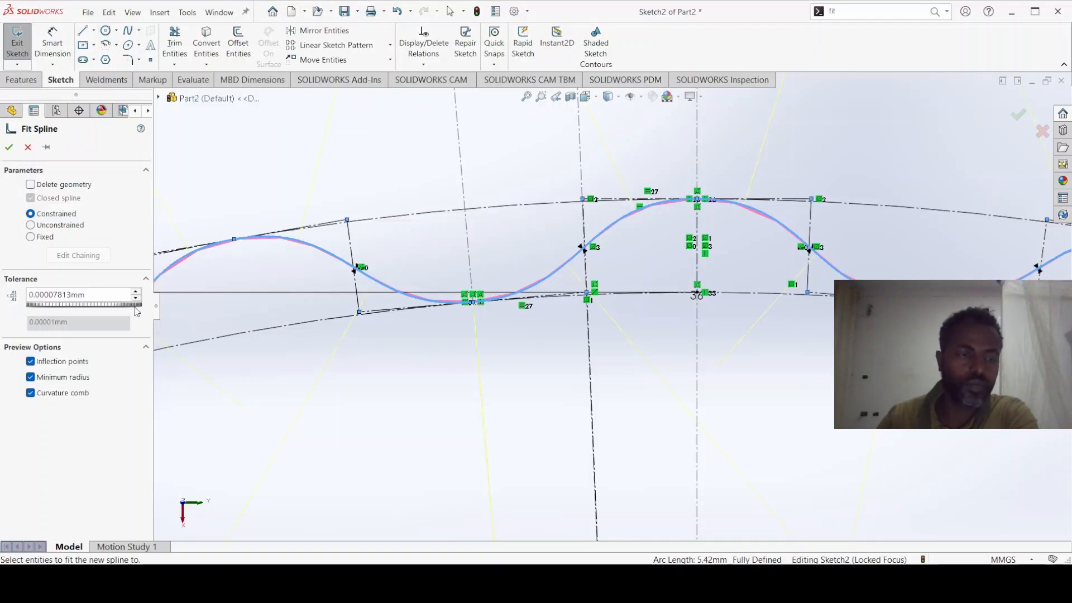
drag(125, 308, 10, 307)
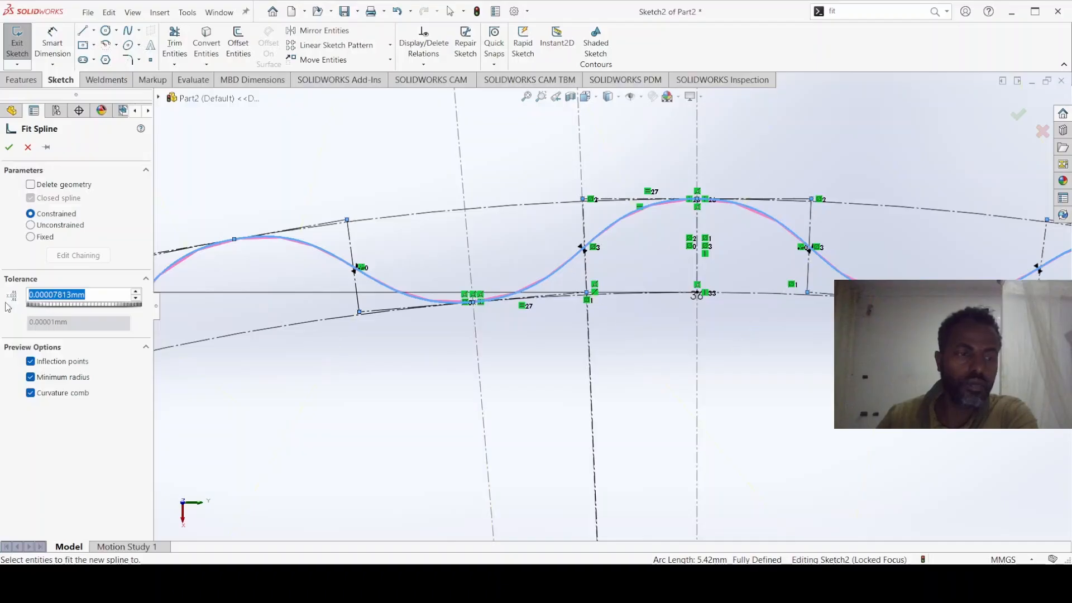
drag(128, 310, 22, 309)
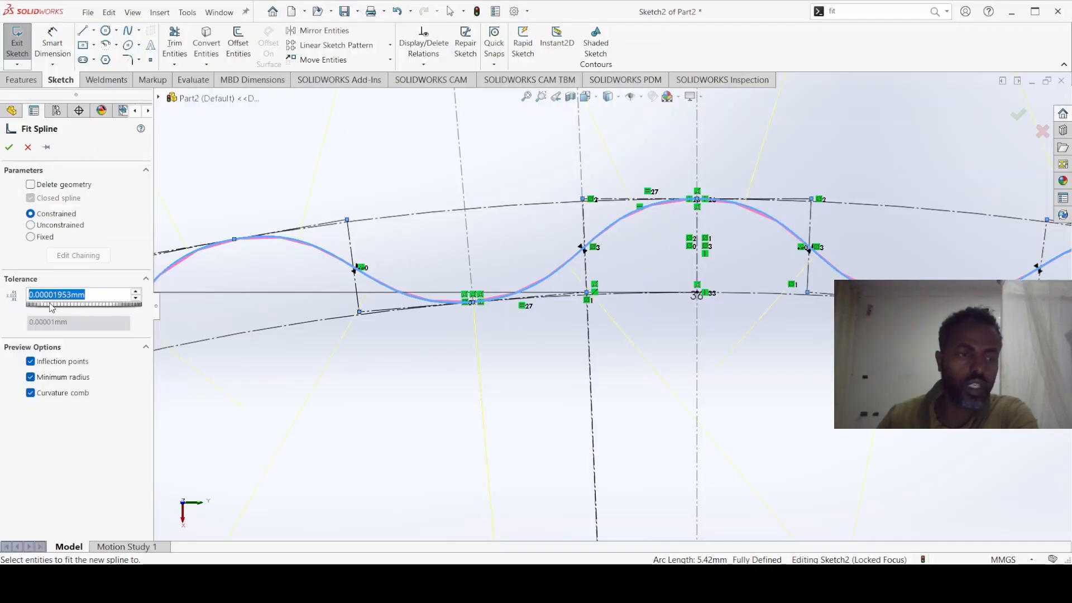
click(9, 149)
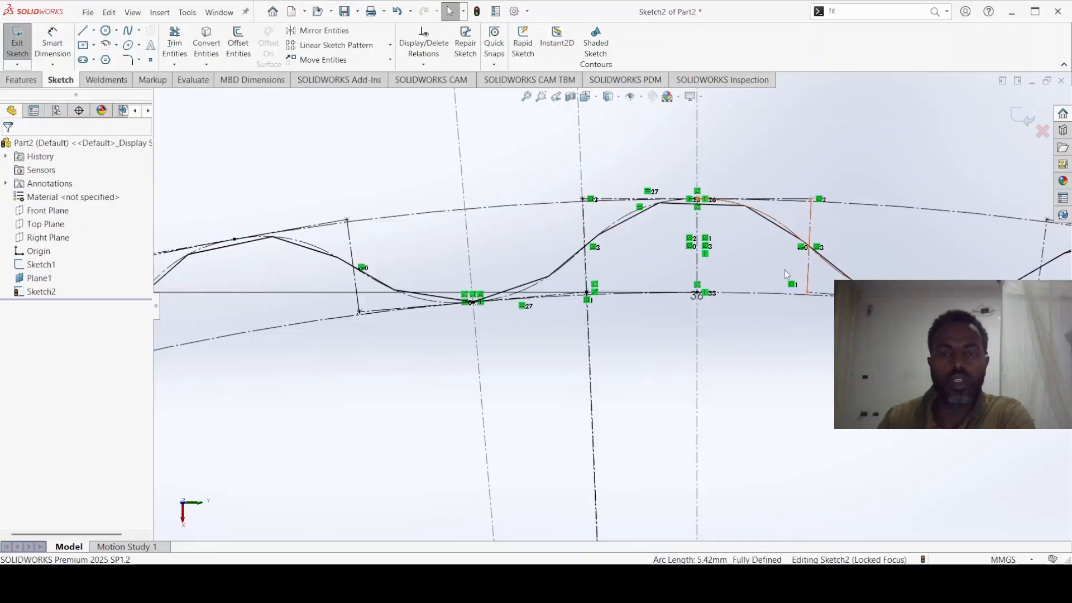
Finish the inner wavy profile sketch and hide Plane1
scroll(652, 287, up, 6)
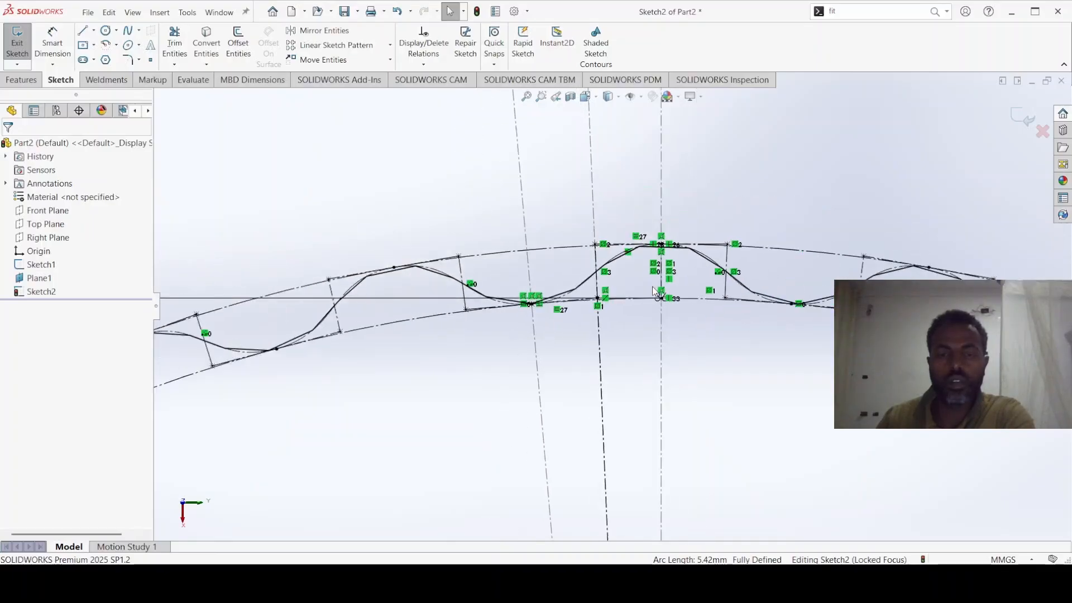
scroll(652, 287, up, 8)
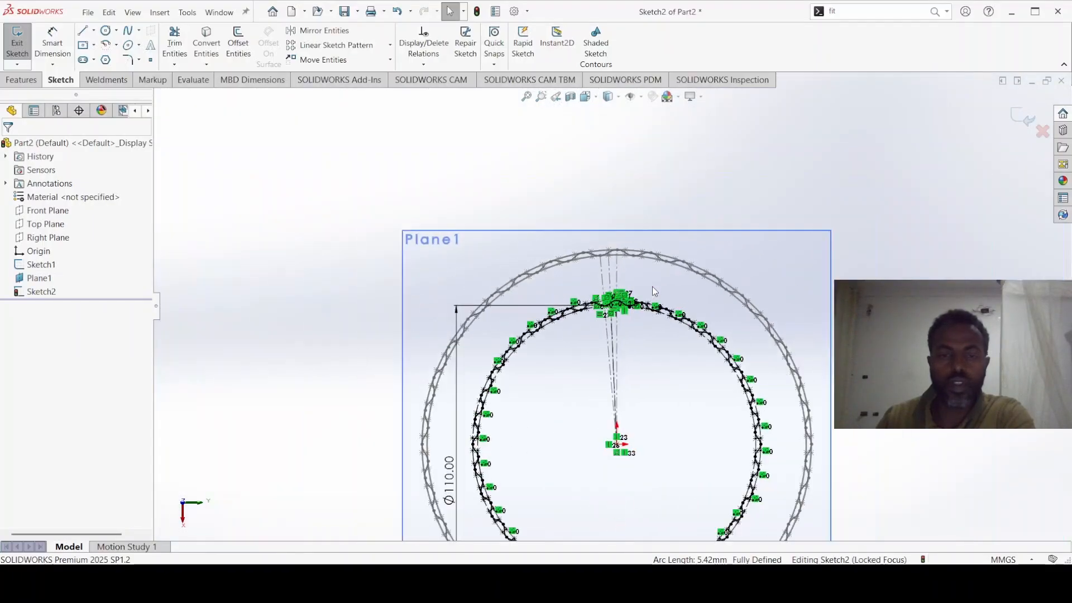
click(1023, 116)
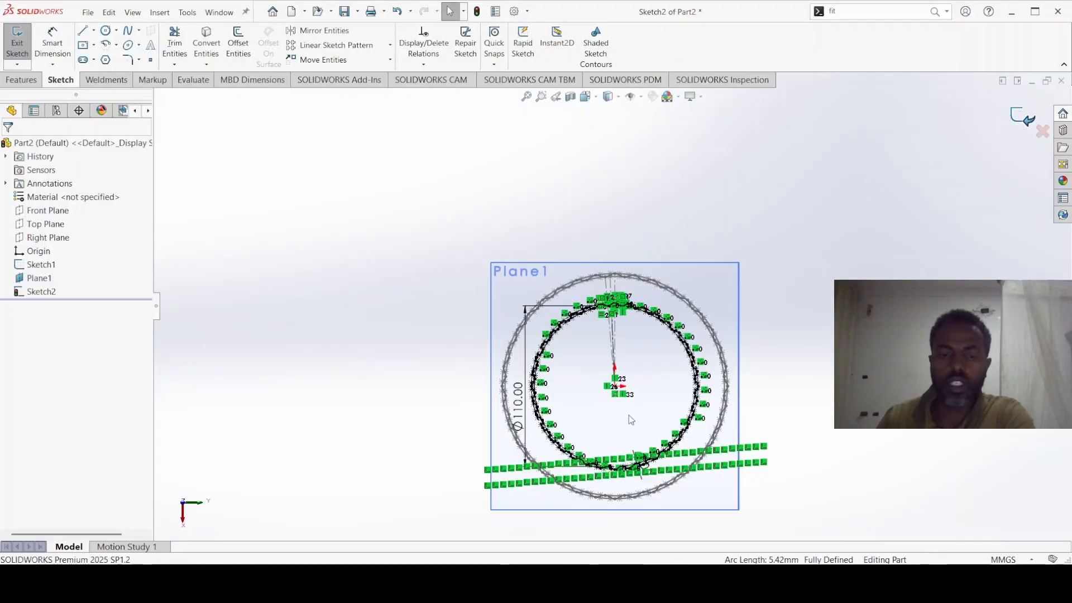
click(719, 275)
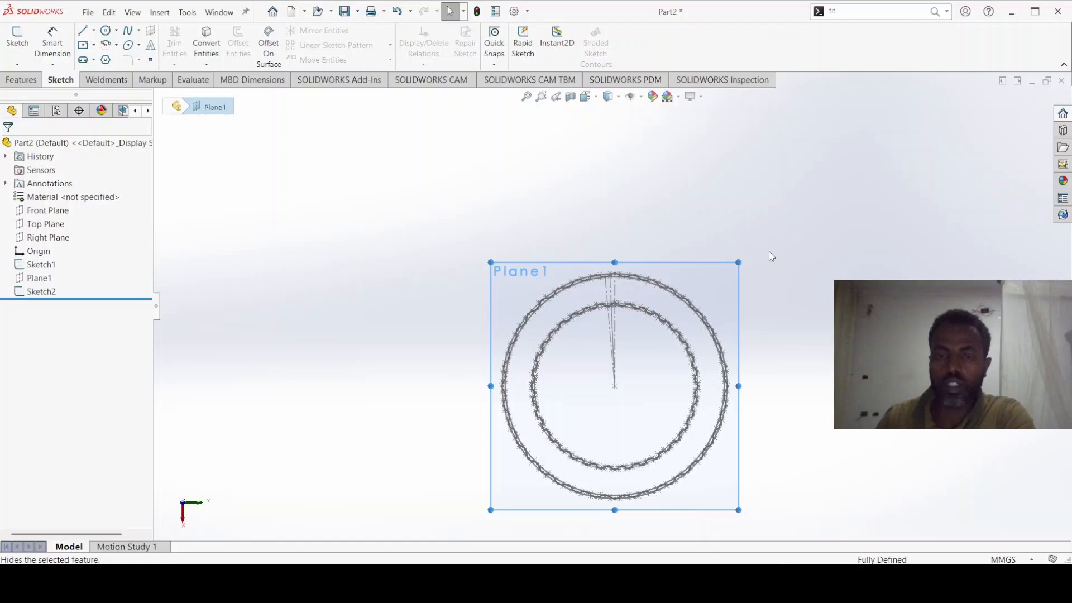
click(626, 427)
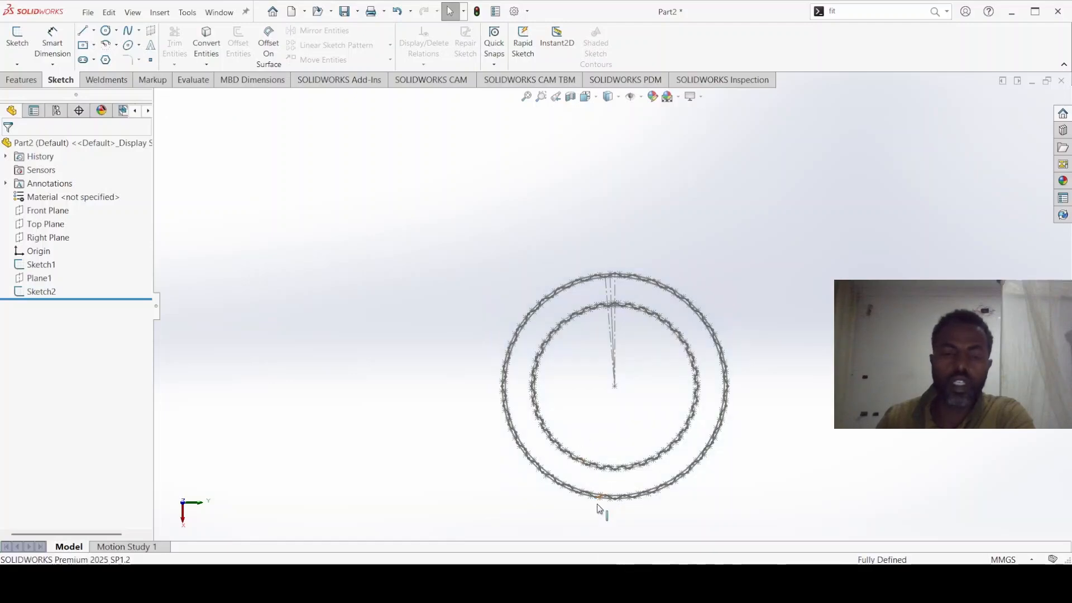
Try a Lofted Boss/Base with the outer wavy sketch as first profile and the inner wavy sketch as second
scroll(597, 503, down, 8)
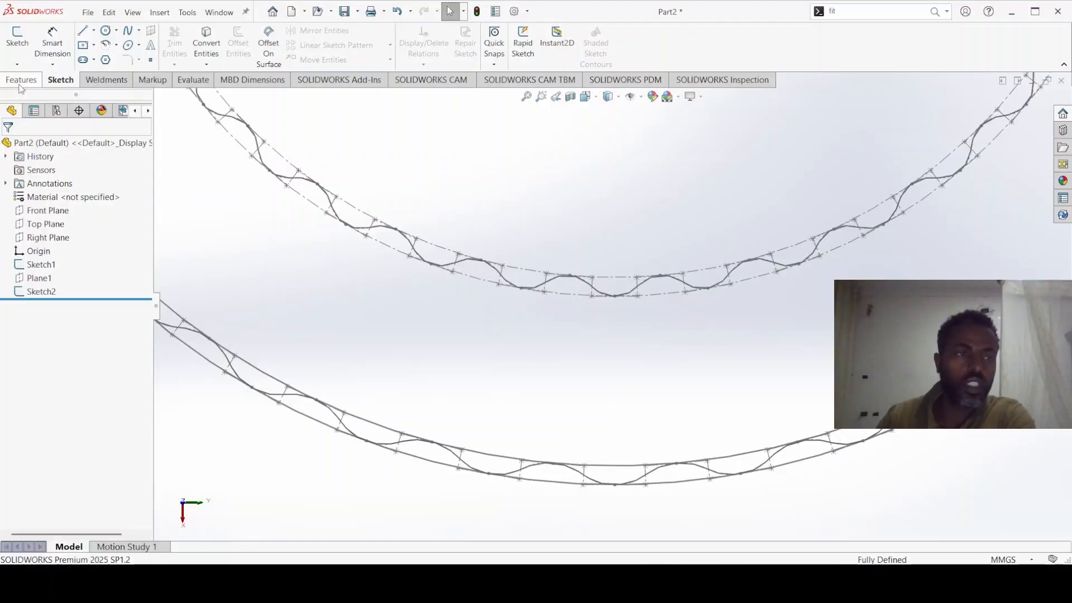
click(21, 81)
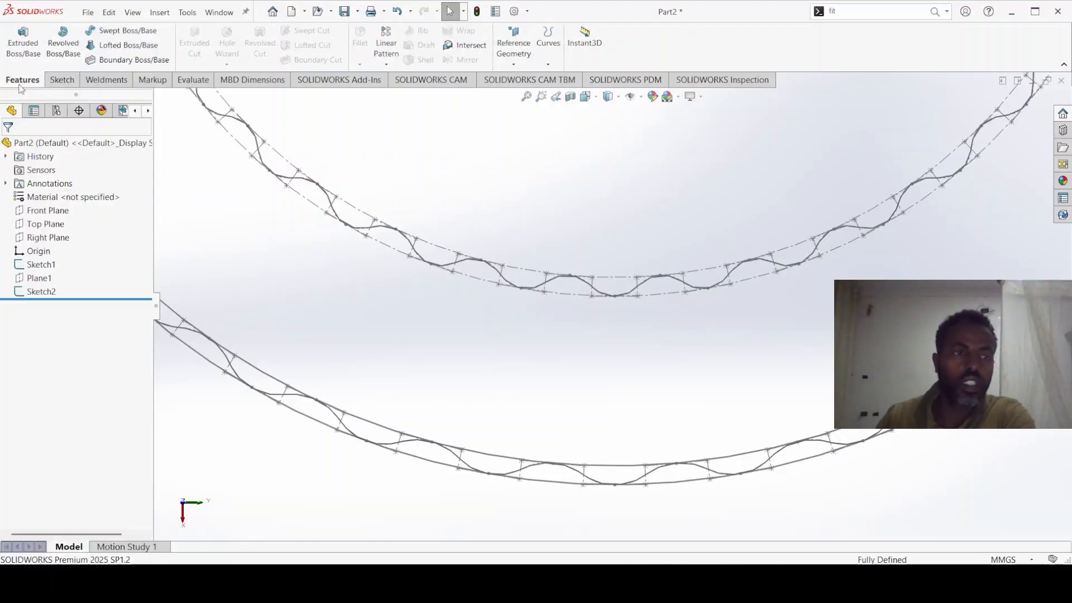
click(114, 47)
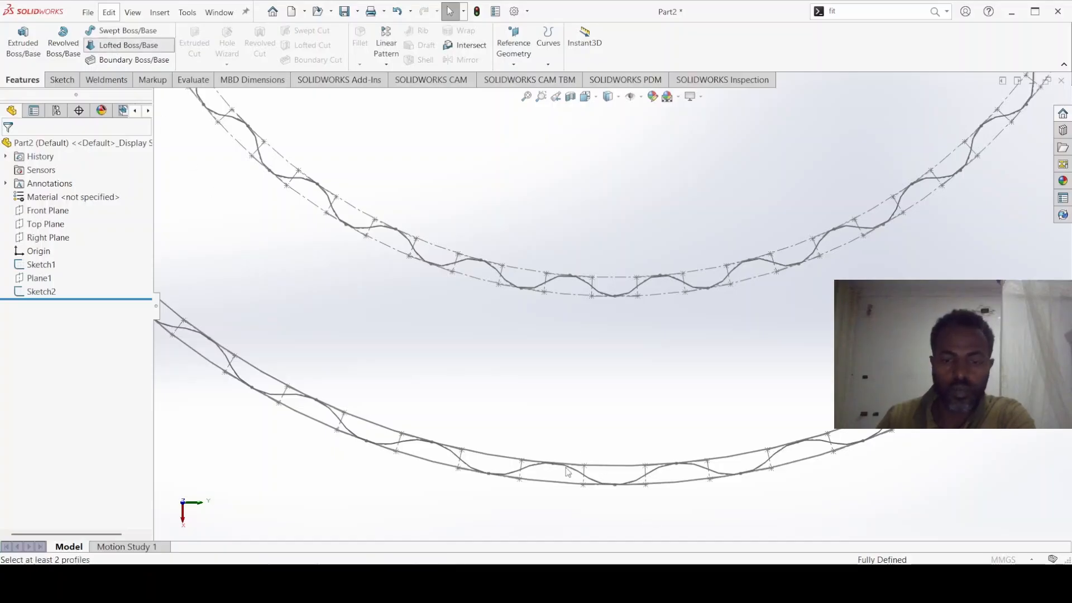
scroll(564, 472, down, 5)
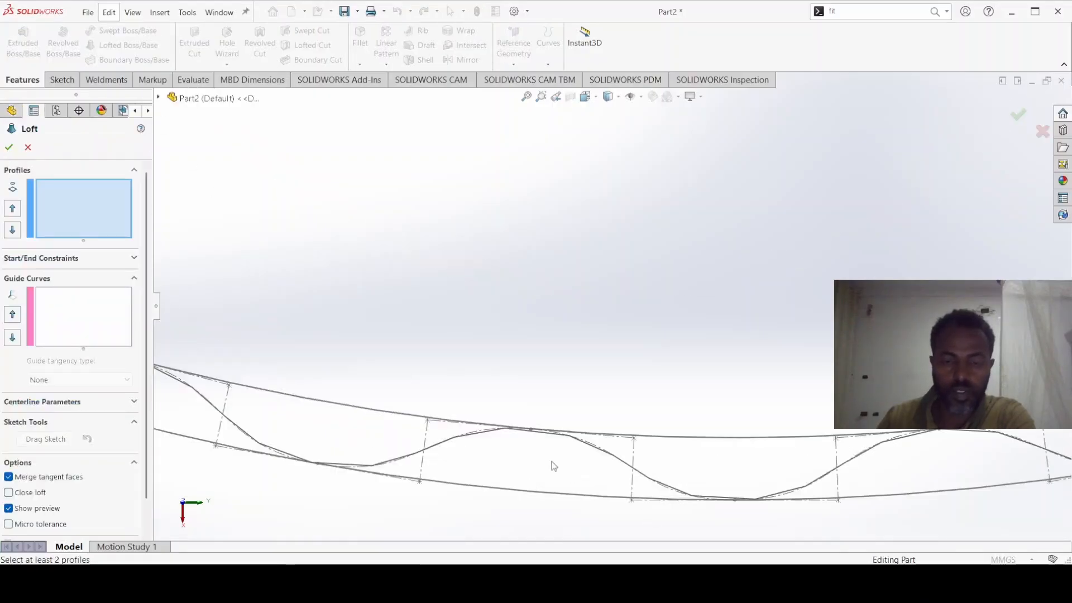
scroll(732, 506, down, 3)
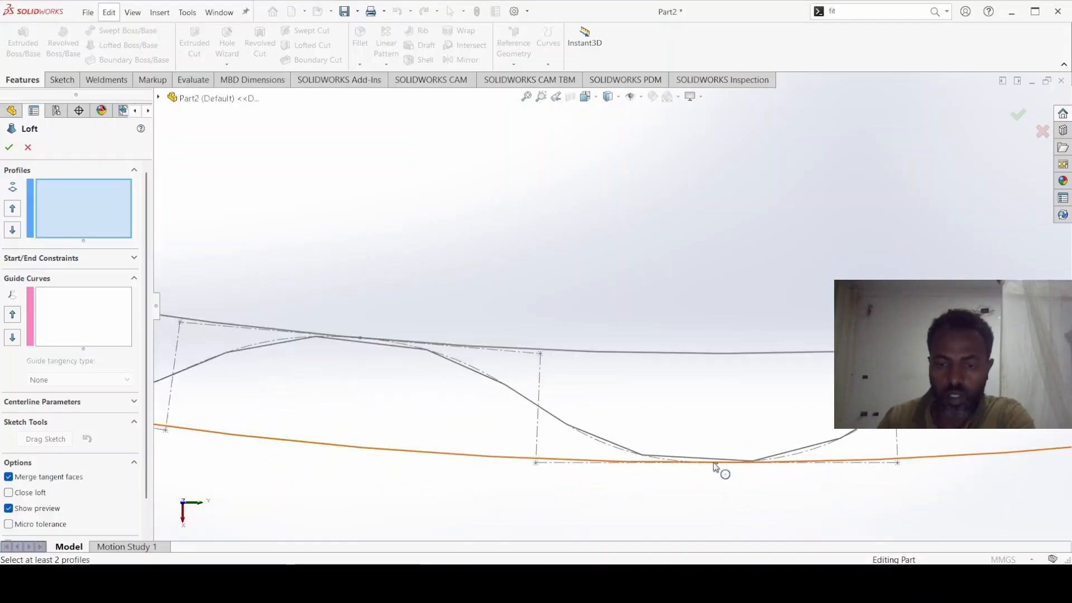
click(721, 464)
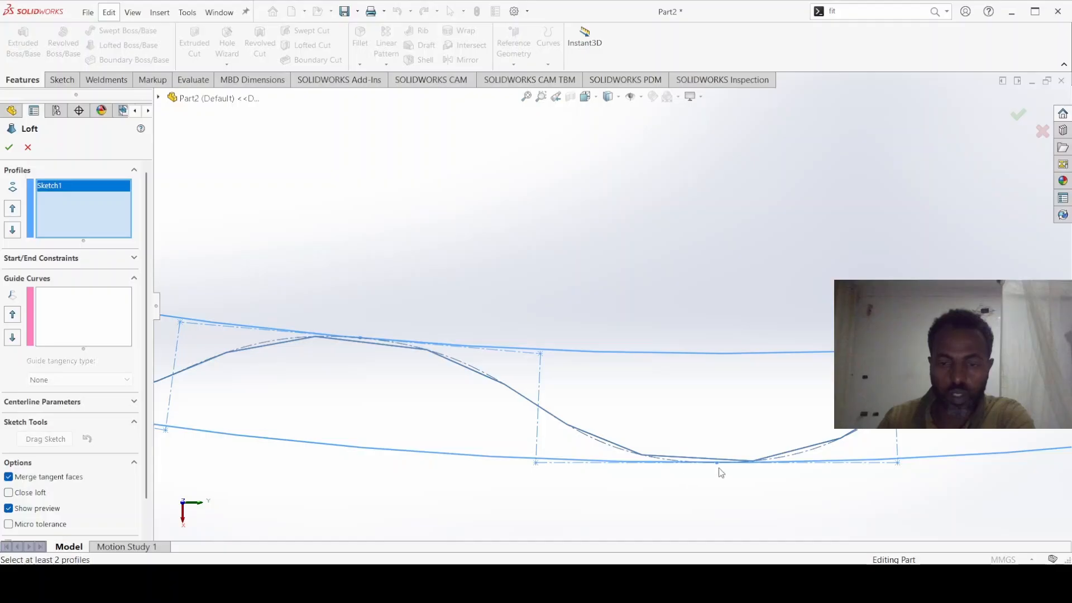
click(717, 466)
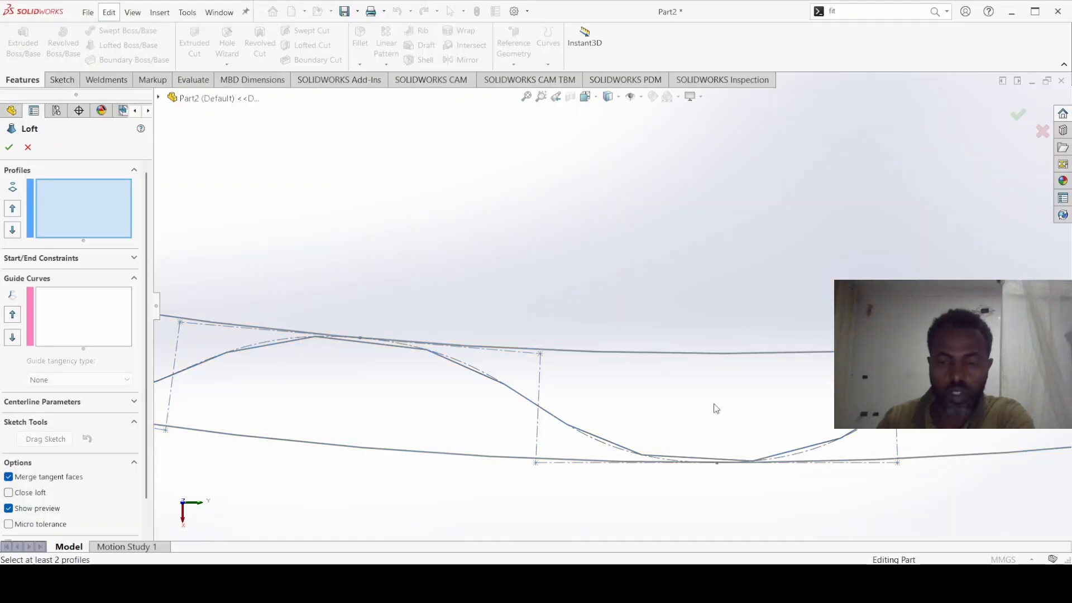
click(717, 465)
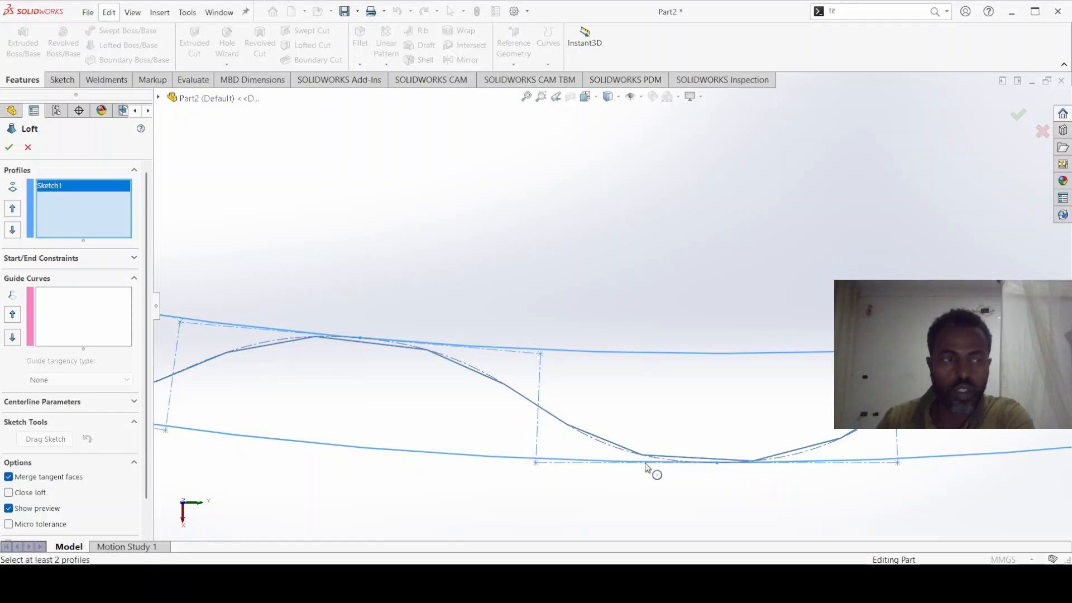
scroll(645, 467, up, 9)
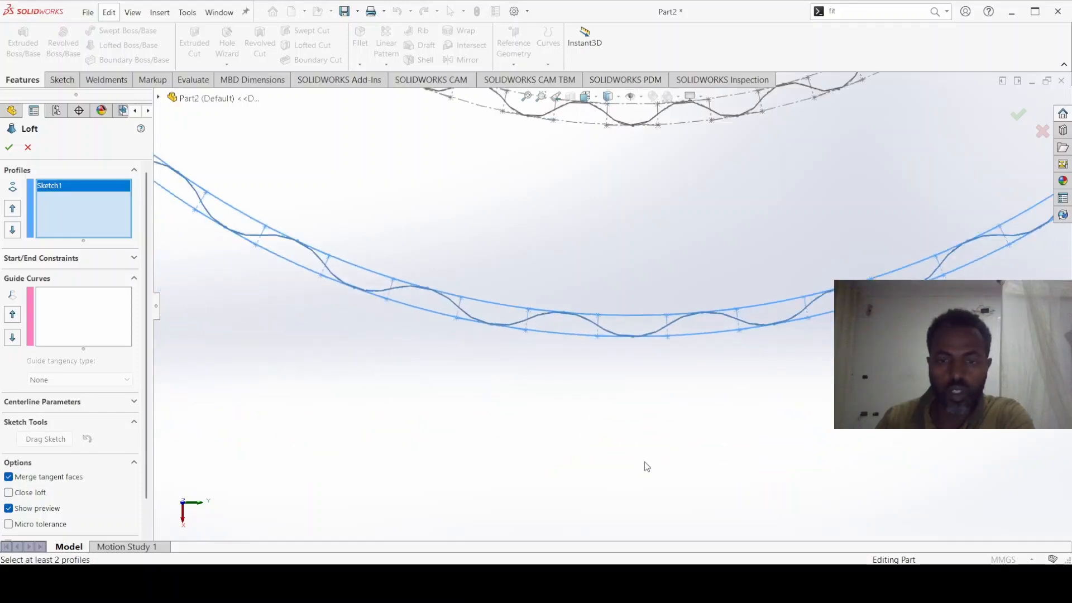
scroll(647, 466, up, 3)
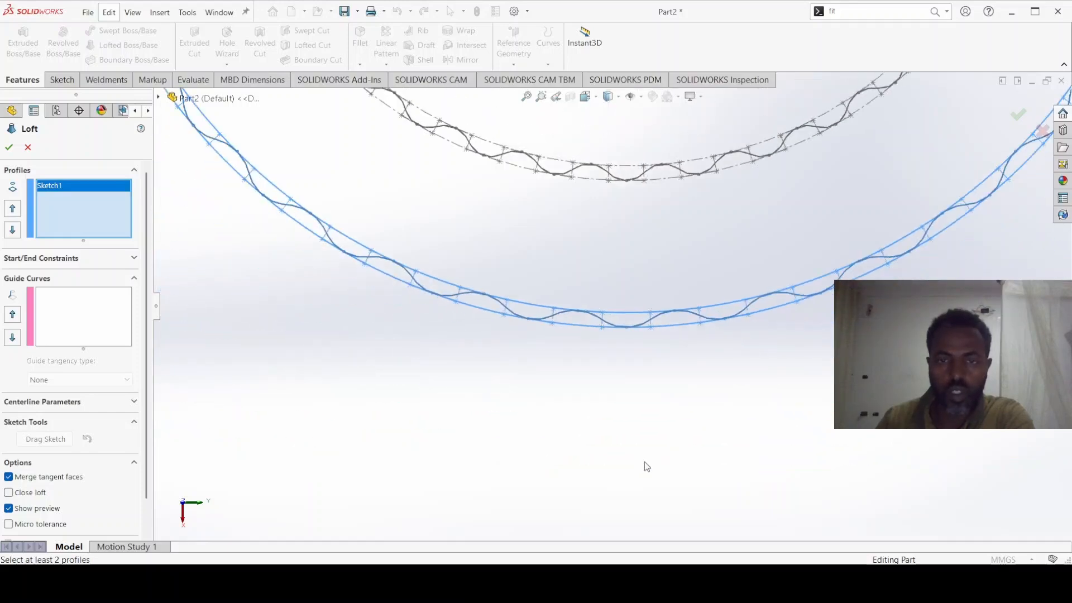
click(626, 181)
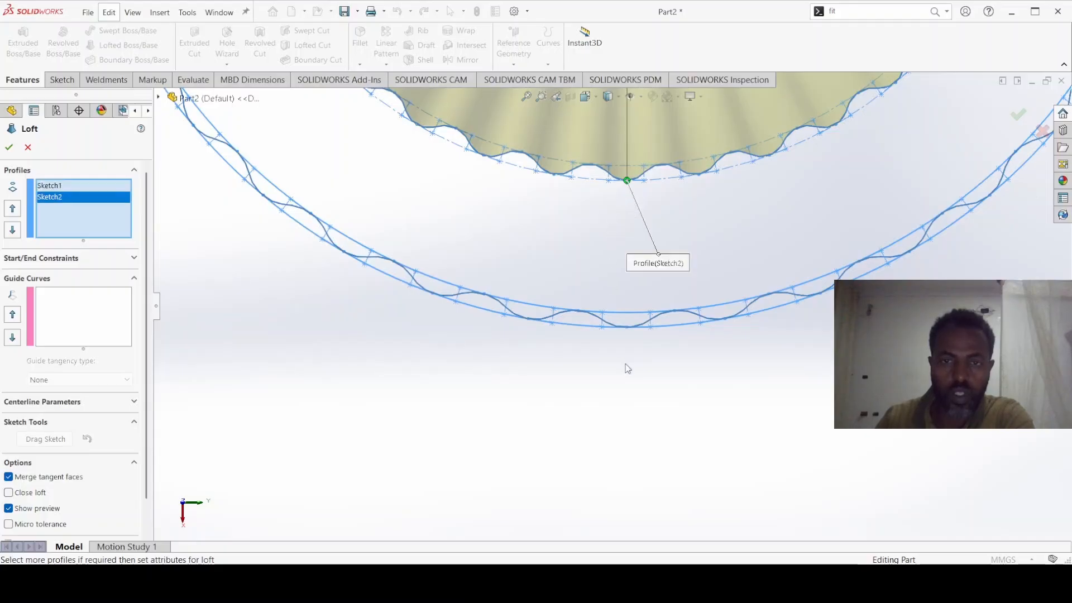
Remove Sketch1 from the loft profiles and try reselecting it after Sketch2 at the outer wave's lowest point
scroll(625, 364, up, 3)
scroll(627, 369, up, 3)
scroll(627, 369, up, 2)
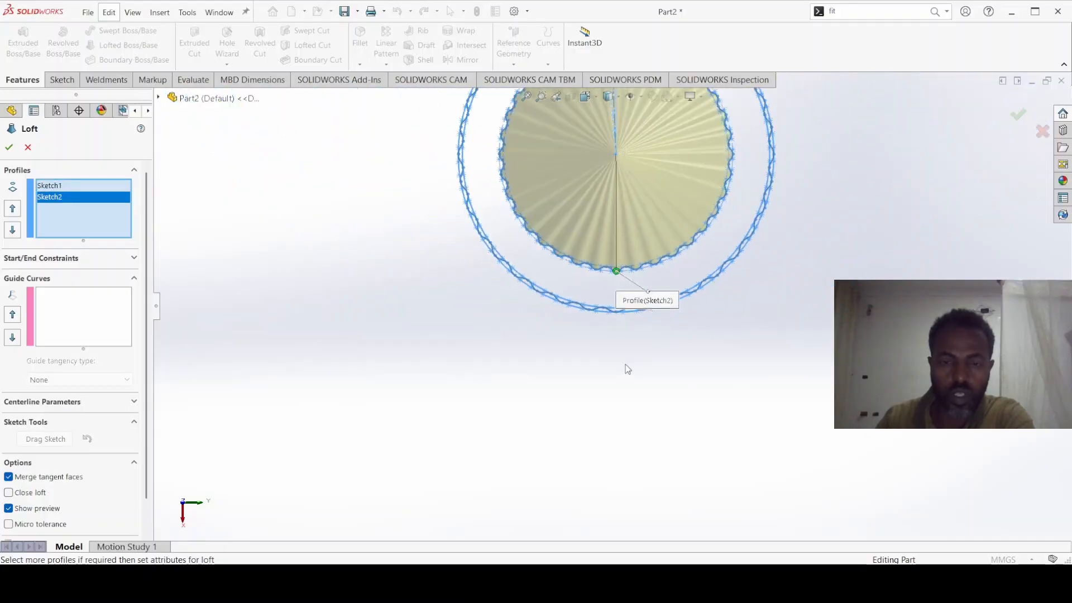
click(58, 185)
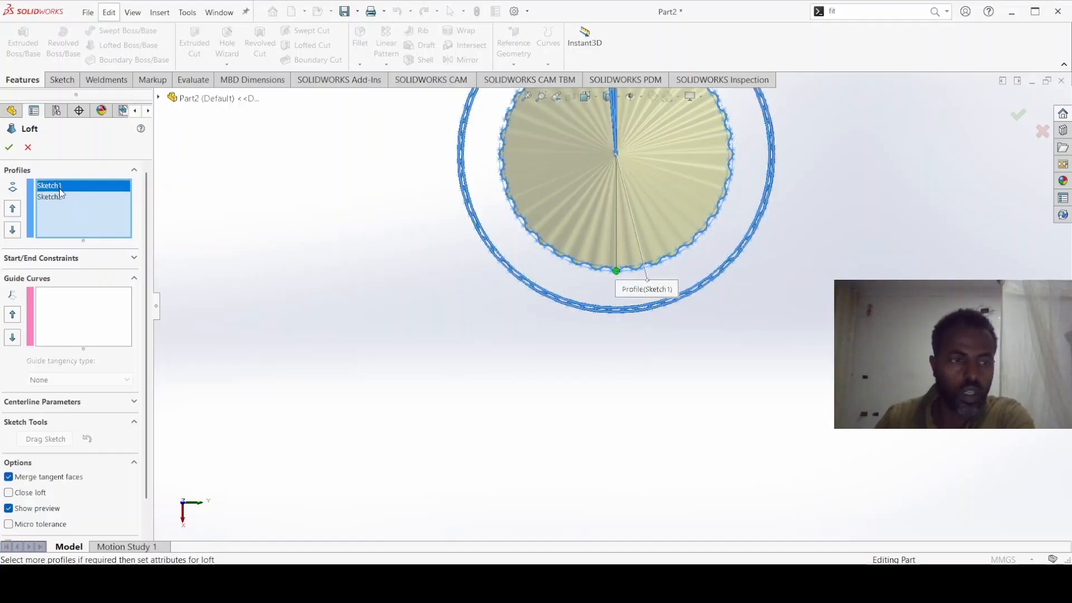
key(Delete)
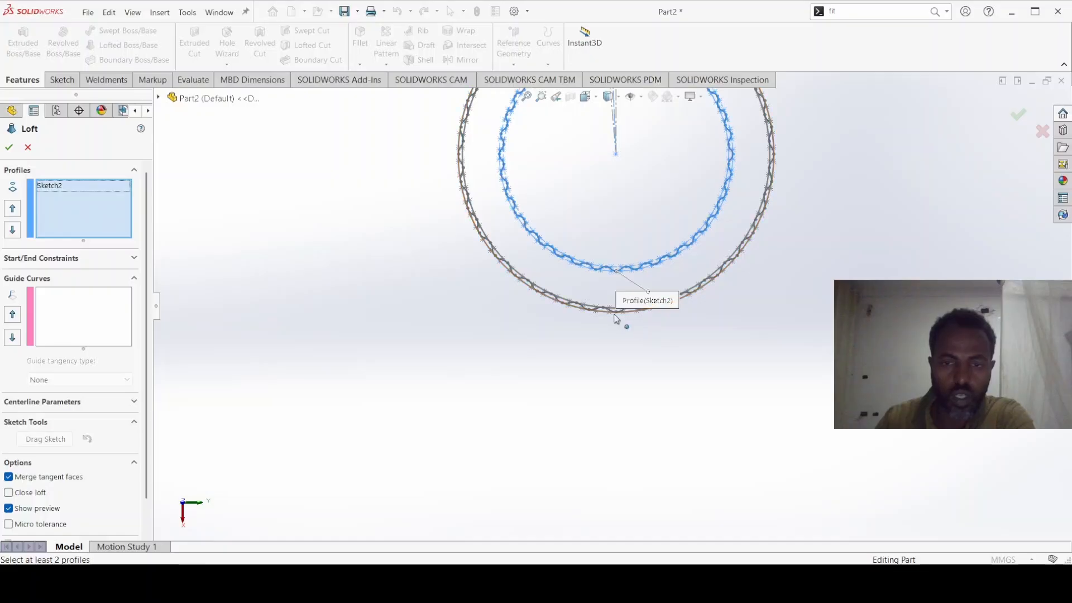
scroll(616, 318, down, 3)
scroll(625, 287, down, 3)
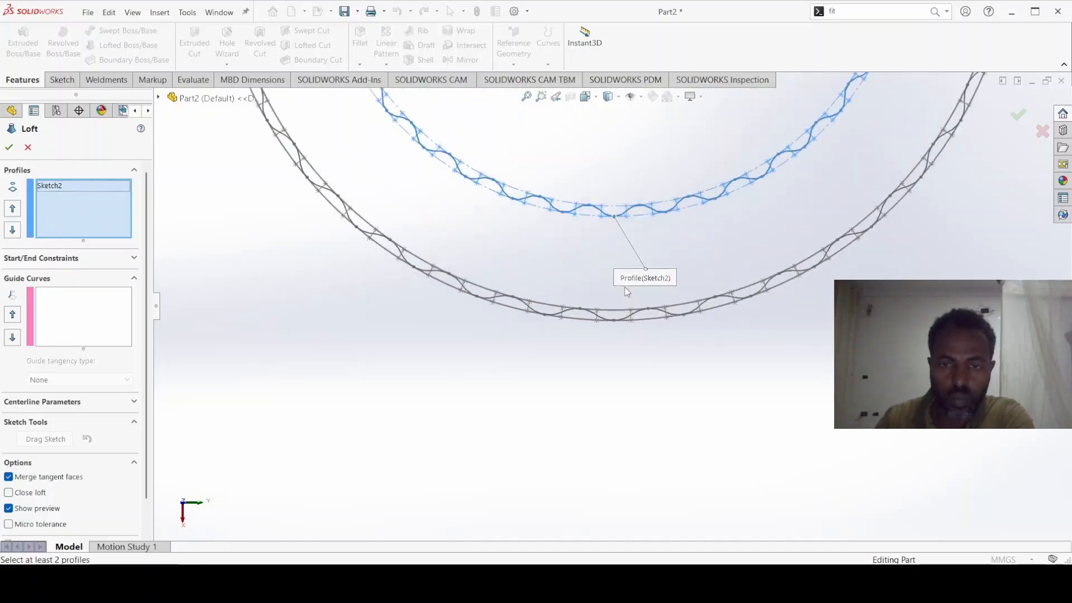
click(611, 330)
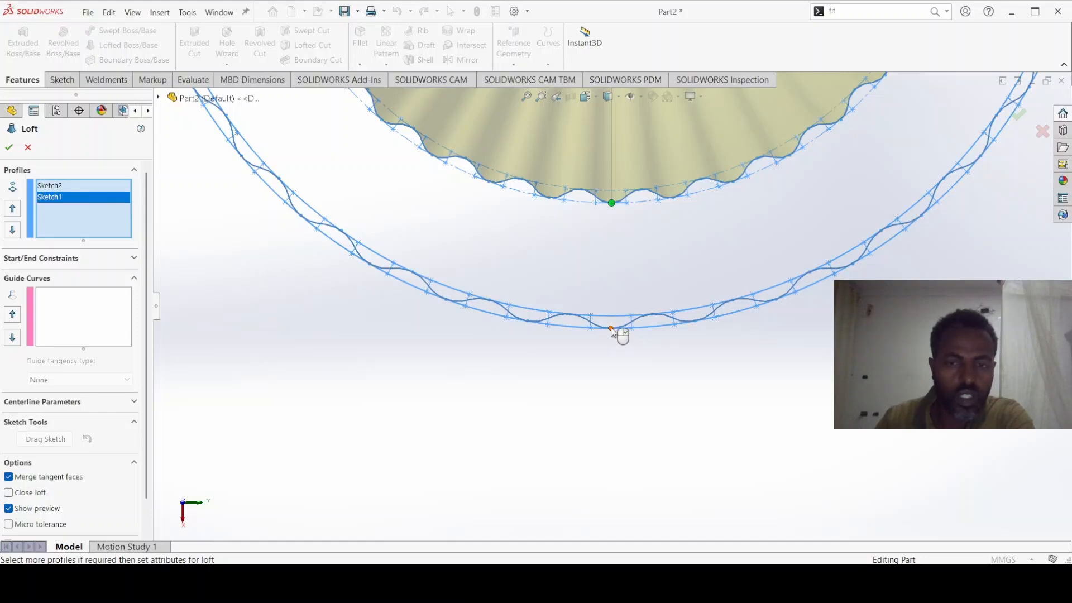
click(610, 331)
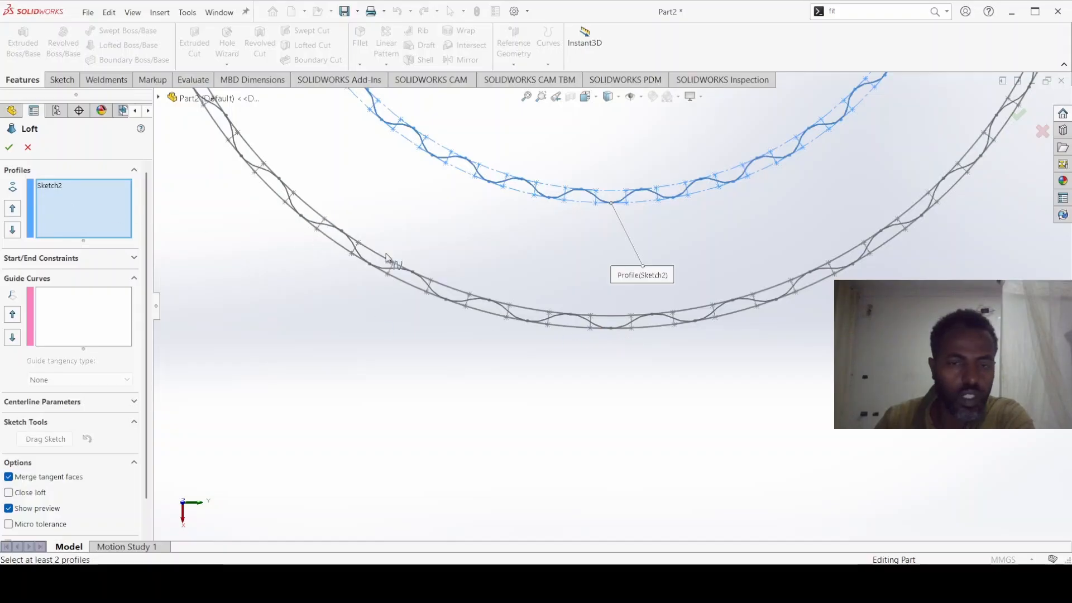
click(611, 331)
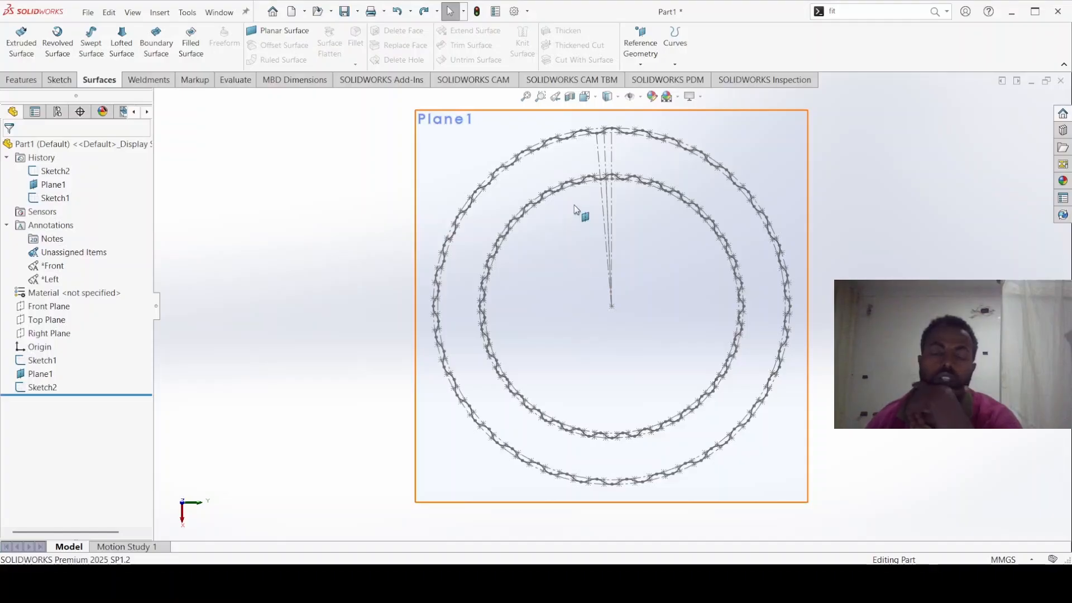
Create a lofted surface from the inner wavy Sketch2 to the outer wavy Sketch1, picking both profiles at their matching wave troughs
scroll(574, 205, down, 1)
scroll(613, 202, down, 2)
scroll(613, 202, down, 3)
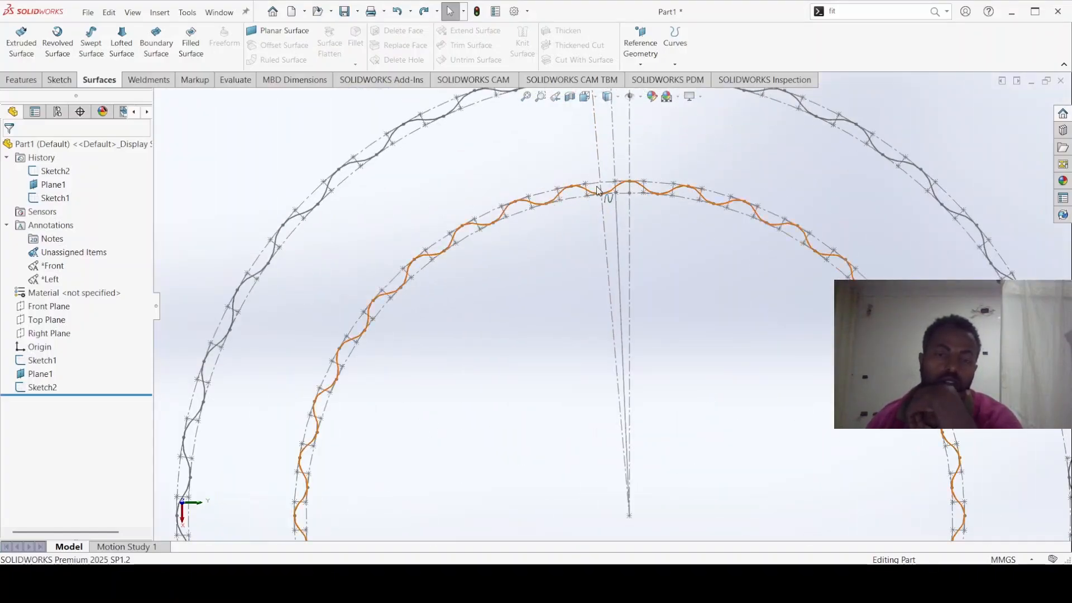
scroll(609, 235, up, 3)
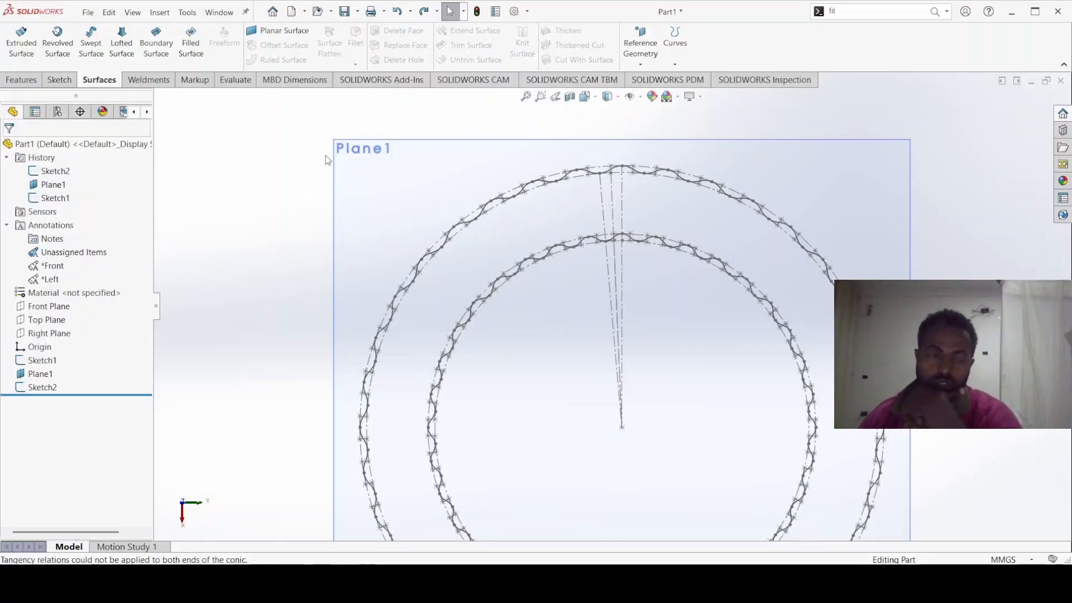
click(127, 43)
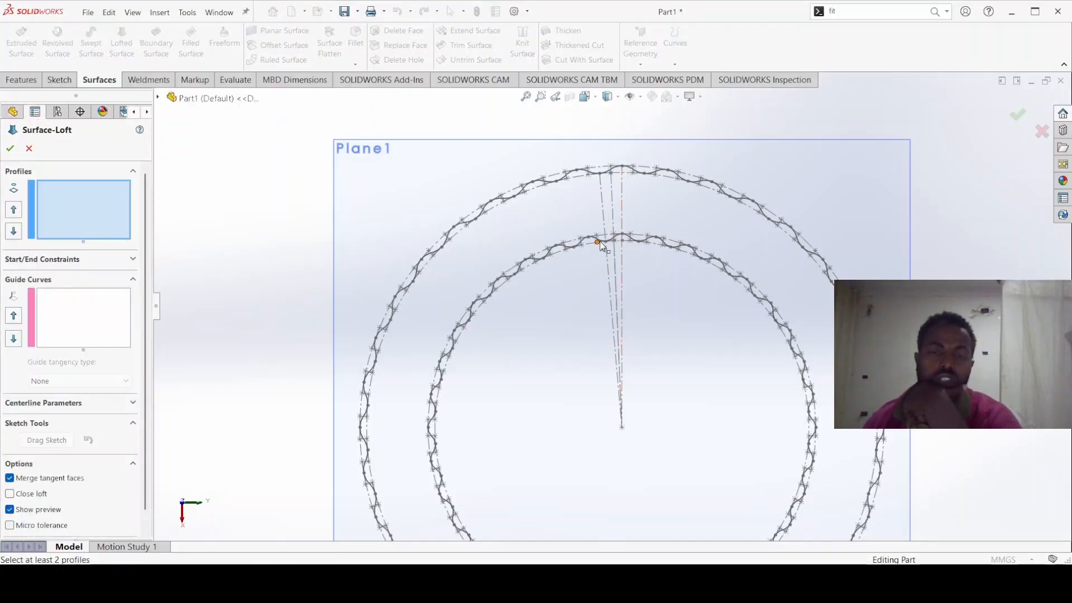
scroll(597, 243, down, 6)
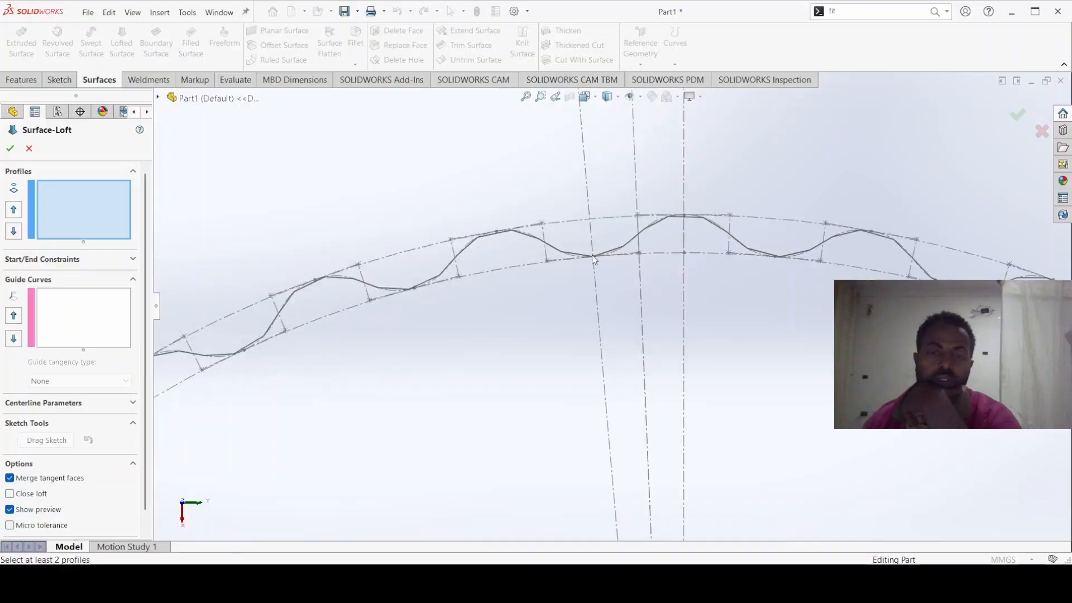
scroll(592, 254, down, 4)
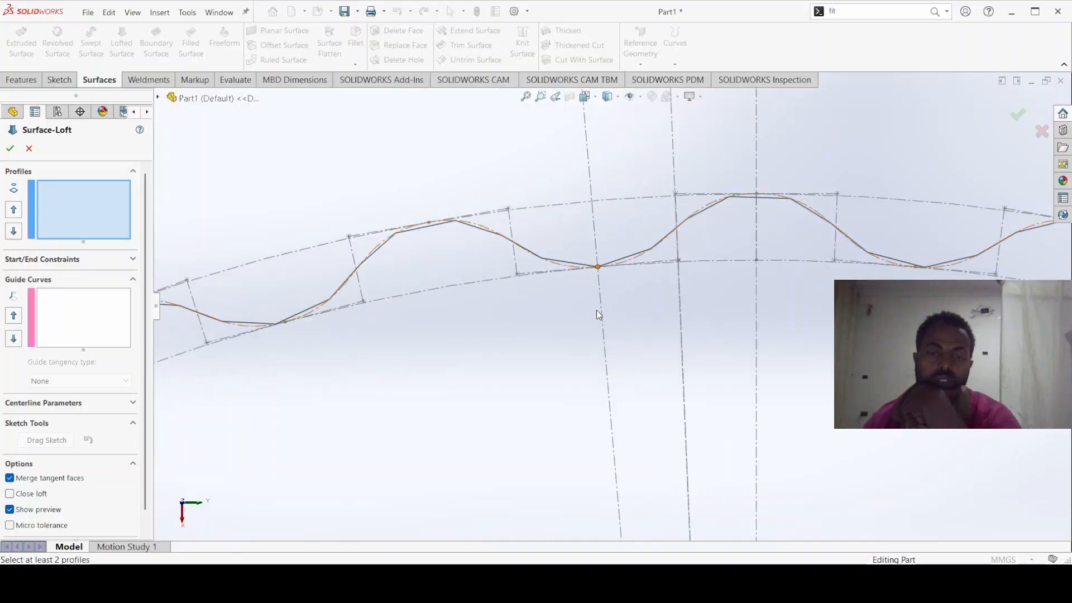
click(598, 266)
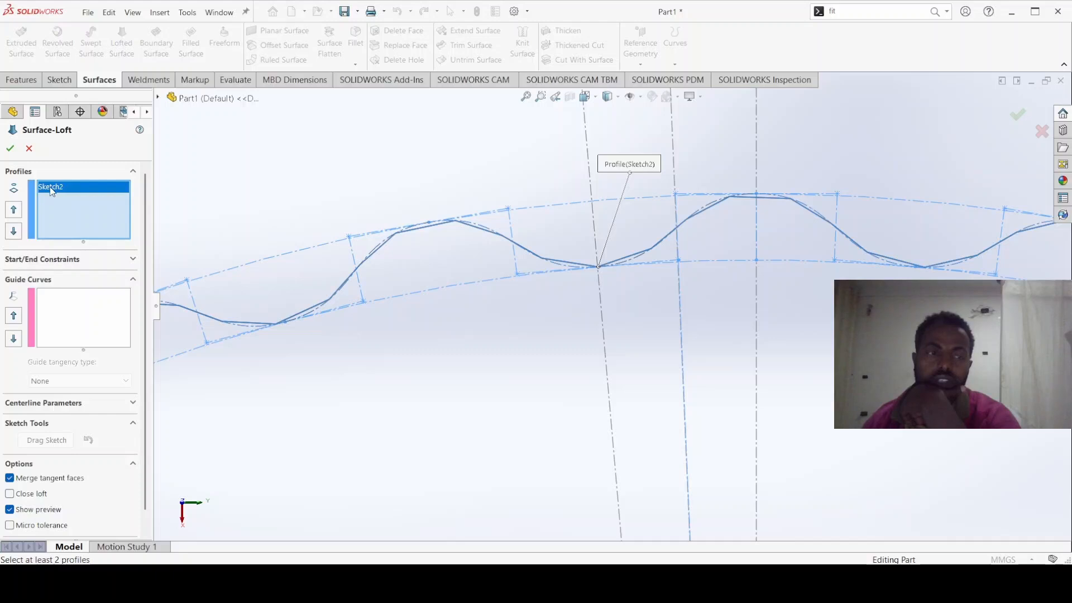
scroll(659, 333, up, 5)
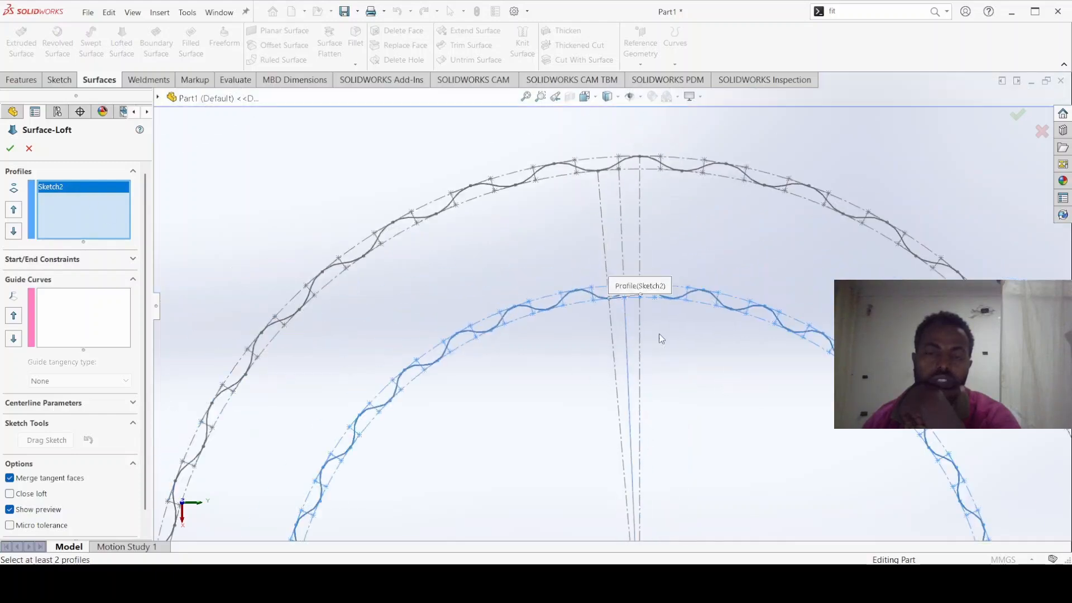
click(598, 171)
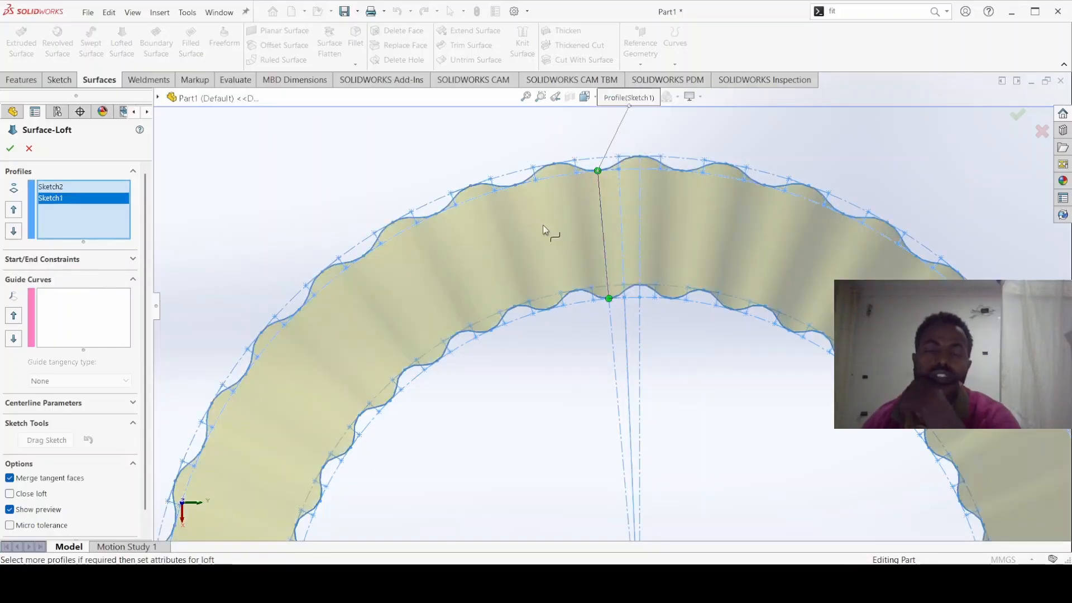
scroll(634, 337, up, 3)
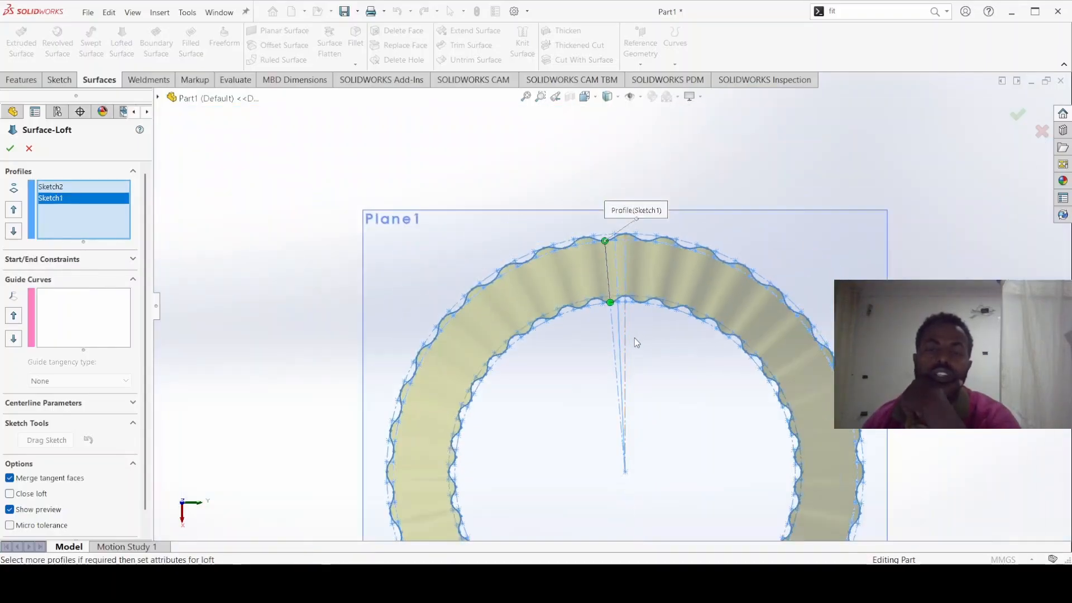
click(10, 149)
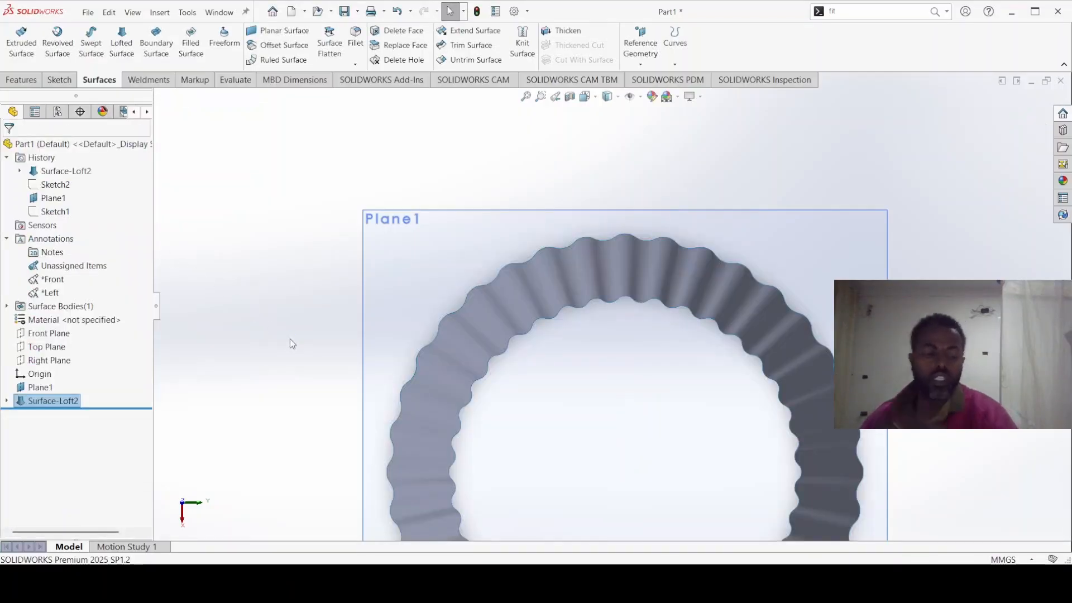
Start a sketch on the Top Plane and draw a nearly horizontal line about 106 mm long from the origin past the outer wavy edge
key(ctrl+7)
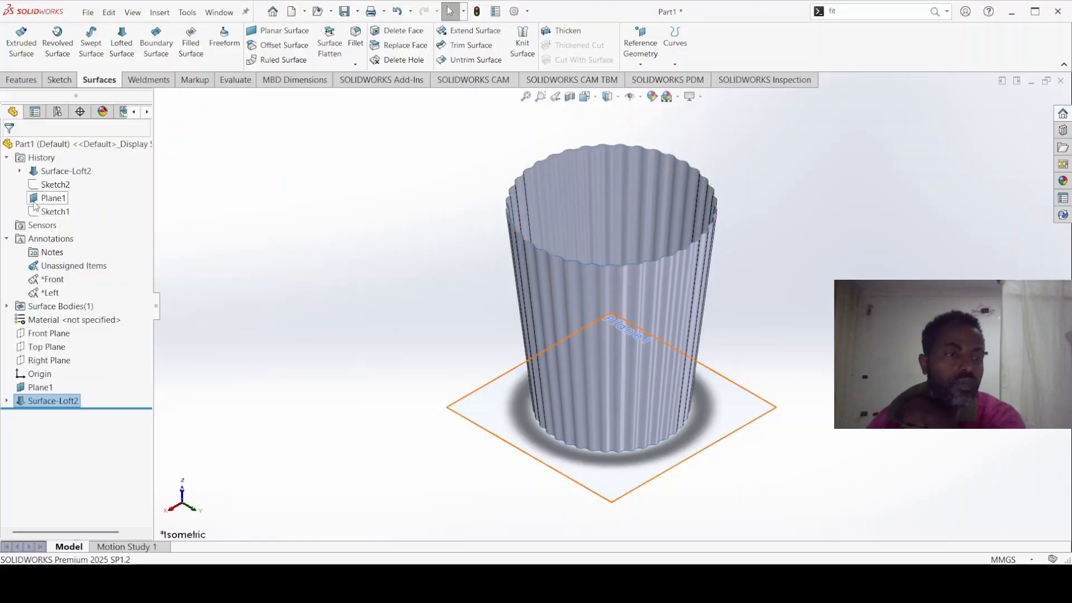
click(7, 159)
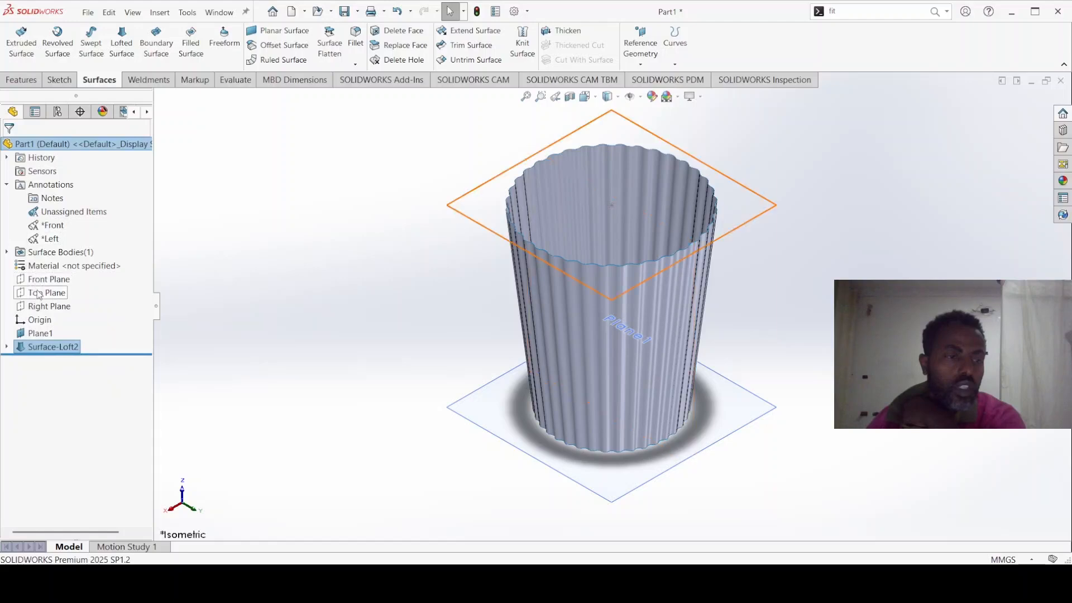
click(39, 294)
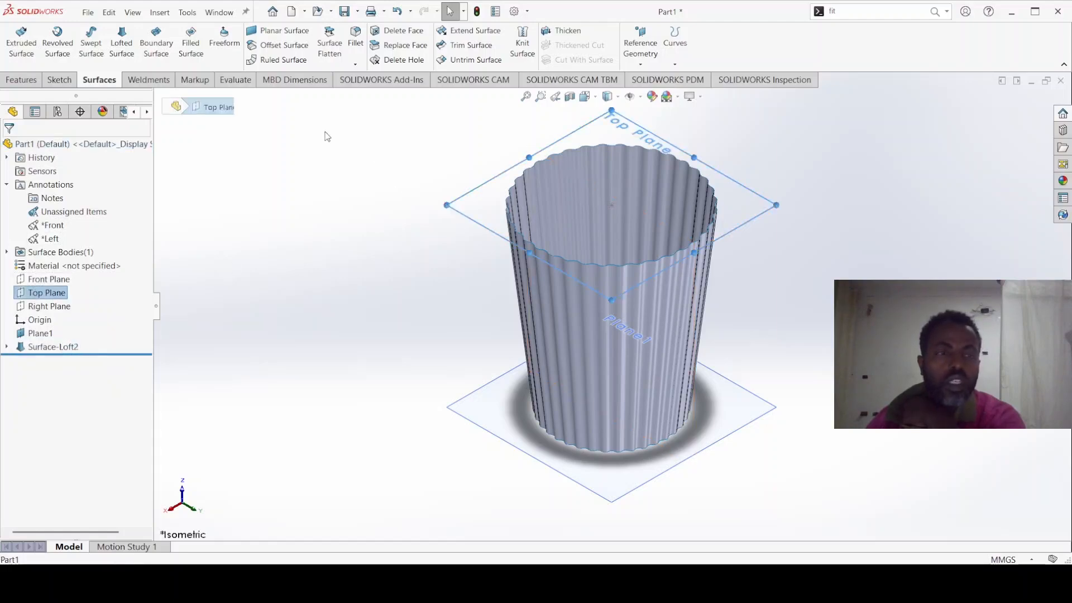
click(38, 294)
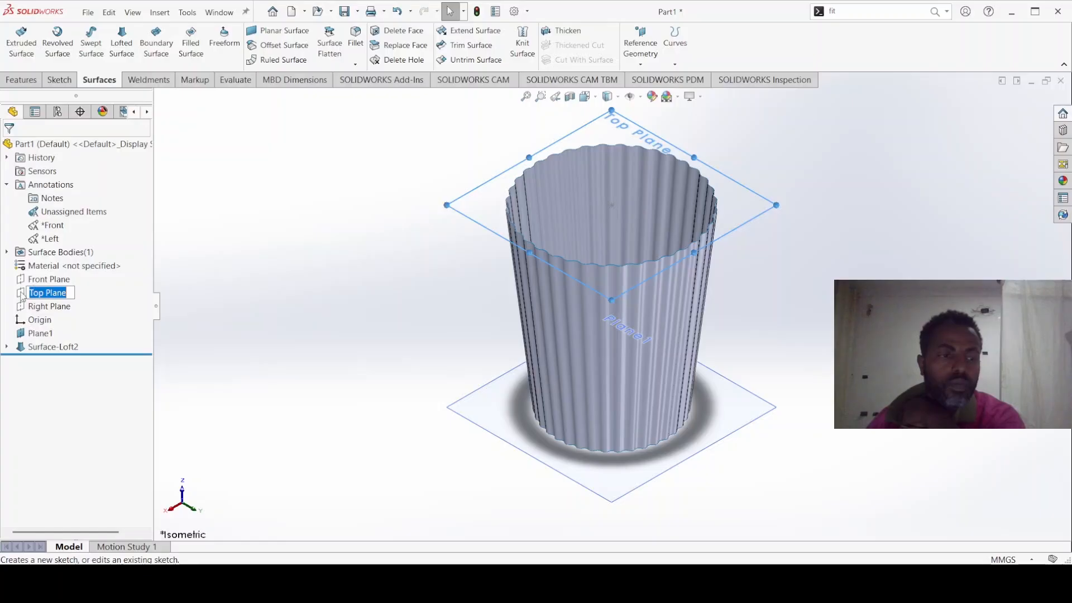
click(22, 295)
click(34, 274)
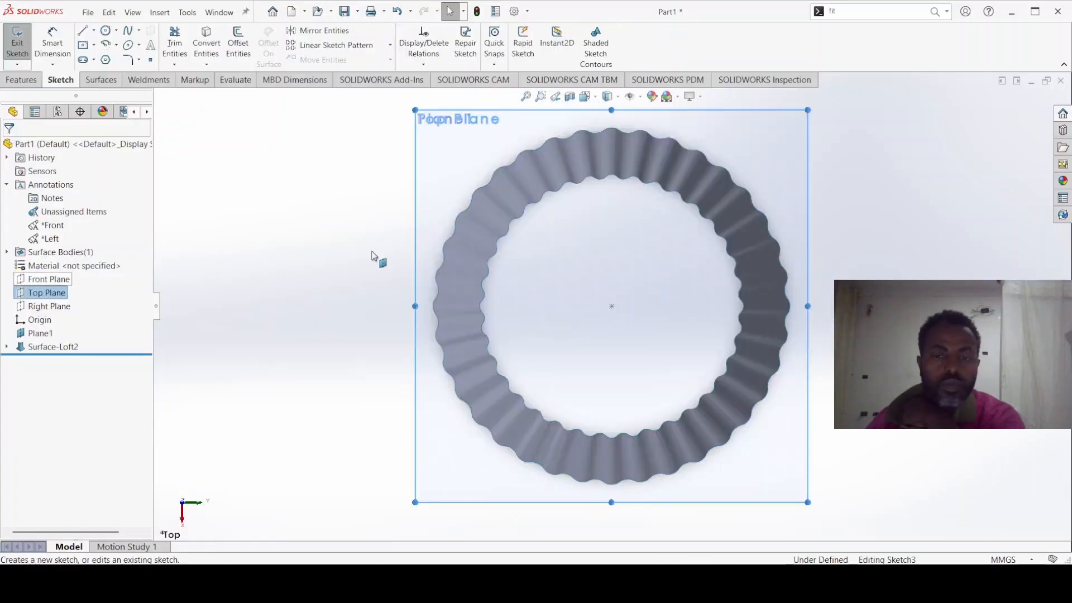
click(83, 32)
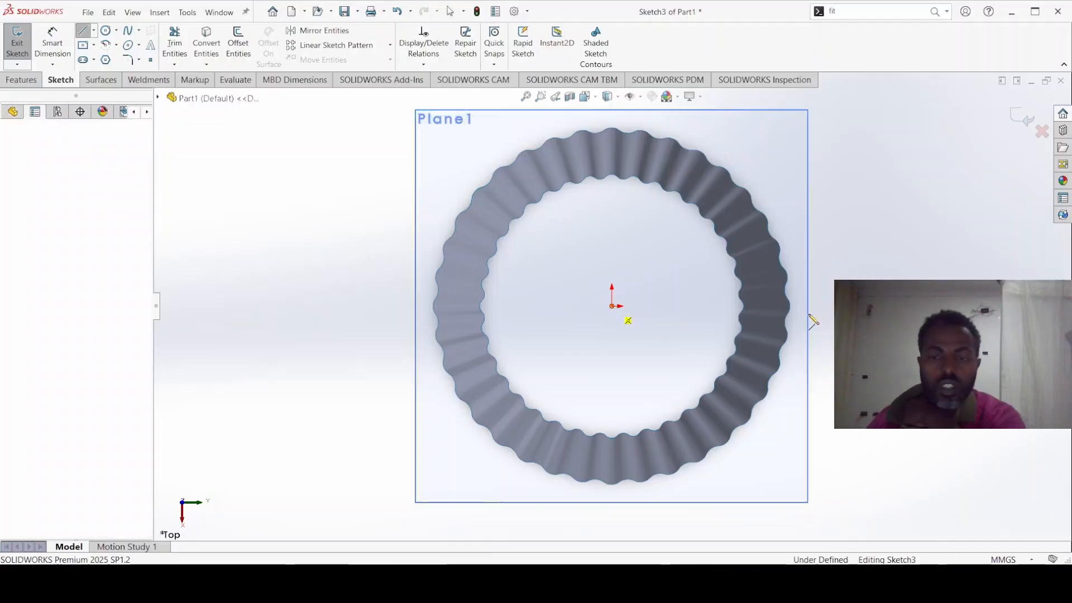
click(613, 306)
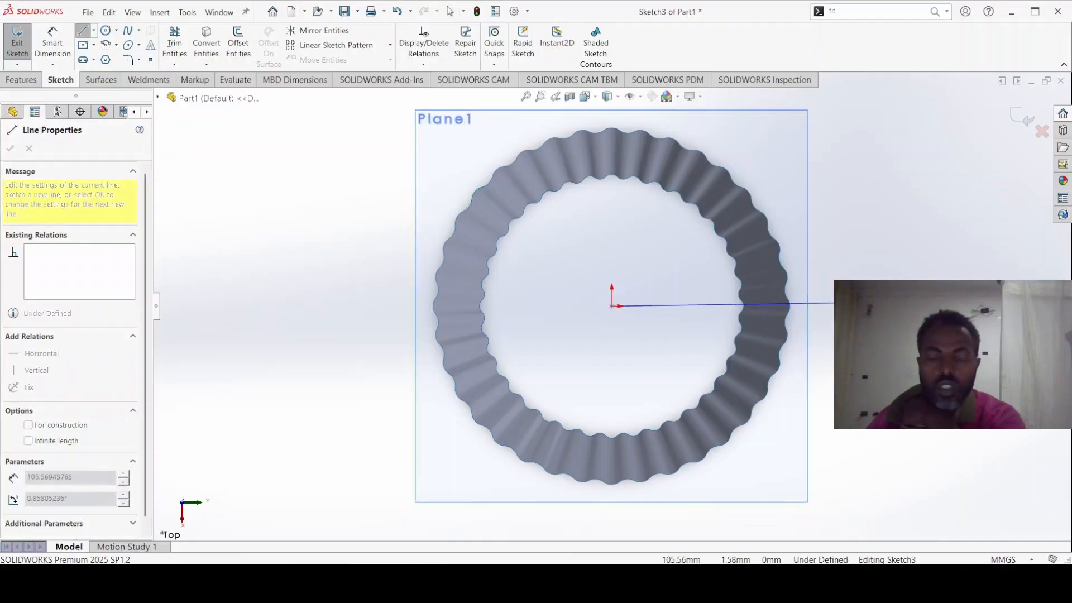
click(853, 302)
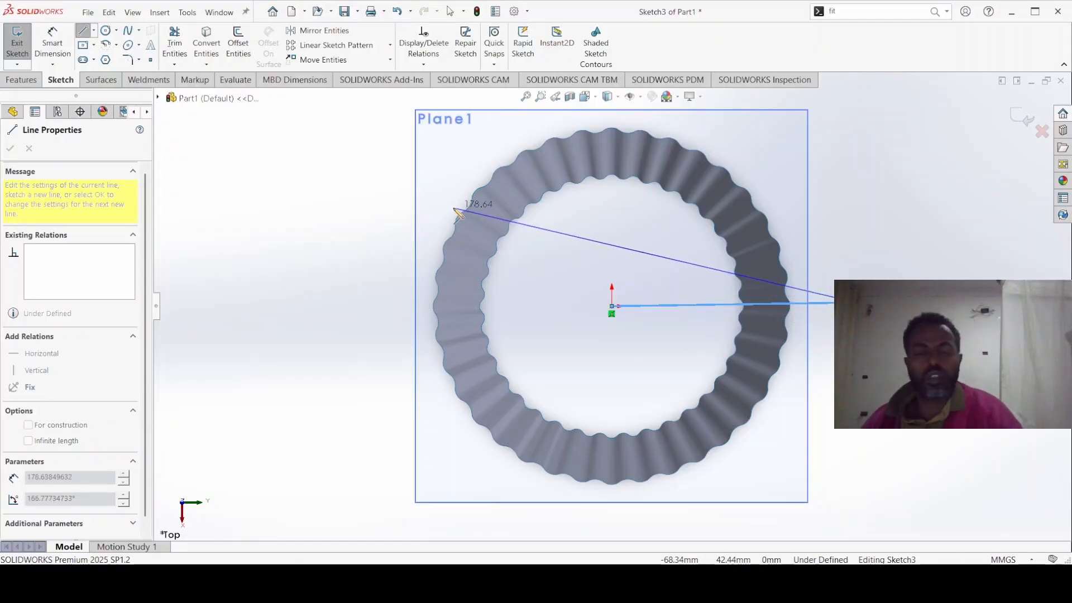
key(Escape)
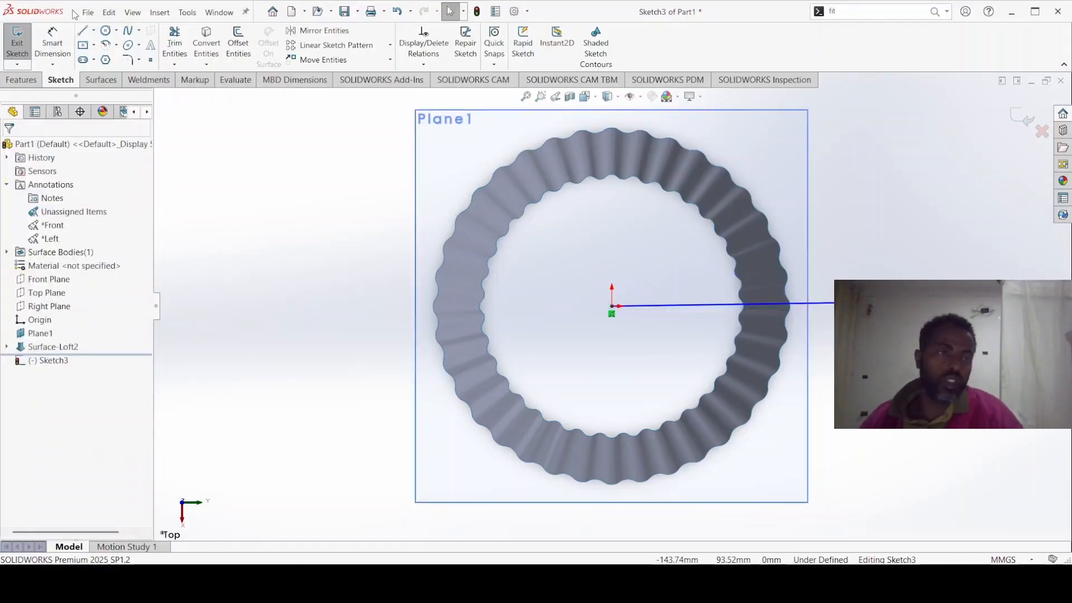
Dimension the line's horizontal extent from the origin as 80 mm and close the sketch
click(51, 40)
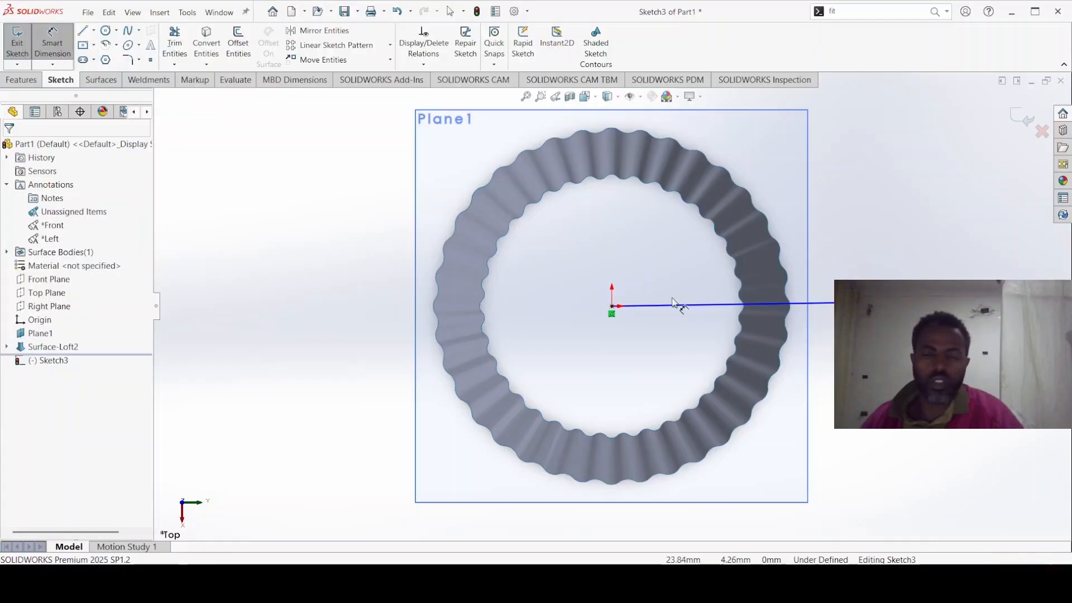
click(699, 305)
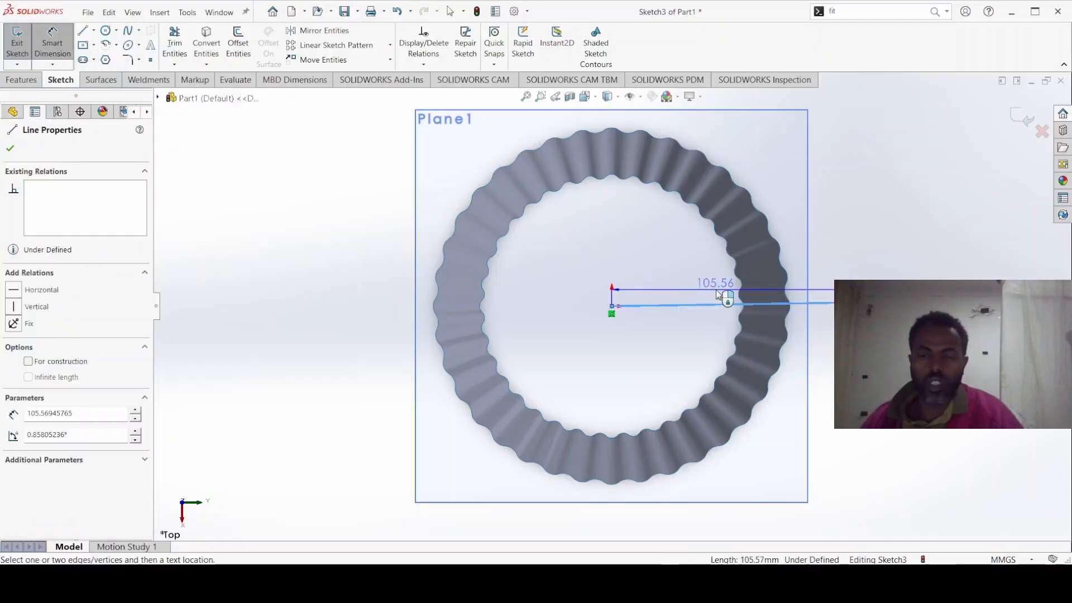
click(826, 253)
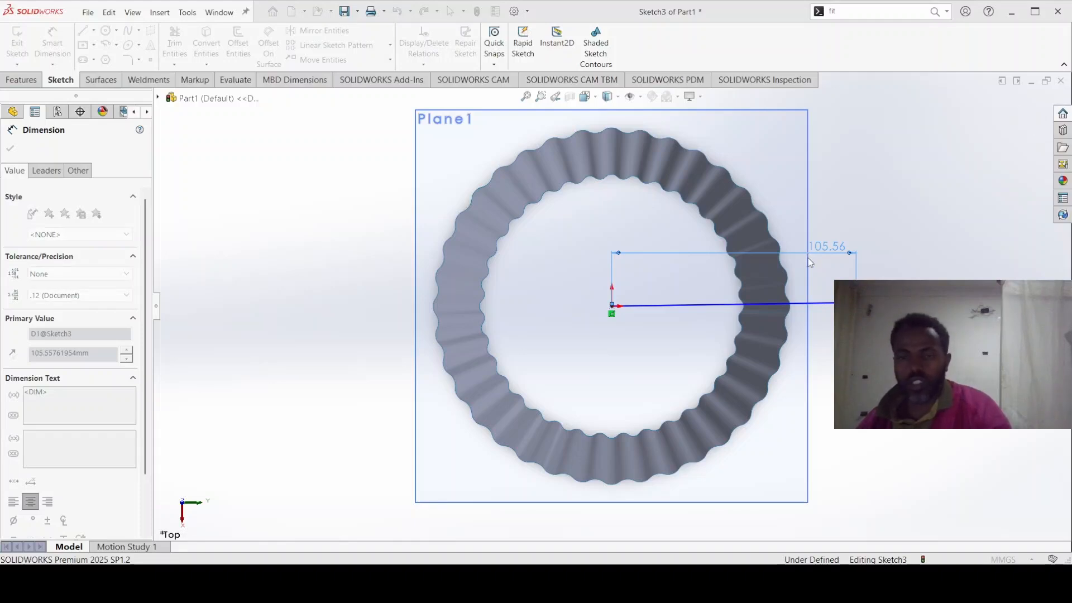
key(Return)
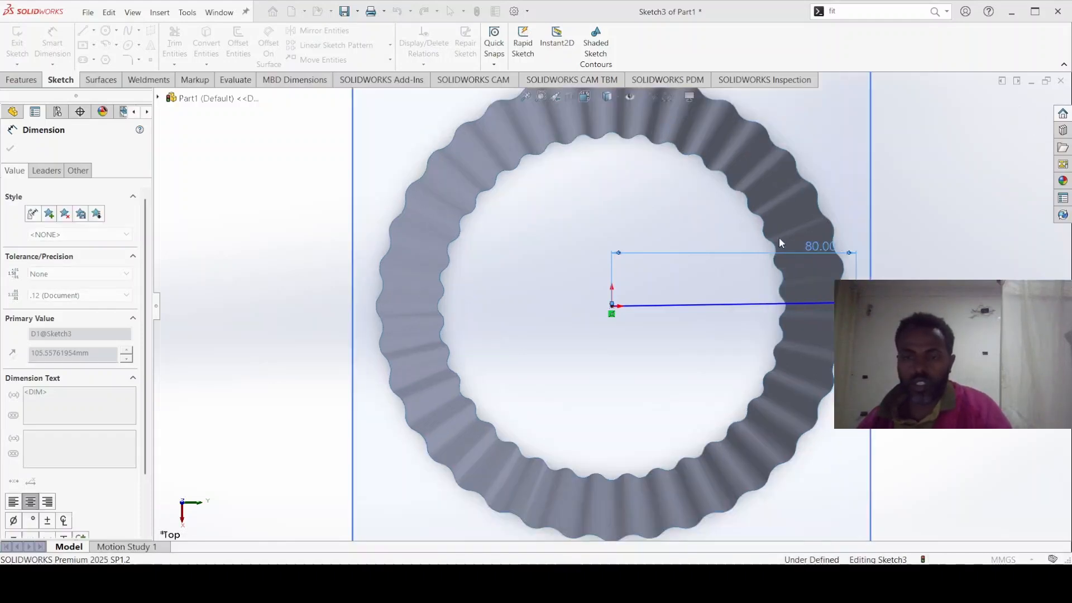
click(858, 341)
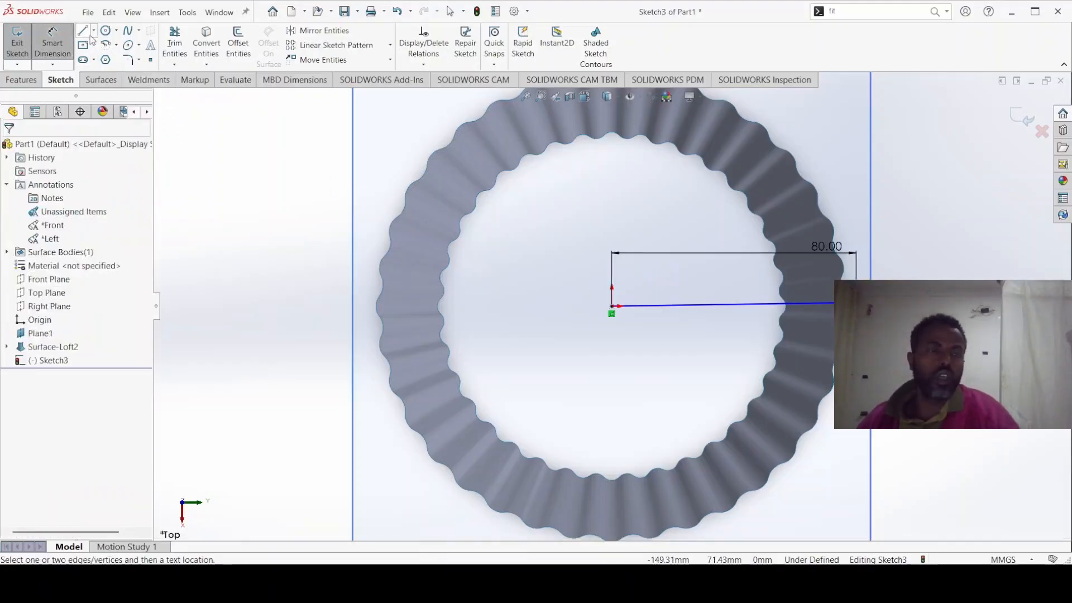
click(1011, 116)
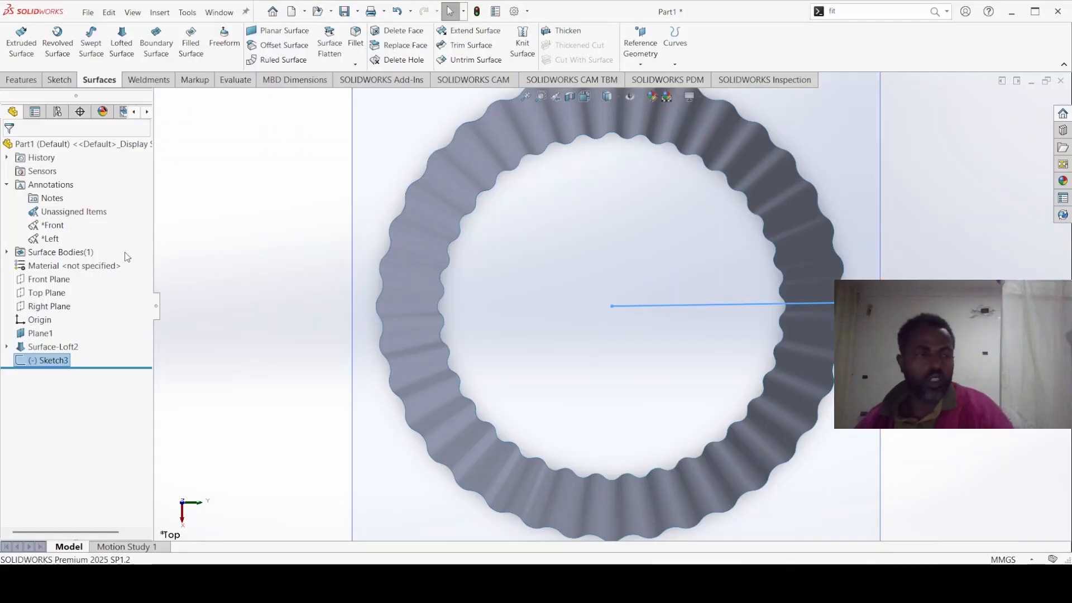
Start a sketch on the Front Plane and draw a vertical line about 183 mm long from the origin down to the cup's base
click(28, 281)
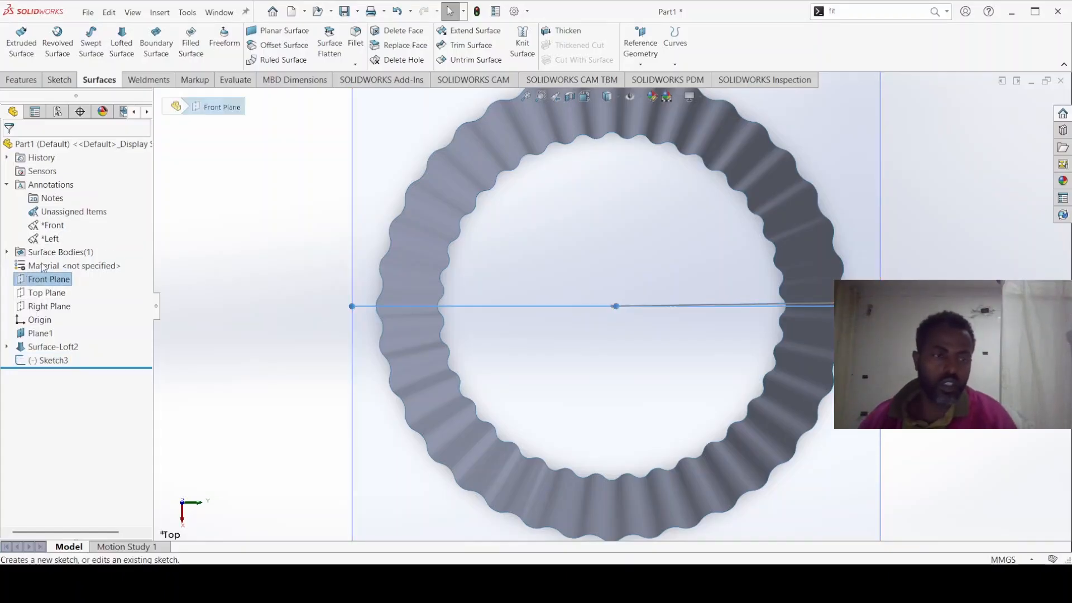
click(40, 259)
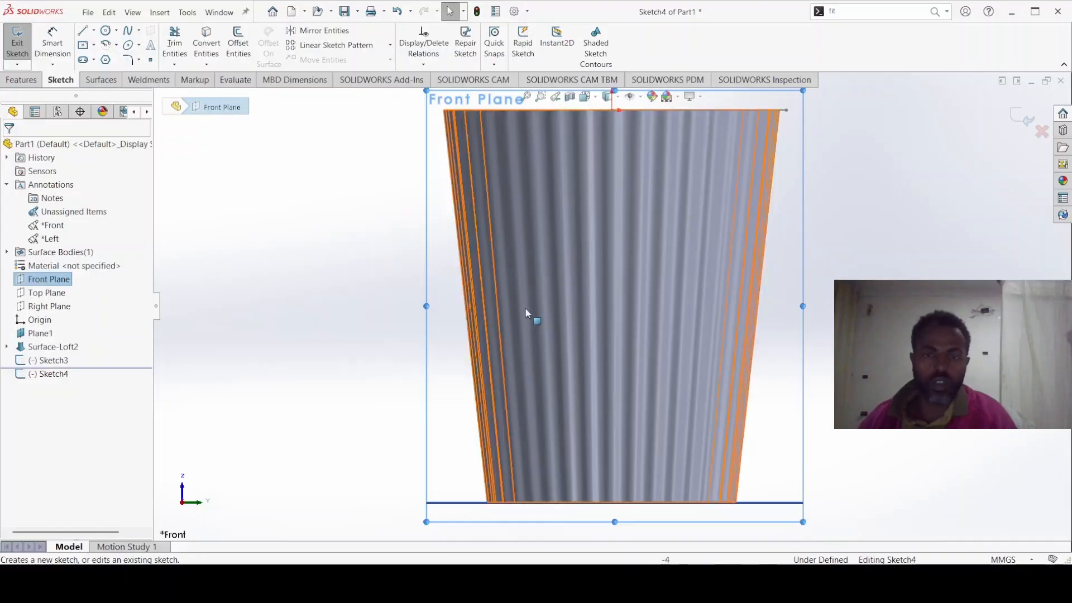
scroll(555, 302, up, 3)
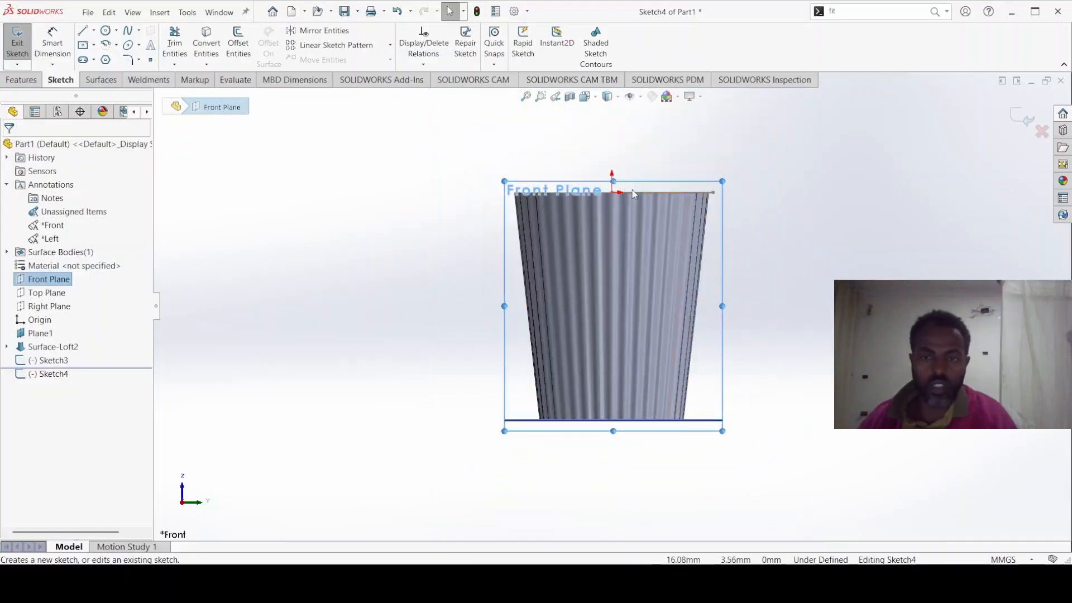
scroll(628, 216, down, 3)
scroll(628, 213, down, 2)
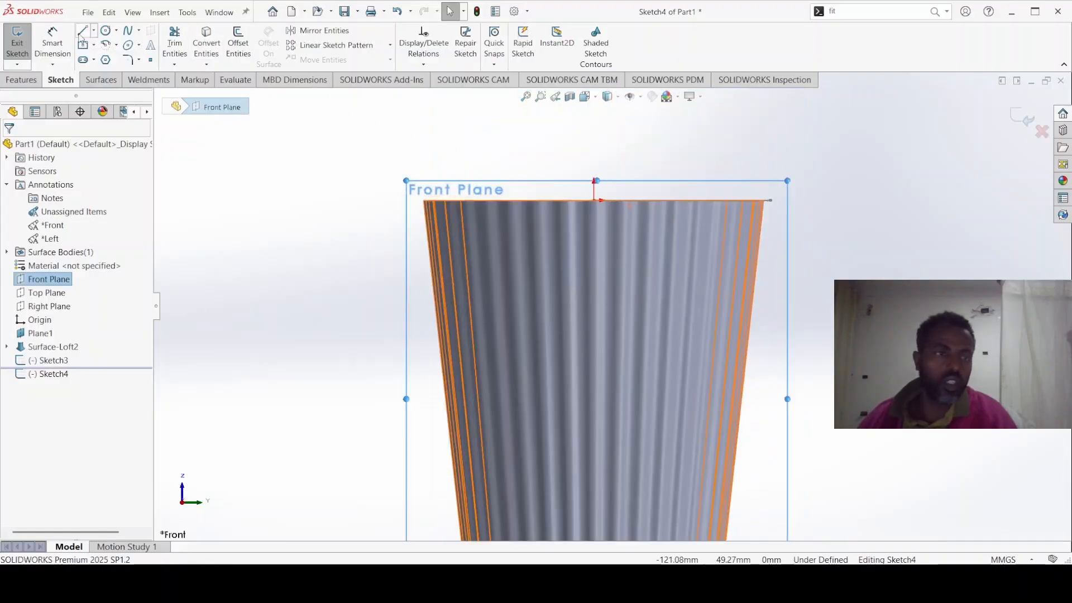
click(82, 31)
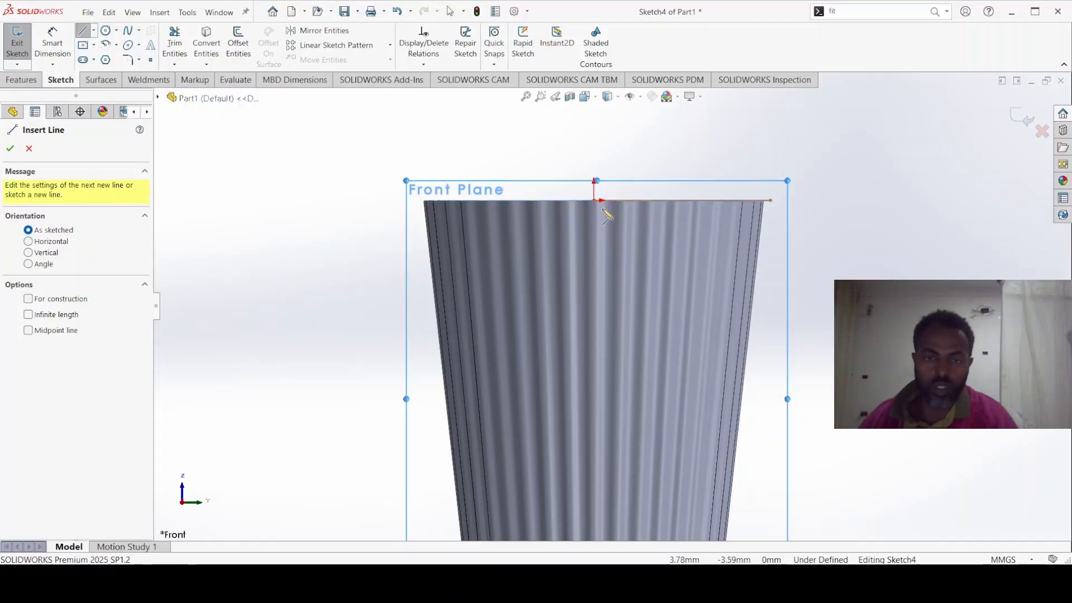
middle_drag(605, 214, 593, 230)
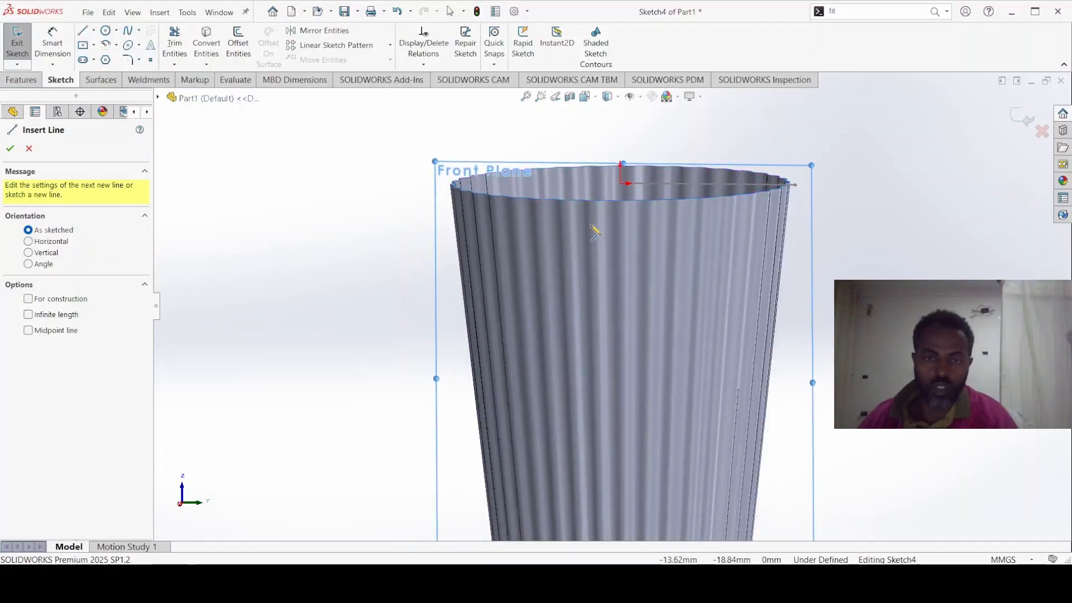
click(621, 184)
scroll(626, 301, up, 3)
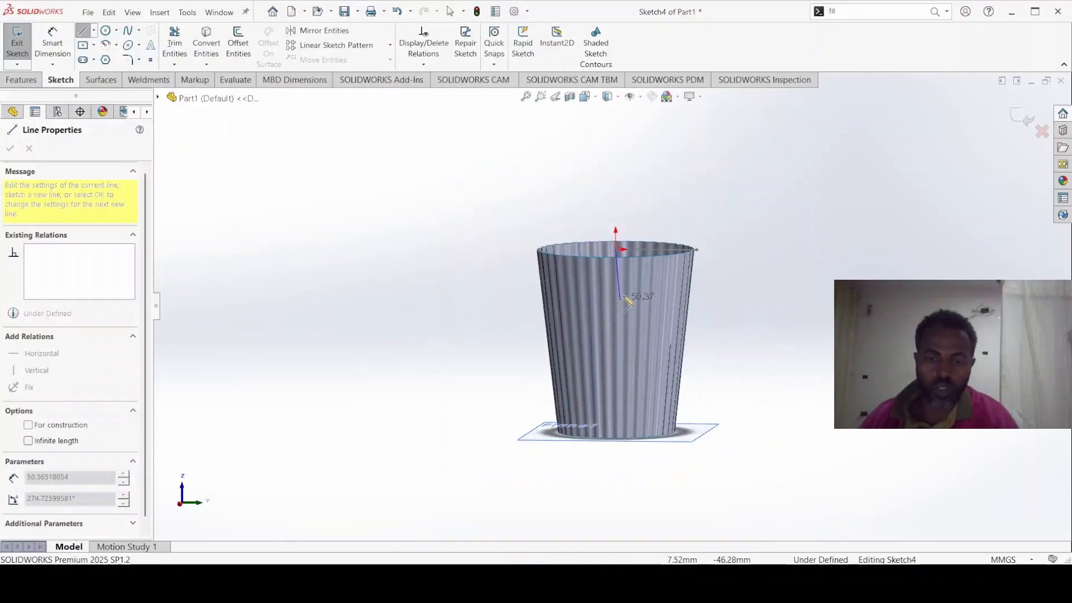
scroll(624, 299, up, 2)
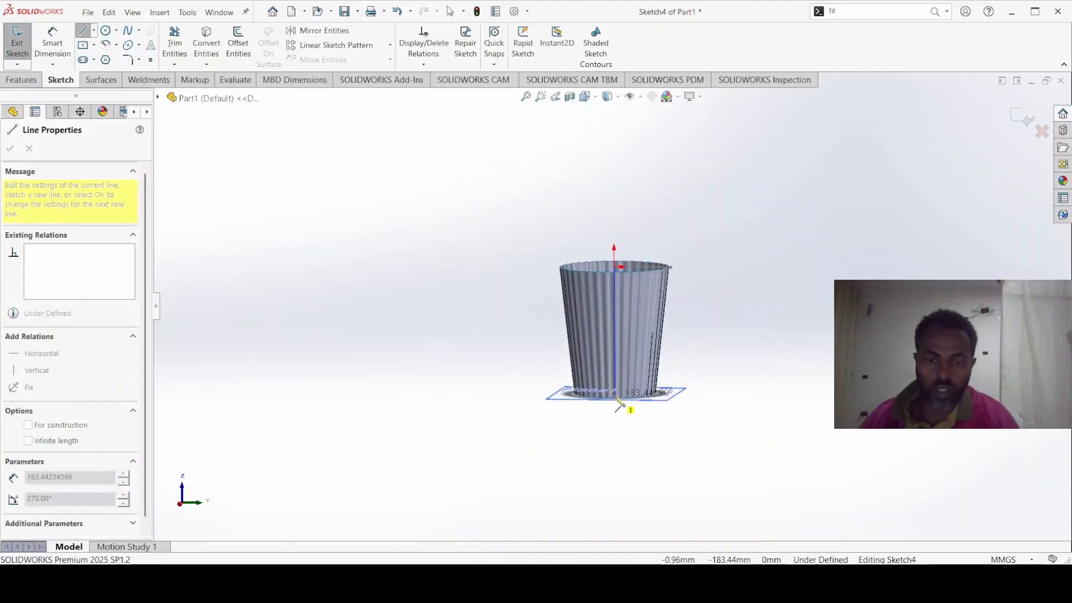
middle_drag(615, 398, 617, 365)
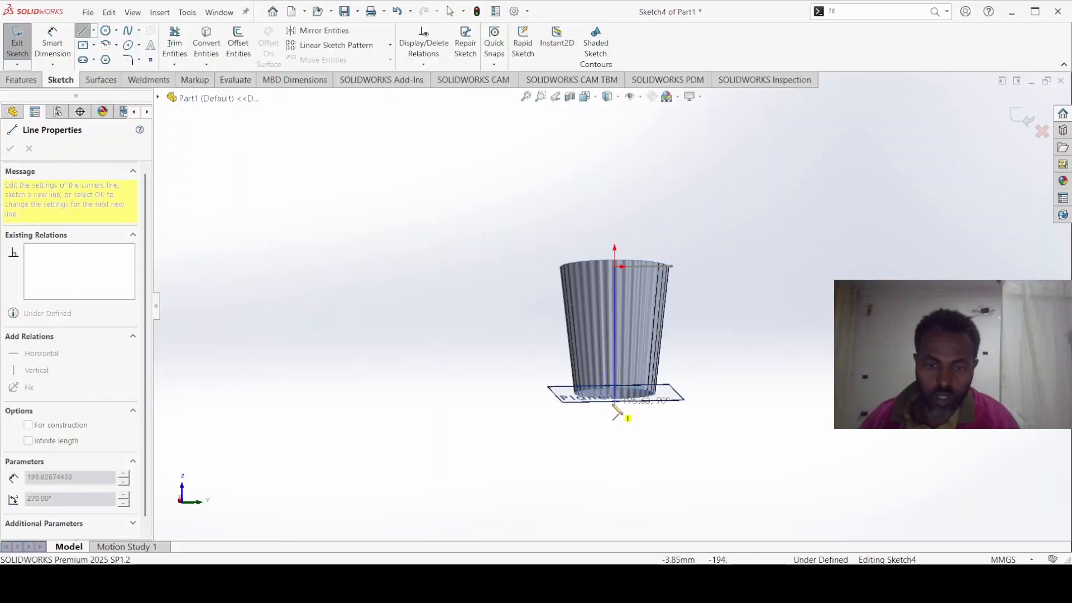
scroll(624, 408, up, 4)
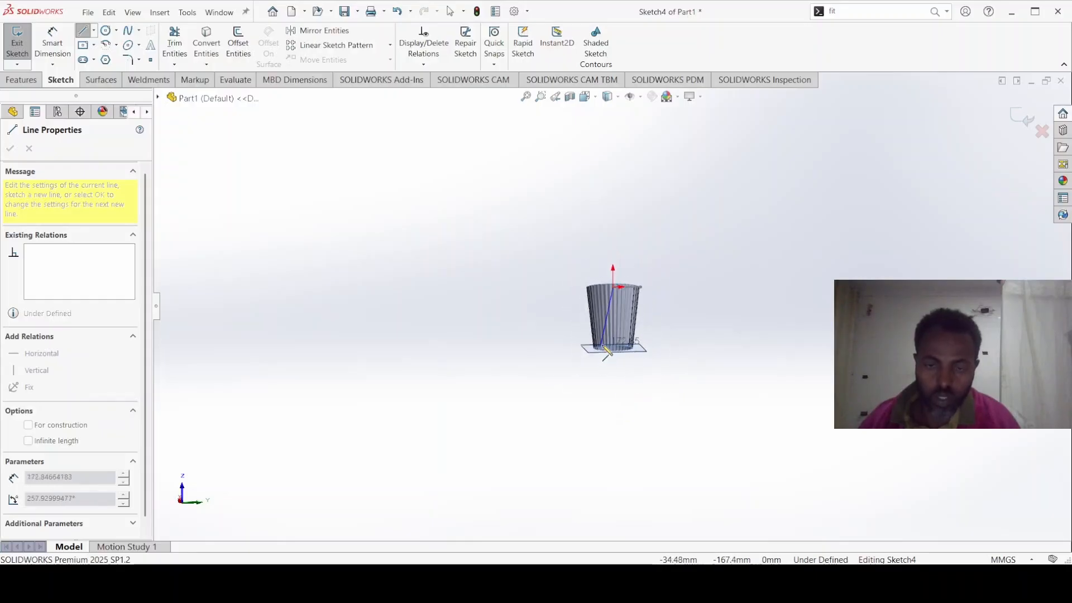
scroll(614, 361, down, 4)
scroll(614, 357, down, 6)
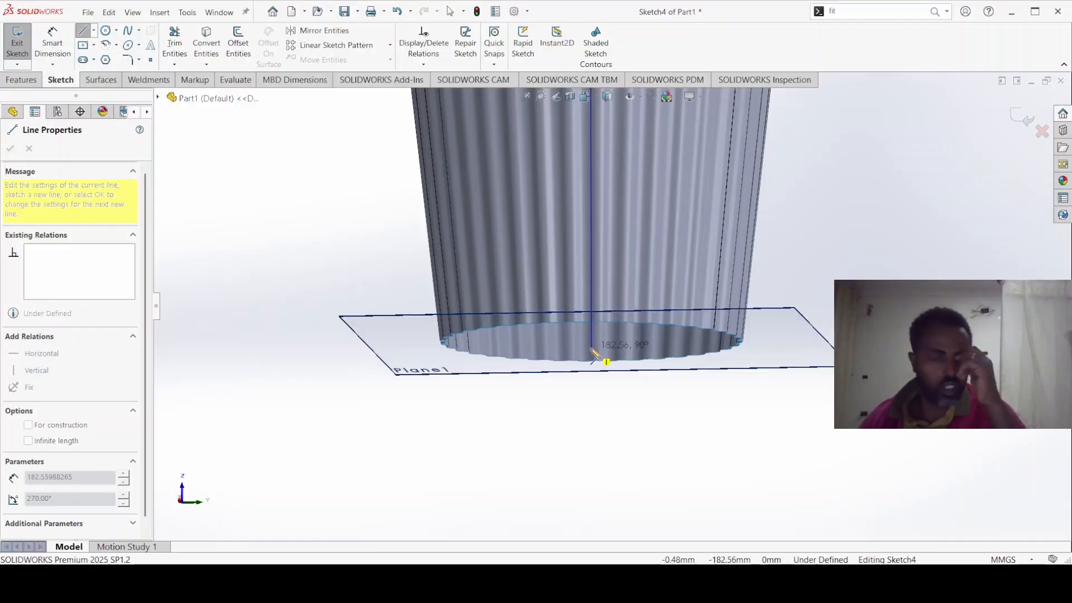
click(592, 350)
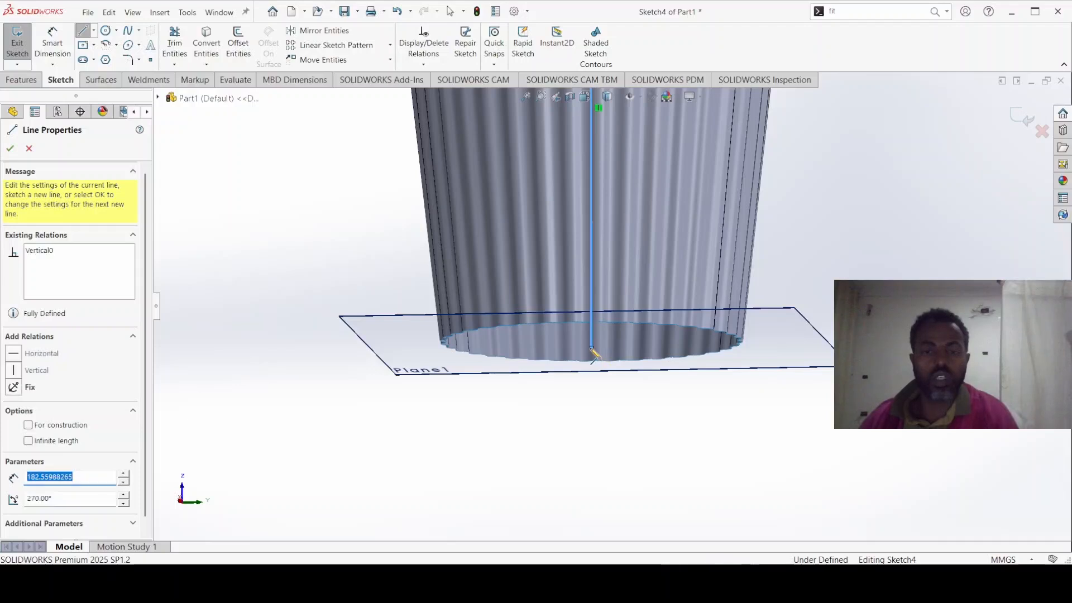
key(Escape)
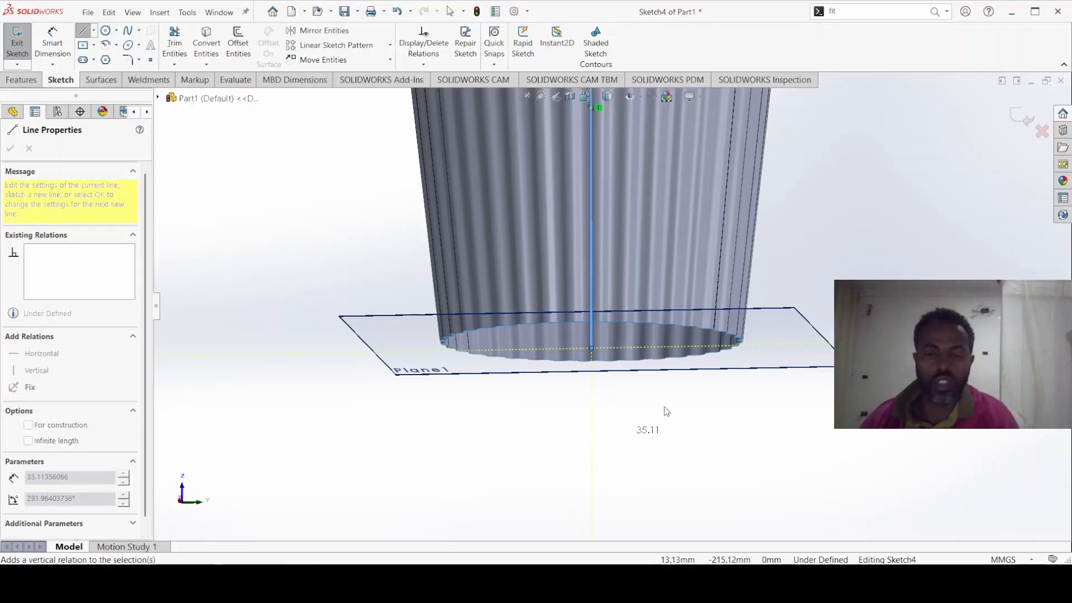
key(Escape)
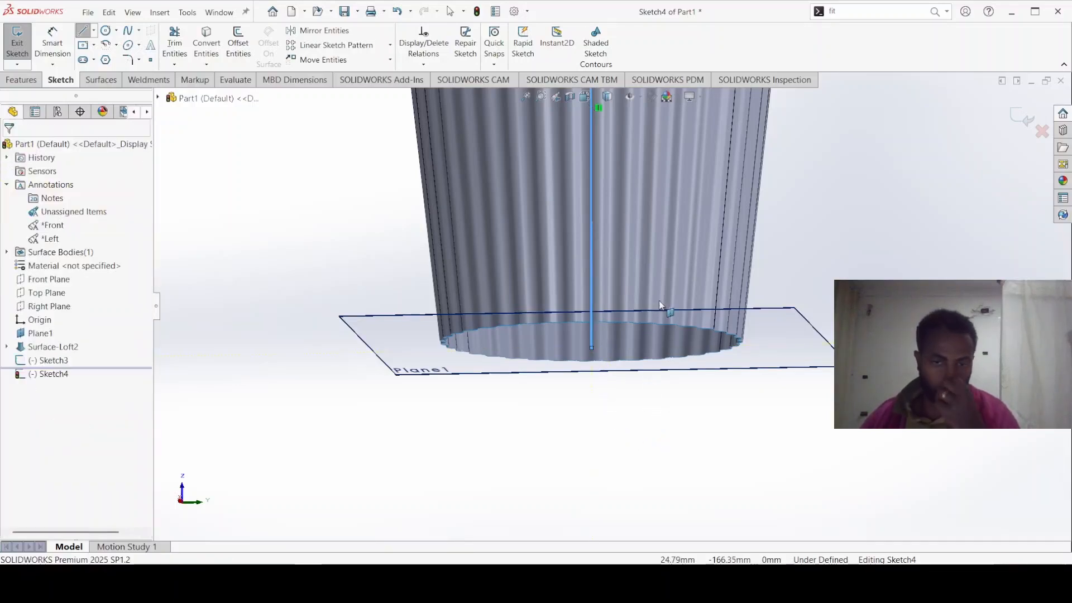
Close the sketch containing the vertical line through the cup's centre
middle_drag(658, 437, 648, 384)
scroll(652, 377, up, 5)
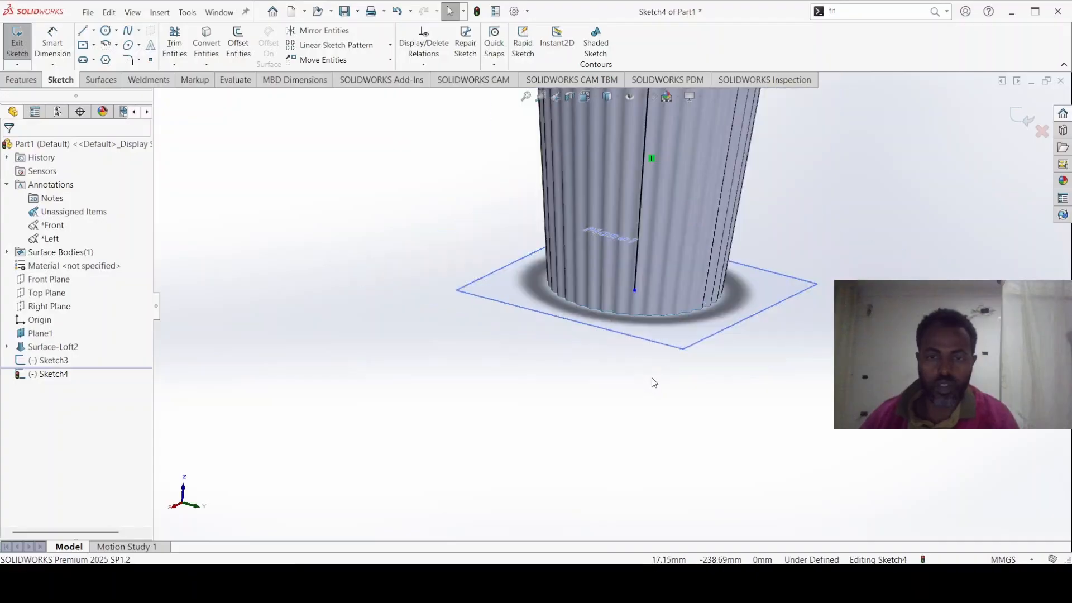
scroll(652, 277, up, 3)
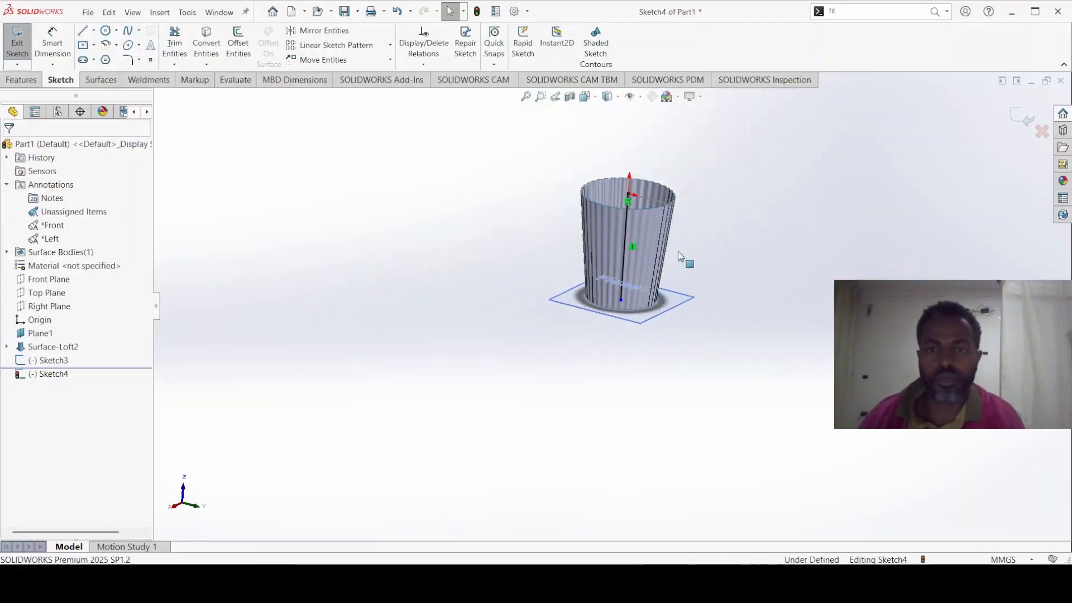
scroll(638, 223, down, 5)
scroll(618, 252, down, 3)
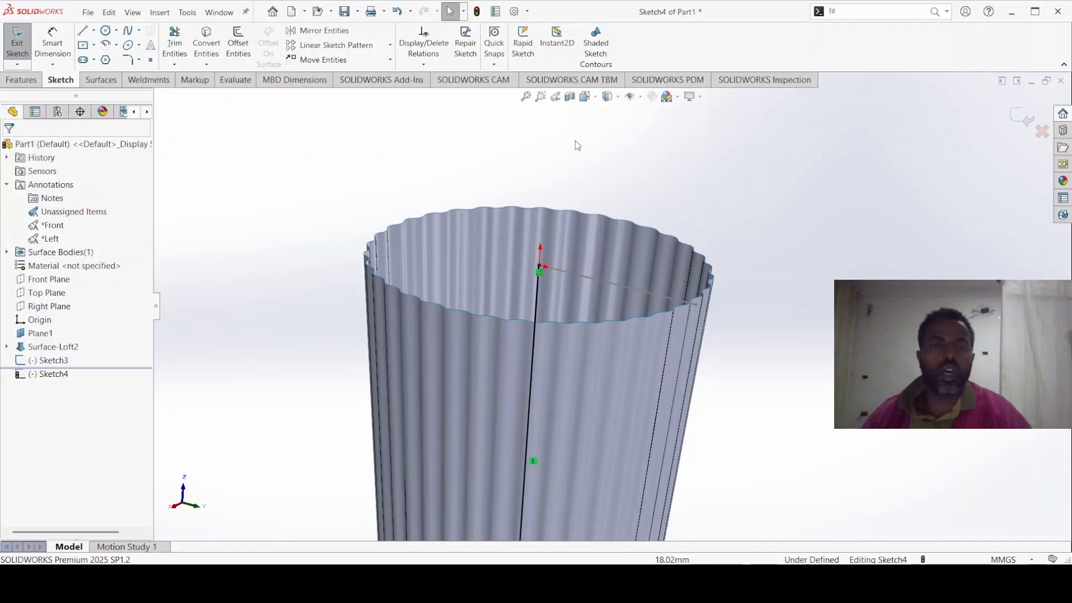
click(23, 81)
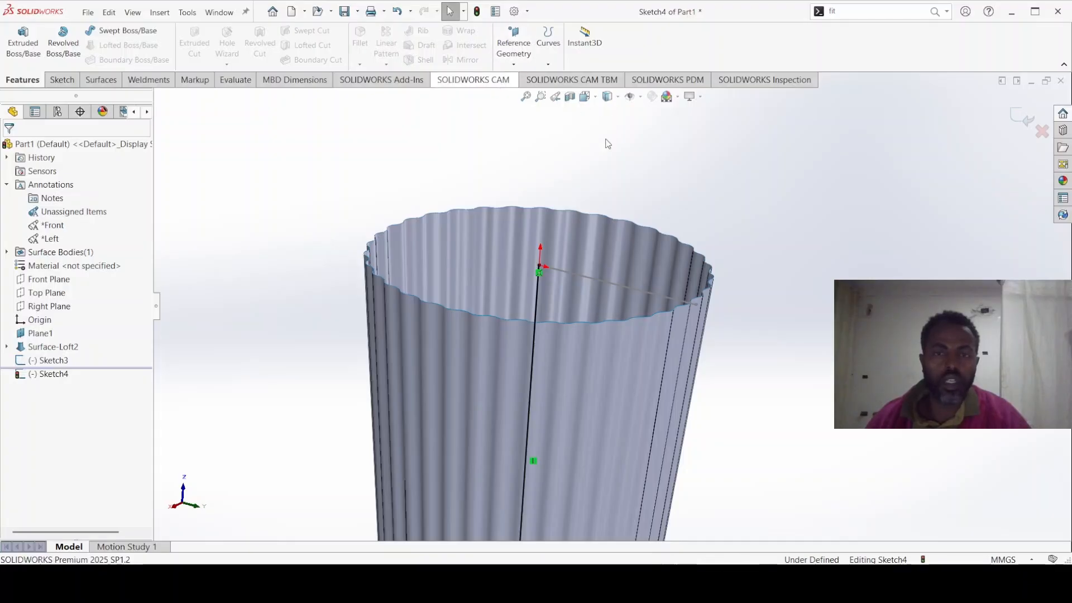
click(1015, 115)
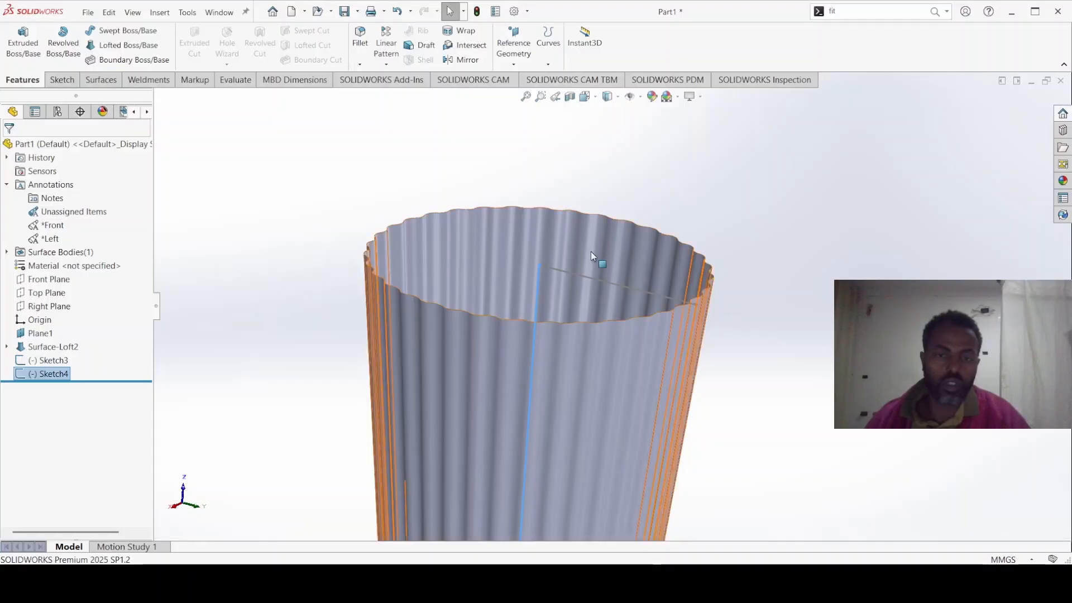
click(598, 279)
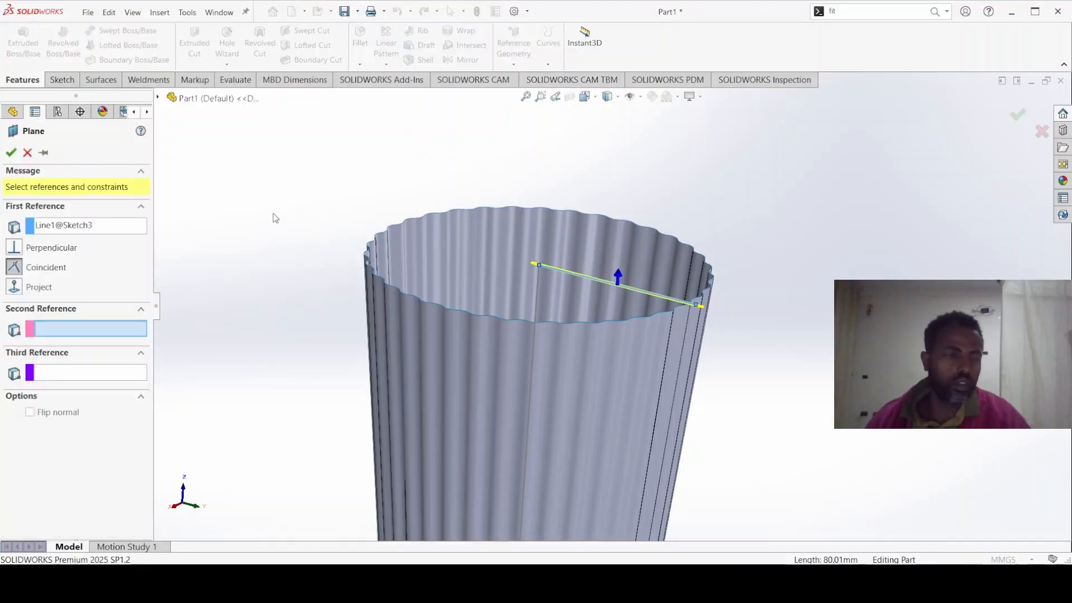
key(Escape)
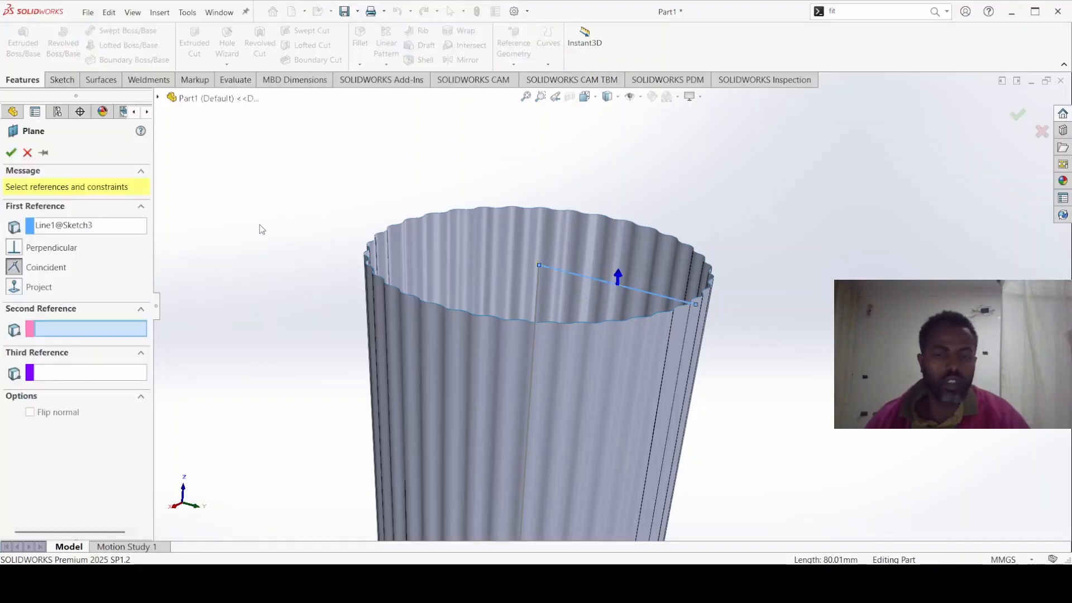
click(100, 80)
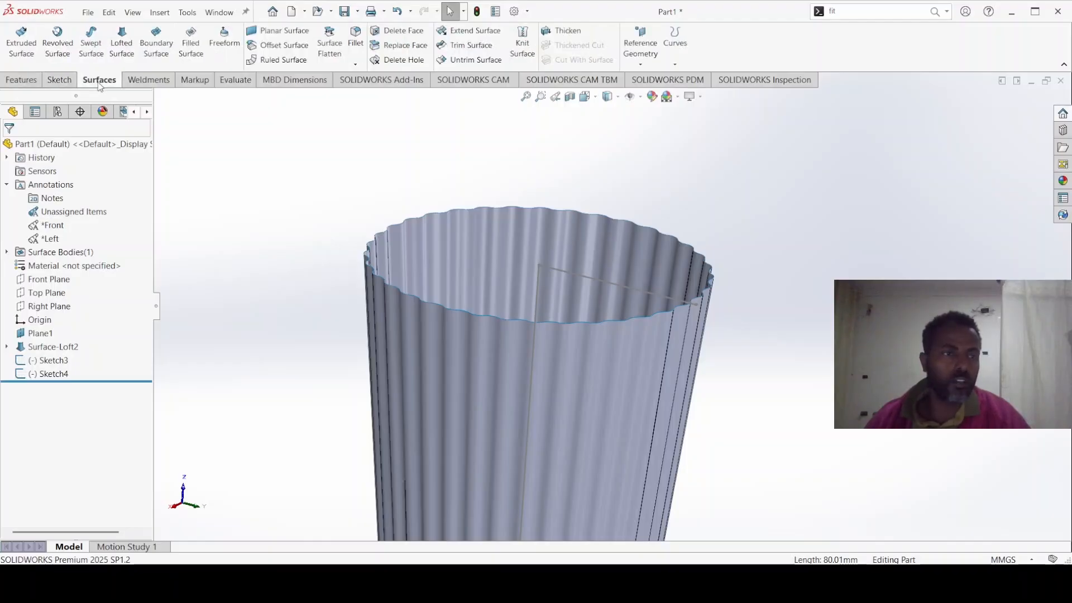
click(22, 44)
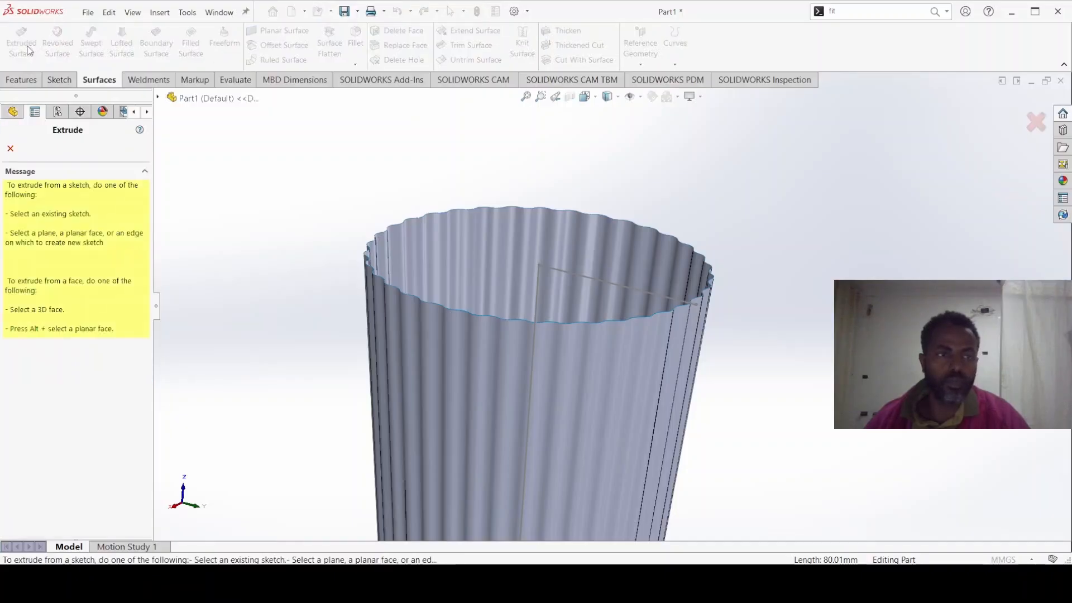
click(640, 295)
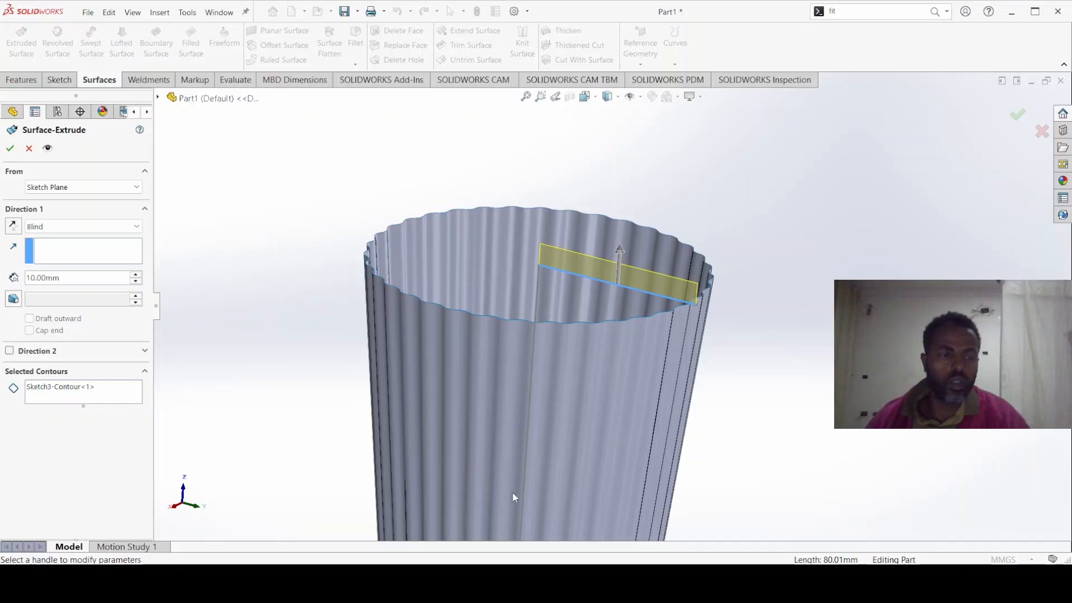
scroll(641, 446, up, 2)
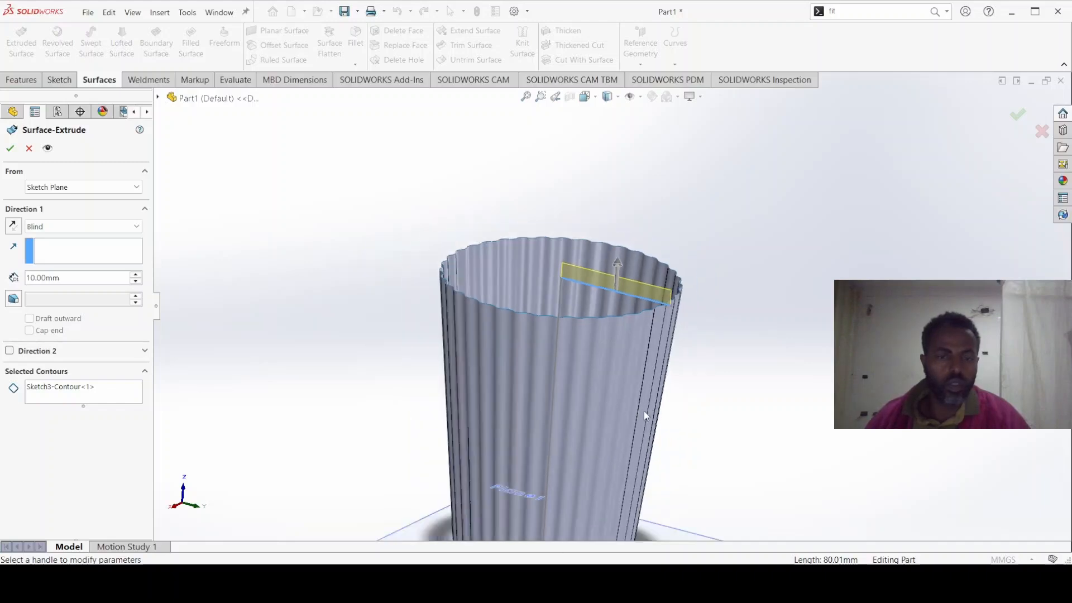
scroll(518, 446, up, 3)
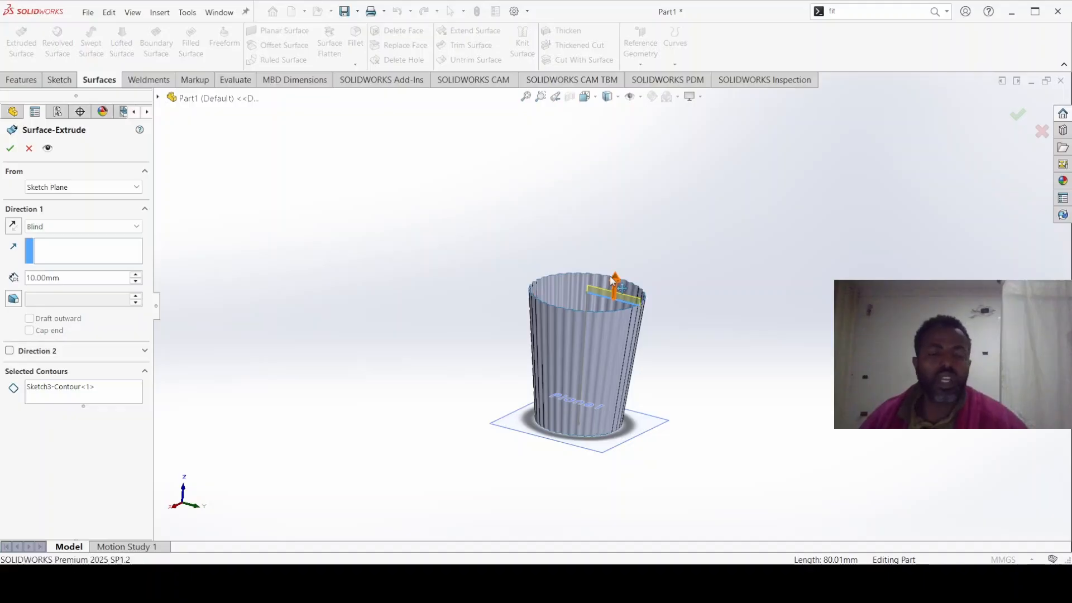
key(Escape)
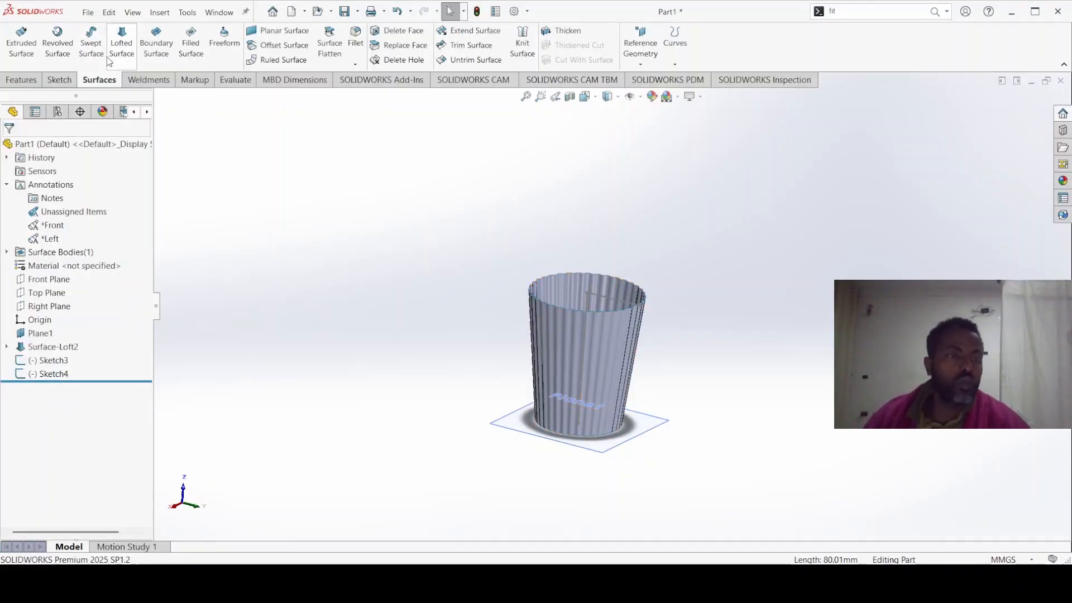
click(91, 41)
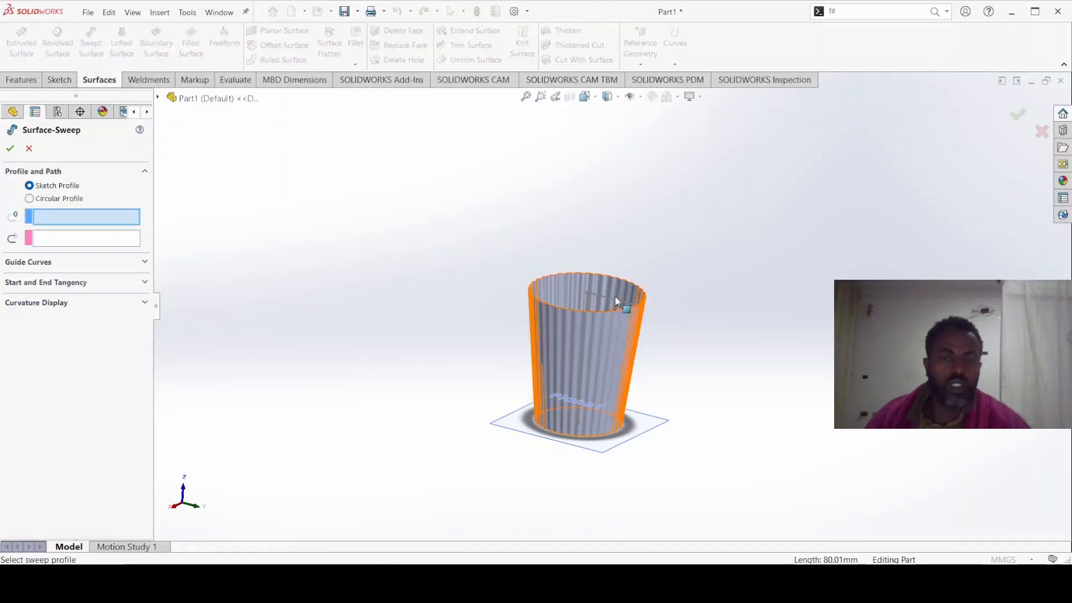
scroll(606, 305, down, 5)
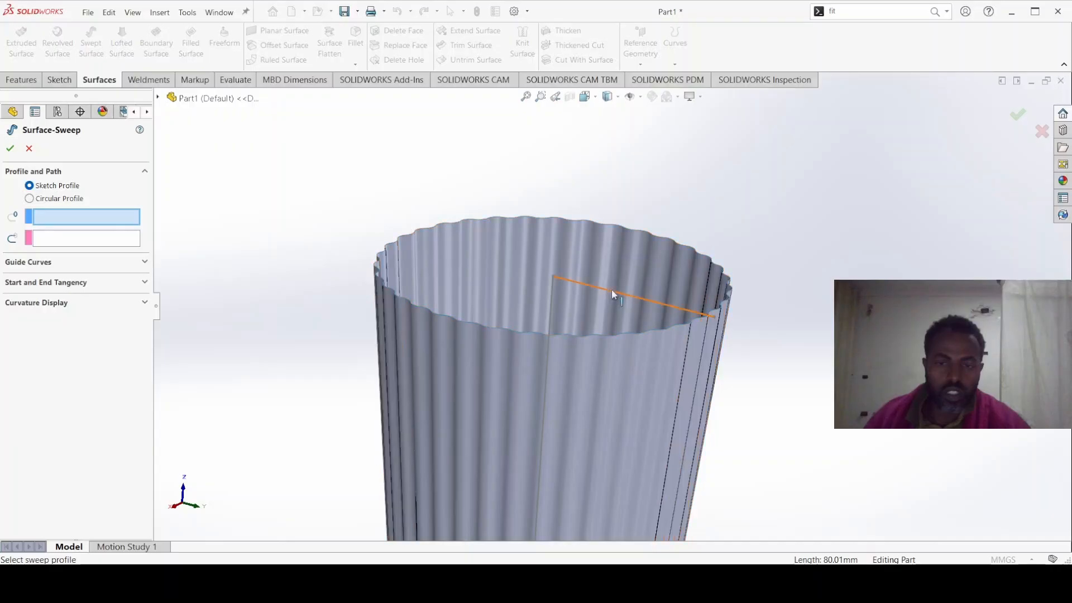
click(611, 289)
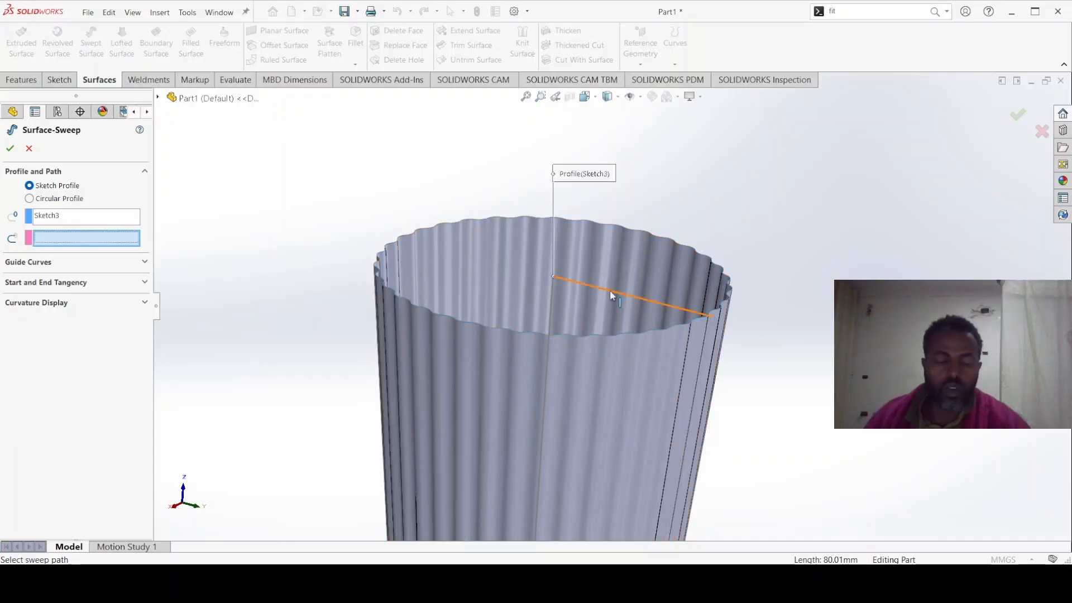
key(Escape)
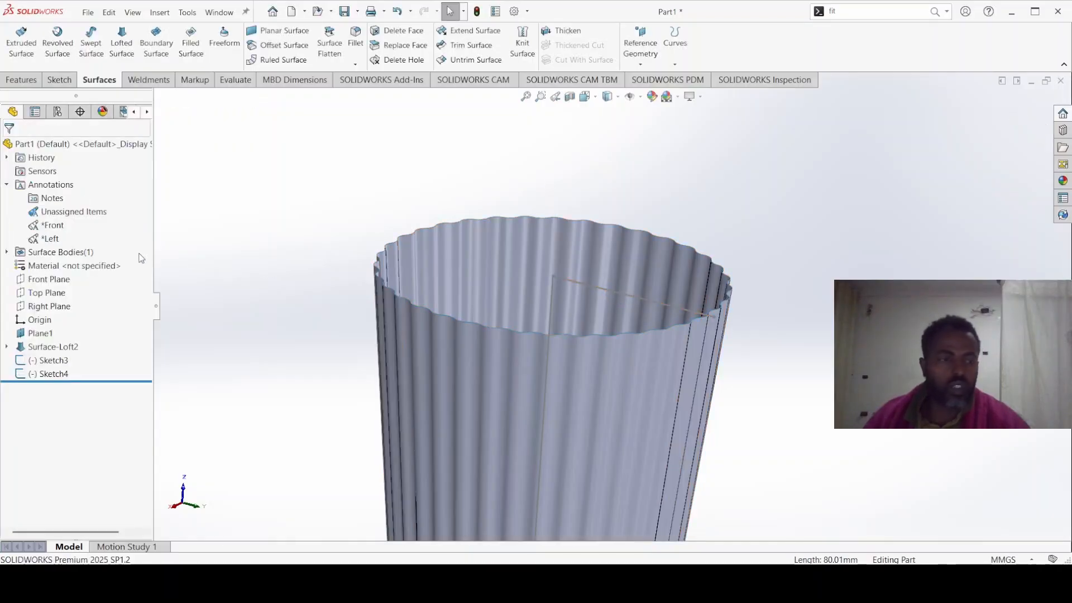
Add a reference dimension for the length of the Sketch3 line across the cup's rim
click(25, 82)
click(56, 81)
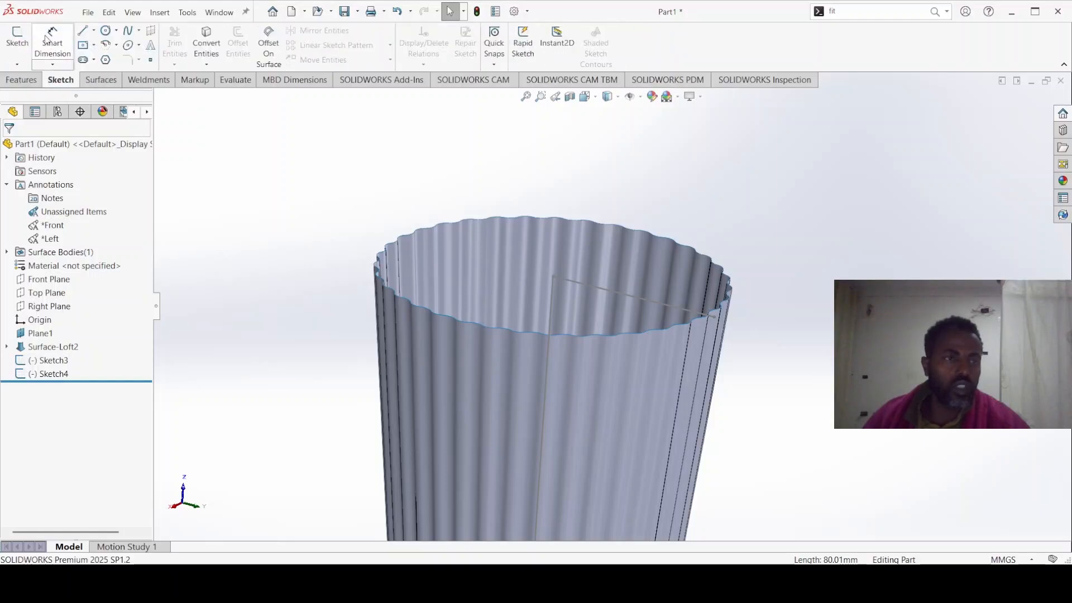
click(52, 38)
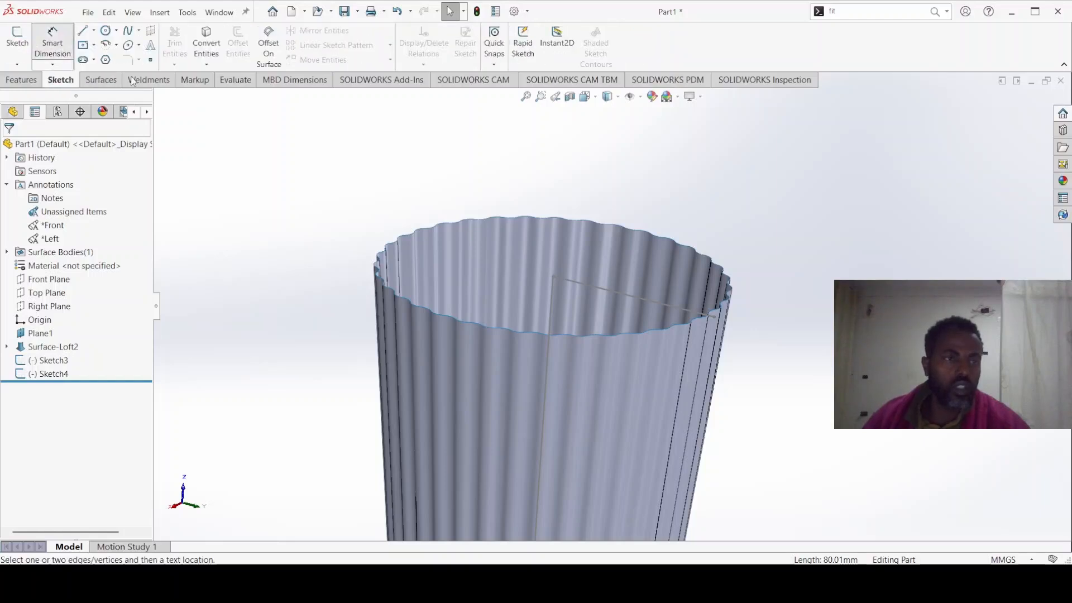
click(637, 302)
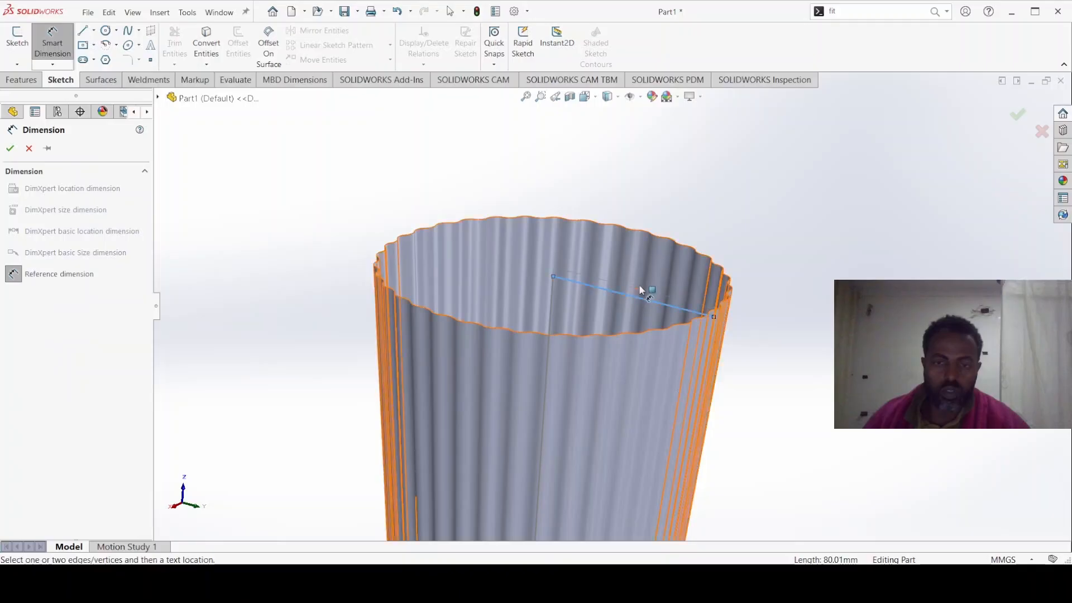
click(663, 198)
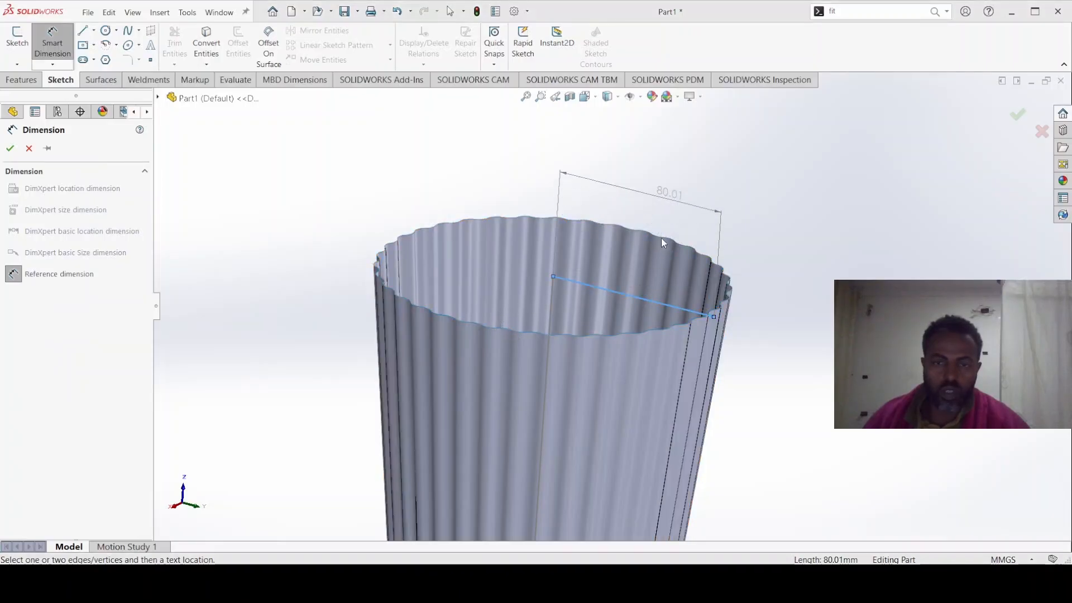
Set the horizontal dimension of the Sketch3 line from the origin to 100 mm and close the sketch
click(29, 148)
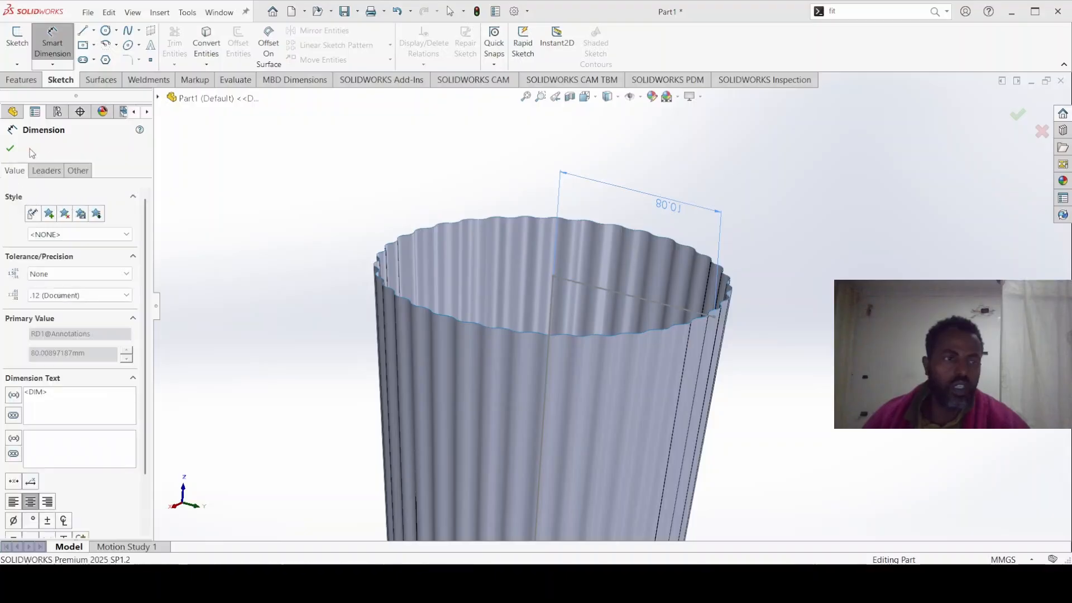
click(10, 149)
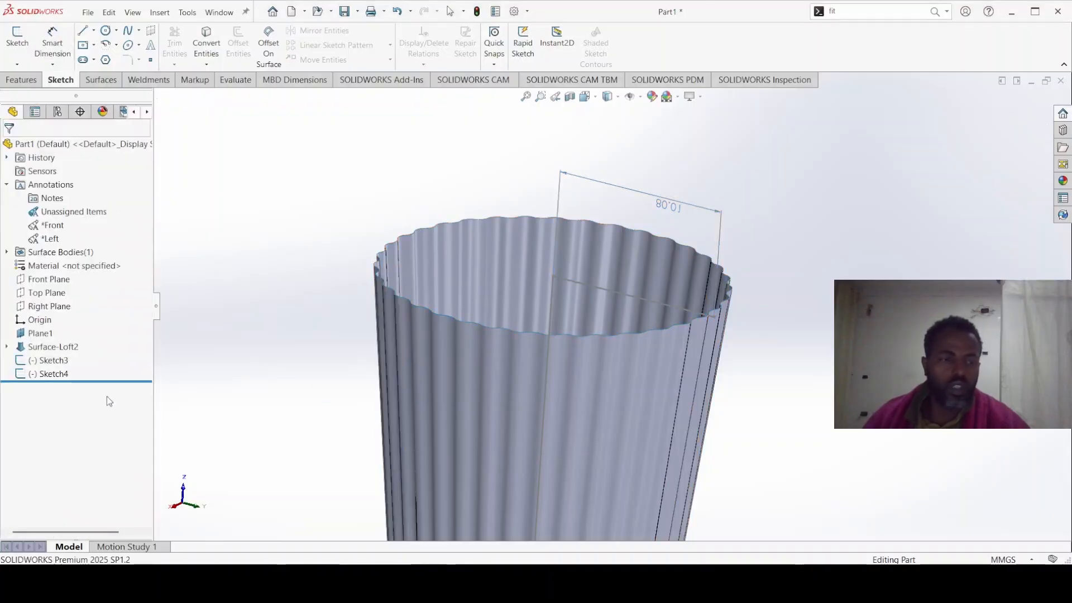
click(45, 360)
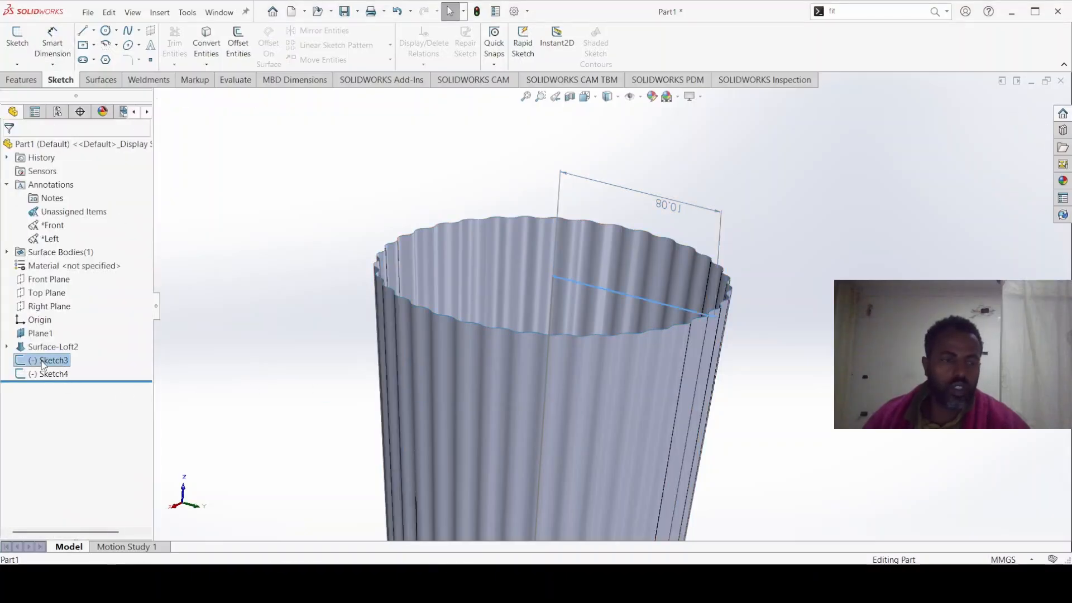
click(58, 334)
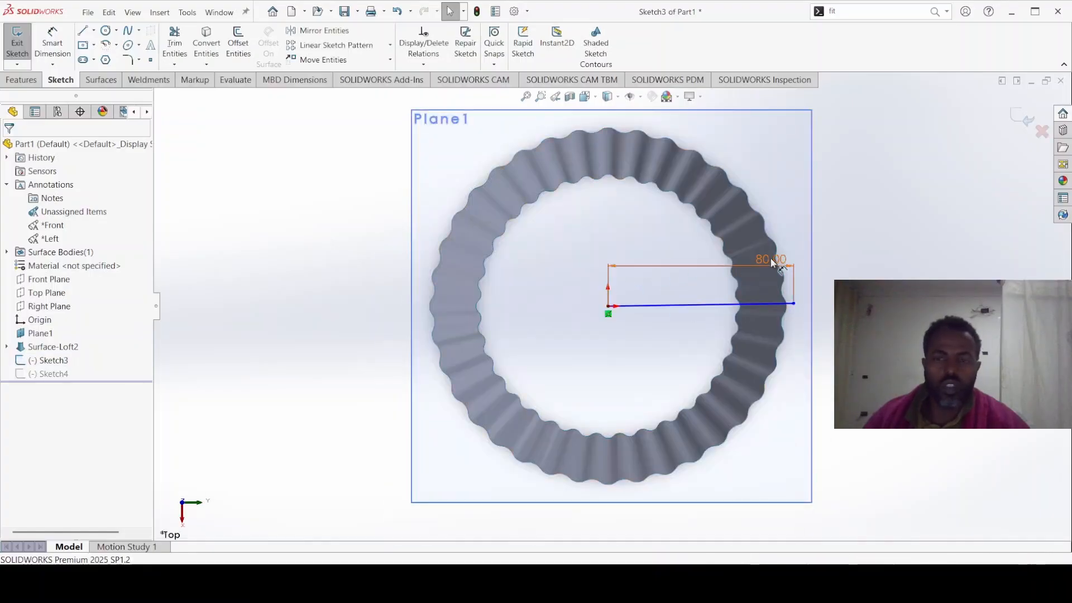
click(771, 259)
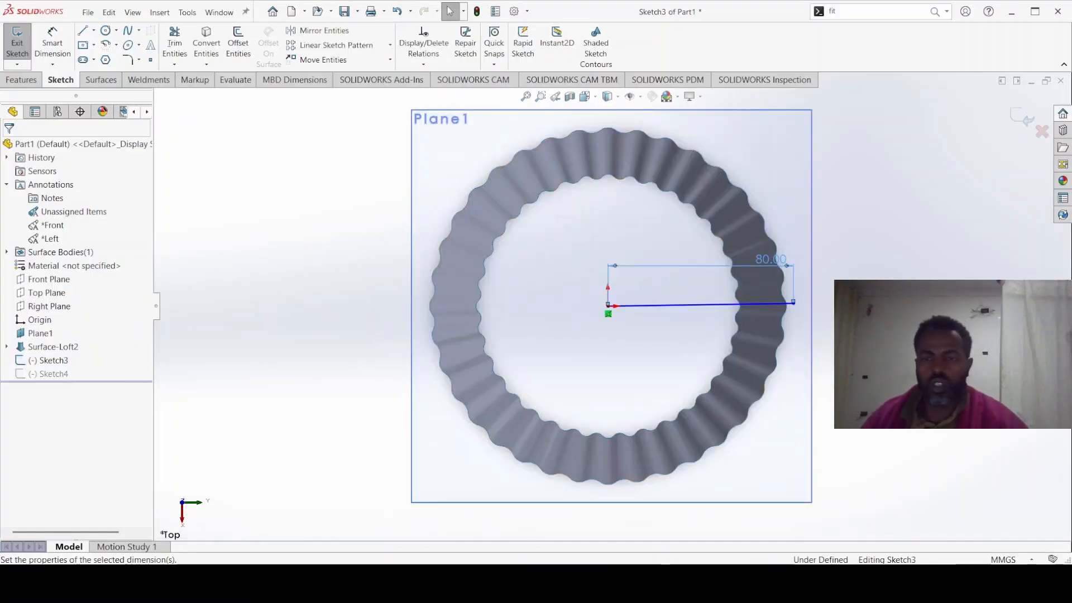
double_click(770, 259)
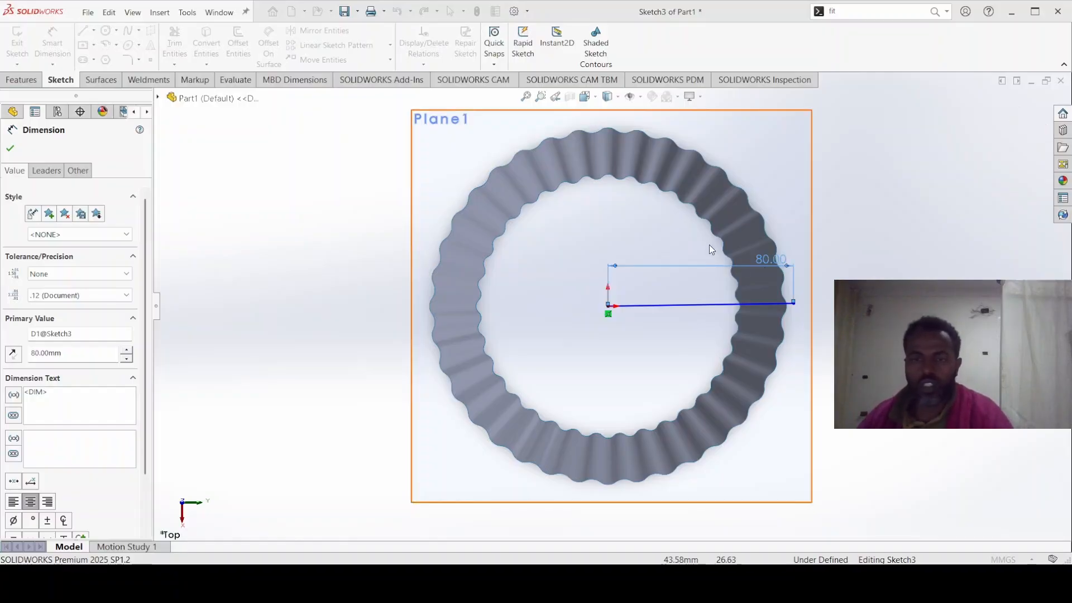
text(100)
click(724, 239)
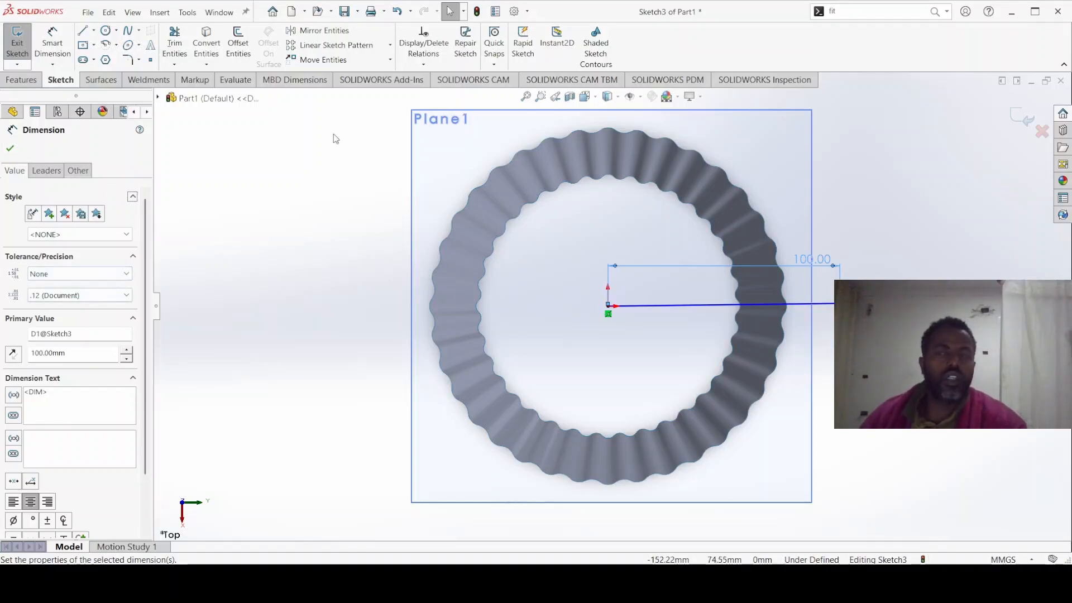
click(1022, 118)
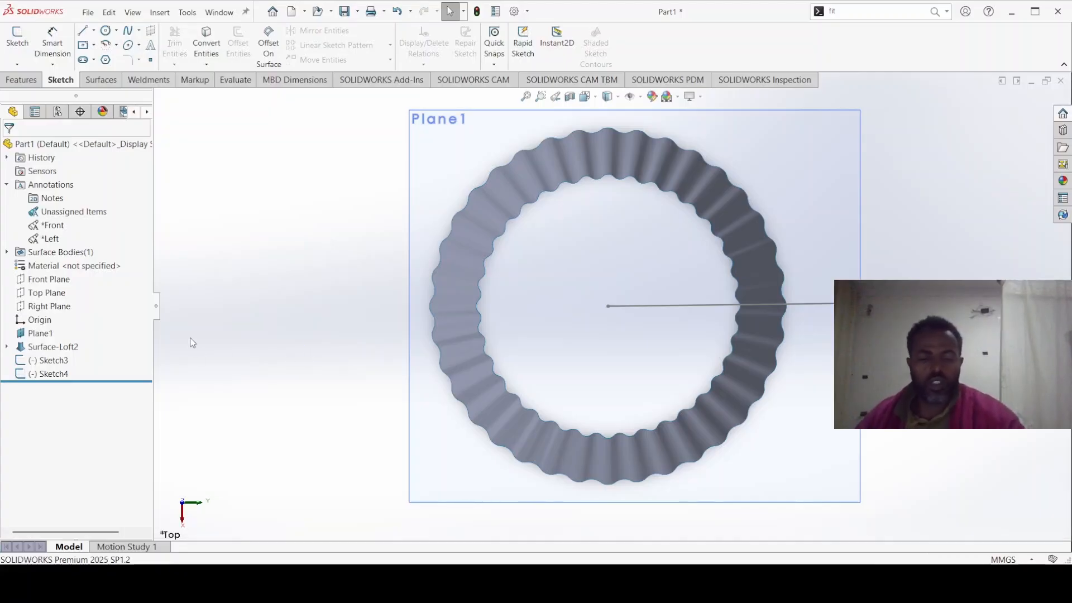
Set up a swept surface using the Sketch3 line as profile and the vertical Sketch4 line as path
key(ctrl+7)
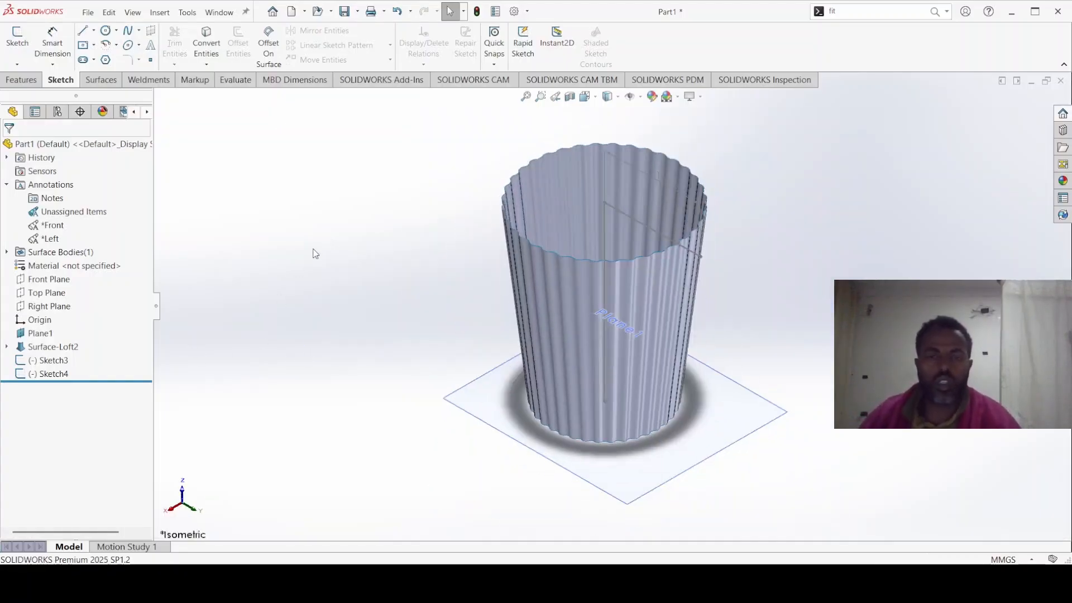
click(107, 80)
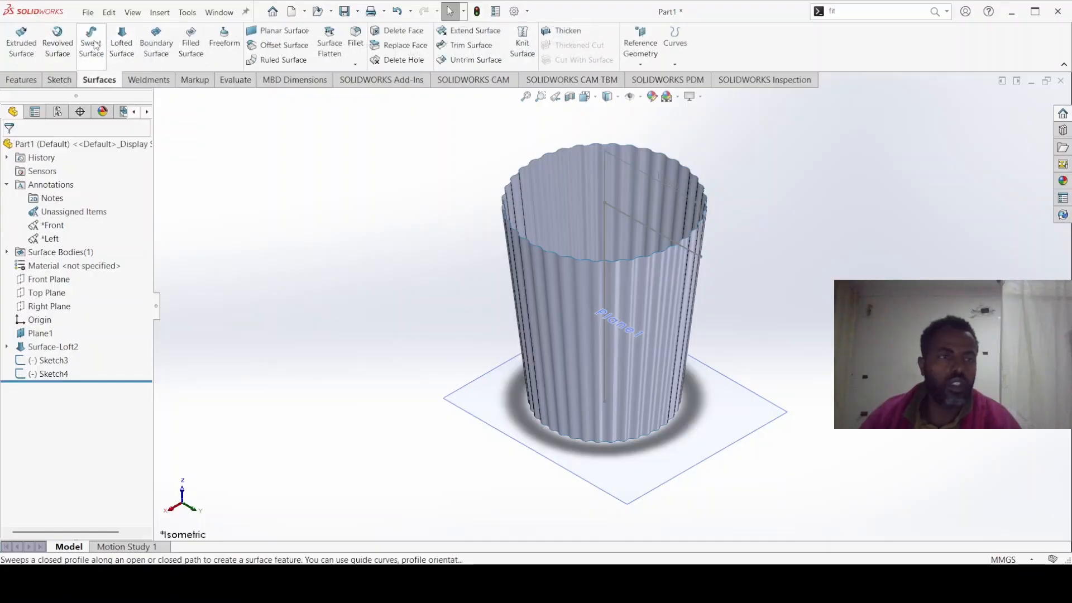
click(91, 43)
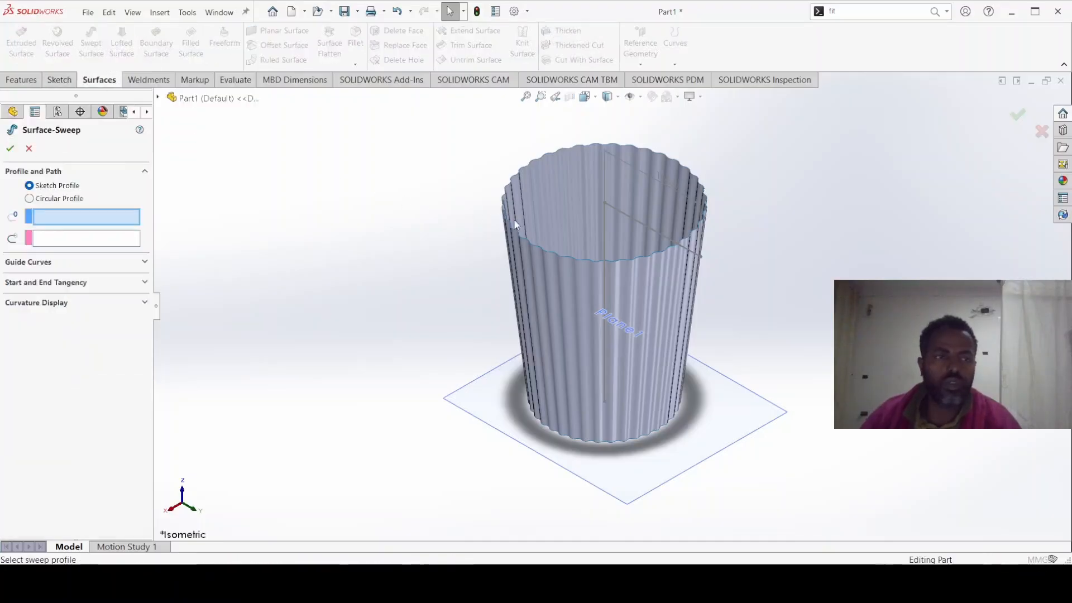
click(646, 228)
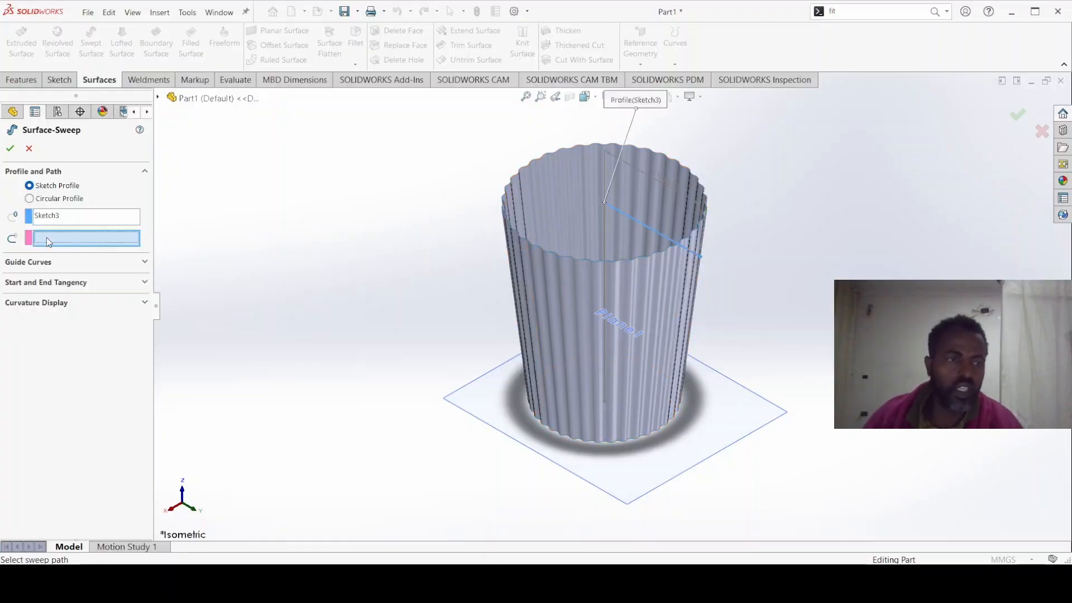
click(605, 230)
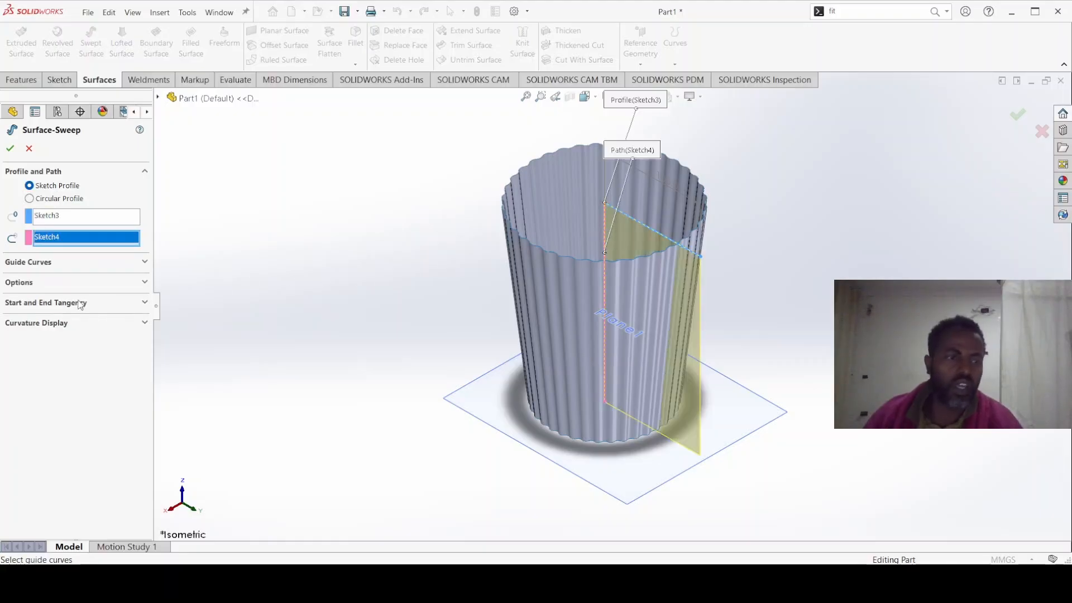
Give the surface sweep of Sketch3 along Sketch4 a specified profile twist of 150 degrees and create it
click(147, 263)
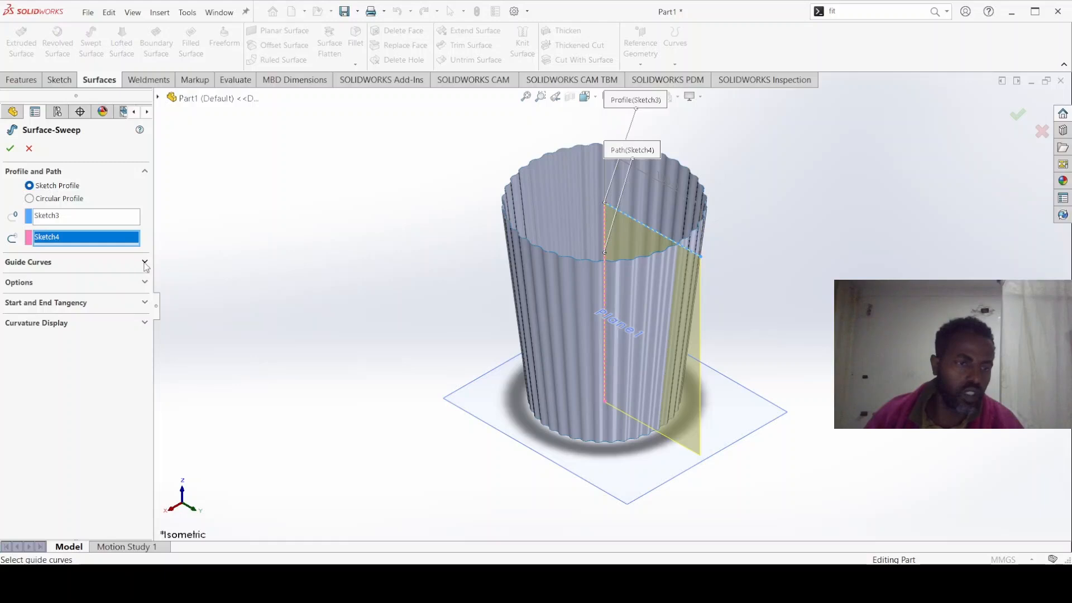
click(145, 264)
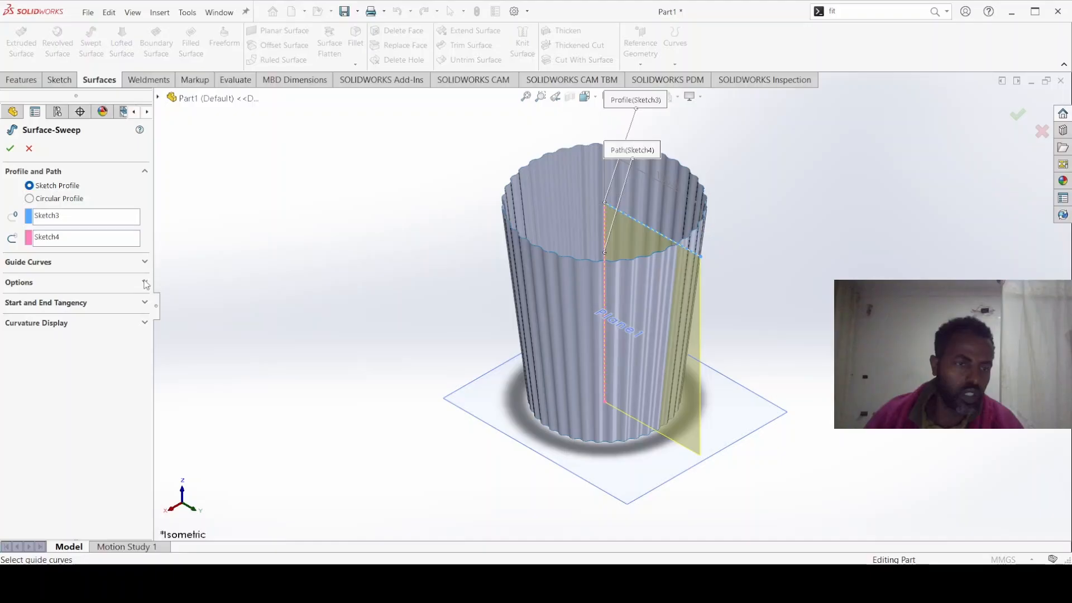
click(144, 283)
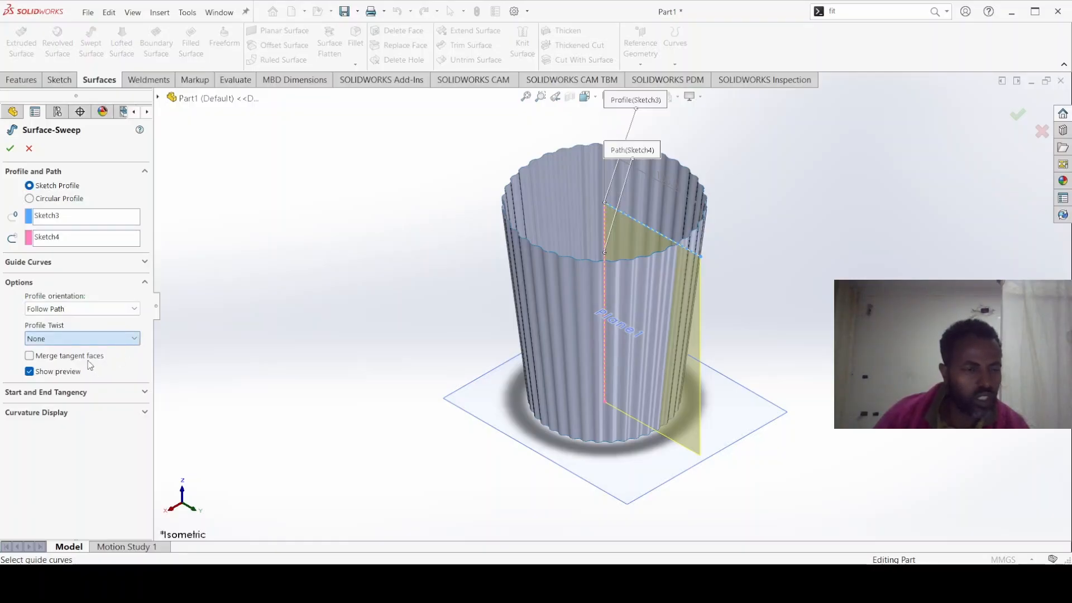
key(Down)
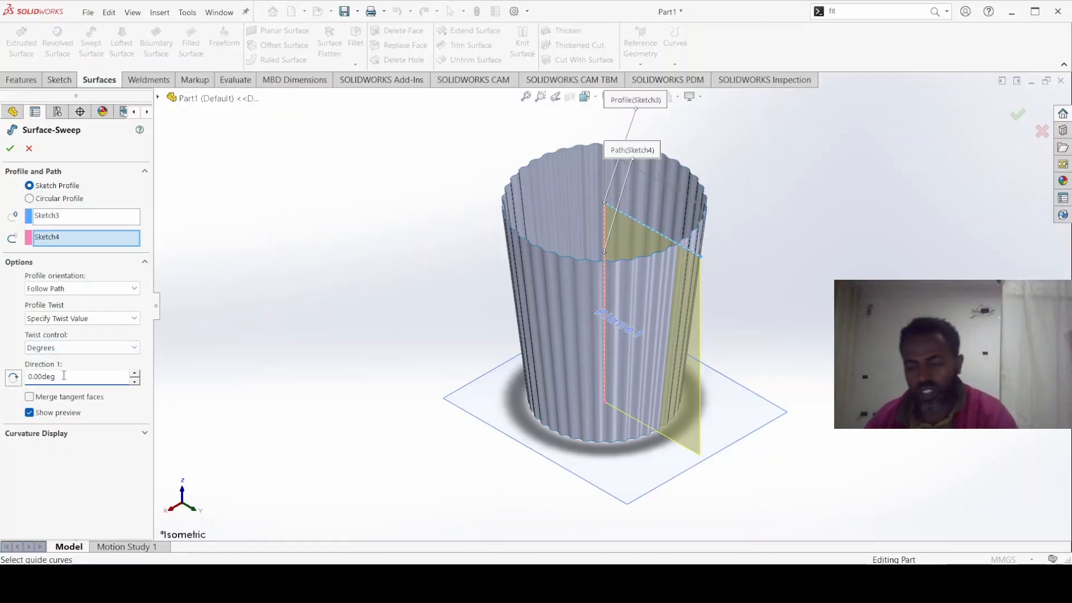
click(29, 377)
text(15)
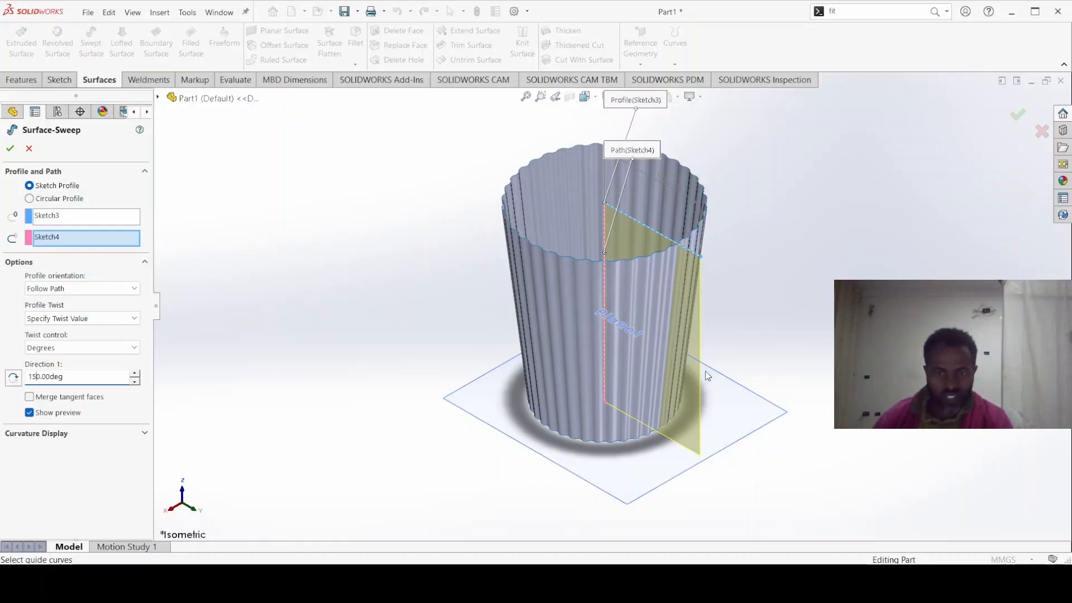
click(54, 350)
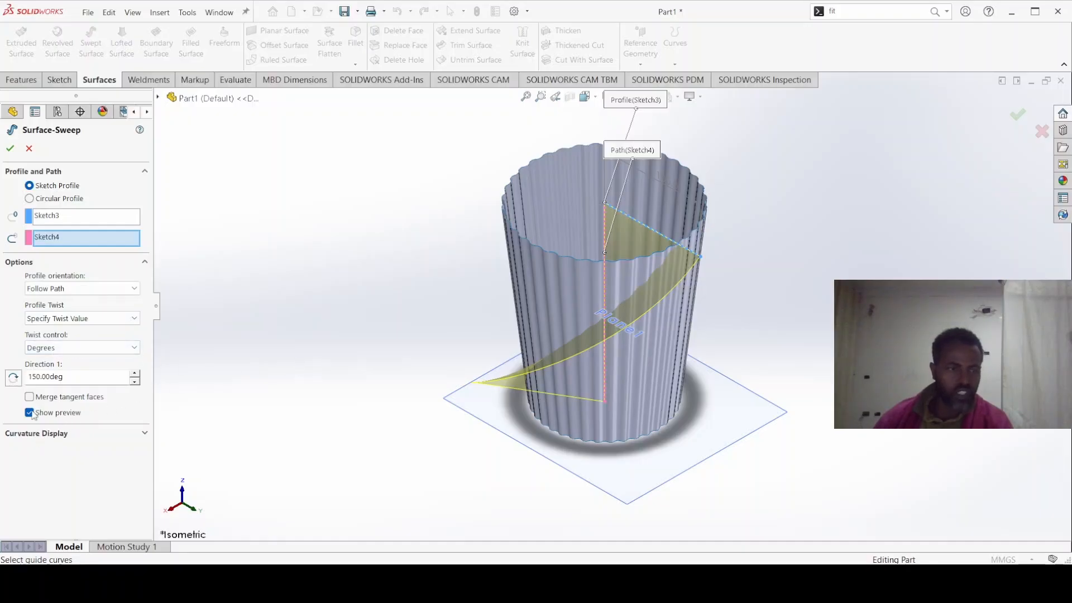
click(11, 149)
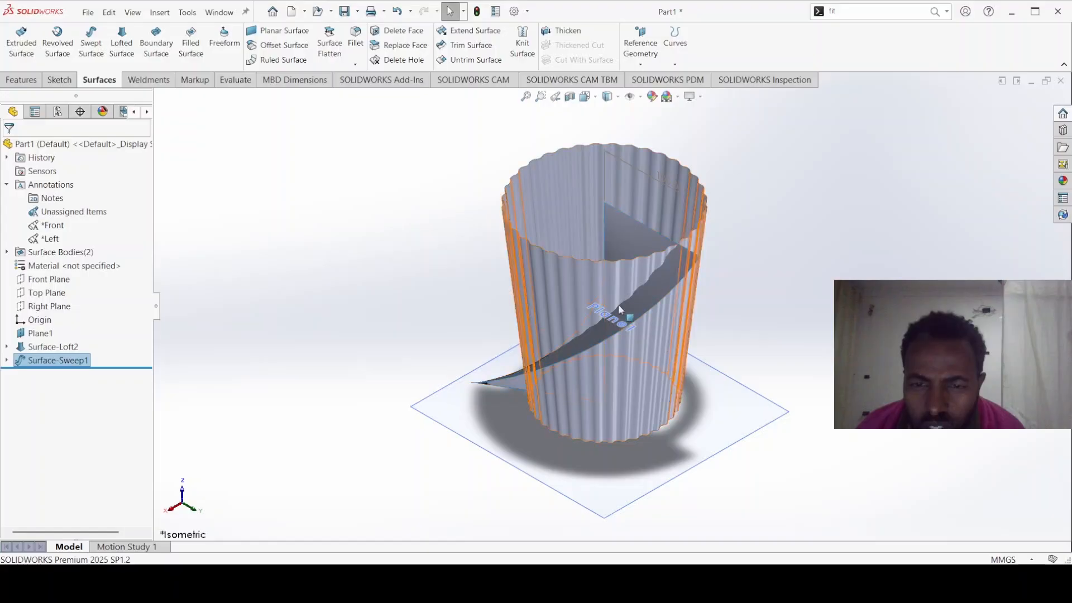
click(846, 12)
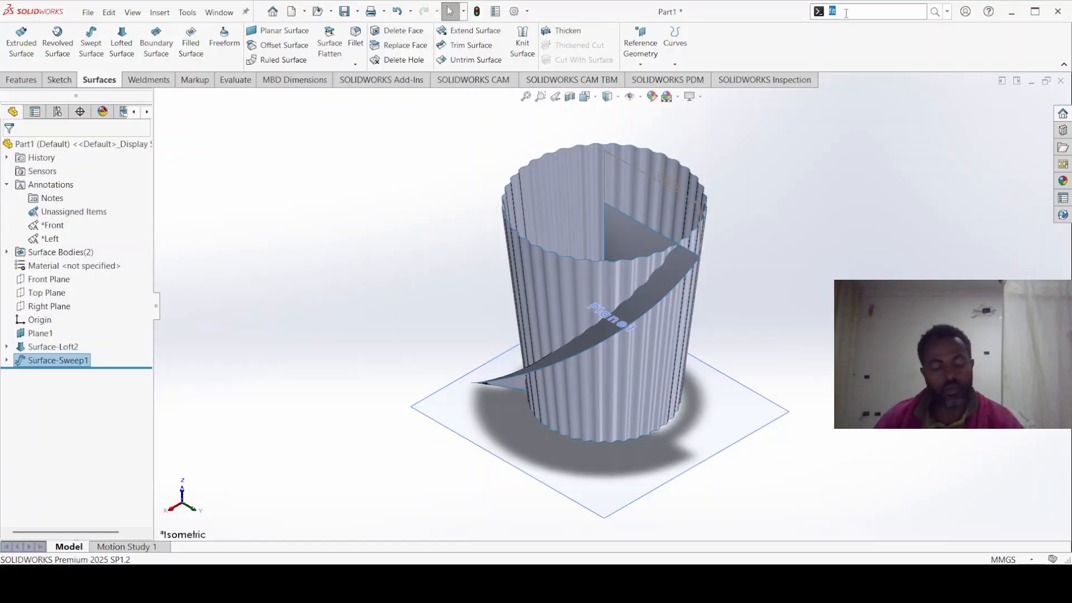
key(BackSpace)
text(int)
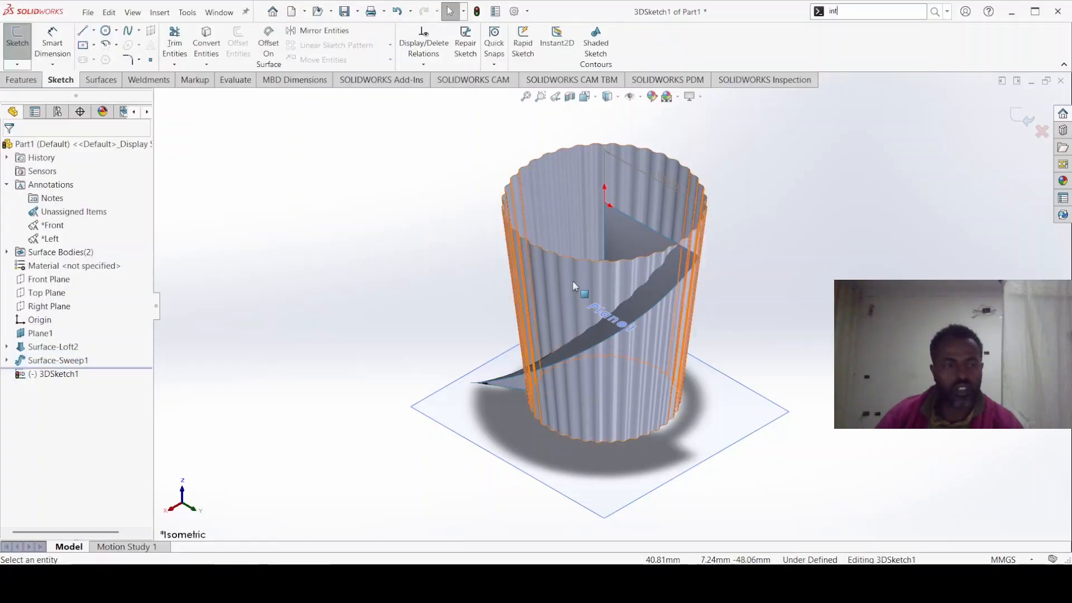
click(623, 279)
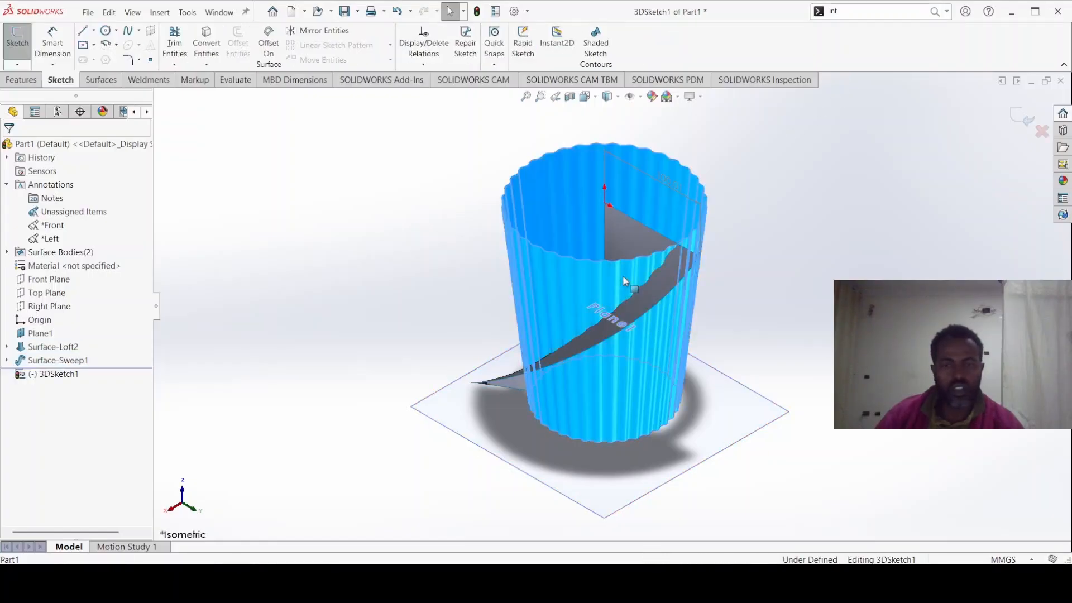
click(655, 296)
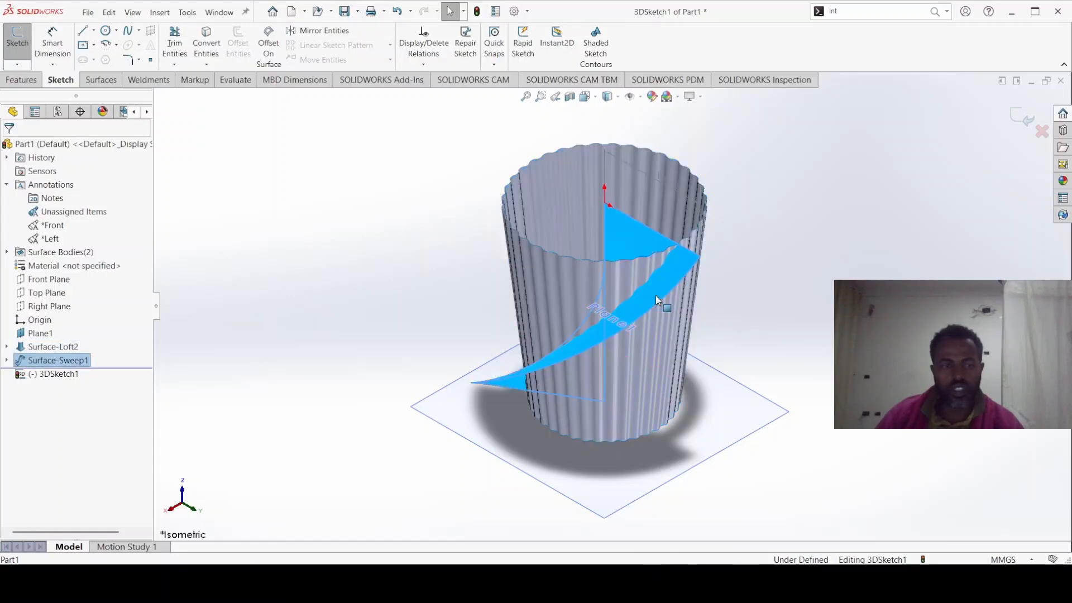
ctrl+click(628, 285)
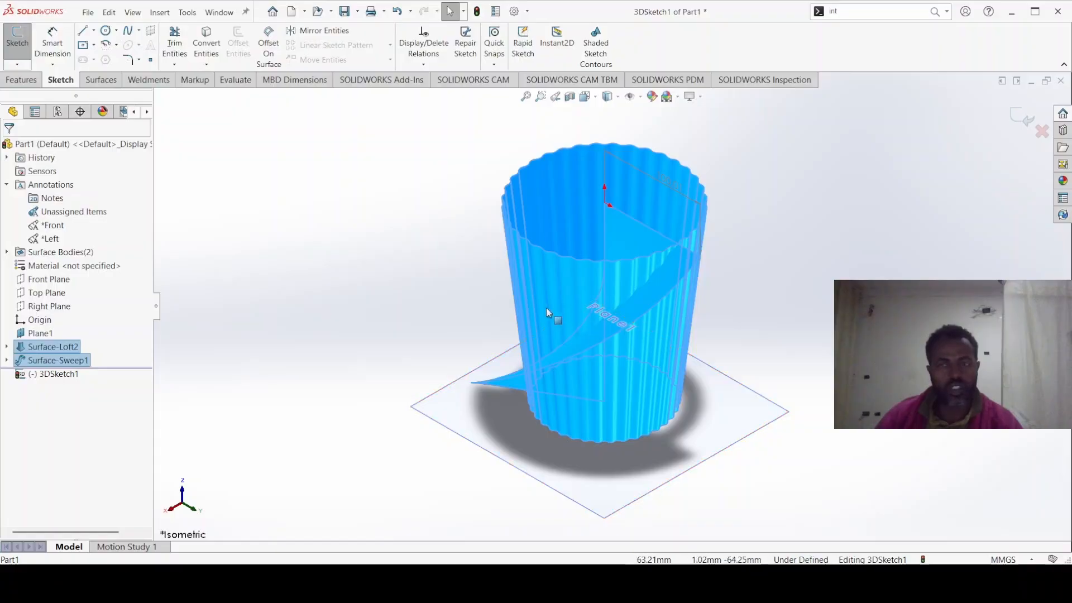
click(1016, 120)
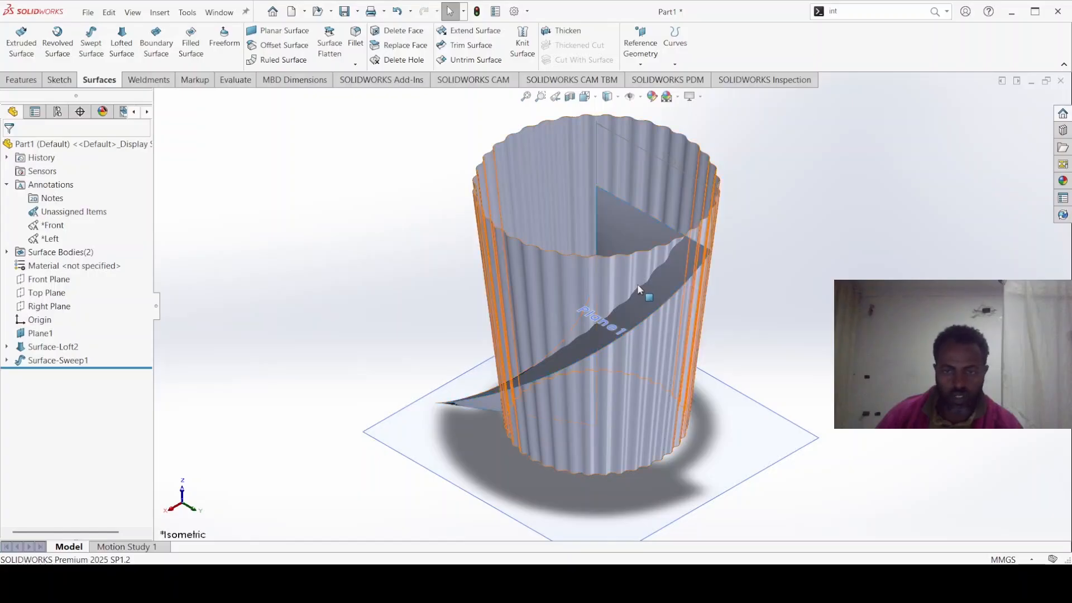
Create an intersection curve in a new 3D sketch between the twisted sweep surface and the fluted lofted wall
scroll(637, 284, down, 3)
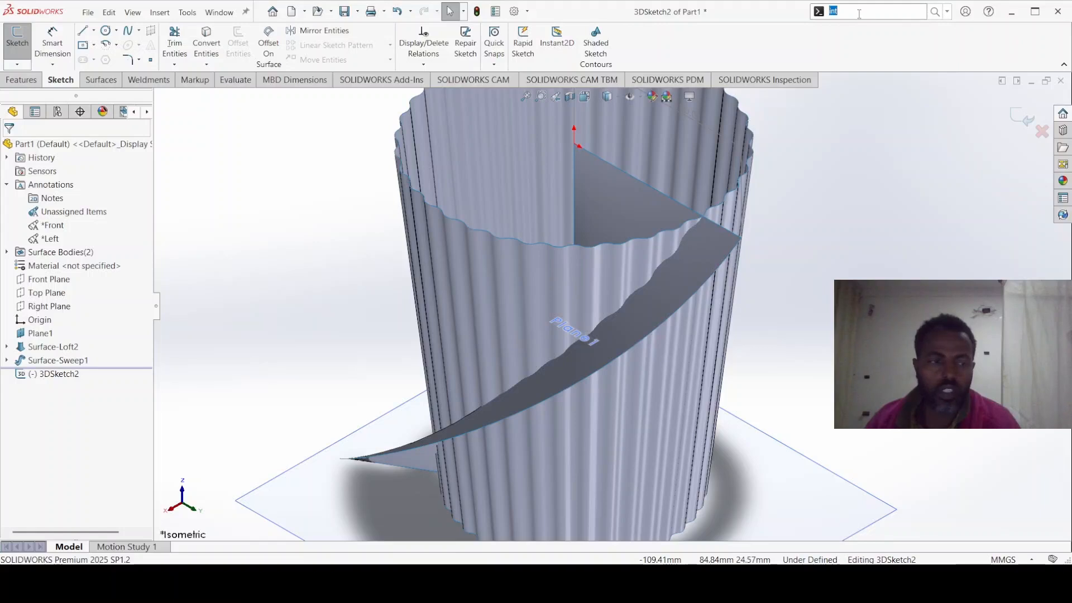
text(i)
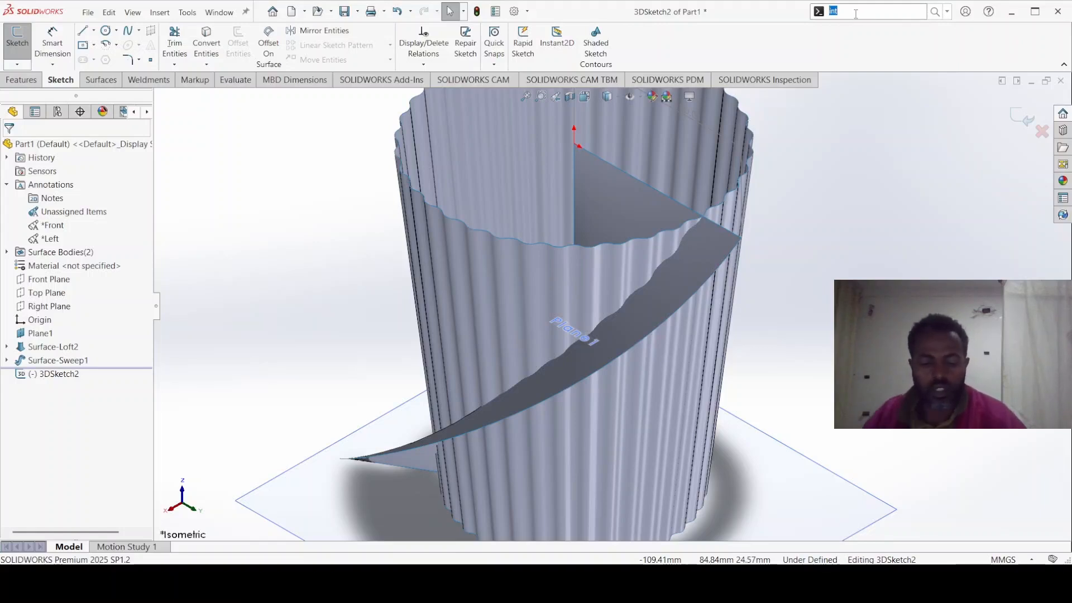
text(nt)
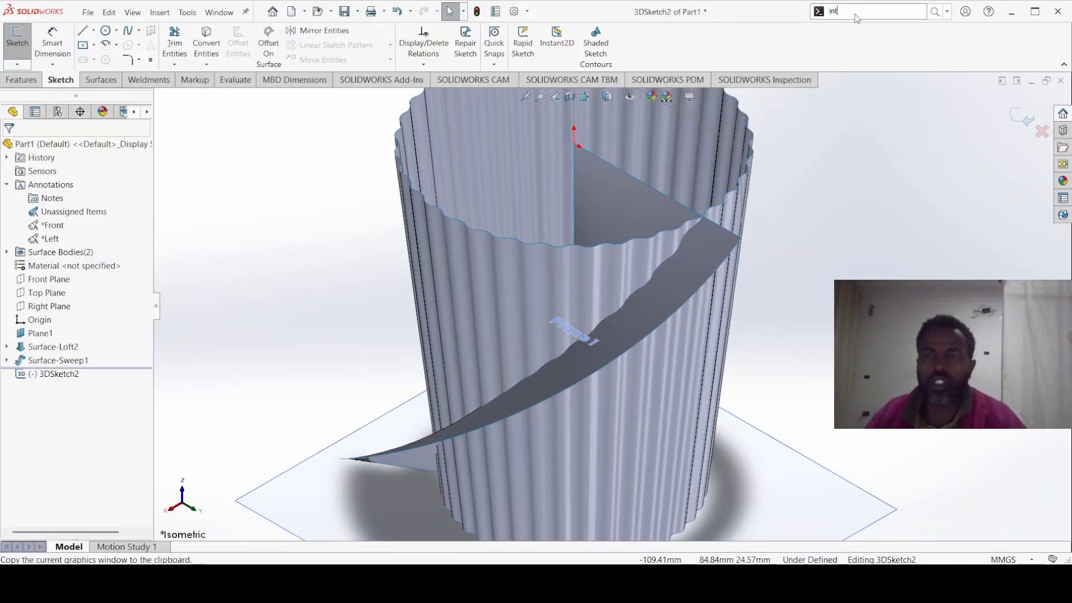
key(Return)
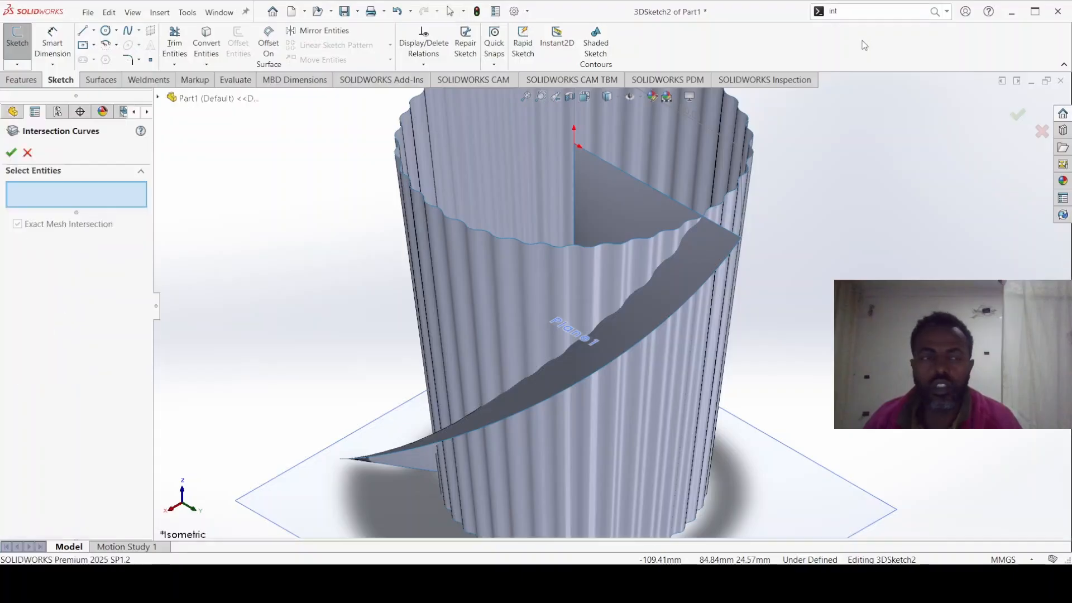
click(679, 289)
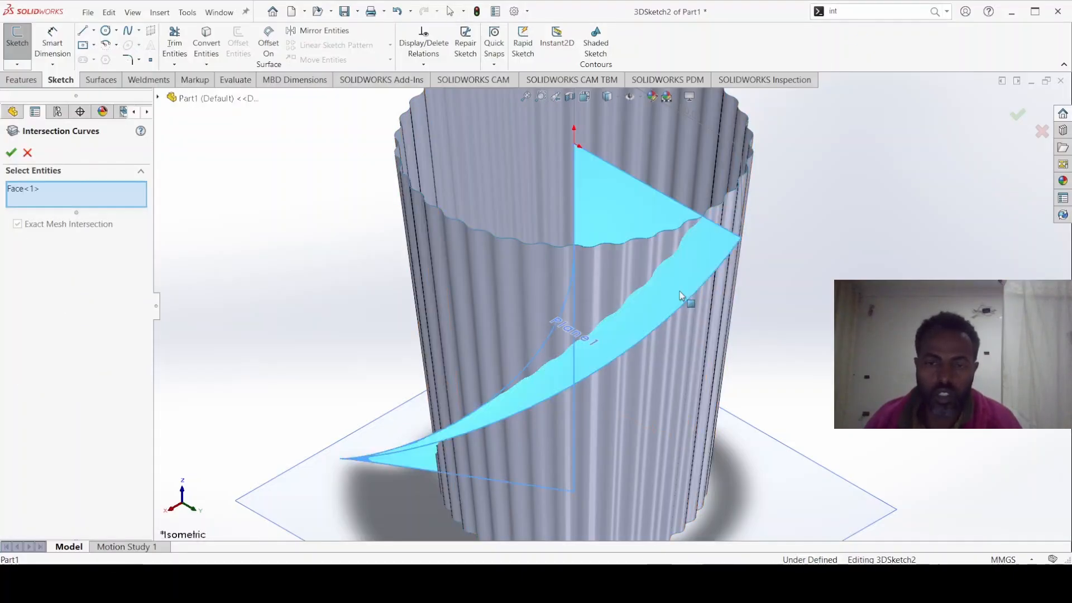
click(635, 278)
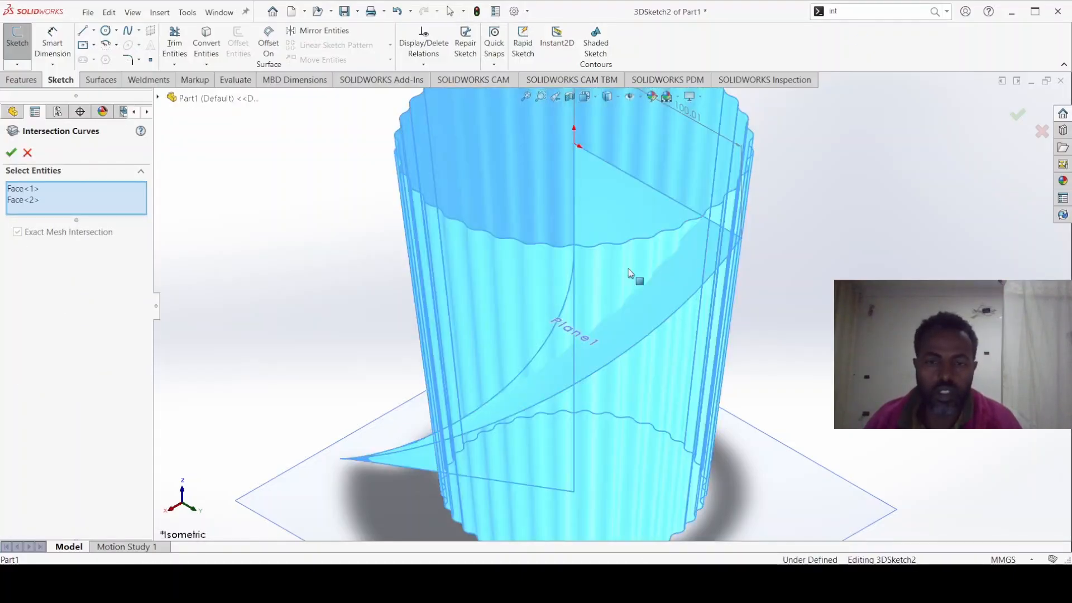
click(11, 153)
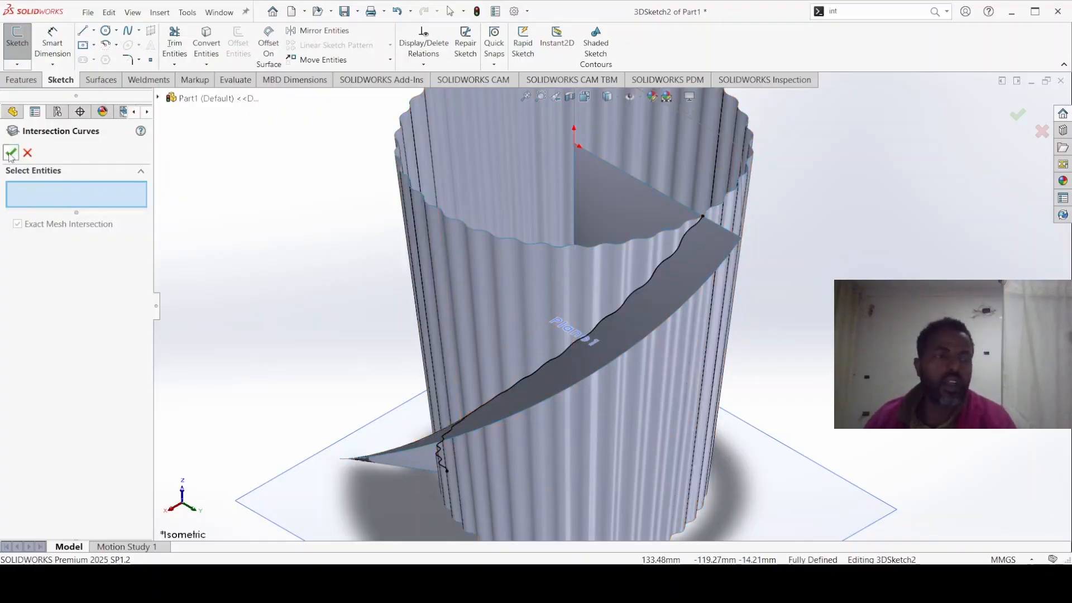
click(28, 153)
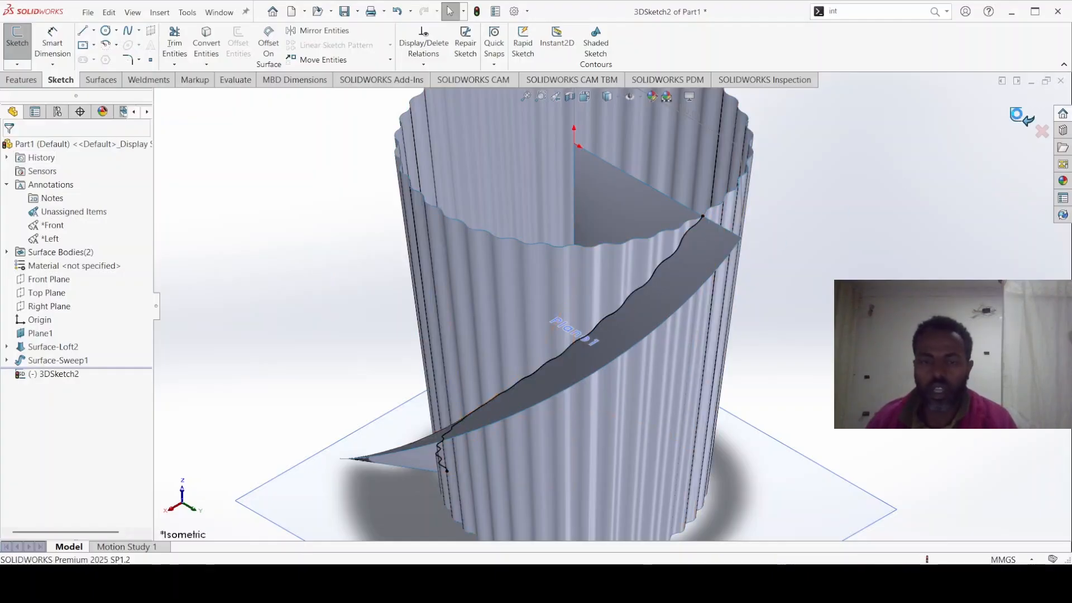
click(1019, 117)
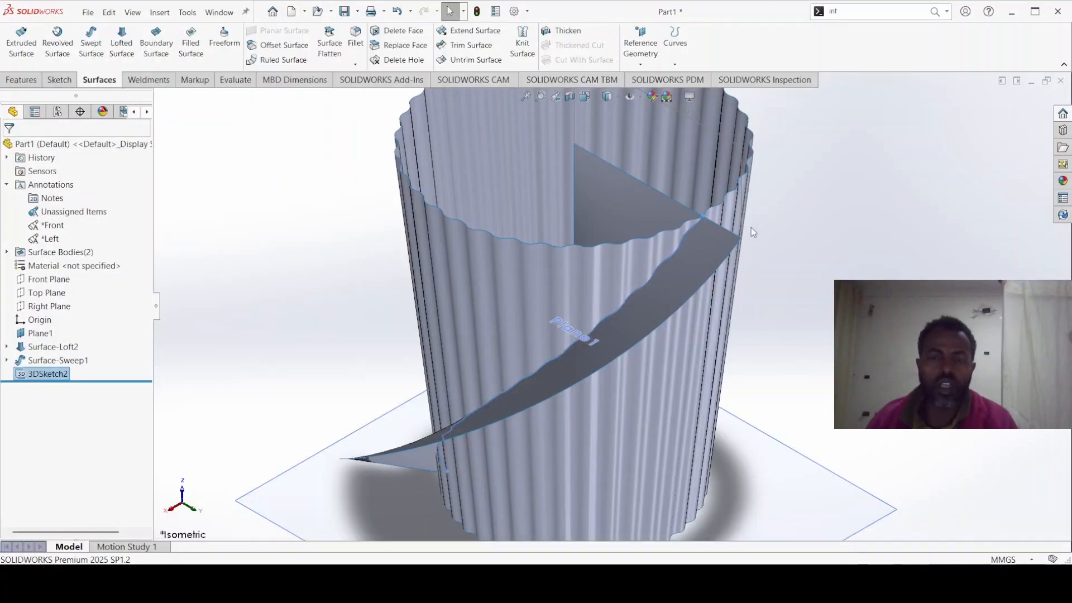
Mirror the twisted sweep surface body about the Right Plane
click(708, 252)
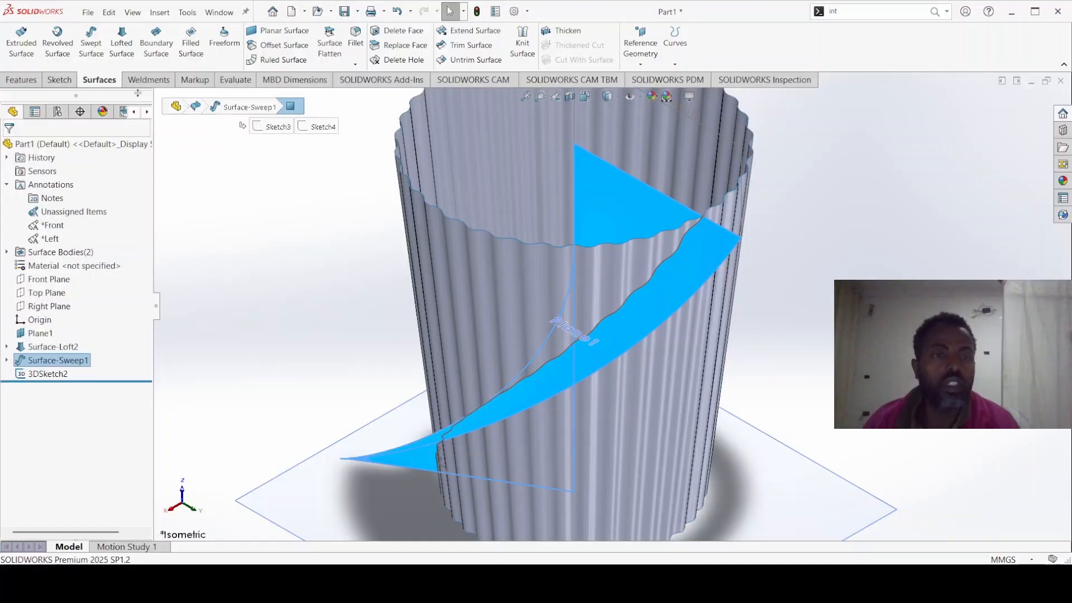
click(22, 80)
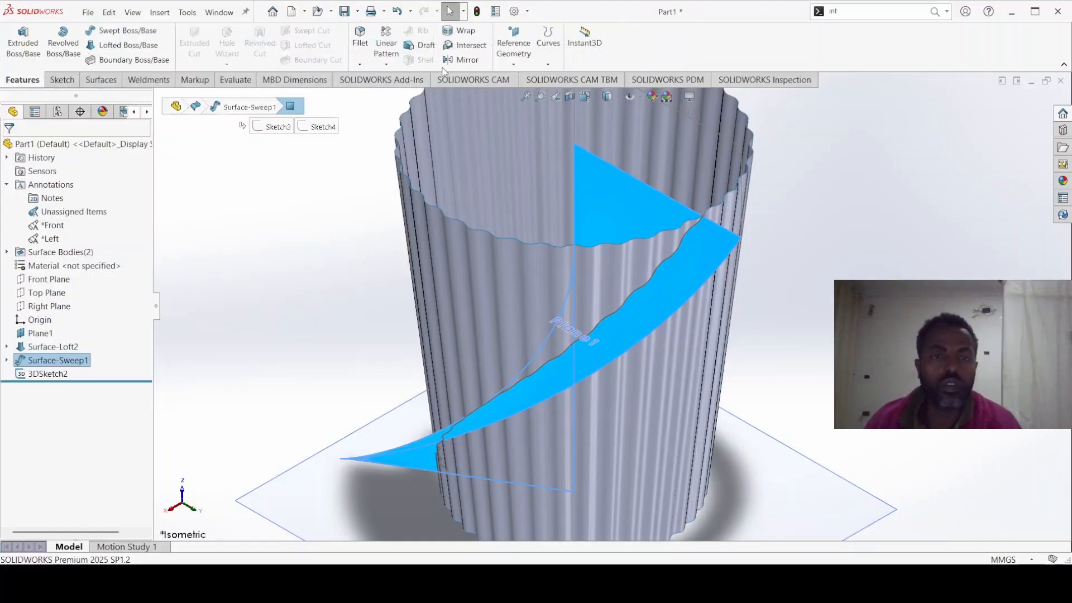
click(461, 60)
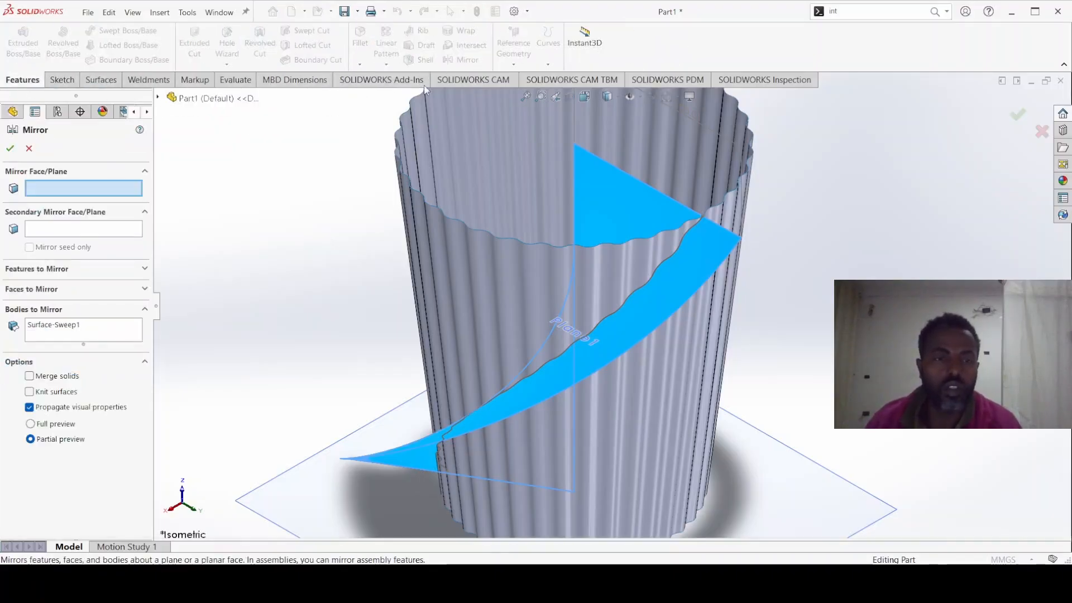
click(159, 97)
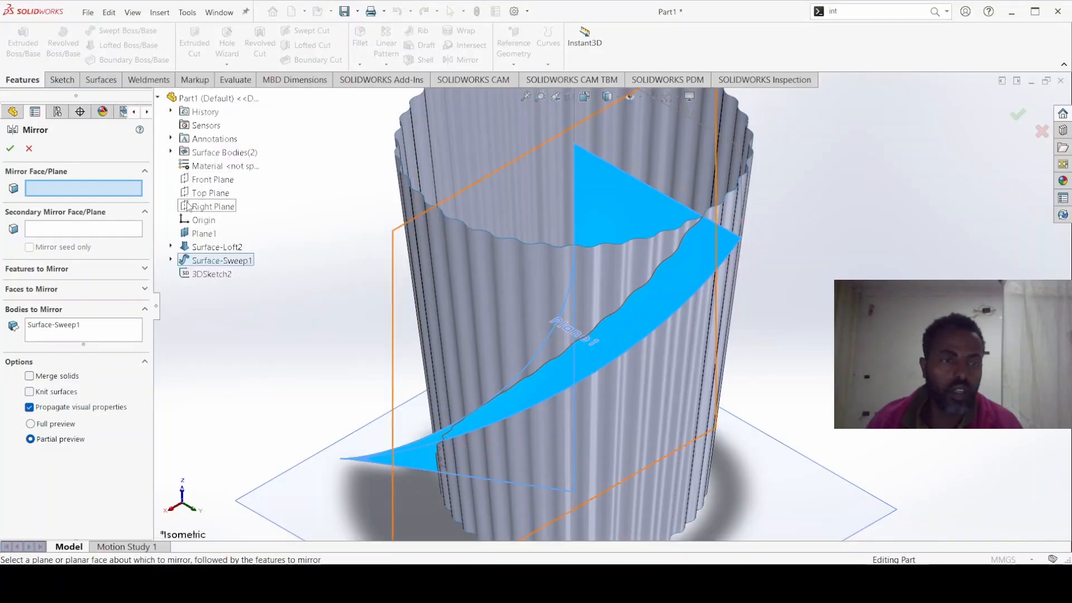
click(208, 207)
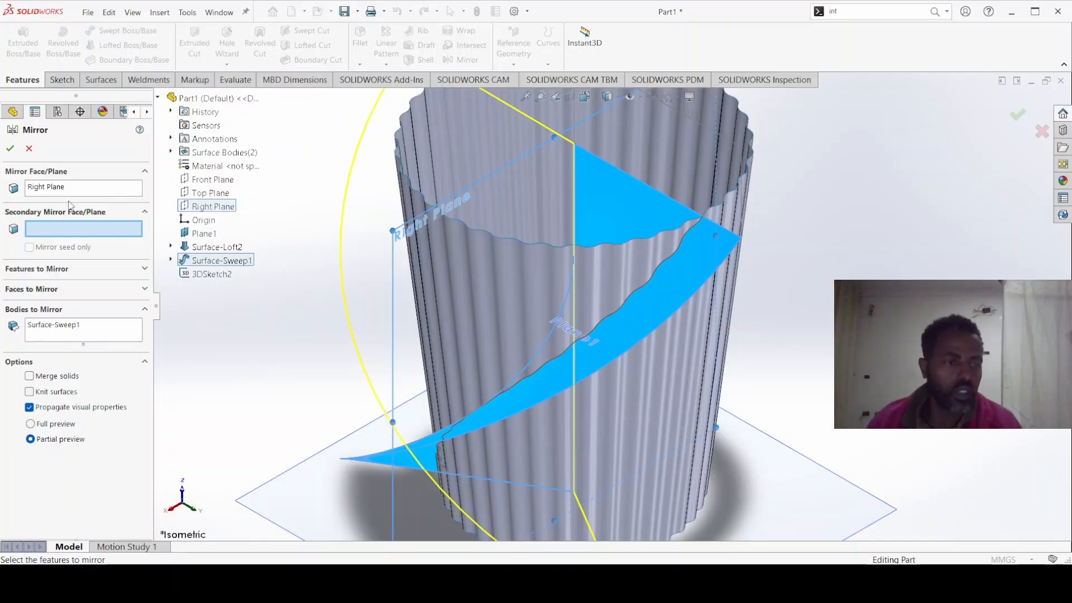
click(11, 149)
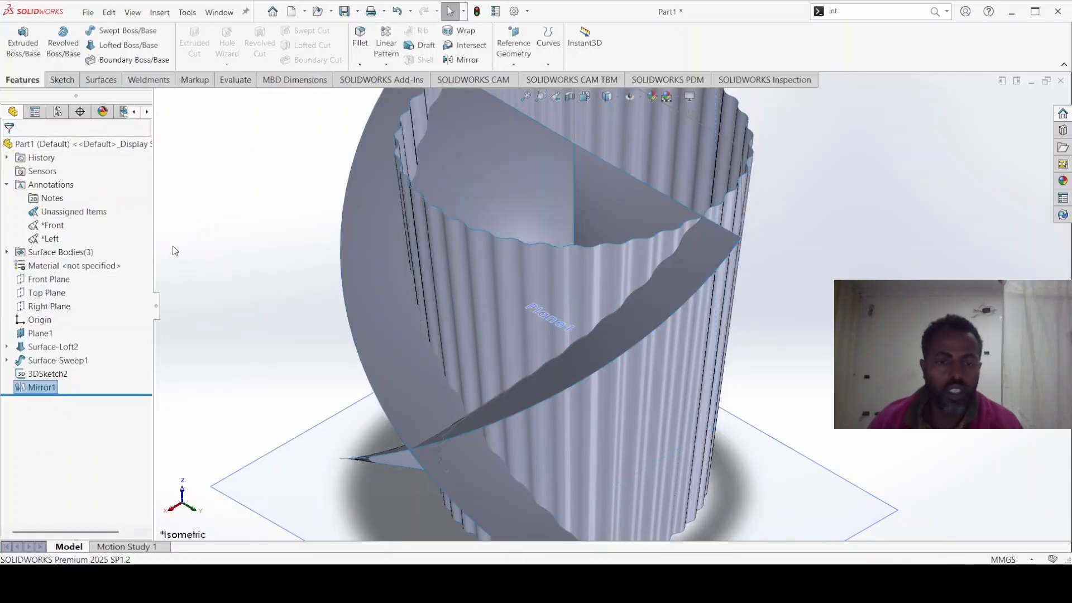
mouse_move(421, 327)
middle_down()
mouse_move(410, 124)
mouse_move(392, 111)
middle_up()
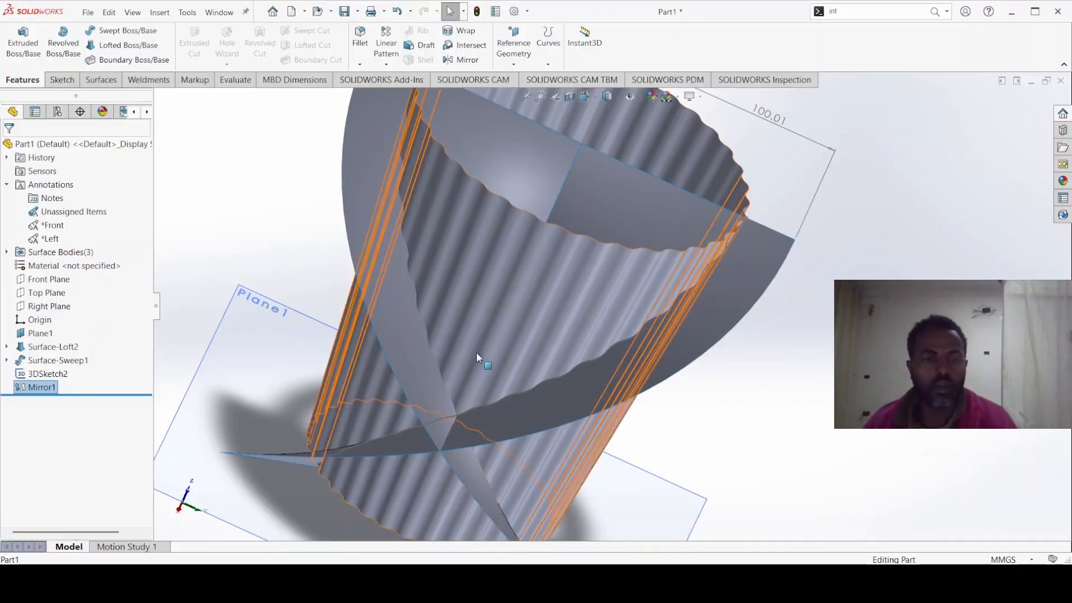
middle_drag(465, 316, 420, 286)
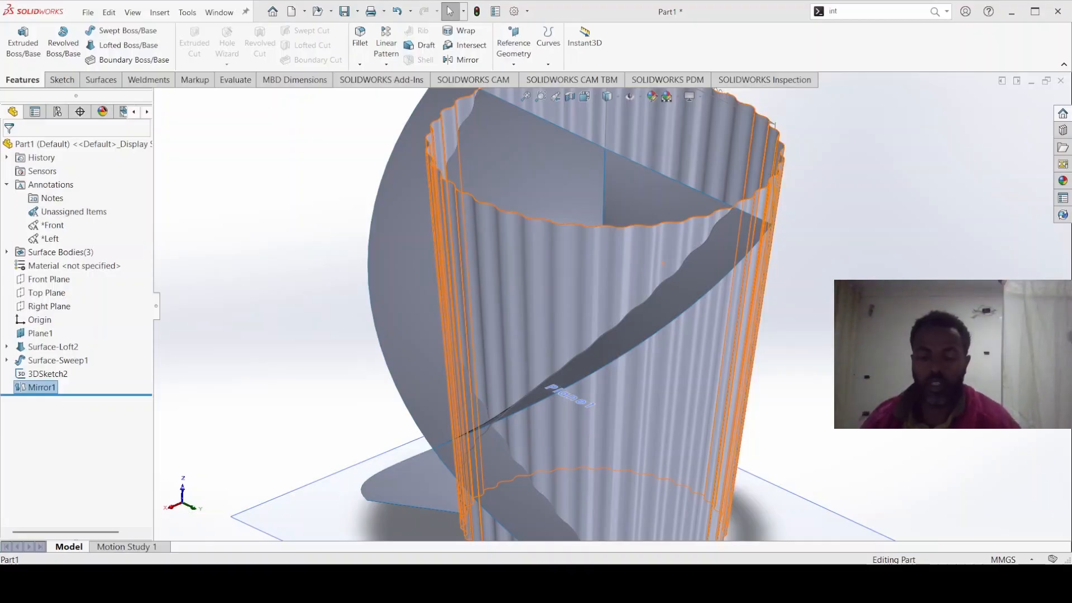
click(735, 142)
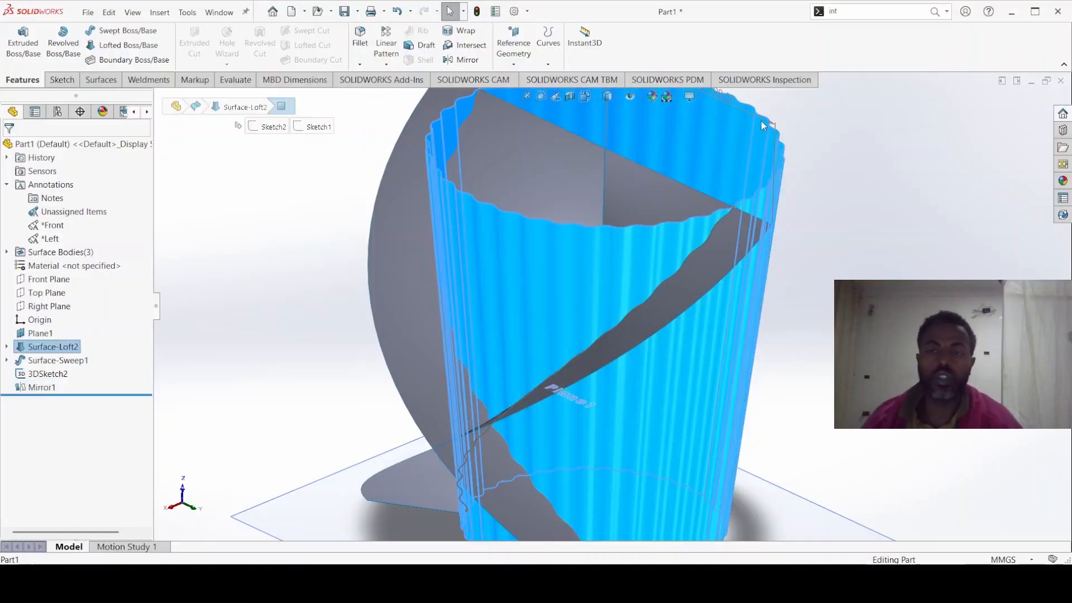
click(847, 15)
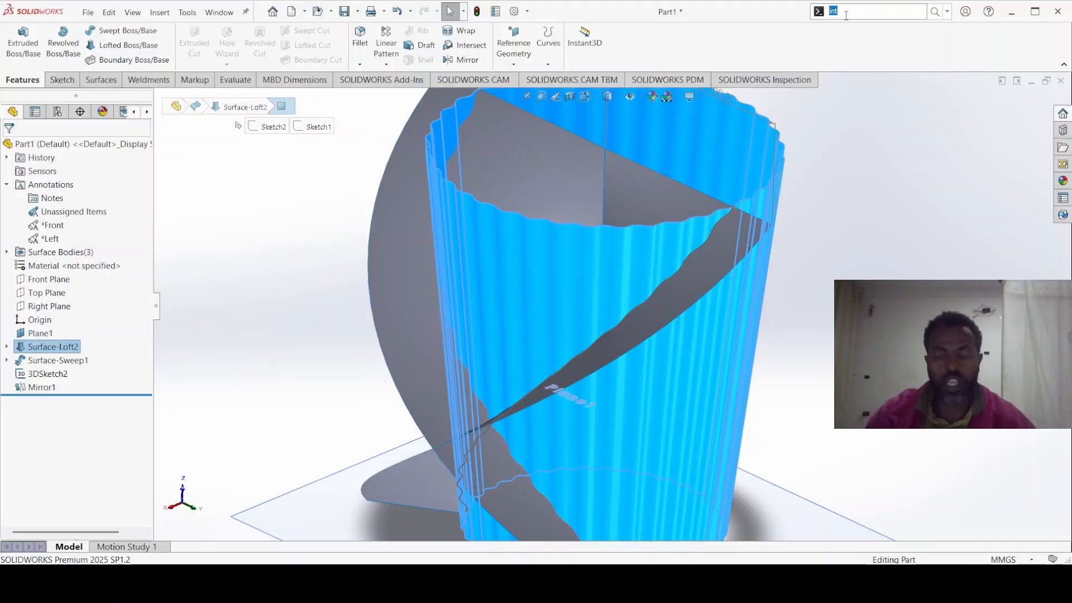
text(move)
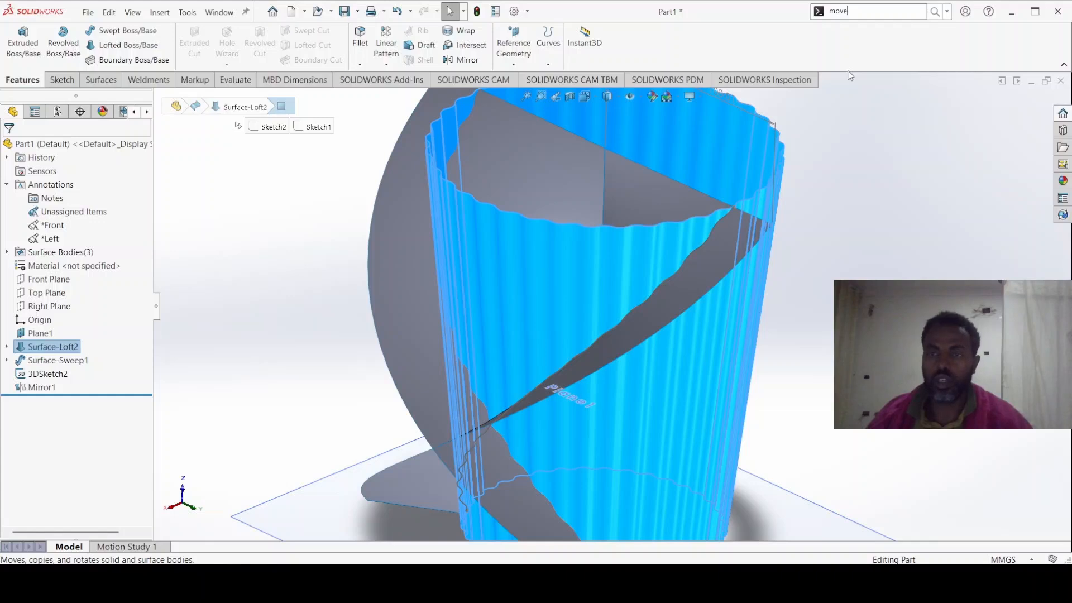
key(Return)
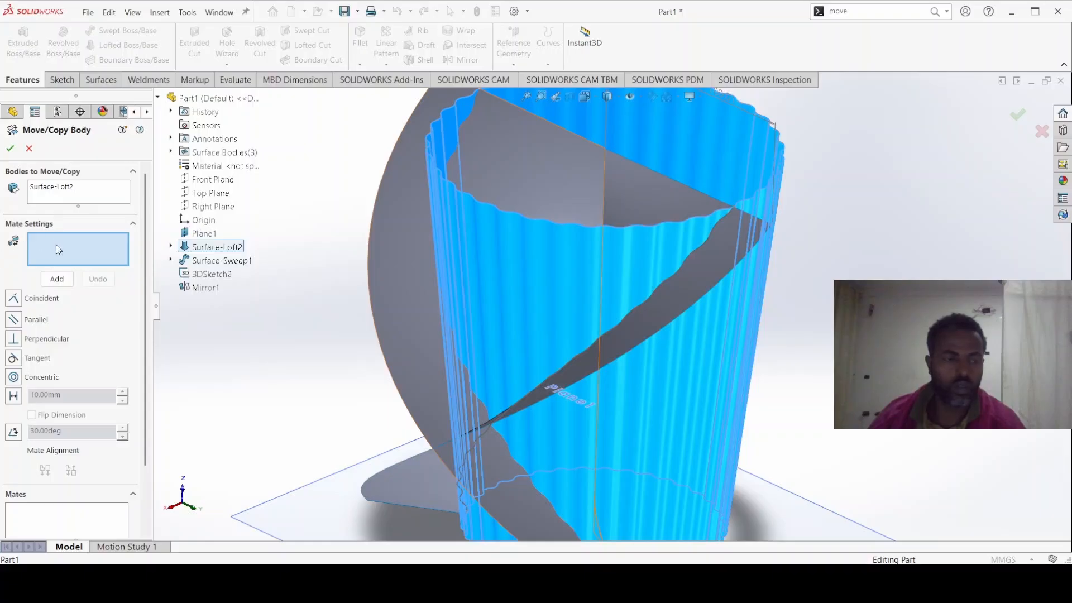
click(186, 223)
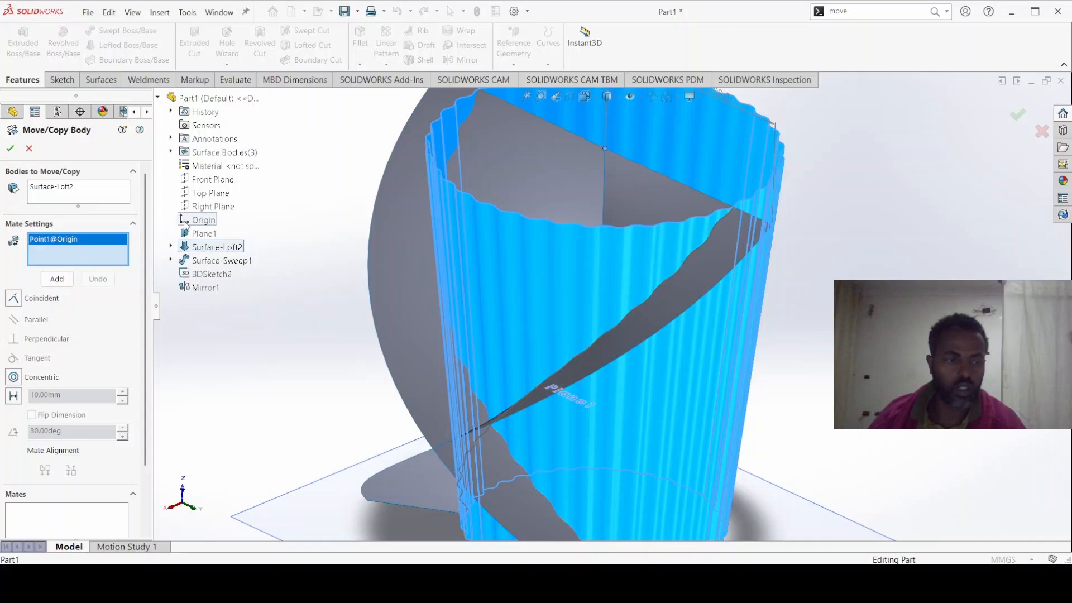
scroll(88, 404, down, 3)
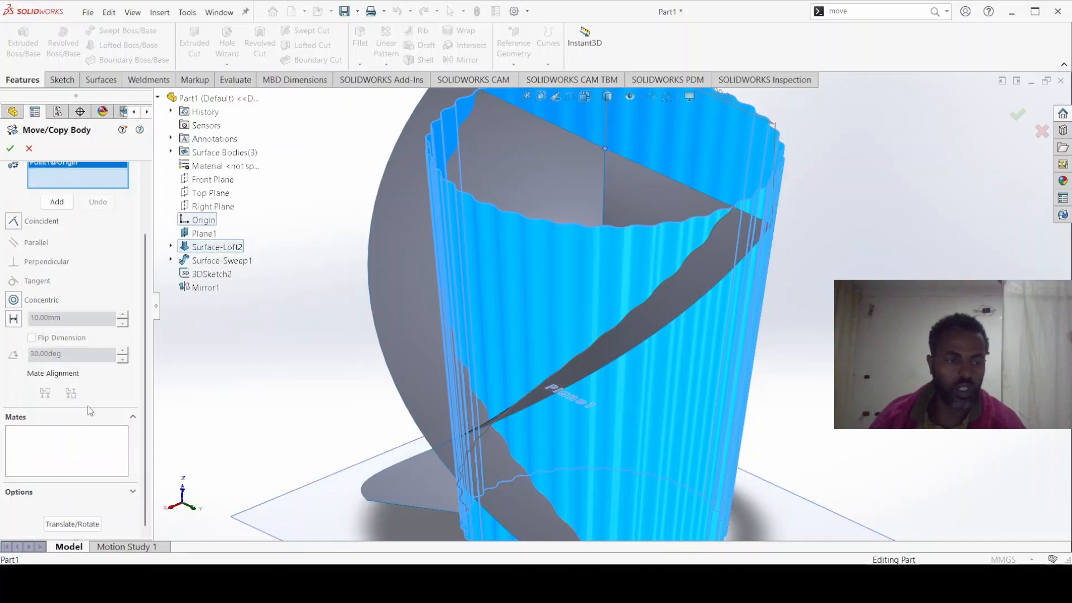
scroll(88, 411, up, 3)
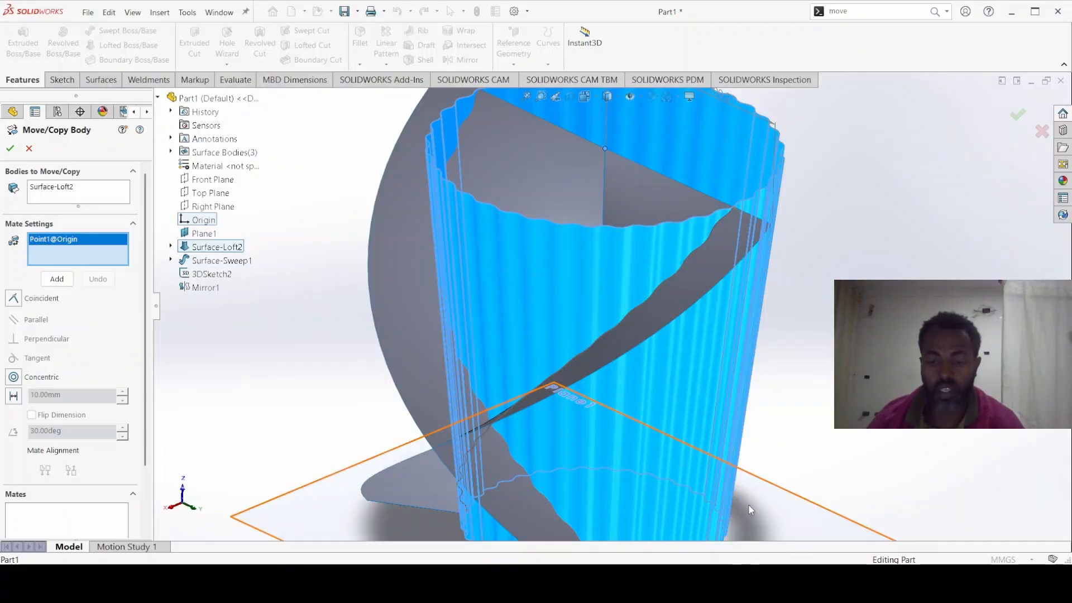
key(Escape)
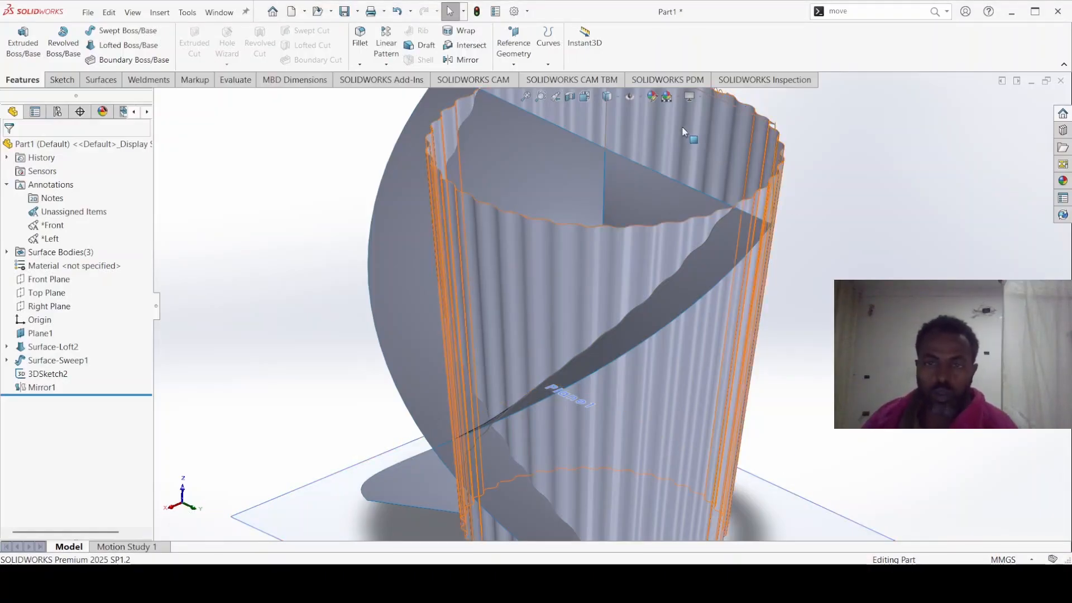
Rotate the fluted lofted surface body 5 degrees about the Y axis around the origin with Move/Copy Body, without copying it
click(849, 10)
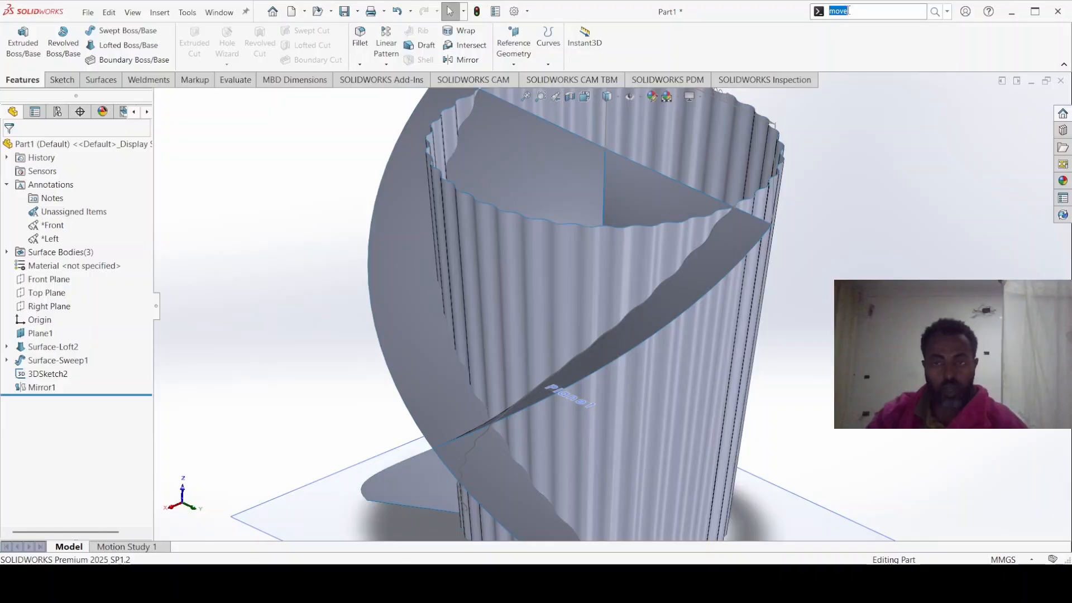
text(mov)
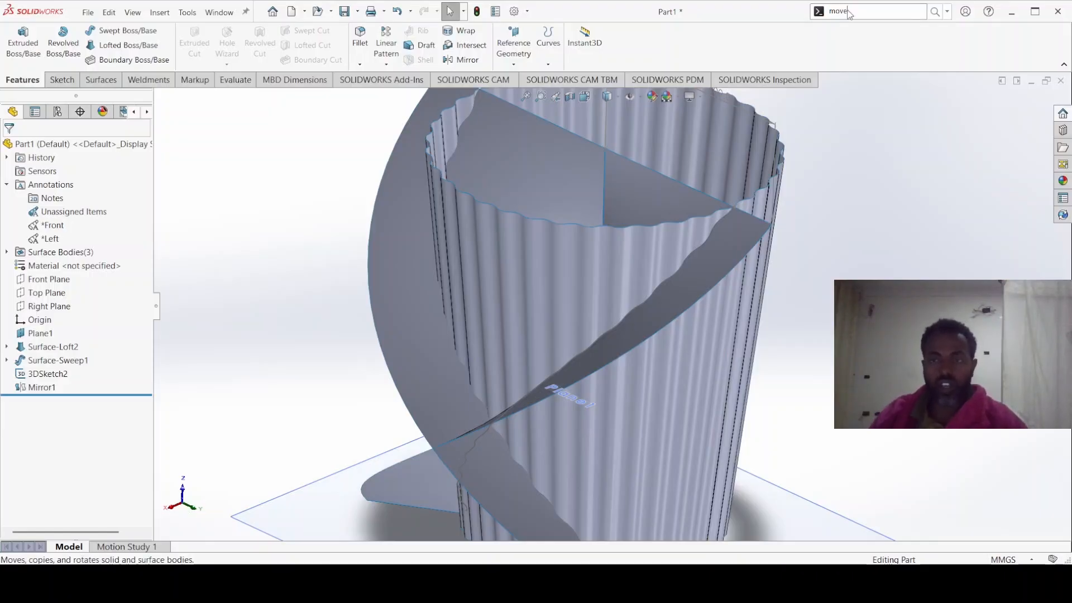
key(Return)
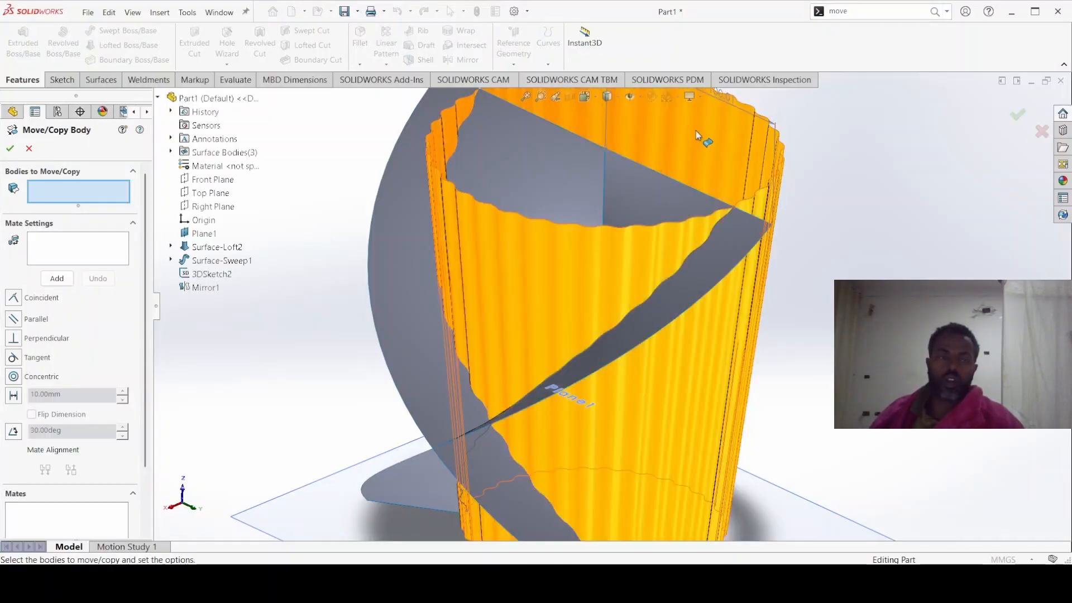
click(695, 129)
scroll(96, 411, down, 3)
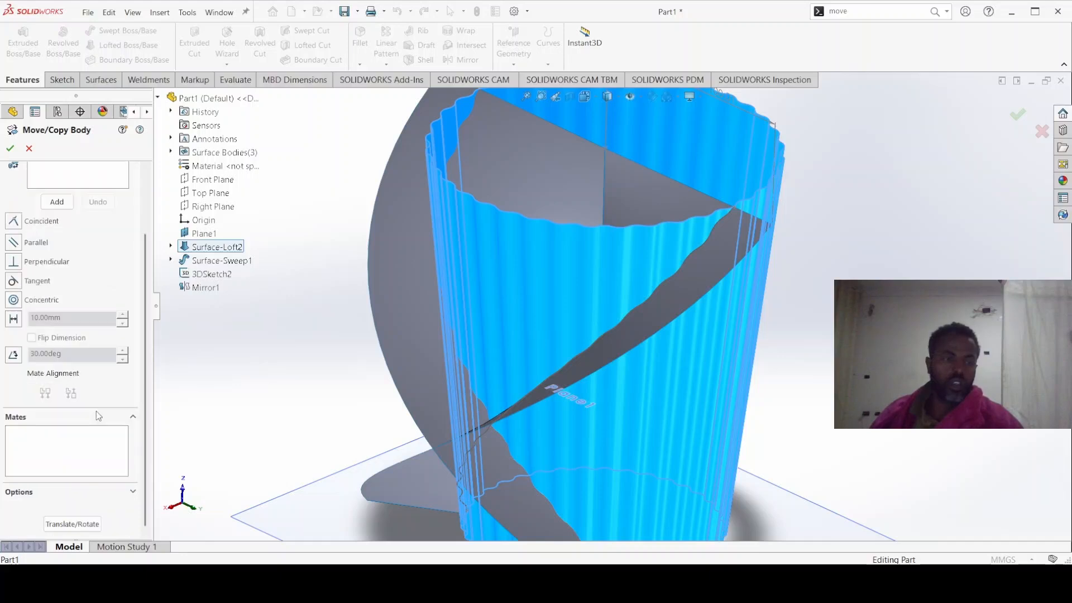
click(95, 525)
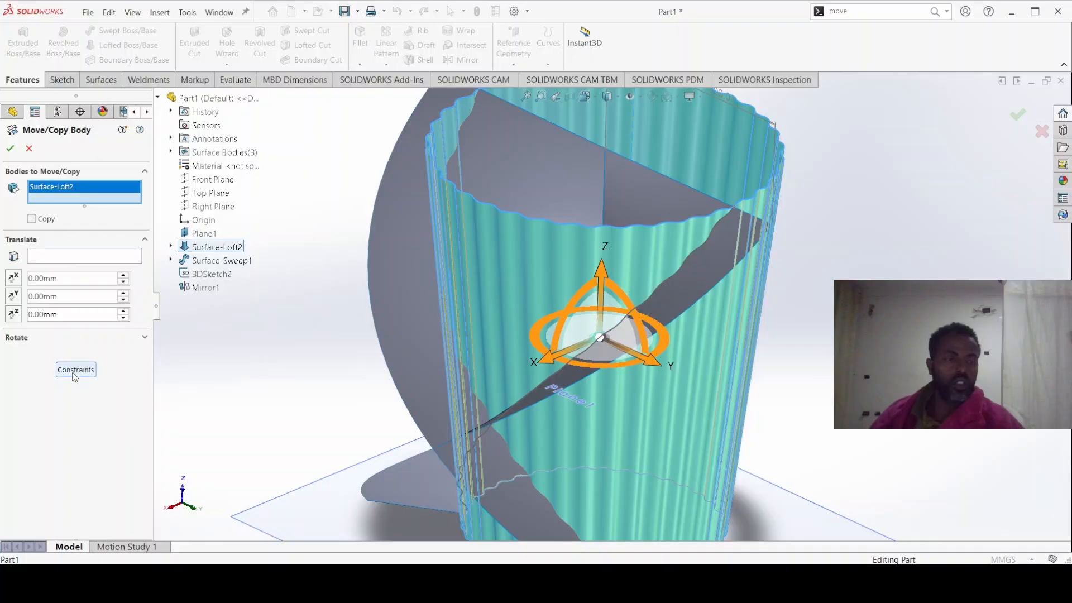
click(25, 338)
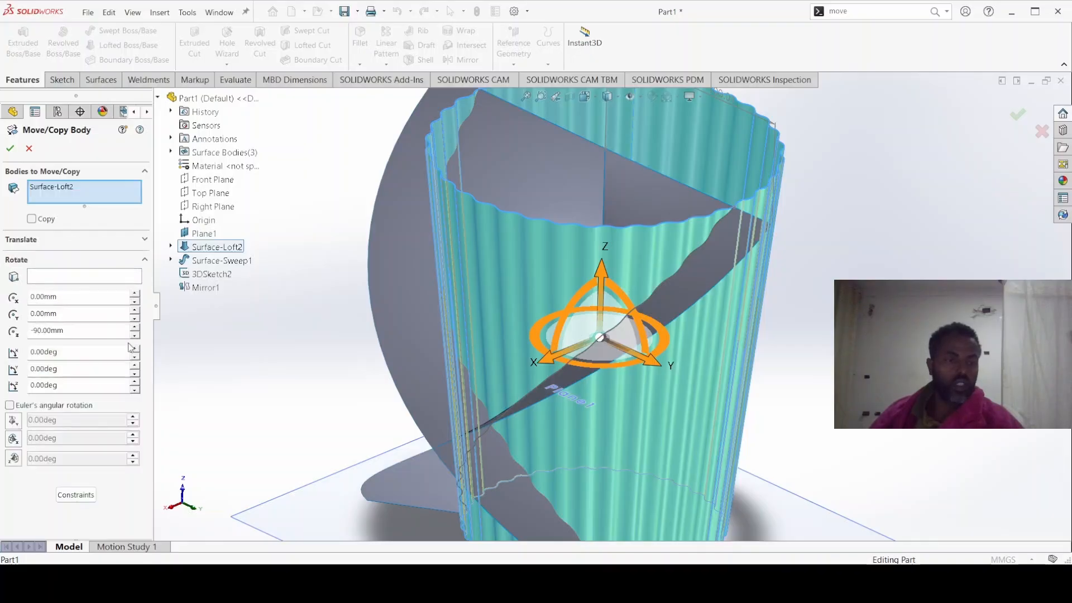
click(46, 279)
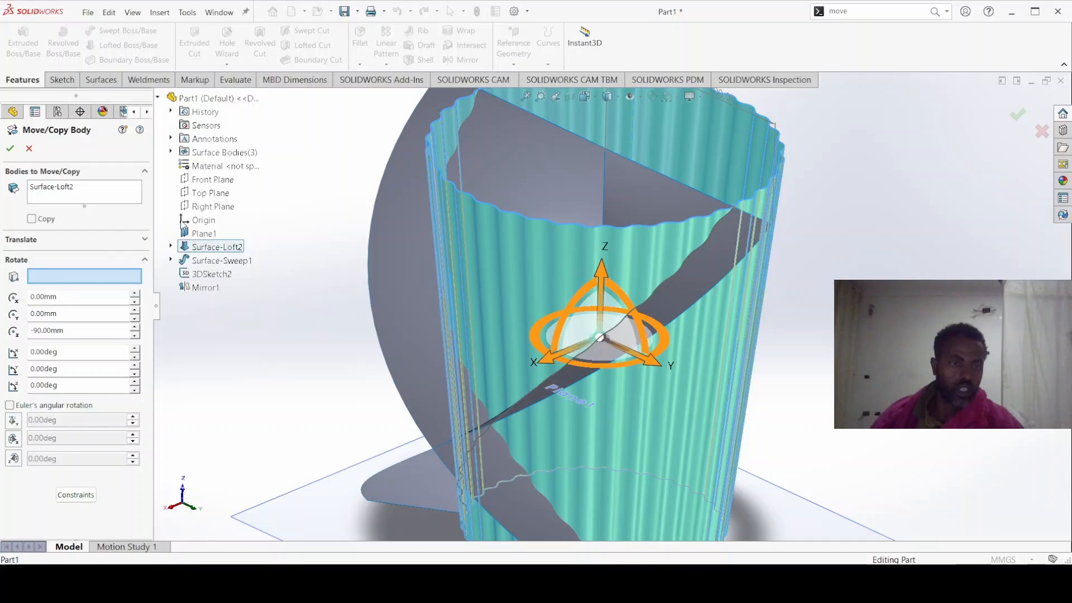
click(198, 222)
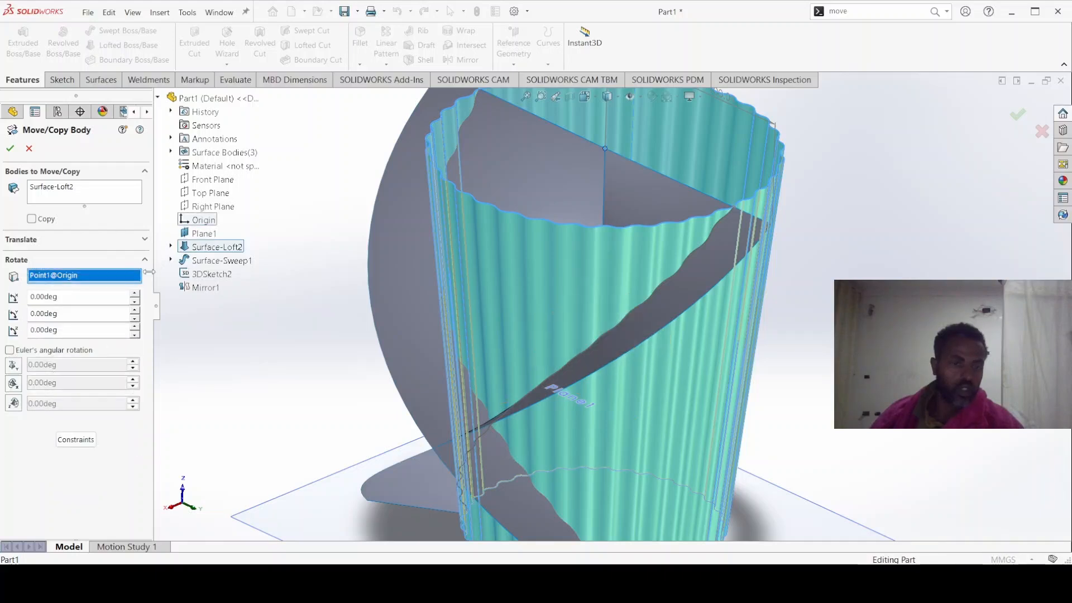
click(34, 314)
key(BackSpace)
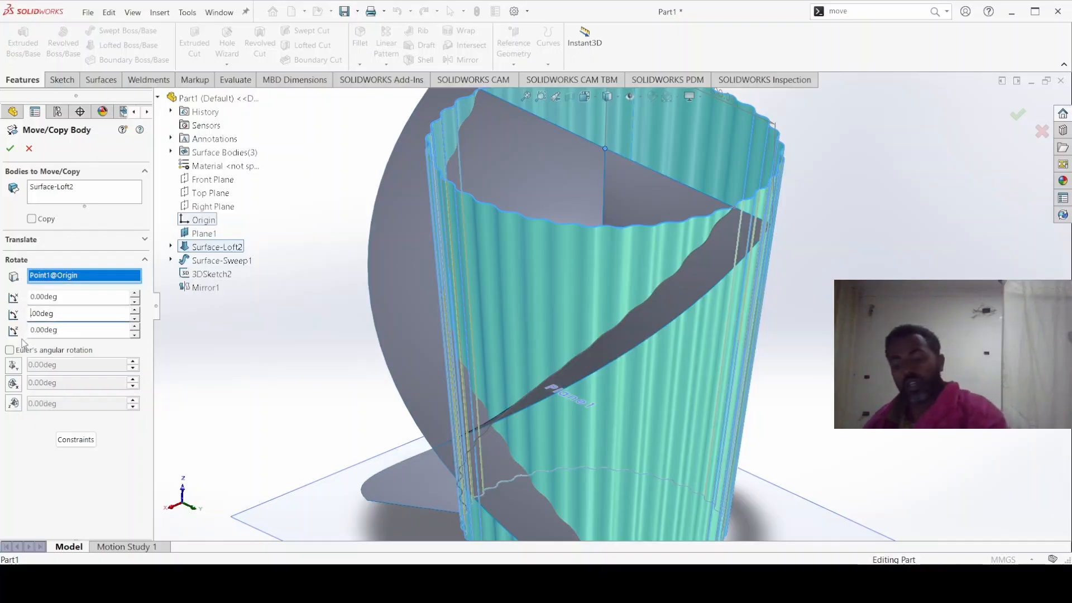
text(5)
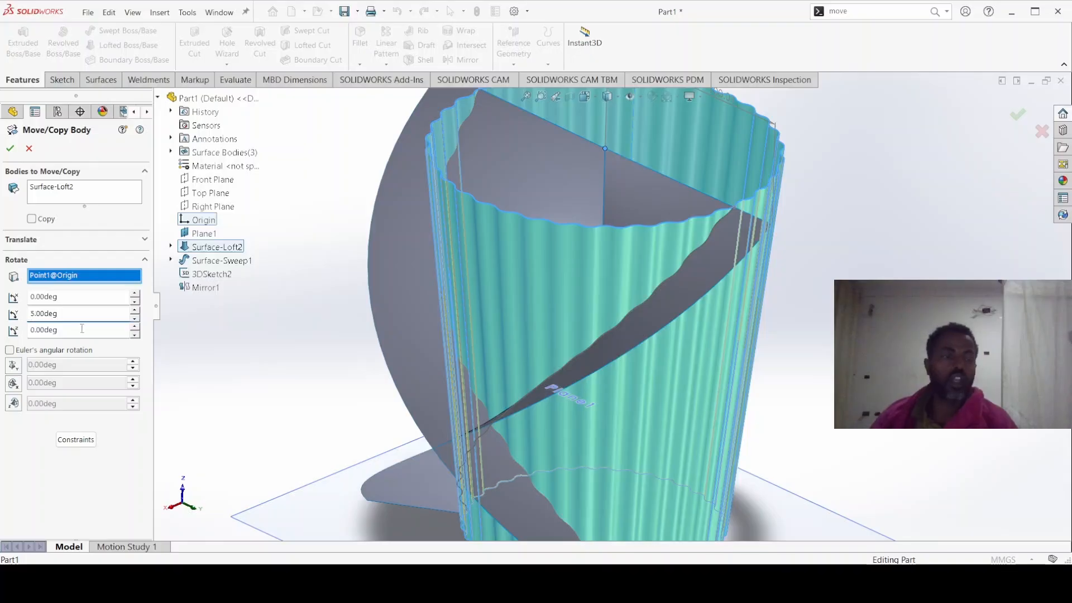
click(10, 149)
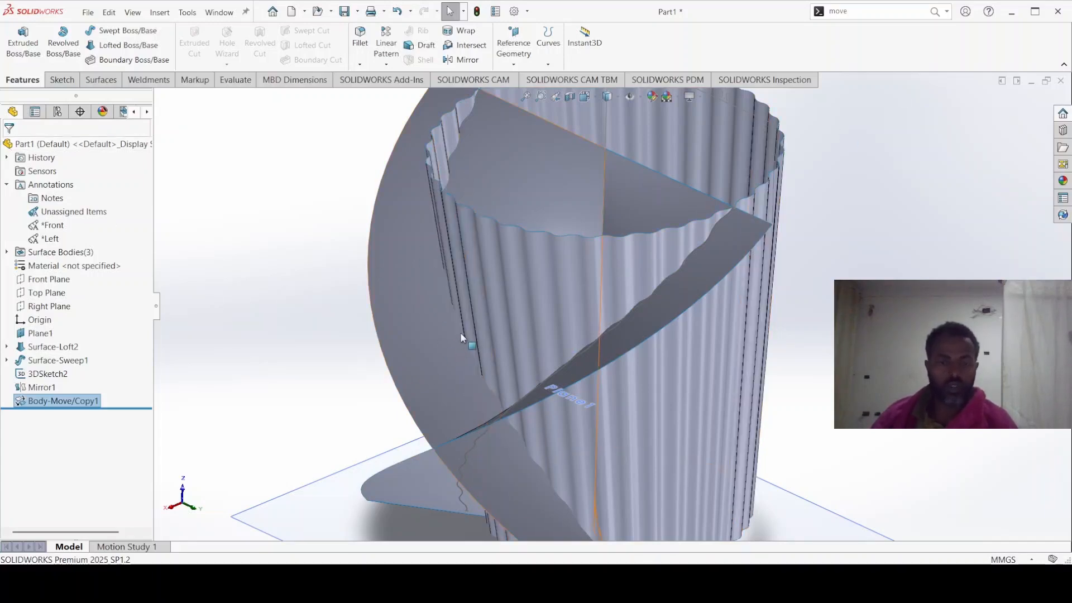
Create an intersection curve in a new 3D sketch between the rotated fluted wall and the mirrored twisted surface
click(852, 12)
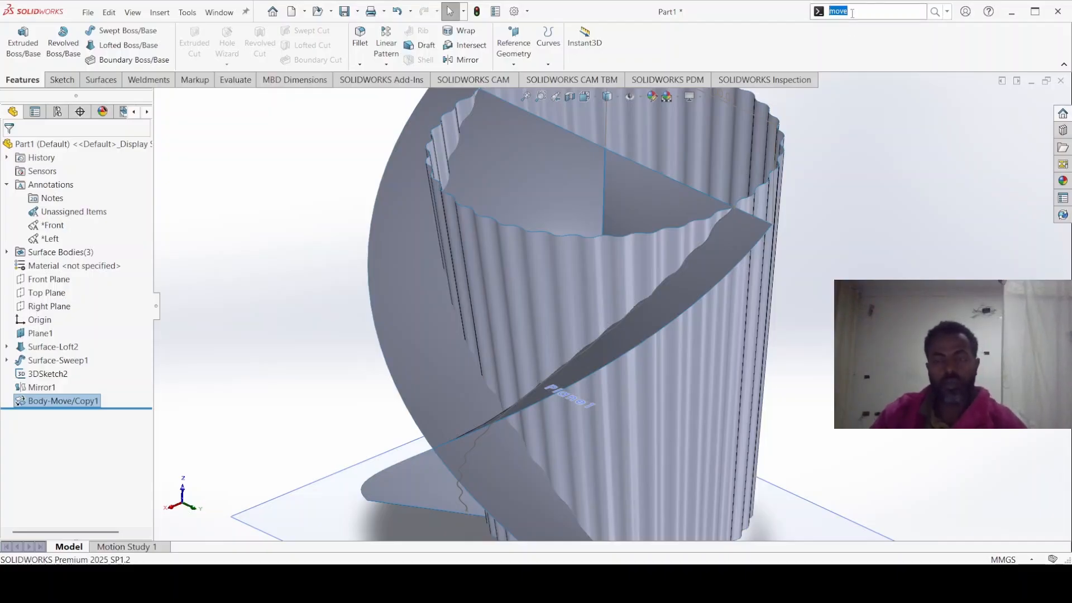
key(BackSpace)
text(int)
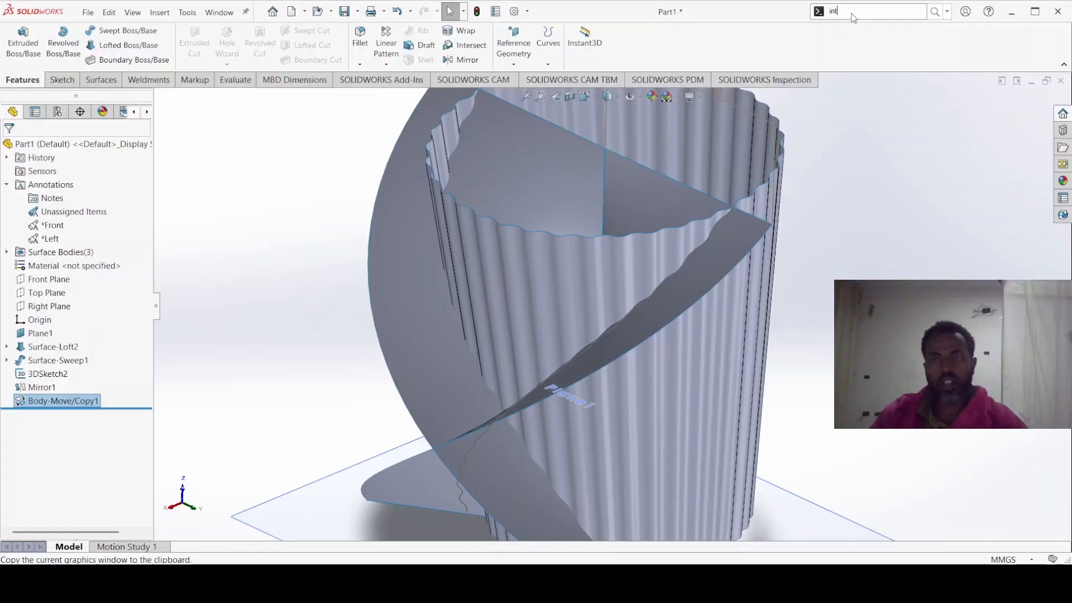
click(863, 45)
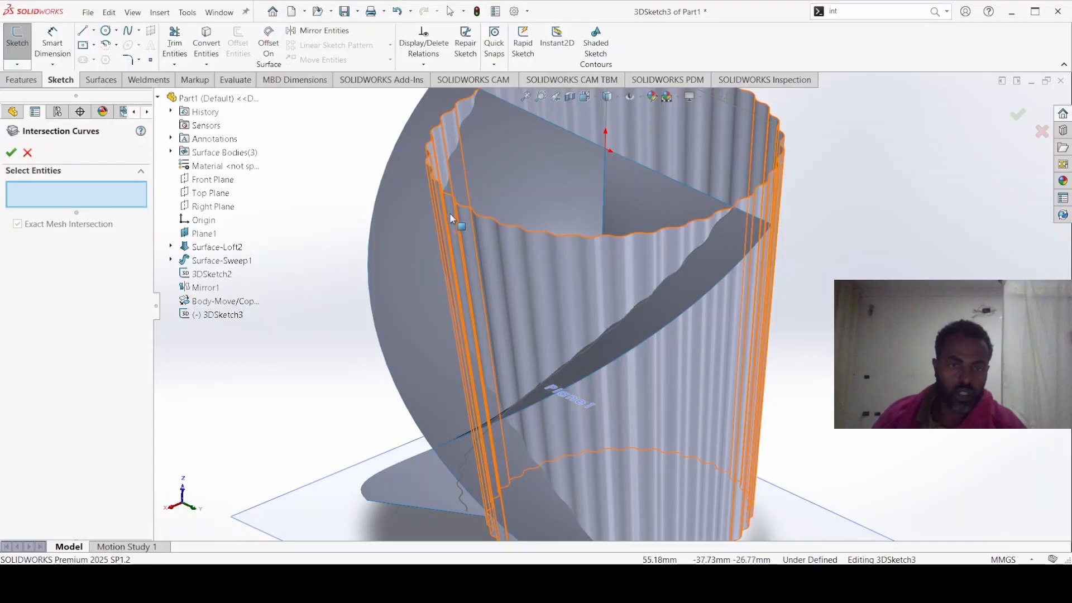
click(438, 157)
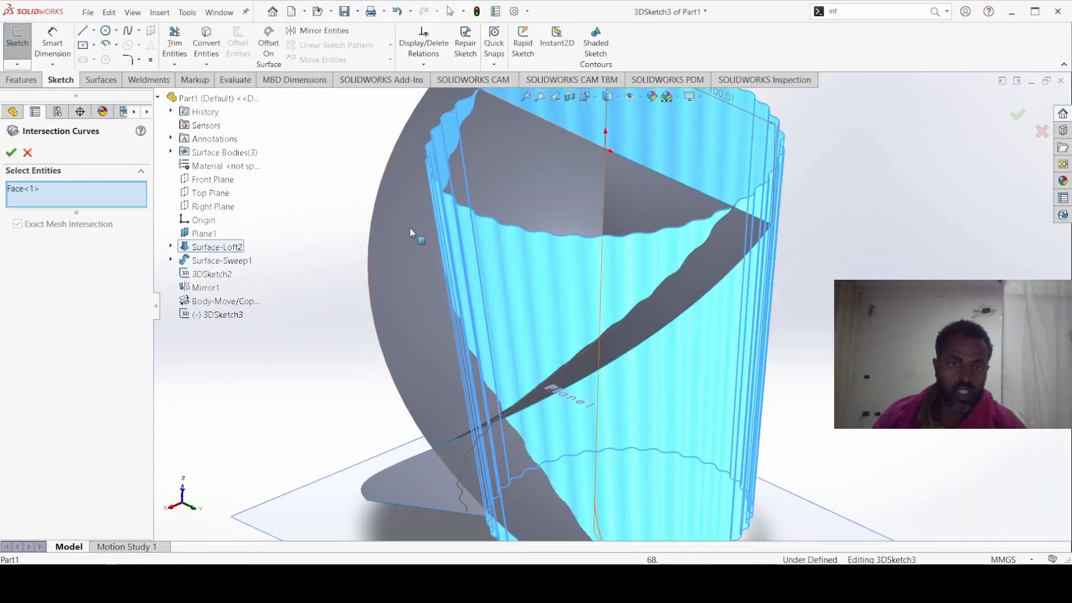
click(409, 243)
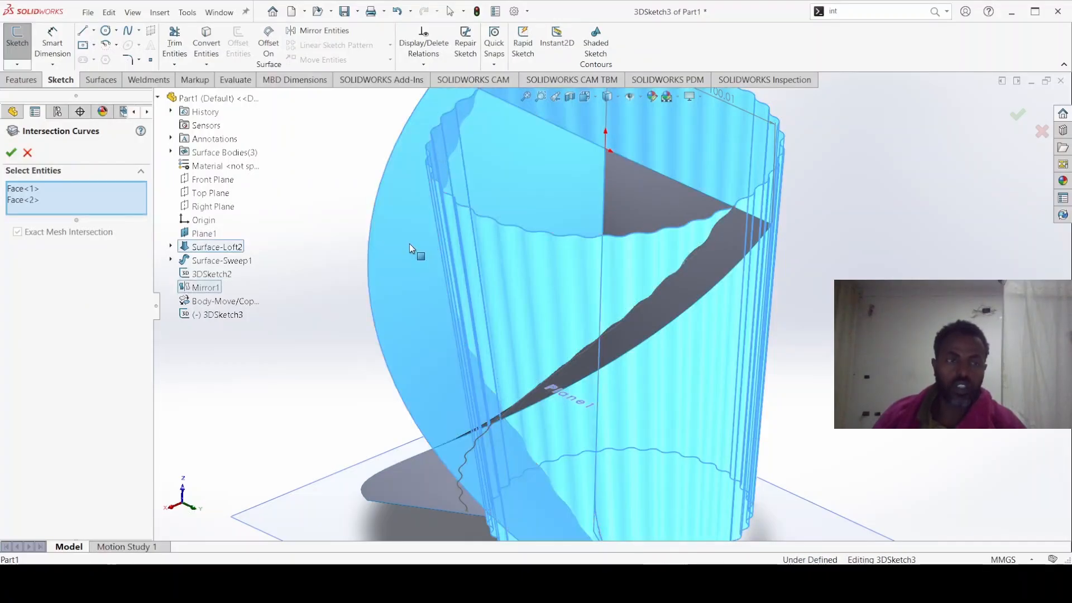
click(10, 154)
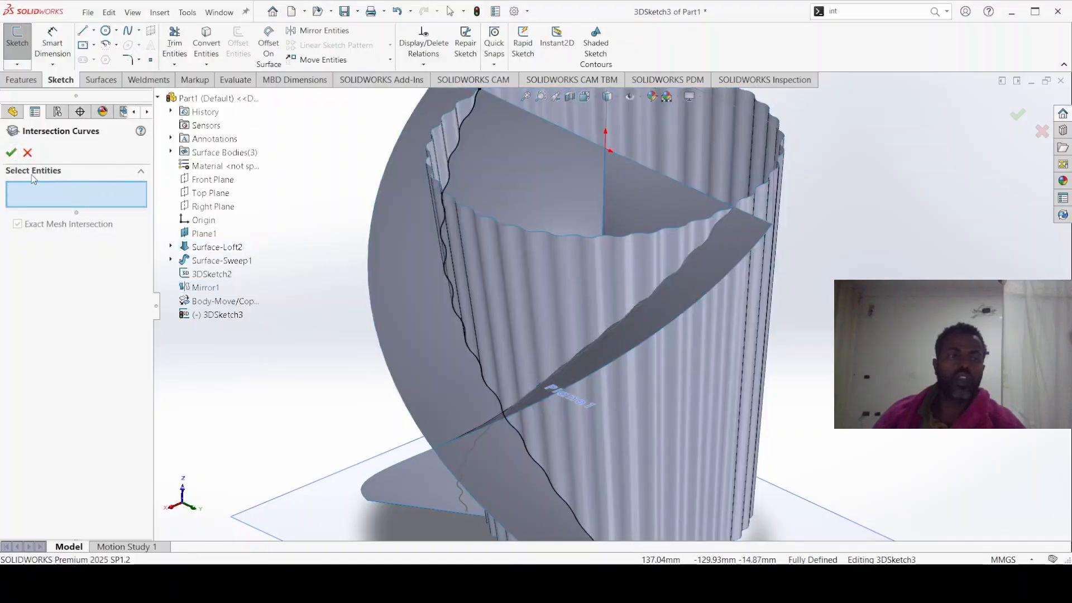
click(28, 153)
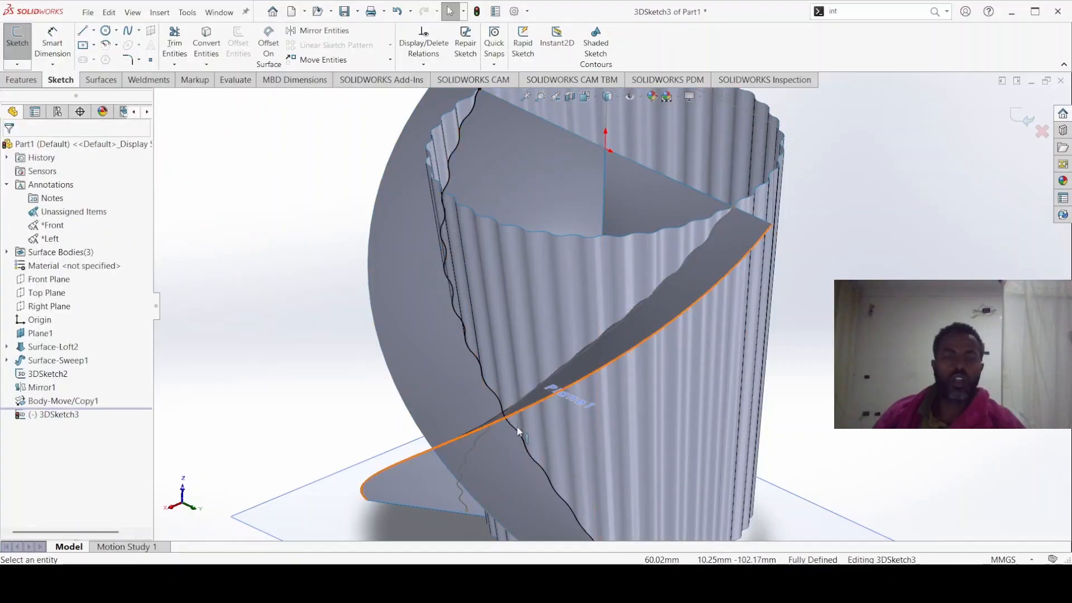
mouse_move(514, 400)
middle_down()
mouse_move(589, 421)
mouse_move(392, 419)
mouse_move(454, 414)
mouse_move(495, 362)
mouse_move(420, 393)
mouse_move(555, 387)
mouse_move(533, 395)
mouse_move(672, 416)
mouse_move(614, 419)
mouse_move(672, 407)
mouse_move(593, 409)
mouse_move(552, 372)
middle_up()
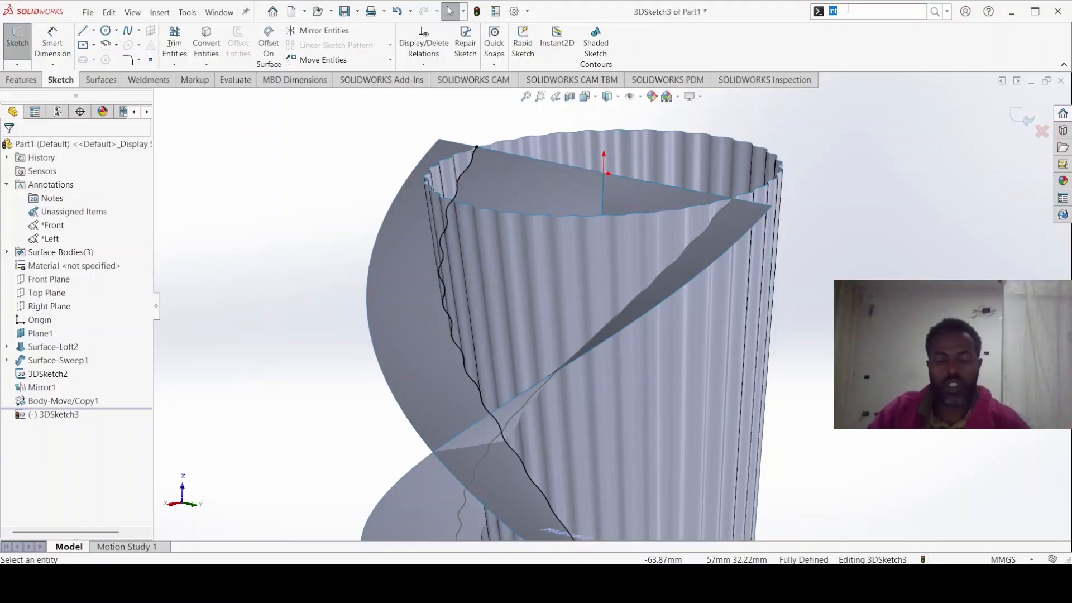
text(elet)
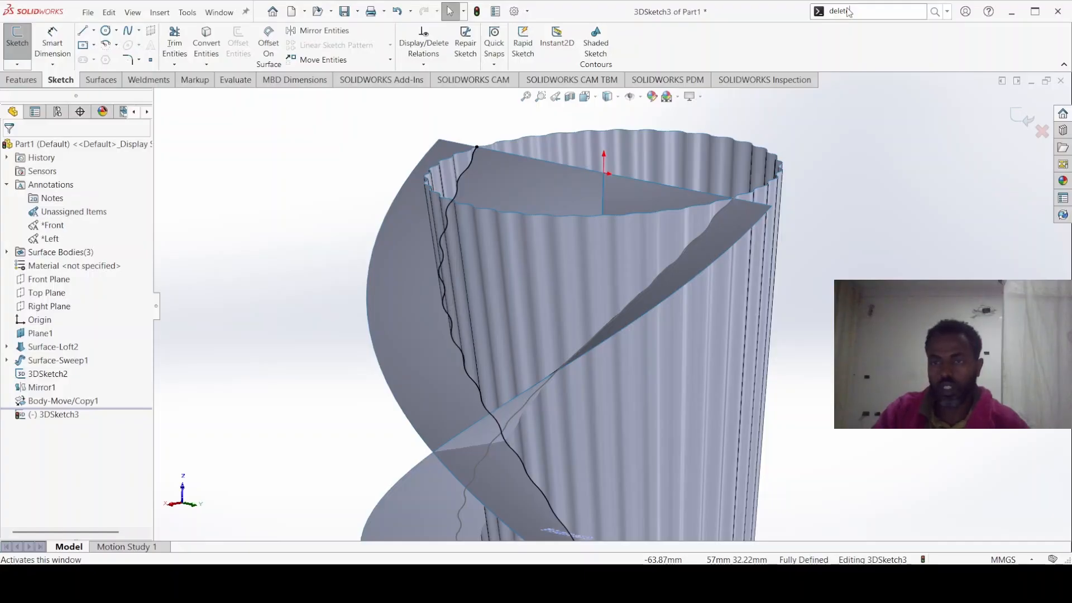
text(e)
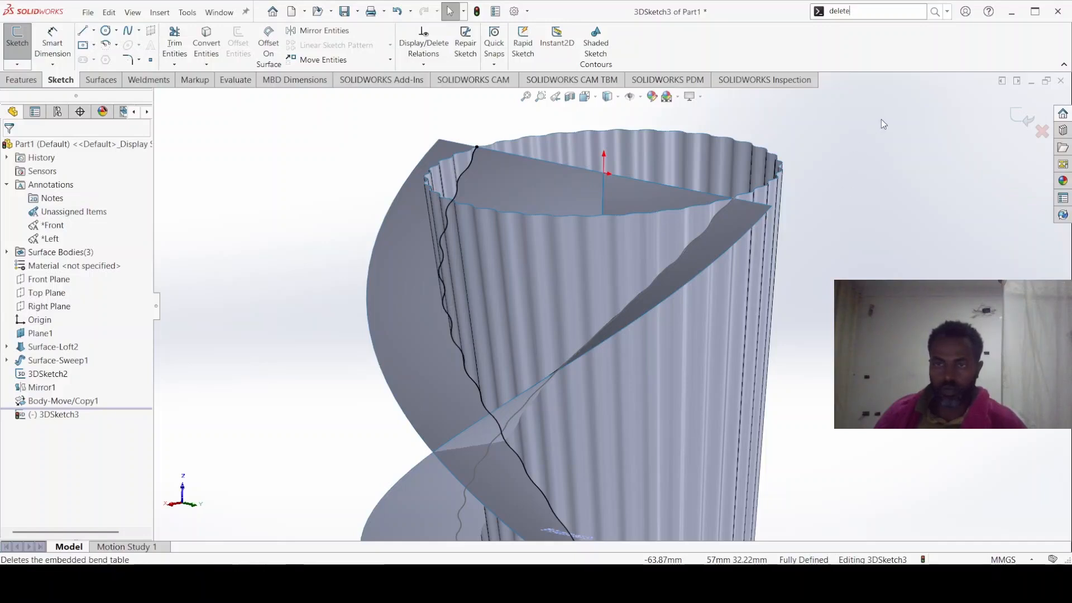
click(866, 9)
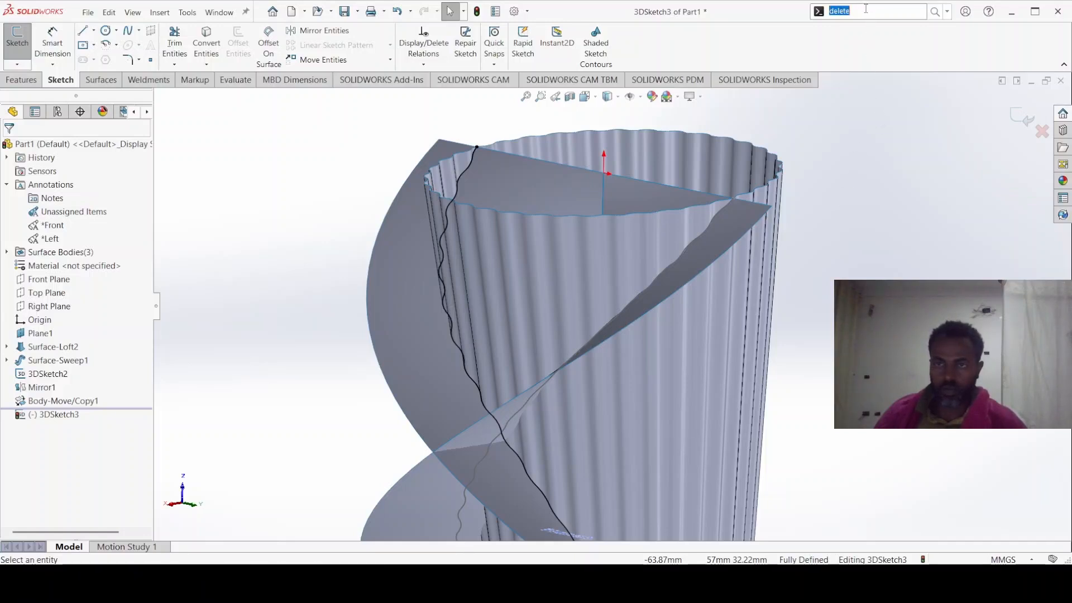
text(d)
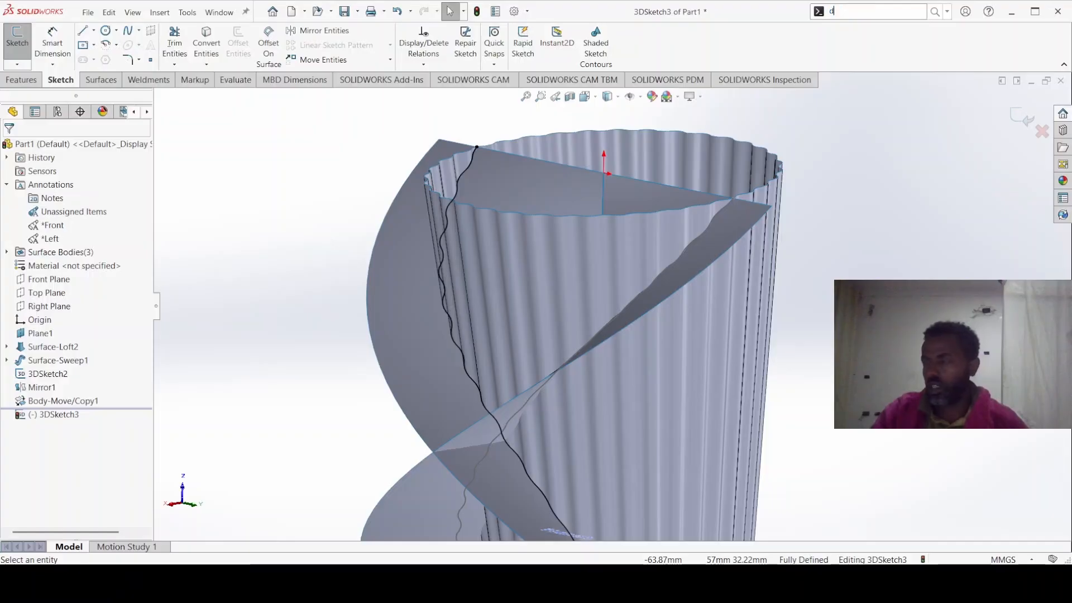
text(el)
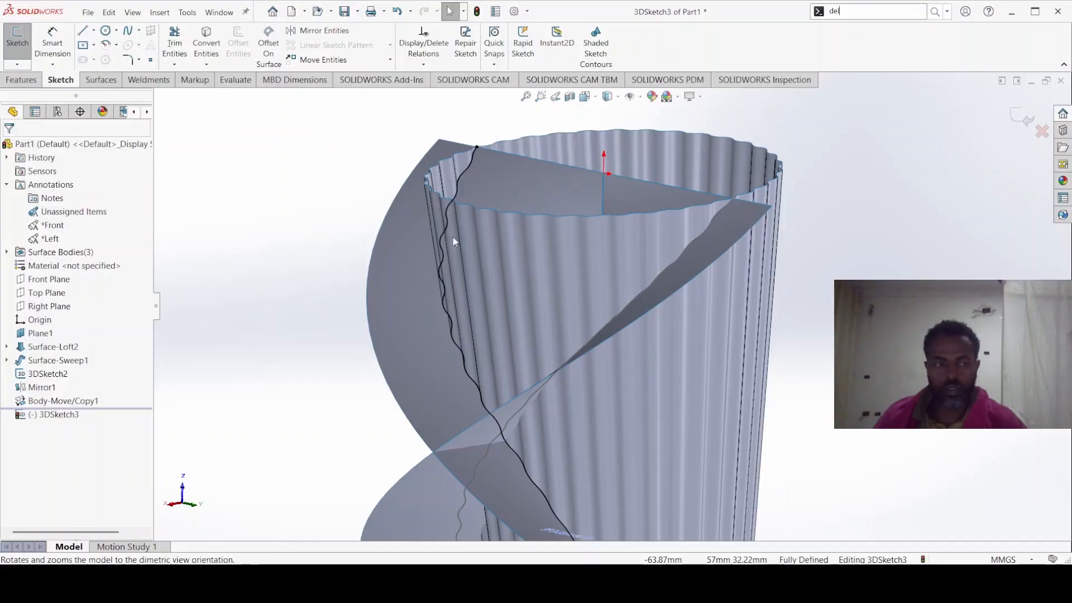
click(322, 255)
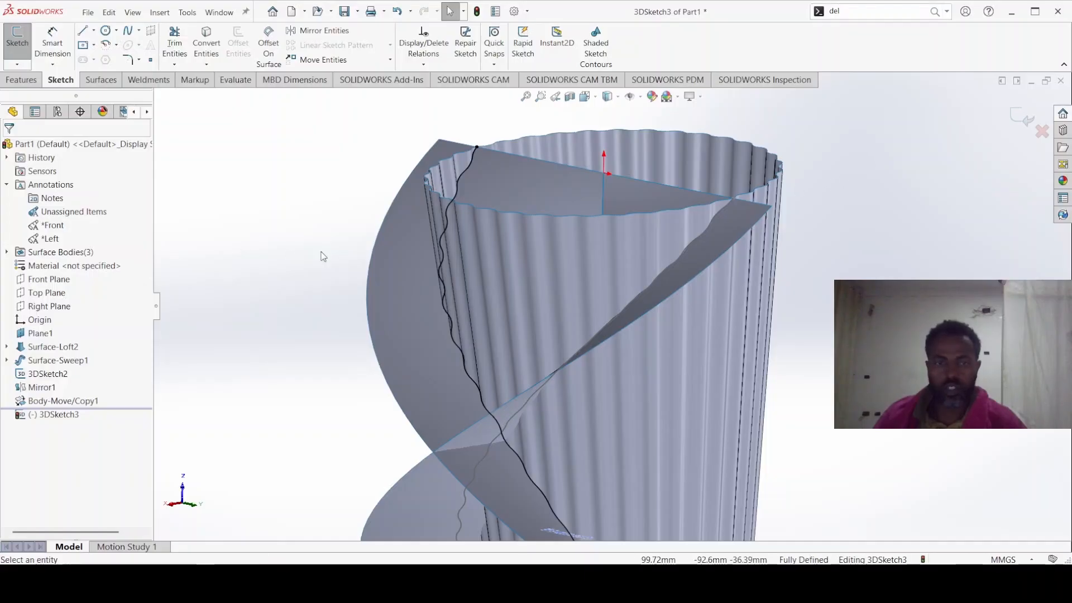
Exit the 3D sketch and delete the mirrored sweep, rotated fluted wall and original twisted sweep surface bodies
click(1020, 120)
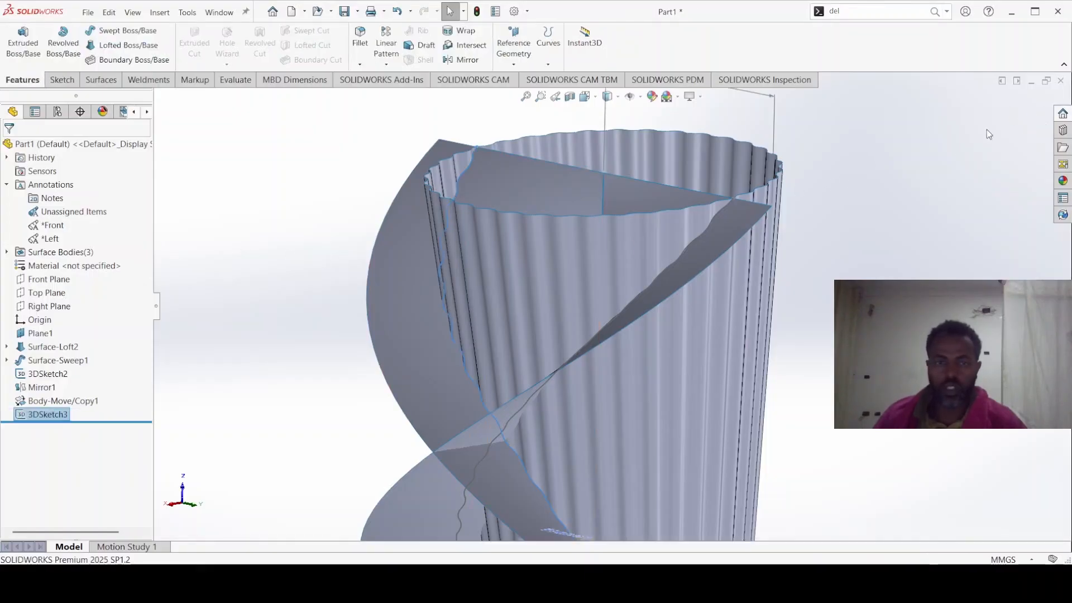
click(853, 10)
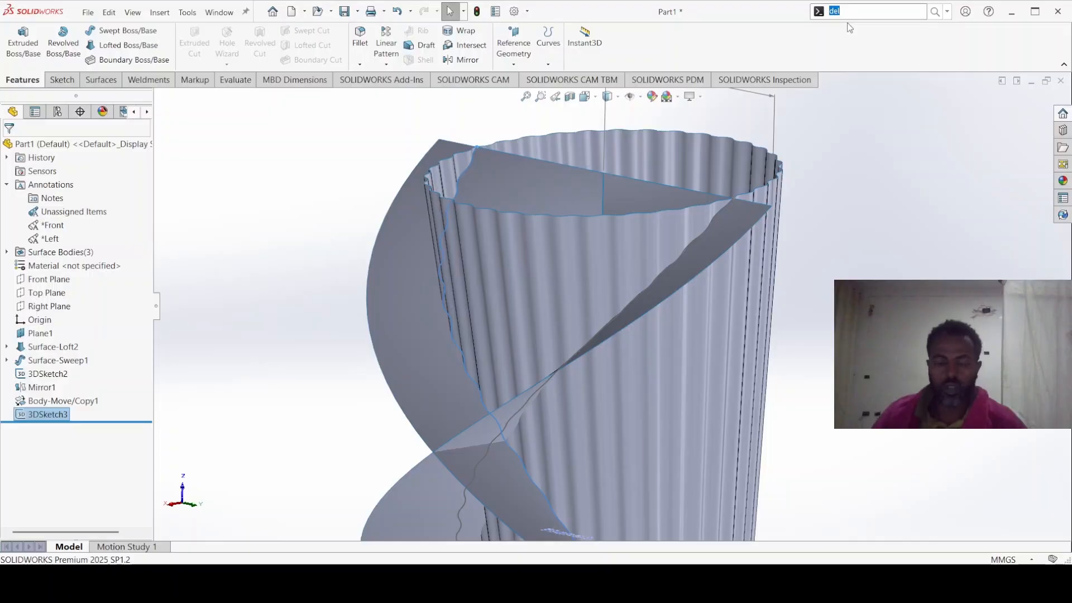
text(del)
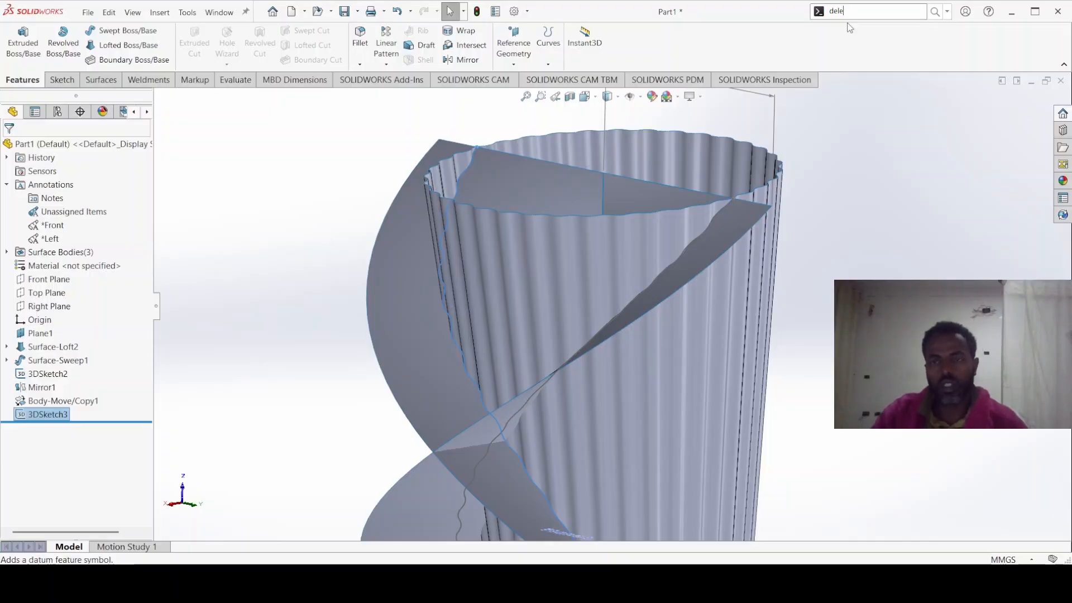
click(859, 79)
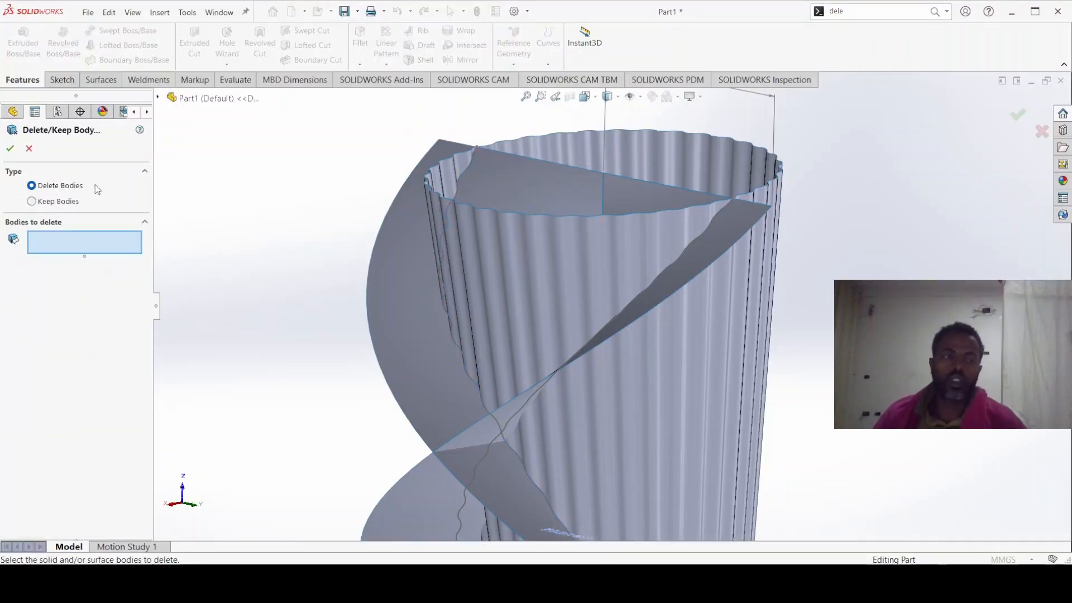
click(397, 225)
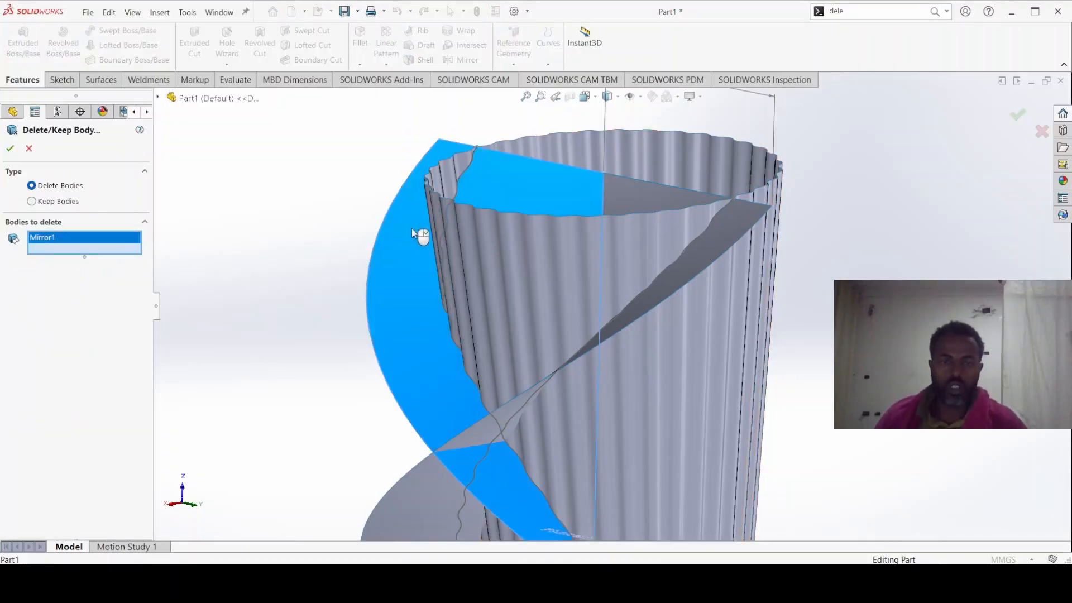
click(485, 232)
click(644, 200)
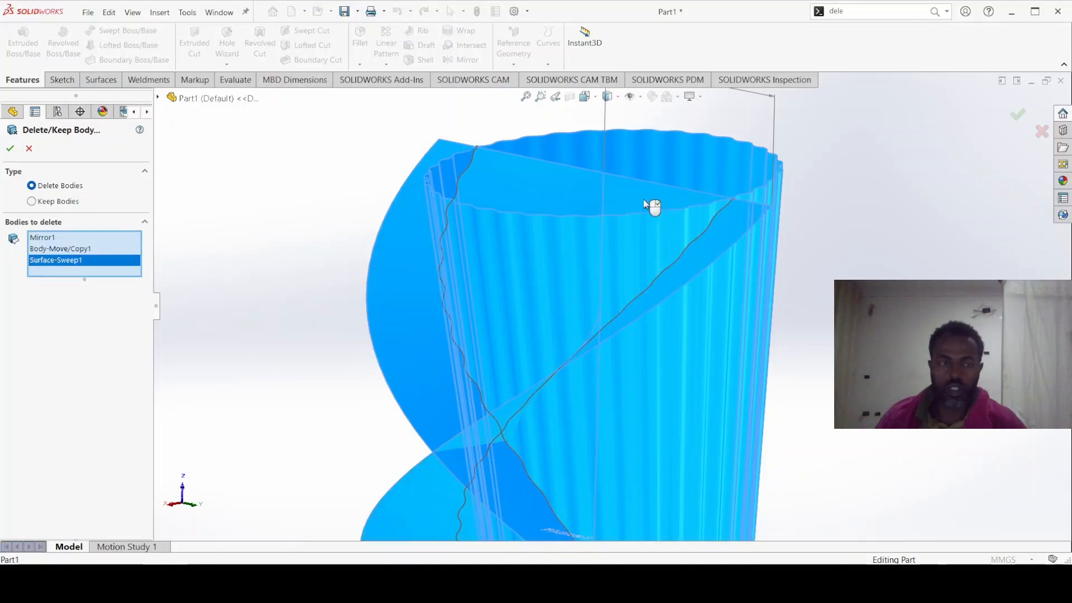
click(10, 149)
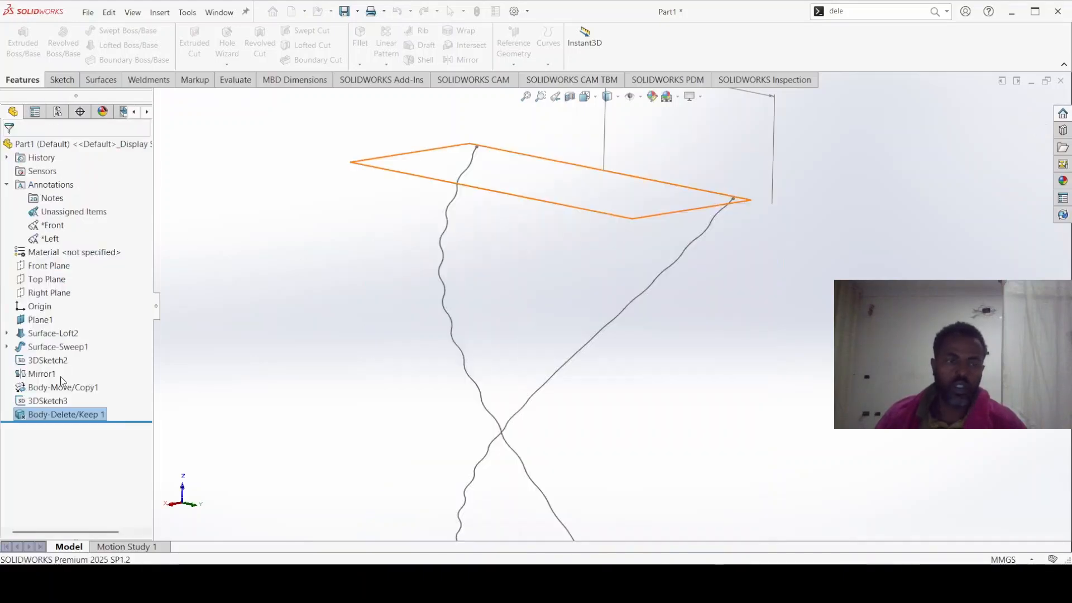
Sweep a 2 mm diameter circular profile along the intersection curve between the fluted wall and the mirrored twisted surface
click(584, 269)
scroll(594, 303, up, 2)
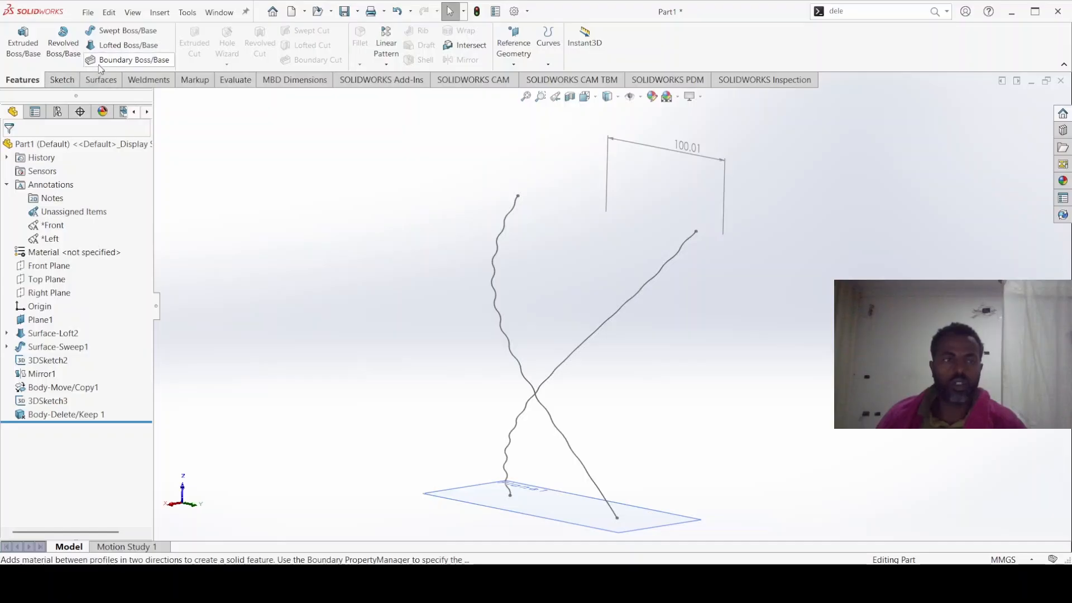
click(112, 36)
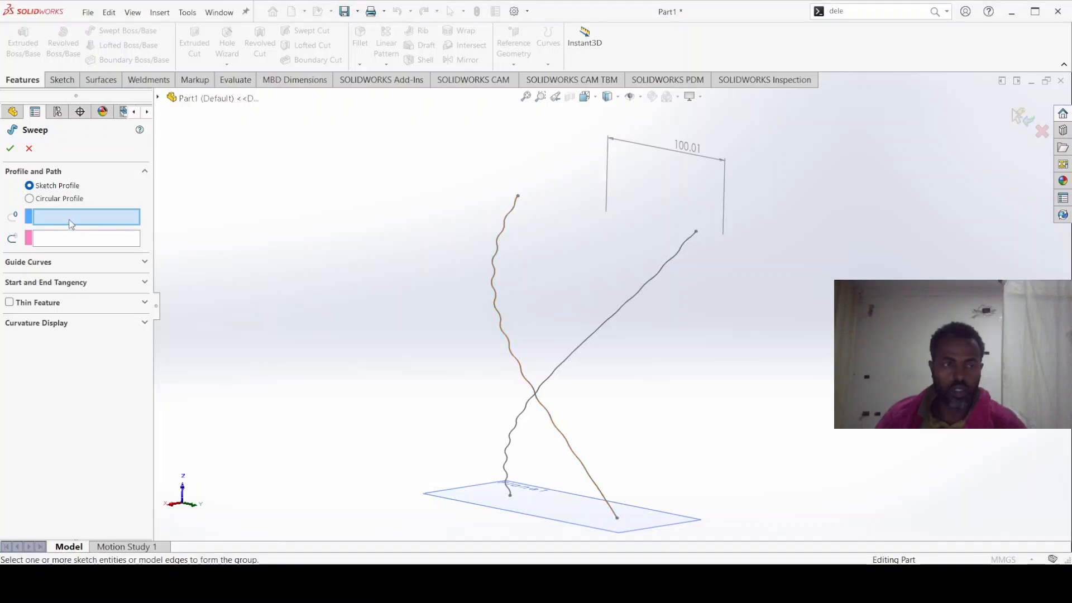
click(30, 199)
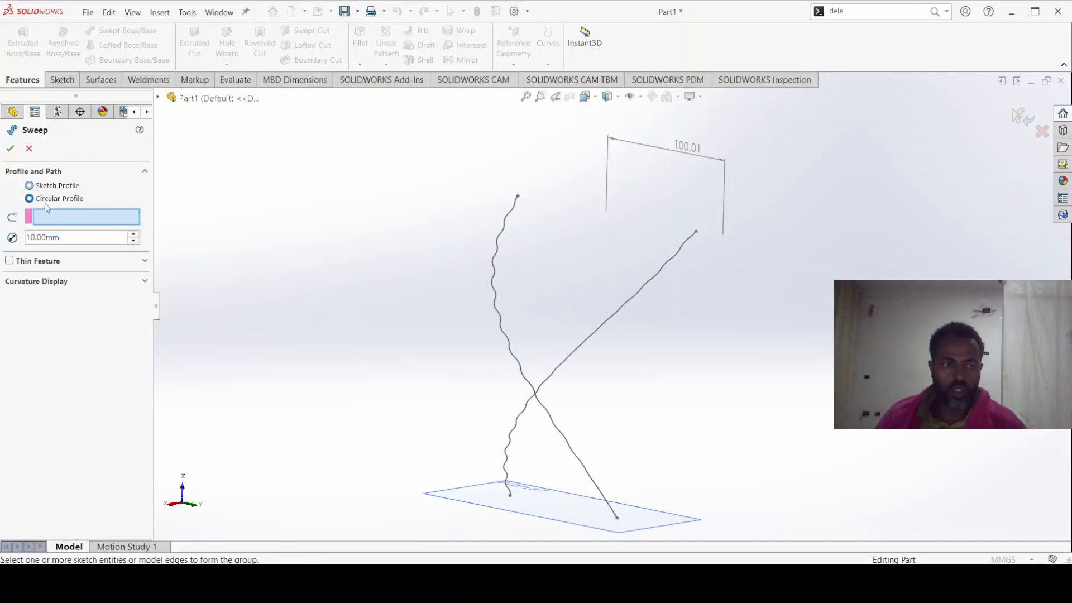
click(517, 206)
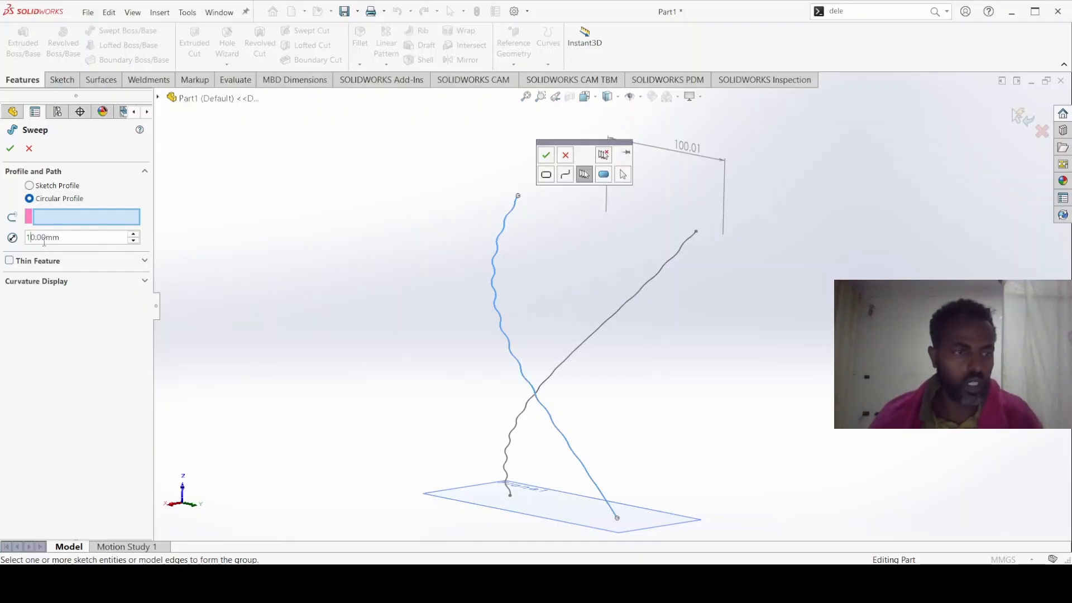
drag(61, 237, 24, 237)
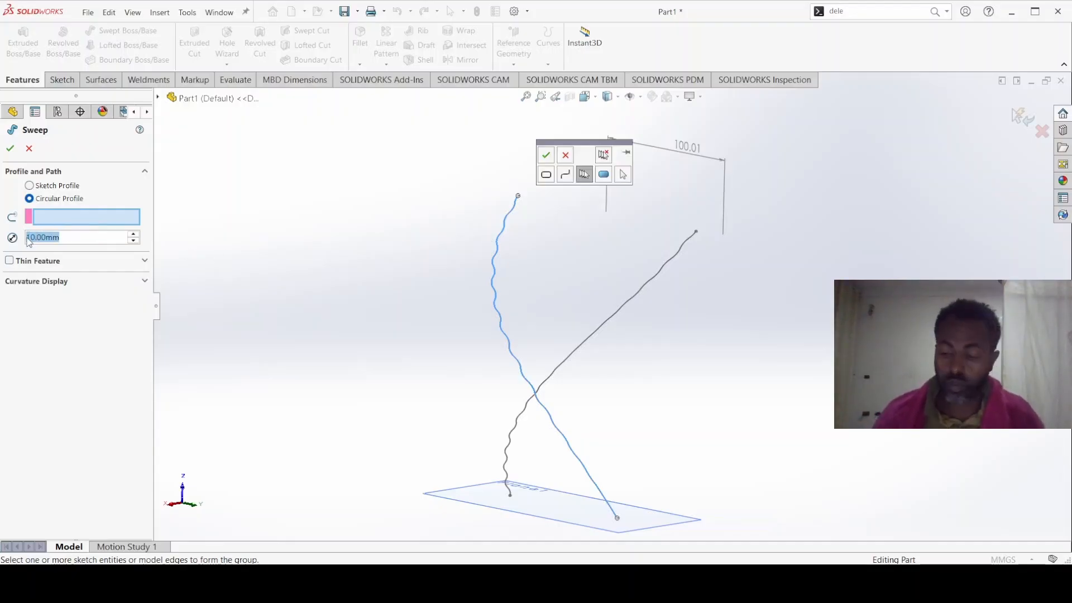
text(2)
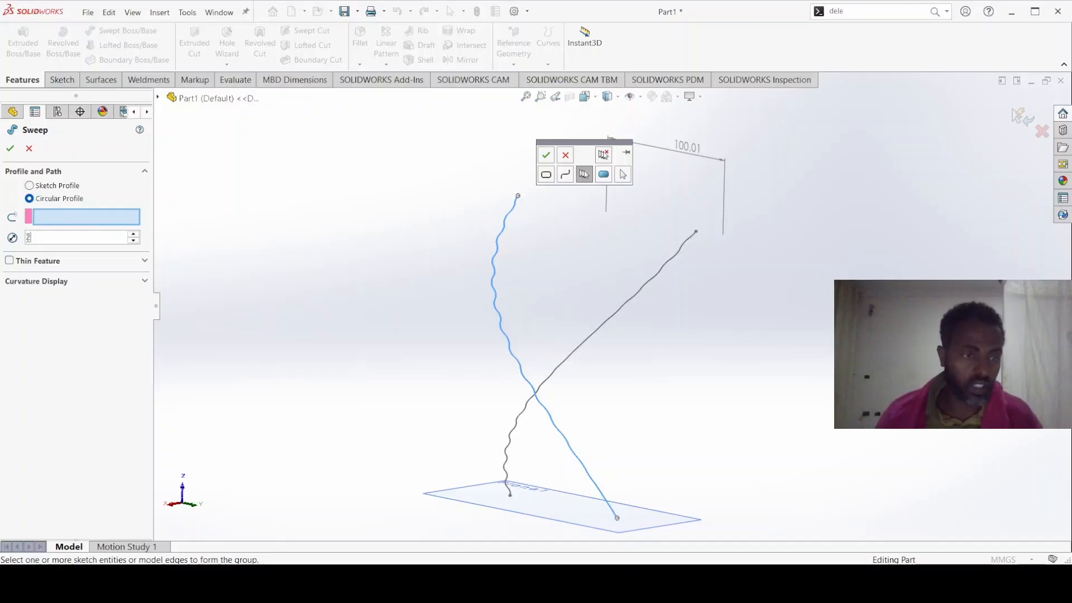
key(Return)
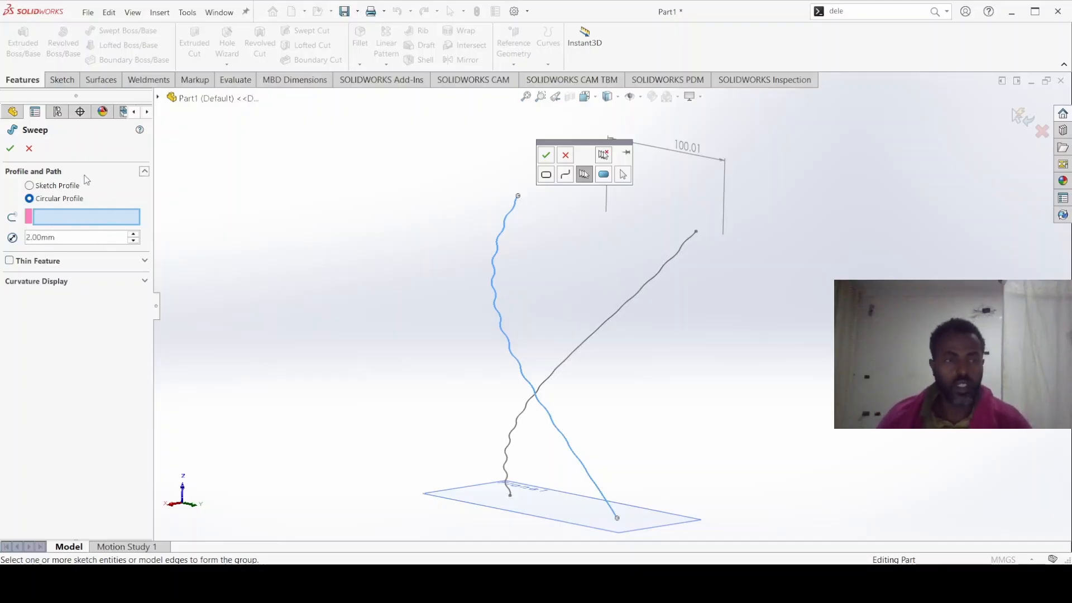
click(11, 151)
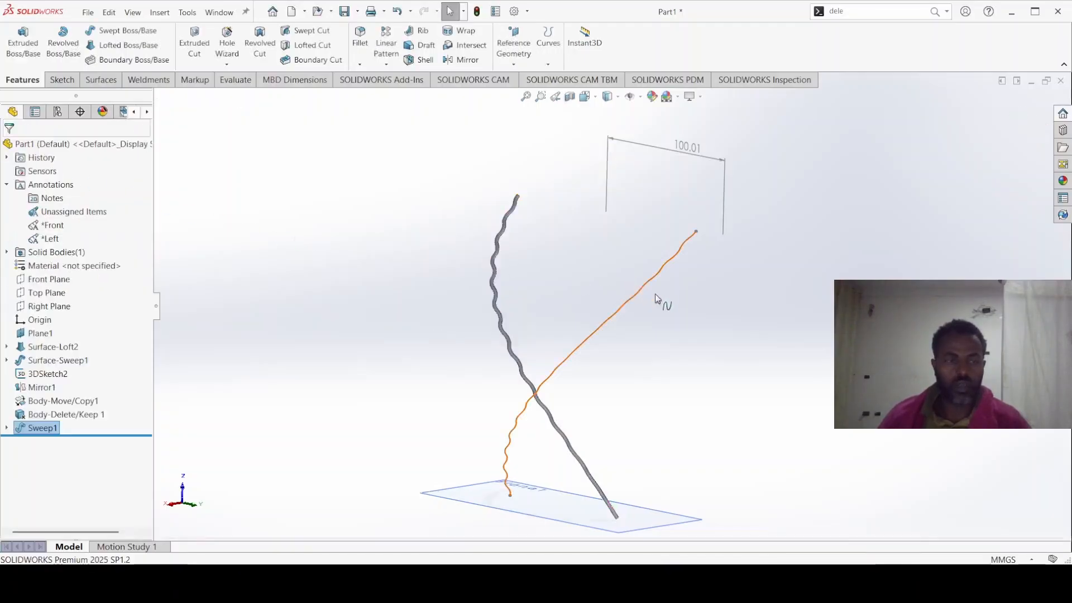
Sweep a 2 mm diameter circular profile along the other spiral intersection curve, 3DSketch2
click(660, 273)
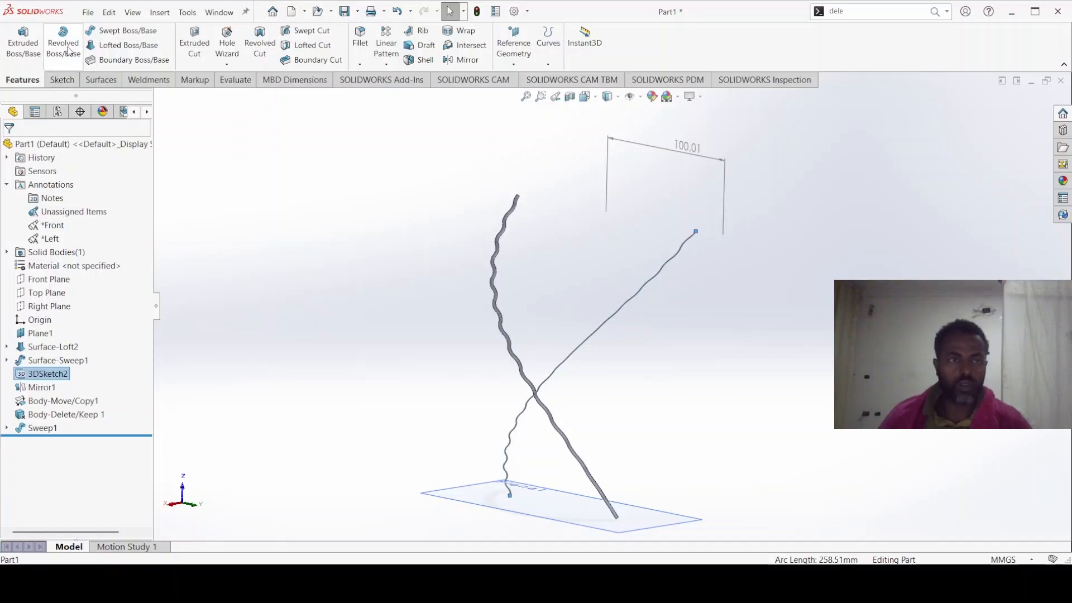
click(103, 33)
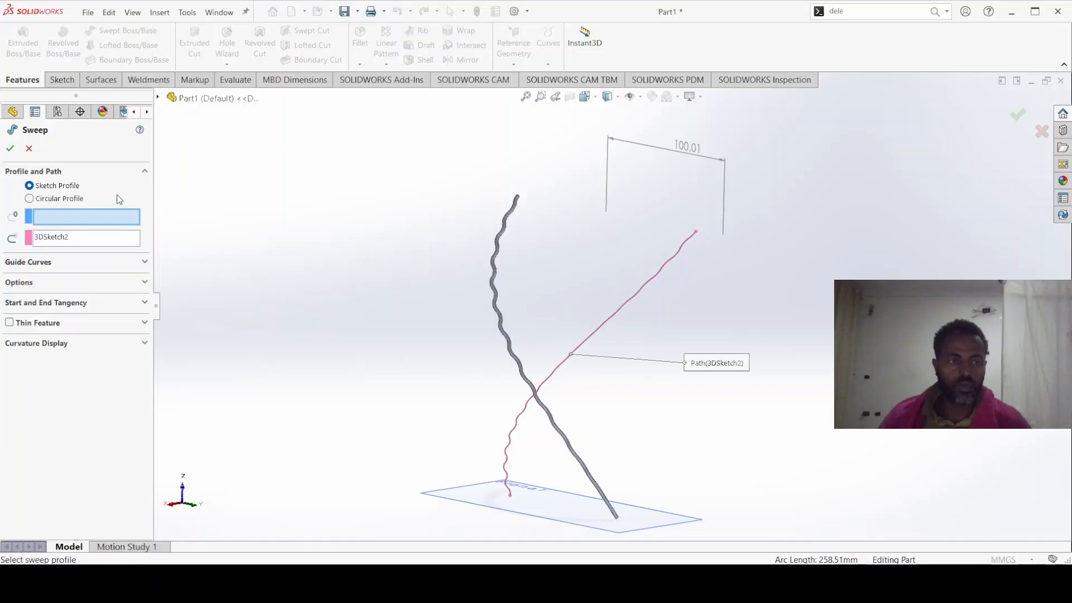
click(42, 201)
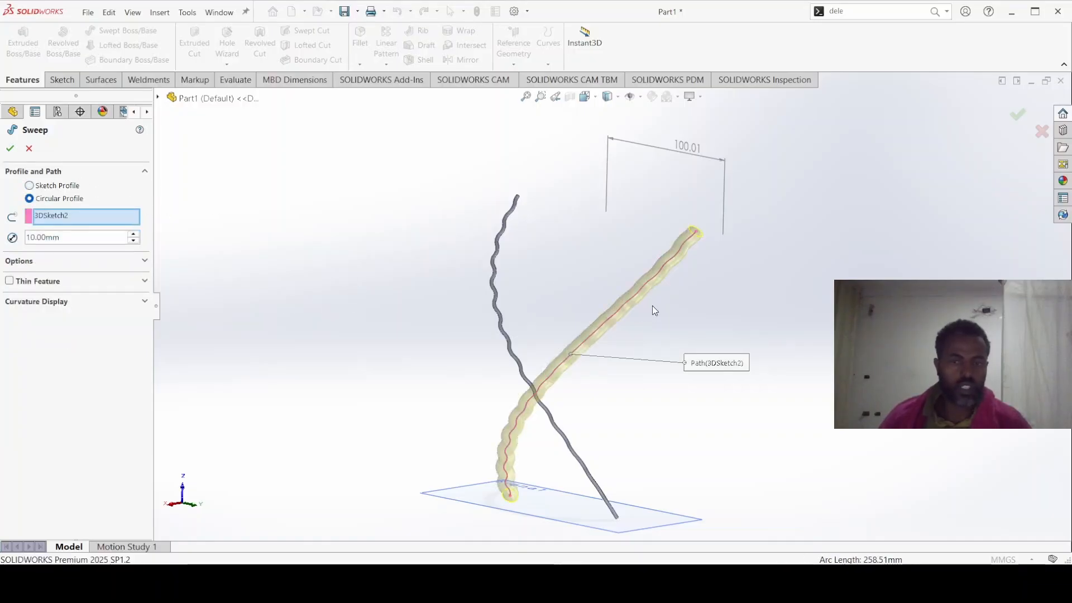
double_click(40, 237)
text(2)
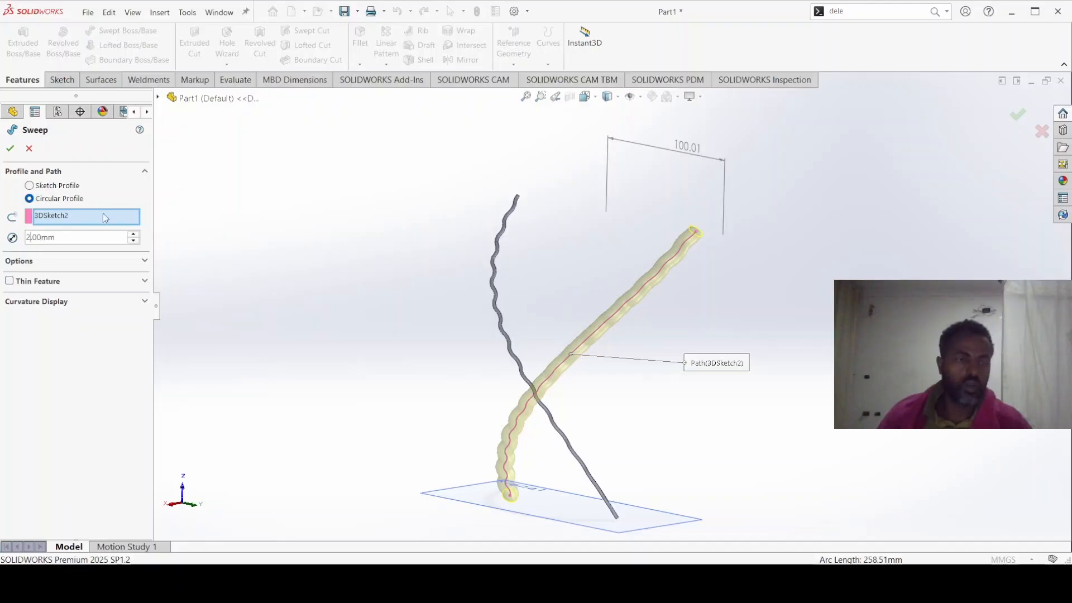
click(9, 150)
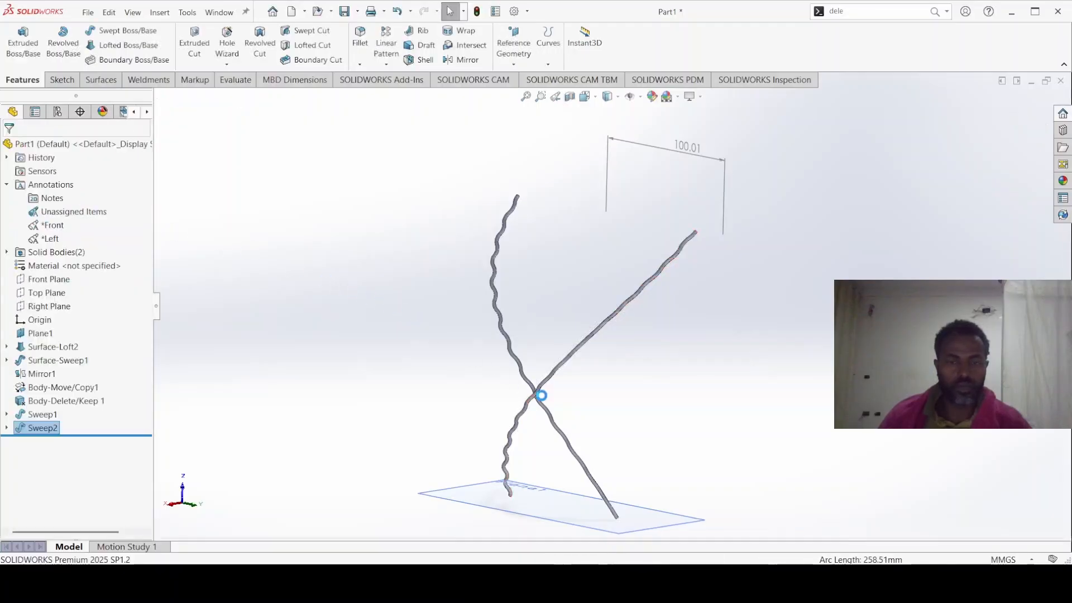
middle_drag(534, 398, 561, 455)
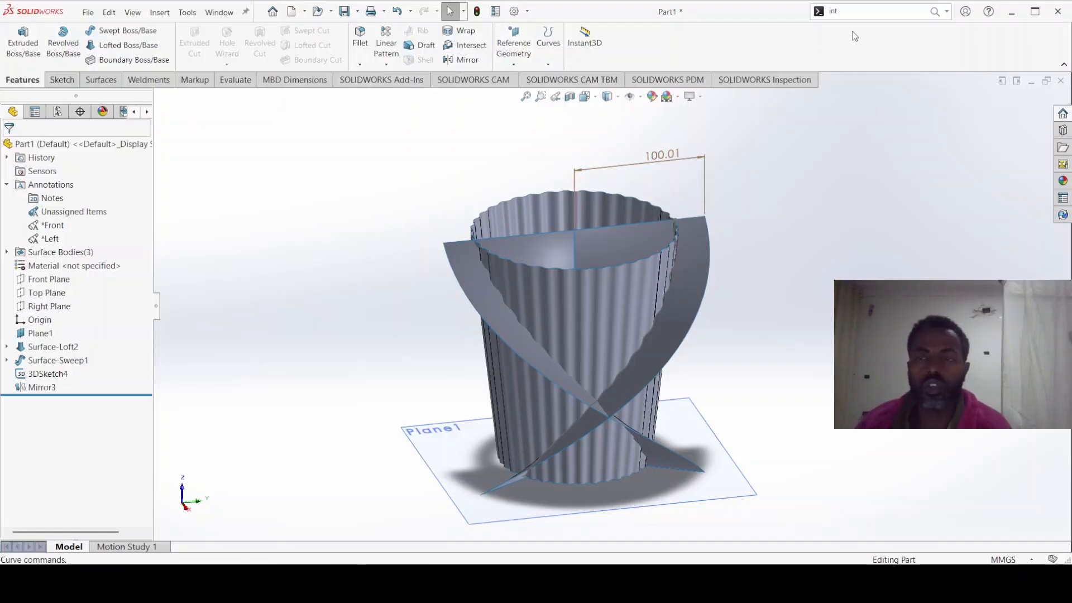
Rotate the fluted lofted surface body 5 degrees about the Z axis around the origin with Move/Copy Body, without copying it
click(844, 10)
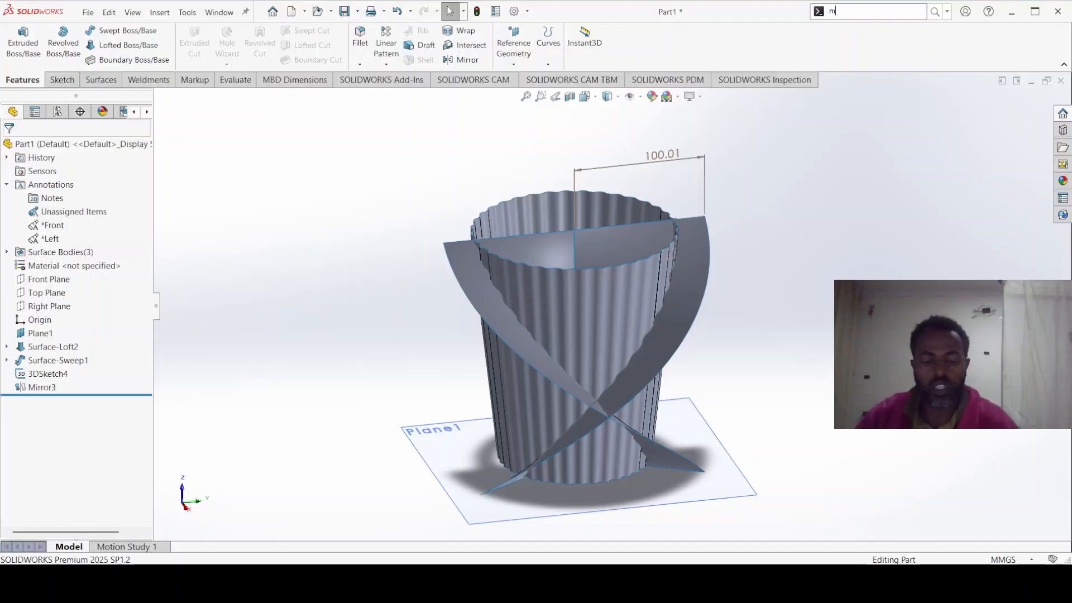
text(mov)
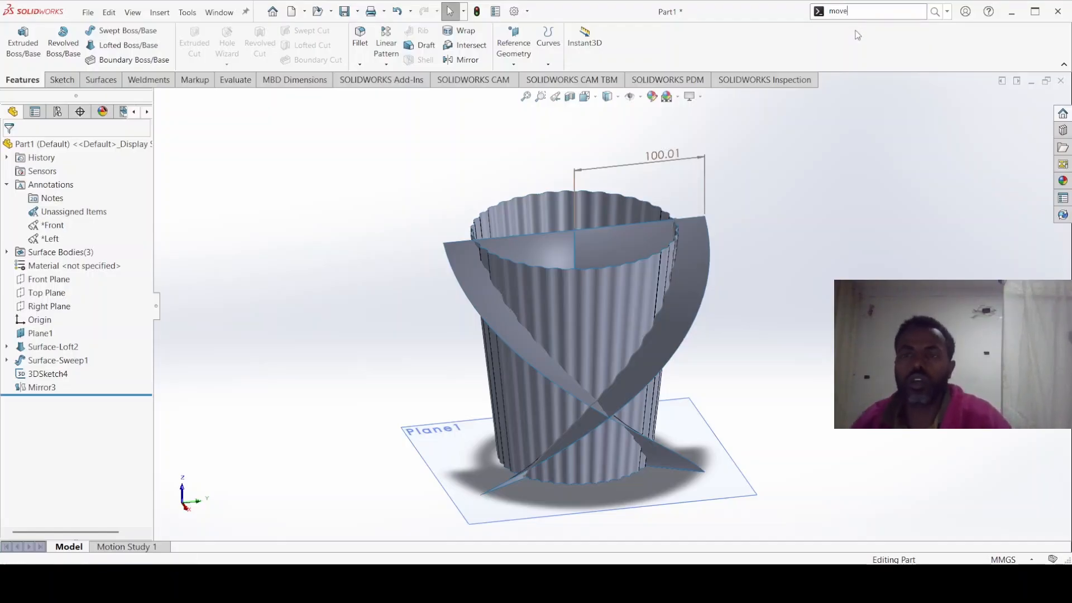
text(e)
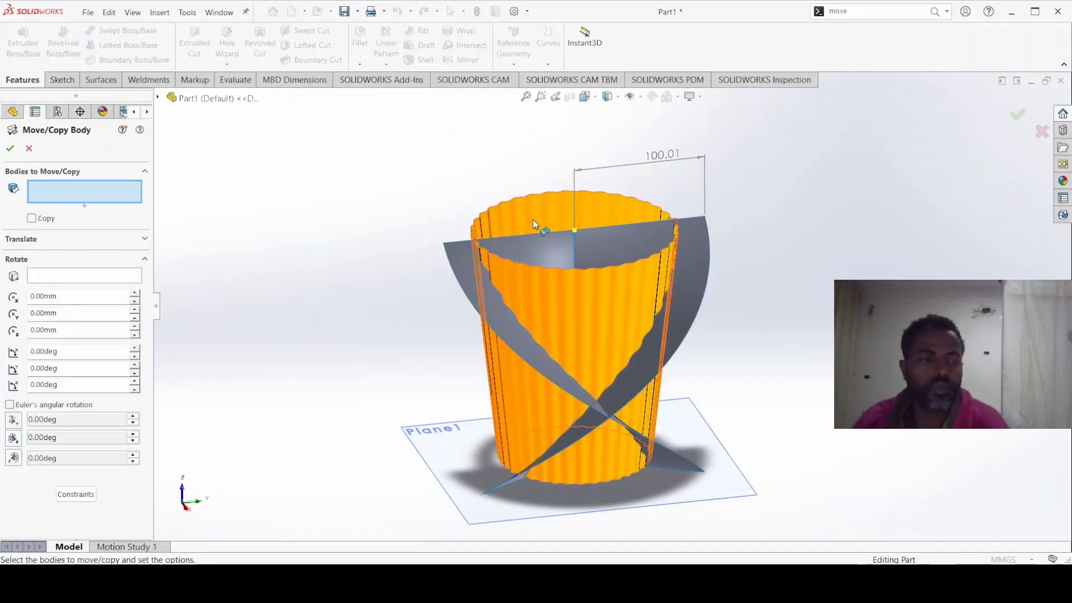
click(618, 200)
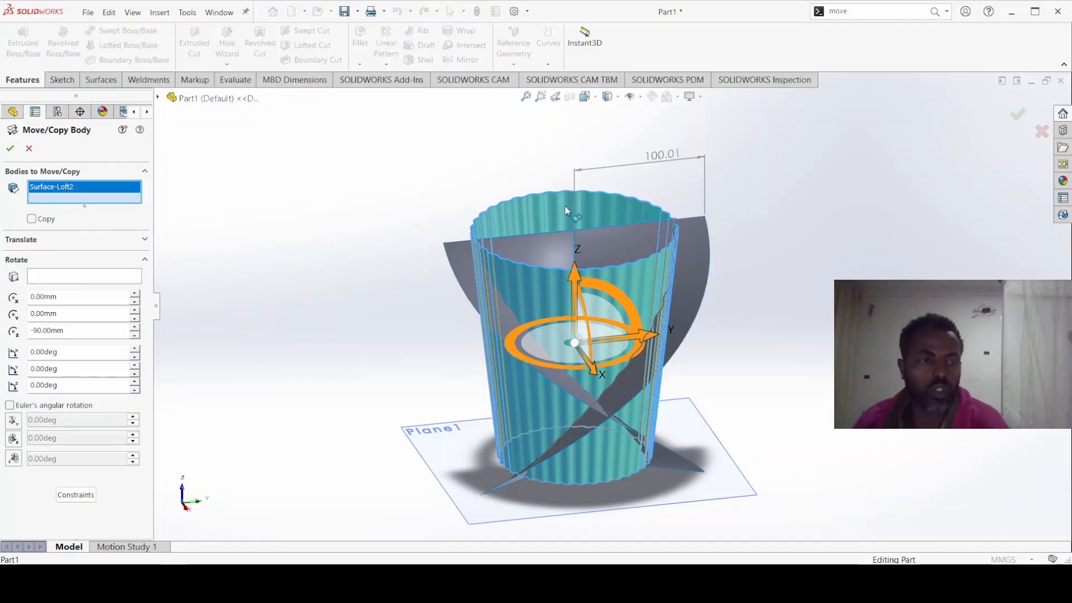
click(158, 99)
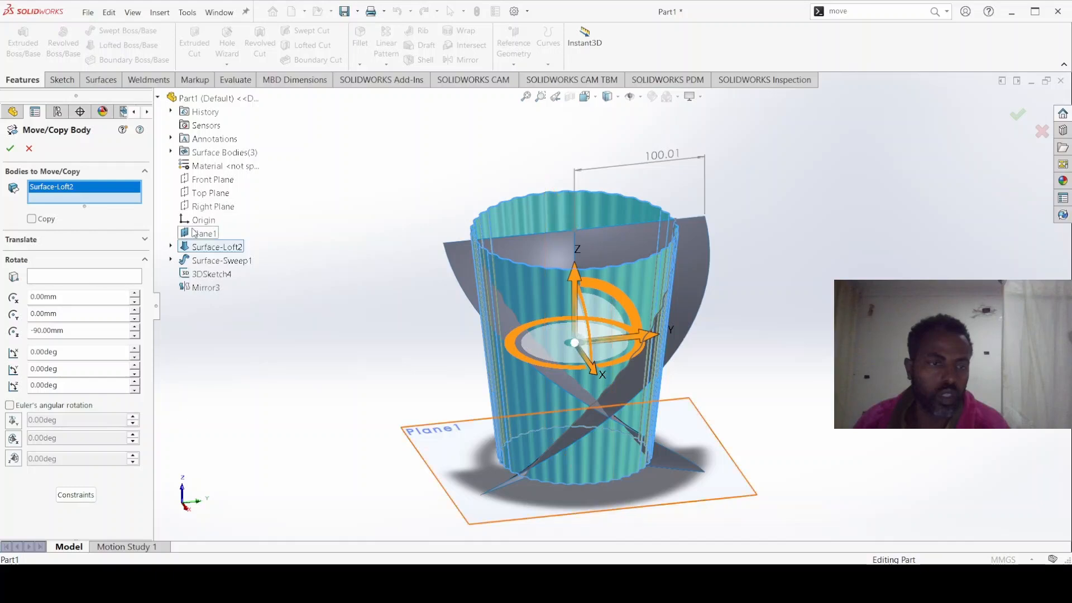
click(66, 275)
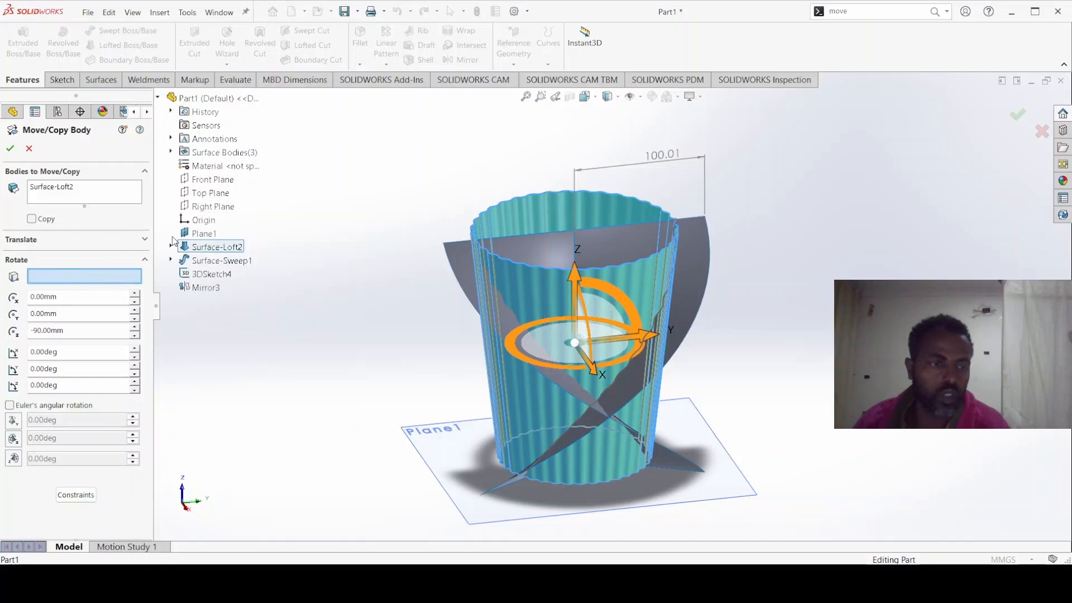
click(196, 221)
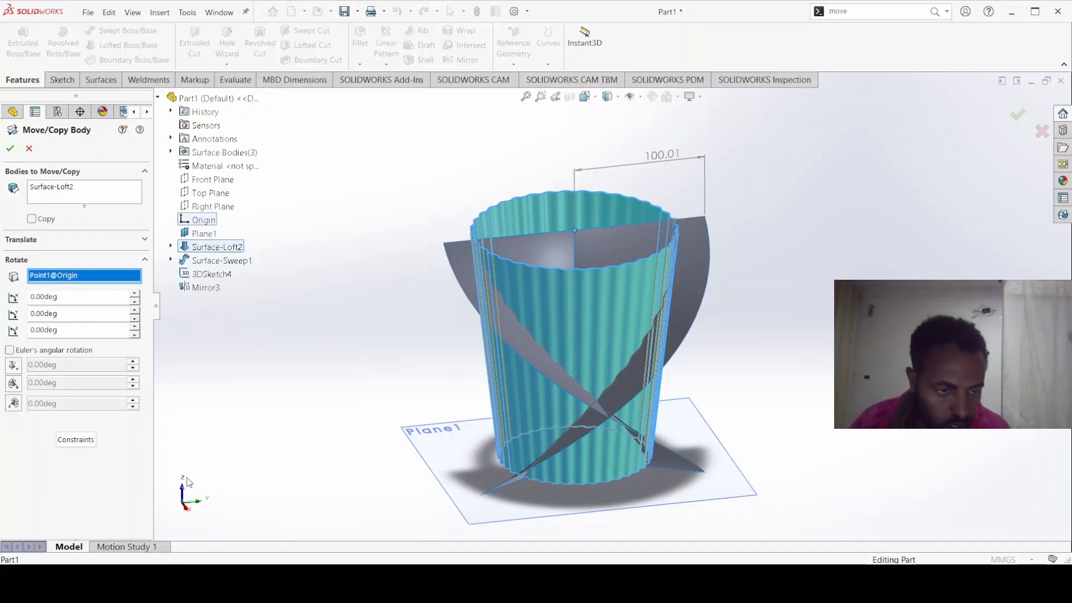
click(35, 330)
key(BackSpace)
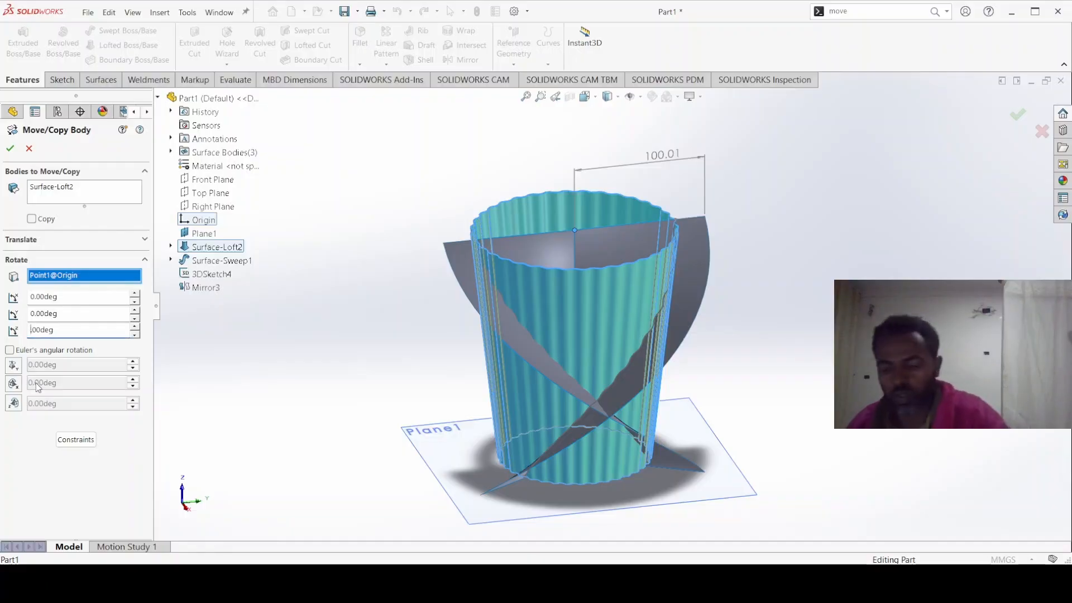
text(5)
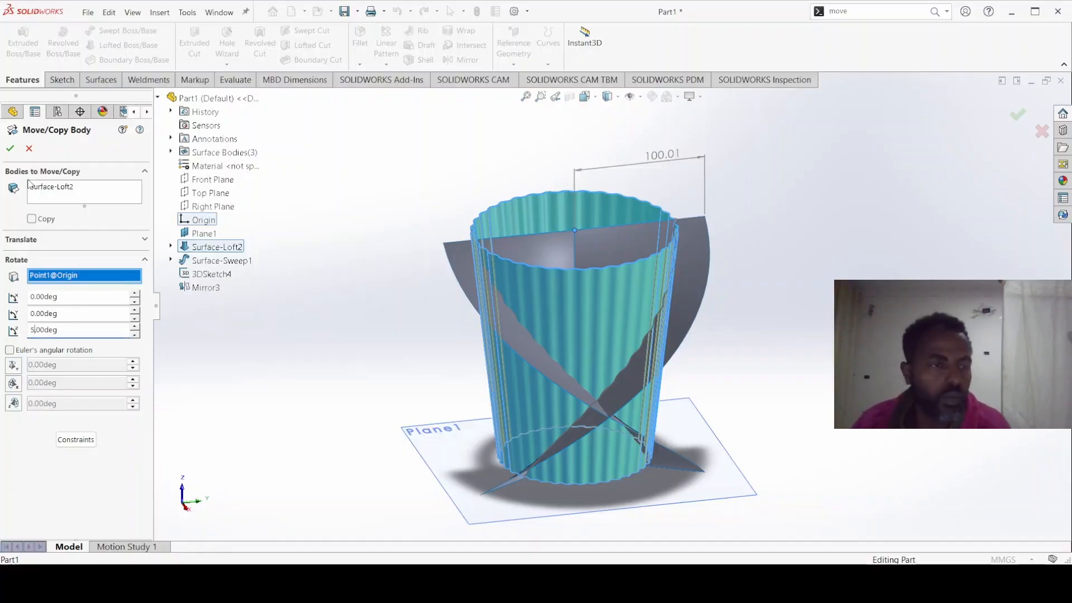
click(11, 148)
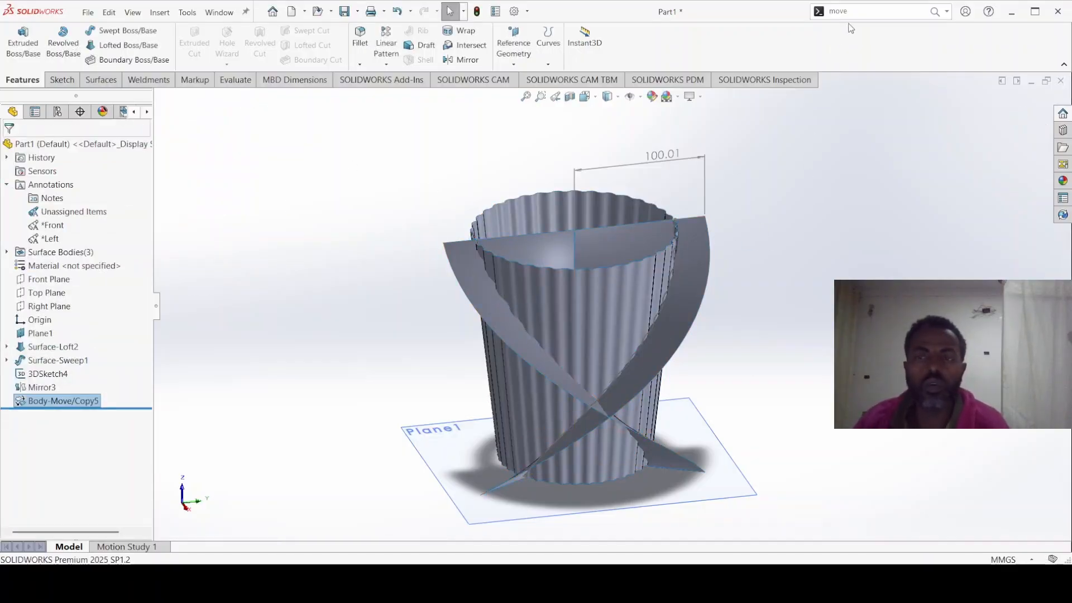
Create a 3D sketch intersection curve between the rotated fluted wall and the mirrored twisted surface, and exit the sketch
click(855, 15)
text(int)
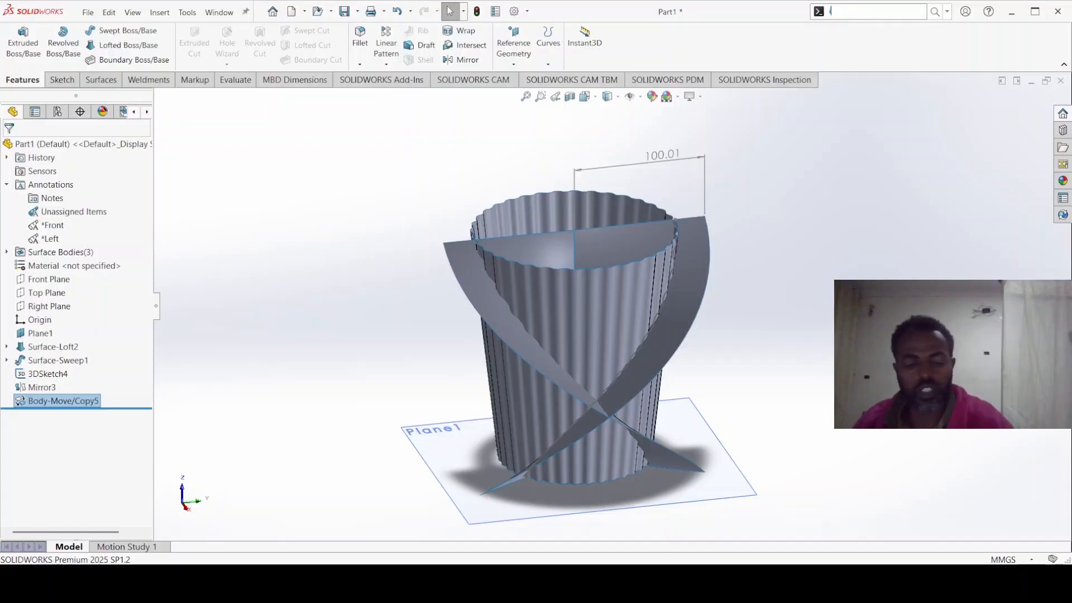
click(855, 40)
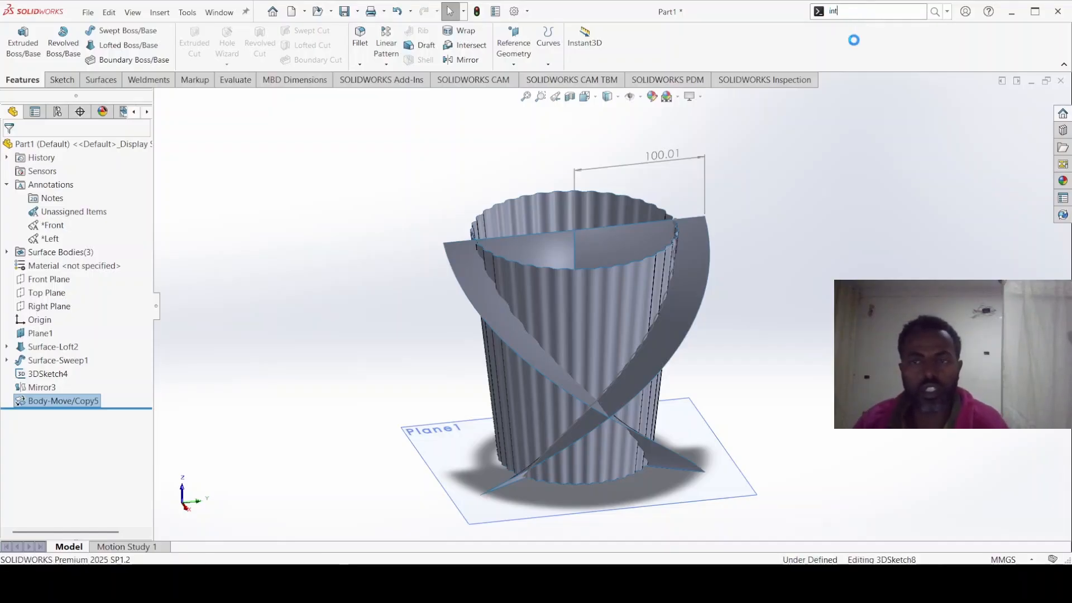
click(484, 294)
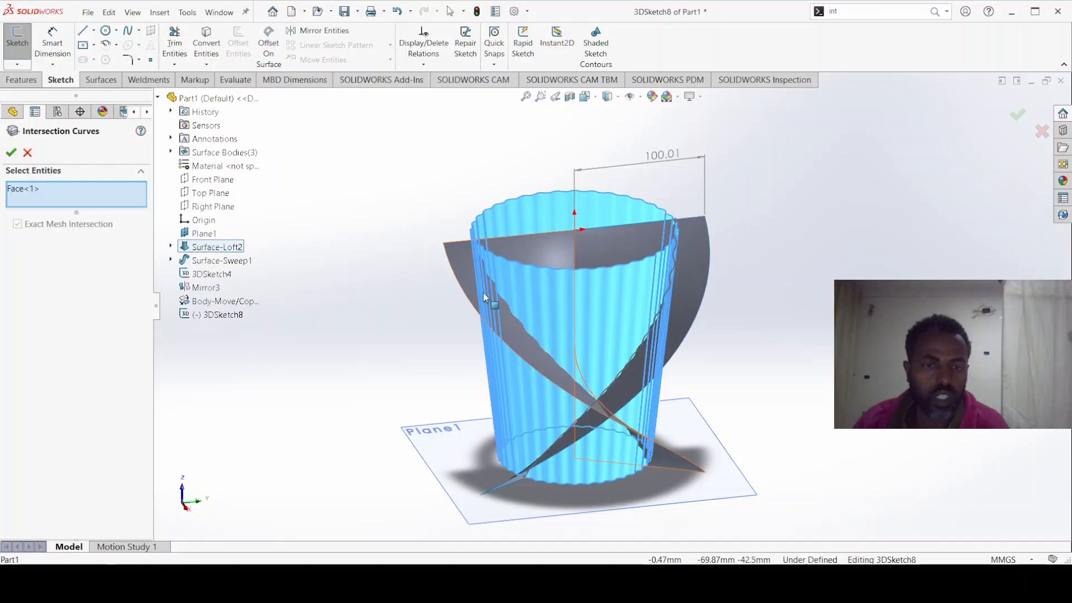
click(464, 266)
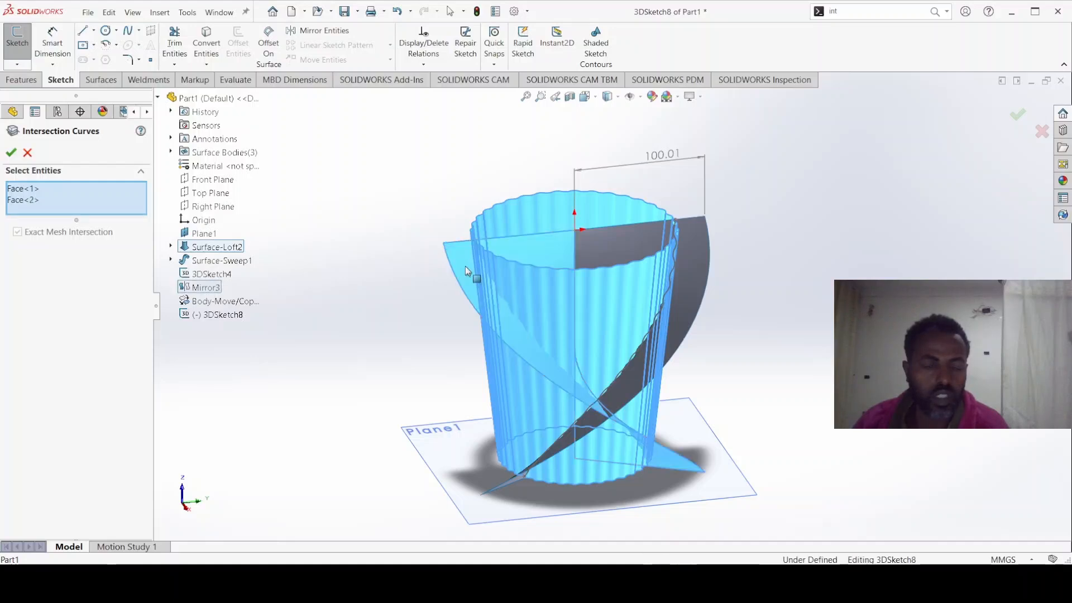
click(12, 153)
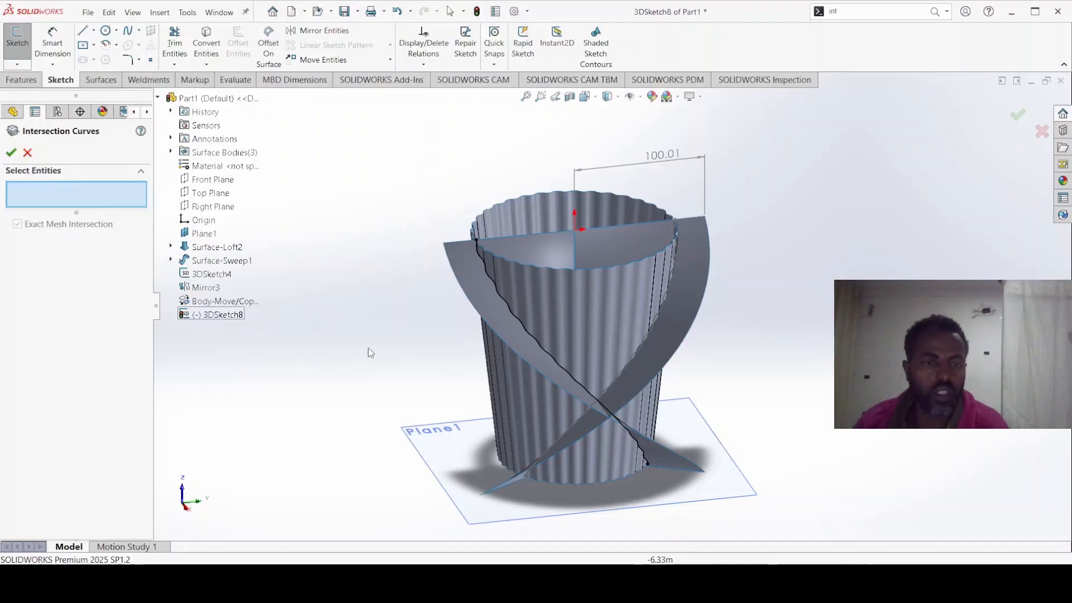
click(25, 152)
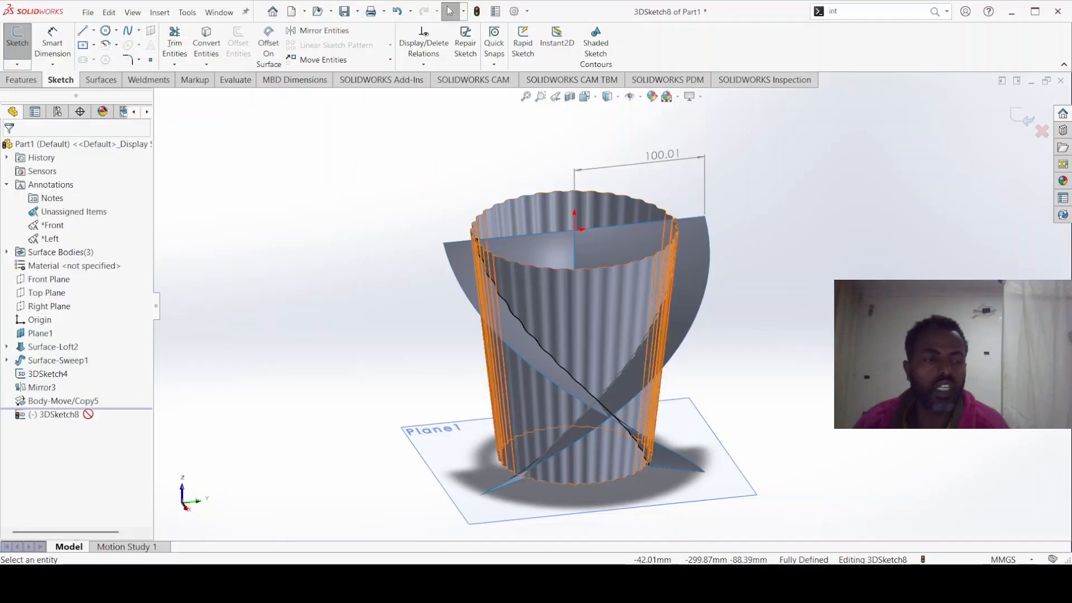
click(1023, 117)
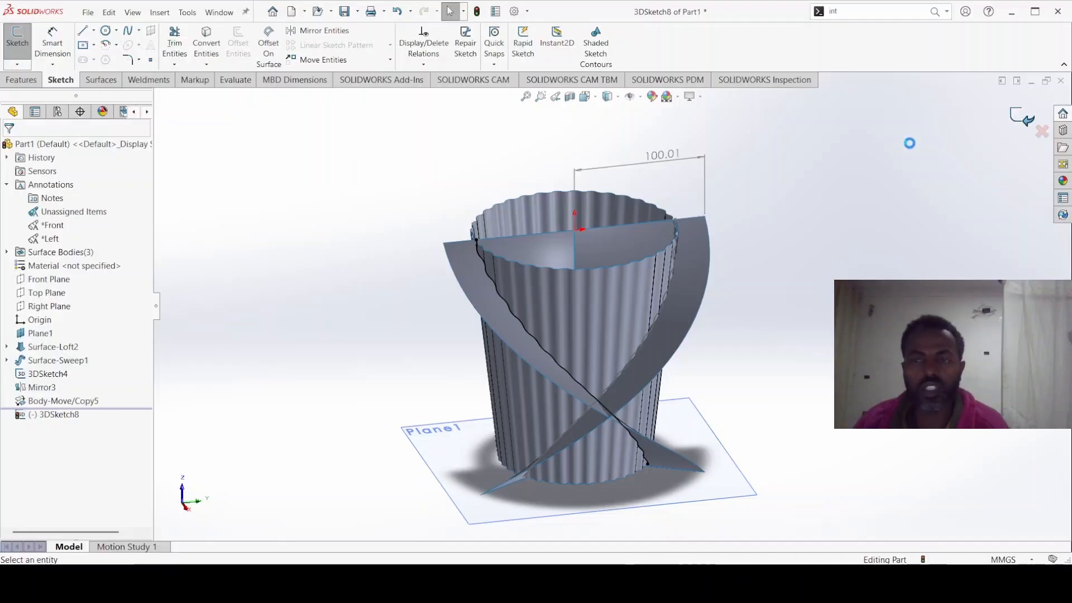
Delete the rotated fluted wall, mirrored surface and original twisted sweep surface bodies with Delete/Keep Body
click(843, 12)
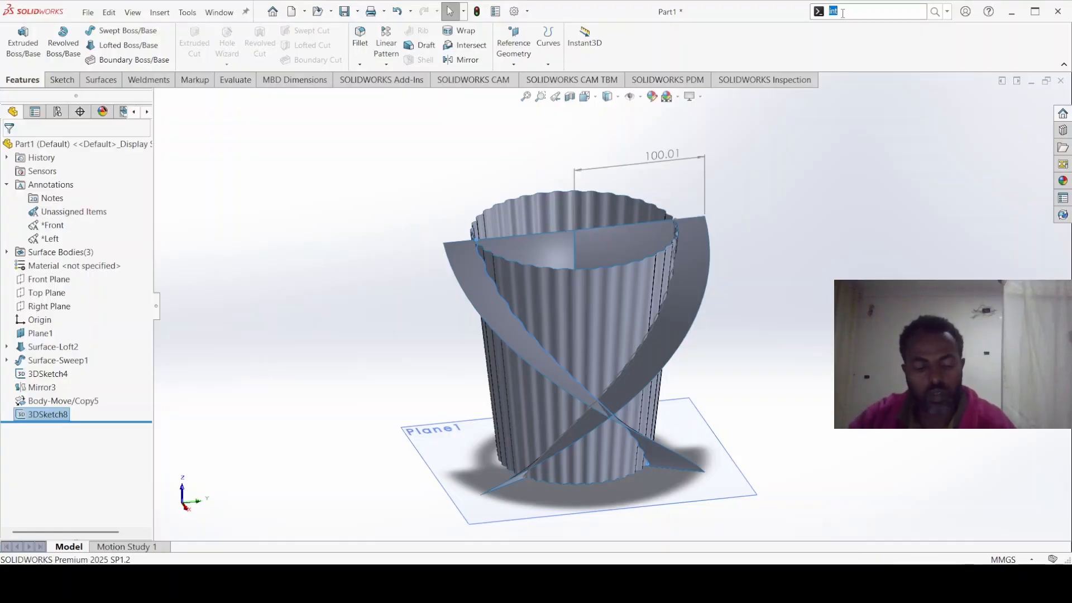
text(del)
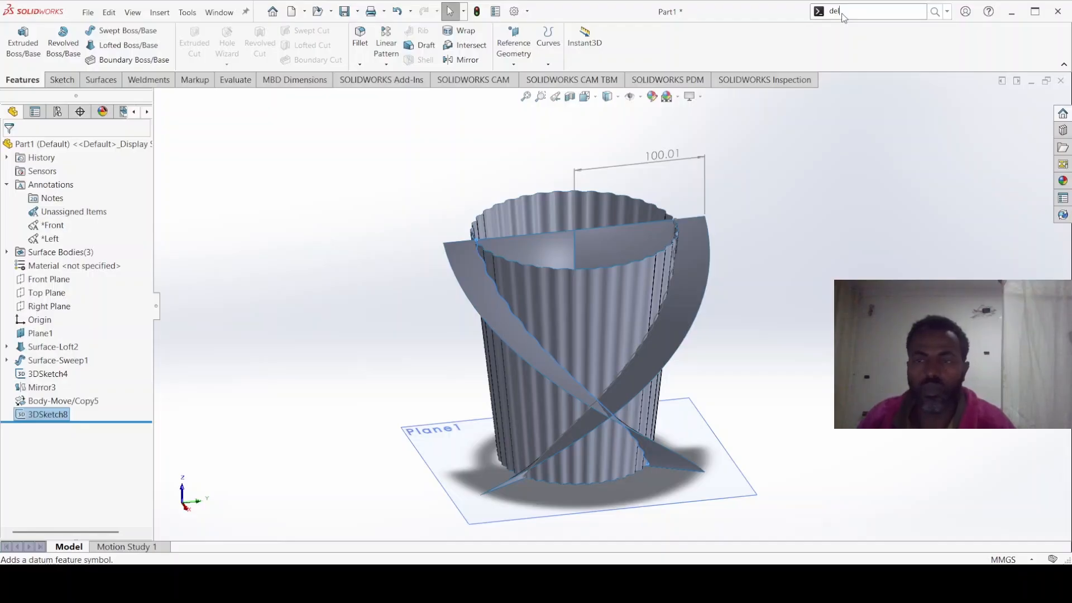
key(Return)
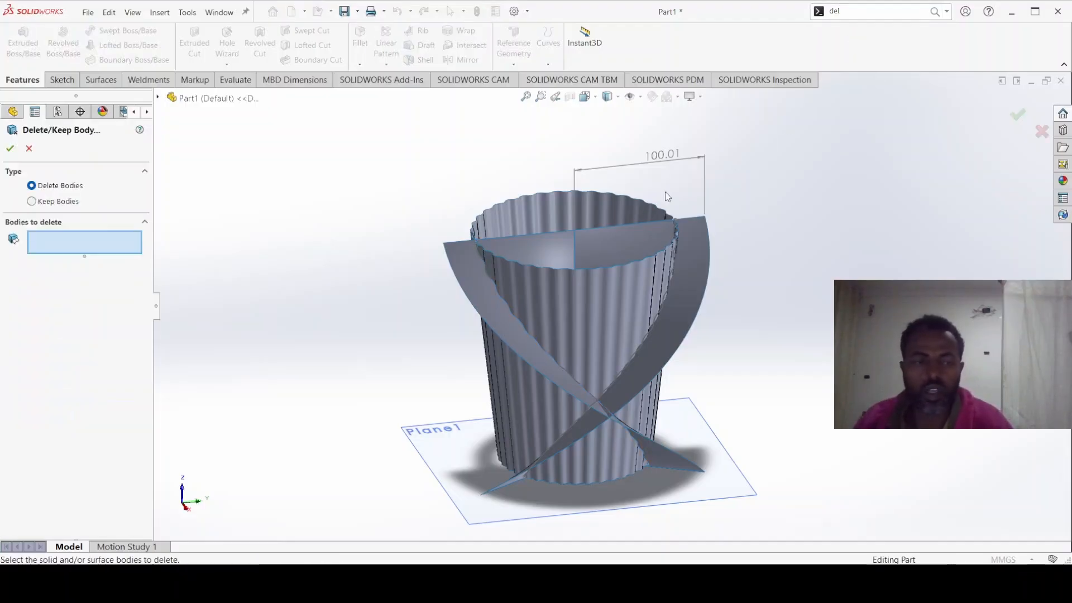
click(534, 289)
click(464, 267)
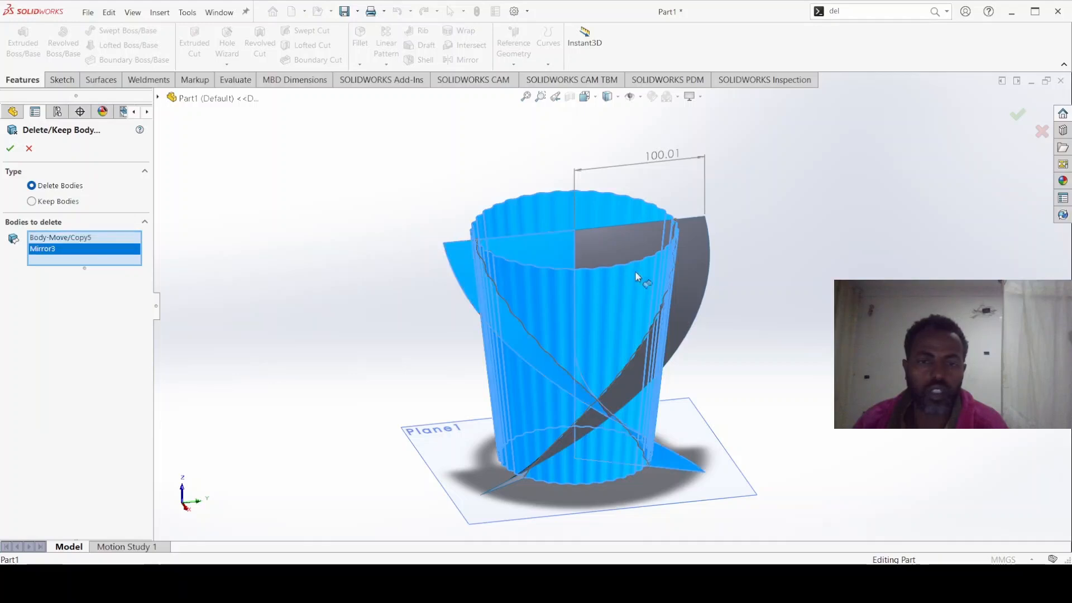
click(698, 257)
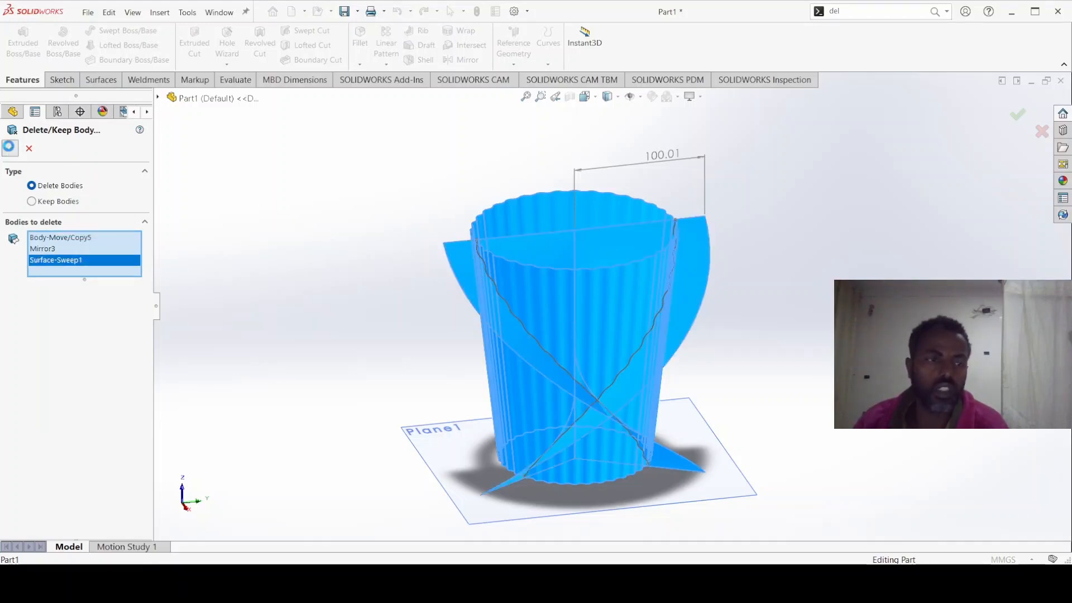
click(10, 148)
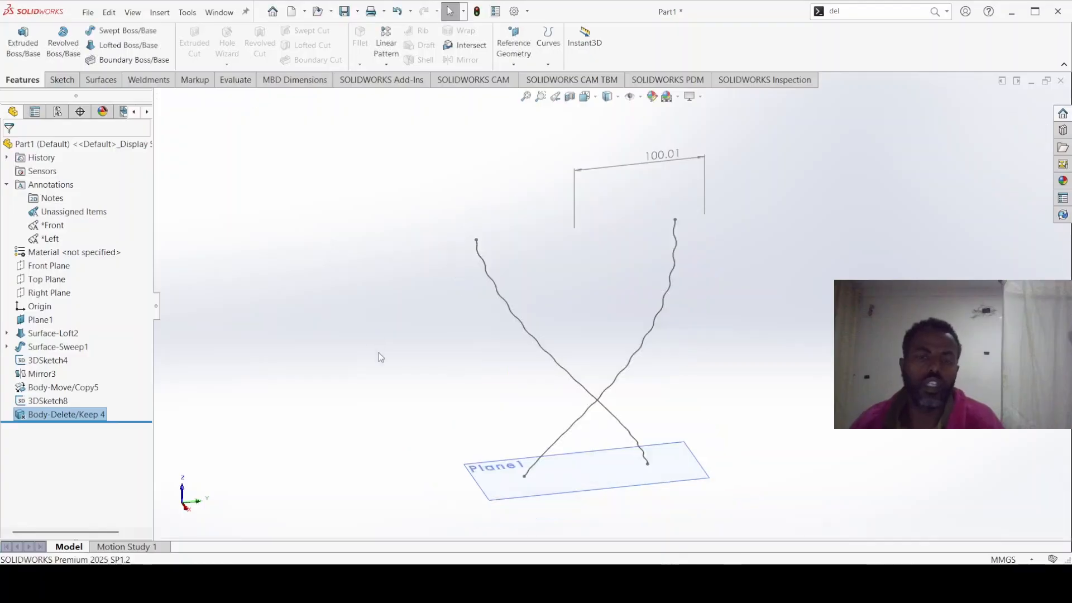
Sweep a 2 mm diameter circular profile along the new intersection curve, 3DSketch8
middle_drag(629, 407, 552, 441)
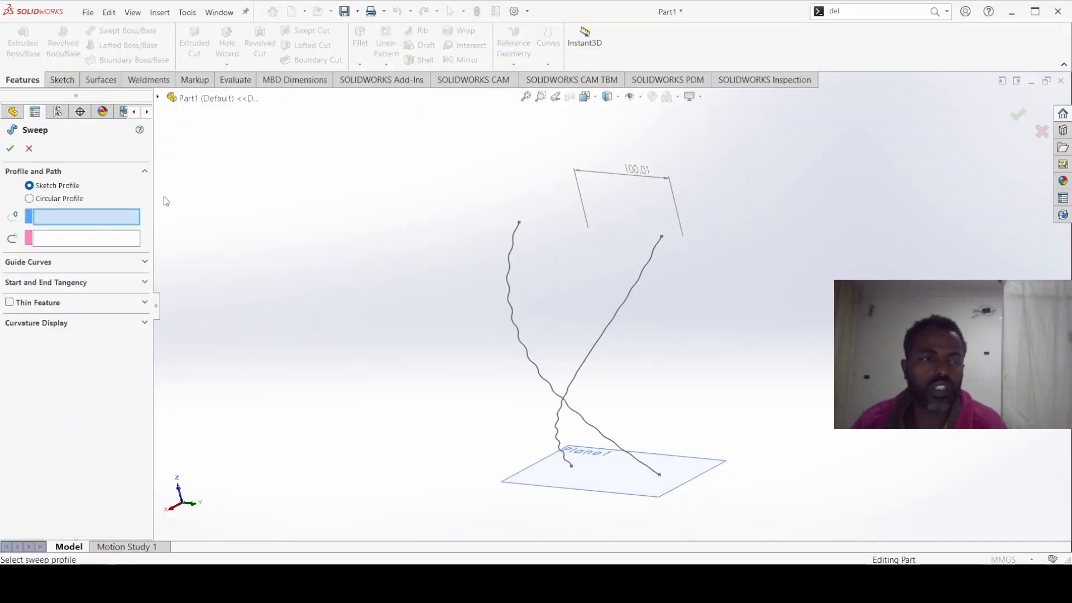
click(30, 199)
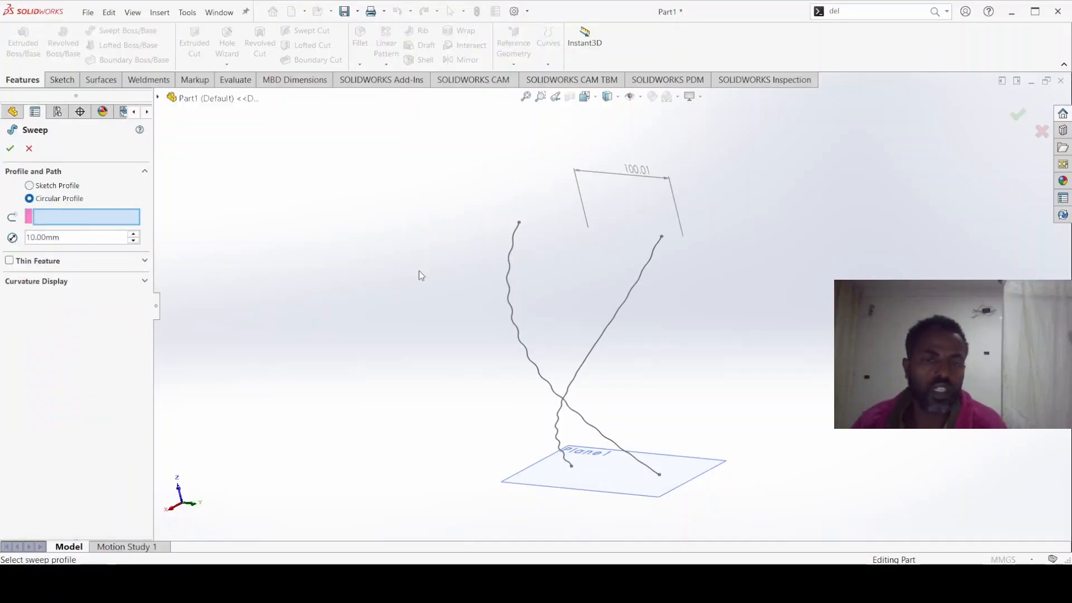
drag(77, 240, 7, 229)
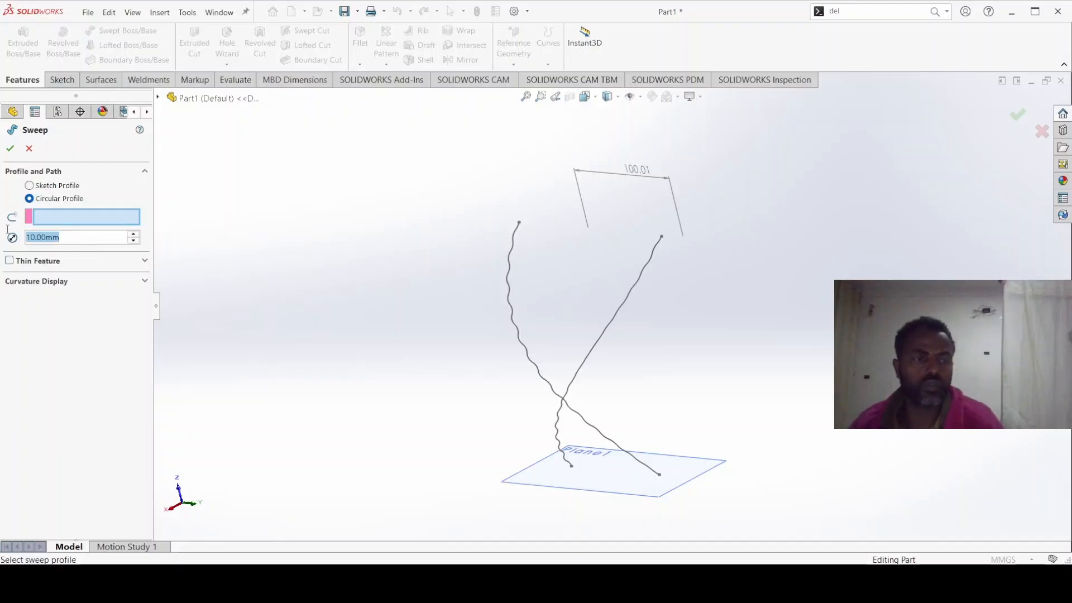
text(2)
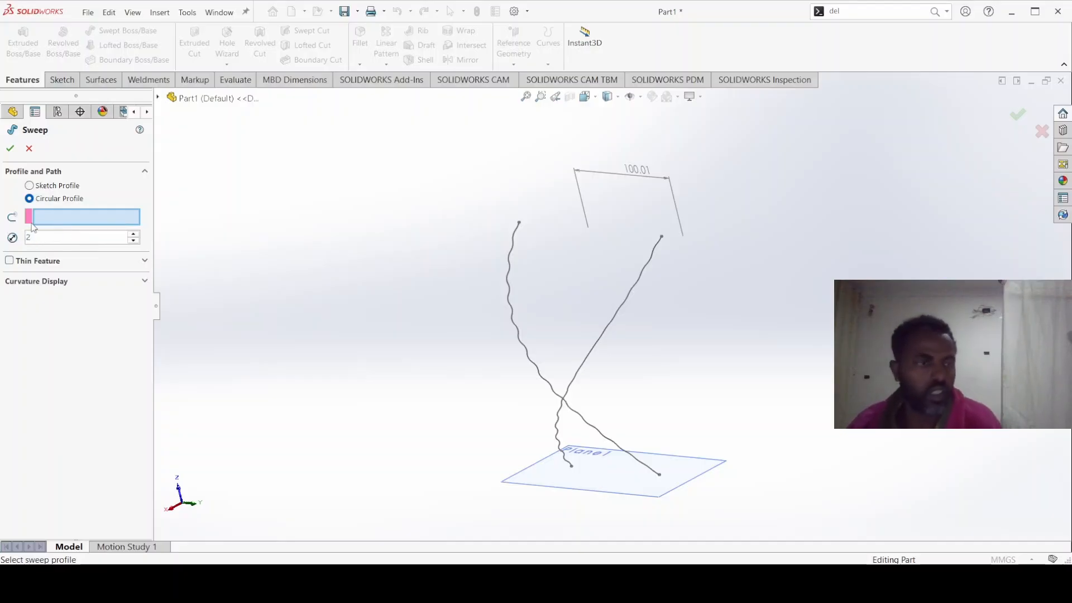
click(11, 149)
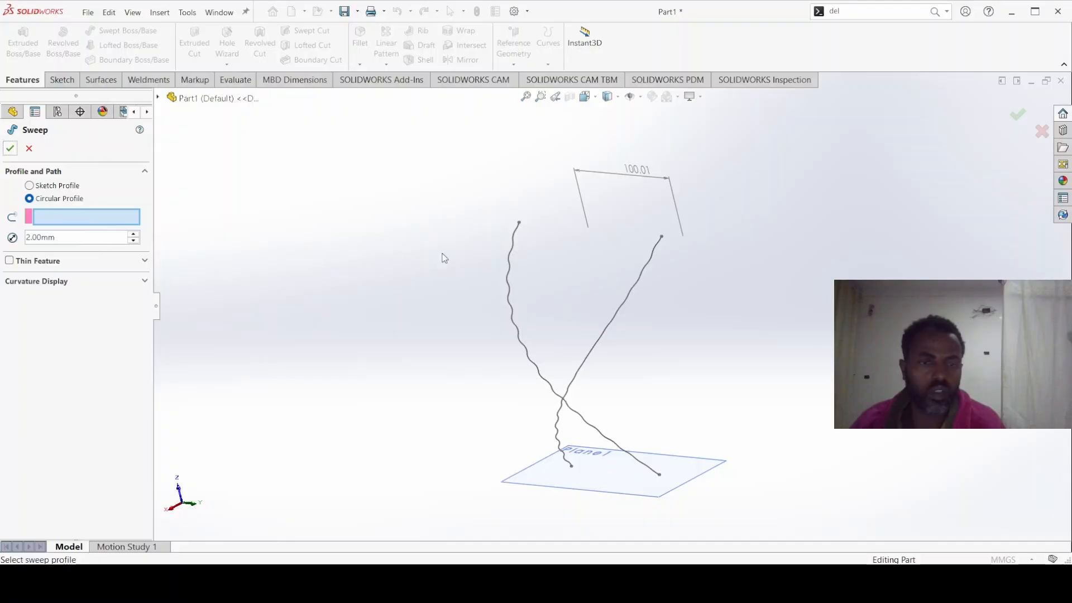
click(509, 262)
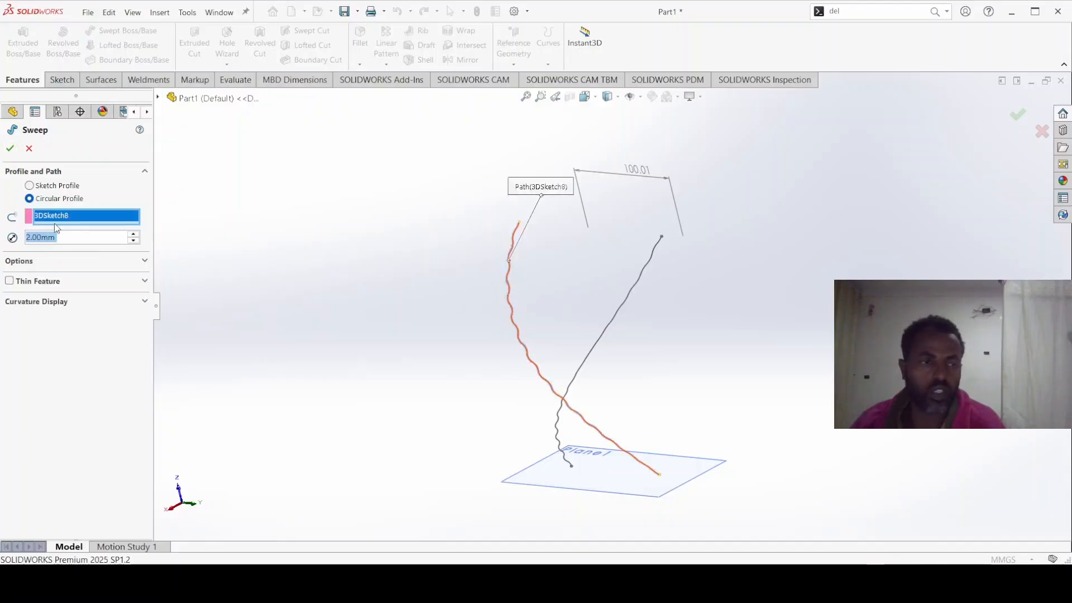
click(11, 150)
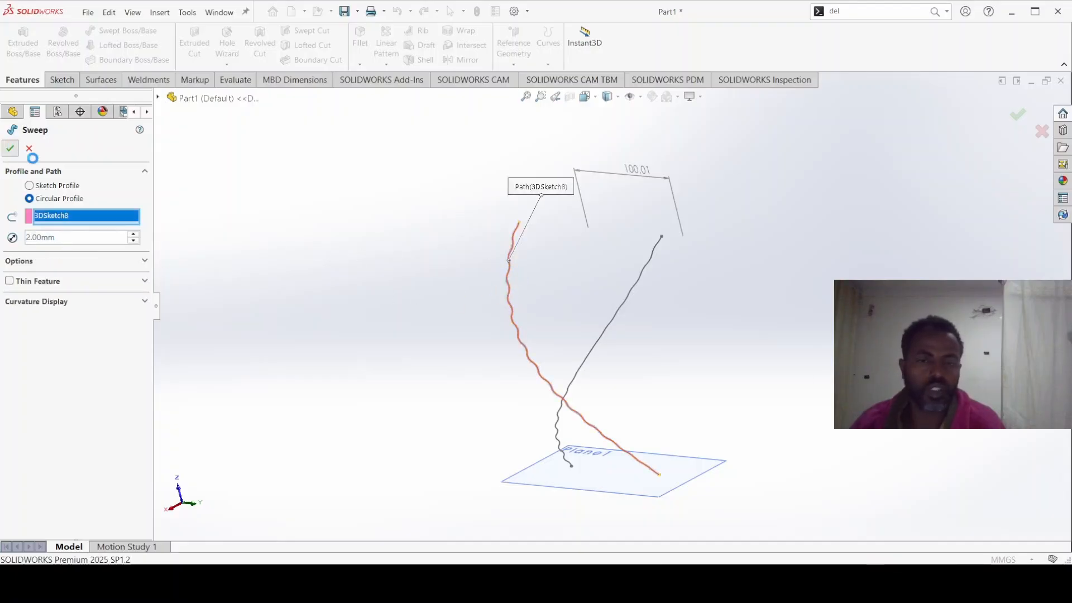
Sweep a 2 mm diameter circular profile along the other wavy spiral curve, 3DSketch4
click(641, 286)
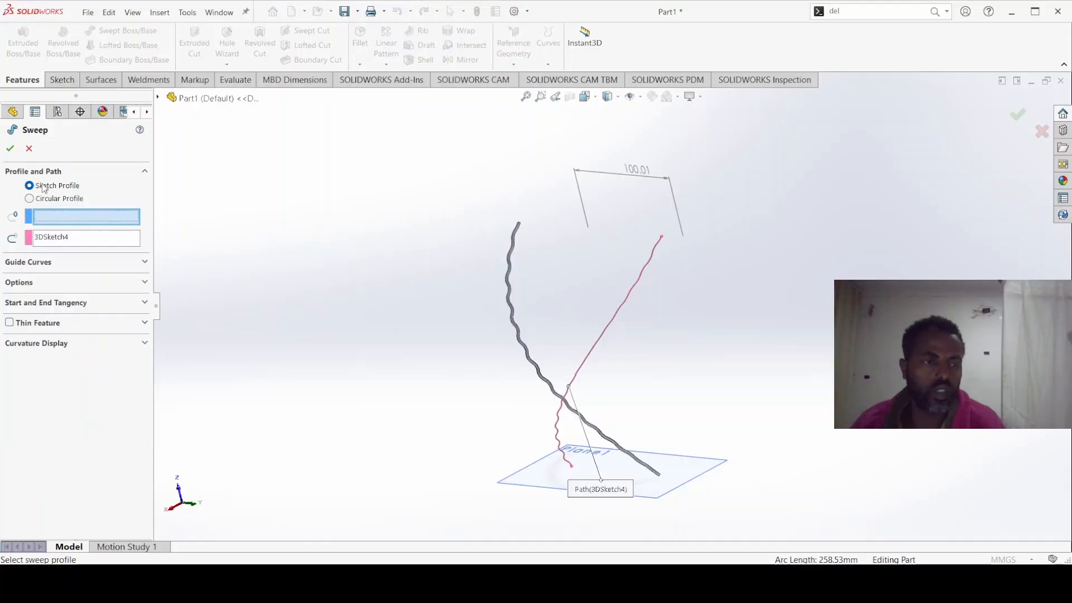
click(39, 199)
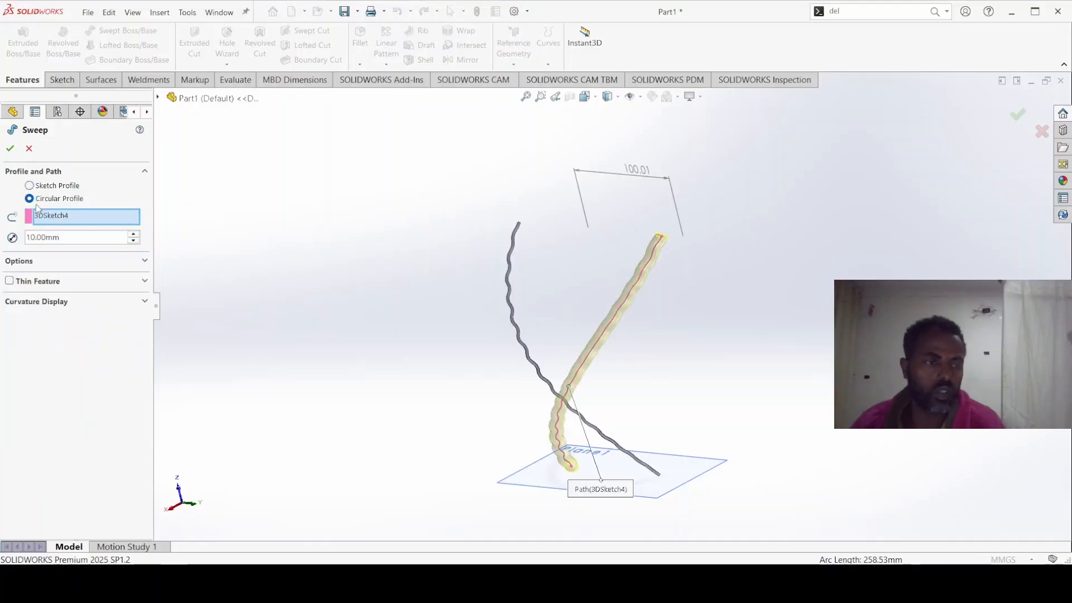
click(46, 237)
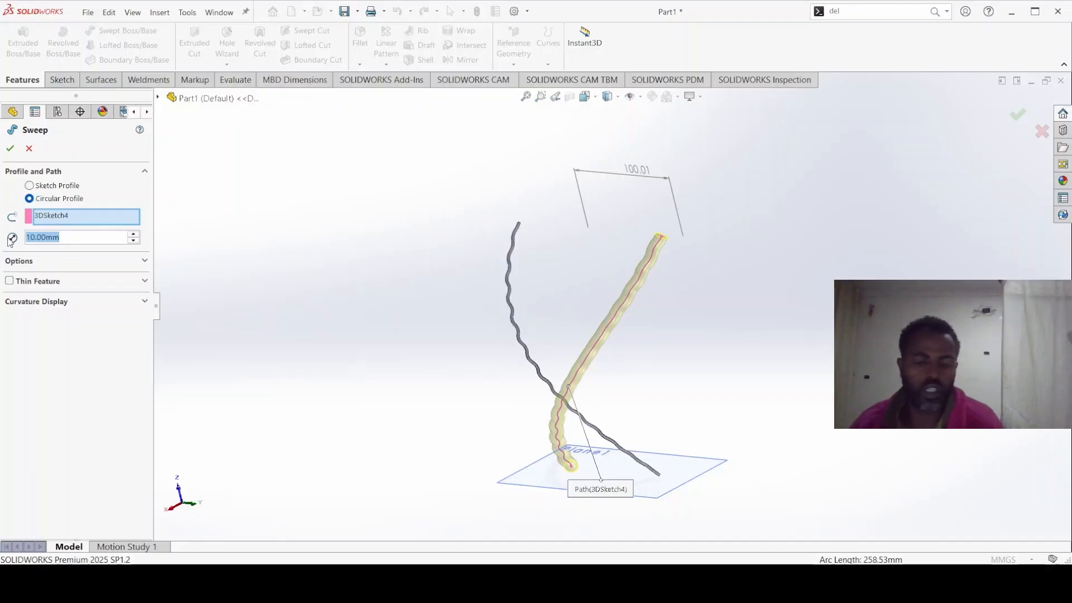
text(2)
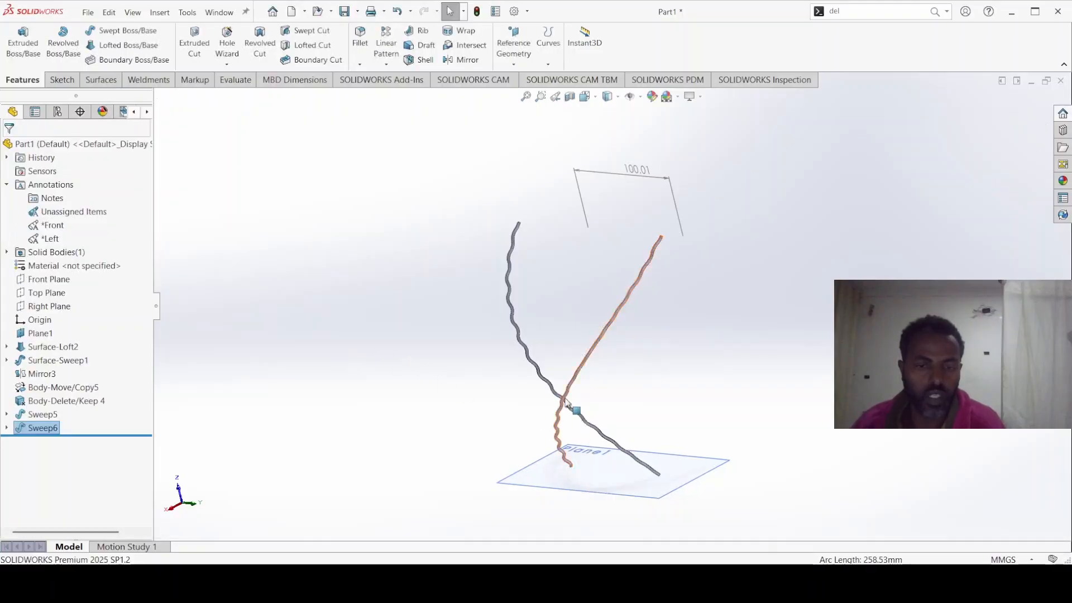
Hide Plane1 beneath the two crossing strands
mouse_move(566, 401)
middle_down()
mouse_move(521, 416)
mouse_move(507, 445)
mouse_move(561, 405)
middle_up()
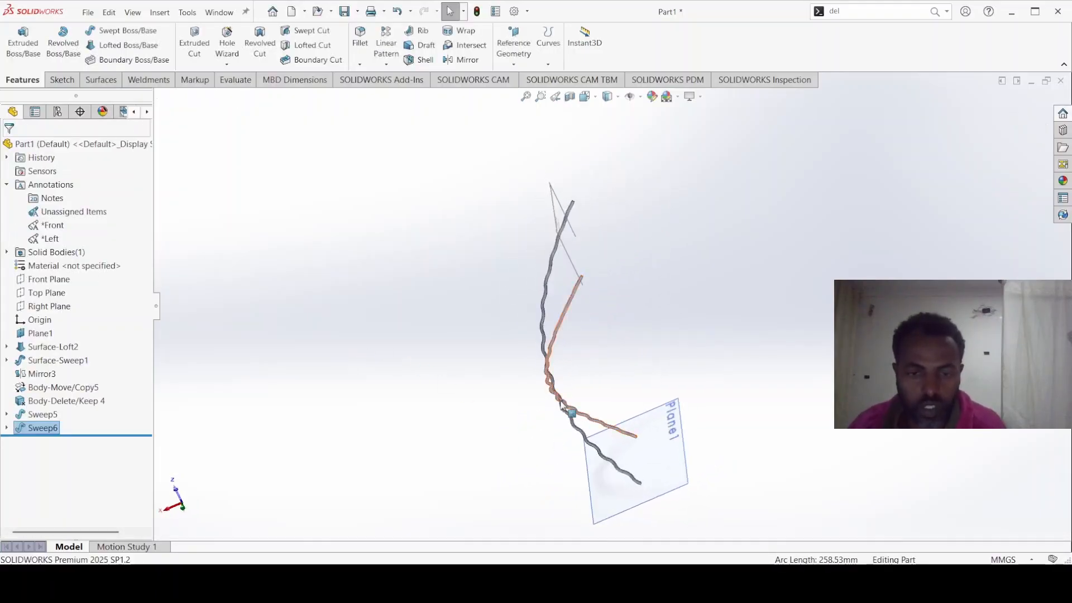
scroll(559, 404, down, 5)
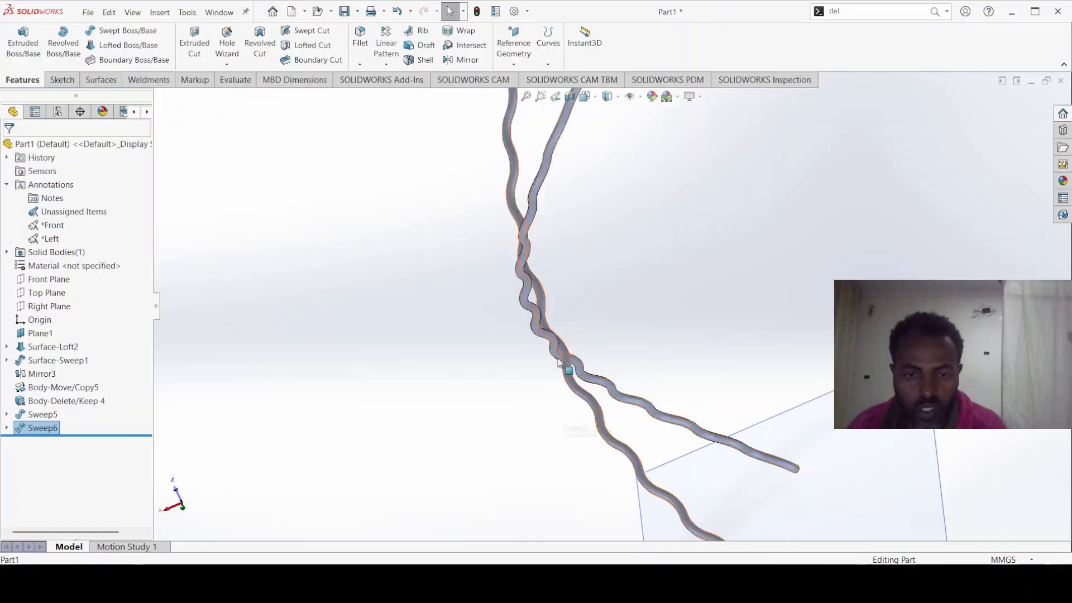
middle_drag(558, 362, 569, 172)
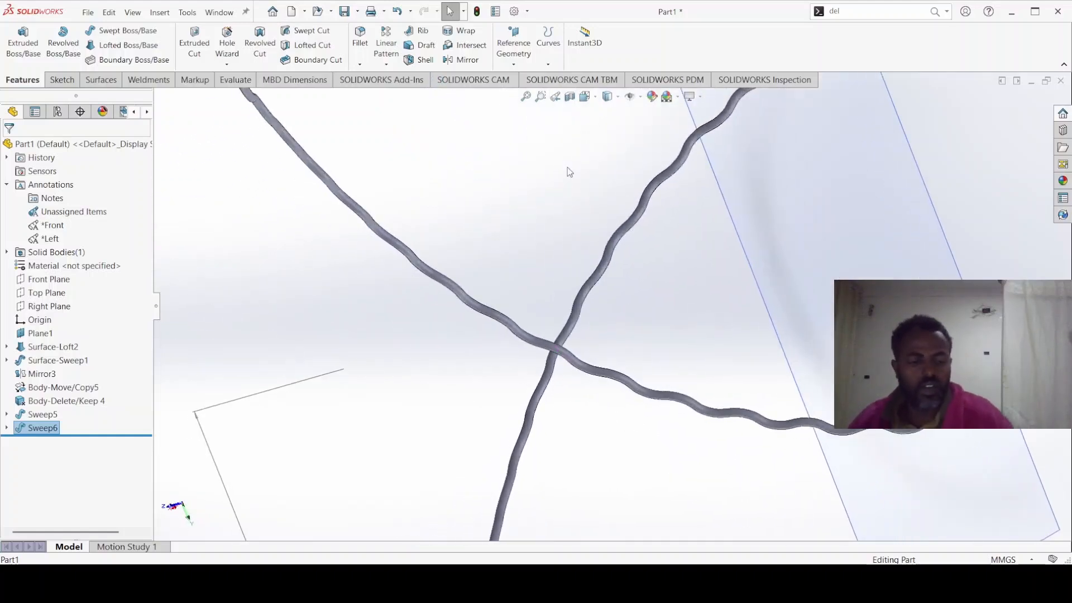
key(ctrl+7)
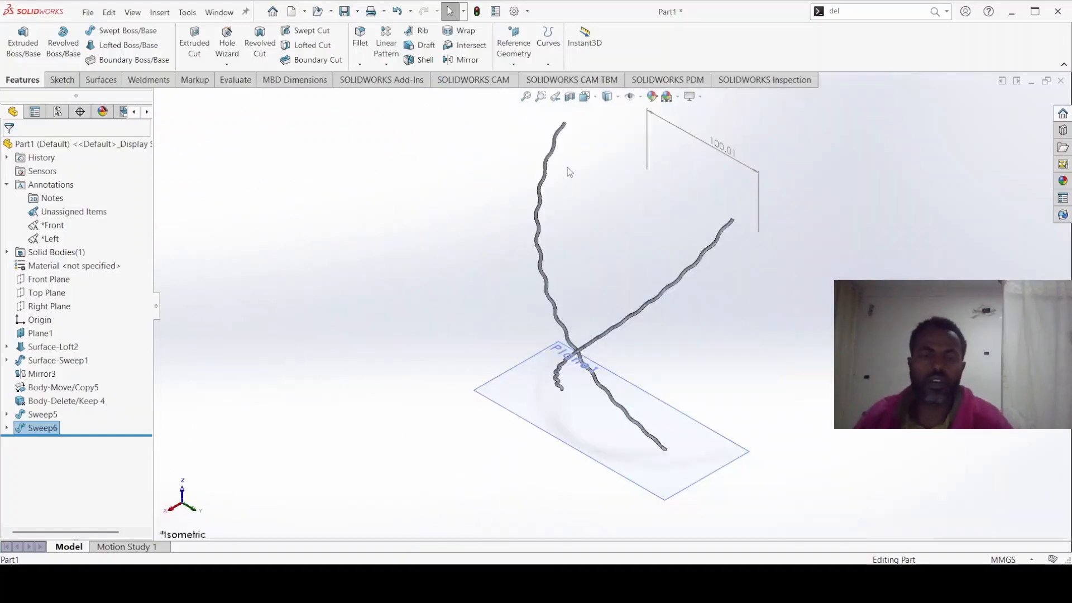
click(748, 319)
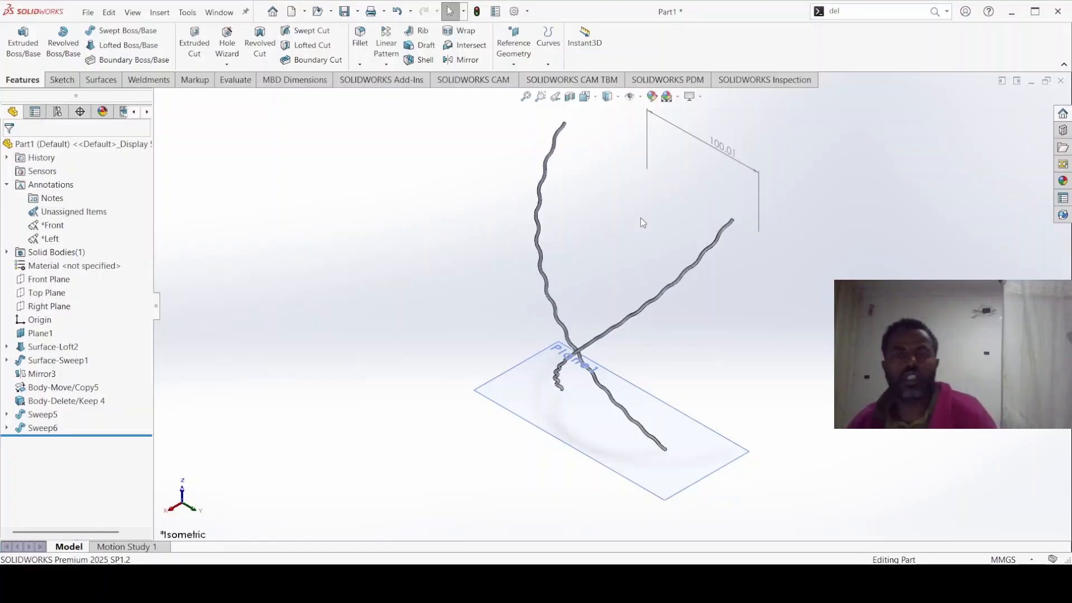
click(672, 419)
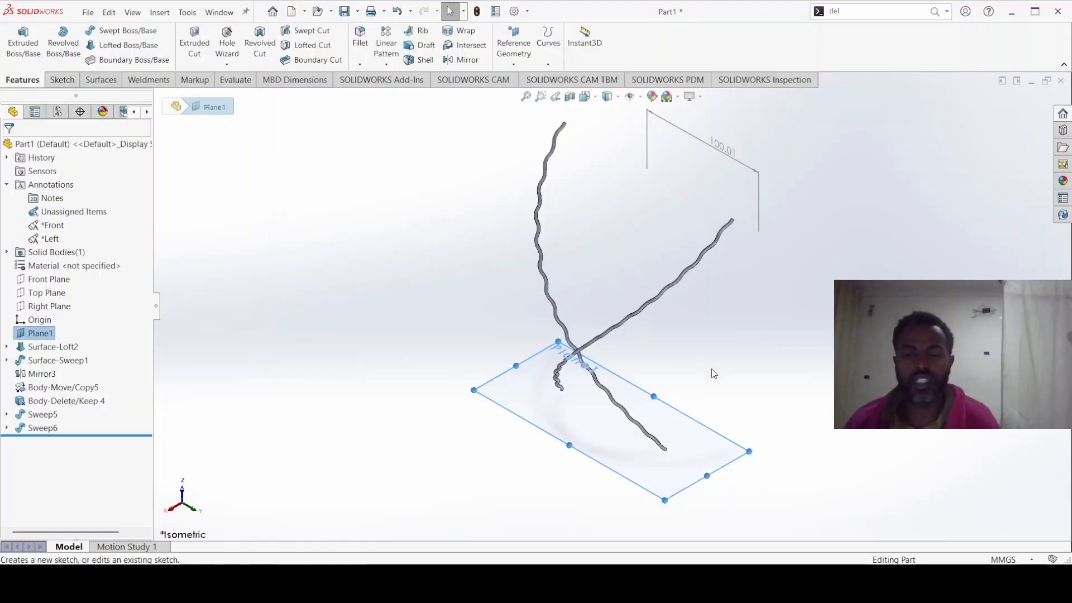
click(731, 371)
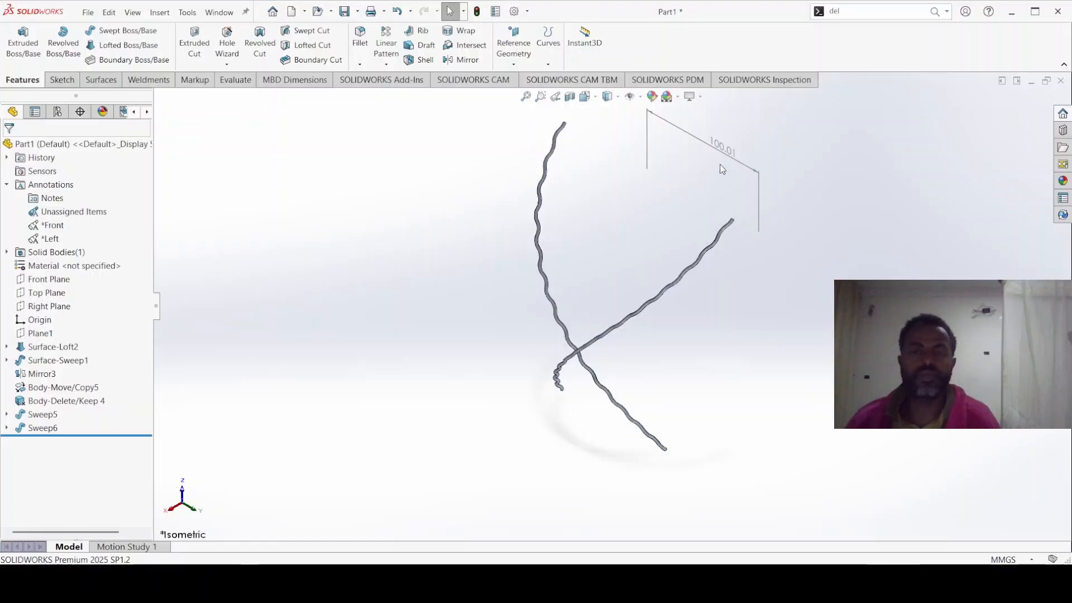
click(724, 148)
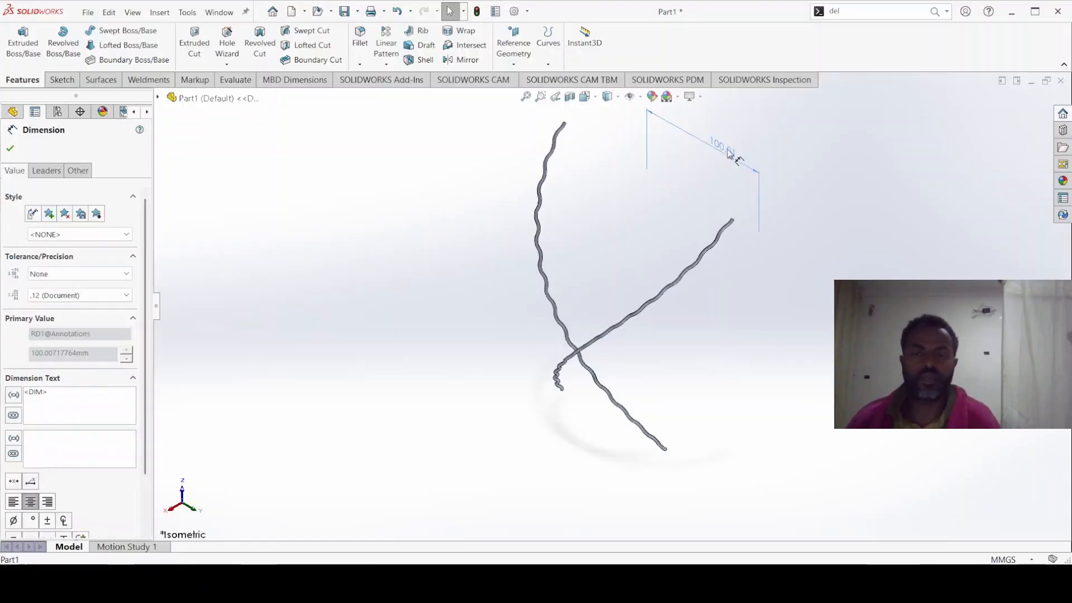
click(768, 296)
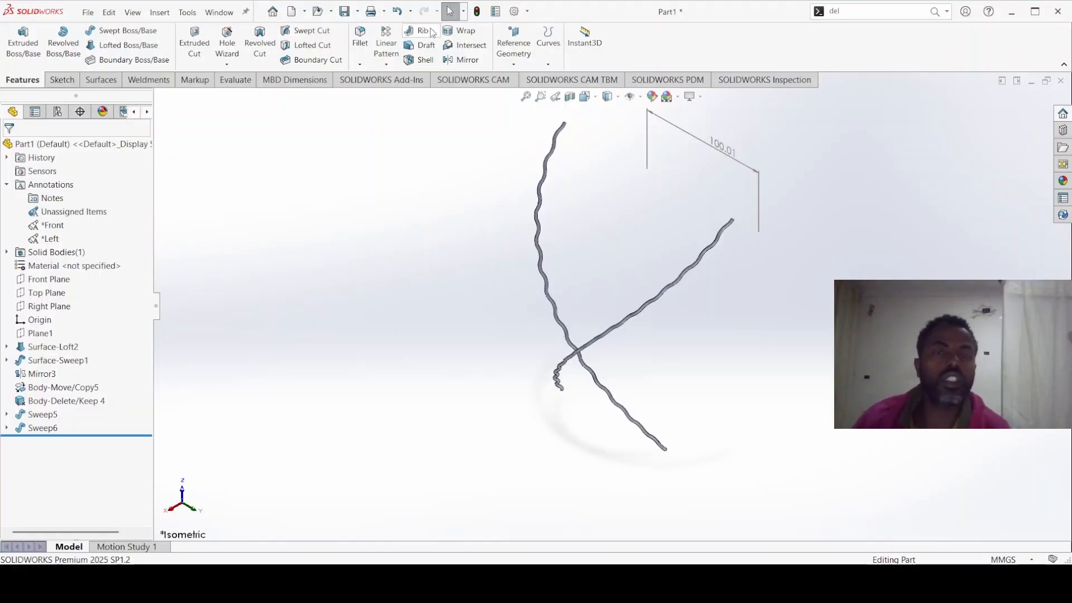
Create a reference axis through the origin, perpendicular to the Top Plane
click(519, 92)
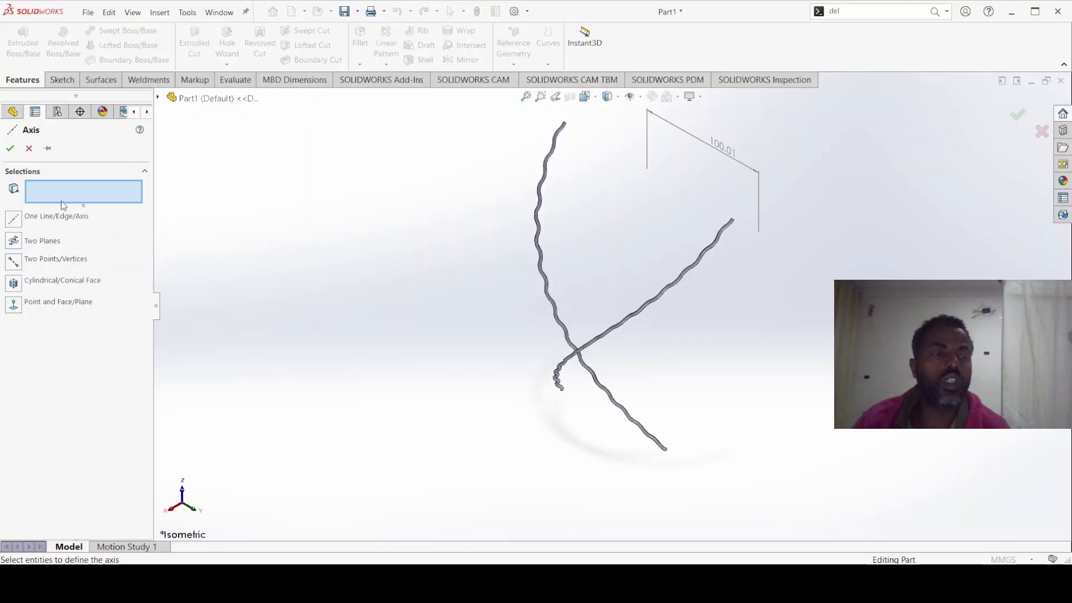
click(159, 99)
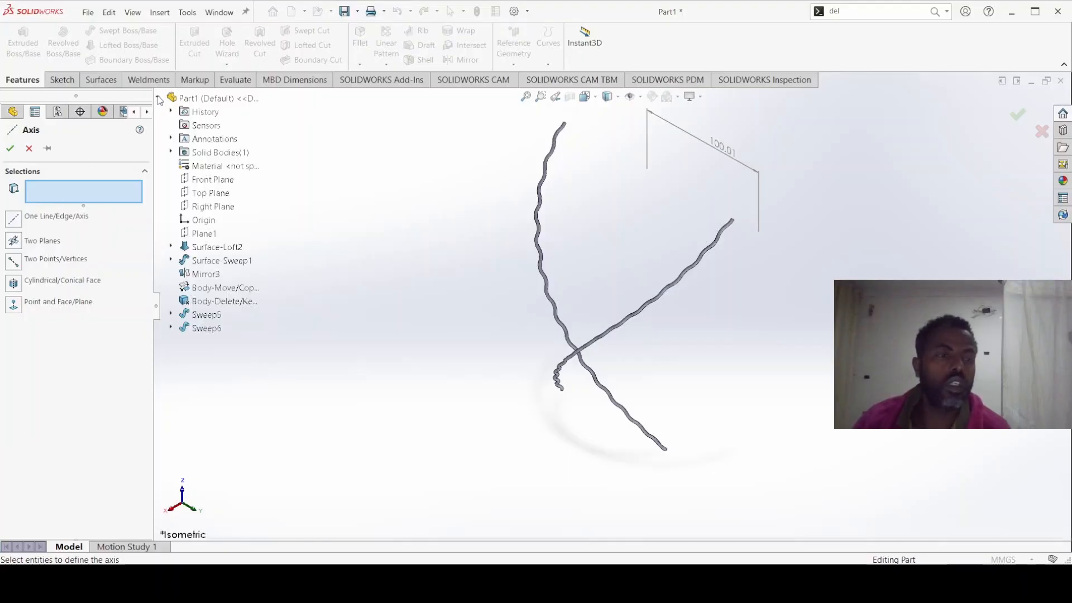
click(184, 221)
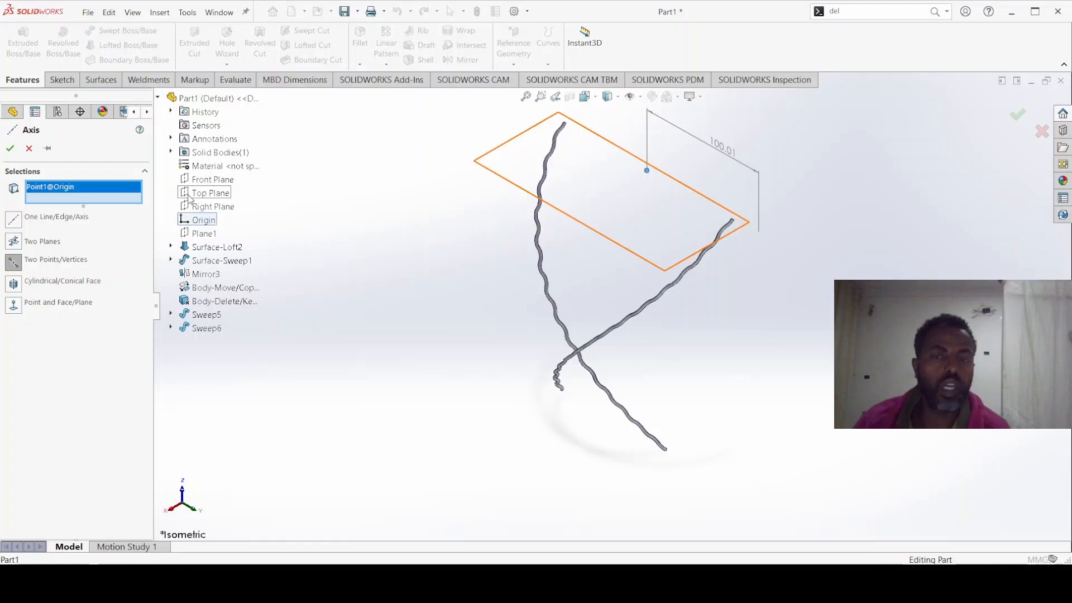
click(189, 195)
scroll(611, 307, up, 3)
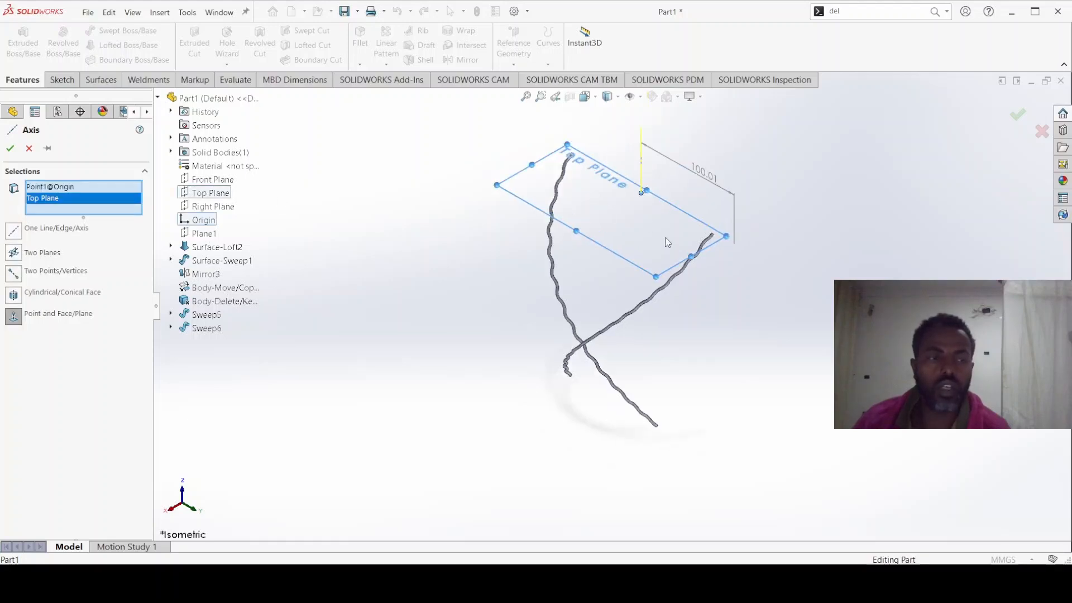
scroll(656, 216, up, 1)
scroll(633, 187, down, 1)
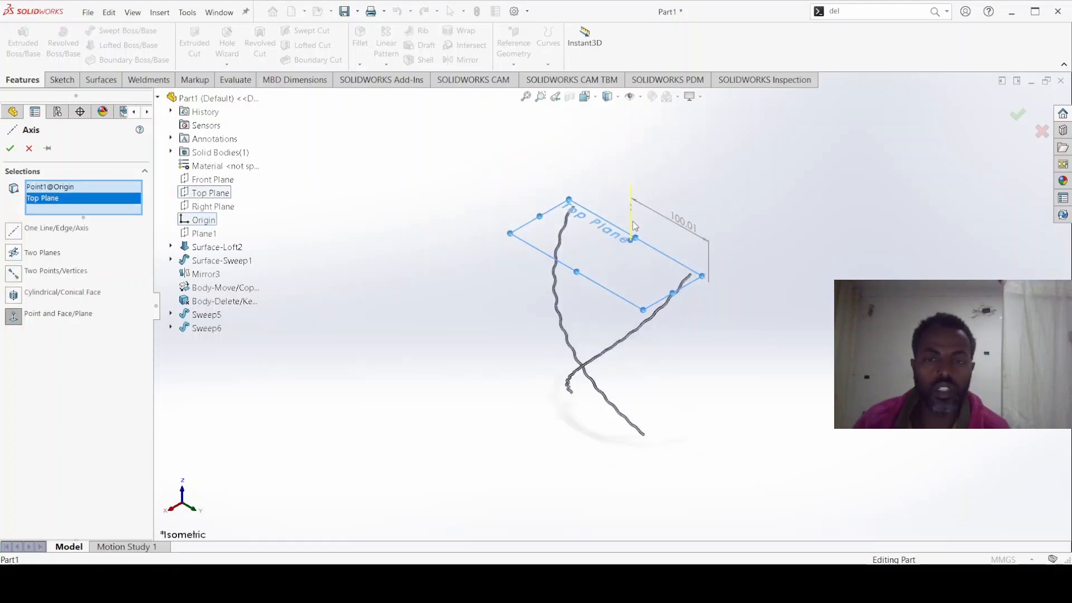
scroll(634, 226, down, 3)
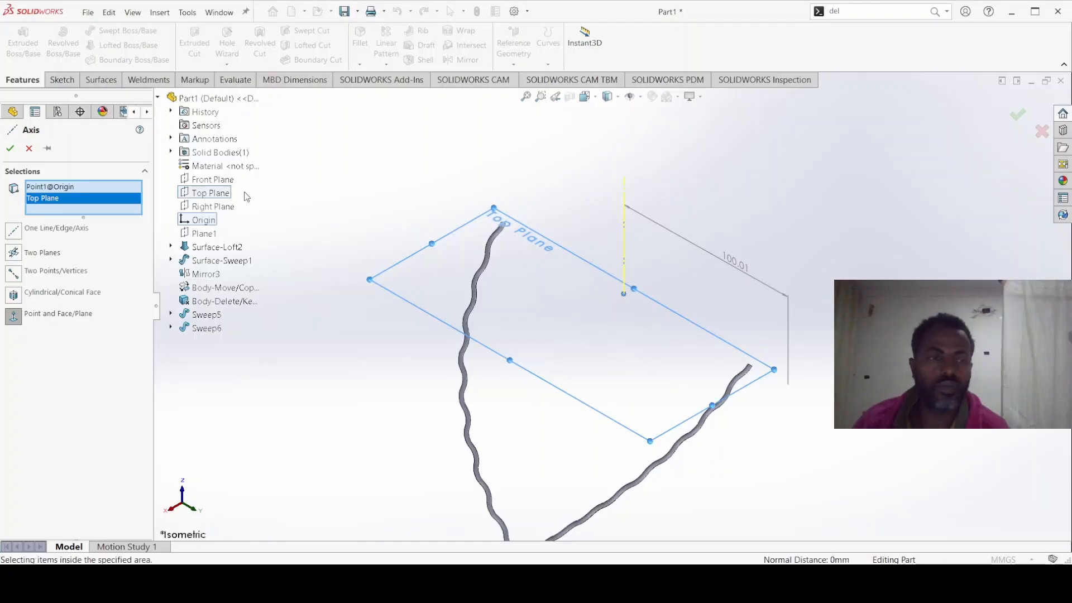
click(10, 149)
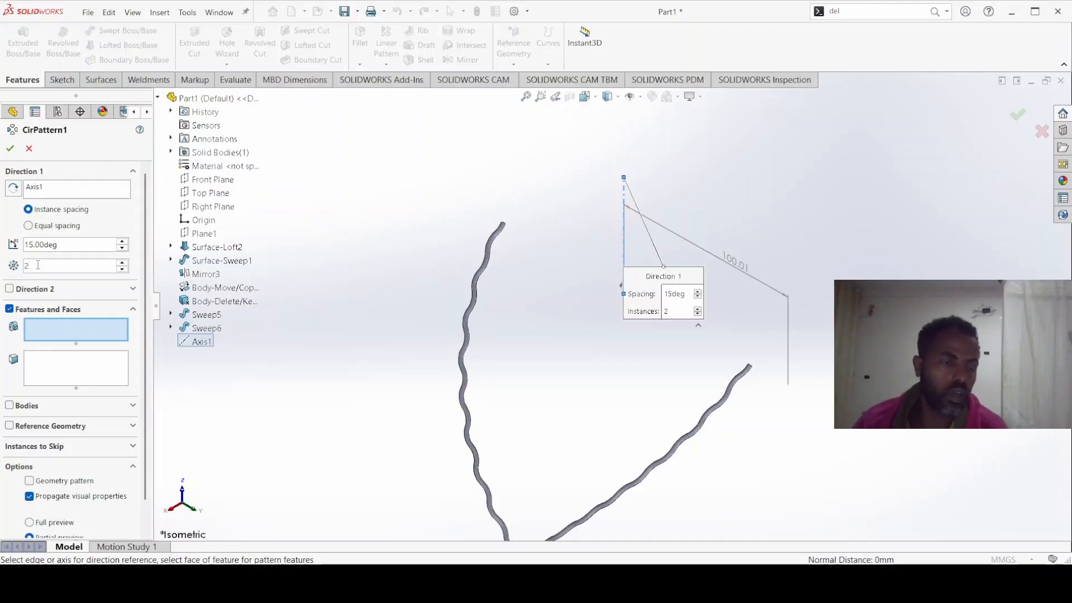
Set up a circular pattern about Axis1 with 36 instances, using the Sweep5 and Sweep6 strands as the features to pattern
drag(38, 265, 12, 270)
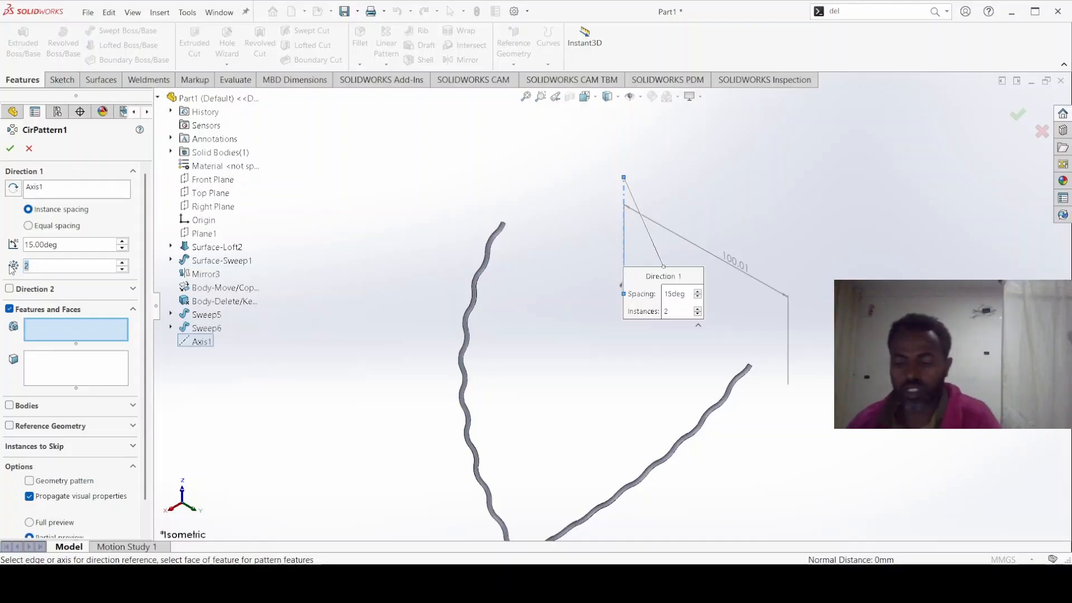
text(36)
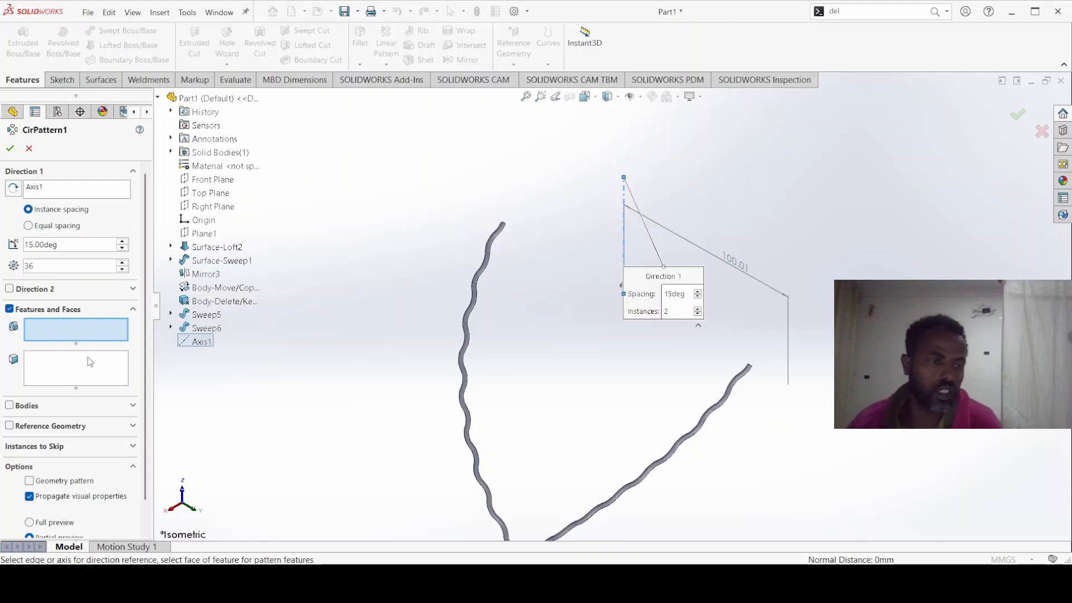
click(474, 270)
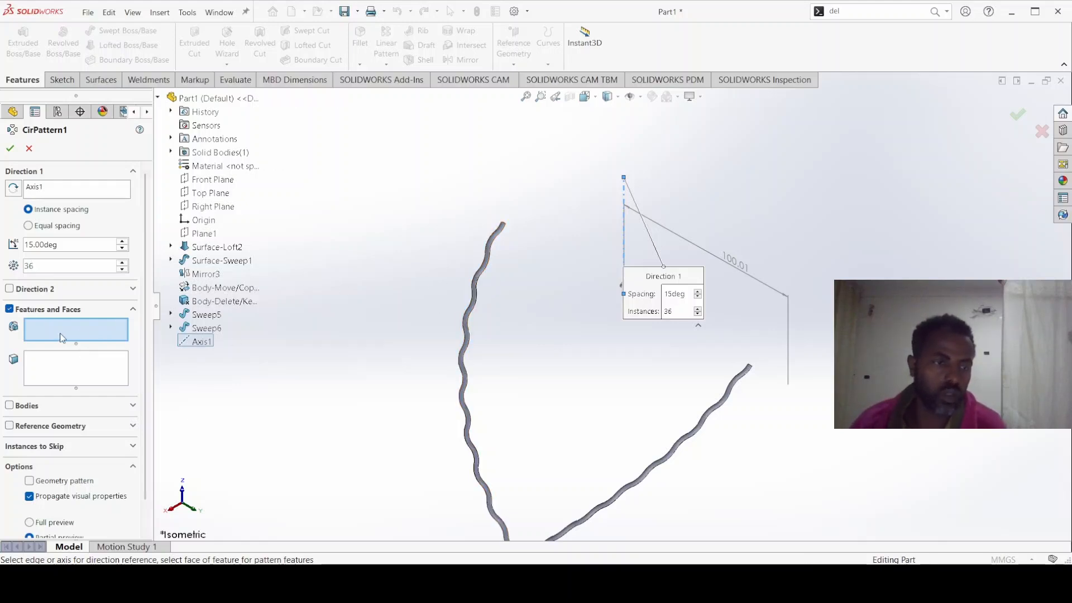
click(477, 285)
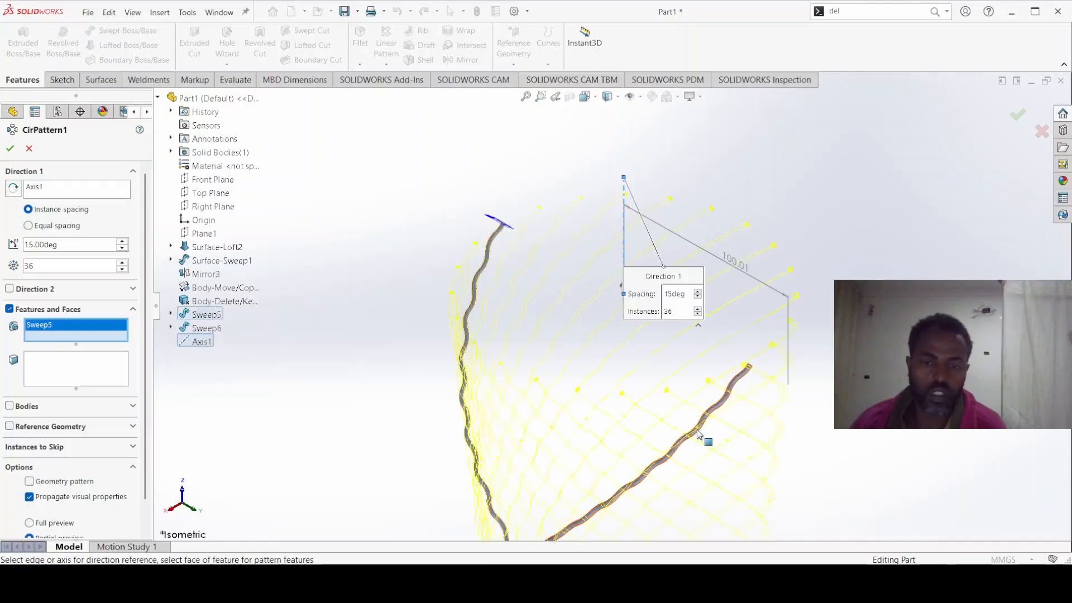
click(719, 409)
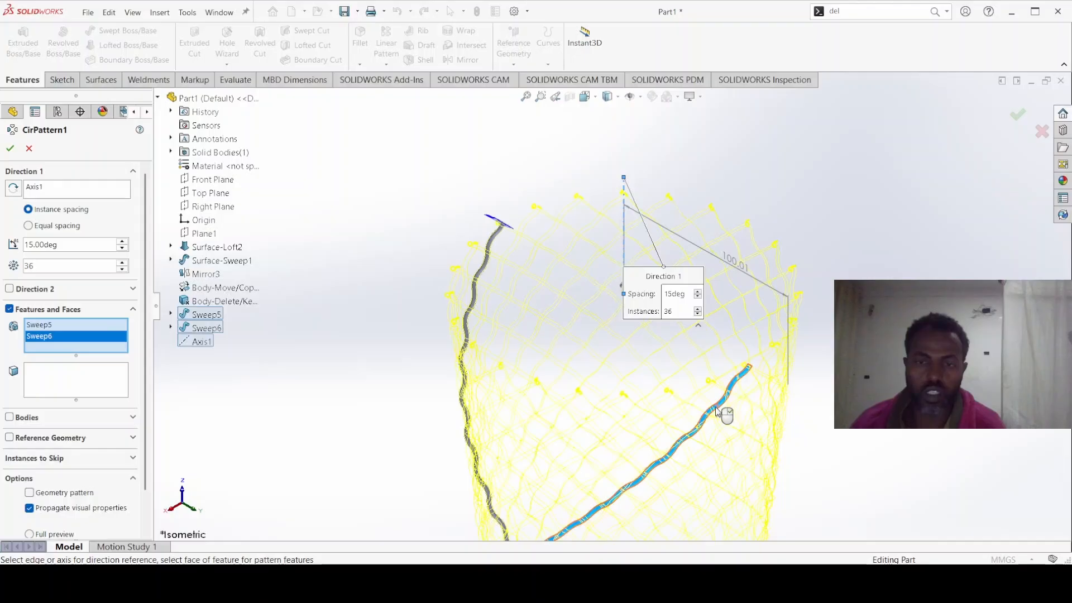
middle_drag(561, 291, 537, 260)
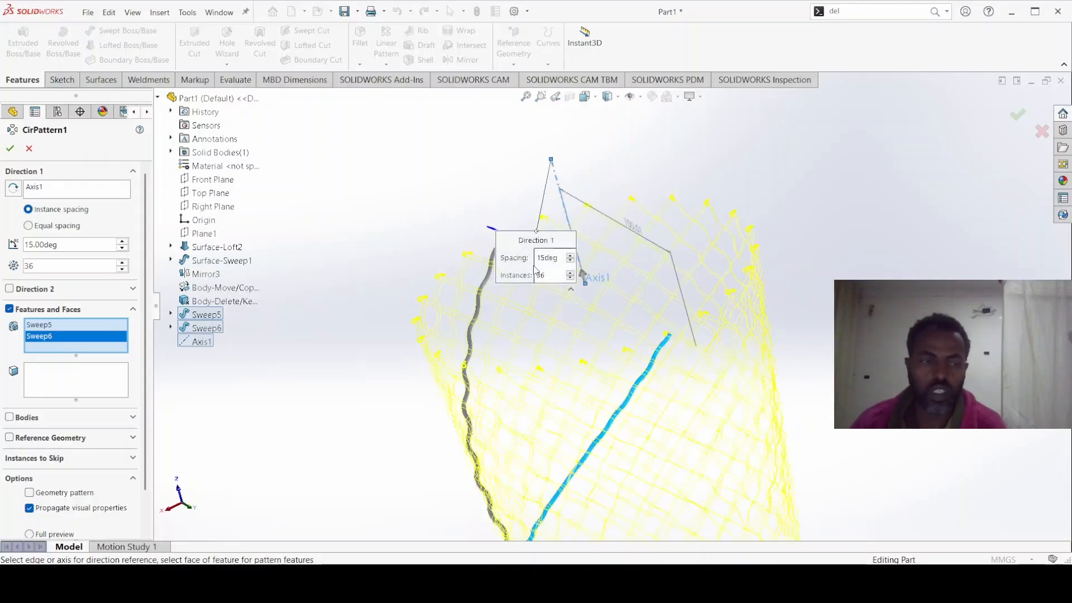
click(10, 148)
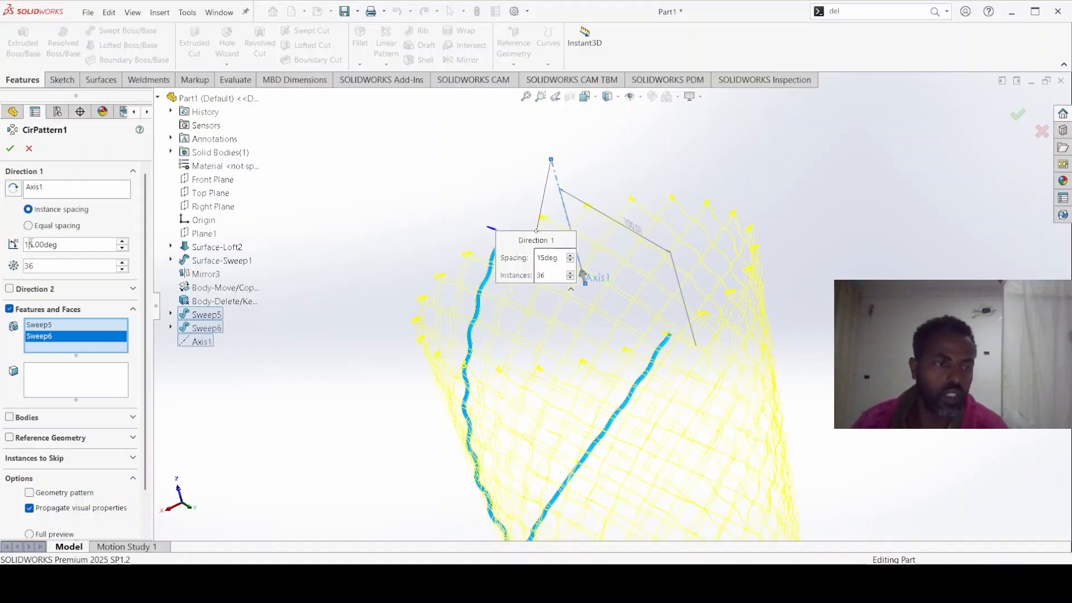
Try to set the circular pattern's instance spacing angle to 360 degrees
key(Delete)
key(Delete)
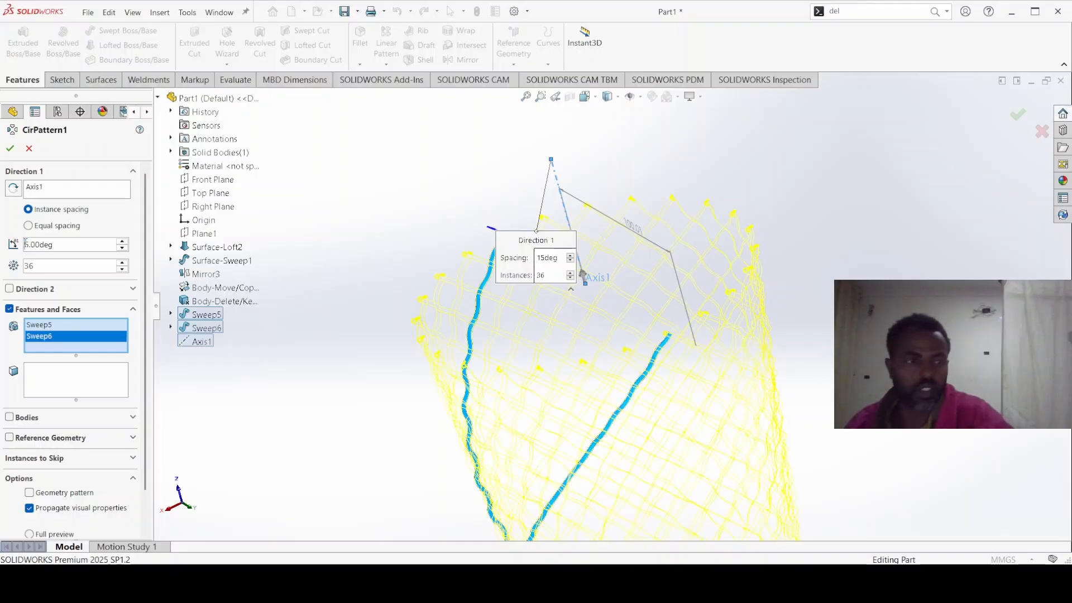
text(360)
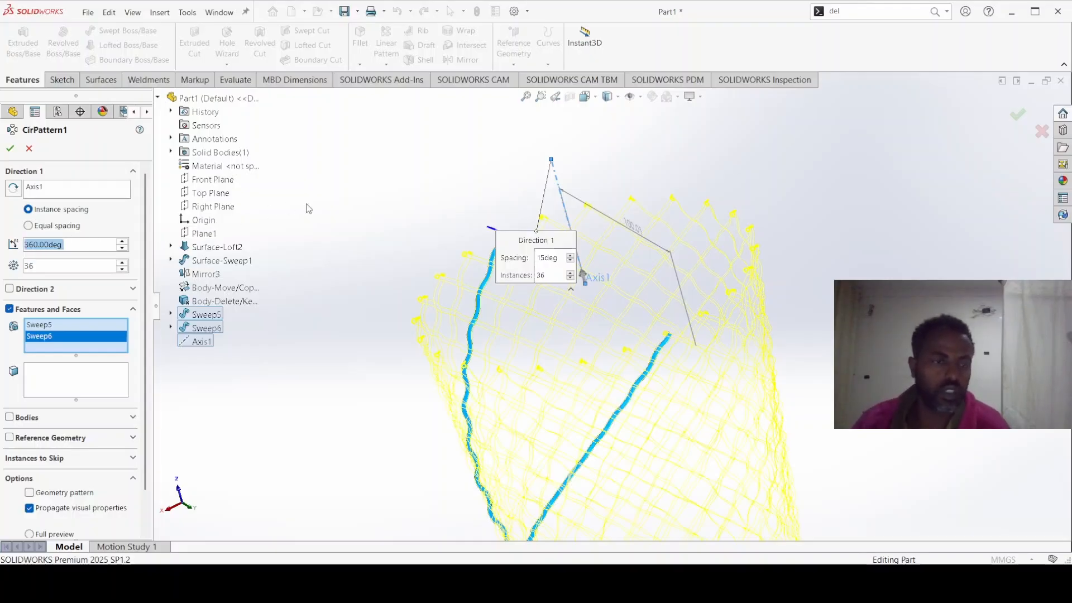
key(Return)
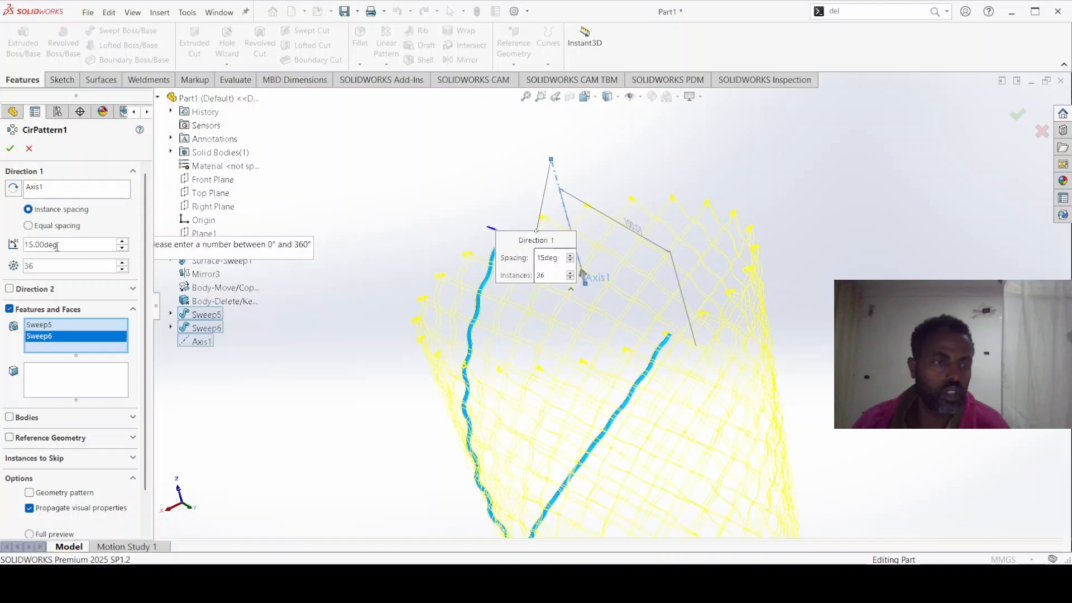
drag(62, 244, 23, 244)
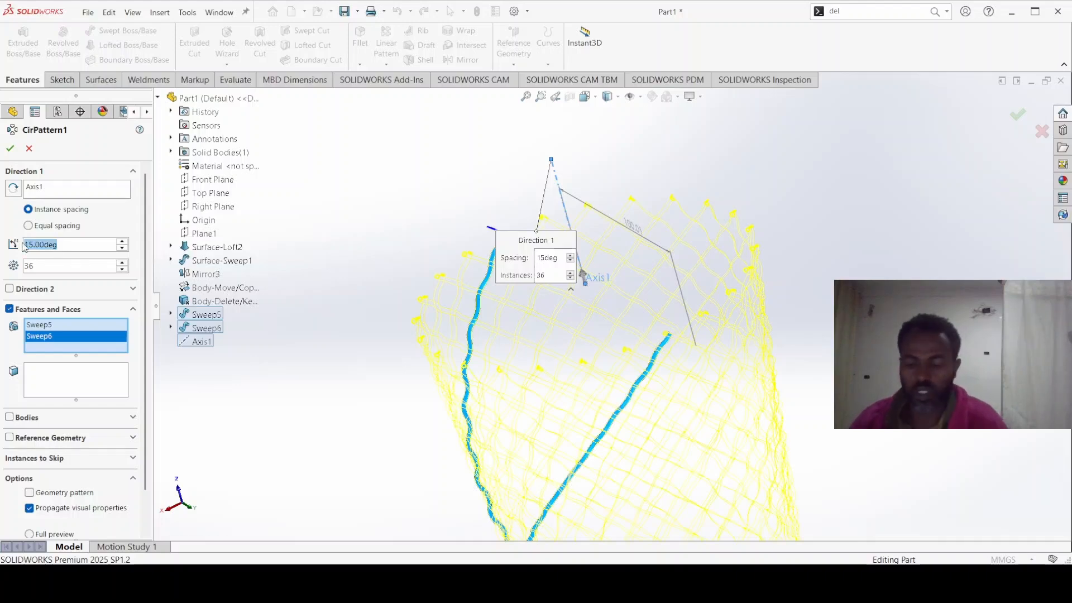
text(360)
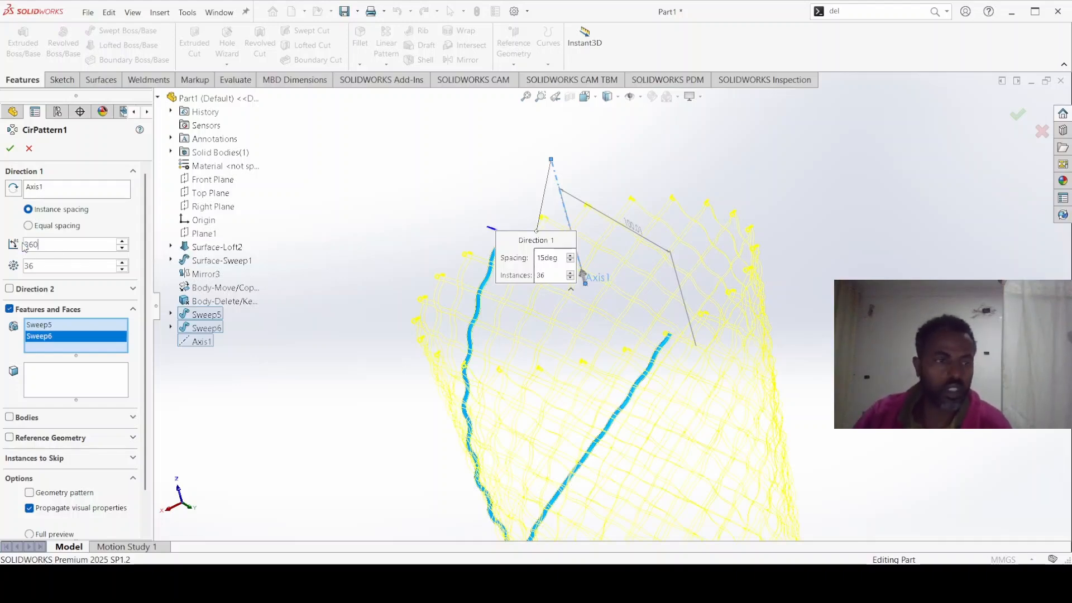
key(Return)
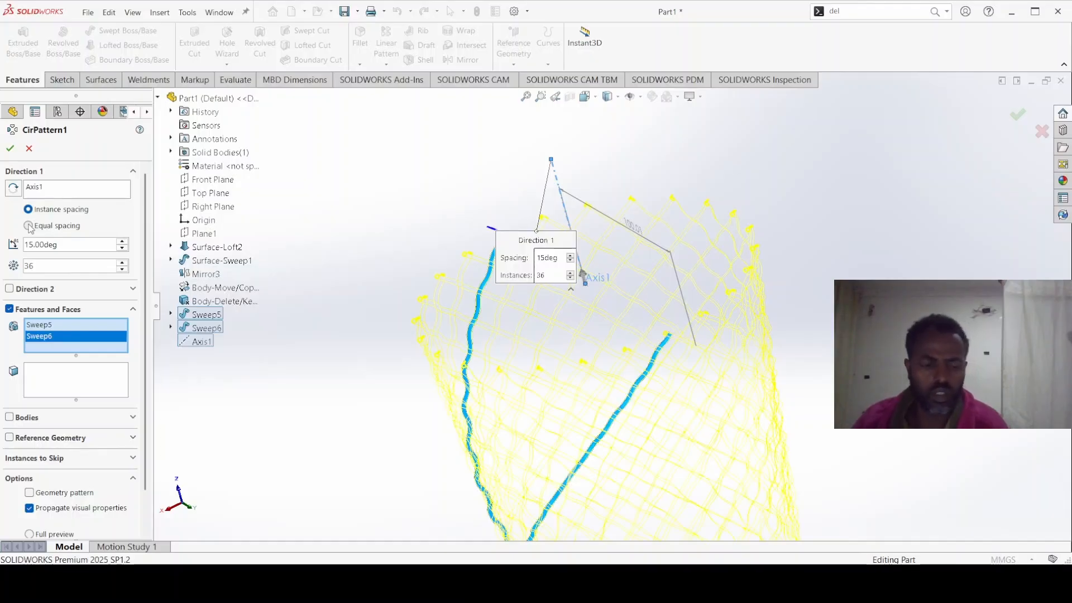
Switch the circular pattern from instance spacing to equal spacing over 360 degrees
key(f)
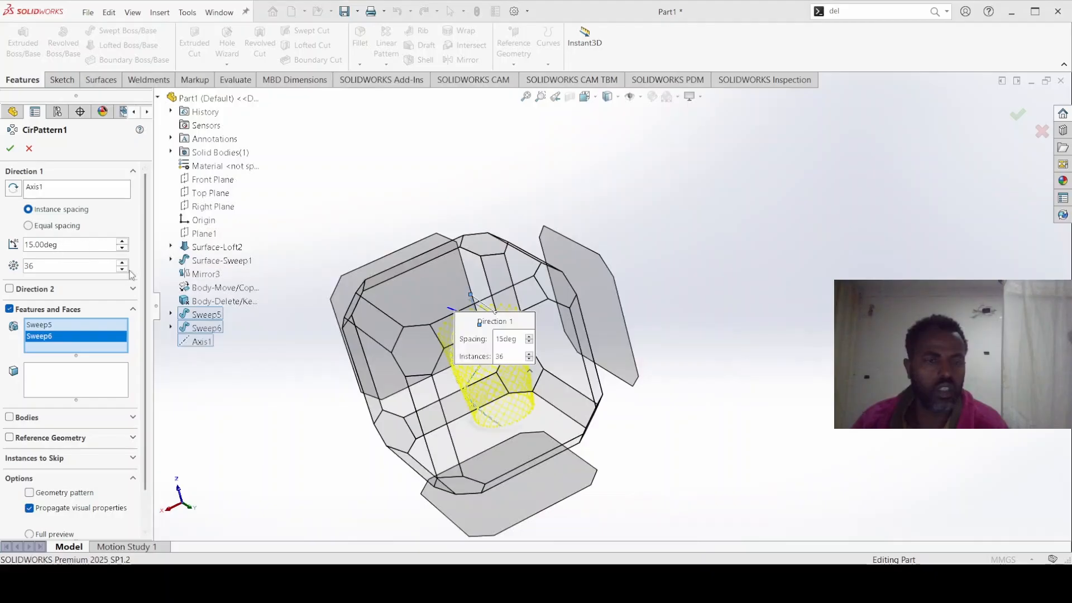
key(space)
click(591, 232)
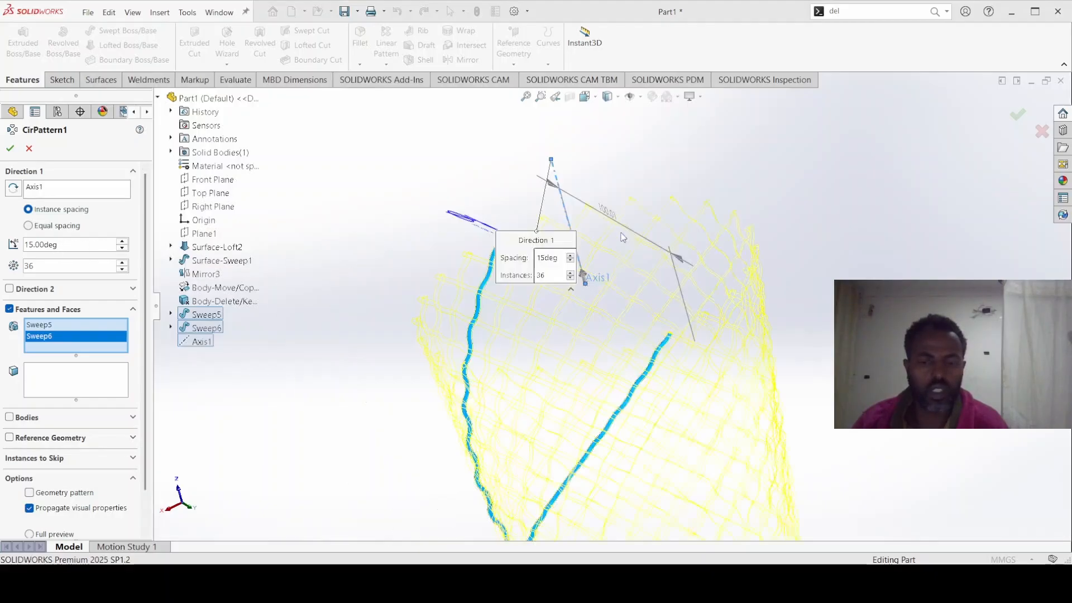
scroll(591, 230, down, 5)
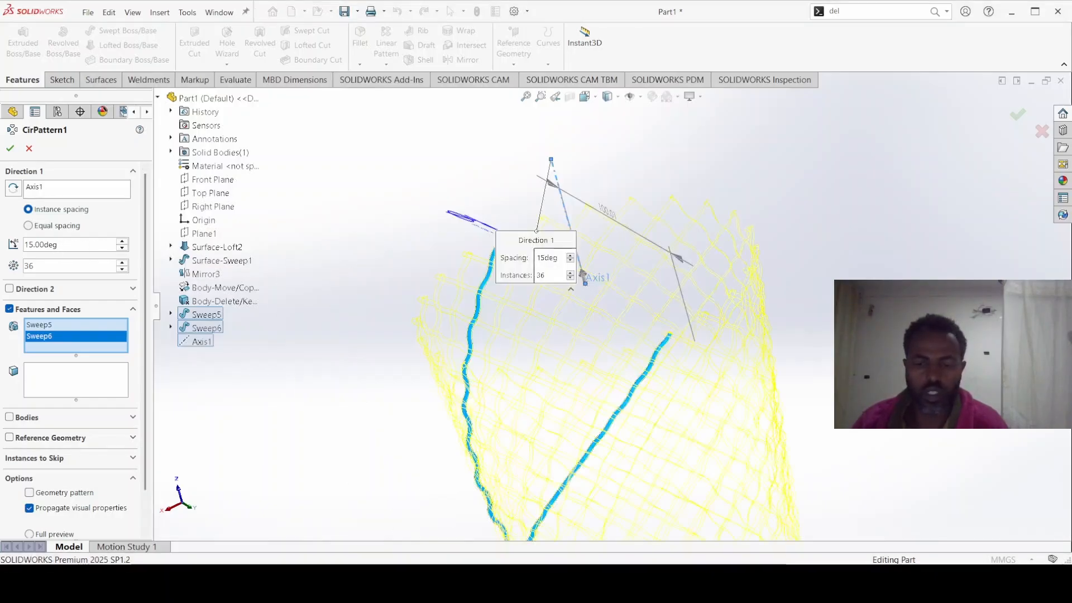
click(28, 225)
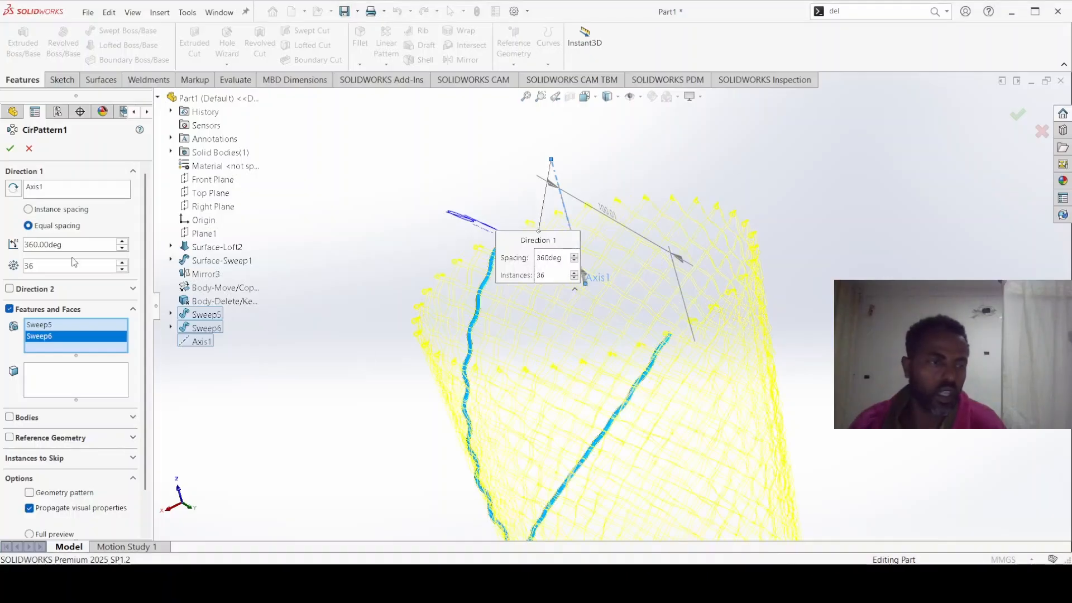
click(28, 209)
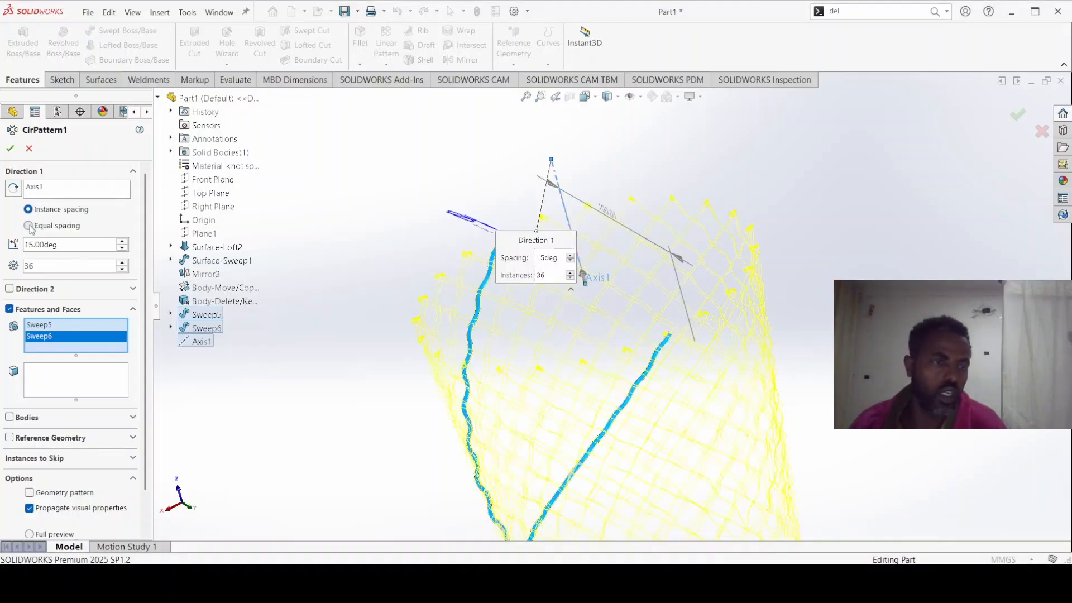
click(28, 225)
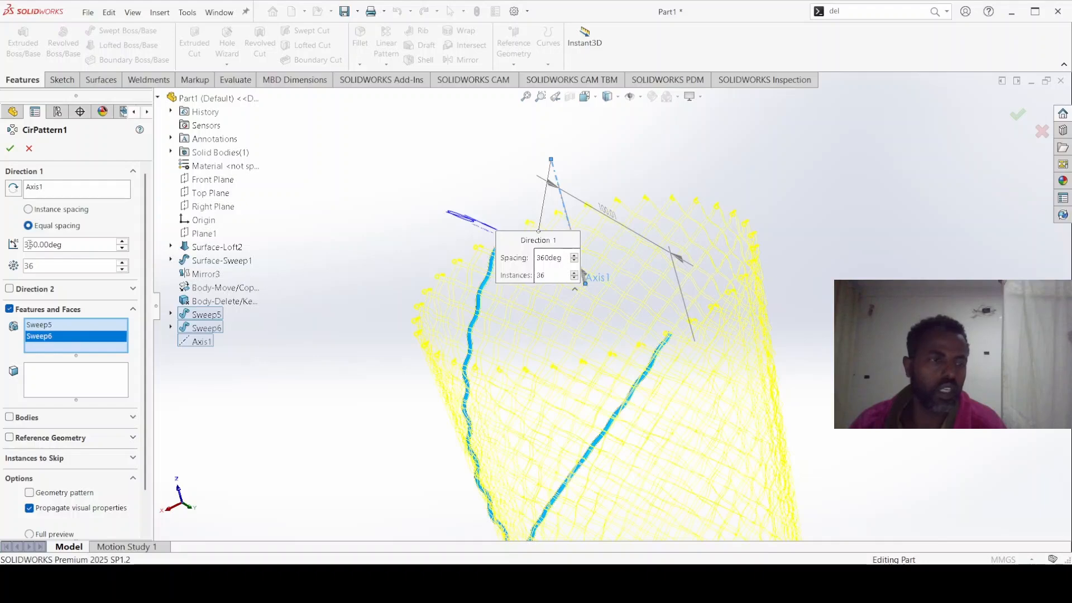
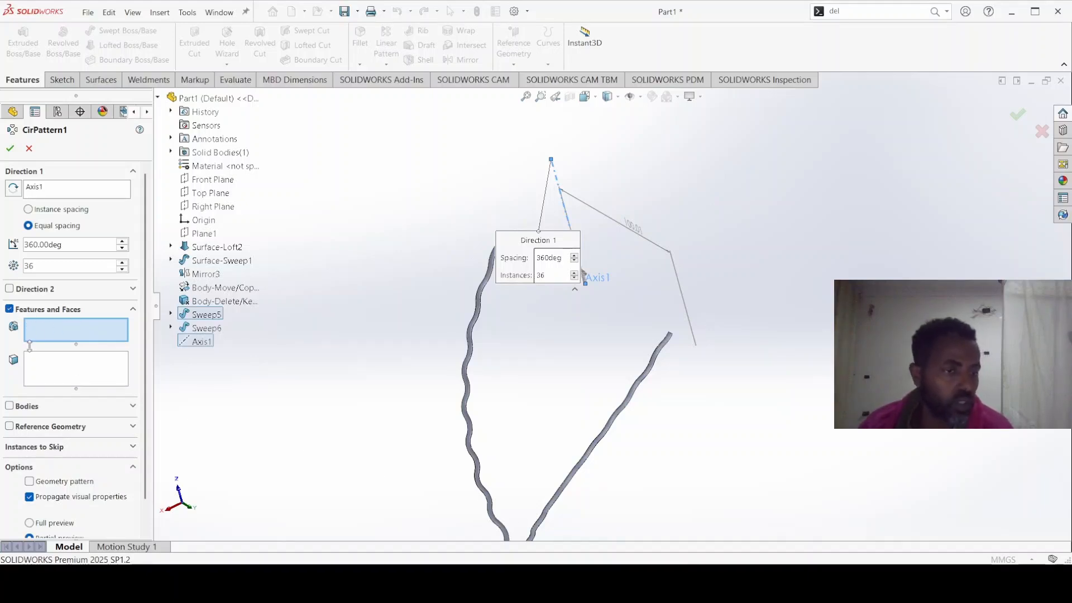
Pattern the Sweep6 solid body instead of features and complete the circular pattern about Axis1
click(10, 407)
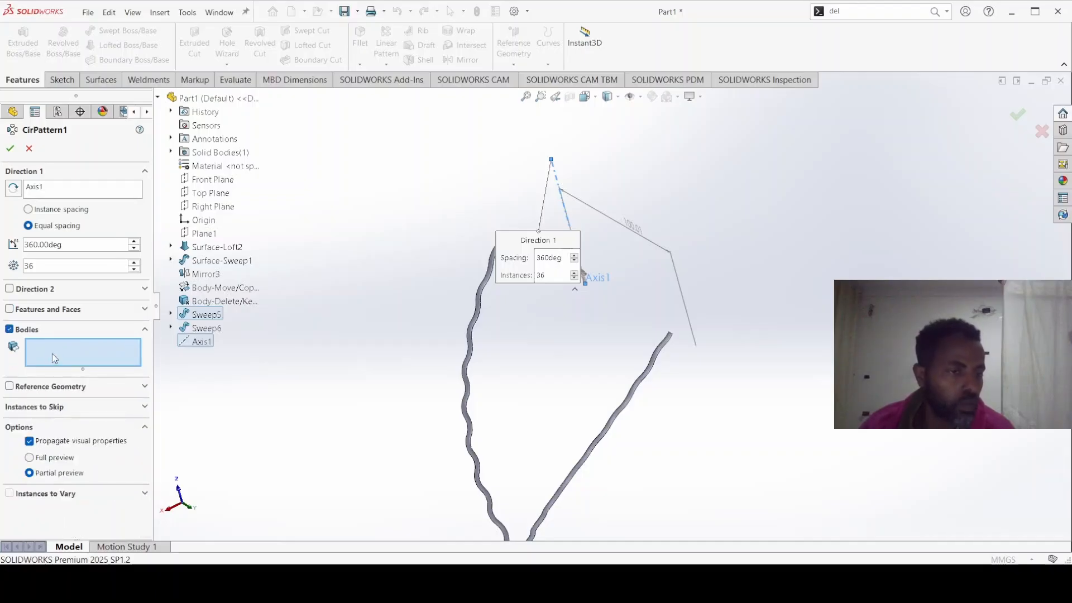
click(480, 295)
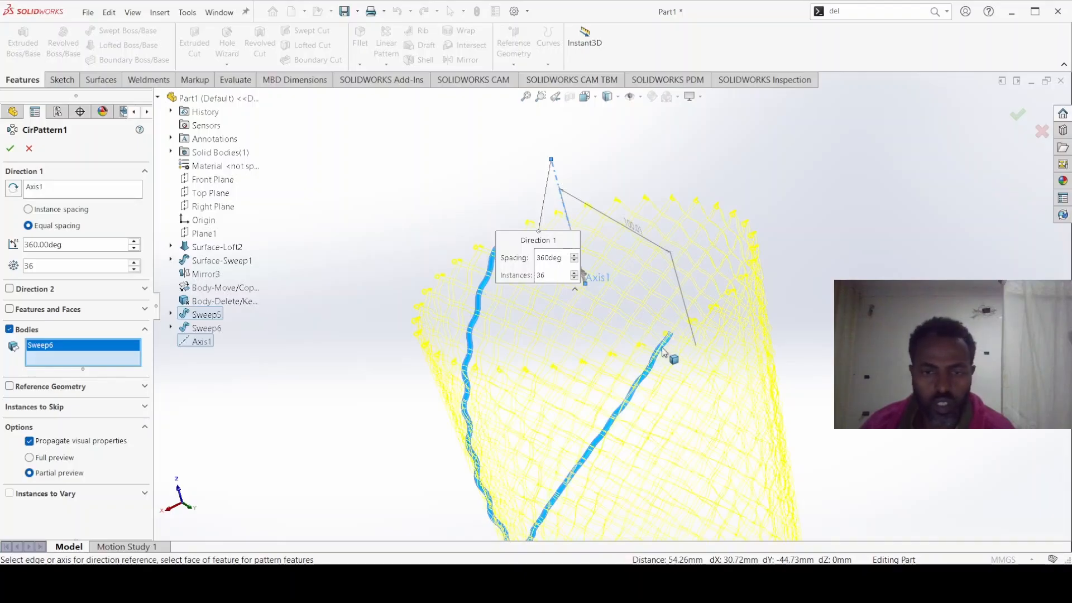
scroll(653, 366, down, 3)
click(644, 347)
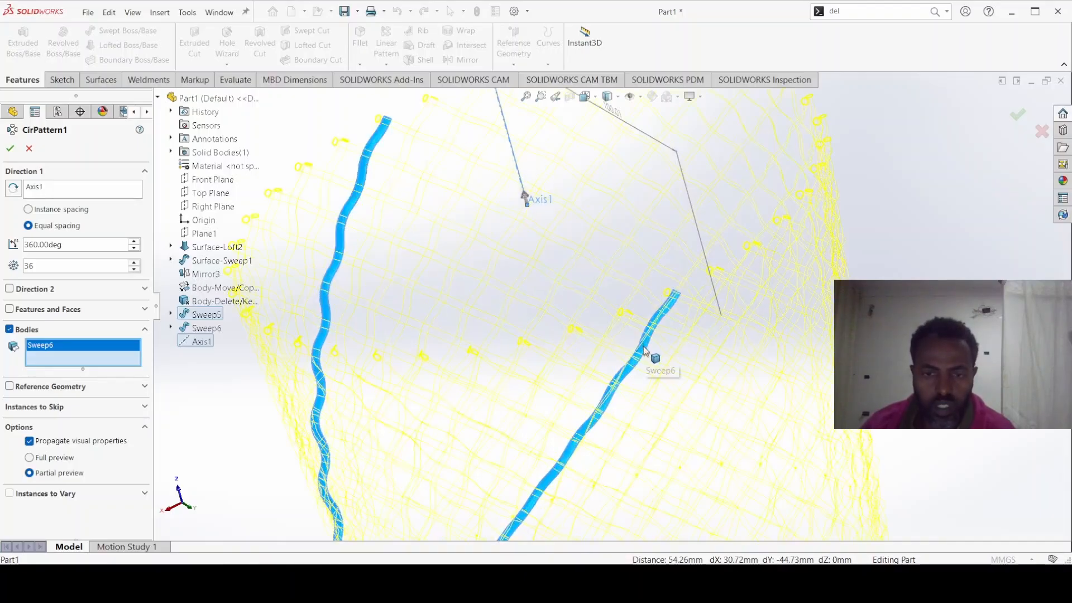
click(643, 348)
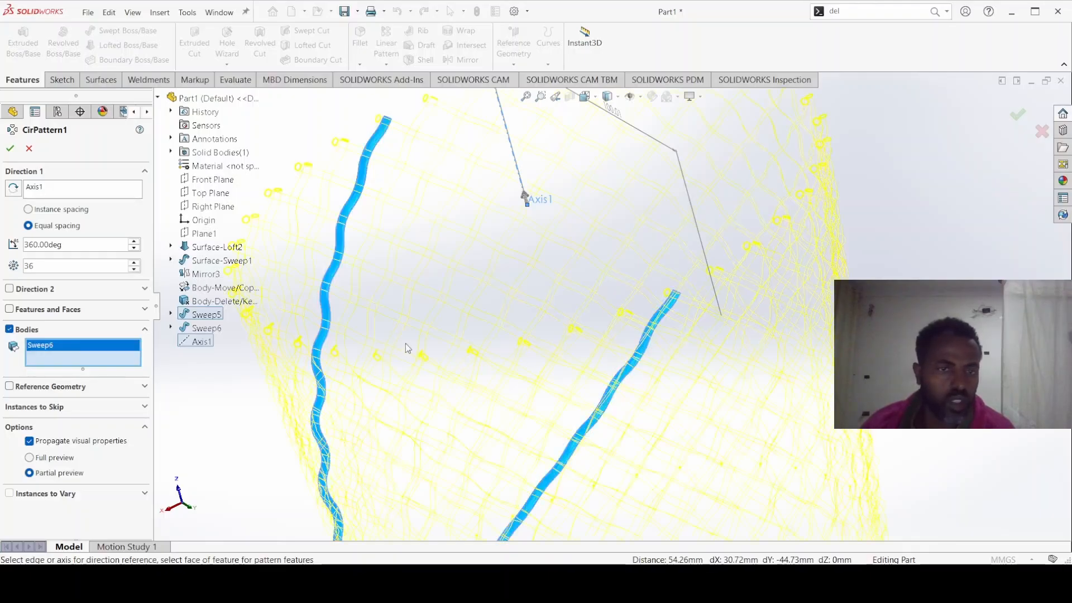
scroll(479, 370, up, 5)
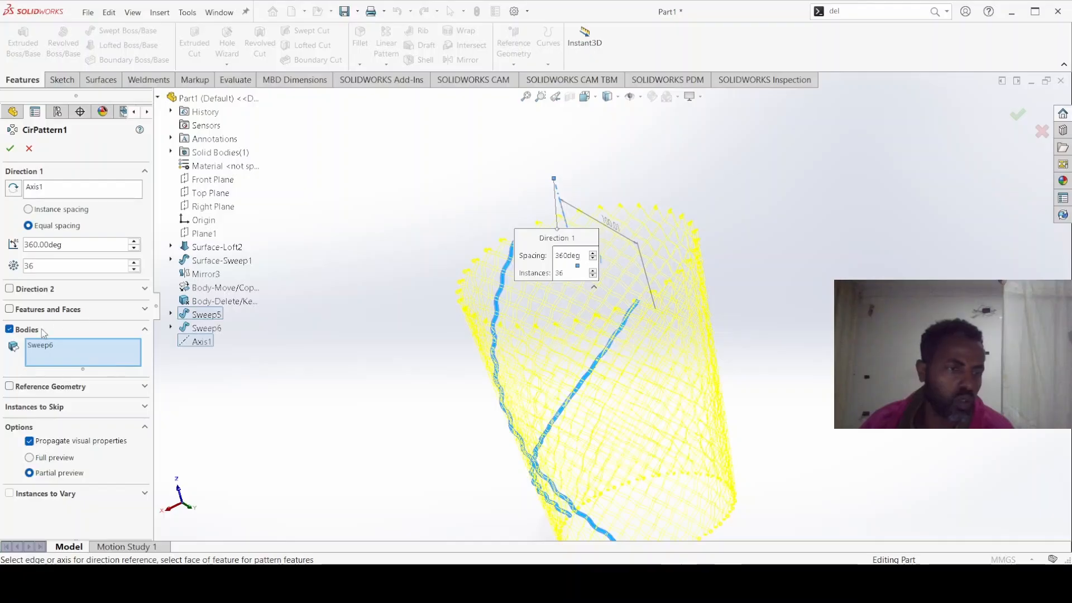
click(10, 148)
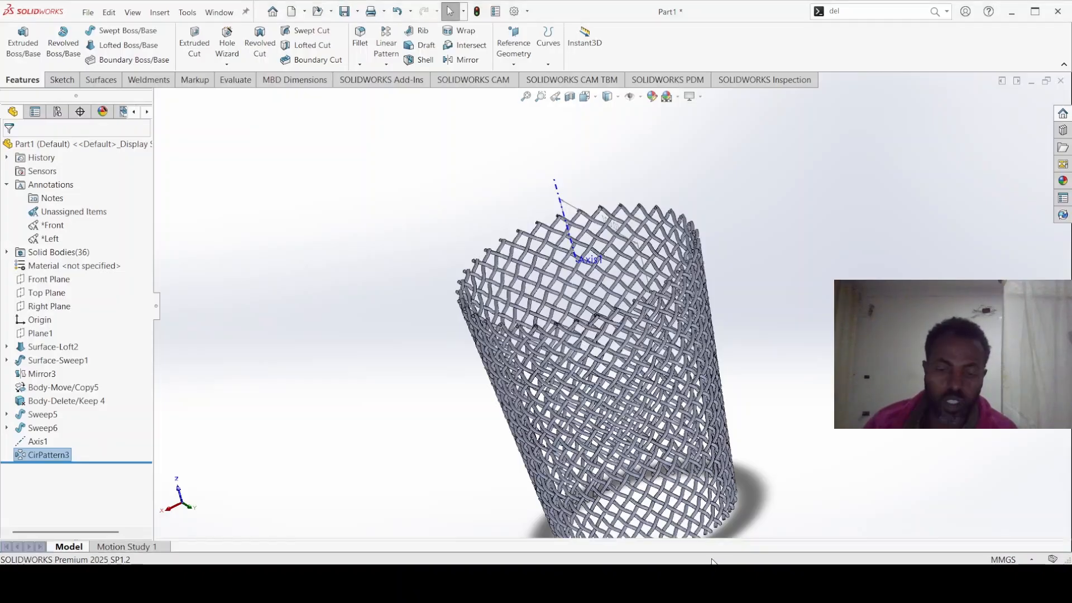
click(312, 346)
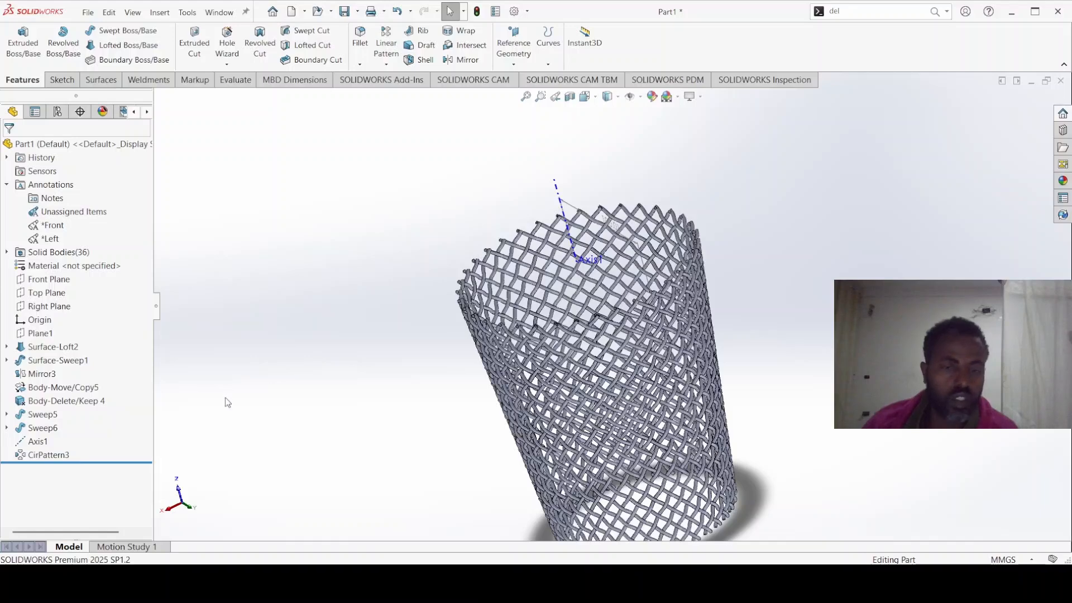
scroll(480, 307, down, 2)
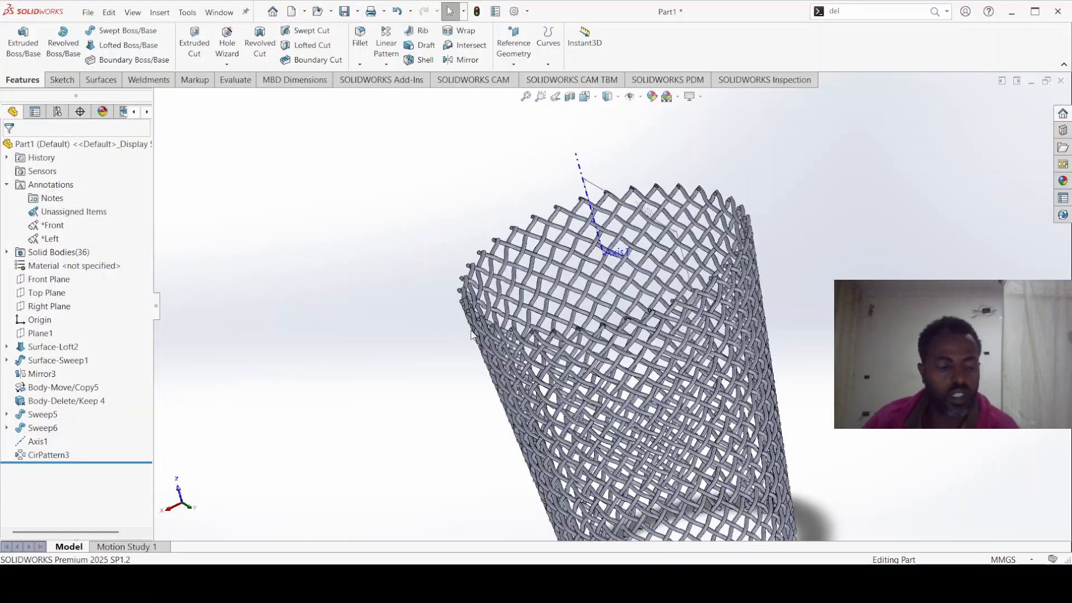
key(ctrl+7)
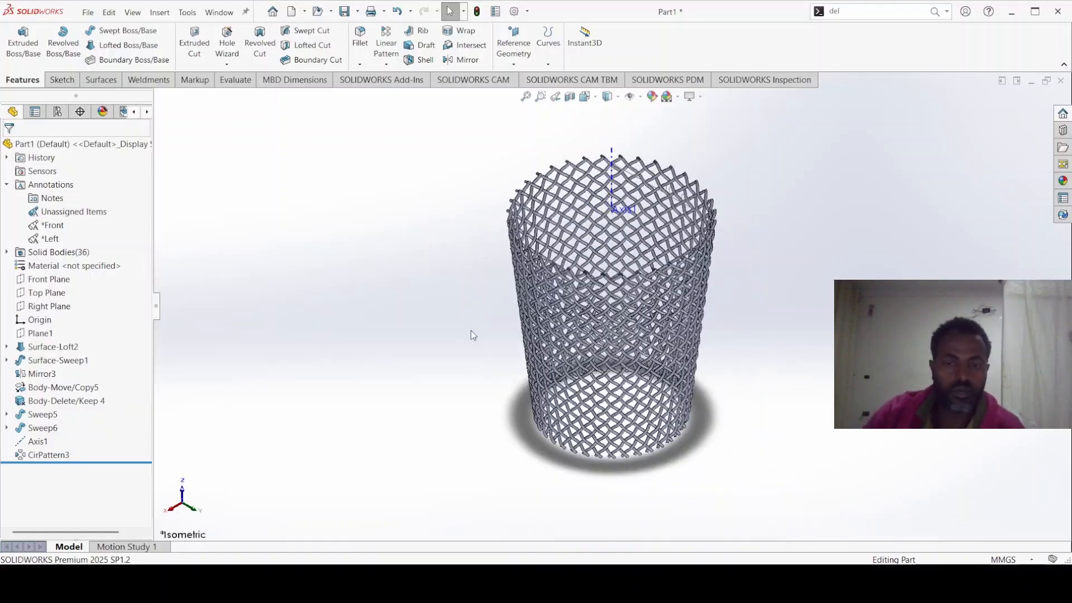
scroll(581, 315, down, 3)
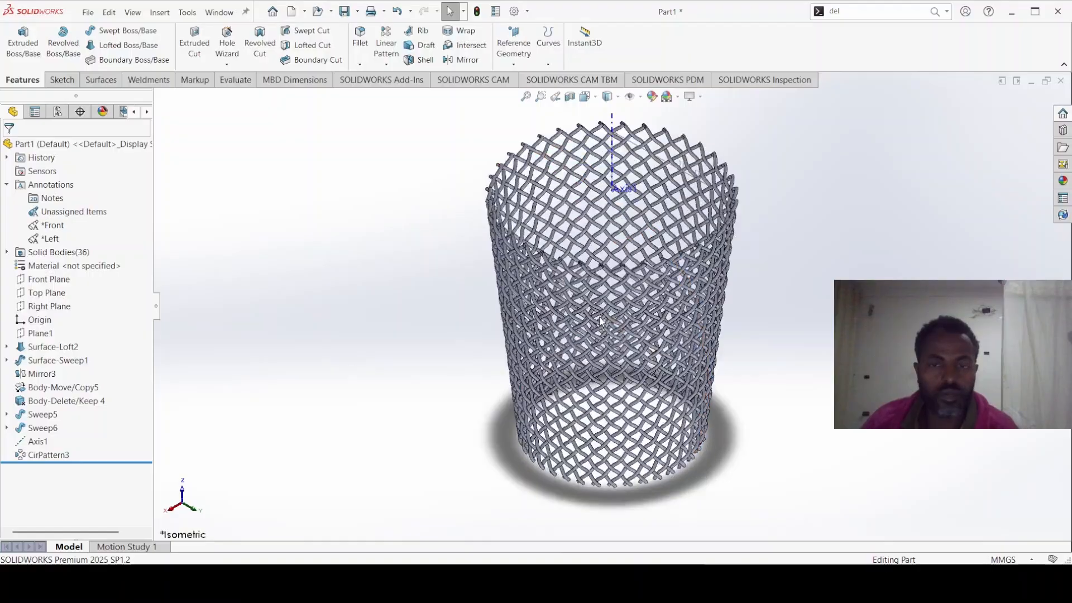
middle_drag(567, 316, 501, 391)
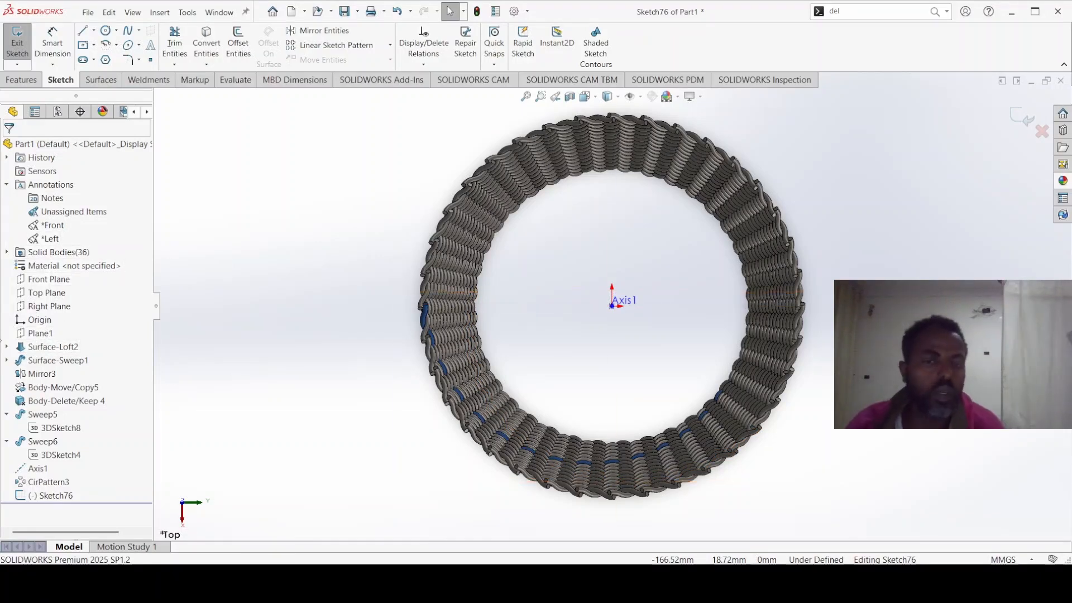
Sketch a construction circle with a radius of about 76.3 mm on the Top Plane, centred on the origin
click(27, 297)
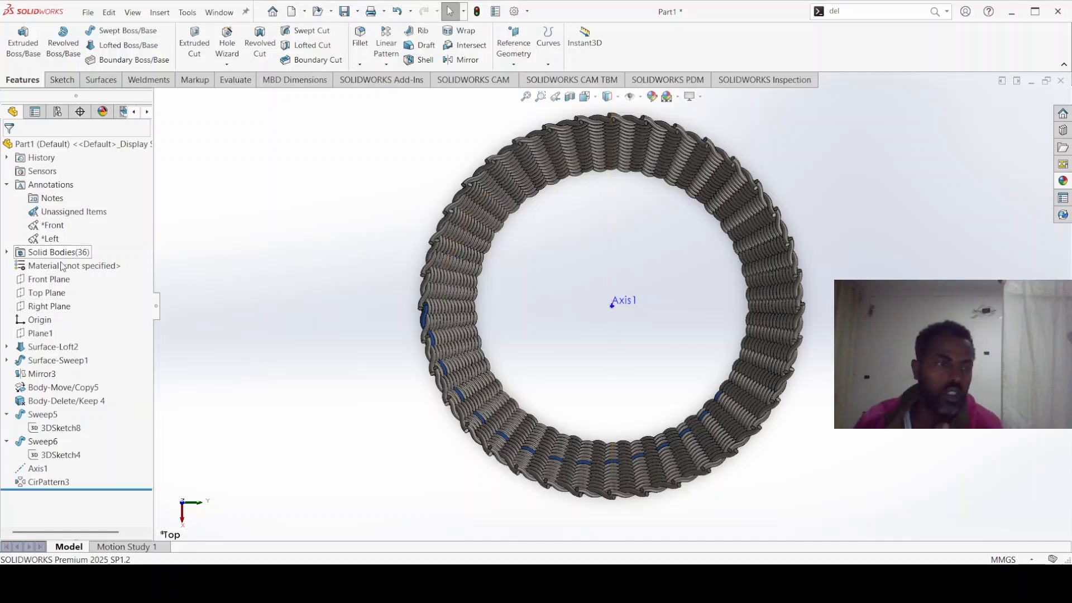
click(31, 296)
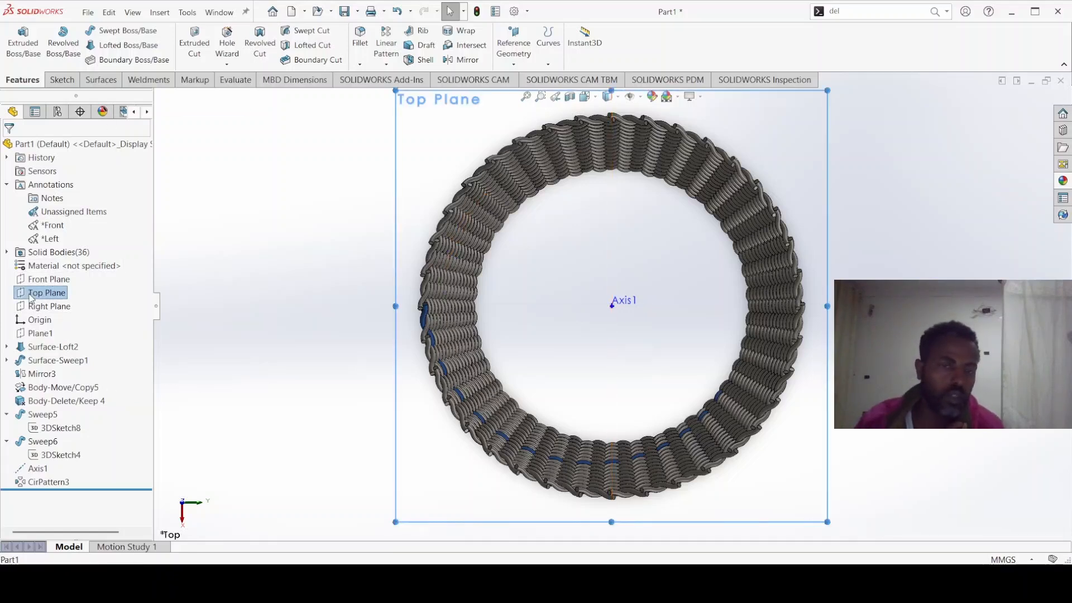
click(57, 280)
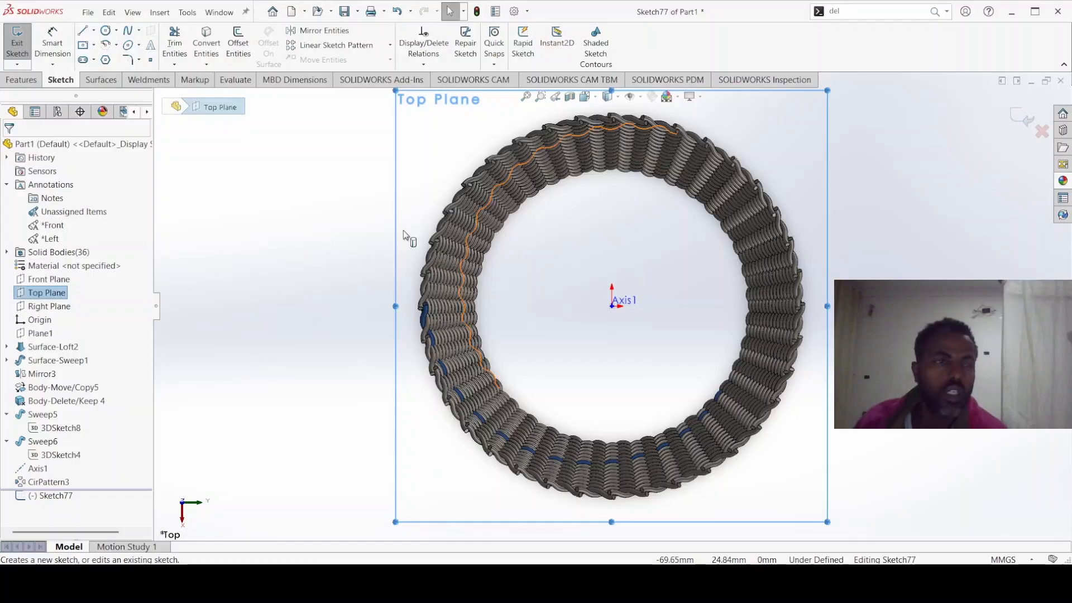
click(106, 31)
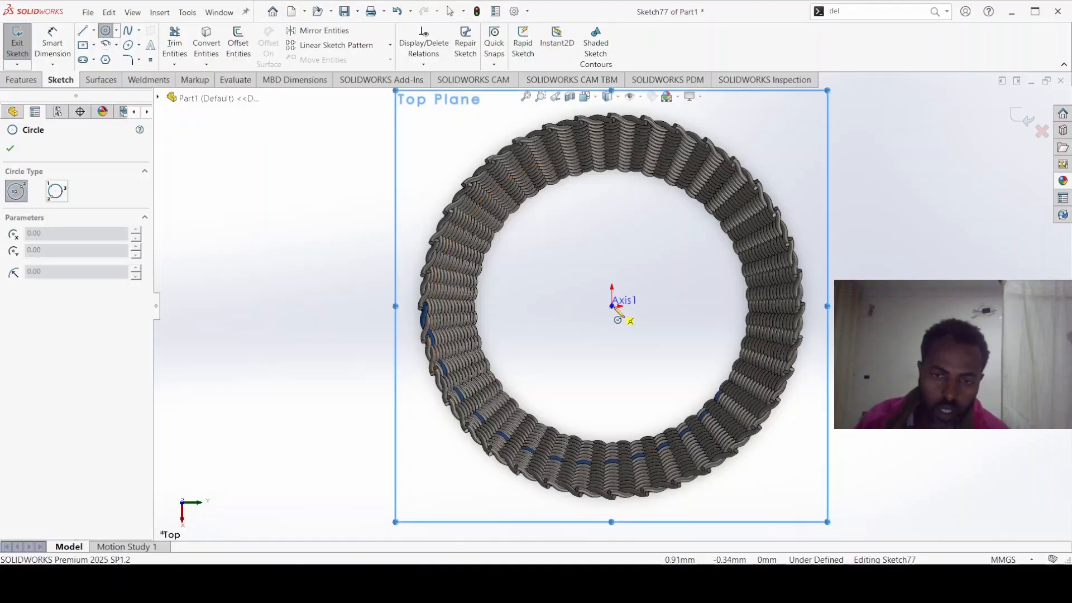
click(612, 306)
scroll(427, 310, down, 3)
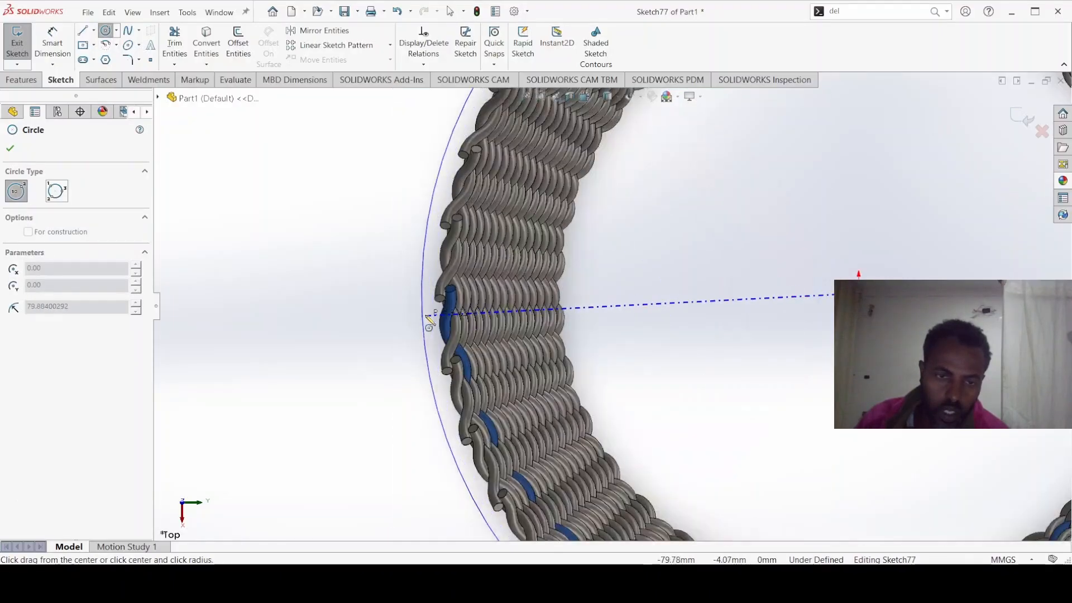
scroll(457, 321, down, 5)
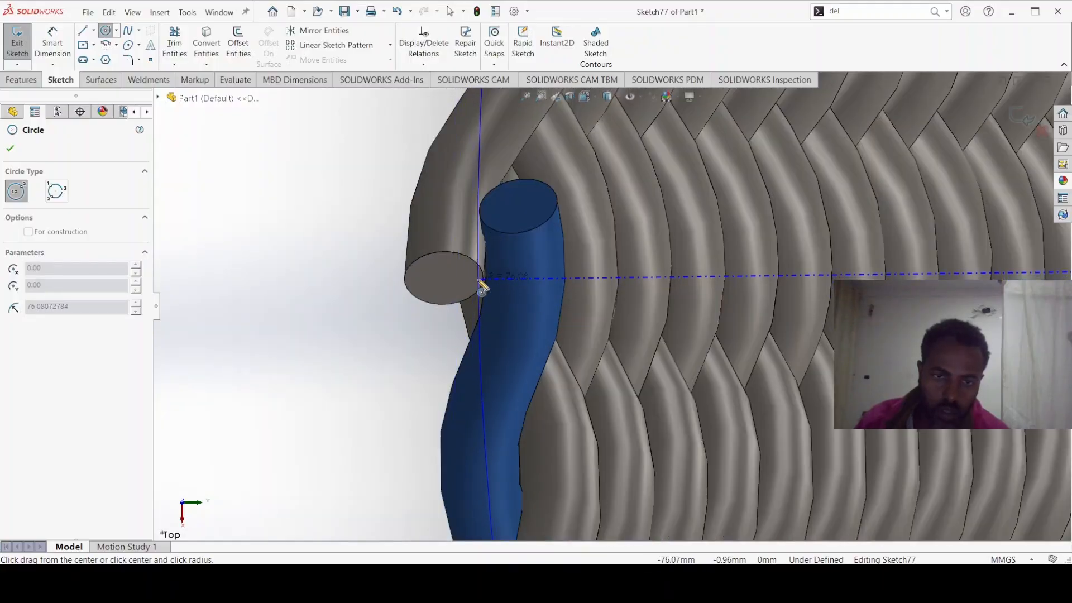
click(472, 288)
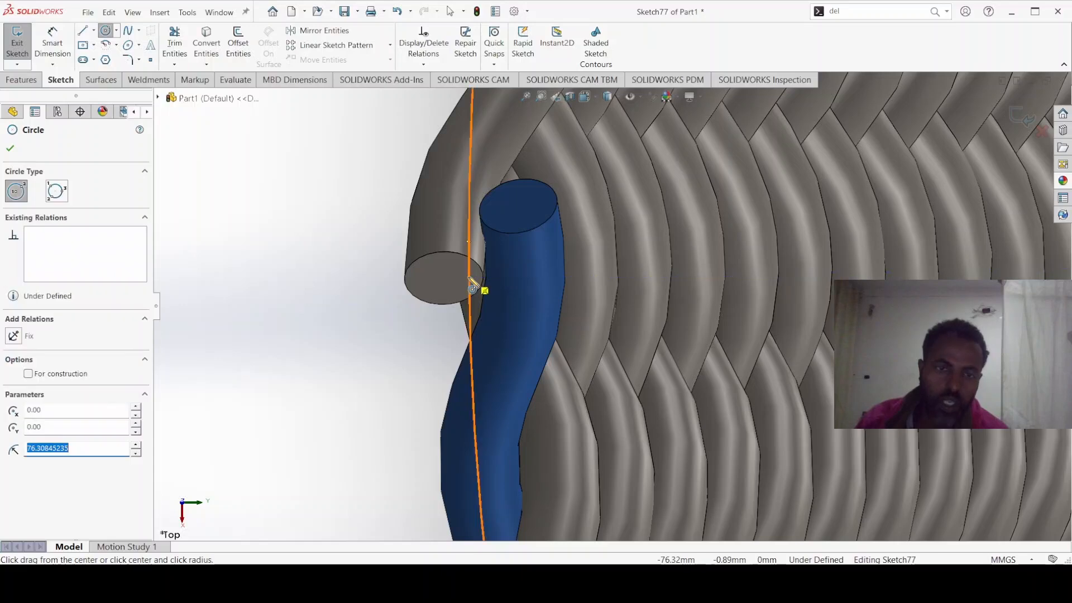
click(26, 374)
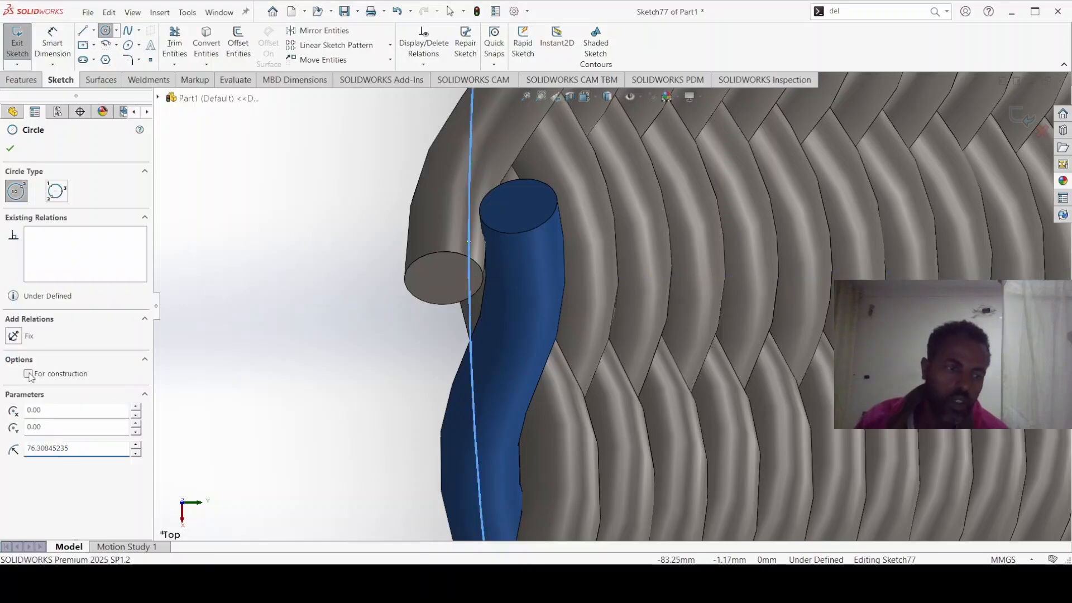
click(10, 149)
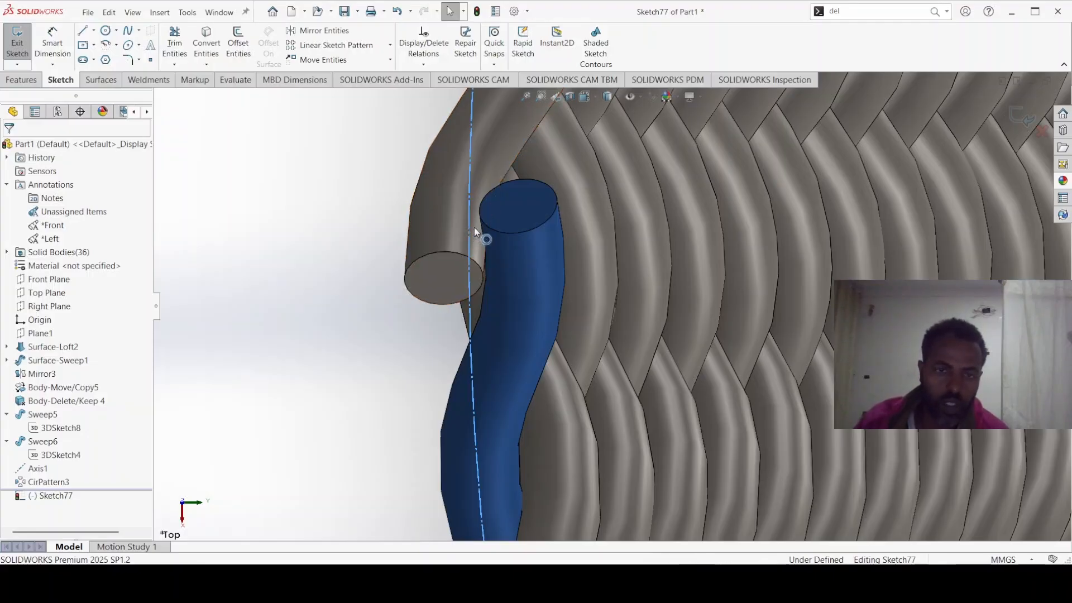
key(Escape)
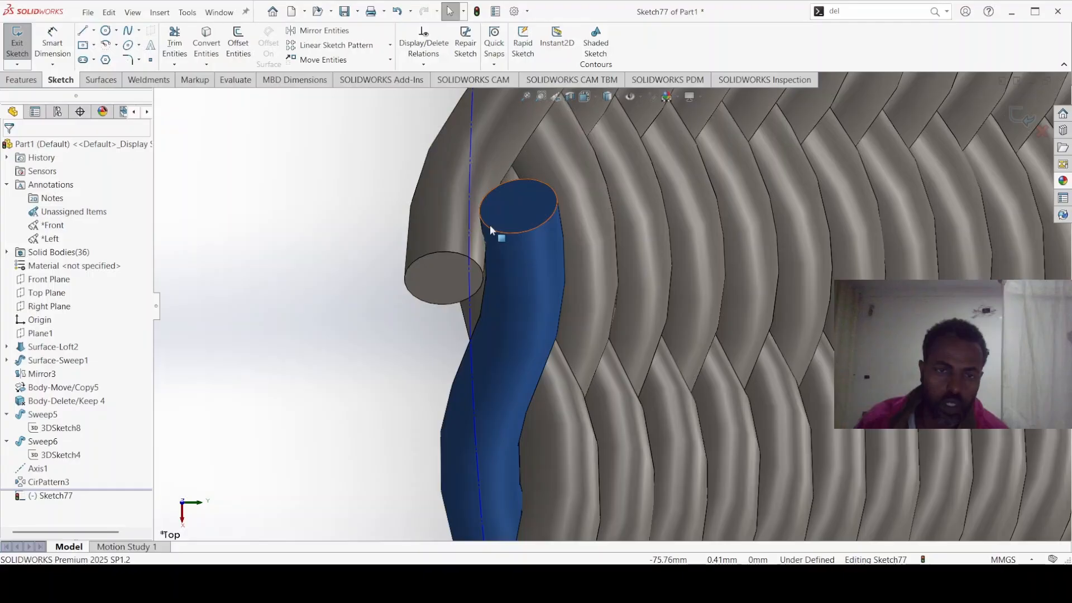
click(490, 225)
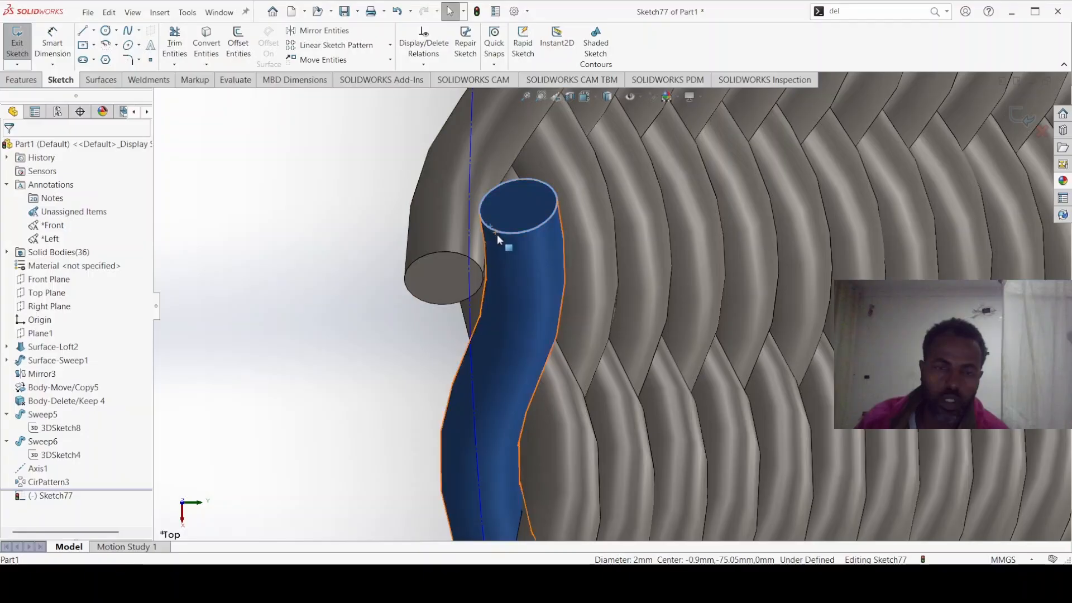
key(Escape)
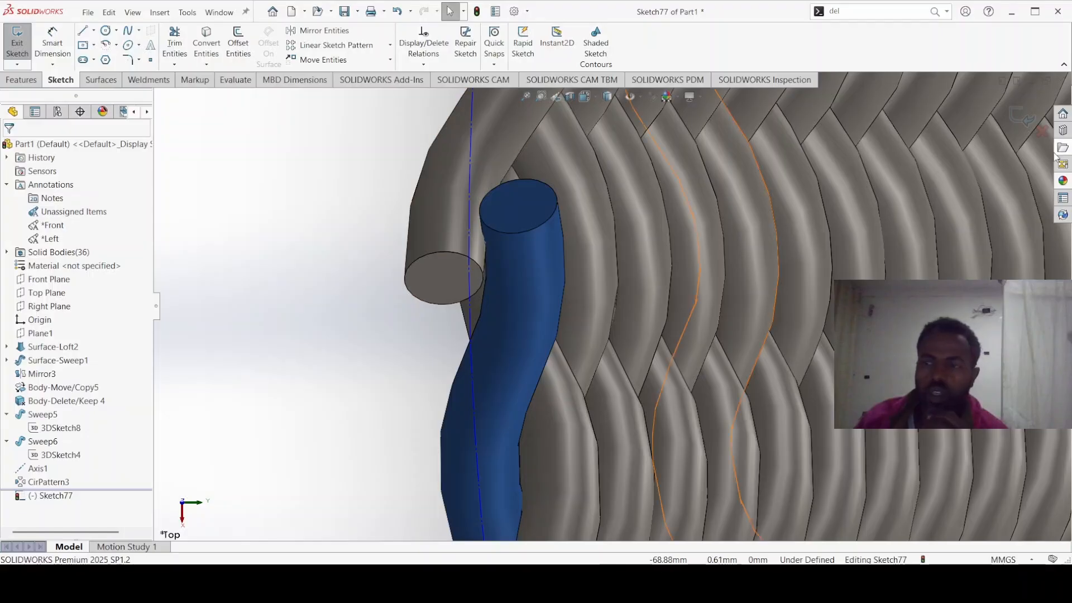
click(1021, 117)
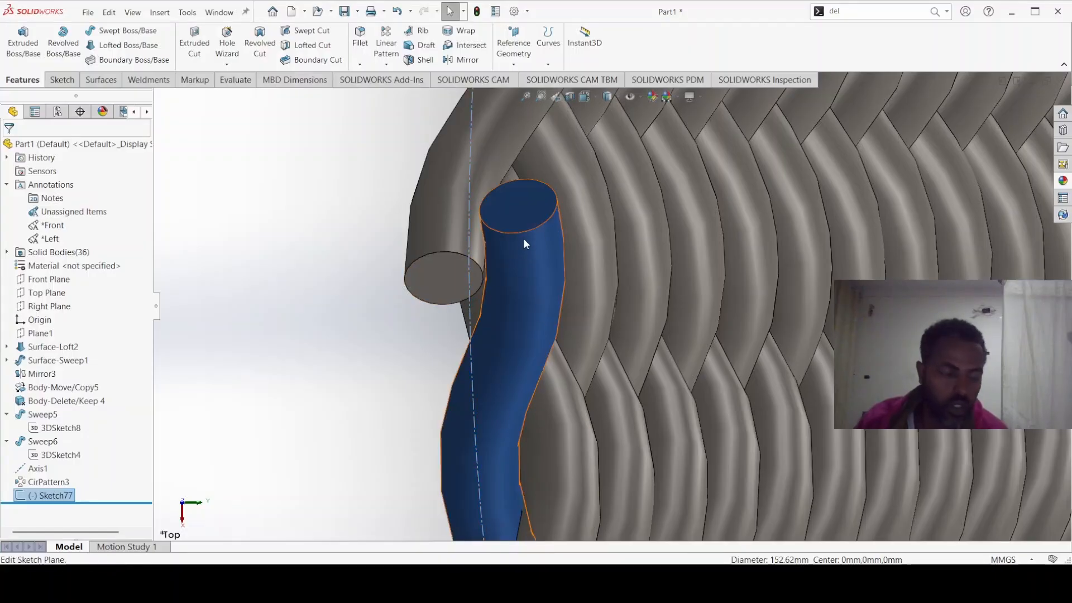
click(486, 225)
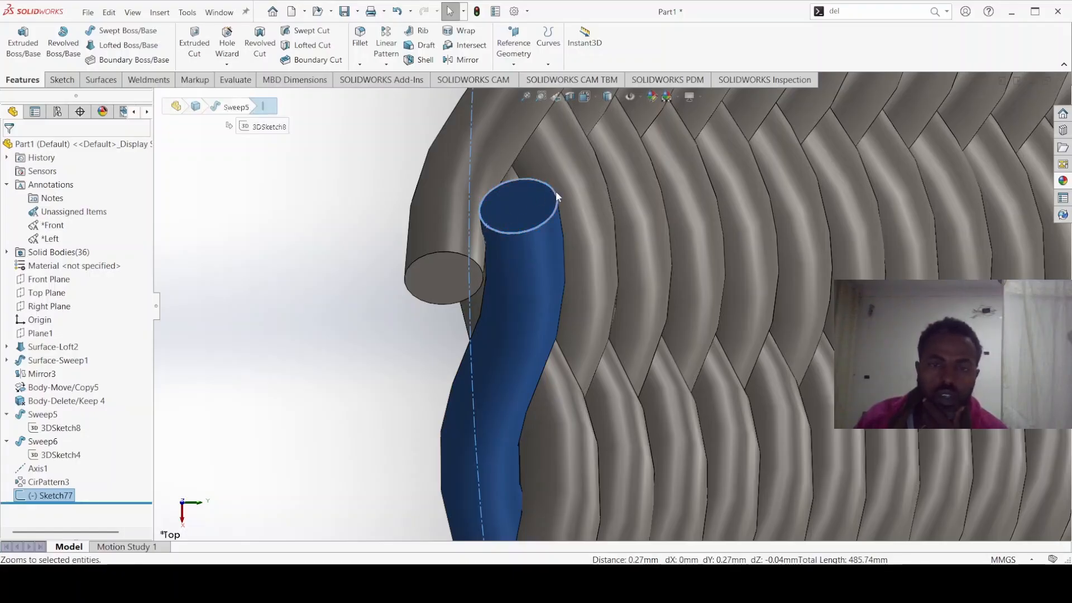
click(478, 215)
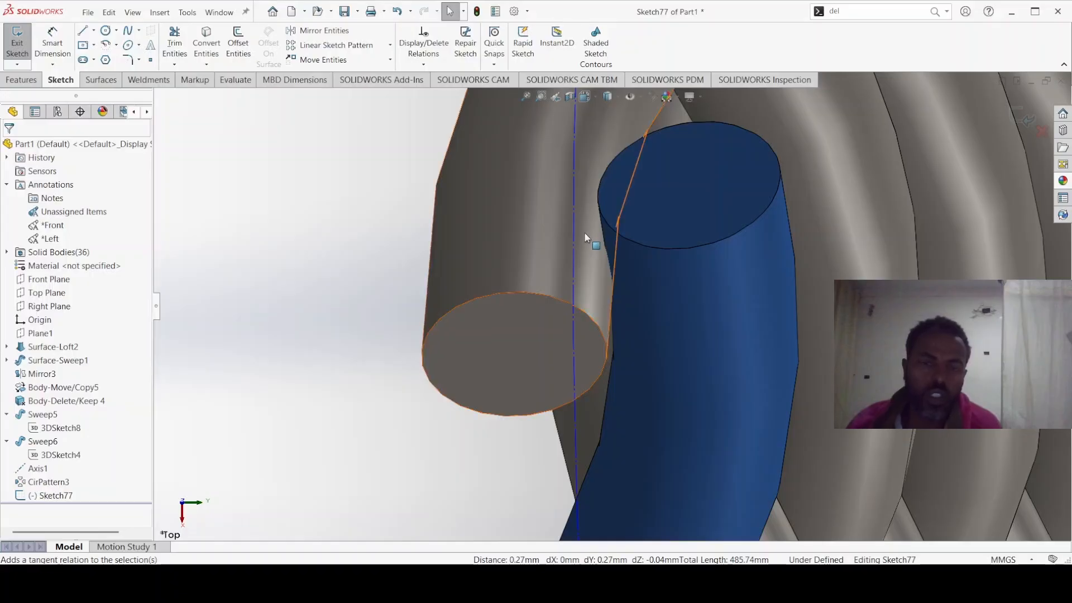
Make the construction circle tangent to the circular end edge of the blue strand at the basket's rim
click(612, 225)
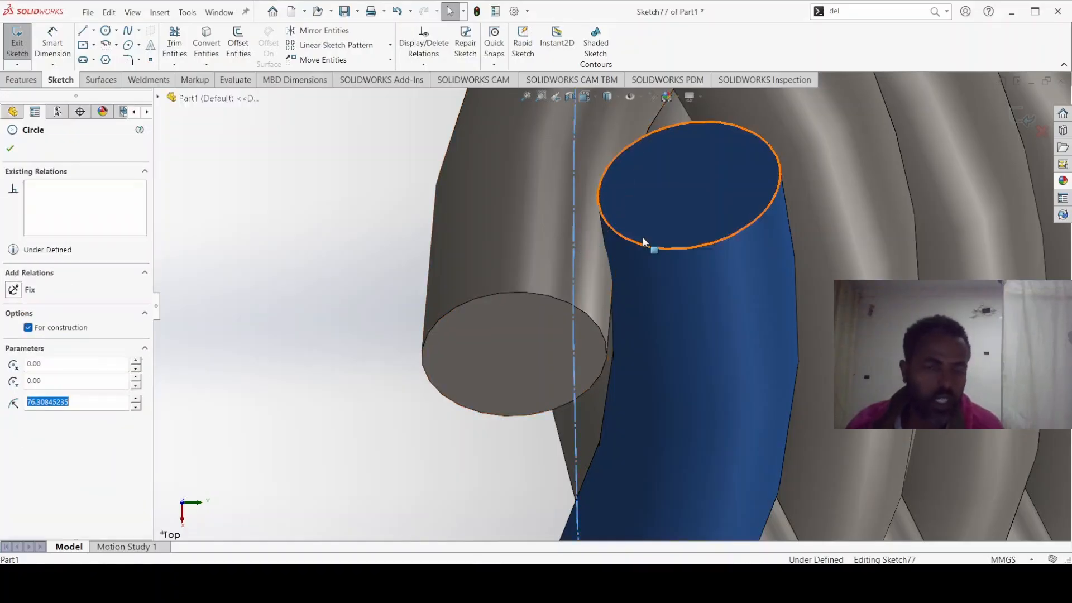
ctrl+click(601, 214)
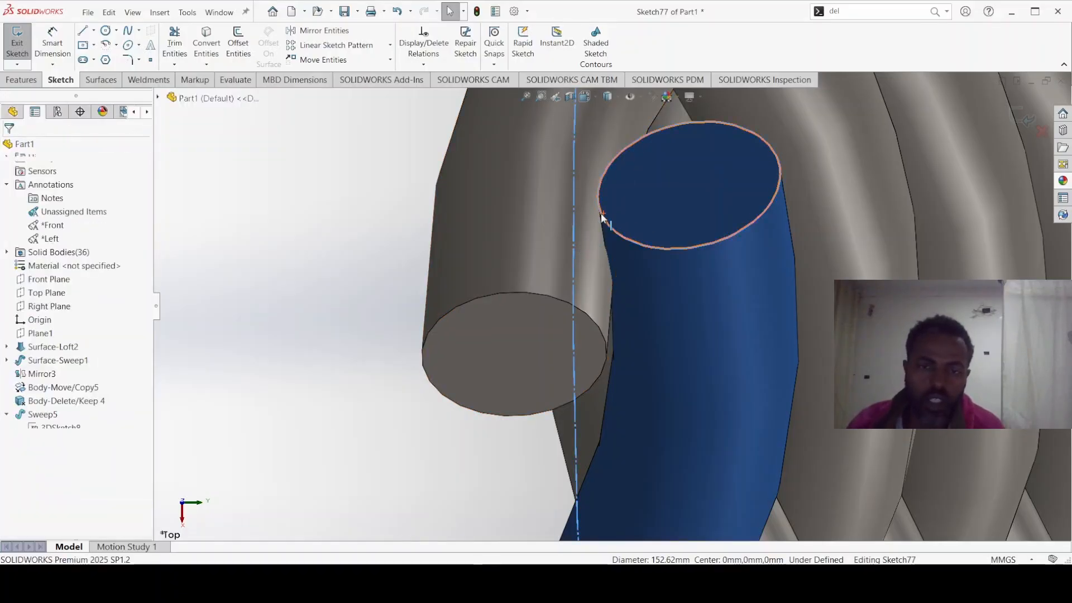
click(635, 161)
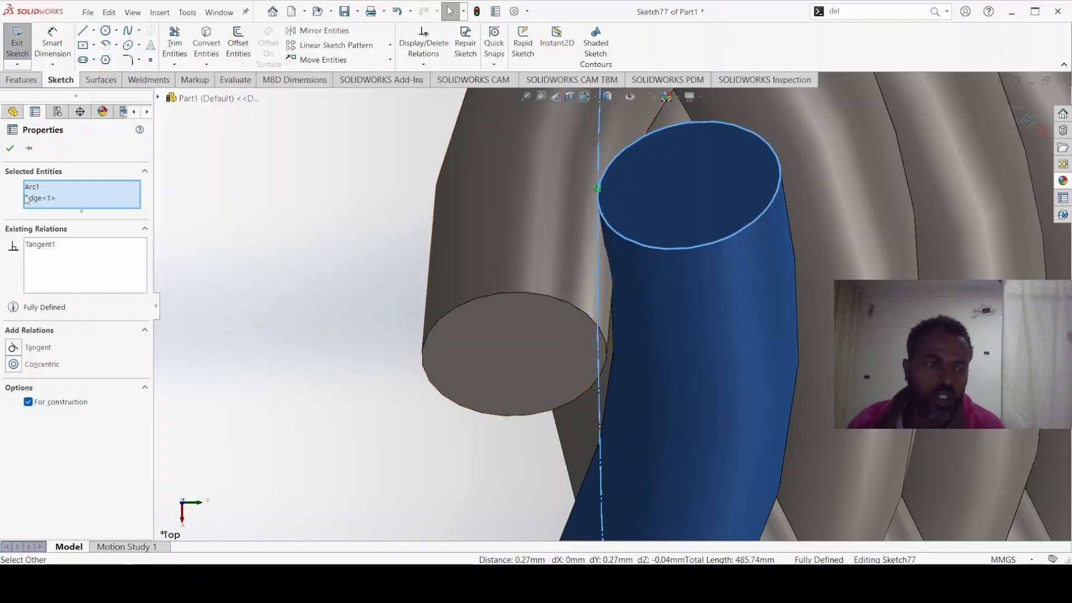
click(10, 148)
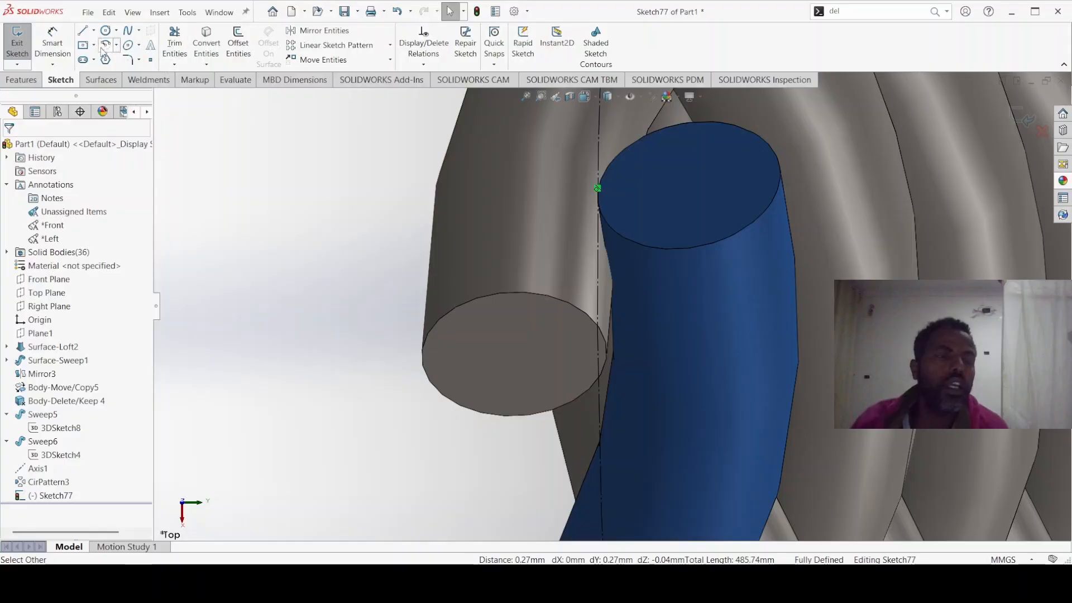
Offset the construction circle by 2.25 mm in both directions with dimensions added, and exit the sketch
click(238, 43)
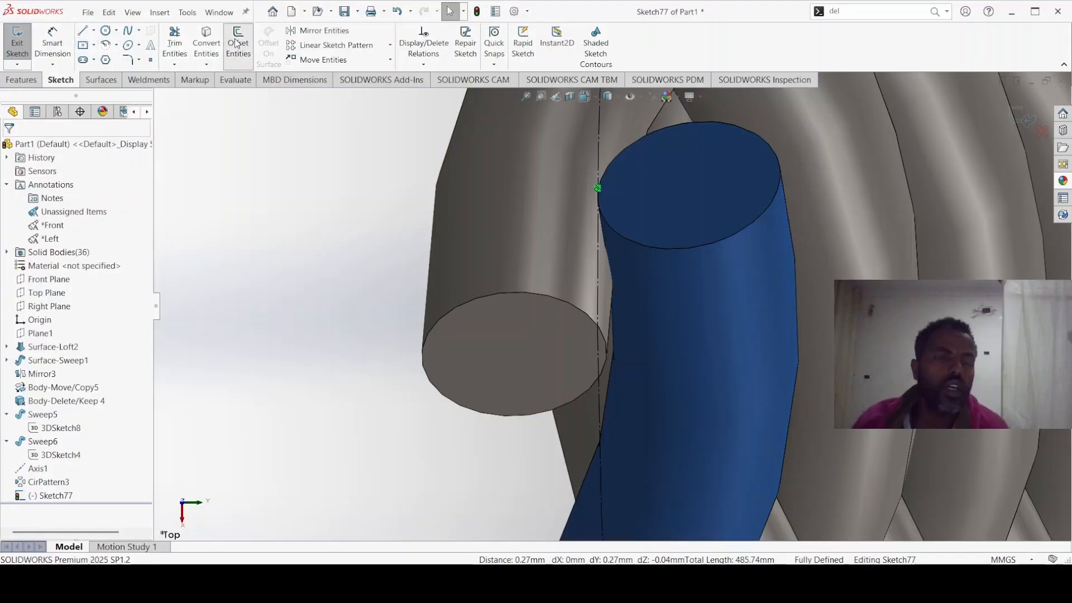
click(597, 260)
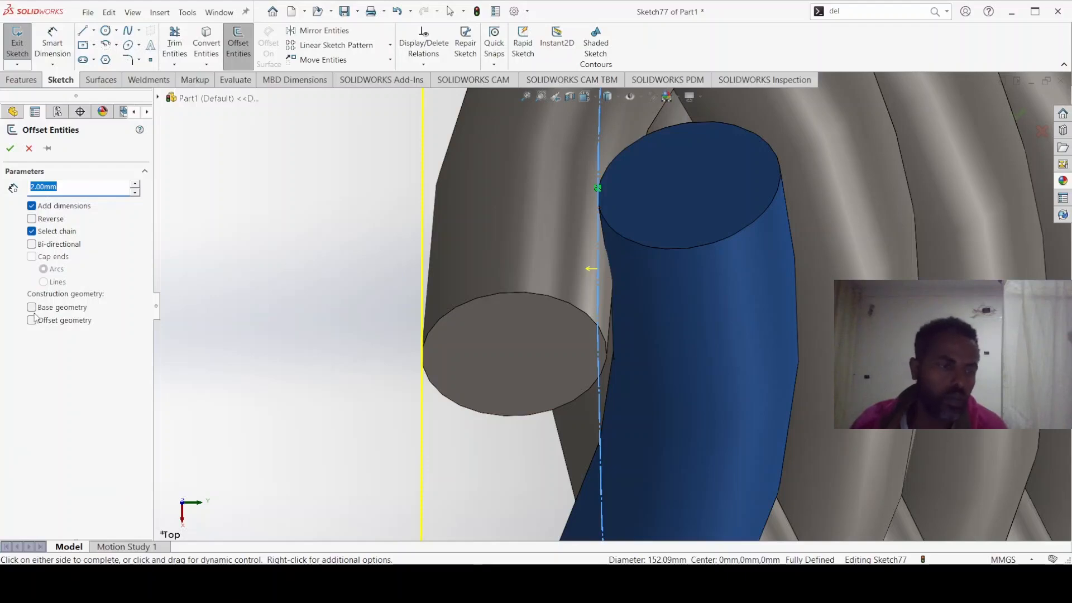
click(32, 244)
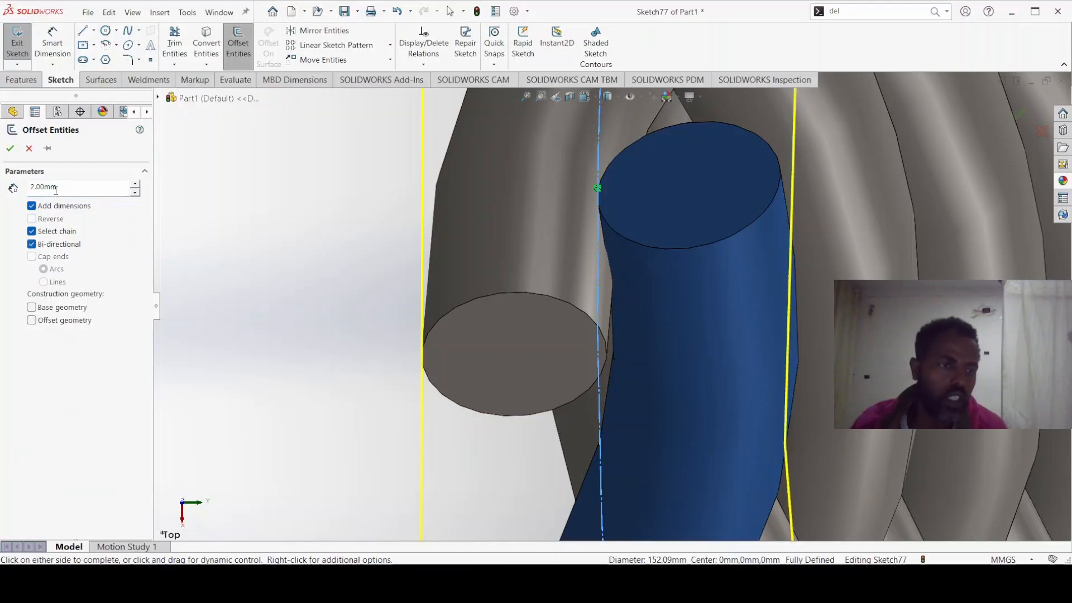
drag(39, 187, 35, 188)
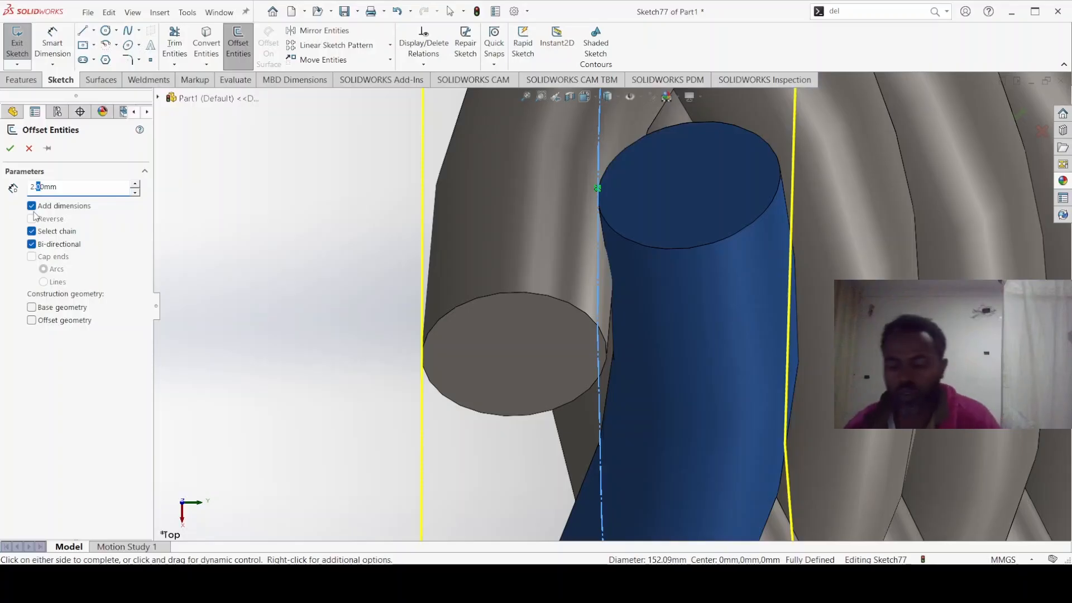
text(25)
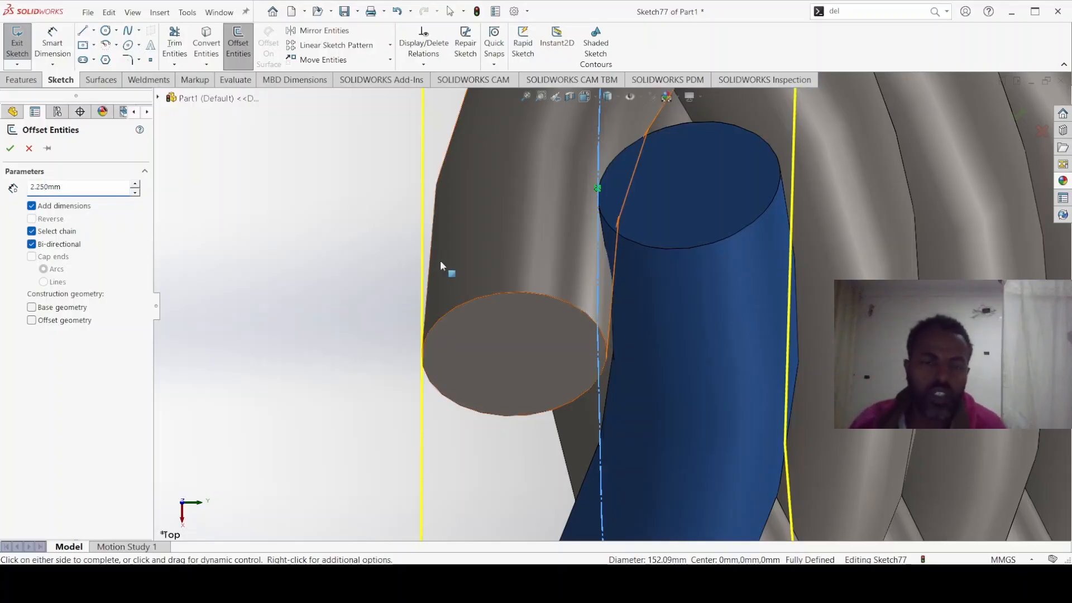
click(311, 235)
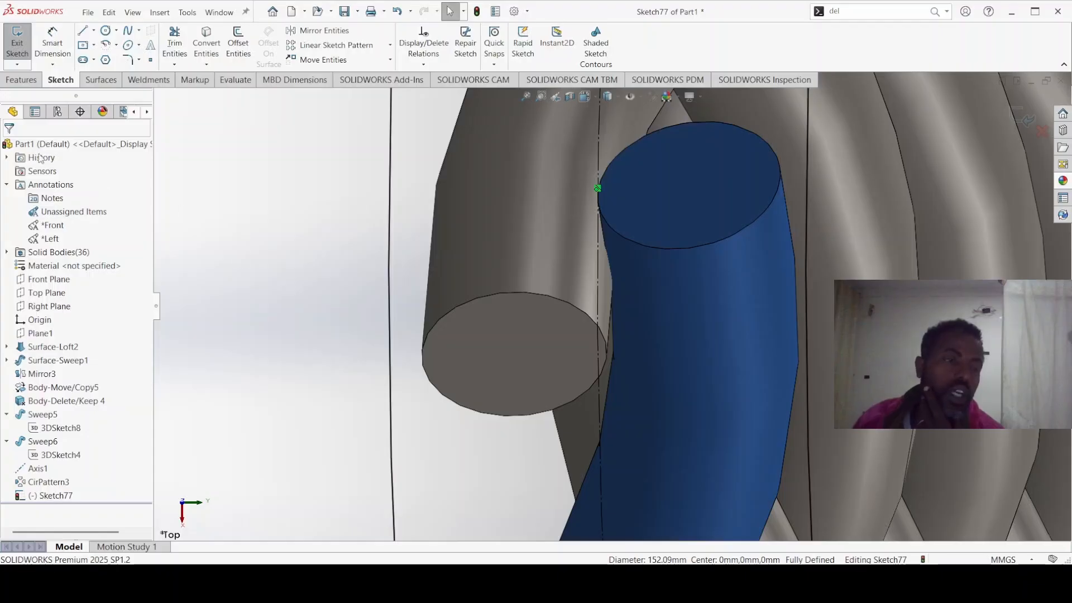
click(1021, 117)
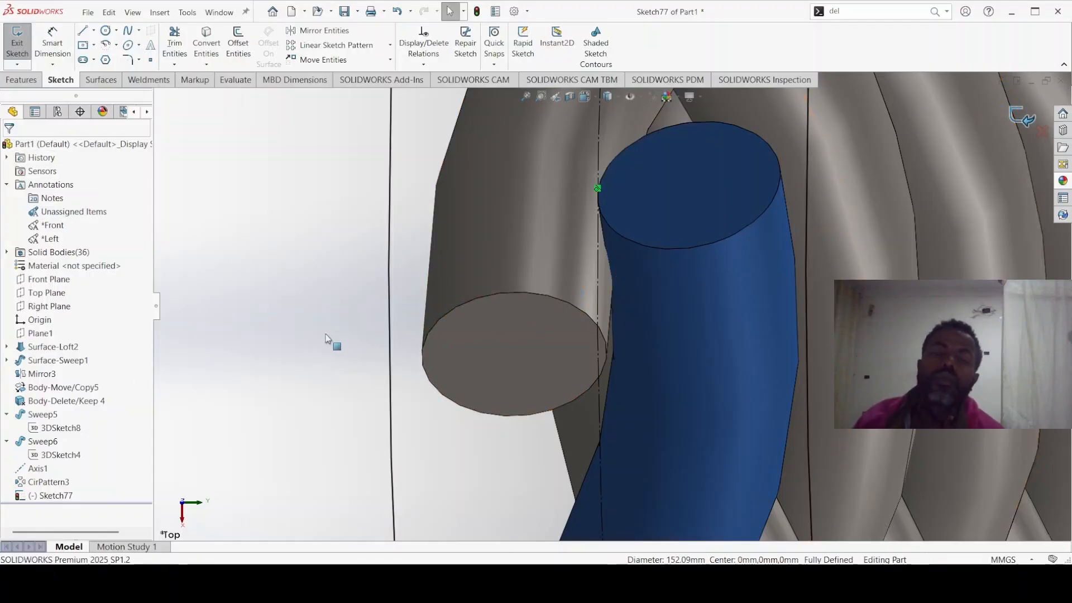
Start a boss extrusion from the outer circle of the rim sketch with a blind depth of 1 mm in Direction 1
scroll(356, 352, up, 5)
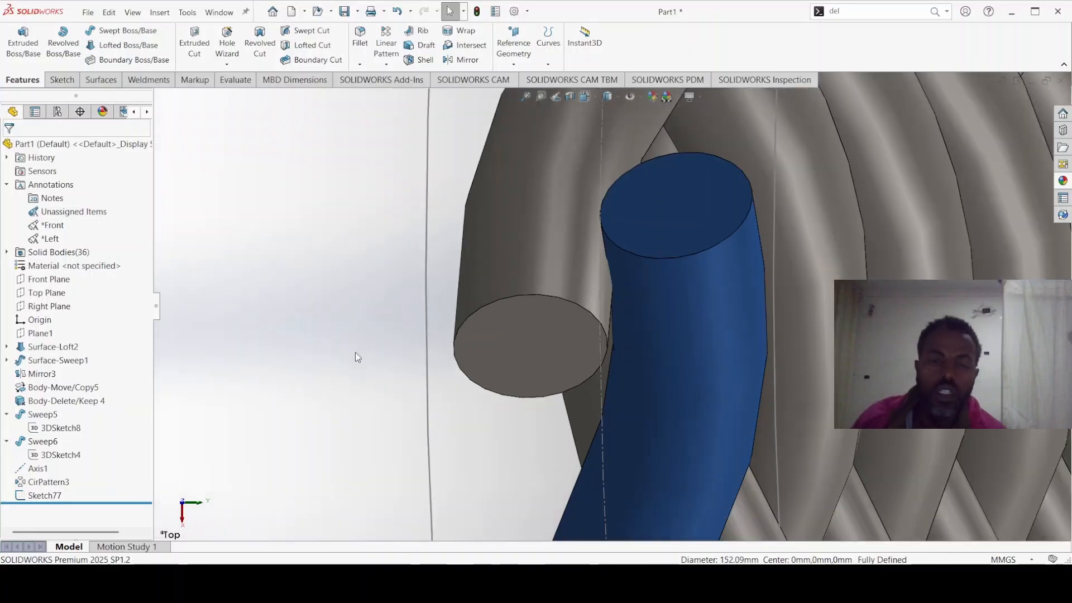
scroll(336, 330, up, 10)
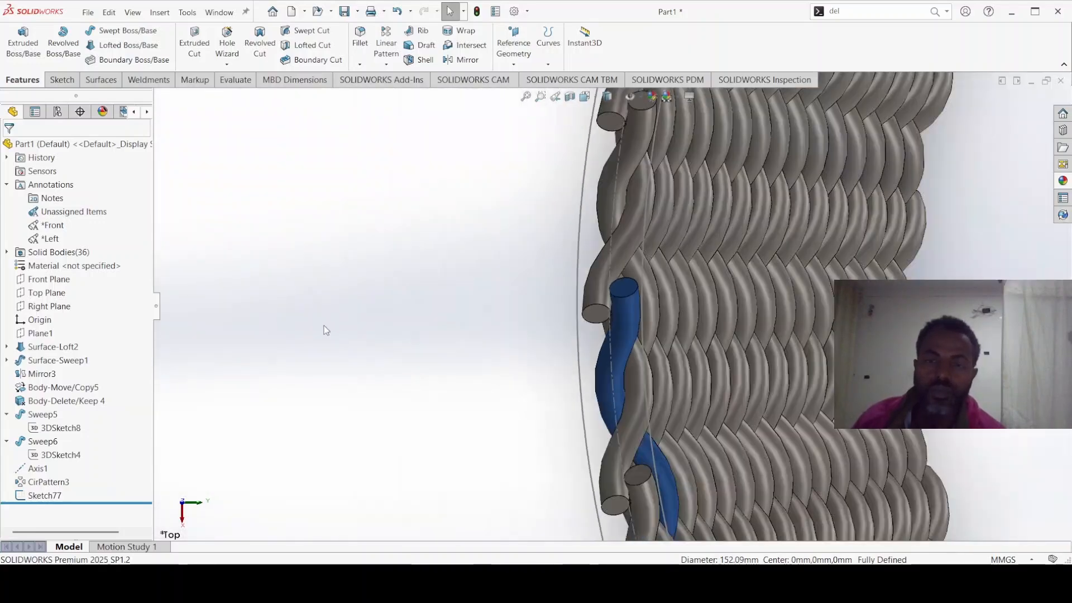
scroll(322, 325, up, 3)
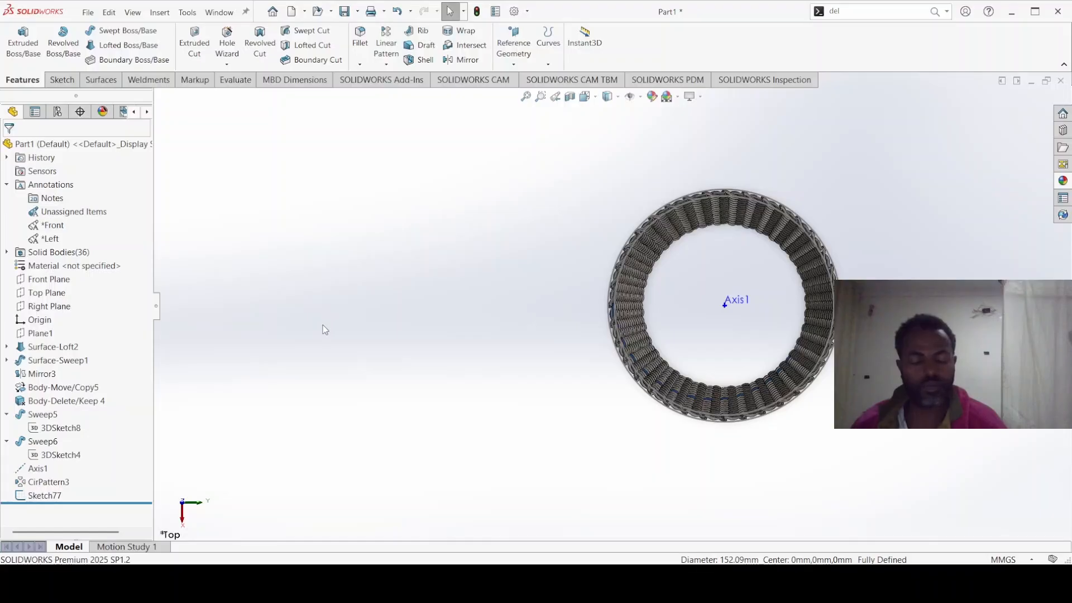
key(ctrl+7)
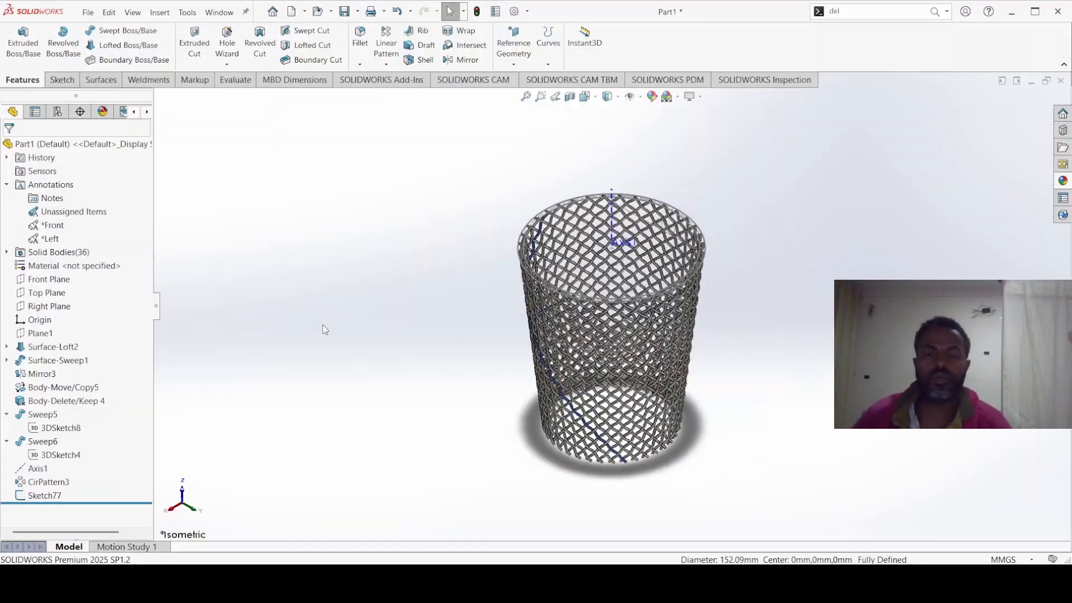
scroll(497, 240, down, 8)
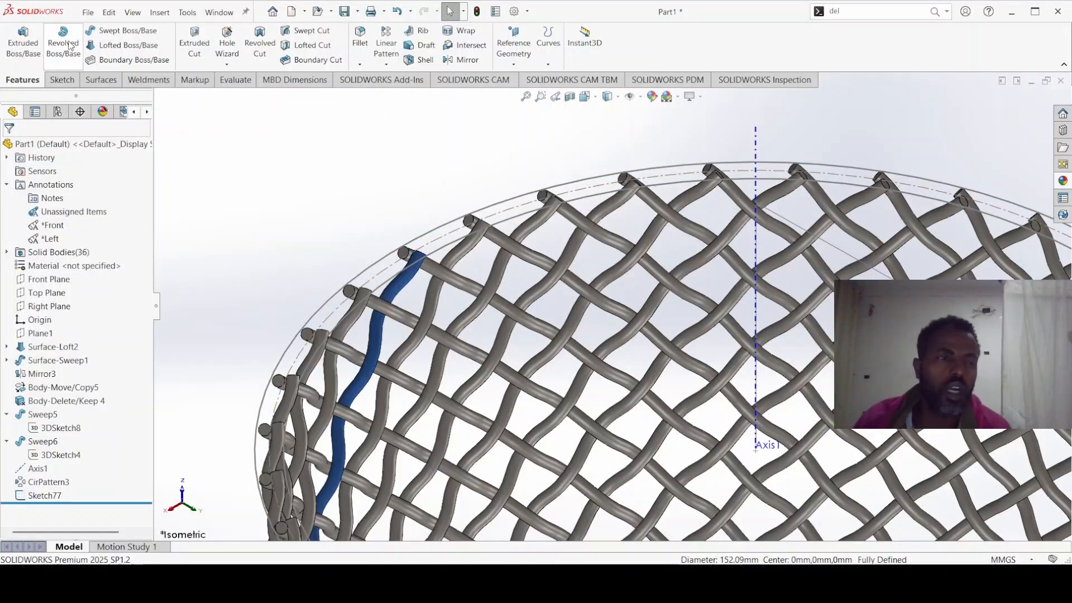
click(25, 40)
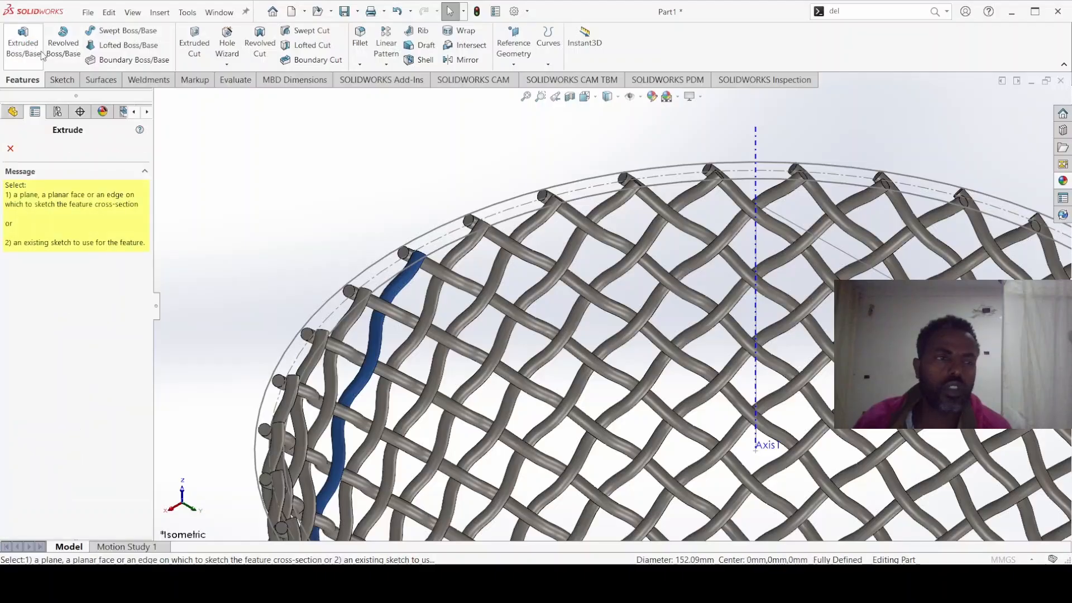
click(437, 229)
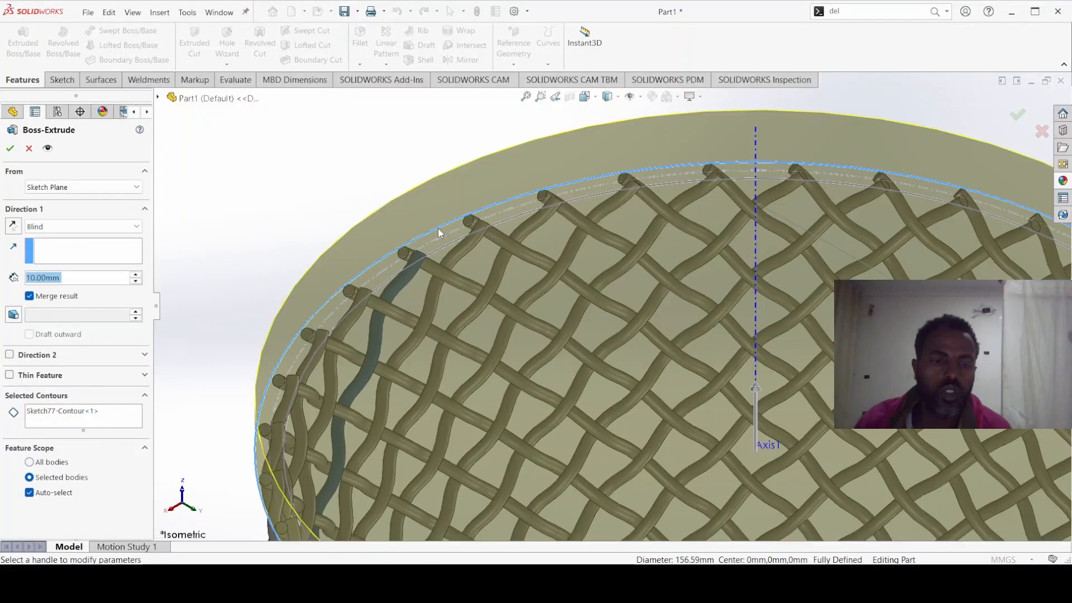
click(175, 508)
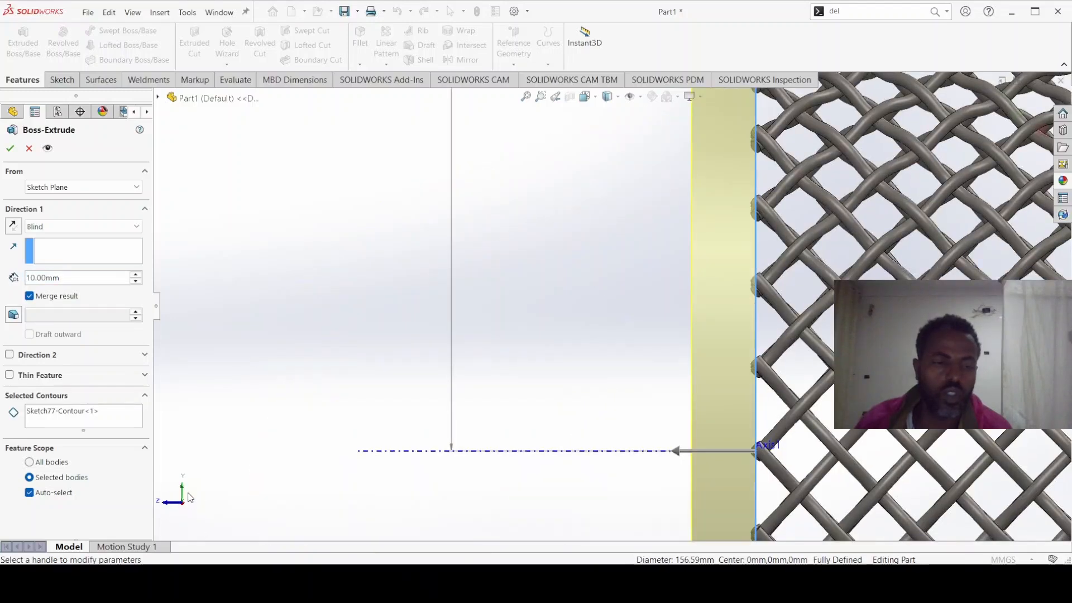
click(182, 492)
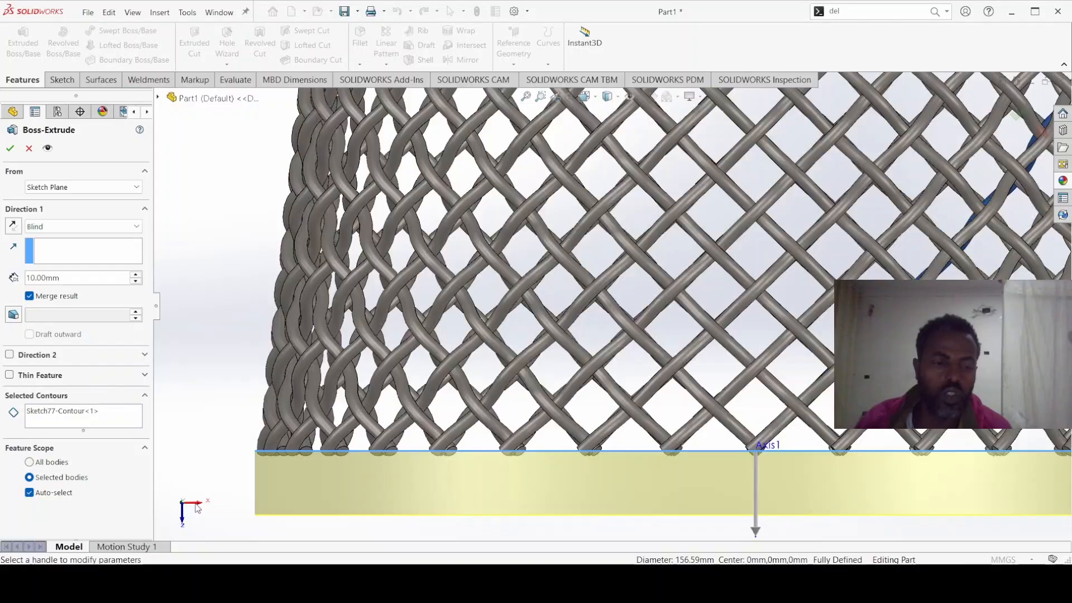
click(196, 506)
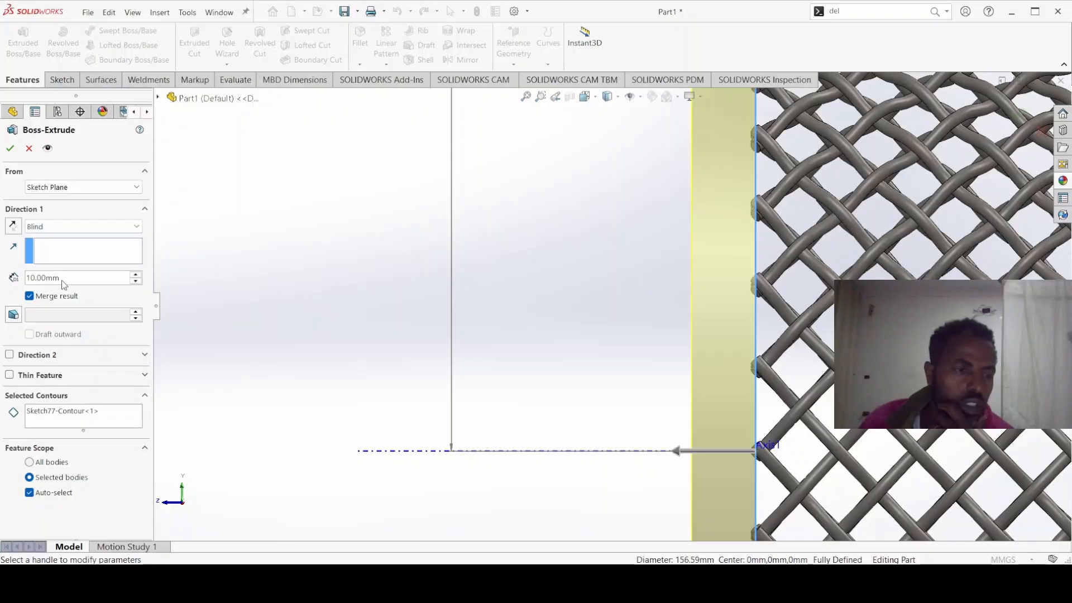
drag(69, 275, 31, 277)
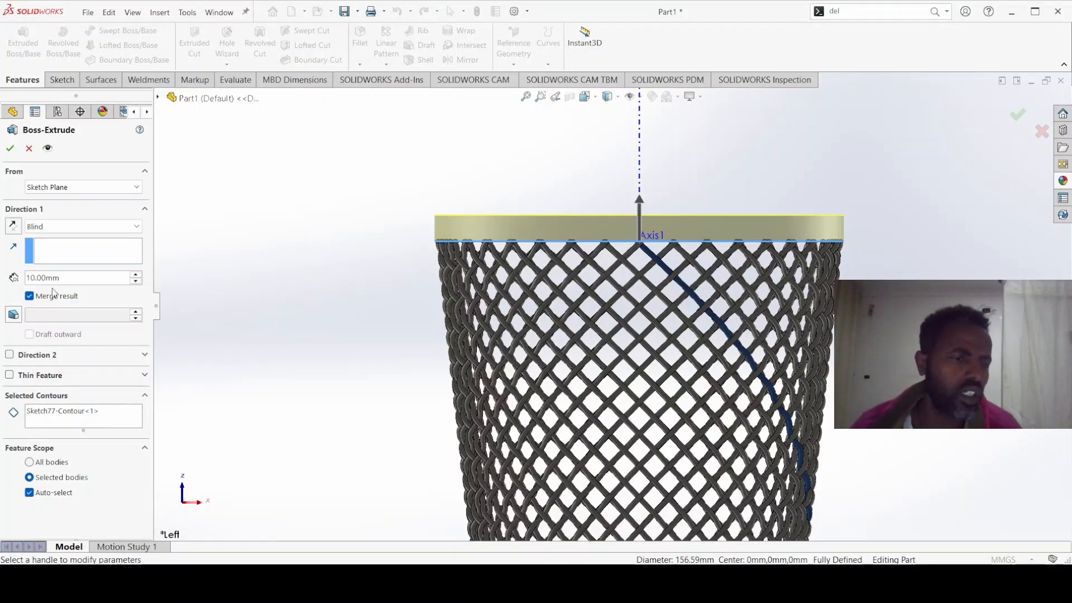
drag(64, 280, 16, 278)
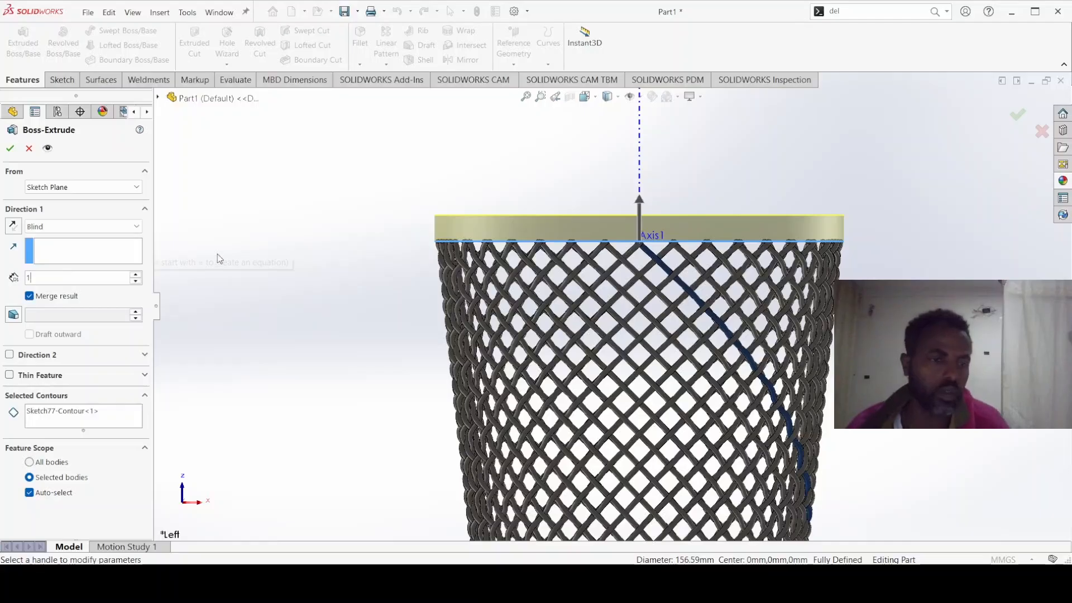
text(1)
key(Return)
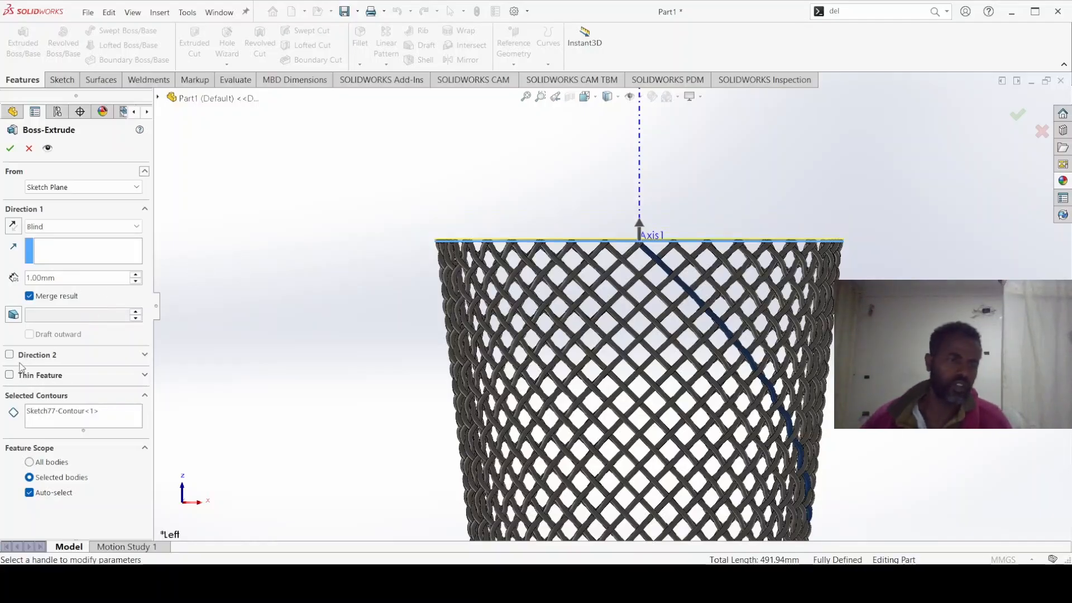
Enable a second extrusion direction without merging the result, and give Direction 1 an outward draft of 7.5 degrees
click(29, 297)
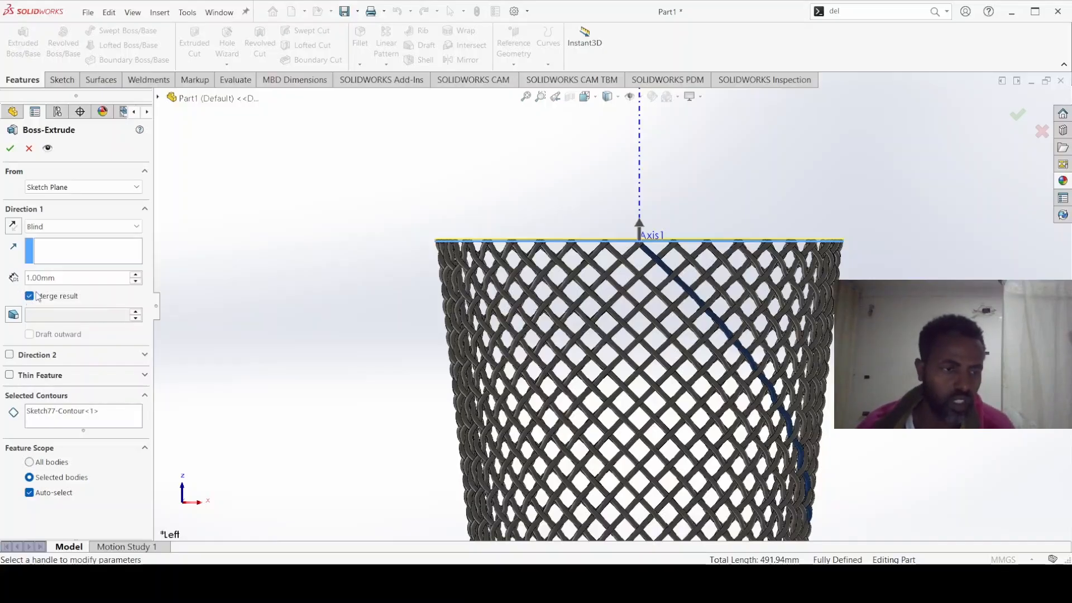
click(11, 355)
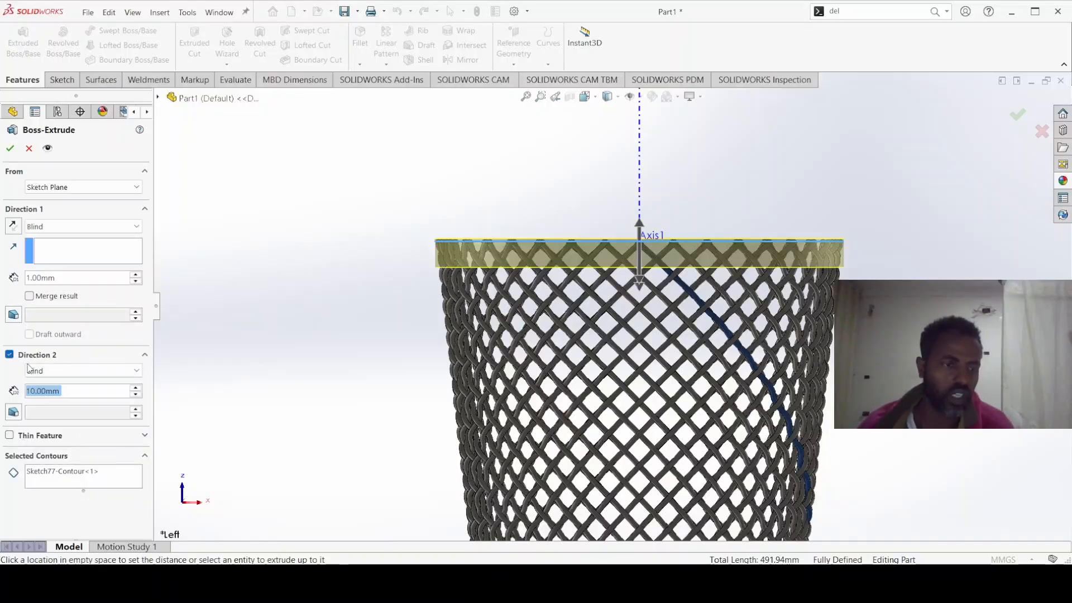
click(13, 315)
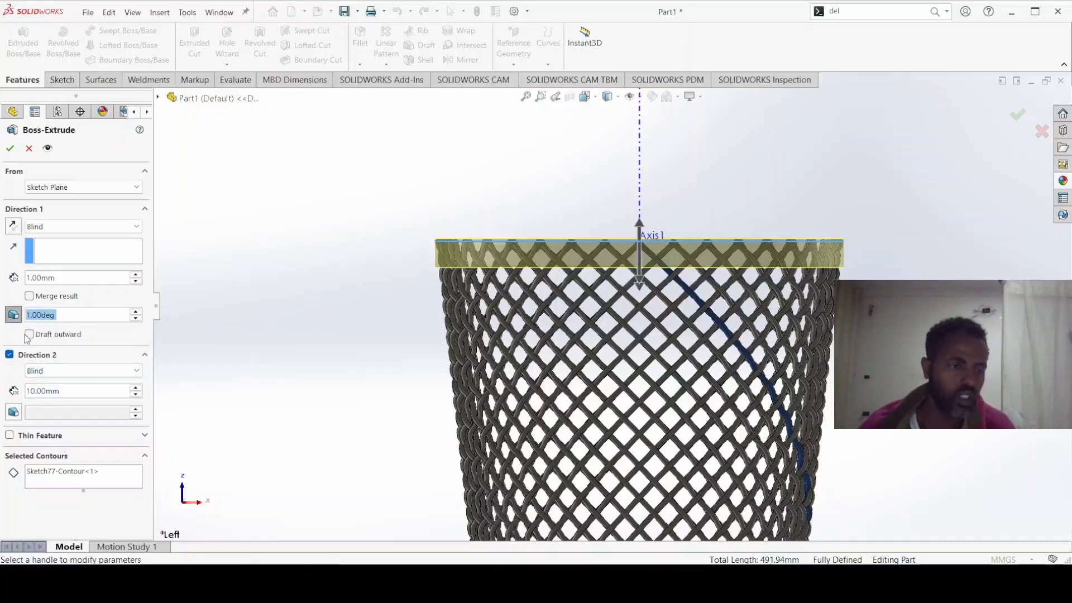
click(30, 334)
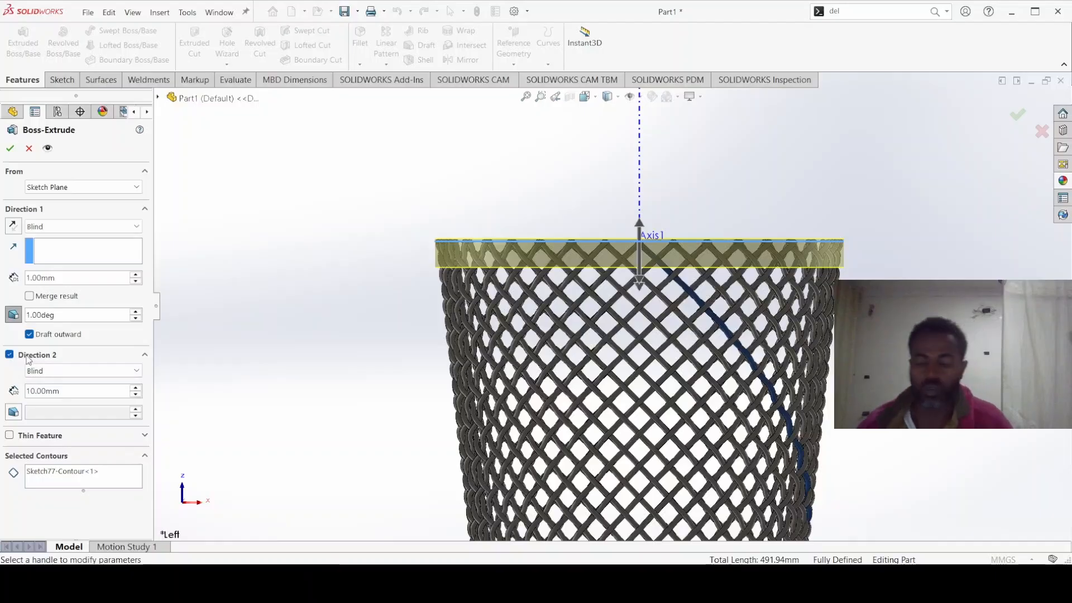
key(Delete)
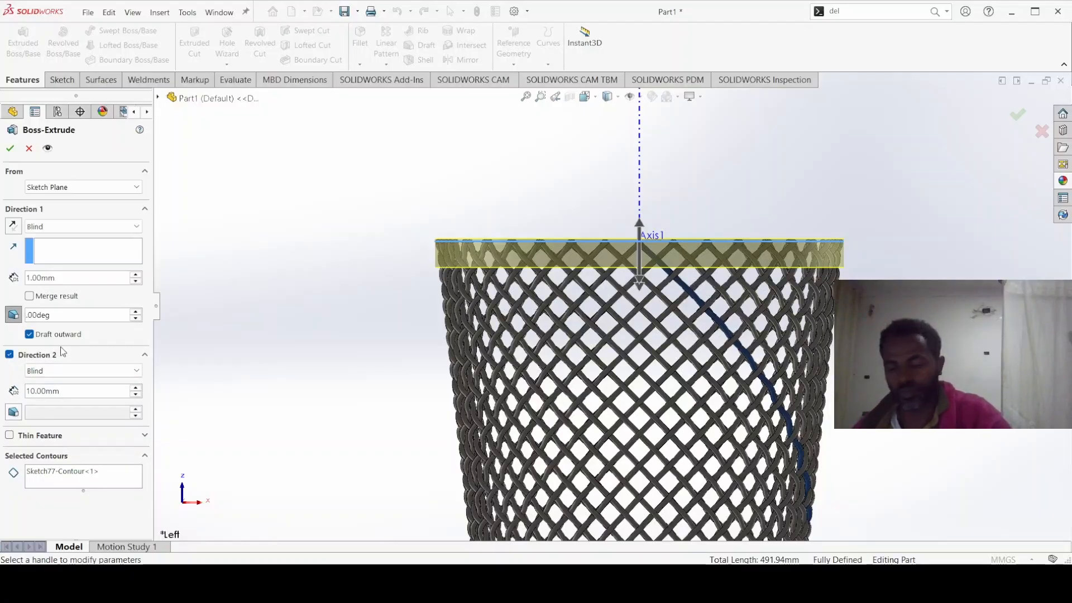
text(7.)
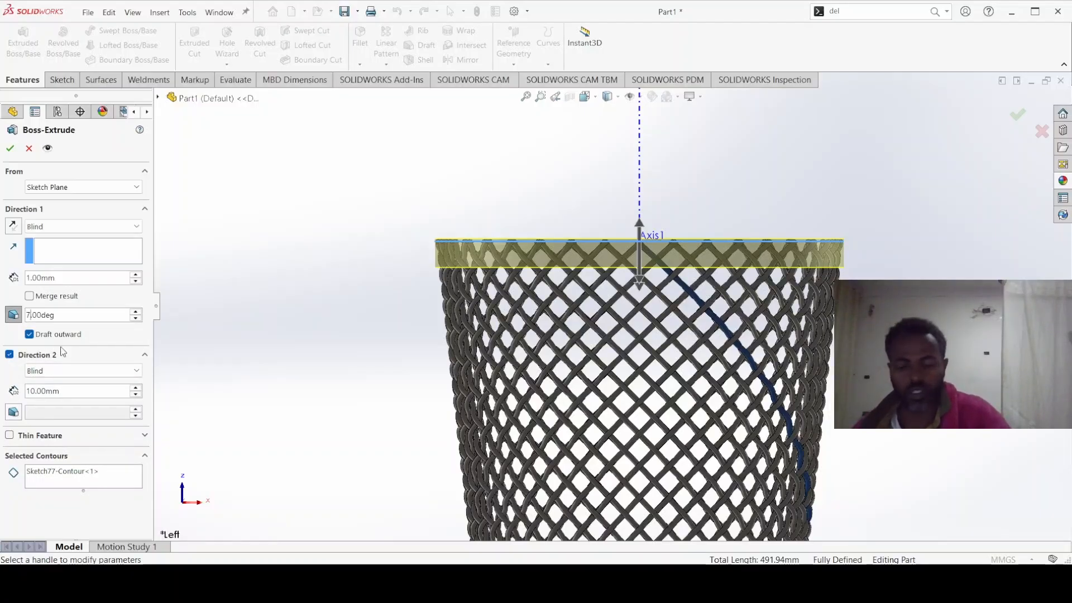
text(5)
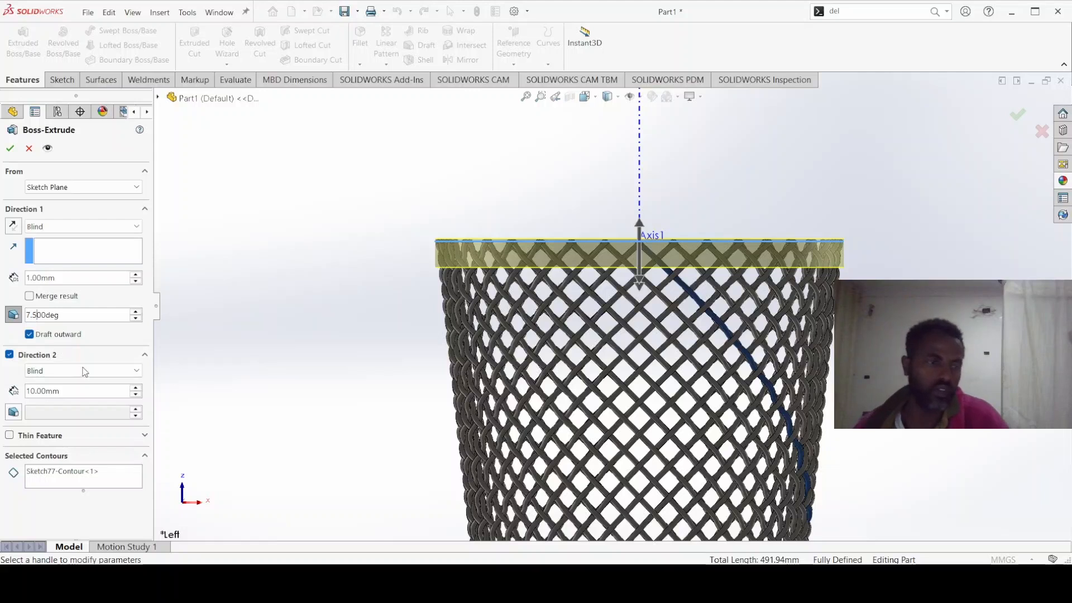
Set Direction 2 to a blind depth of 9 mm with a 7.5-degree inward draft and complete the ring extrusion
key(Delete)
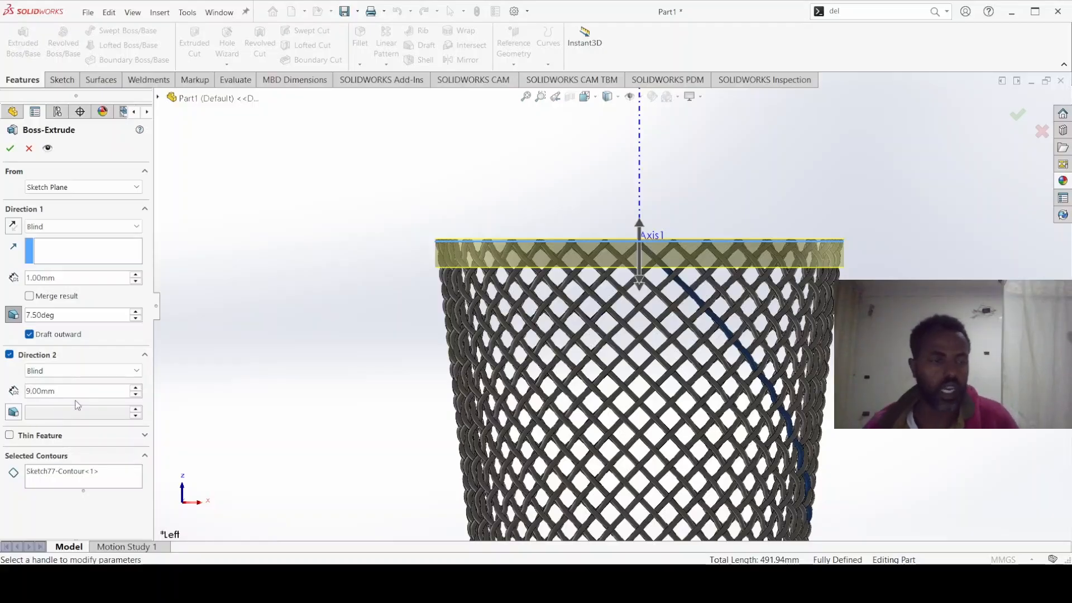
click(205, 378)
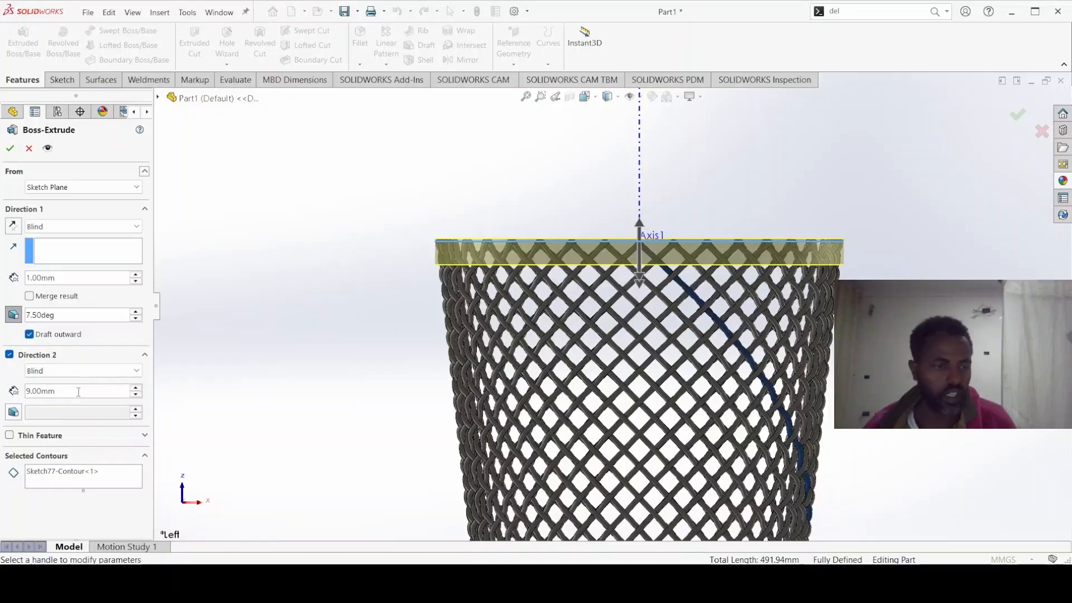
click(13, 412)
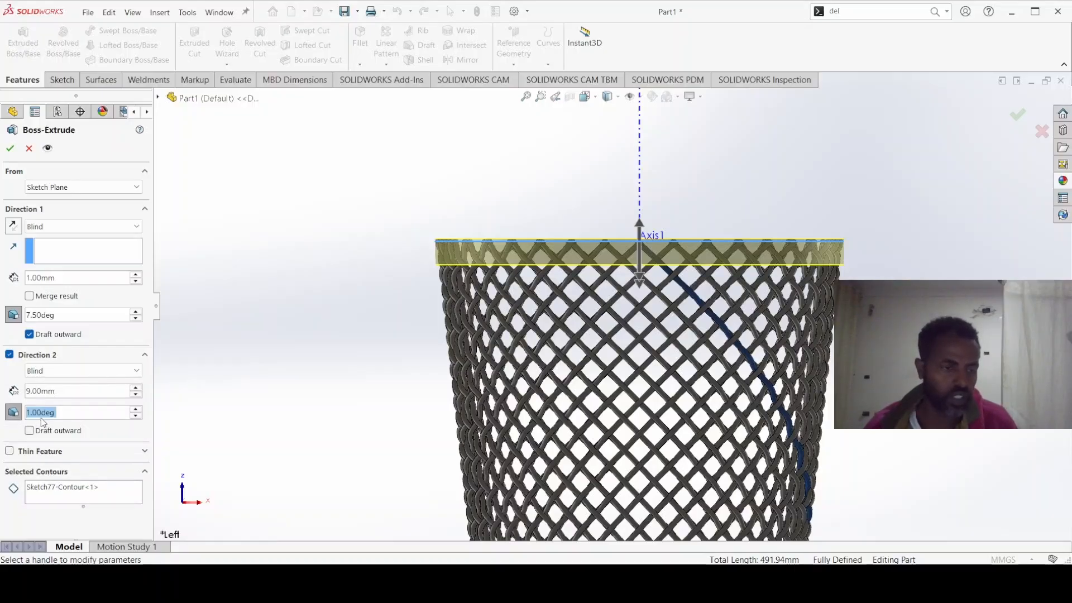
text(7.5)
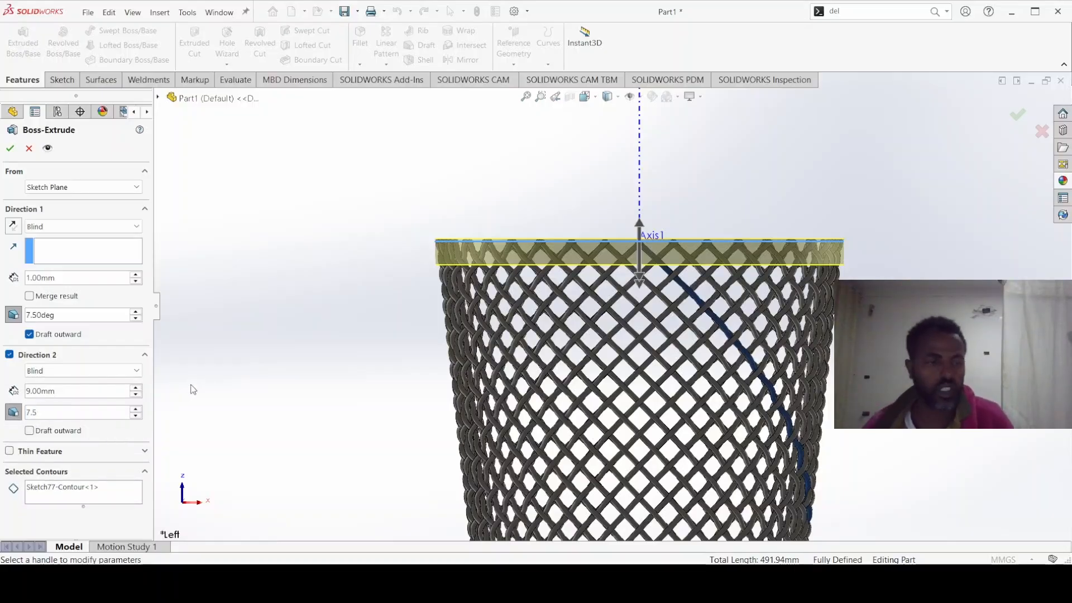
key(Return)
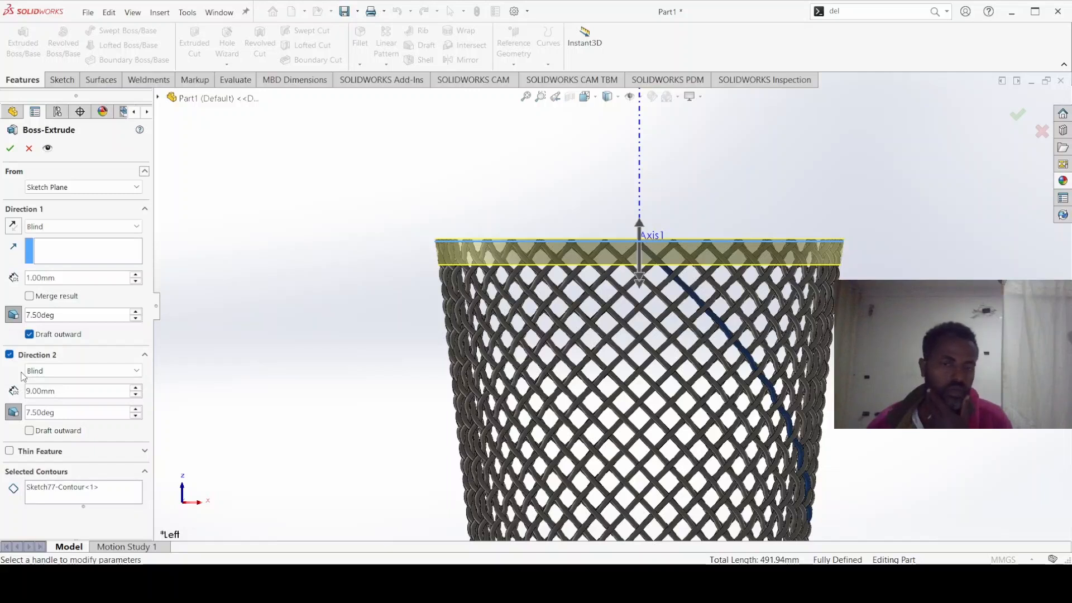
click(12, 150)
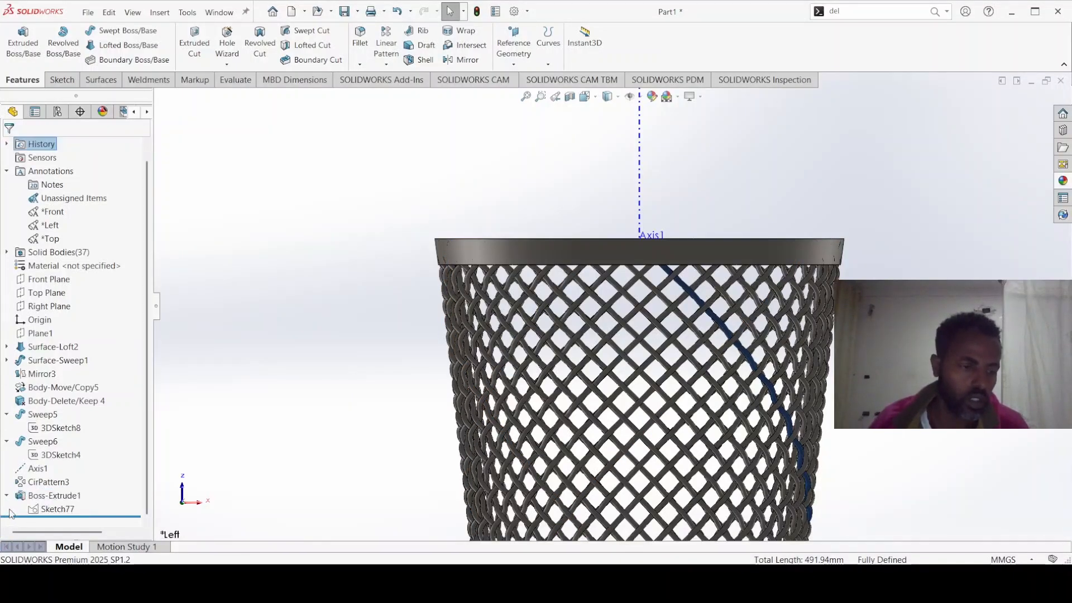
Show Sketch77, the circle sketch used by the rim extrusion
click(7, 509)
click(37, 509)
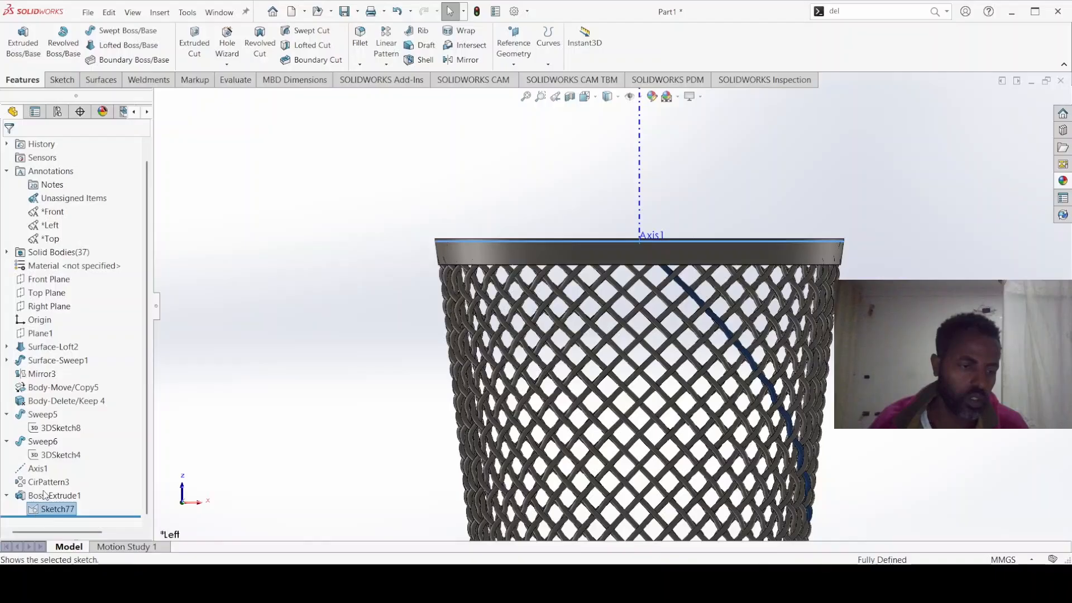
click(229, 364)
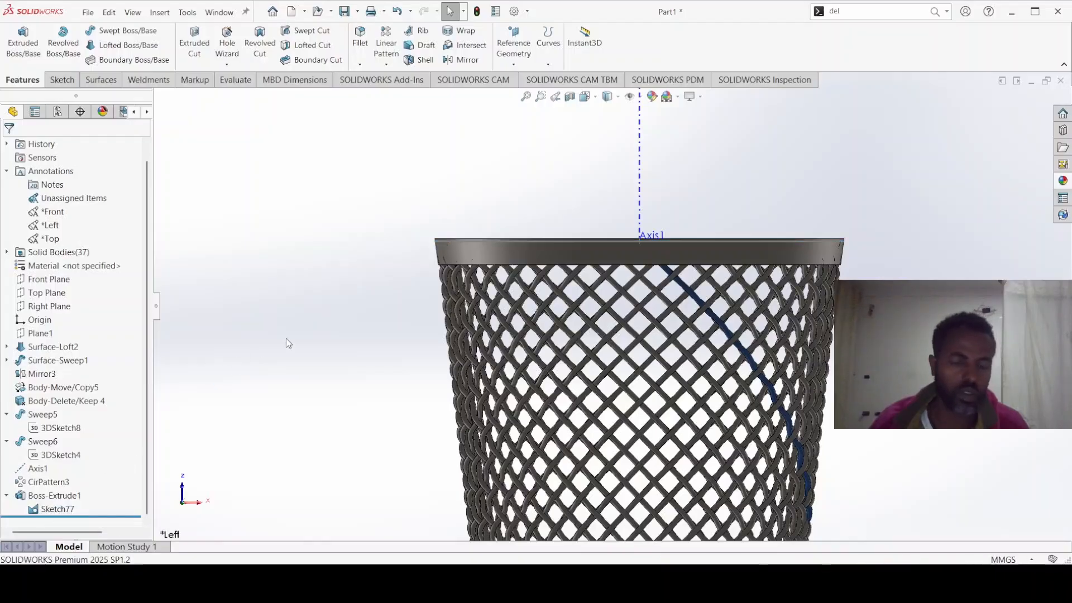
Start an extruded cut from the inner circle of the rim sketch and set Direction 1 to Through All
scroll(287, 350, down, 3)
middle_drag(521, 249, 497, 318)
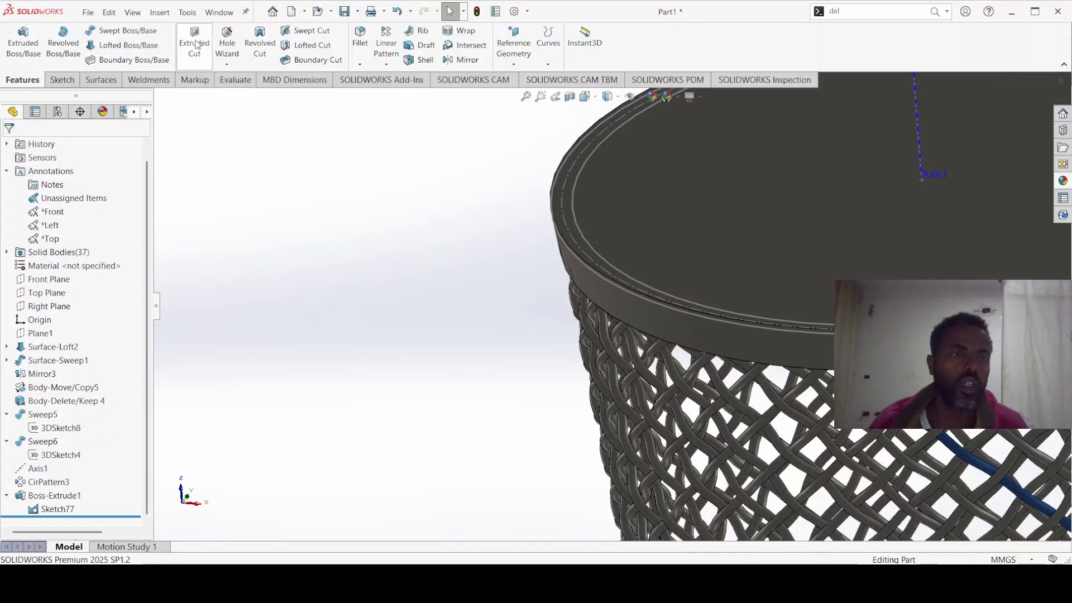
click(578, 182)
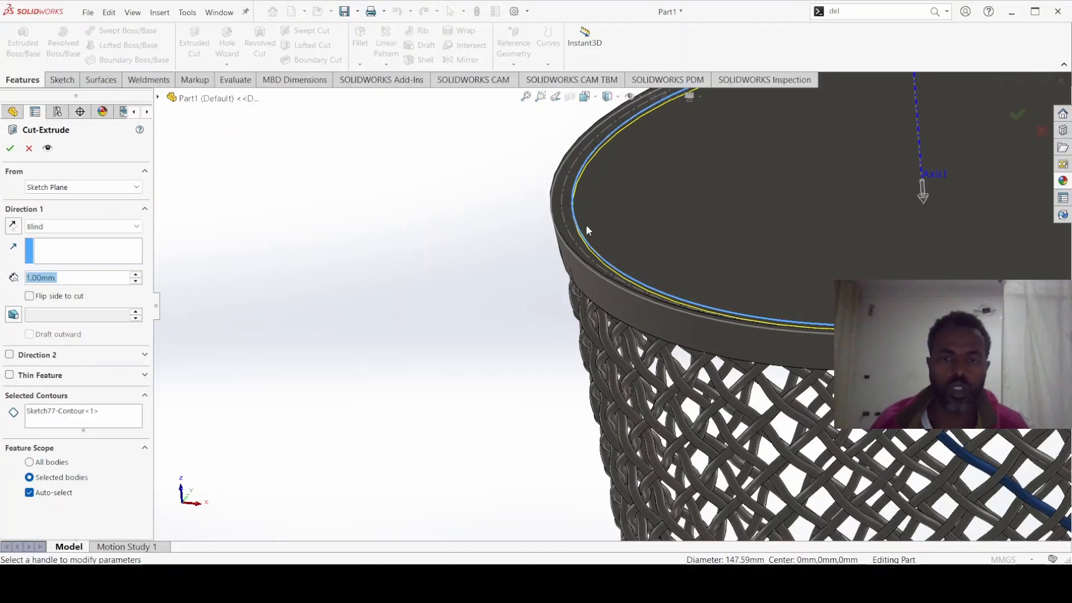
middle_drag(585, 224, 591, 165)
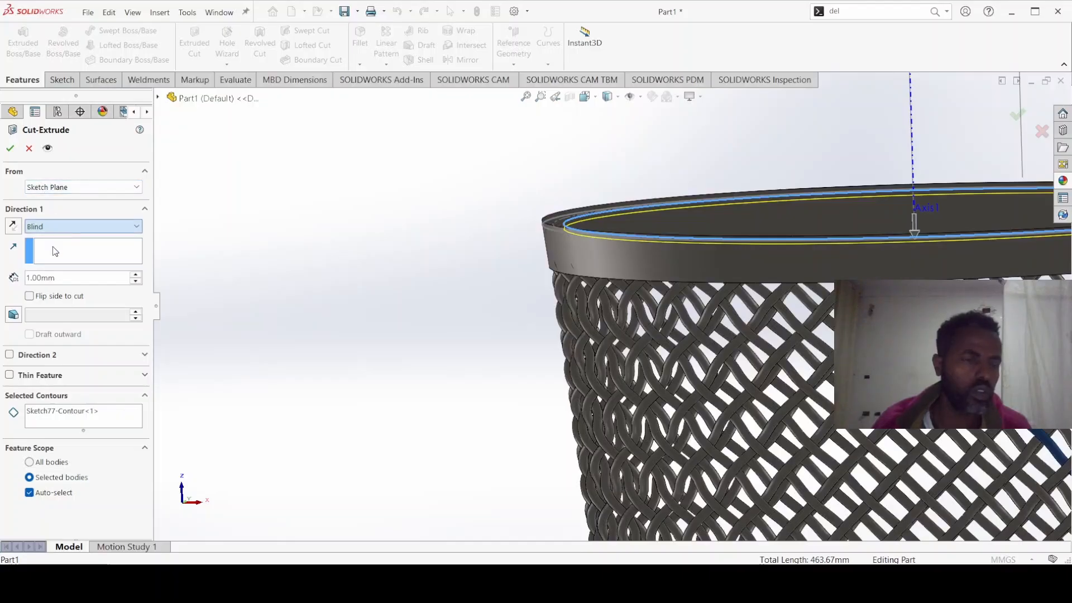
key(Down)
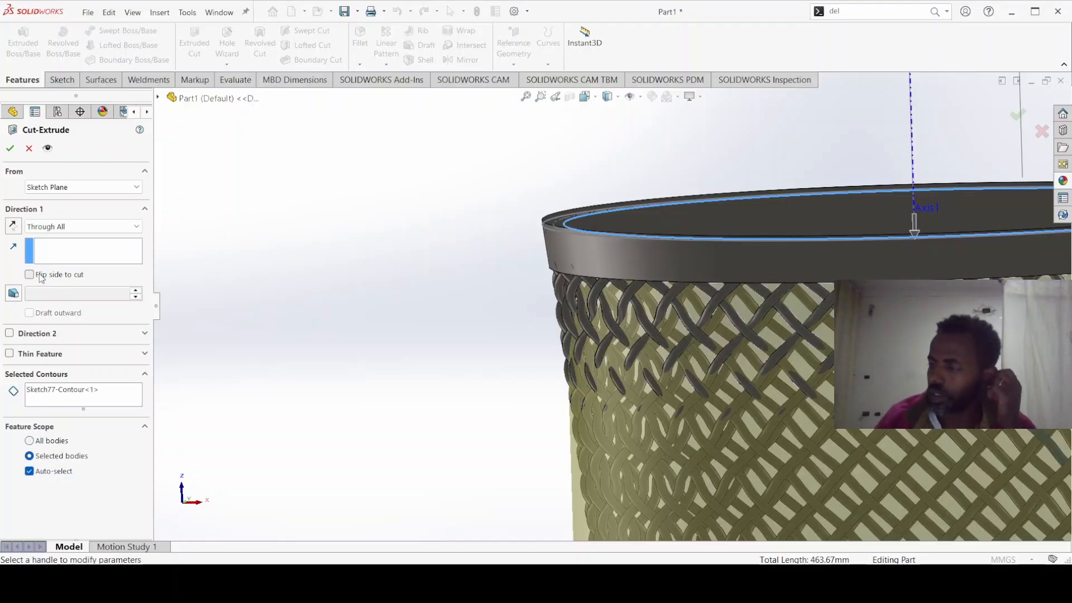
Give the cut a 7.5-degree outward draft in Direction 1 and enable Direction 2 as Through All with a 7.5-degree inward draft
click(13, 293)
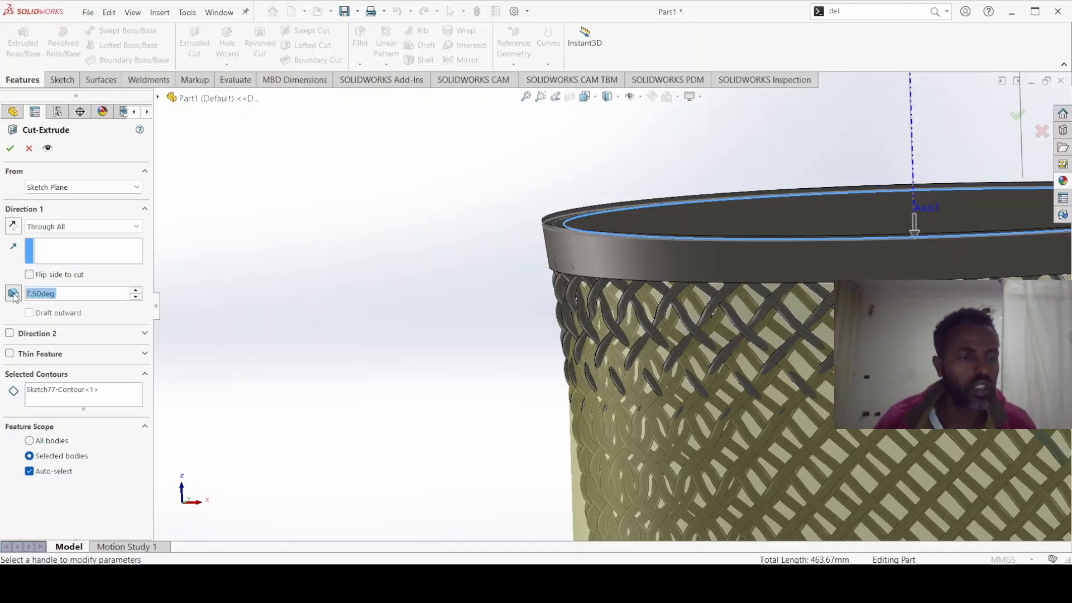
click(10, 334)
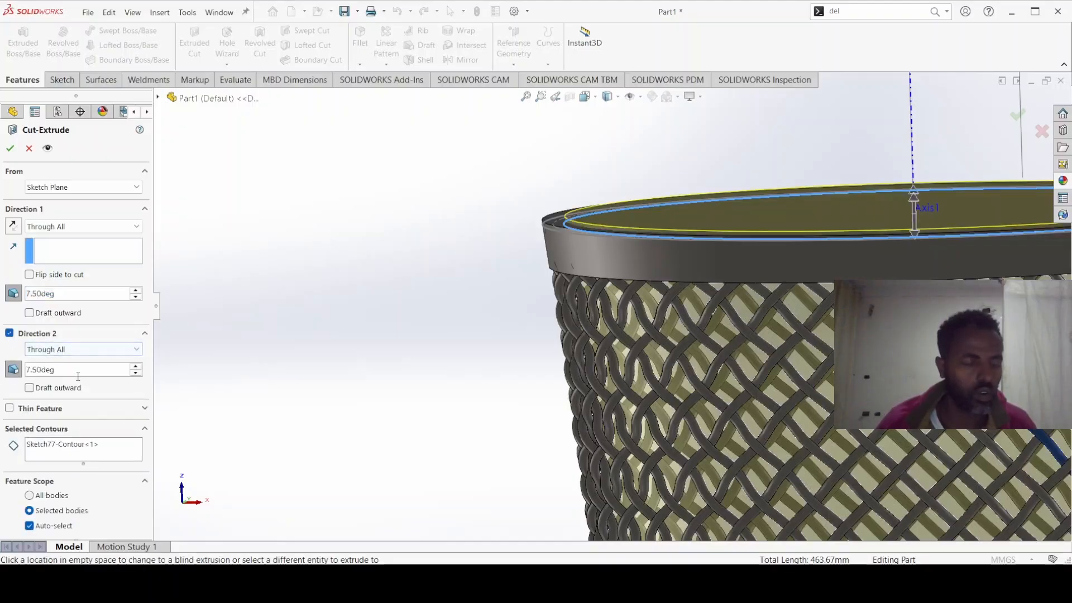
click(30, 314)
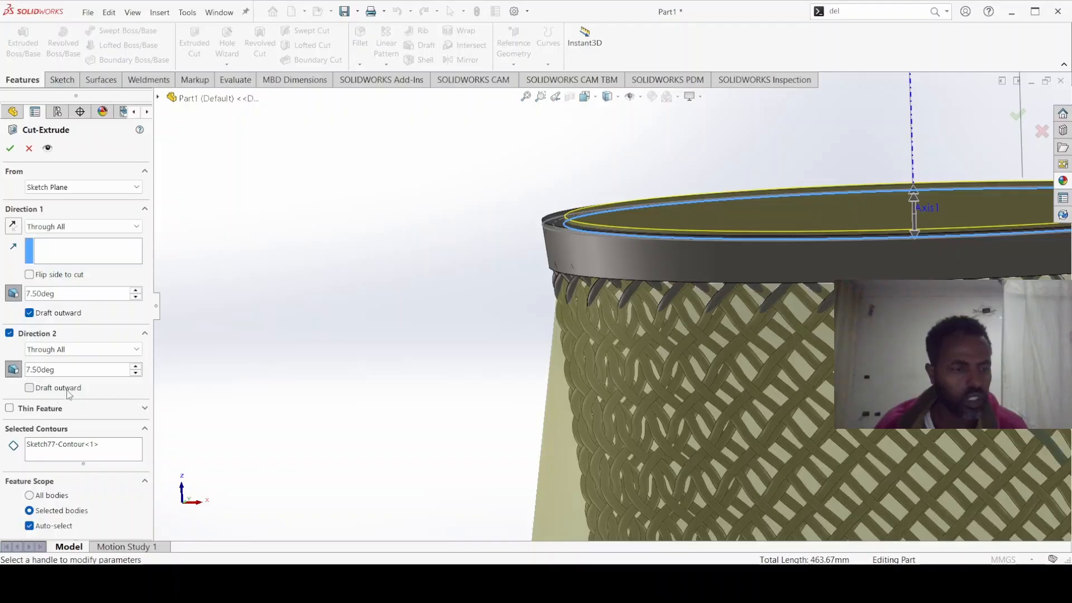
Limit the cut's feature scope to the rim ring body instead of automatic selection, and complete the cut
click(30, 527)
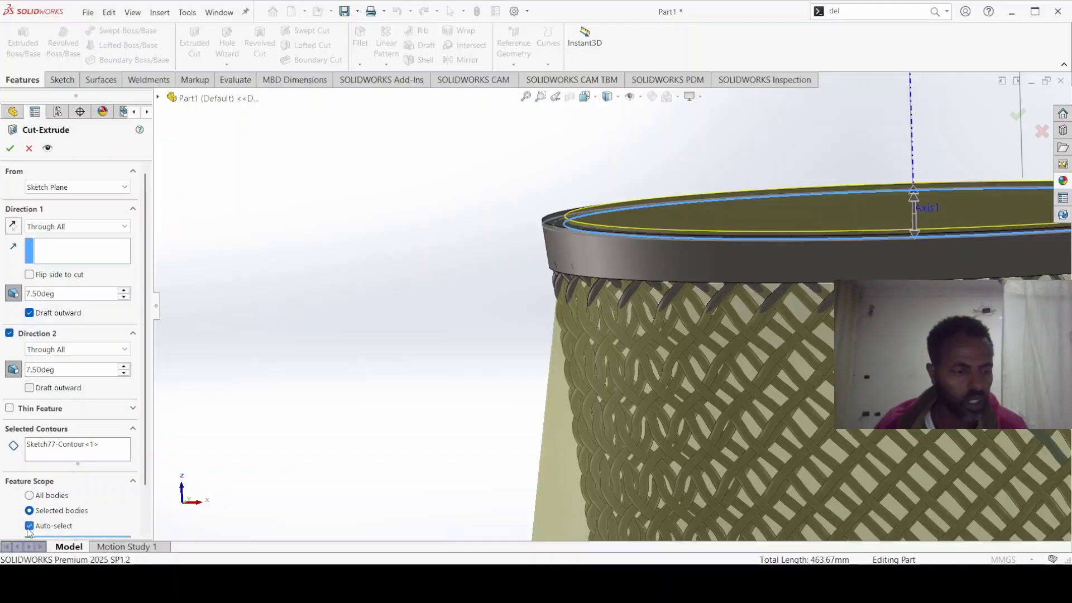
drag(145, 469, 145, 512)
click(95, 501)
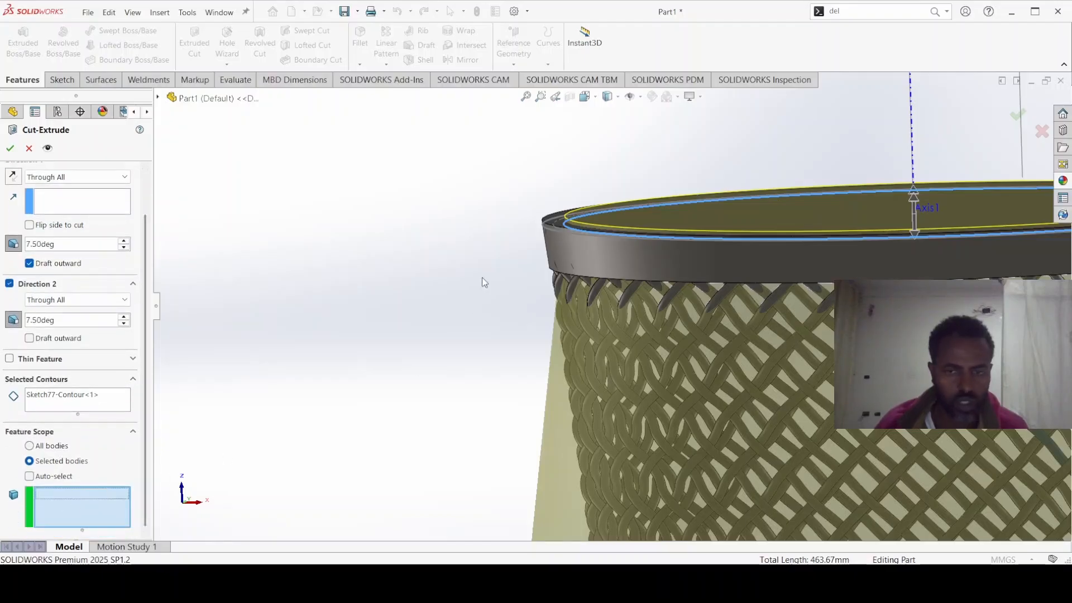
click(575, 245)
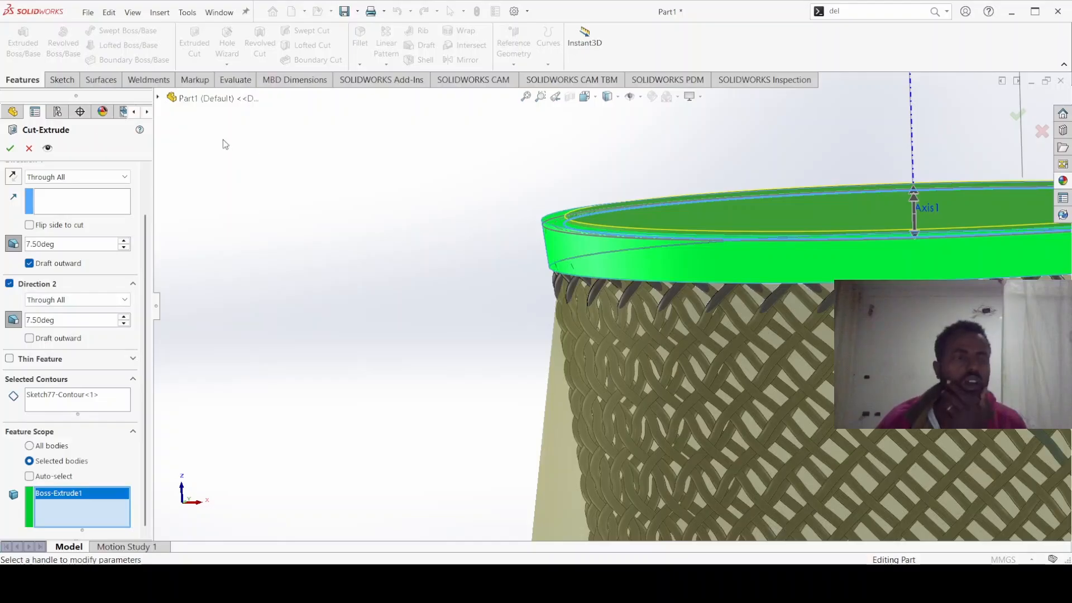
click(10, 149)
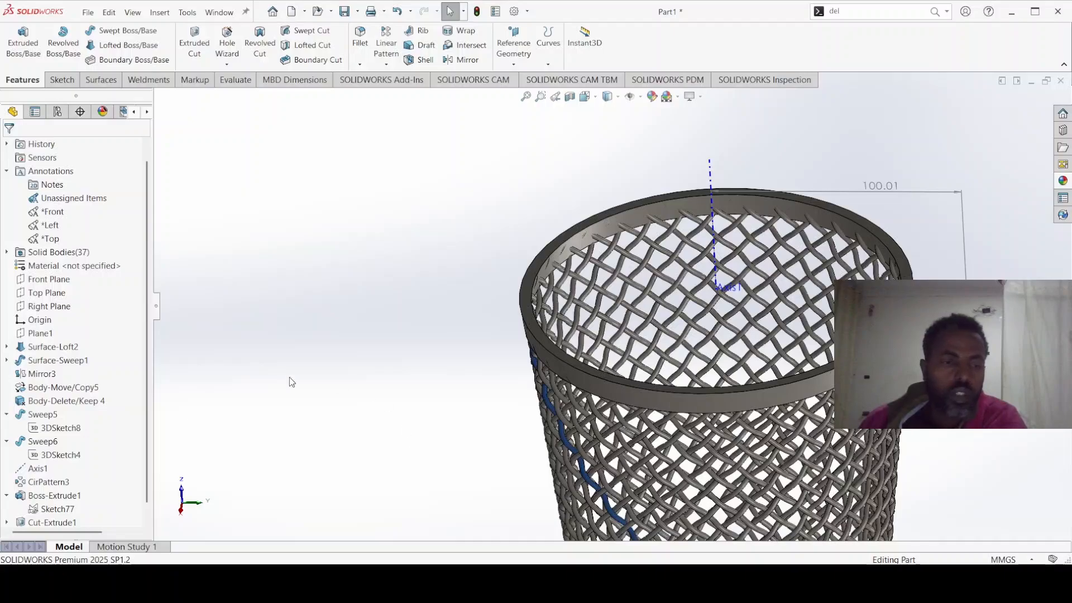
Start a new sketch on Plane1 at the basket's base
click(34, 333)
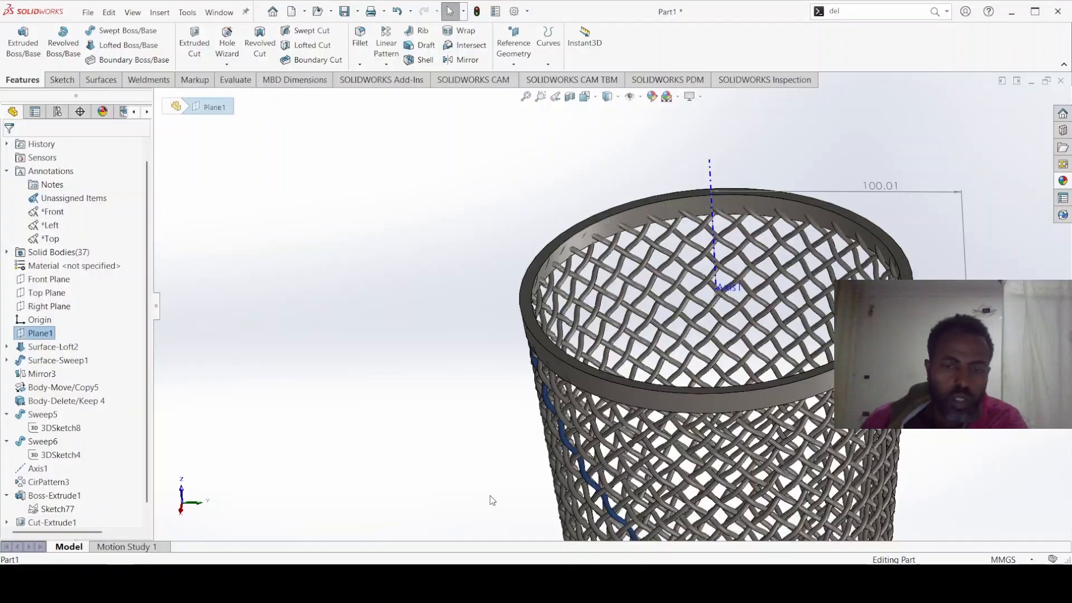
scroll(502, 391, up, 5)
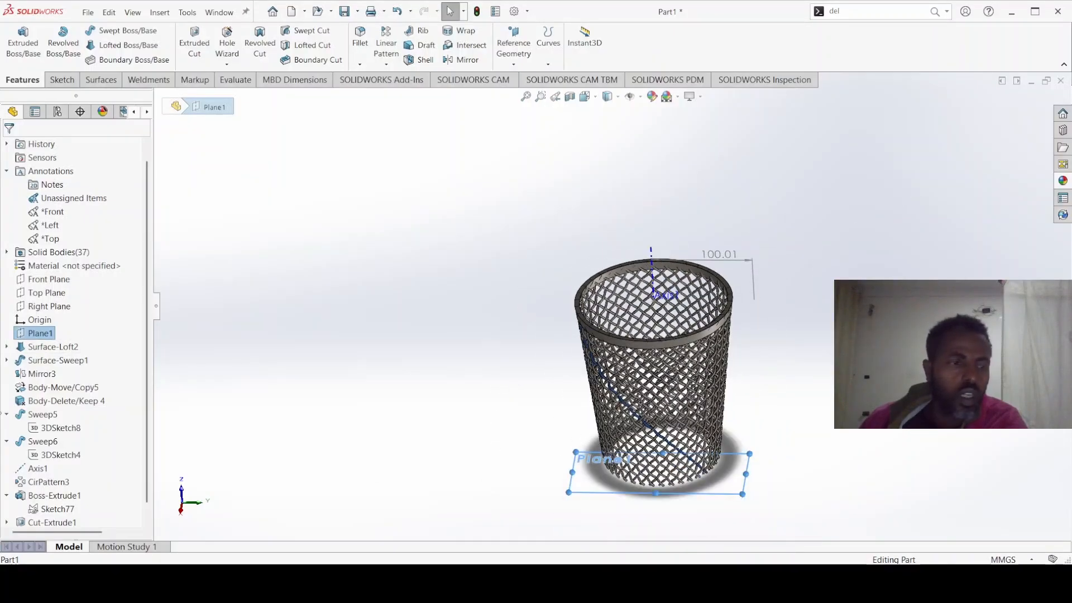
click(35, 333)
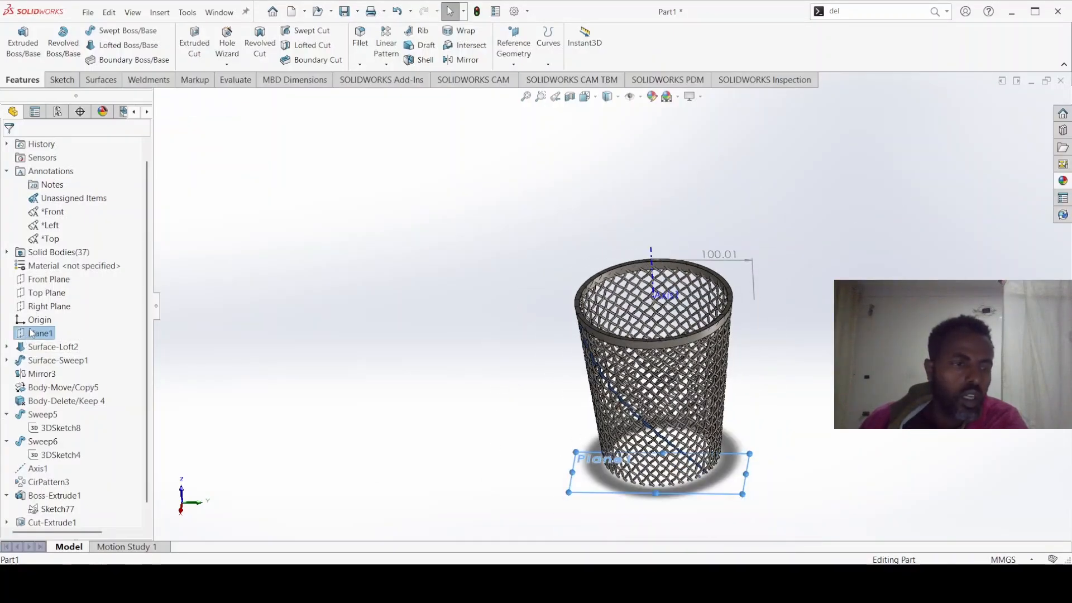
click(77, 330)
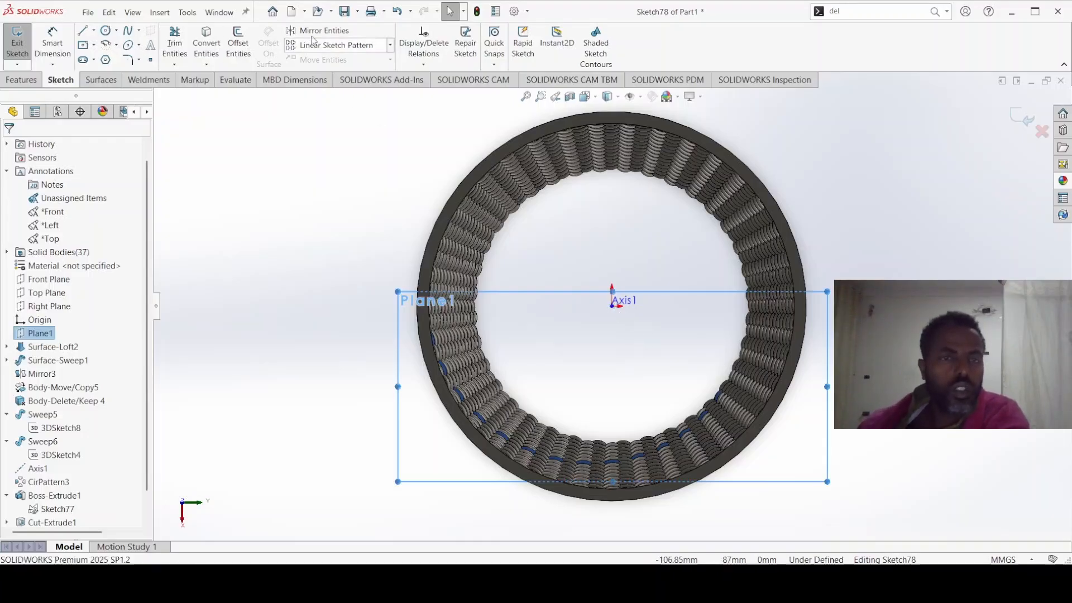
Sketch a circle of about 56.9 mm radius centred on the origin, passing by the strand ends, and make it construction geometry
click(105, 31)
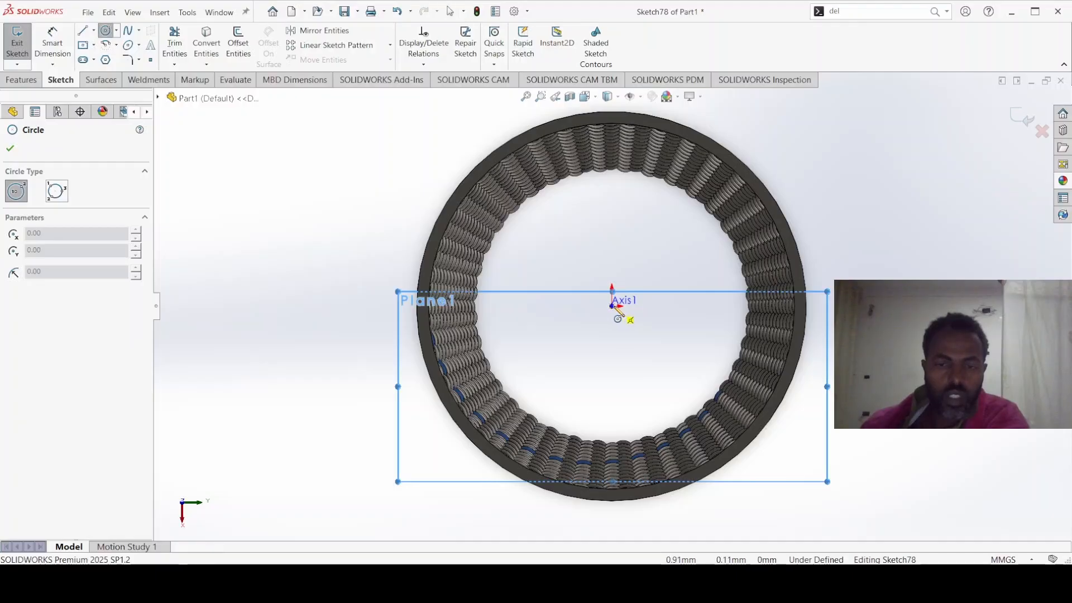
click(613, 307)
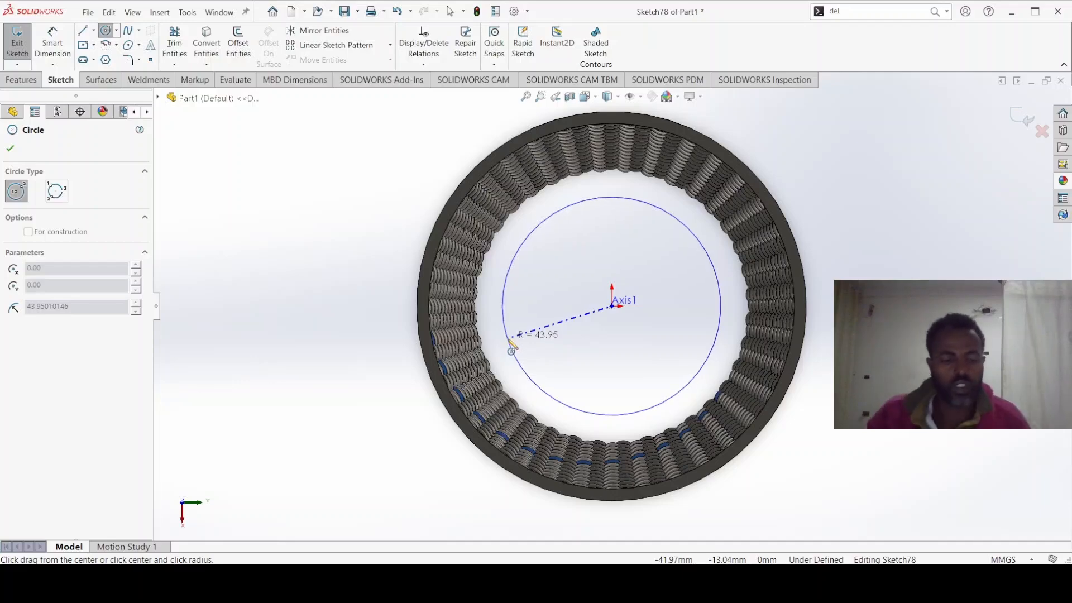
key(ctrl+7)
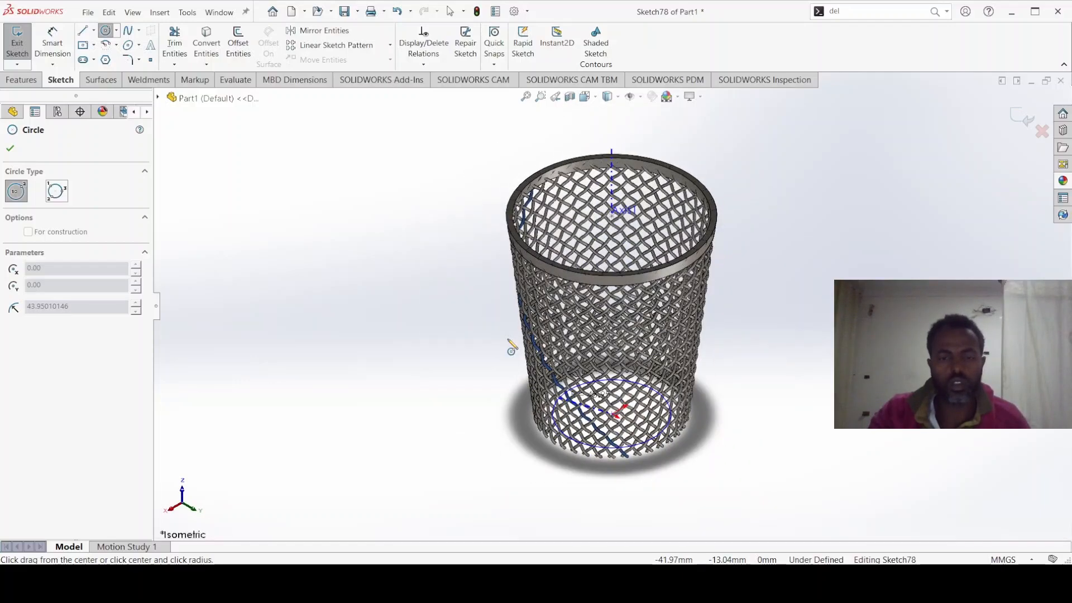
key(ctrl+8)
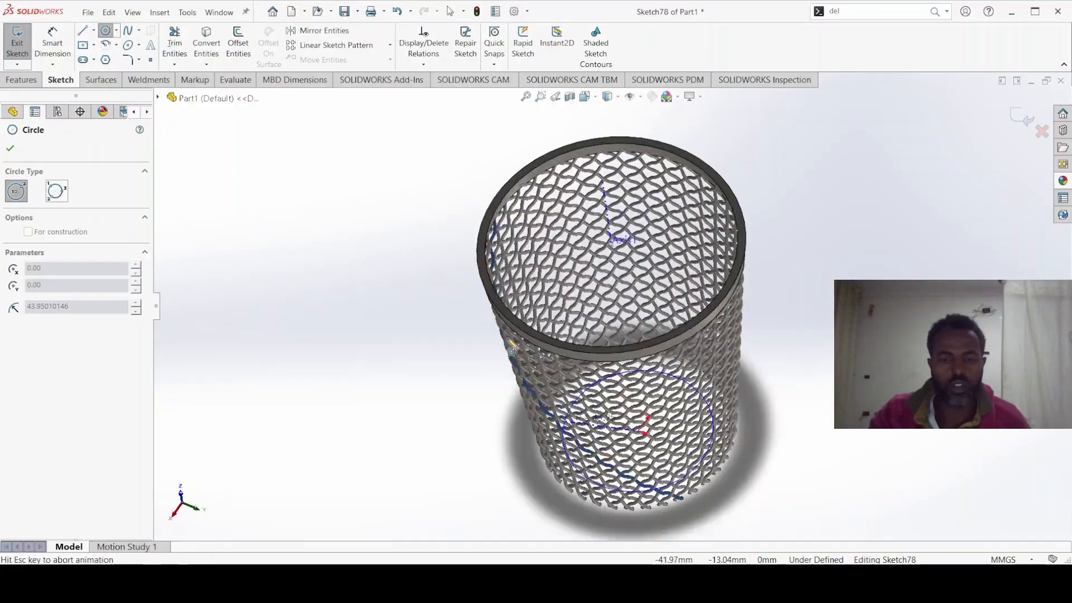
key(ctrl+8)
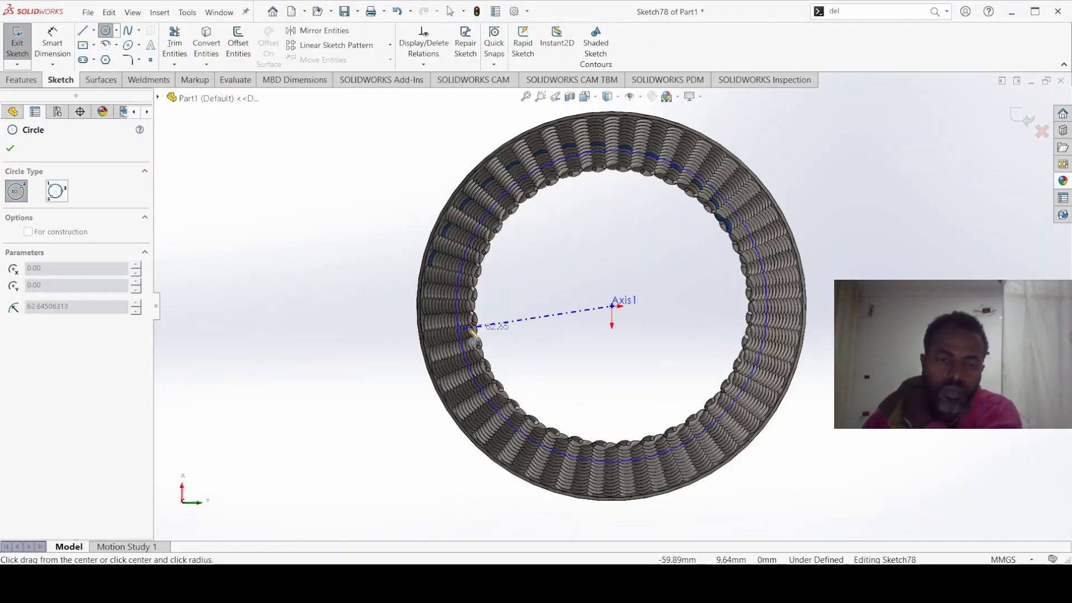
scroll(493, 329, down, 5)
scroll(493, 329, down, 6)
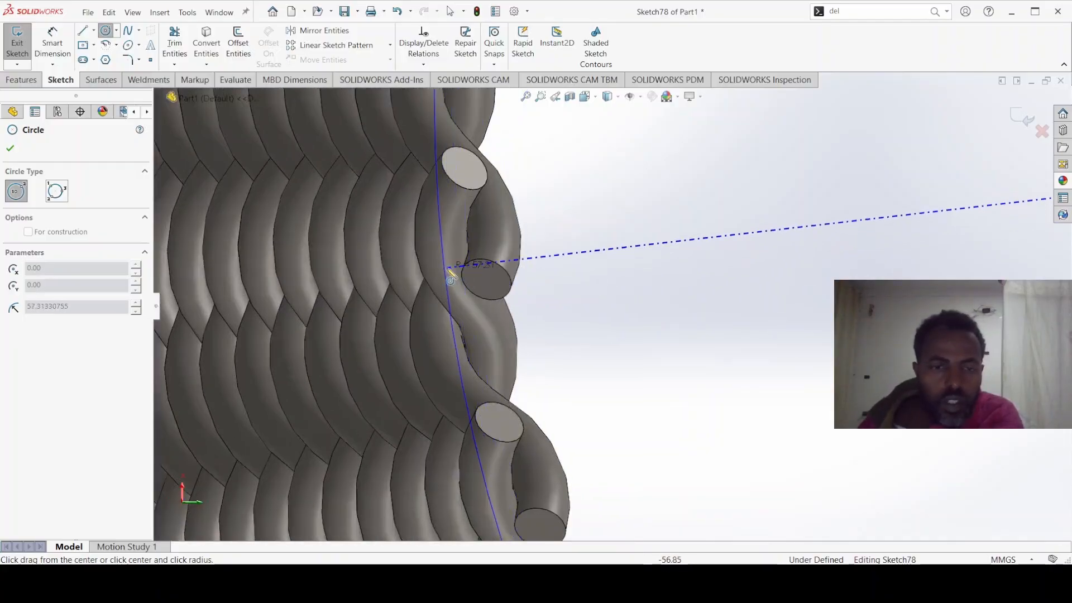
click(459, 274)
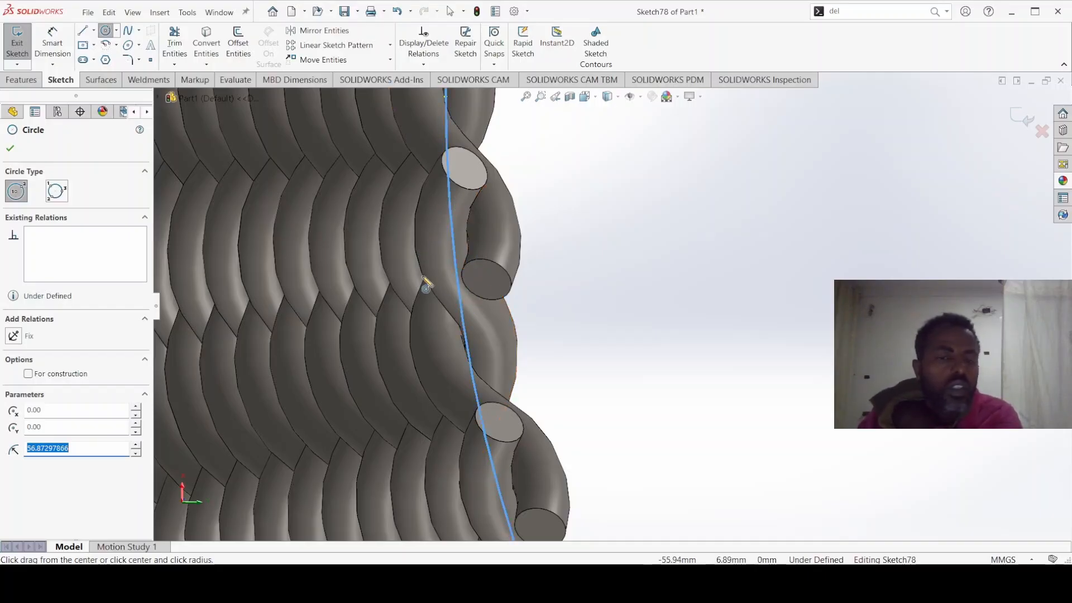
click(28, 373)
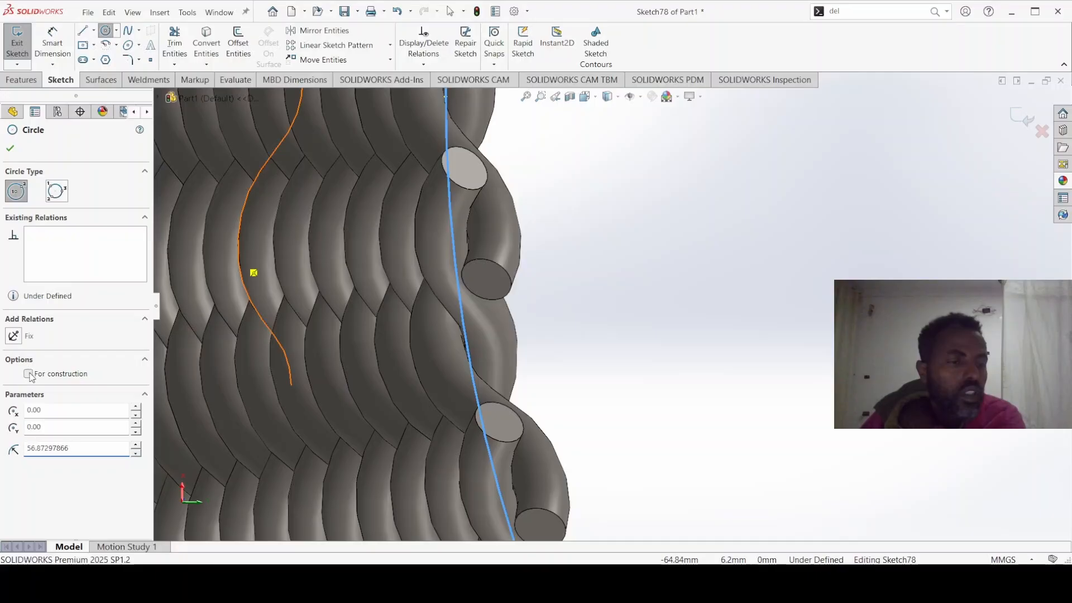
click(10, 147)
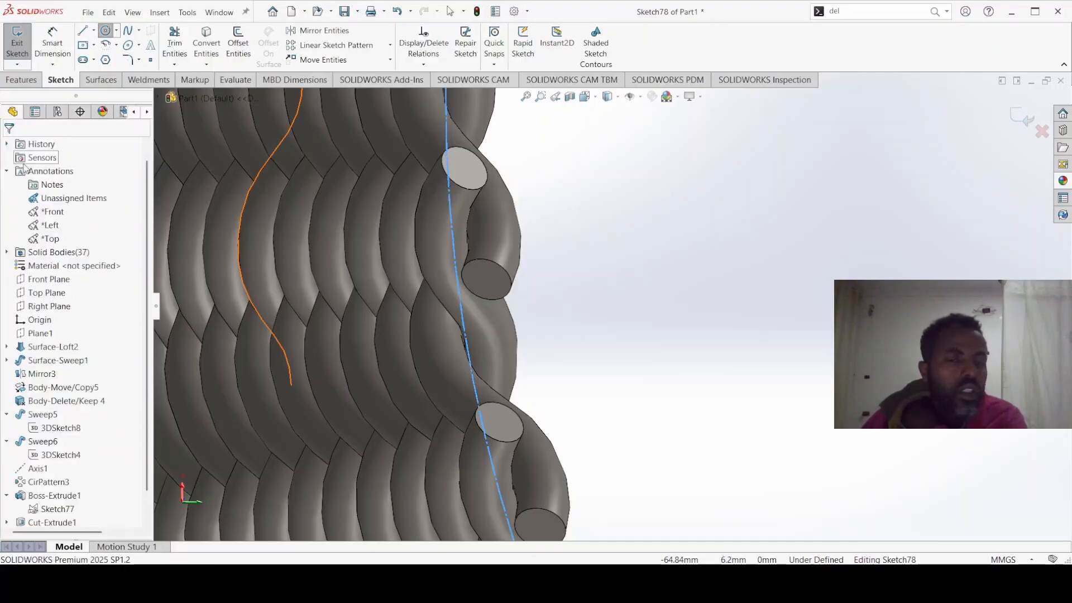
key(Escape)
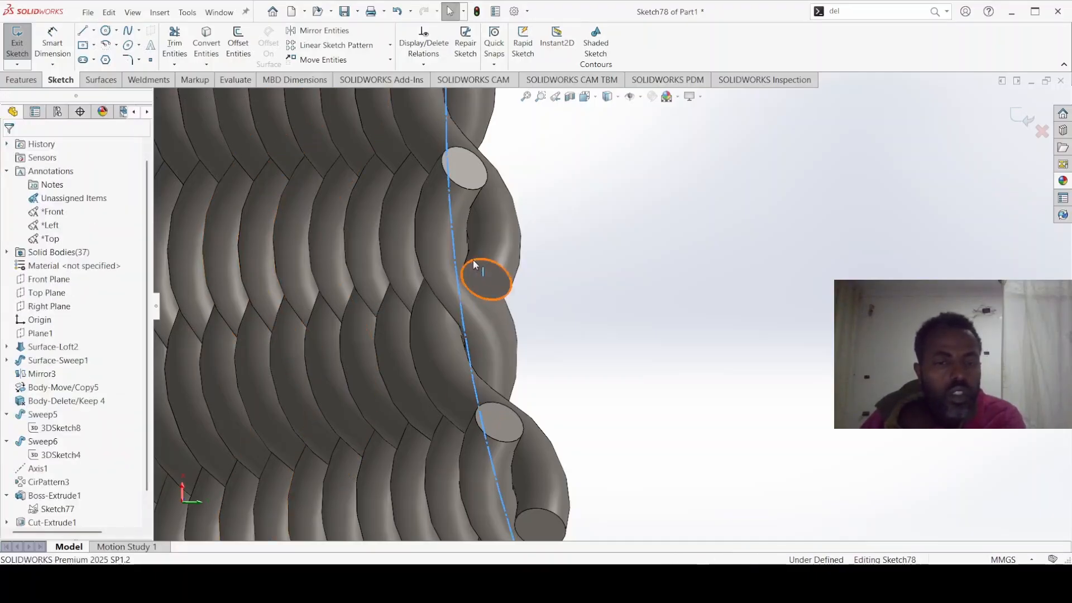
Make the construction circle tangent to the circular end edge of a neighbouring strand
click(466, 264)
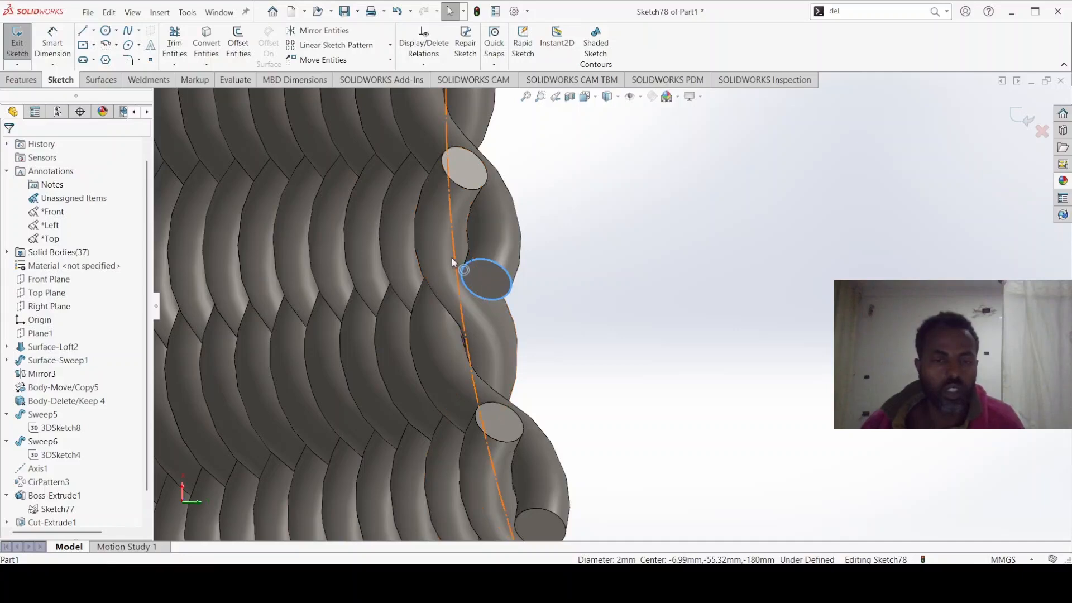
ctrl+click(453, 256)
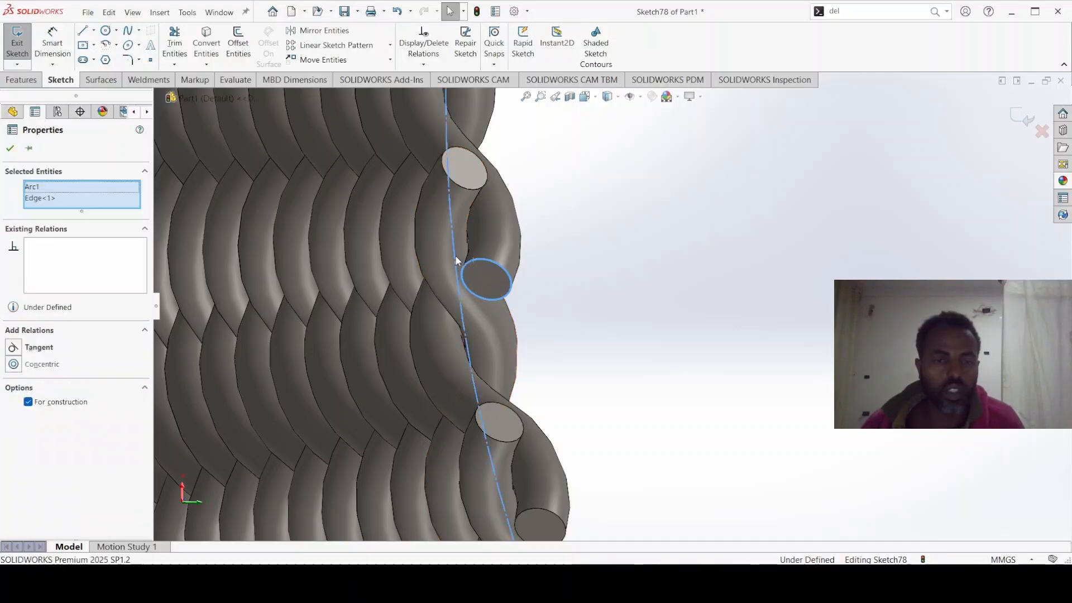
click(489, 205)
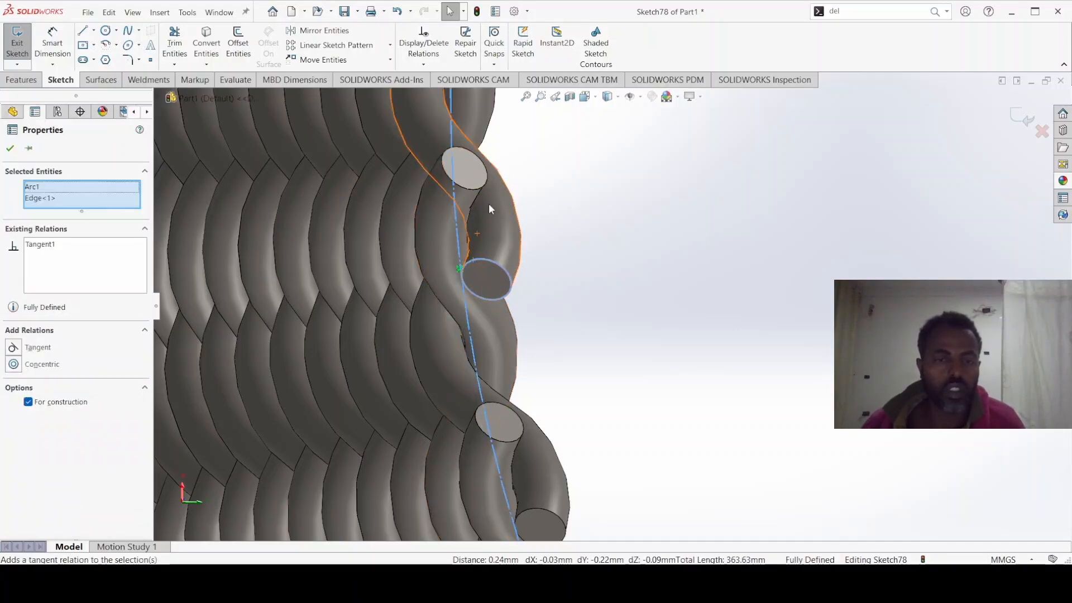
click(569, 325)
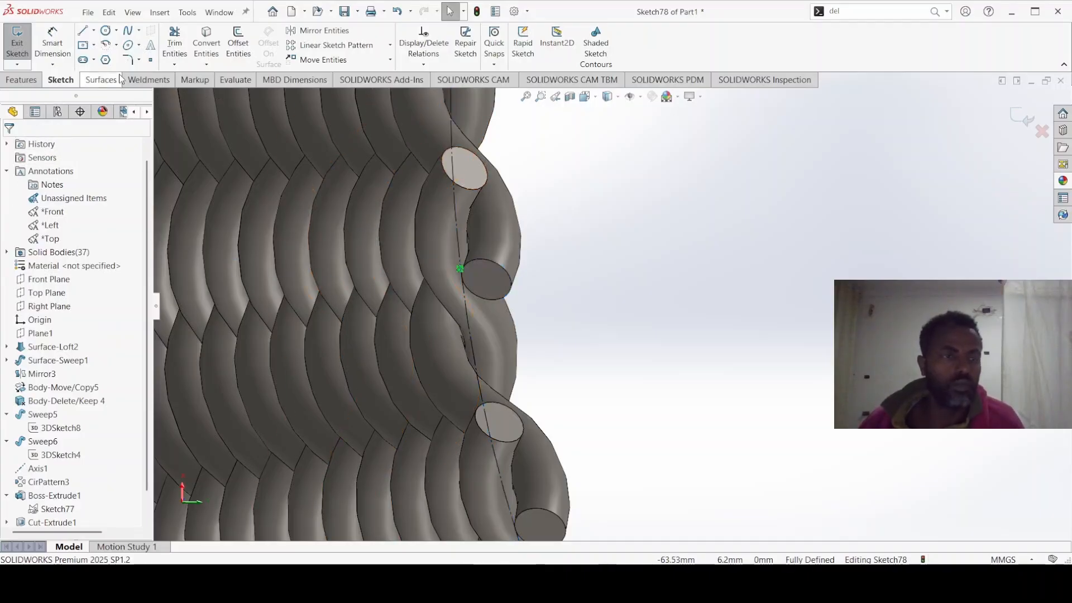
Offset the construction circle outward by 2.25 mm in one direction only, and finish the sketch
click(239, 45)
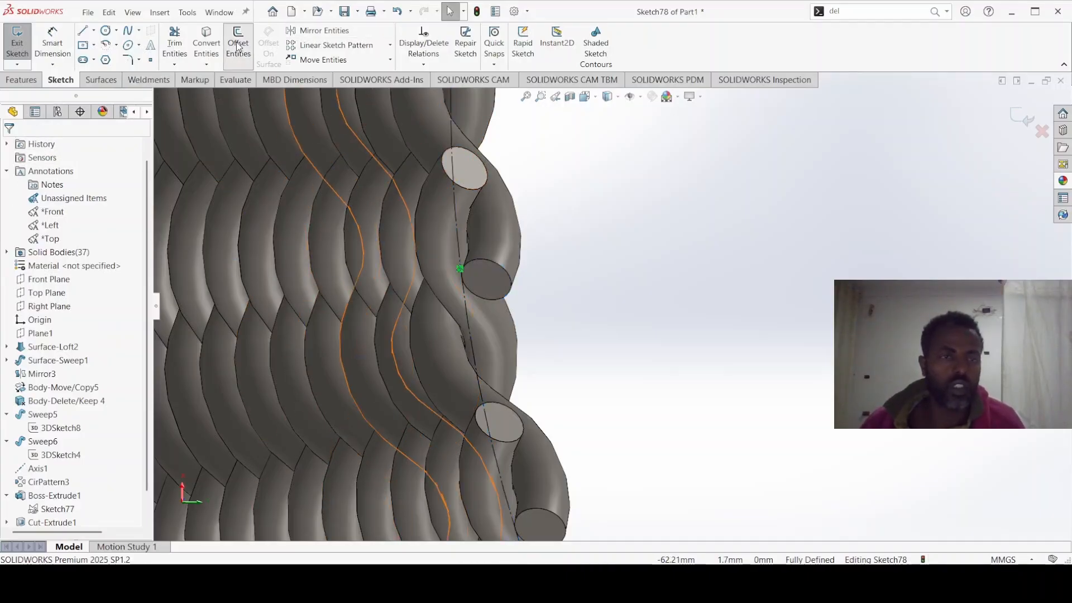
click(459, 237)
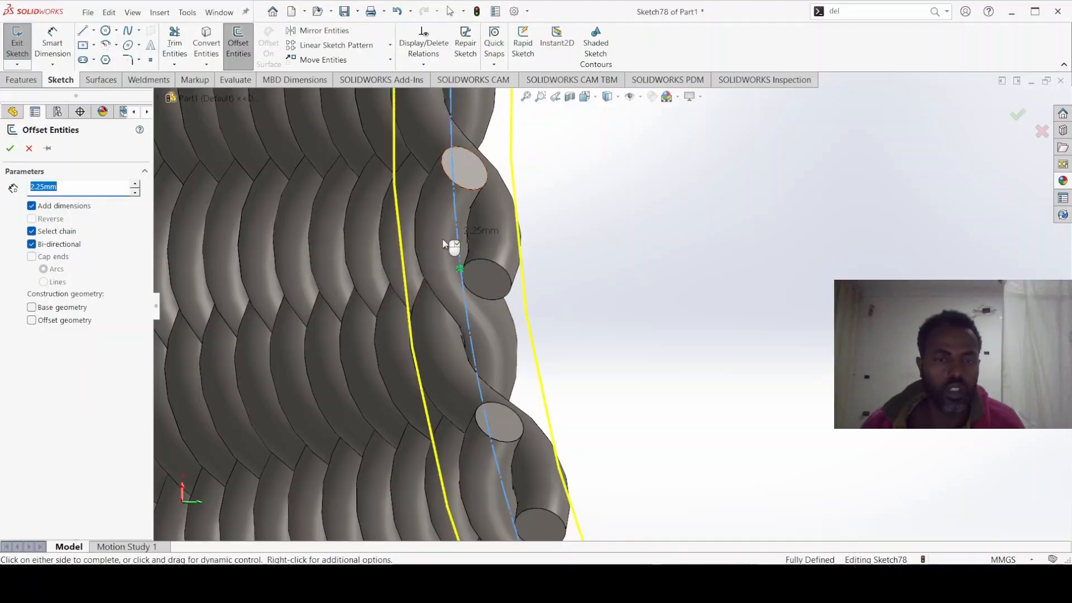
click(32, 244)
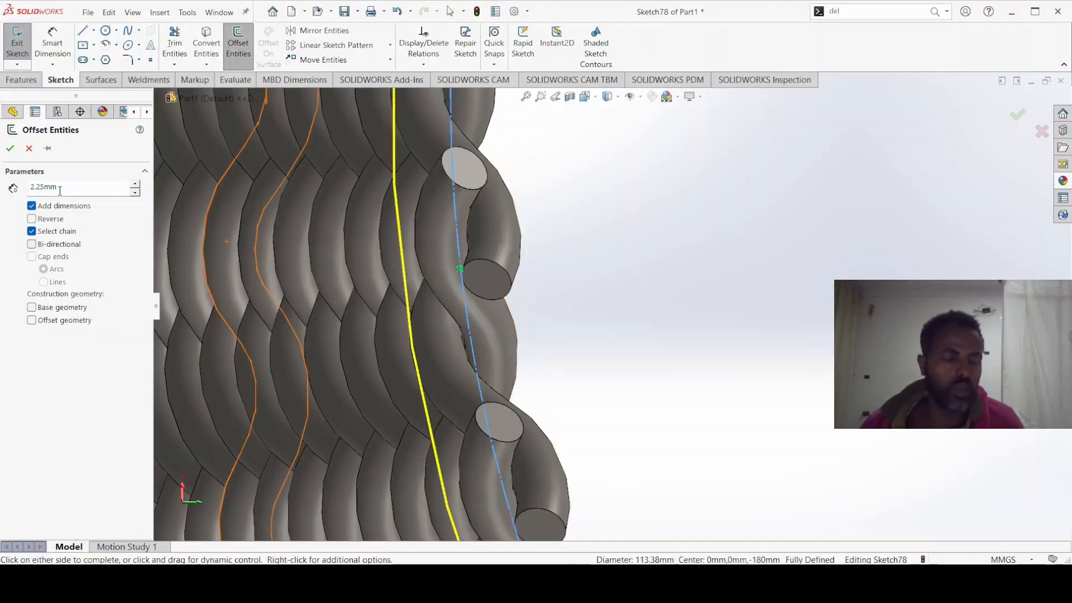
click(11, 148)
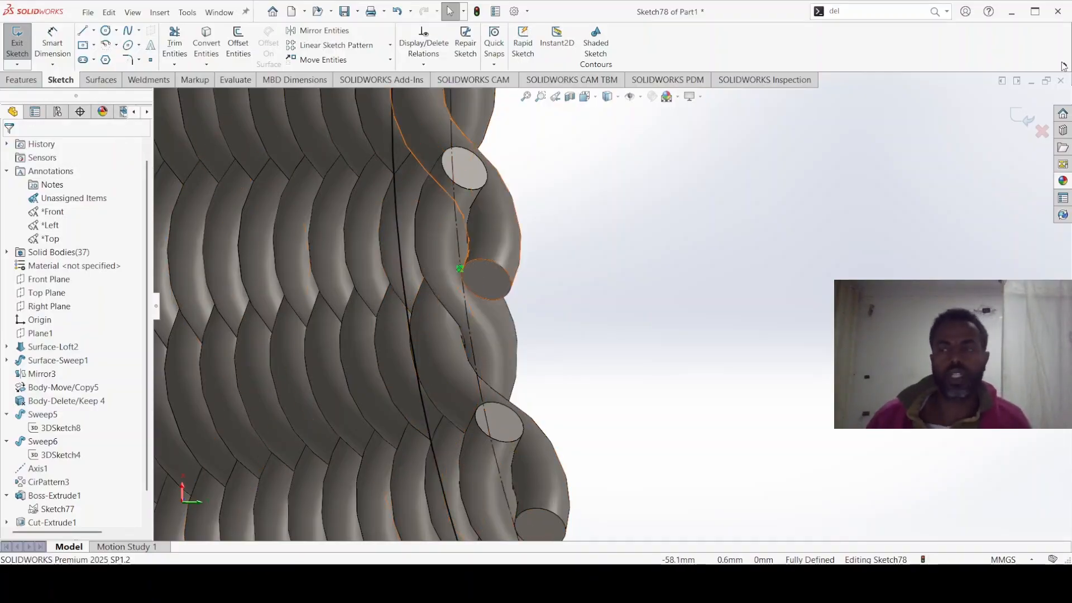
click(1017, 116)
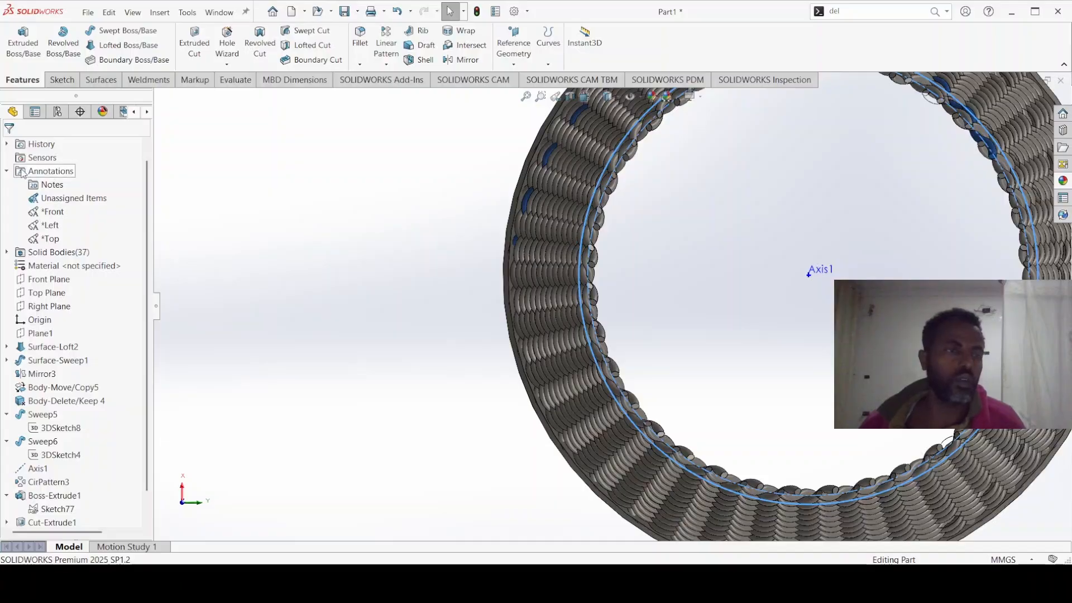
Extrude the base sketch 1 mm in the first direction as a separate, unmerged body with a 7.5° outward draft
click(25, 47)
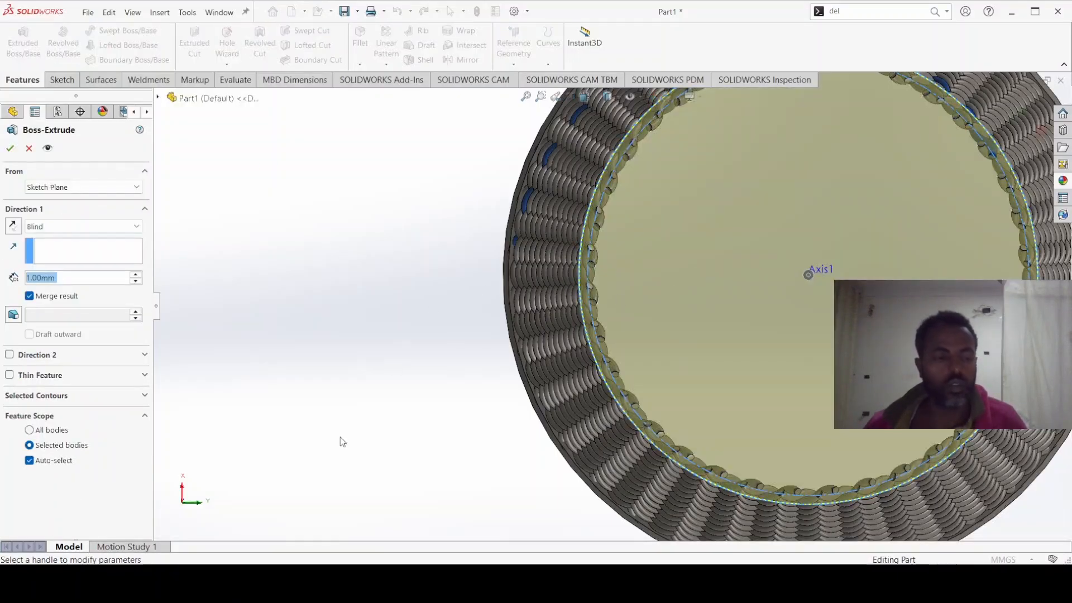
click(184, 495)
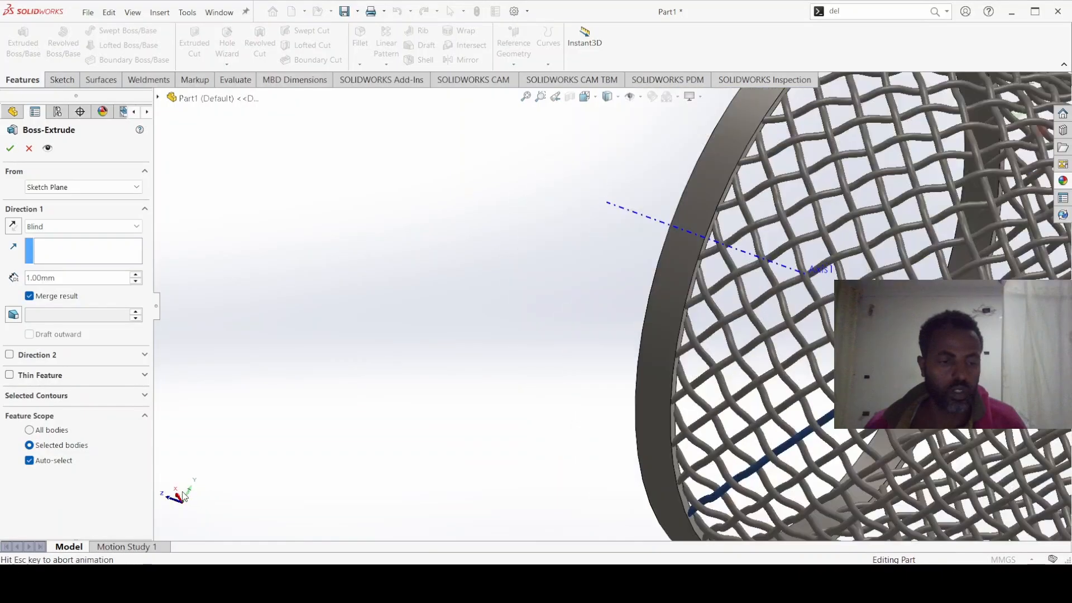
click(183, 495)
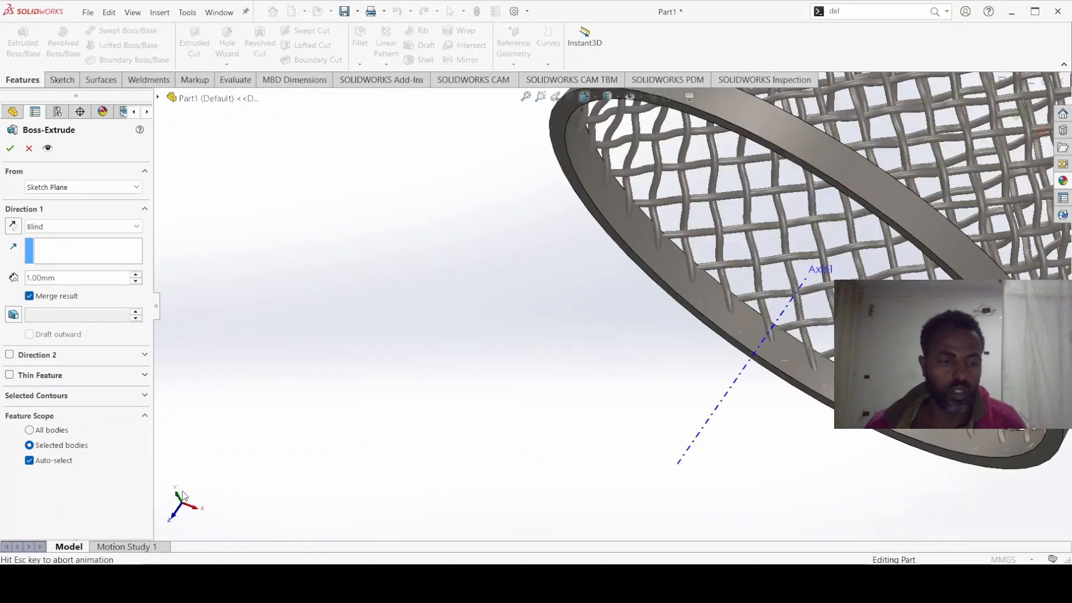
key(f)
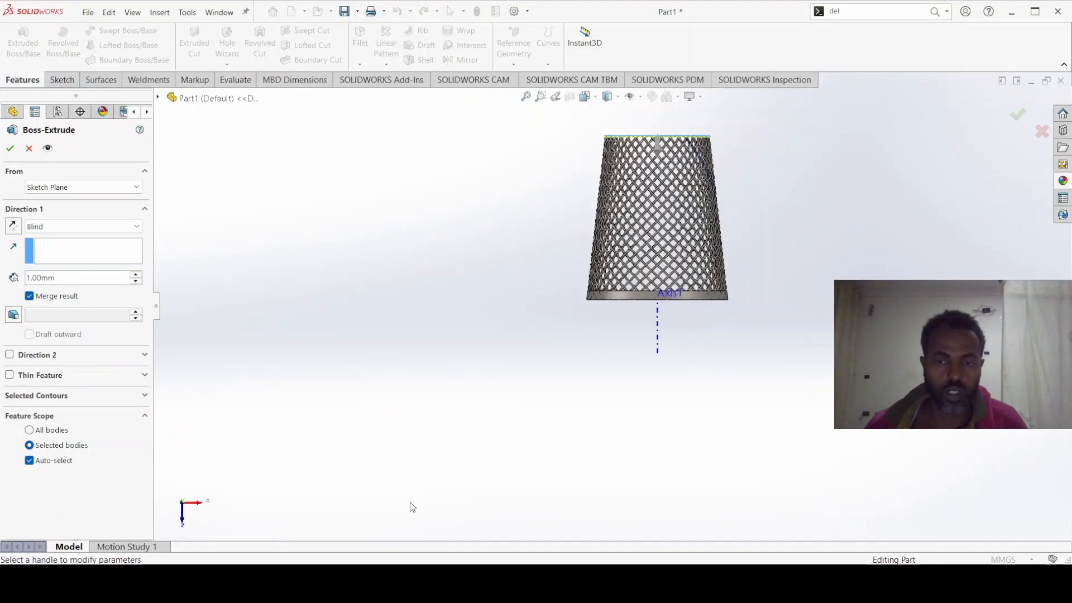
scroll(664, 192, down, 2)
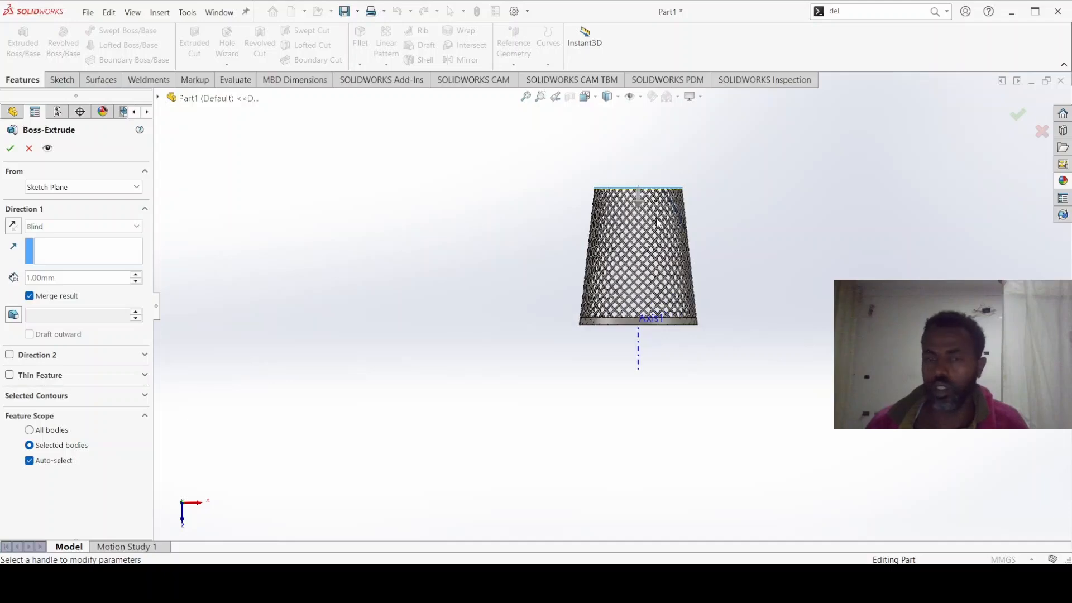
scroll(642, 184, down, 4)
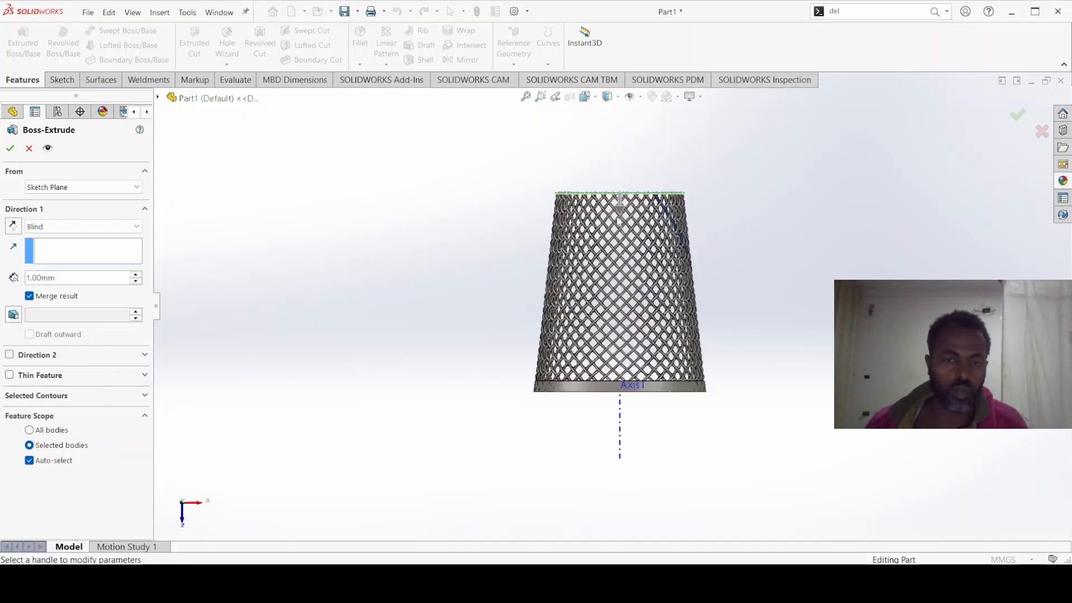
click(196, 506)
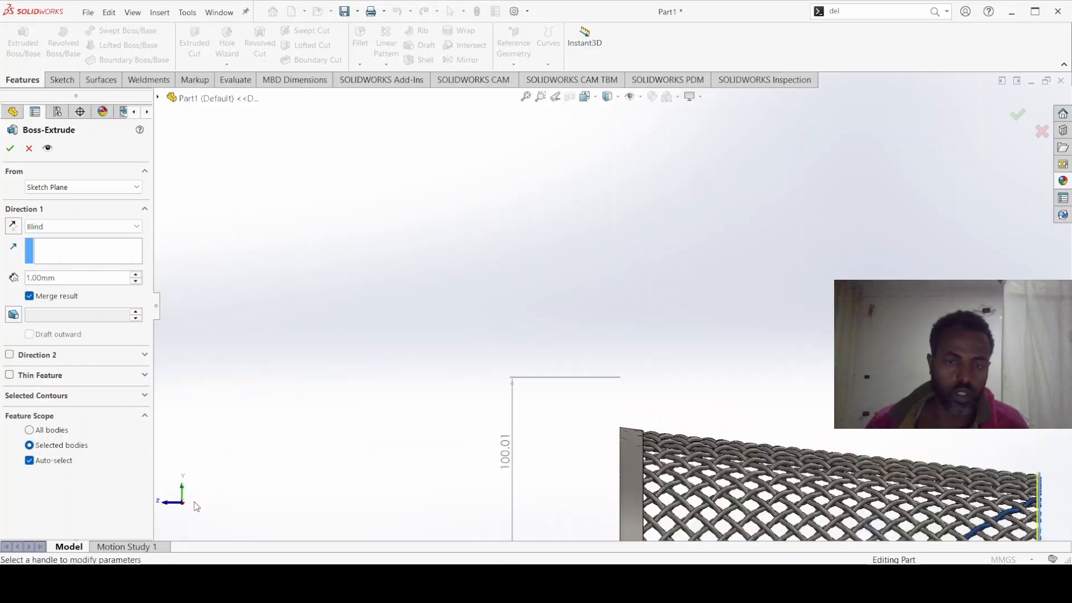
click(176, 504)
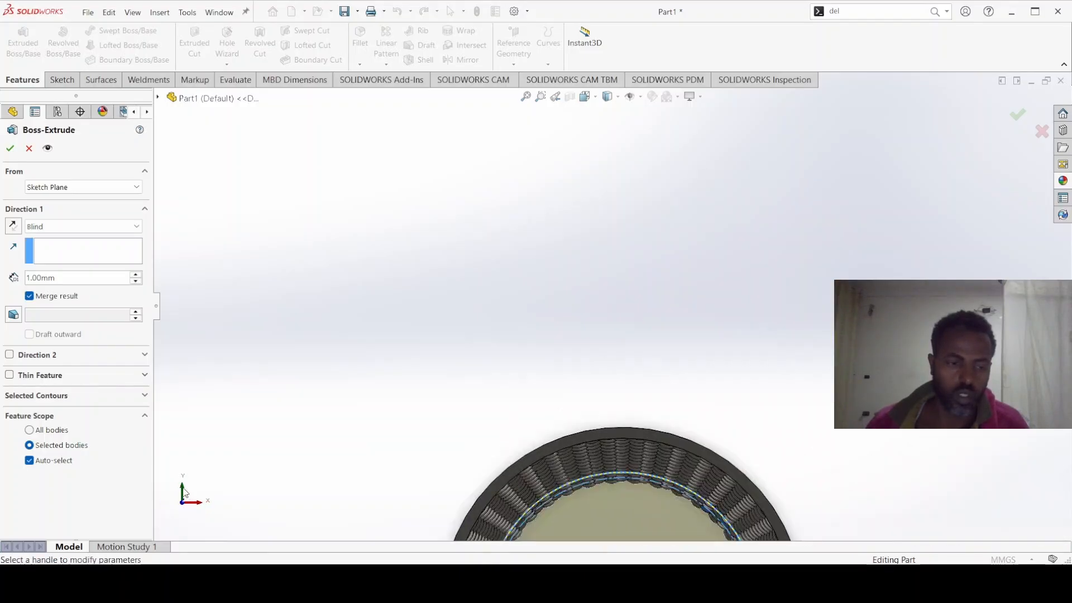
click(184, 492)
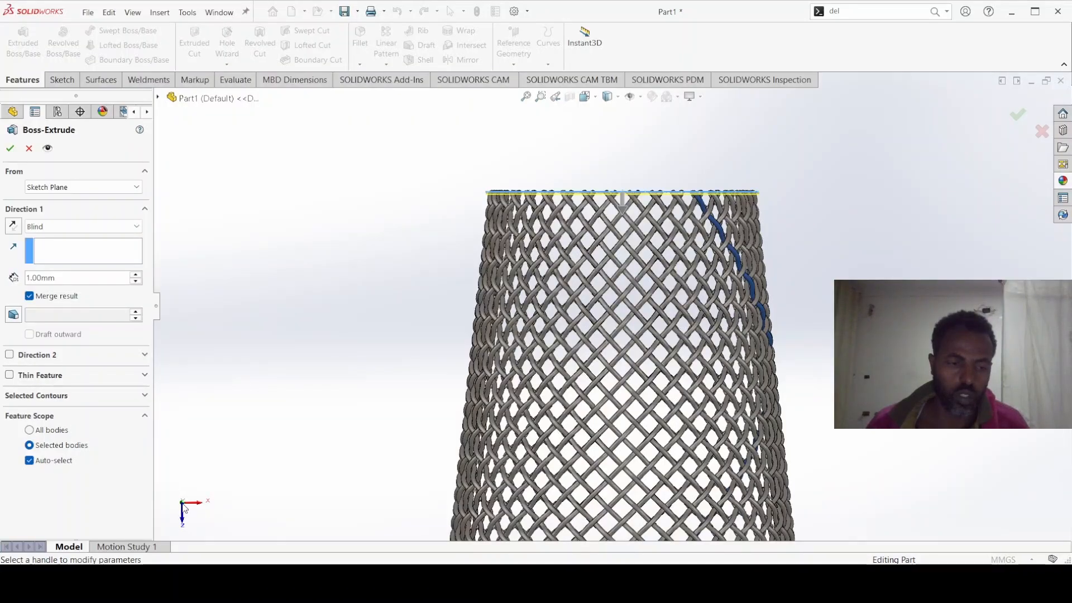
click(185, 507)
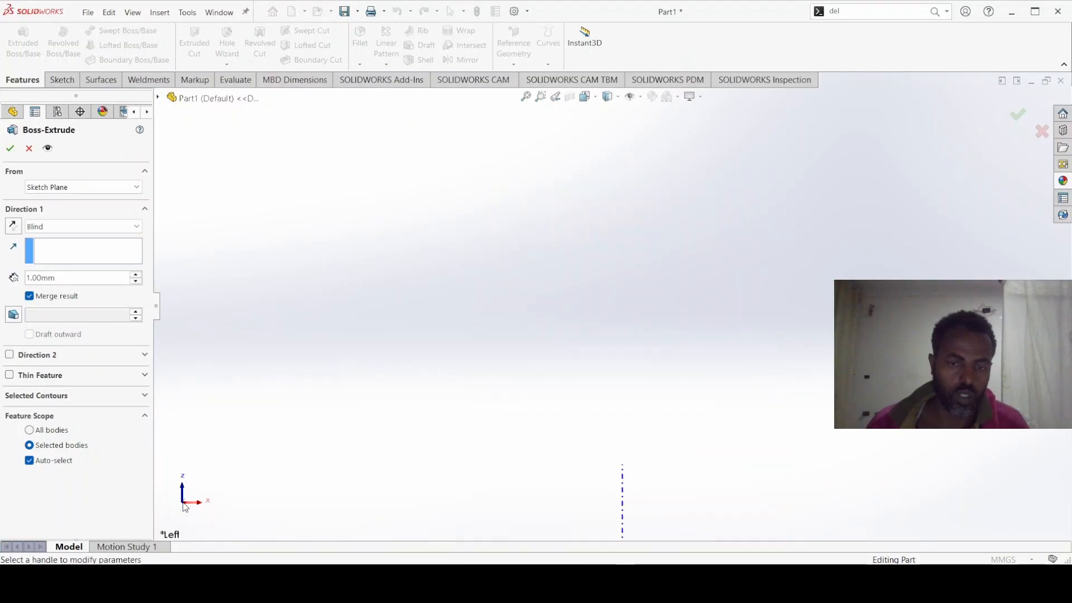
click(186, 507)
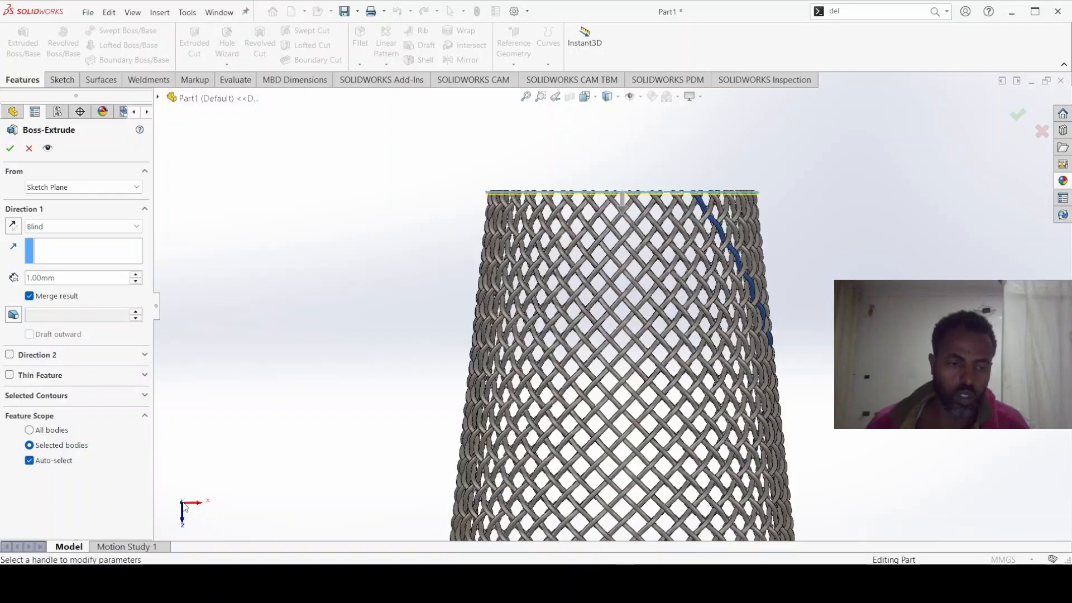
click(185, 507)
scroll(564, 379, up, 8)
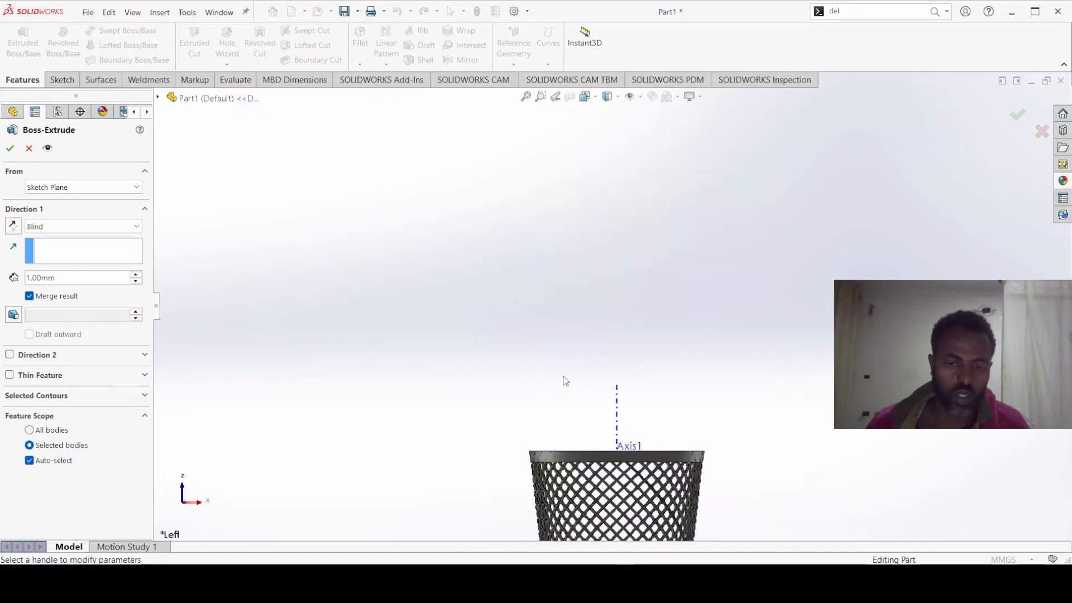
scroll(620, 474, down, 5)
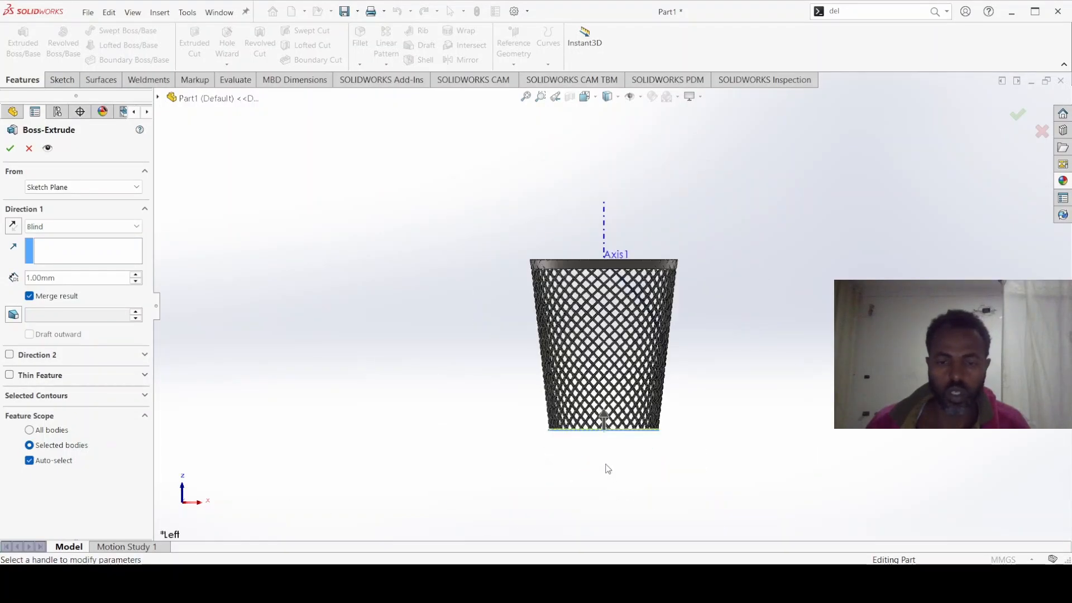
scroll(586, 420, down, 3)
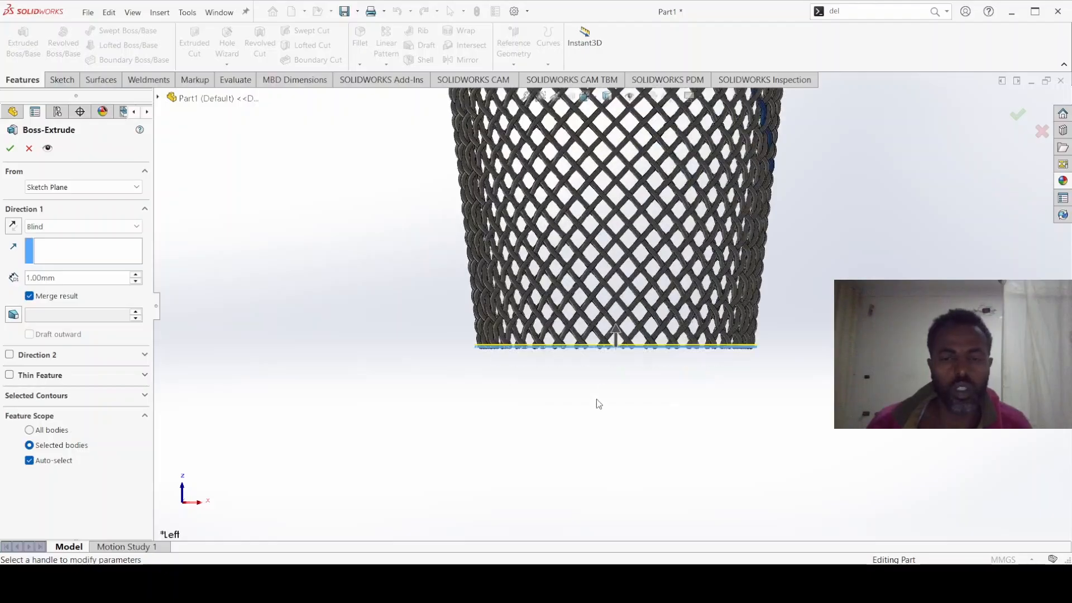
scroll(625, 337, down, 2)
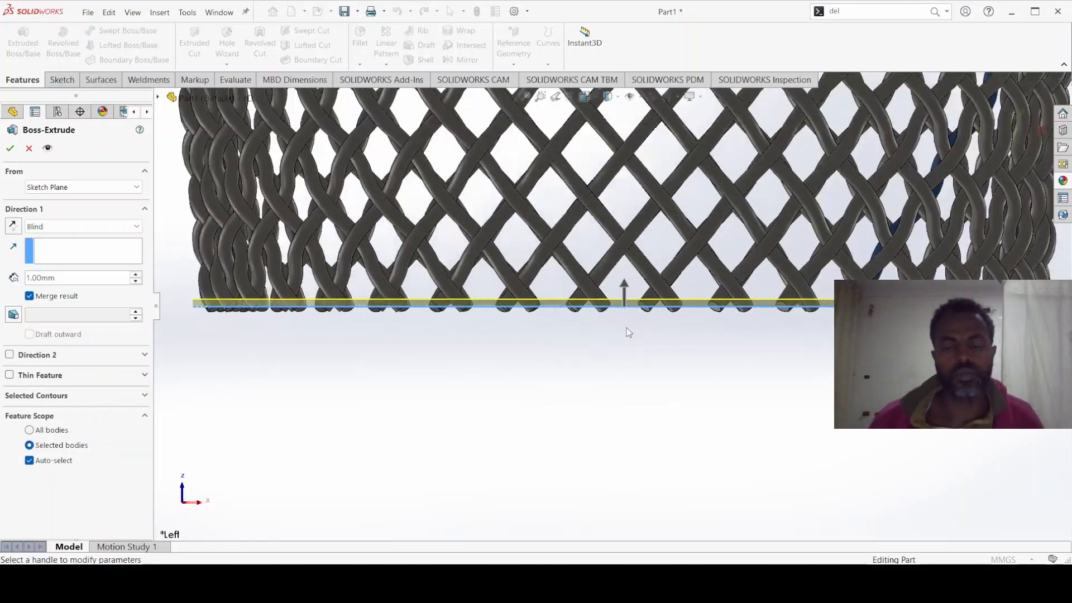
scroll(569, 337, up, 1)
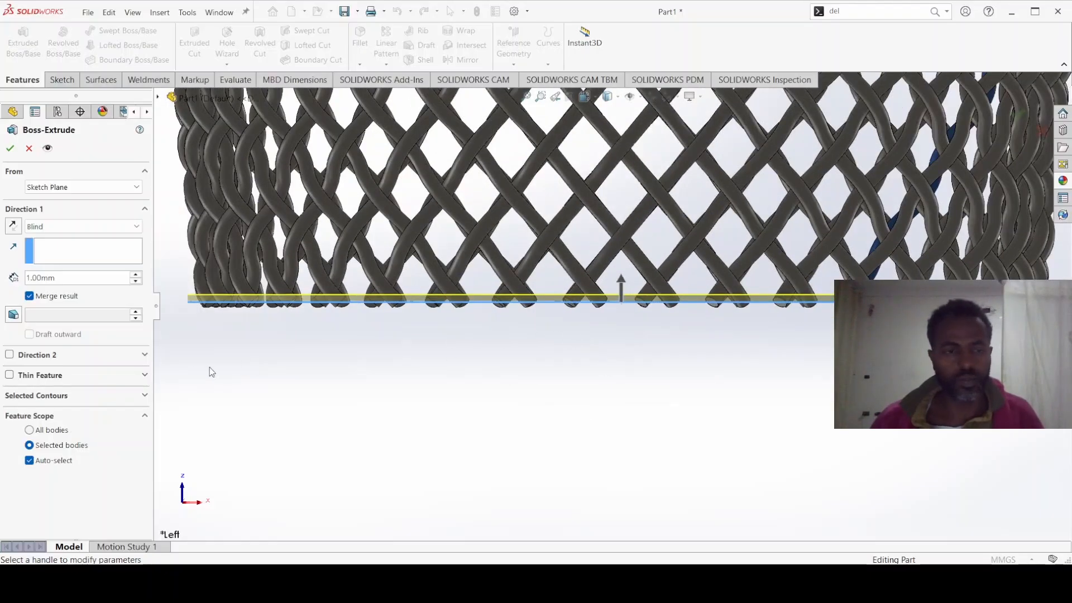
click(29, 296)
click(13, 314)
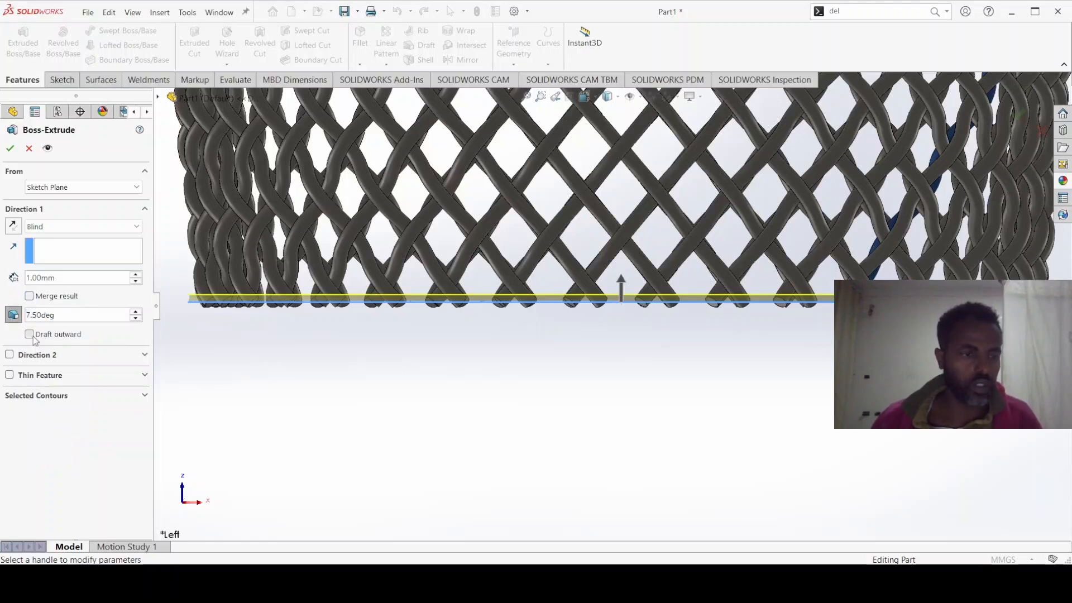
click(29, 334)
Add a 14 mm second direction to the base extrusion with a 7.5° inward draft, and complete the feature
click(9, 355)
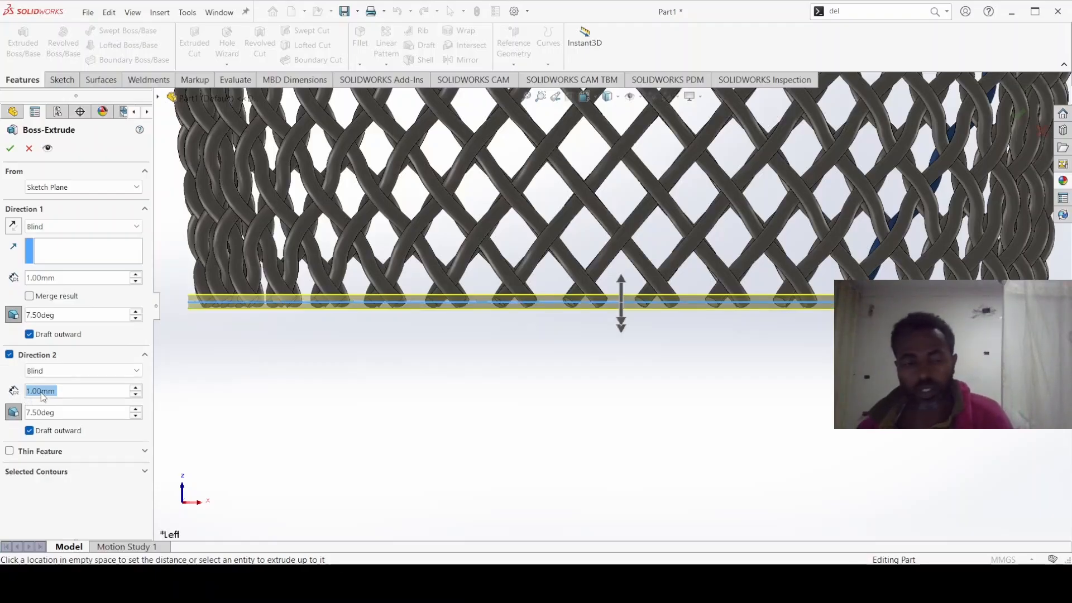
text(14)
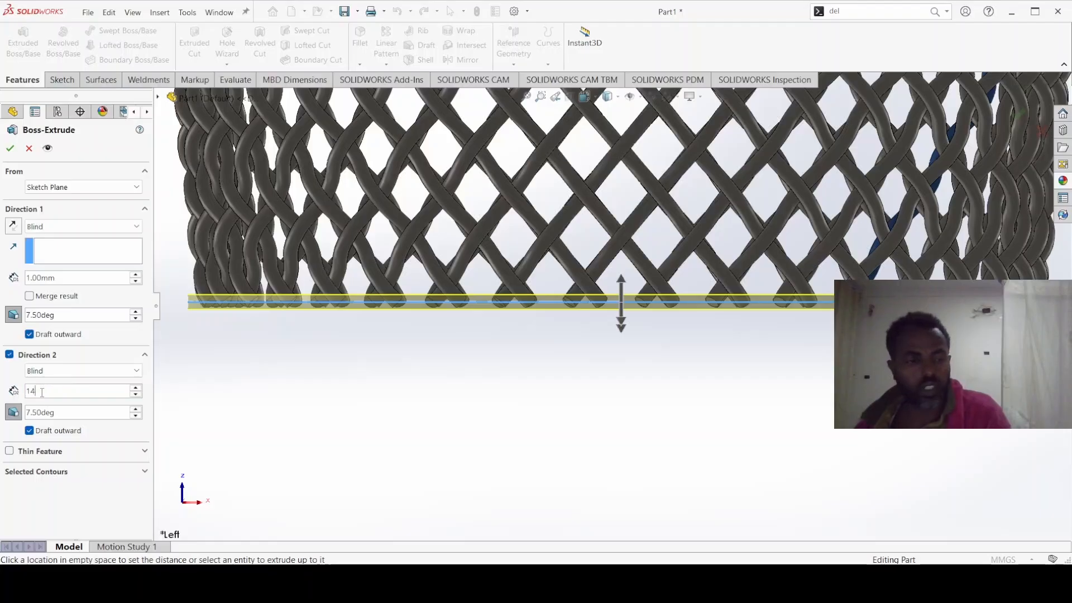
key(Return)
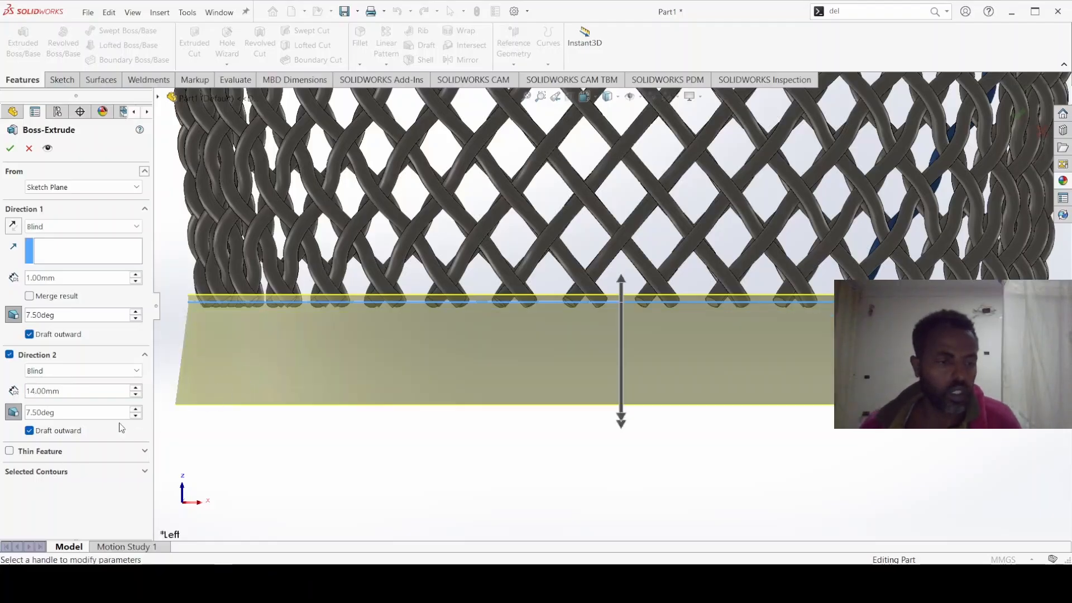
click(30, 431)
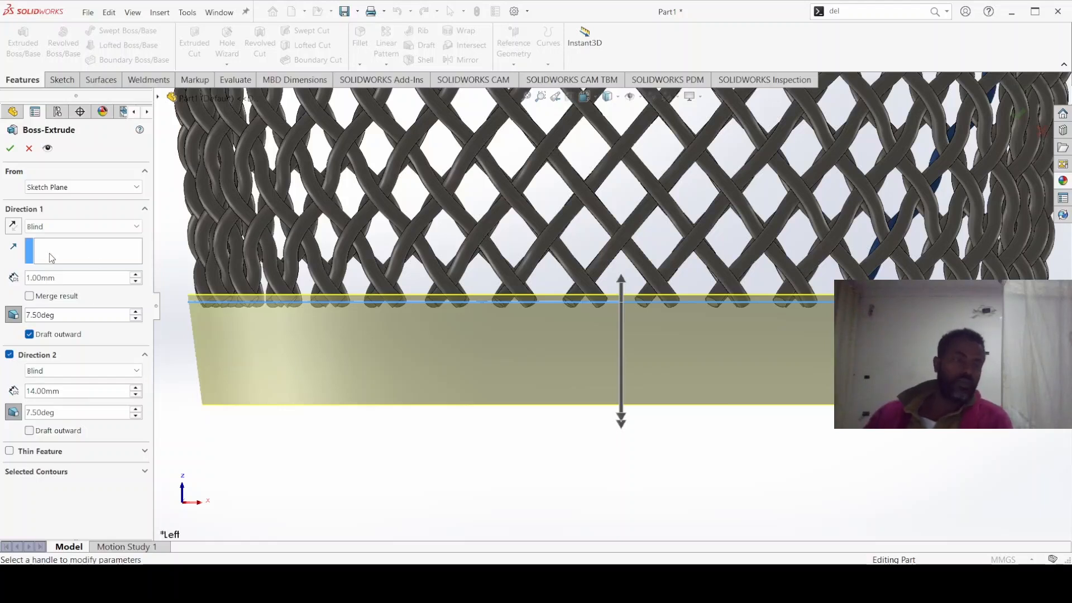
click(9, 148)
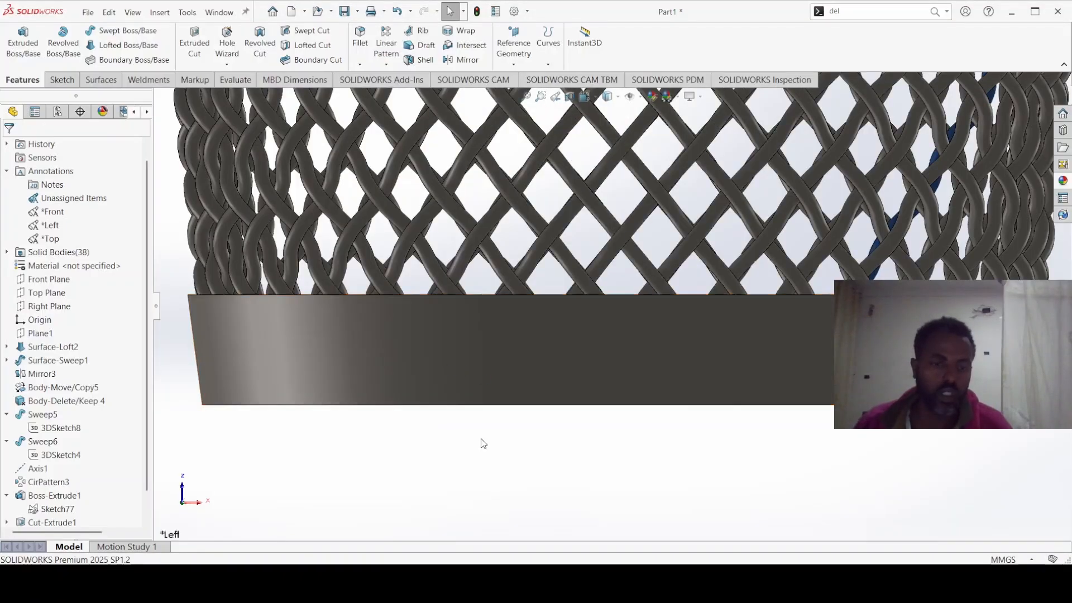
Start a sketch on the bottom face of the base and offset the face's circular edge inward by 3 mm
middle_drag(481, 441, 530, 307)
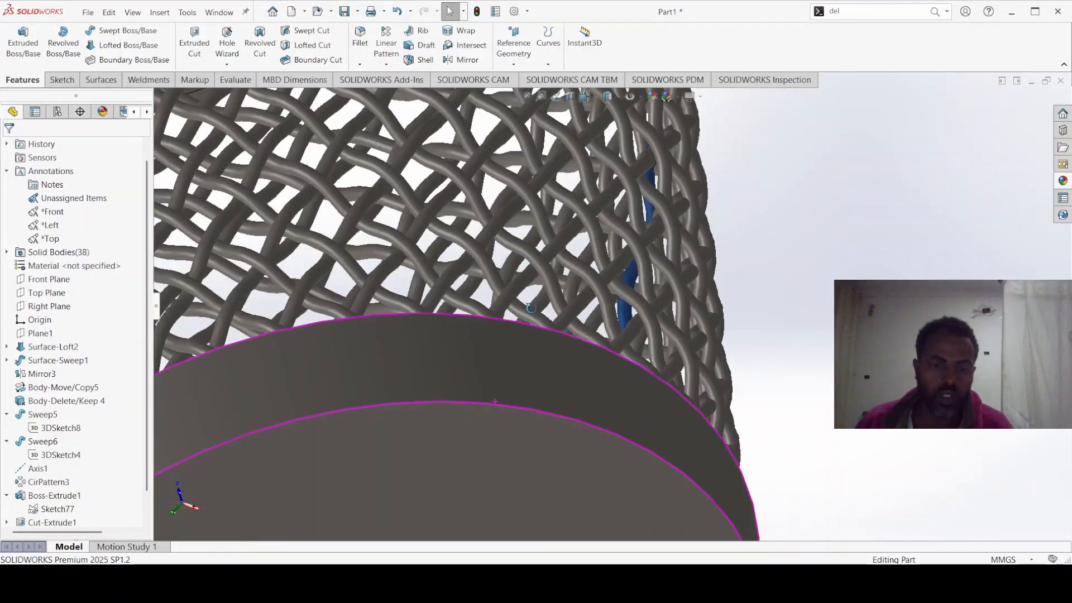
click(470, 448)
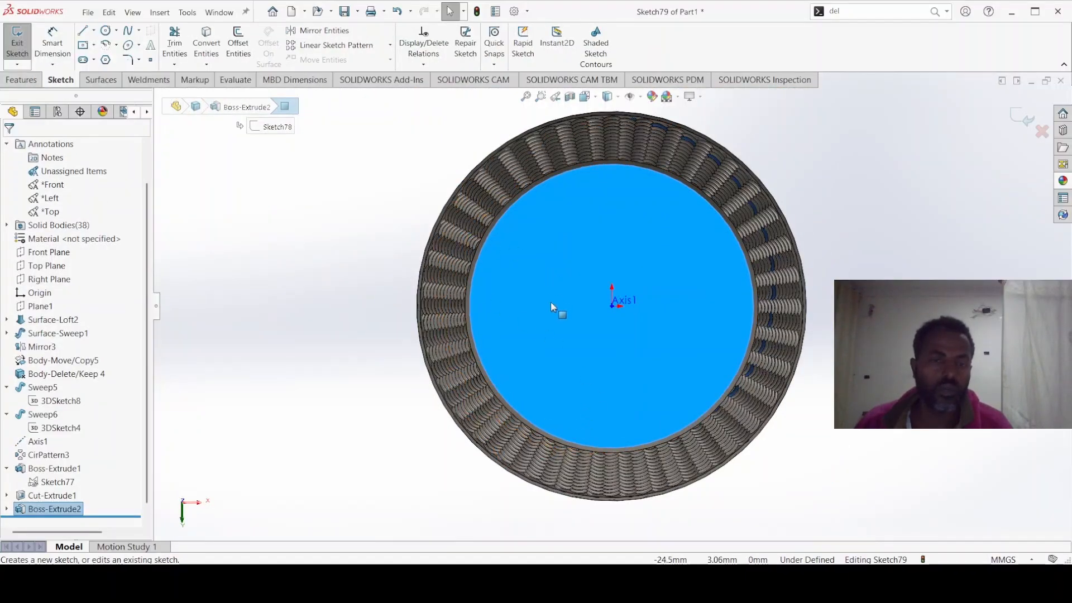
middle_drag(569, 308, 561, 331)
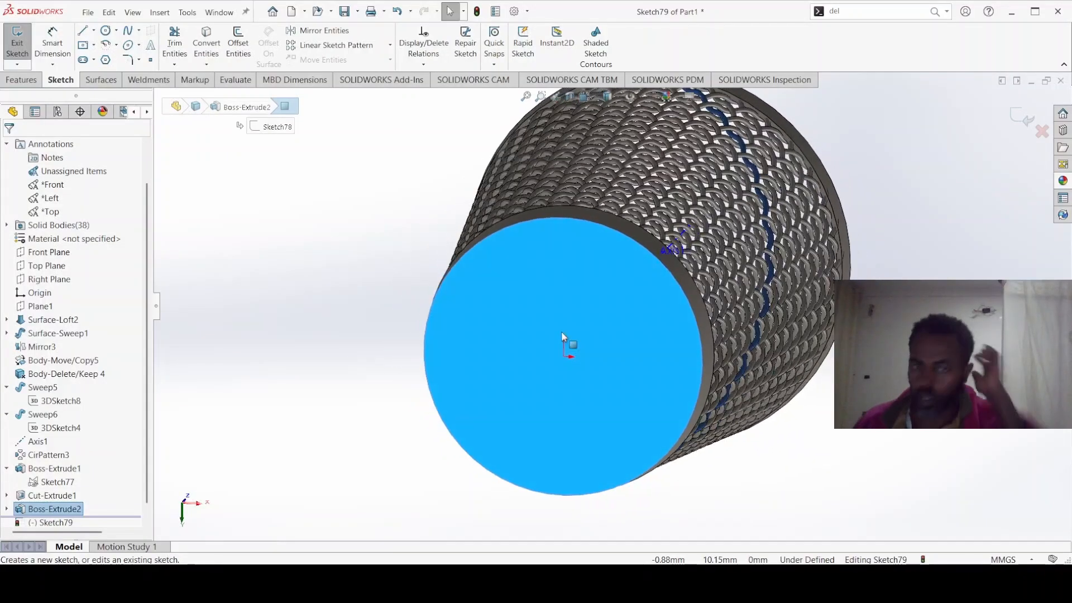
click(238, 43)
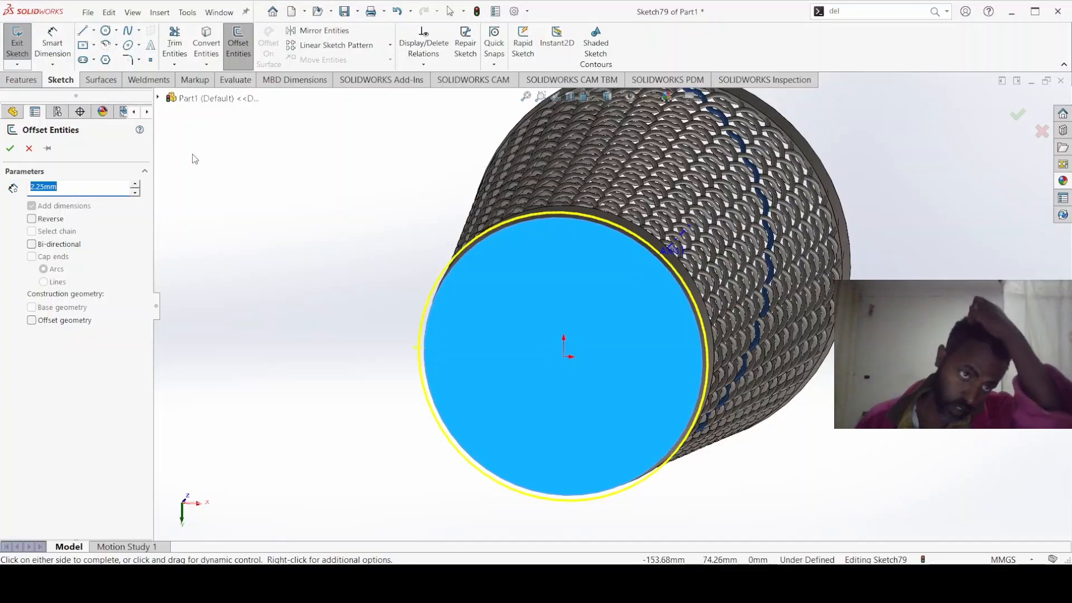
click(32, 218)
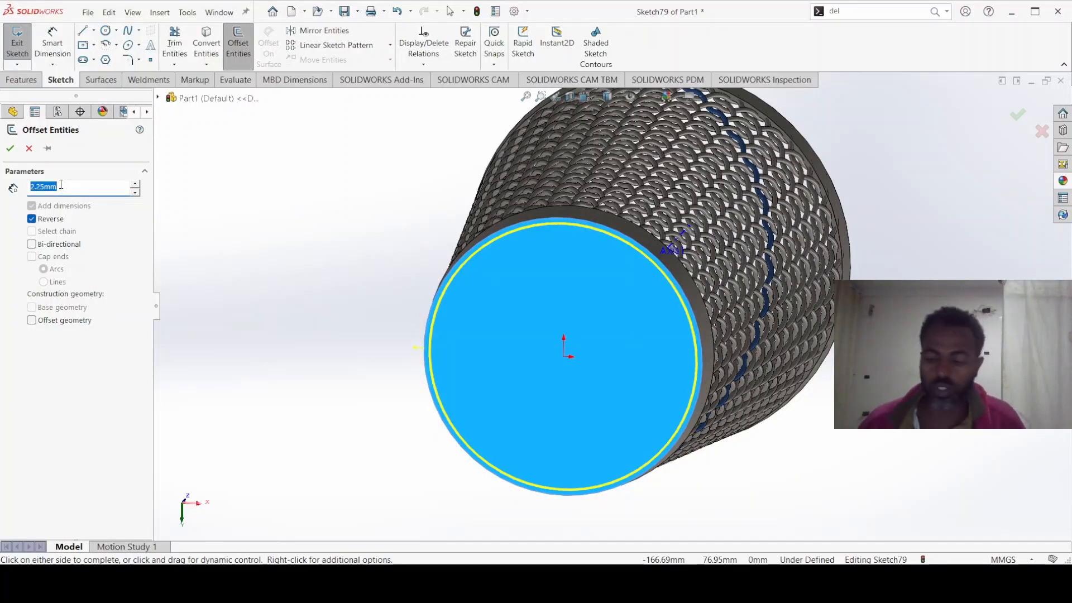
text(3)
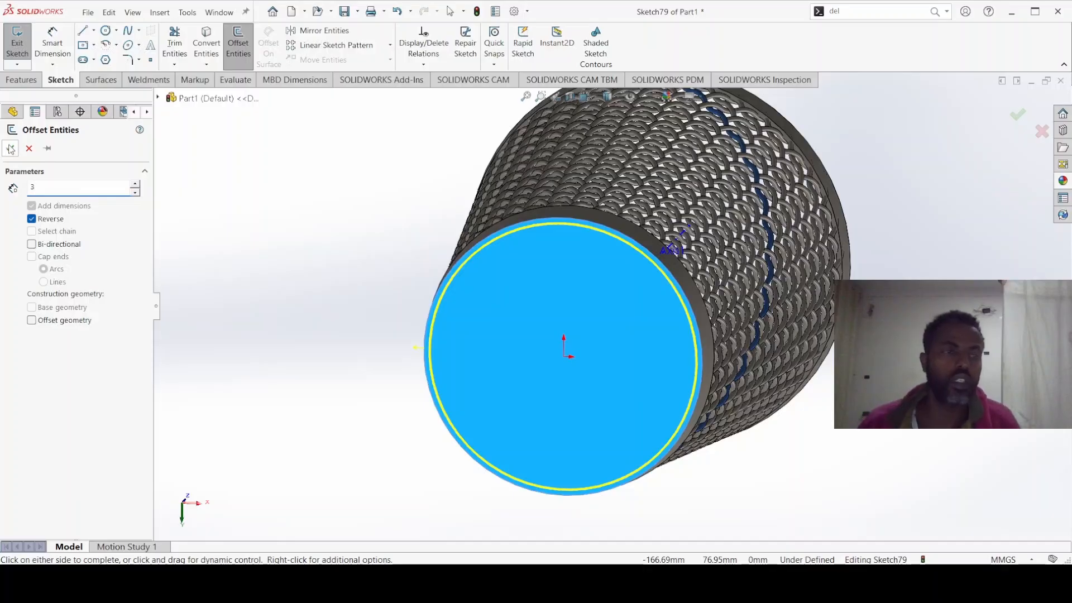
key(Return)
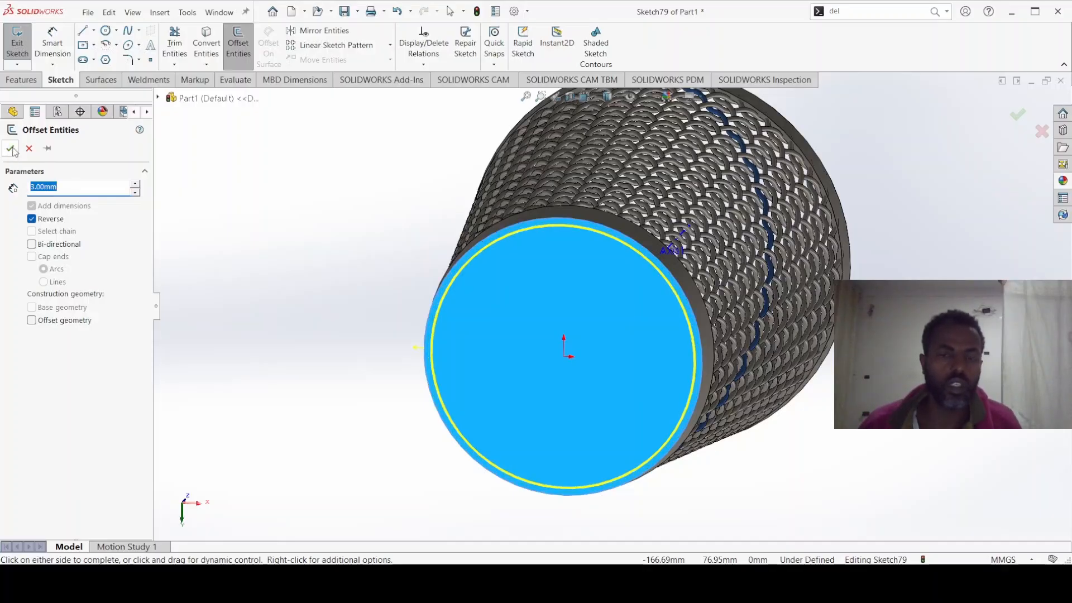
click(10, 148)
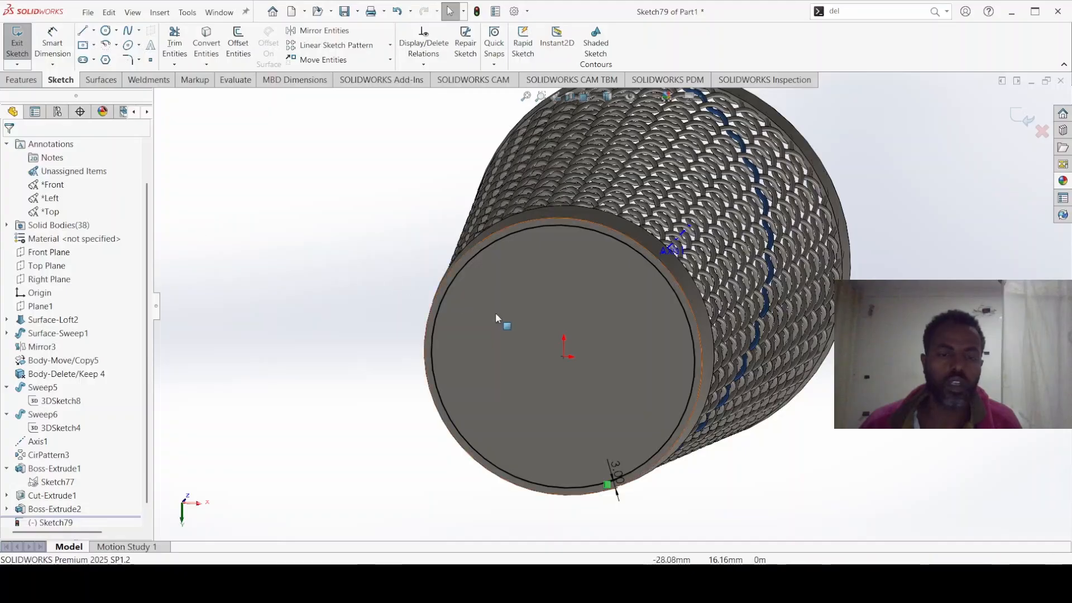
Cut the offset circle into the base, stopping 3 mm from the base's upper face, with a 7.5° inward draft
click(495, 310)
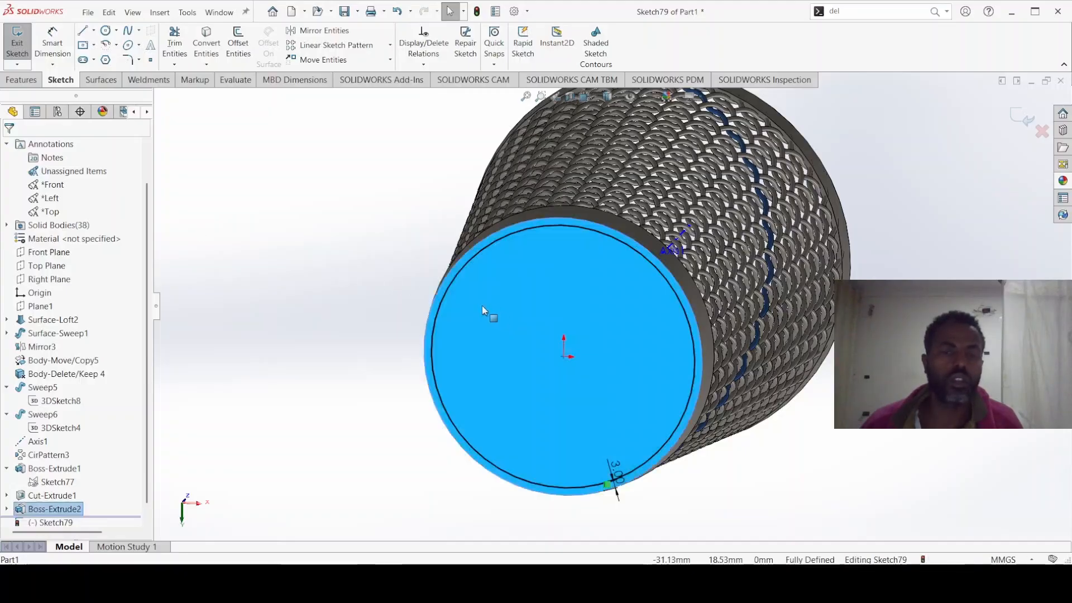
click(21, 80)
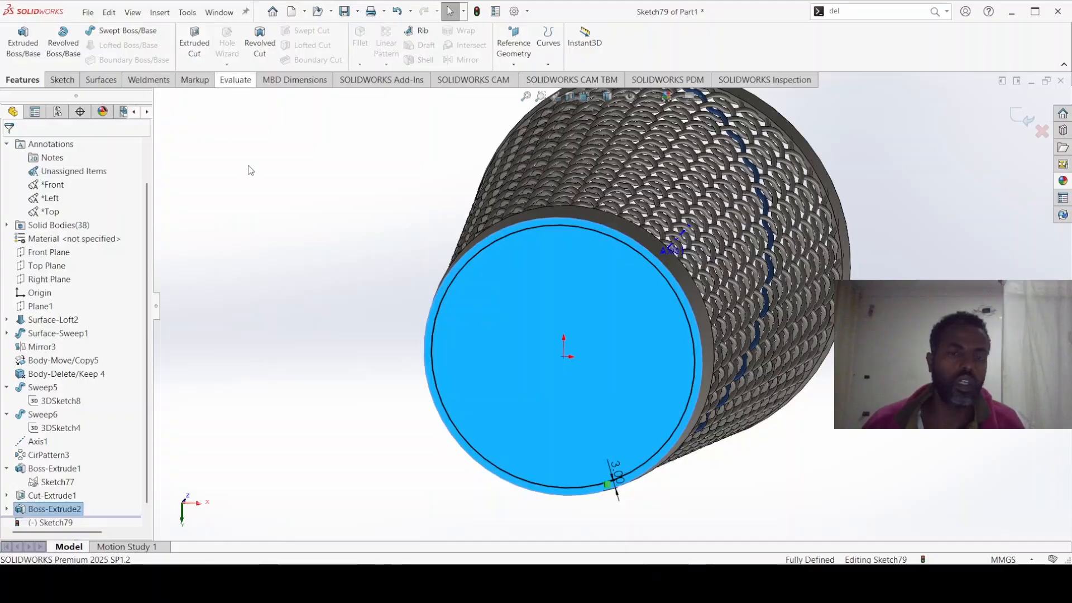
click(263, 208)
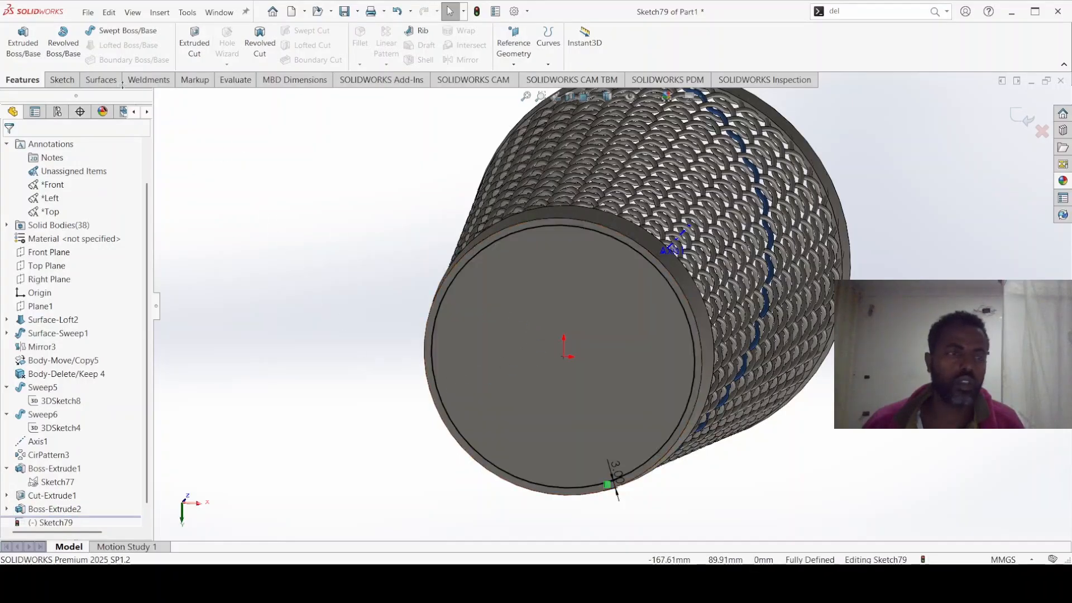
click(193, 49)
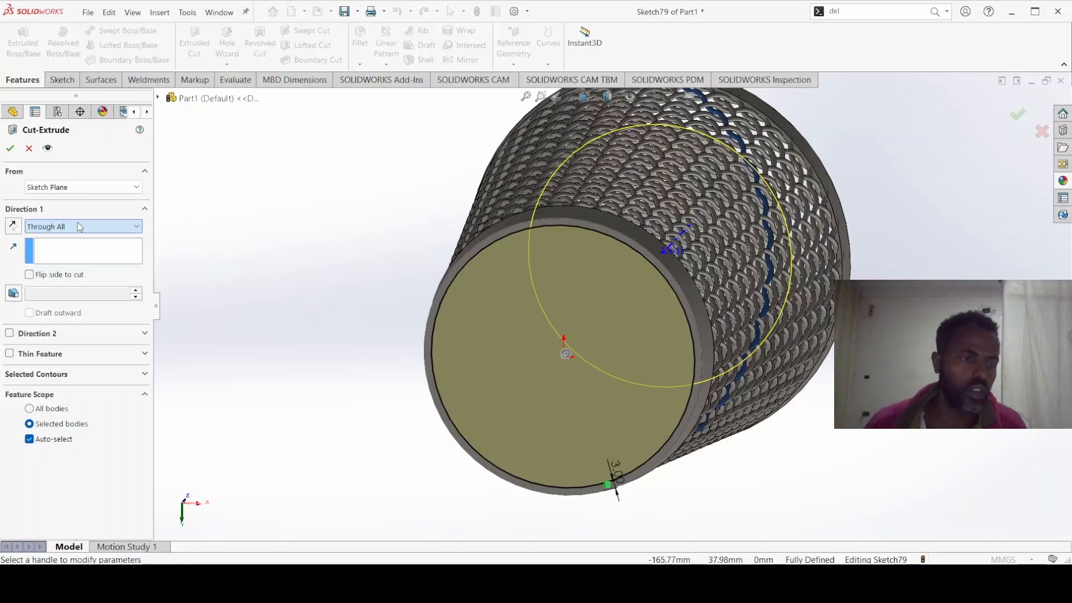
scroll(80, 226, down, 5)
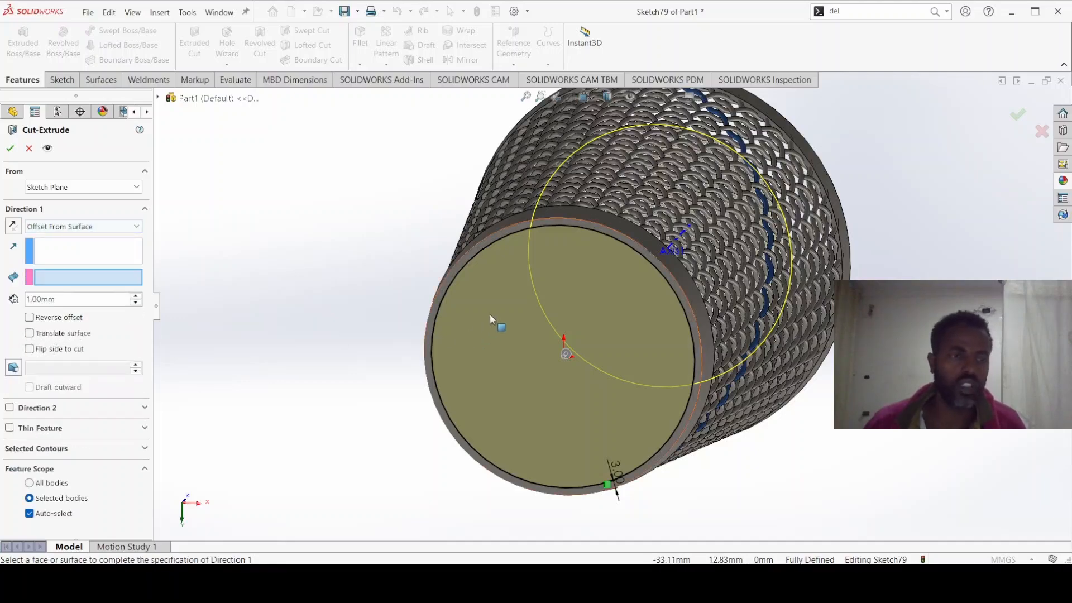
middle_drag(518, 279, 566, 505)
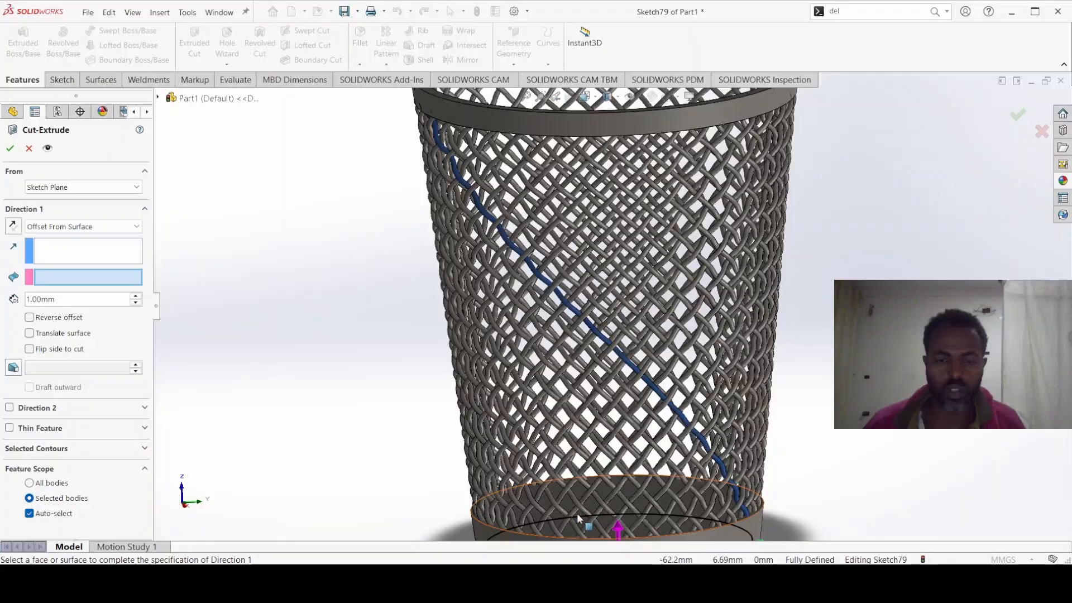
click(589, 524)
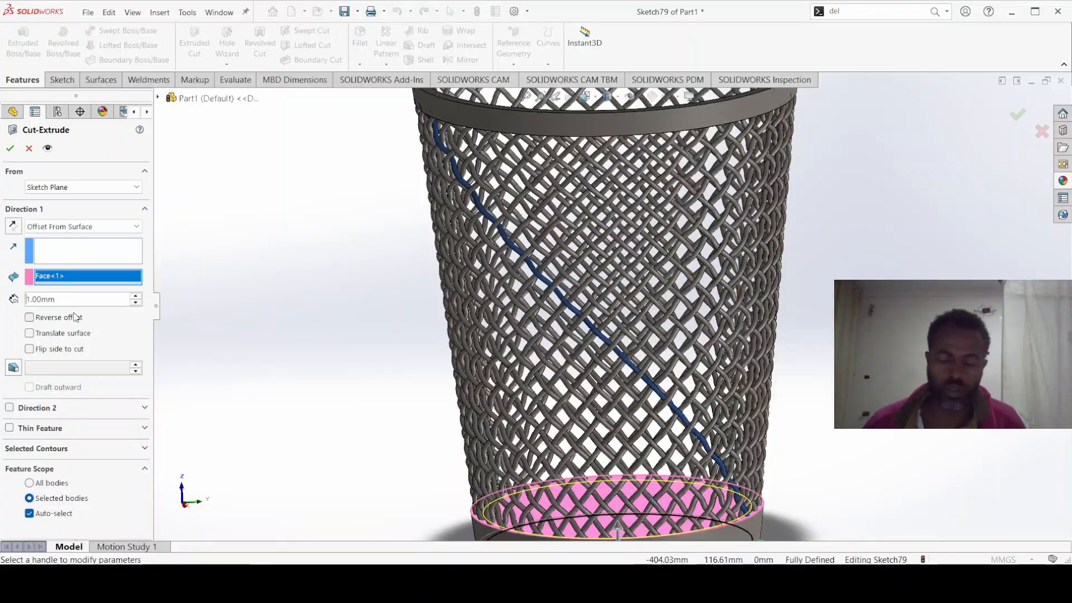
text(3)
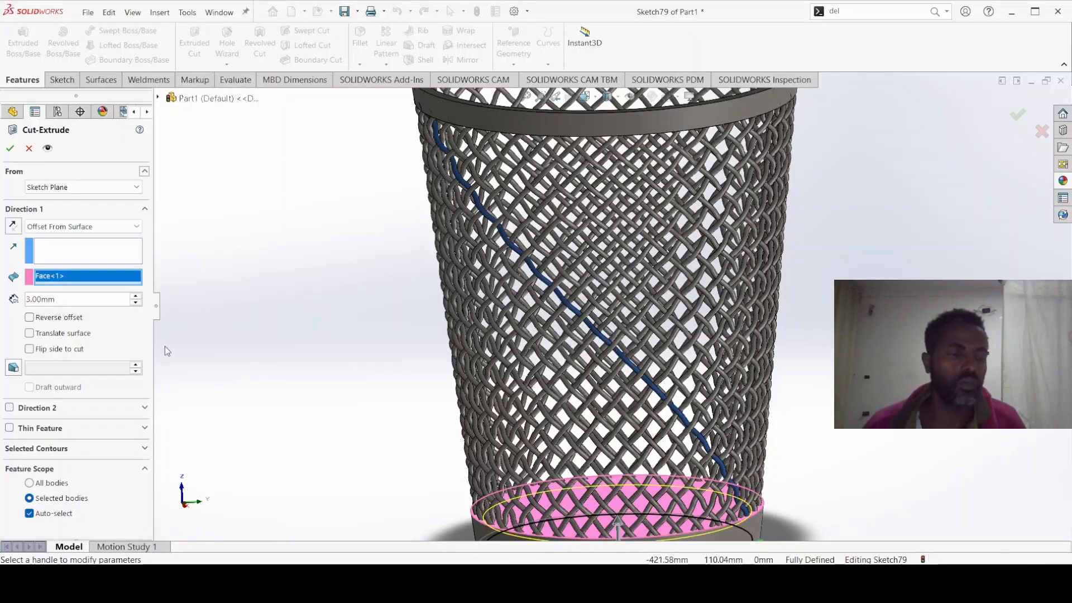
click(13, 368)
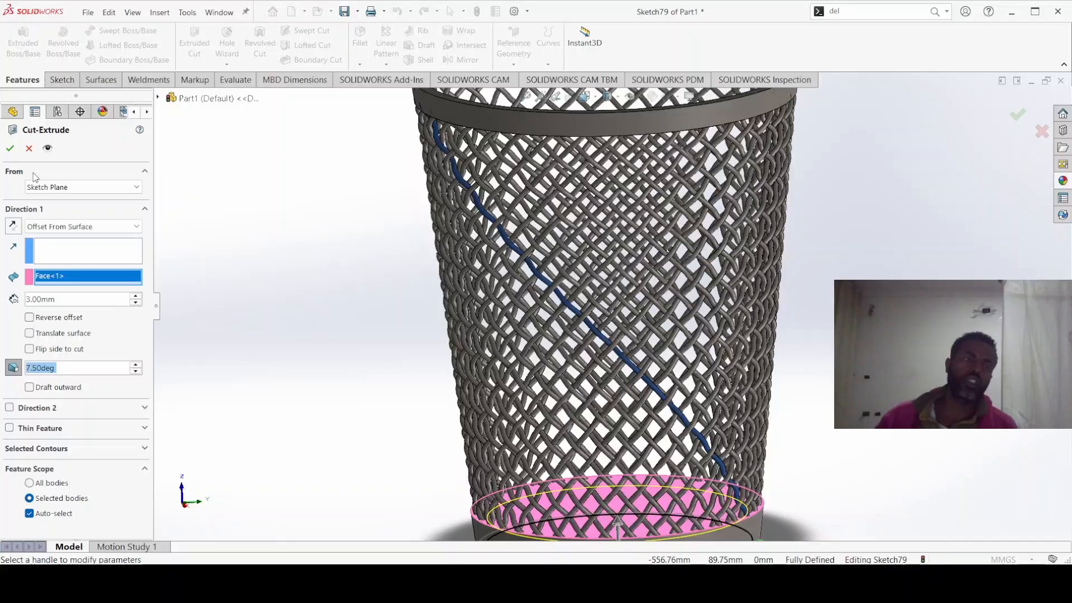
click(10, 148)
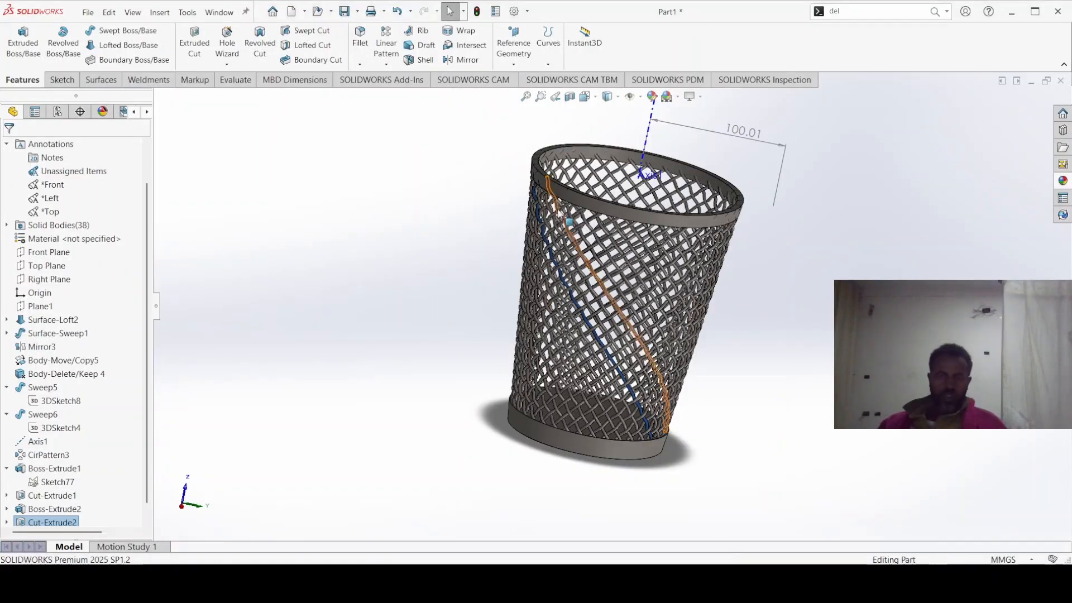
Fillet the inner and outer faces of the rim ring with a 1 mm radius
scroll(576, 186, down, 4)
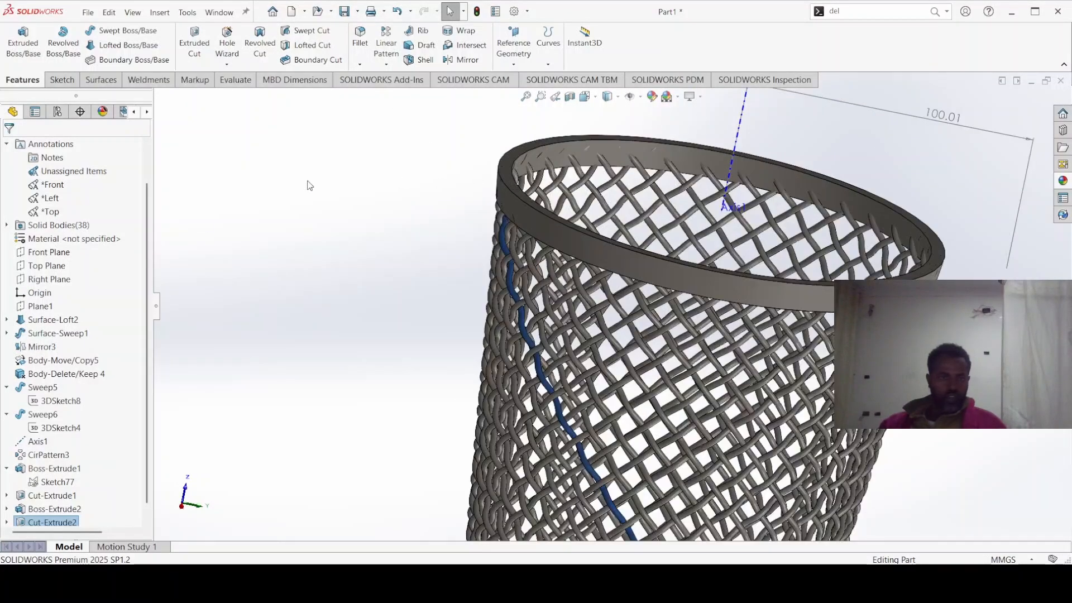
click(360, 39)
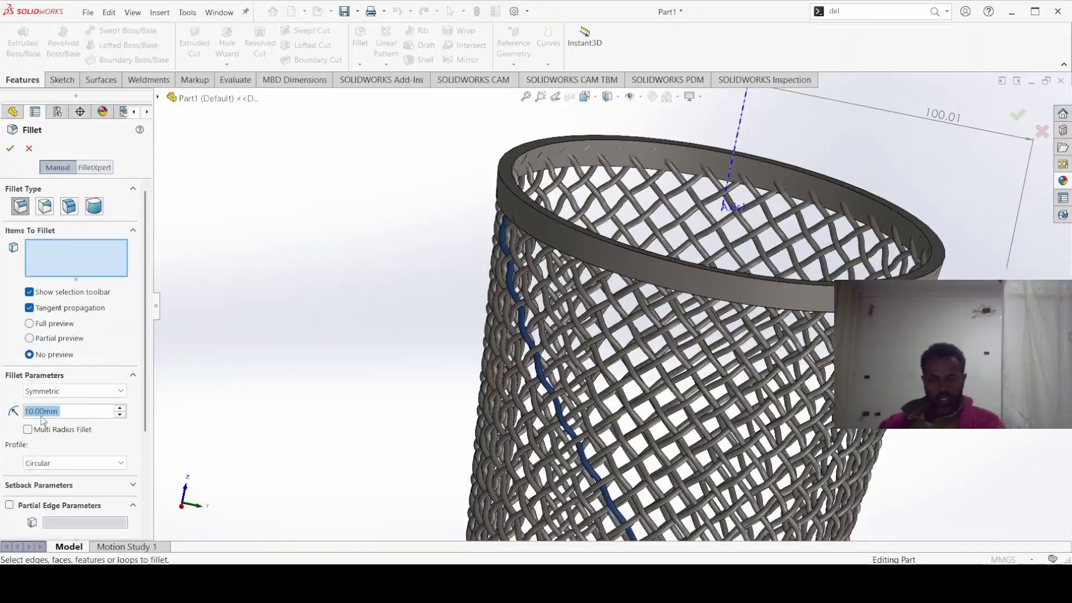
text(1)
key(Return)
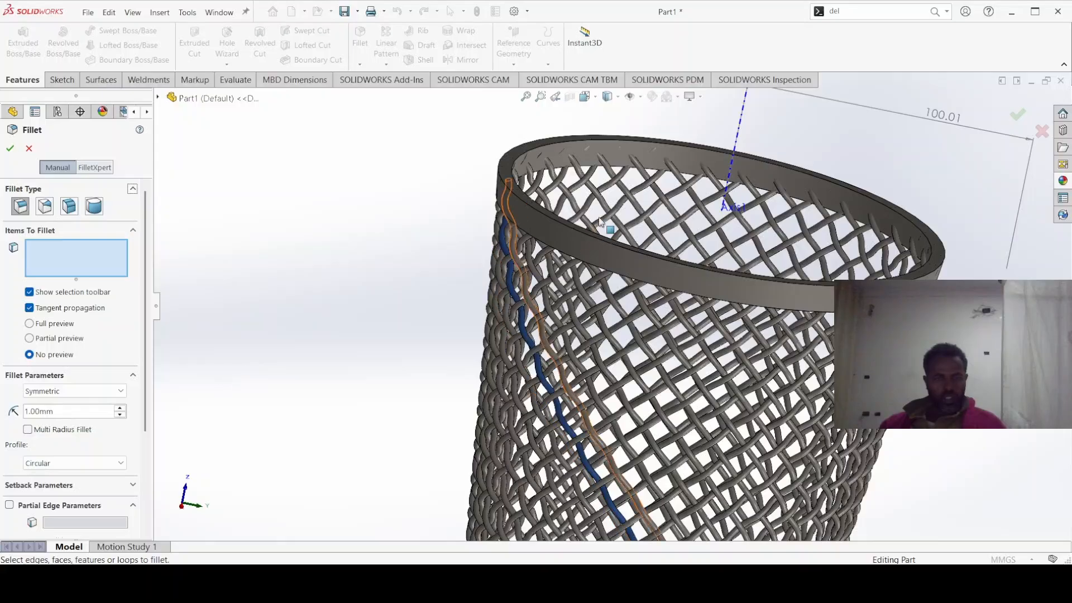
click(608, 145)
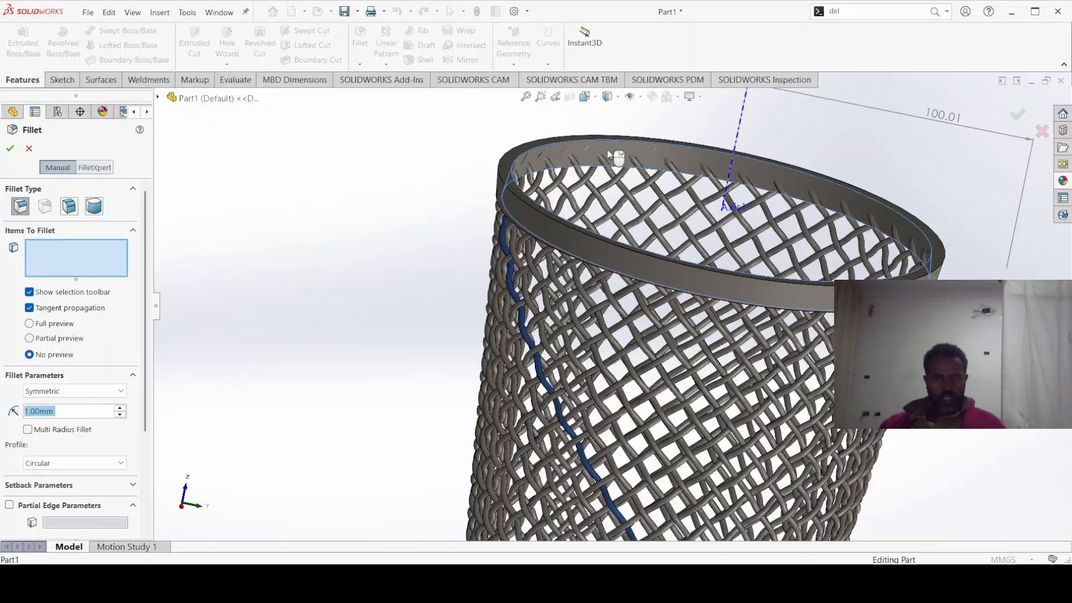
click(530, 219)
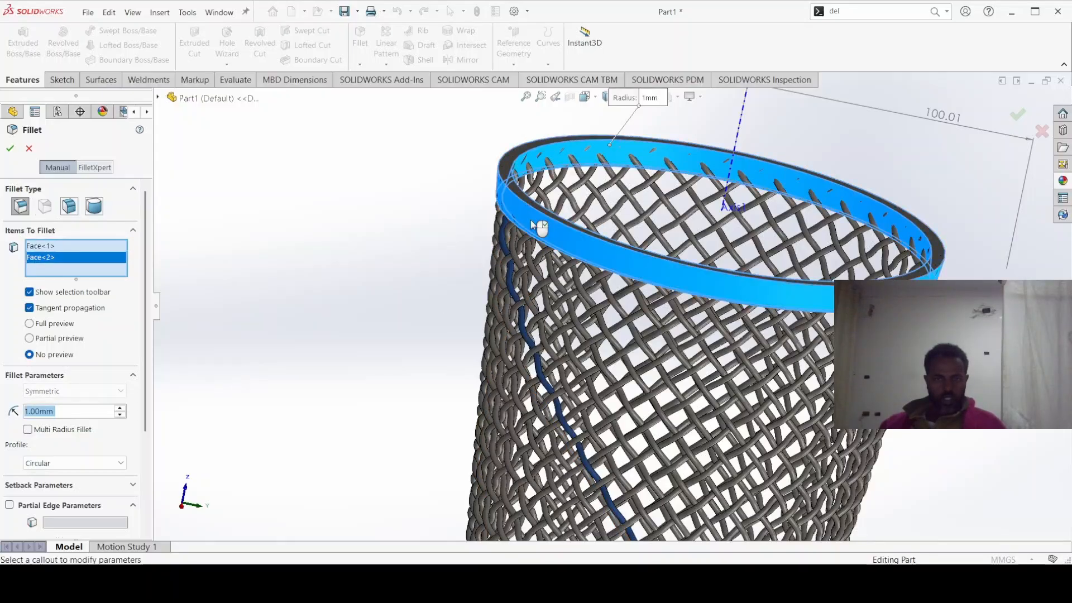
click(10, 148)
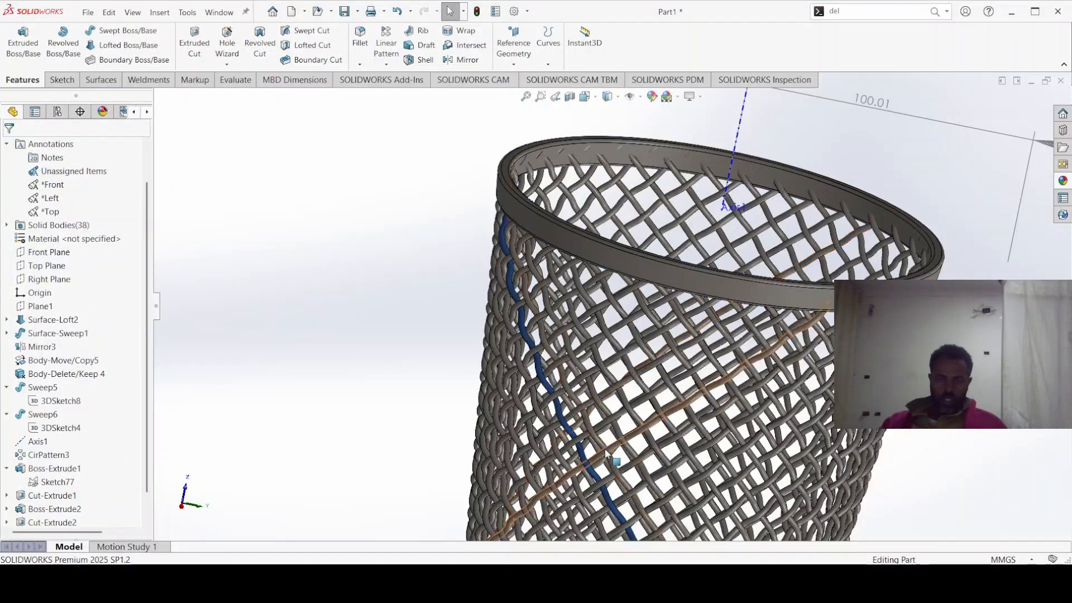
Fillet the edges of the narrow ring-shaped face on the underside of the base with a 1 mm radius
scroll(607, 435, up, 5)
middle_drag(598, 469, 605, 182)
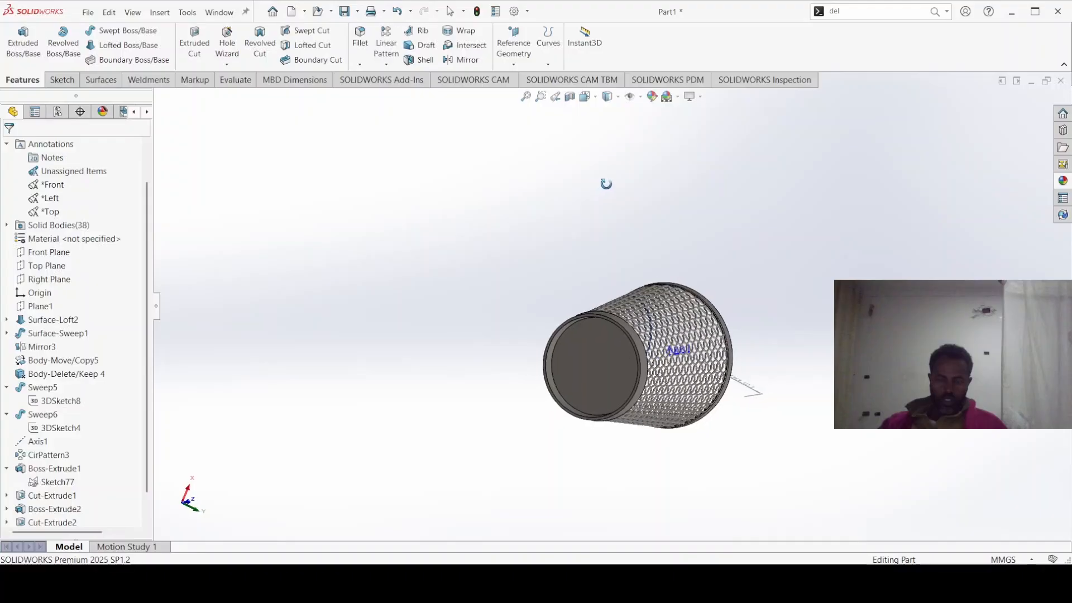
middle_drag(584, 376, 584, 353)
scroll(581, 343, down, 4)
scroll(572, 328, down, 2)
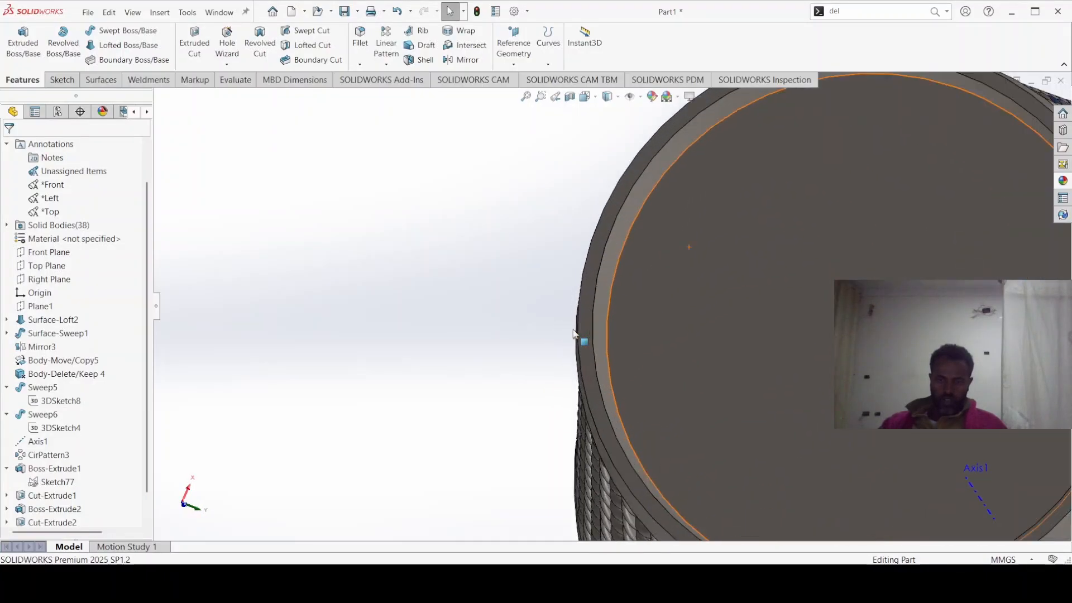
click(361, 44)
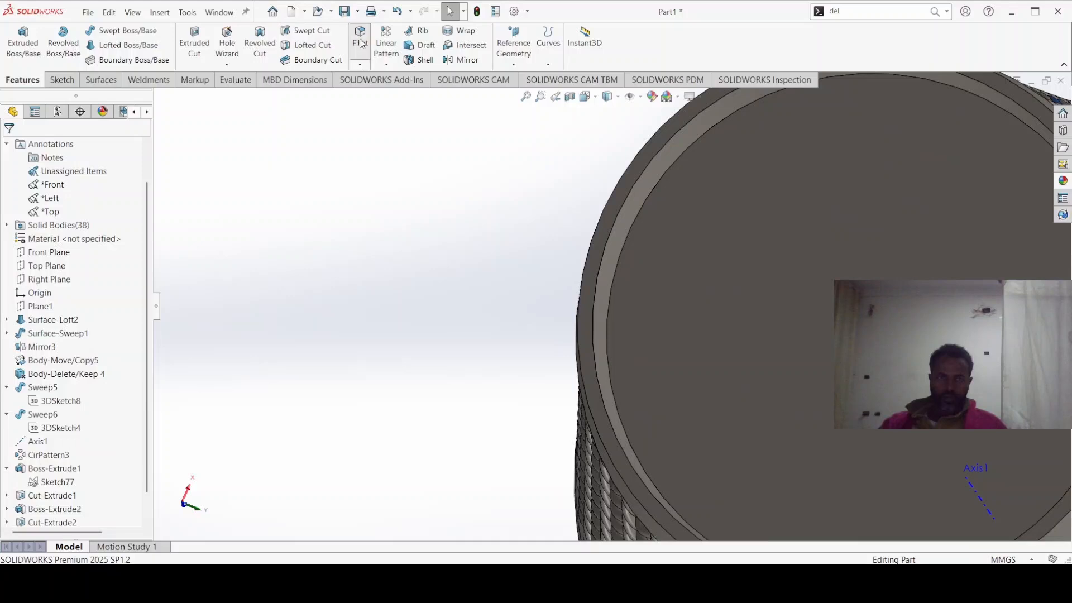
click(589, 318)
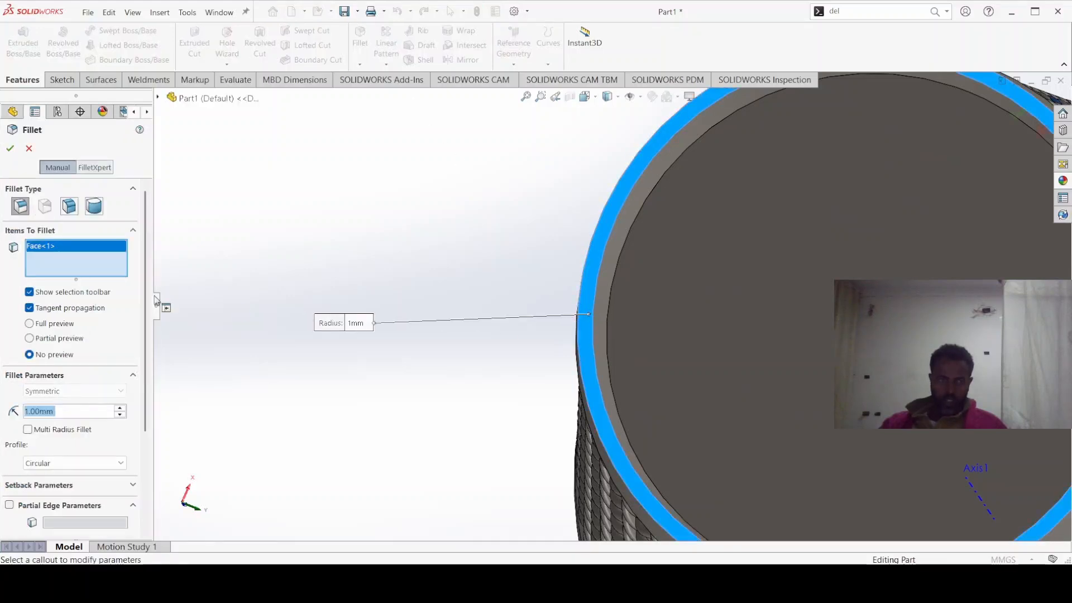
click(10, 148)
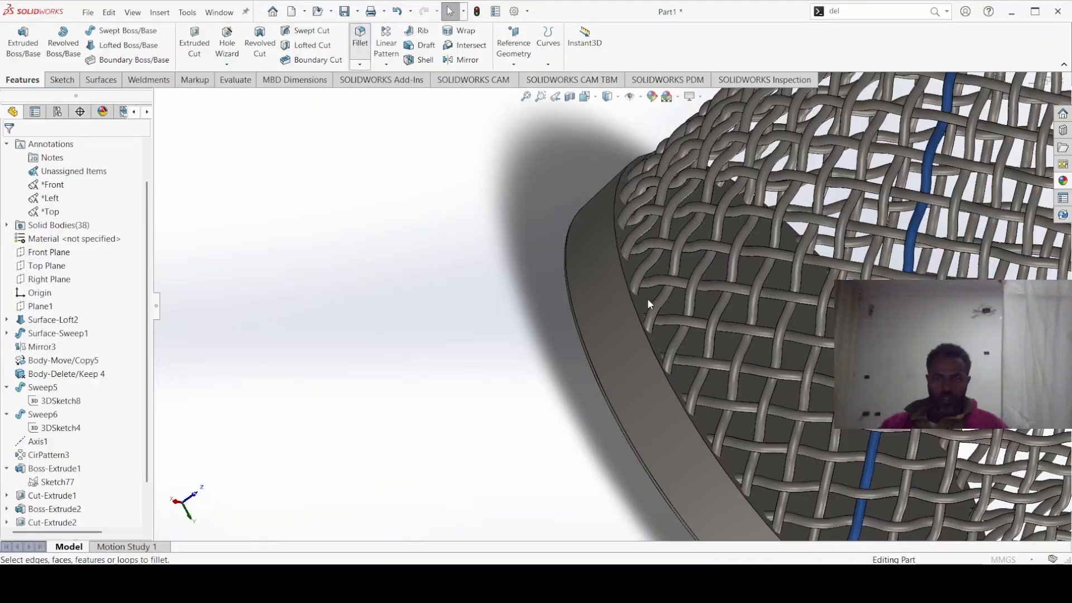
Fillet the base's upper face inside the basket with a 1 mm radius, clearing the wrongly picked strand edge first
click(629, 264)
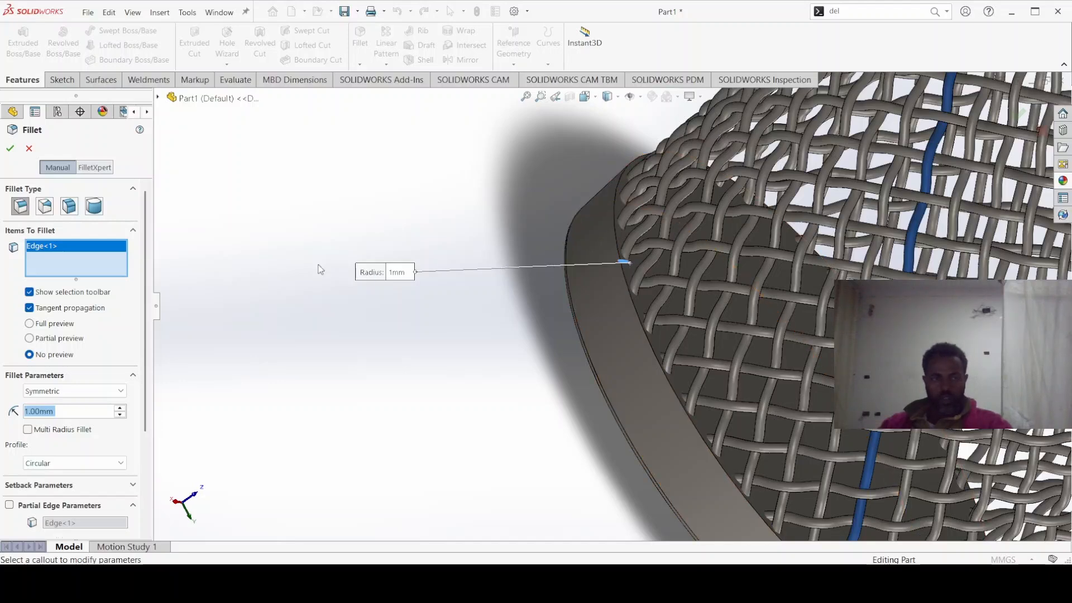
right_click(56, 243)
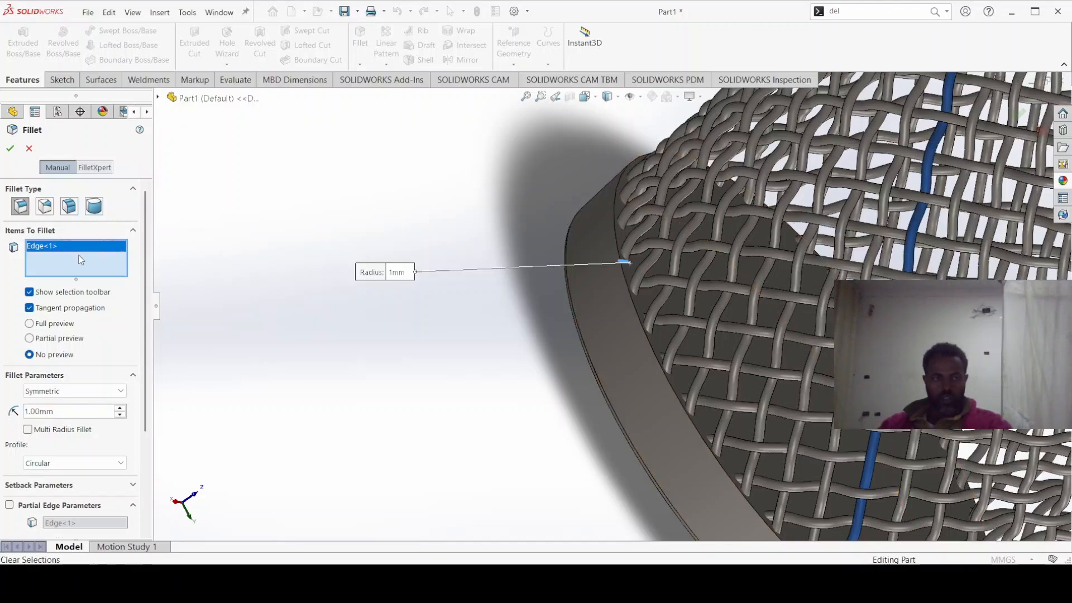
click(105, 251)
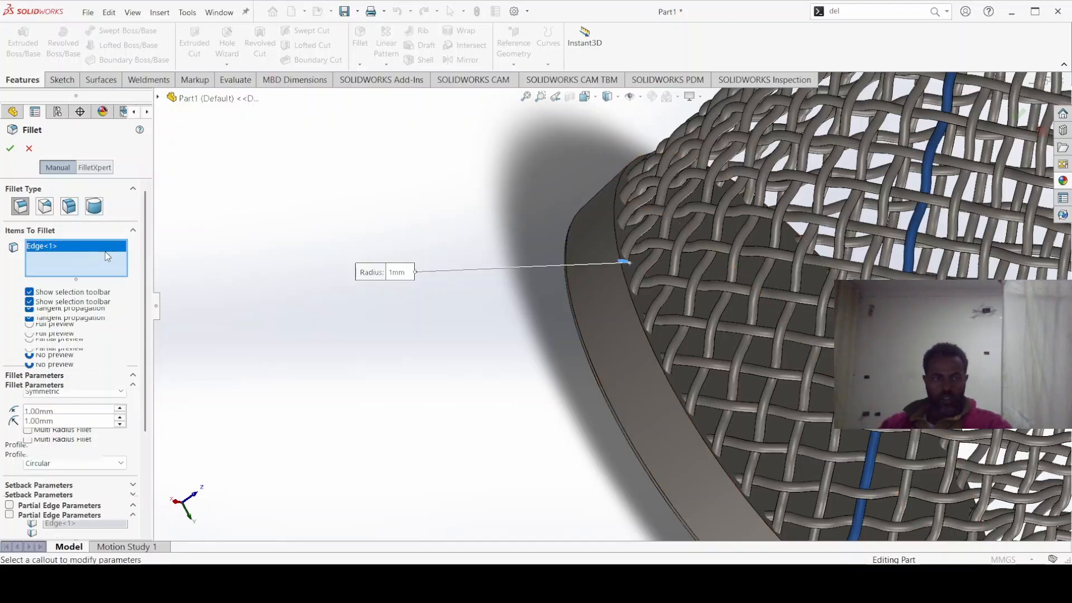
click(644, 303)
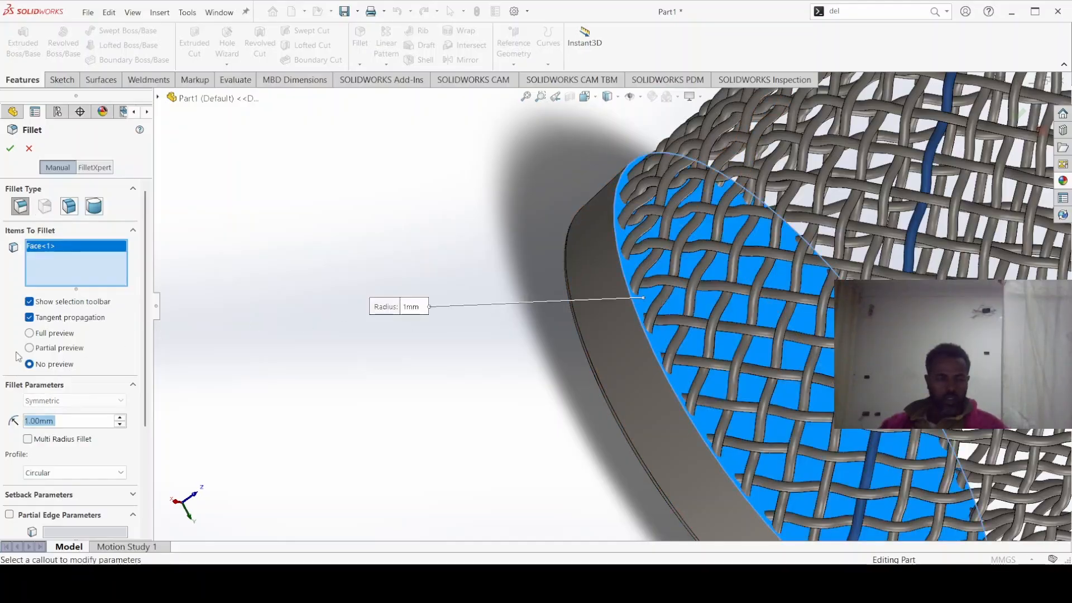
click(11, 149)
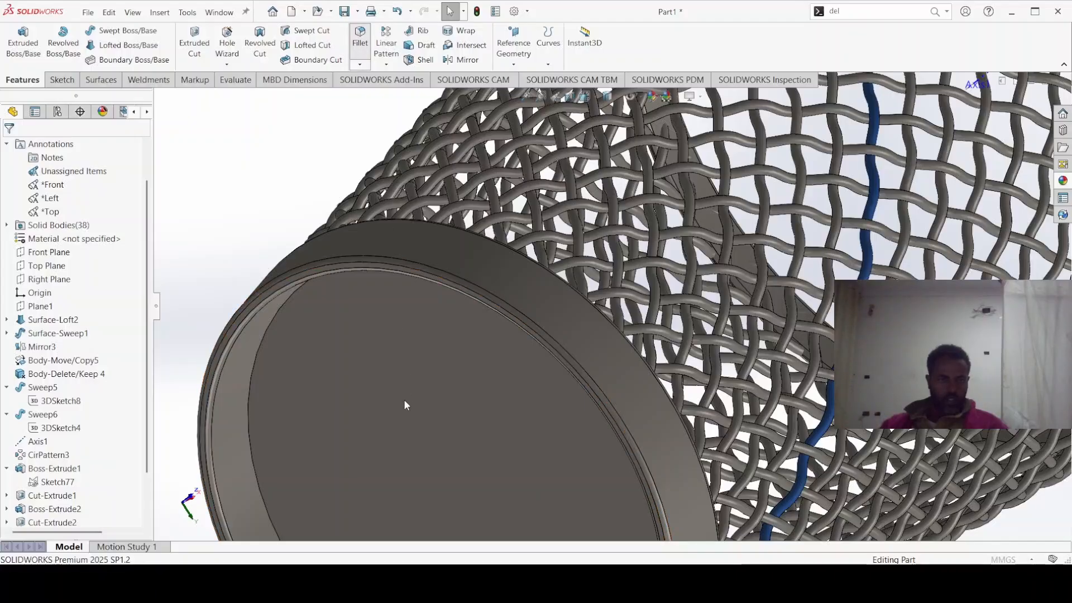
Fillet the recessed circular face on the underside of the base with a 3 mm radius
key(Return)
click(387, 406)
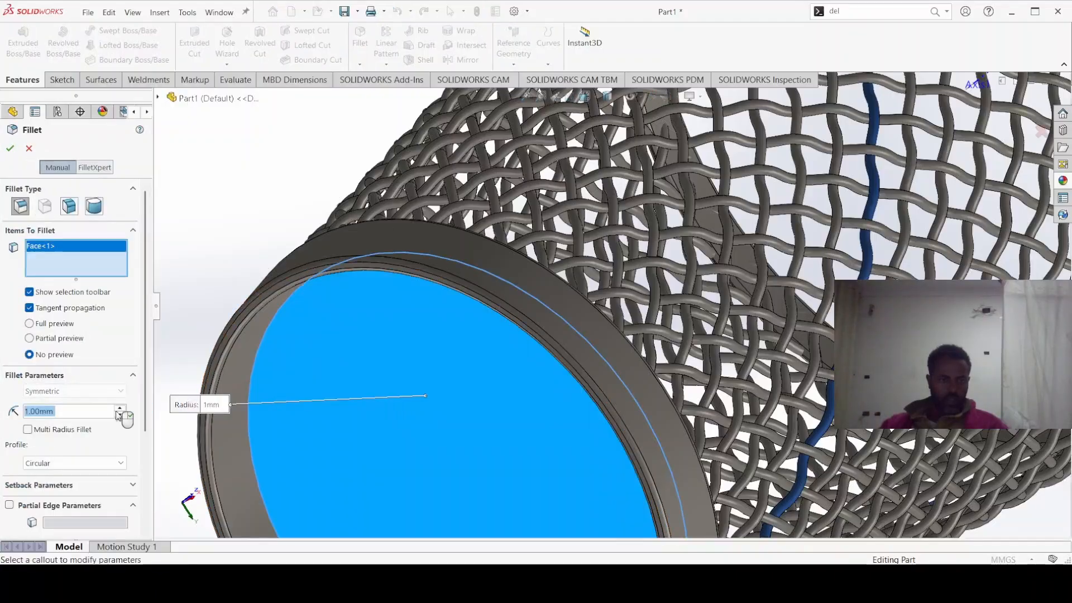
text(3)
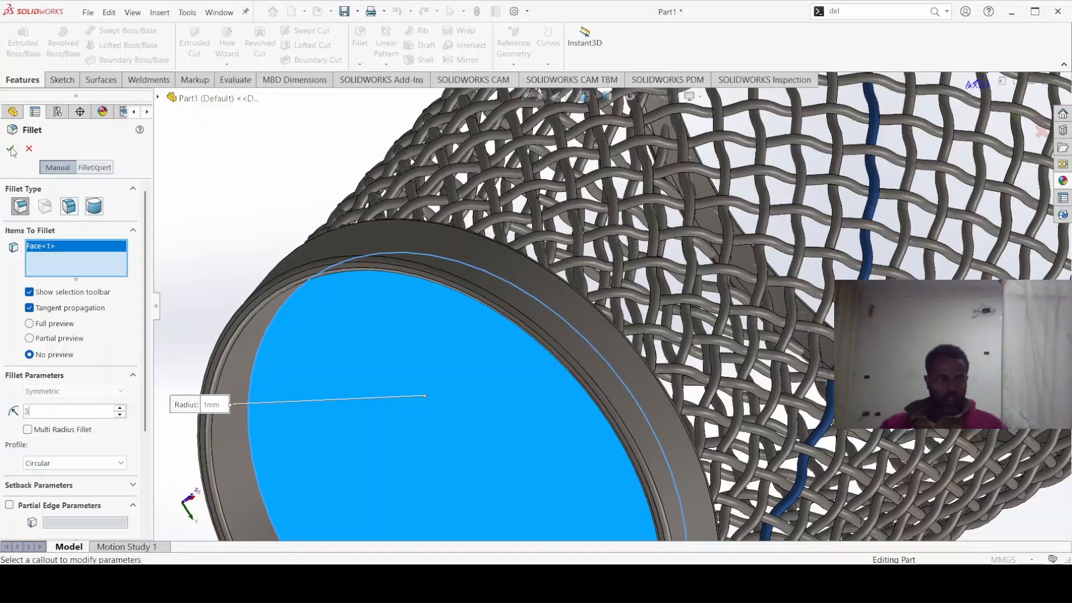
key(Return)
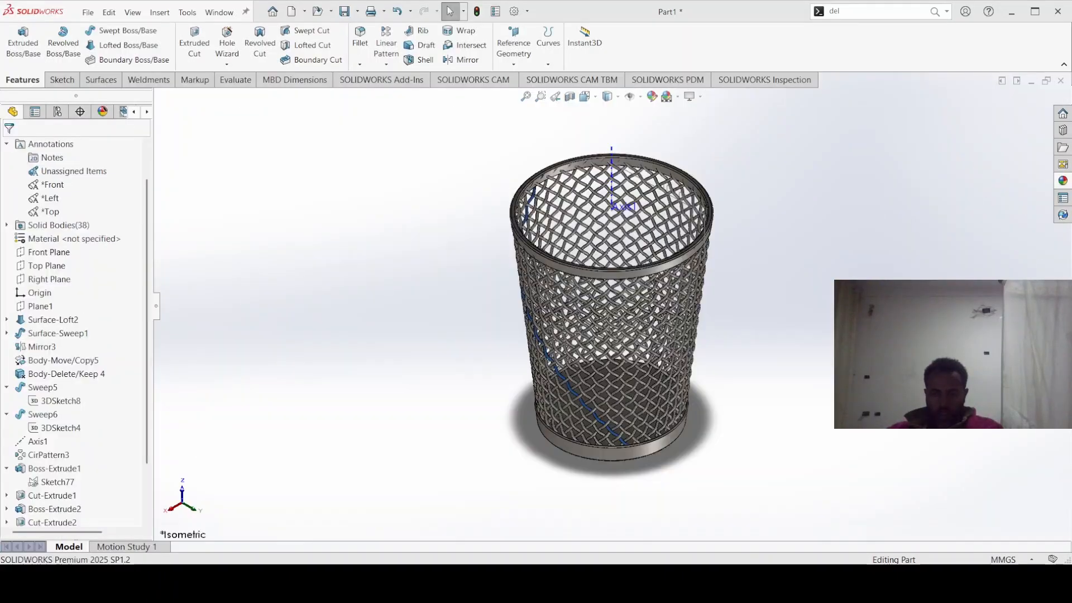
Combine all of the basket's solid bodies, including strands, rim ring and base, into one body with the Add operation
middle_drag(574, 469, 504, 309)
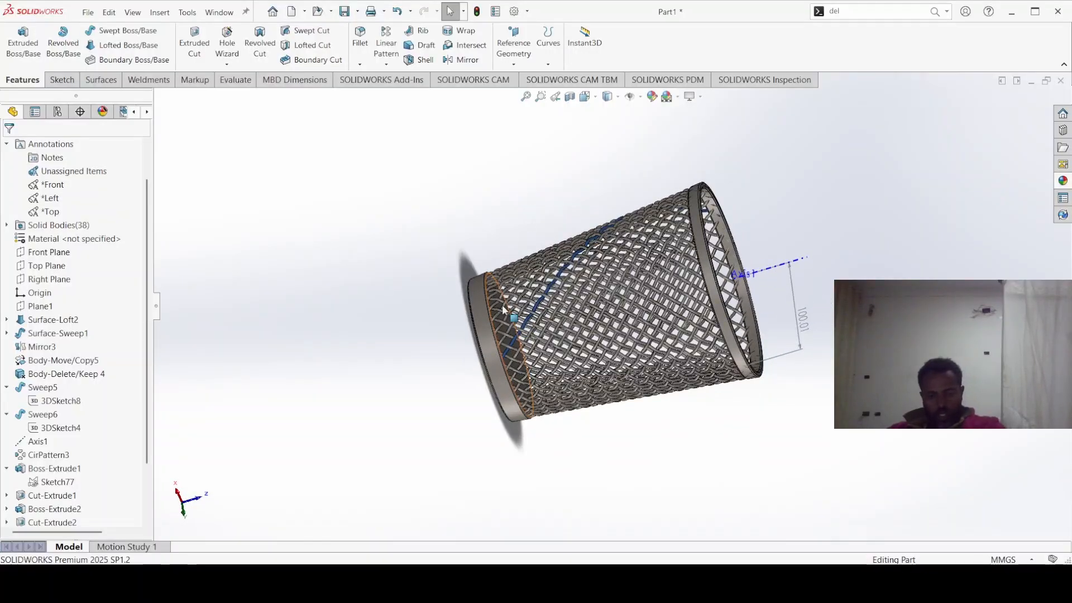
key(ctrl+7)
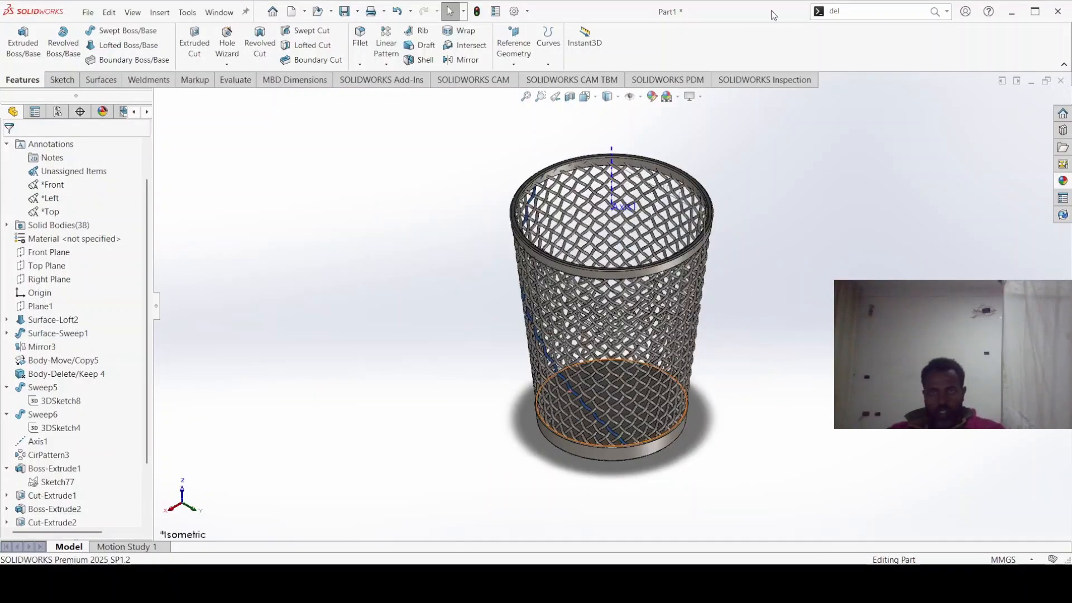
double_click(859, 14)
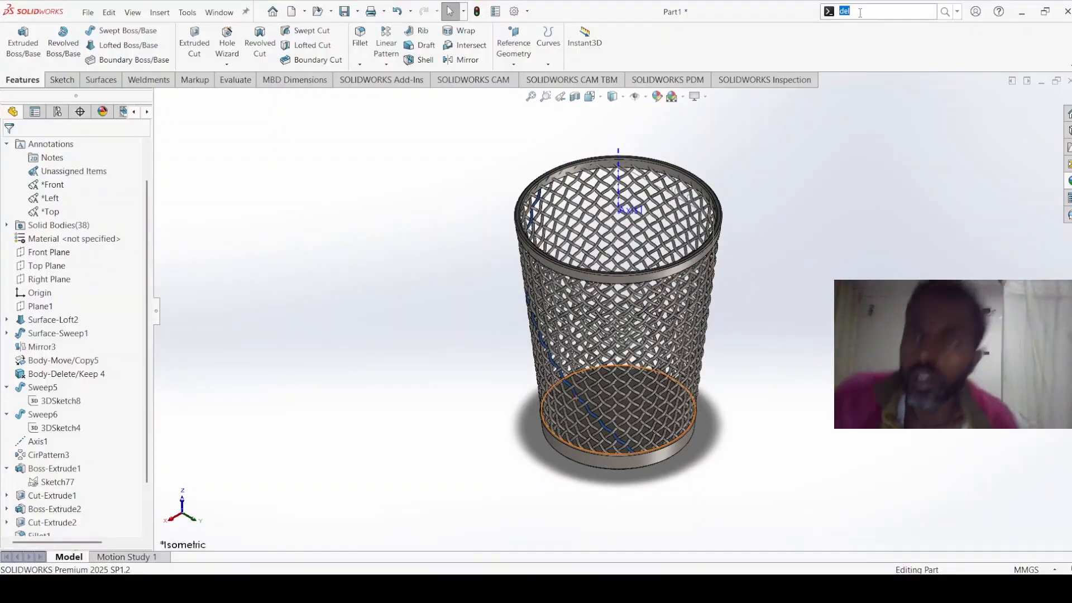
double_click(860, 12)
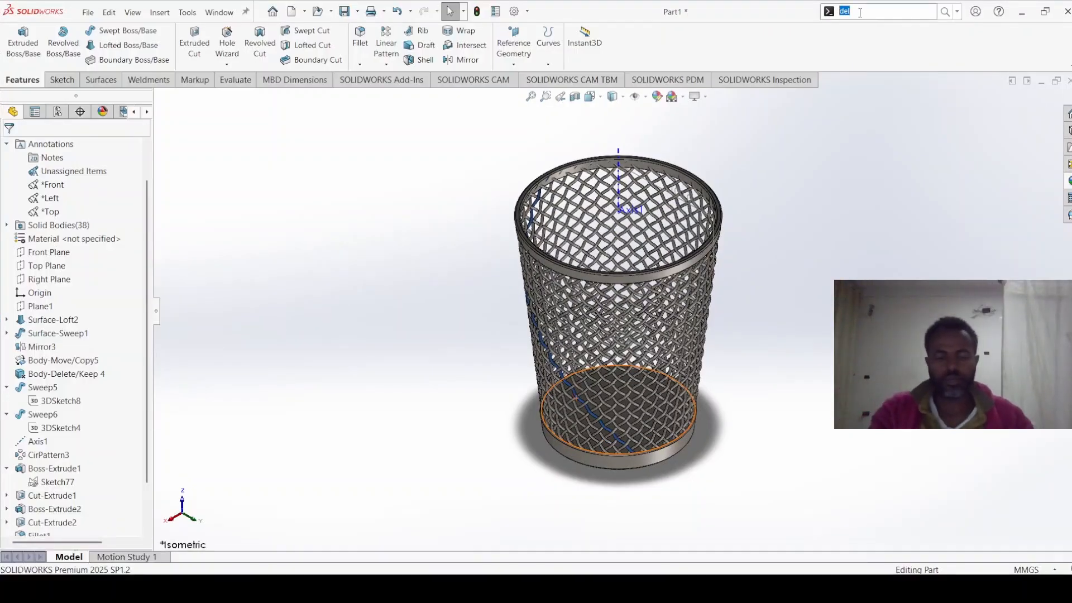
text(com)
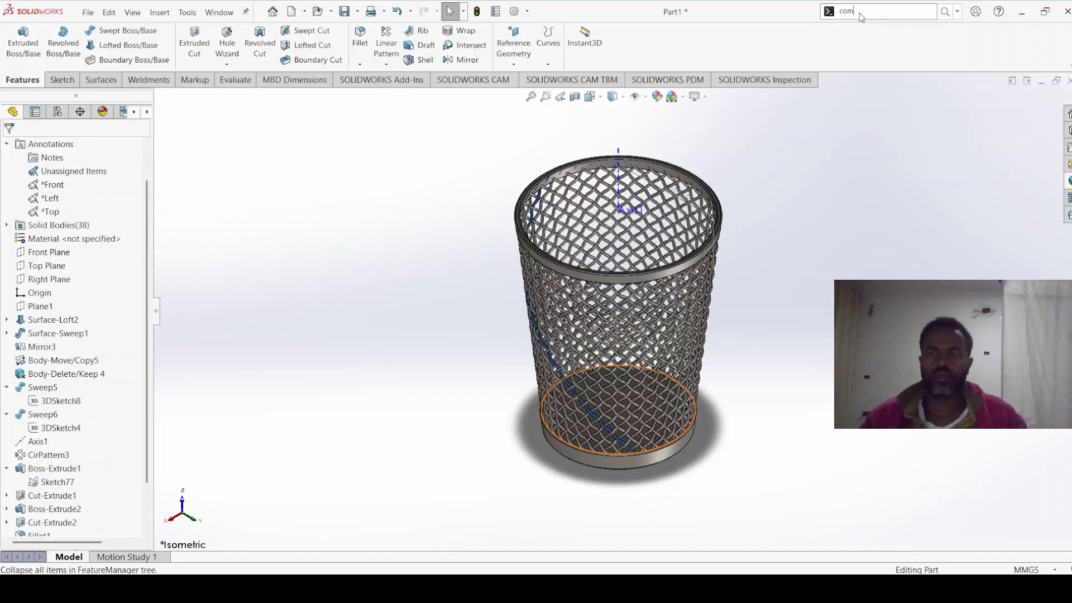
click(862, 44)
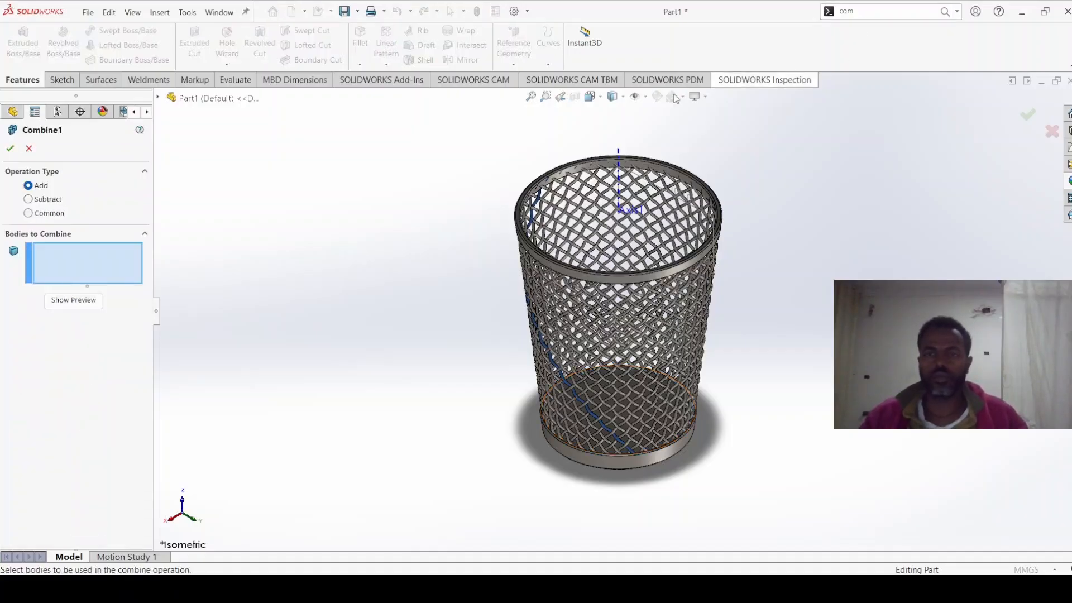
drag(475, 144, 768, 497)
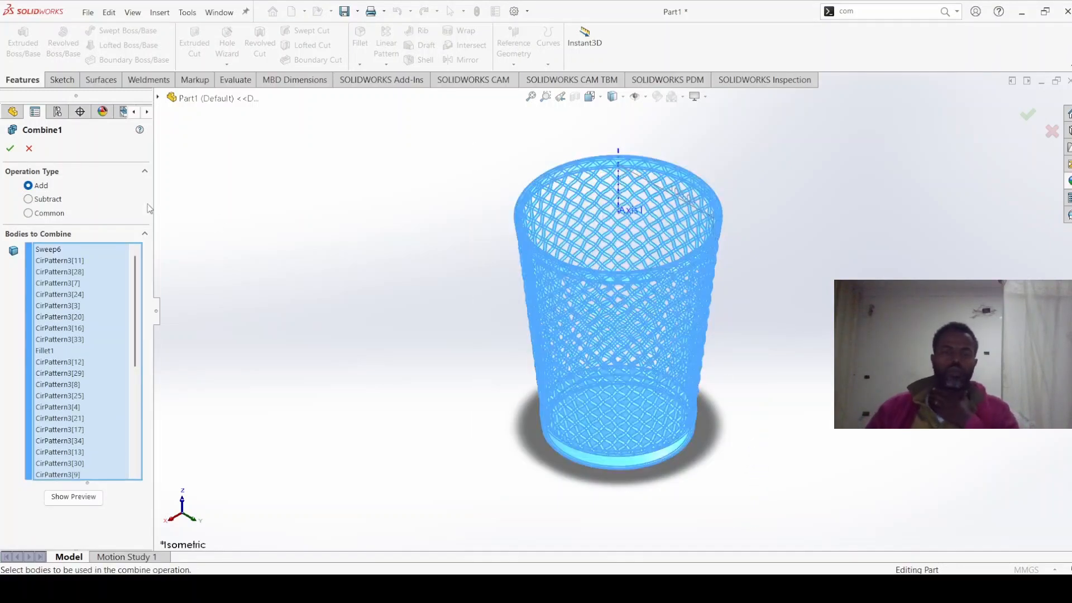
click(10, 147)
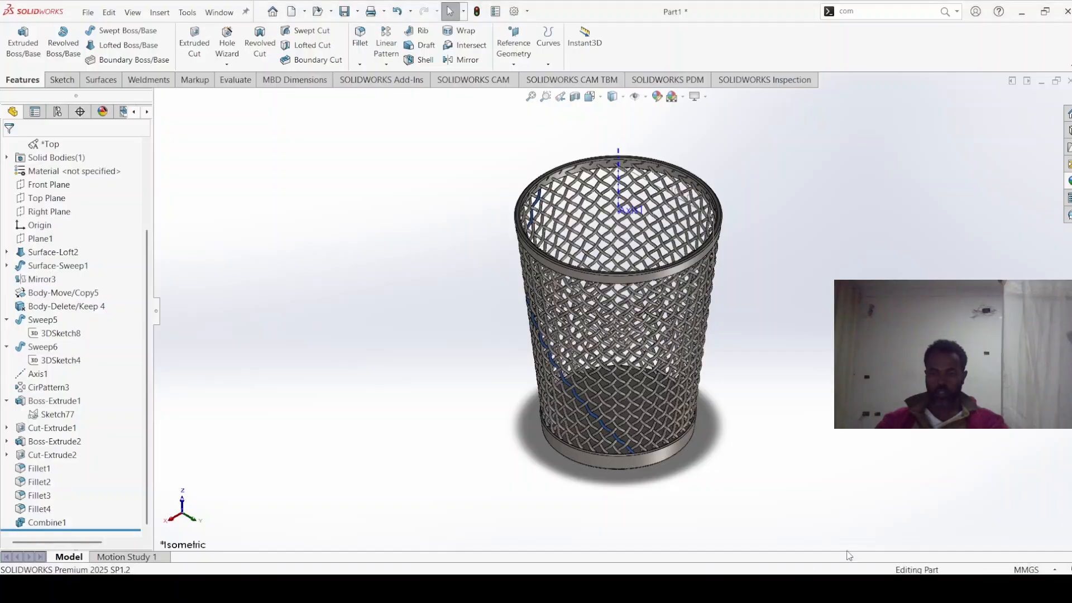
Apply the satin finish stainless steel appearance from the Steel metals to the whole part
click(1068, 181)
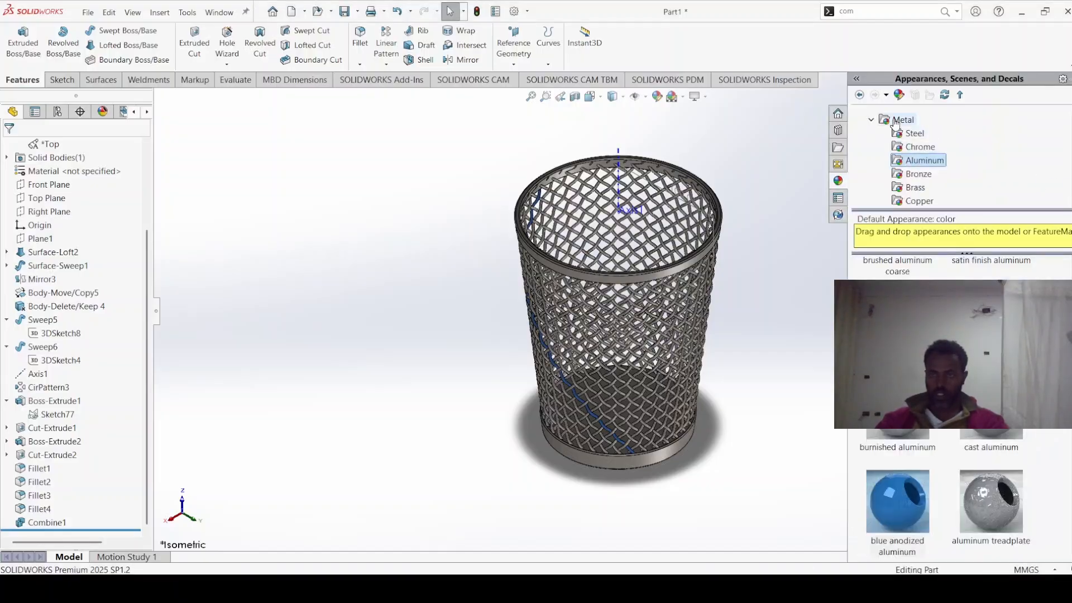
click(910, 134)
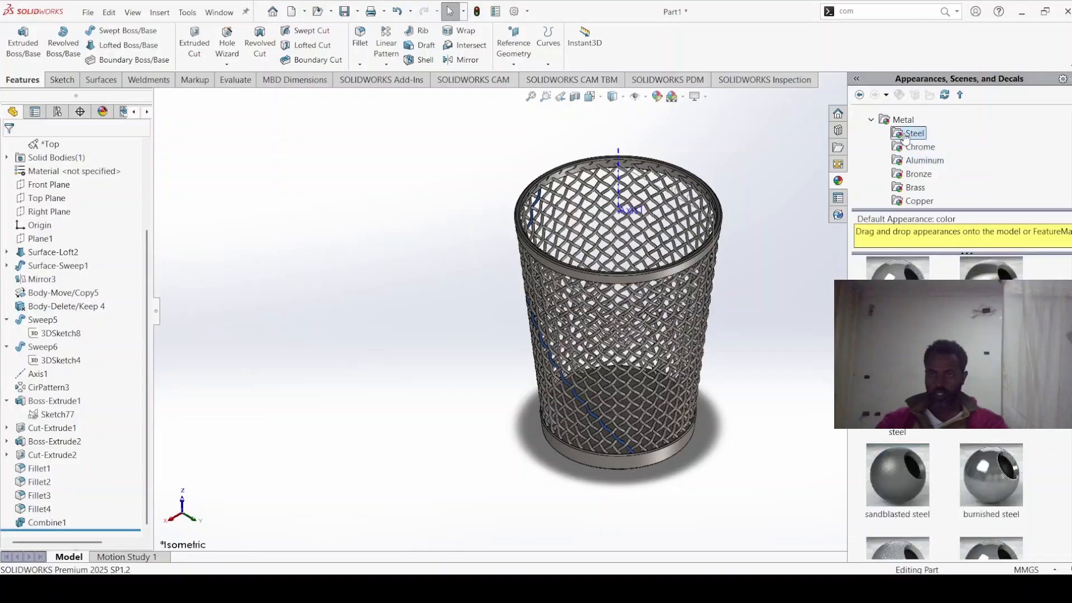
scroll(926, 154, up, 1)
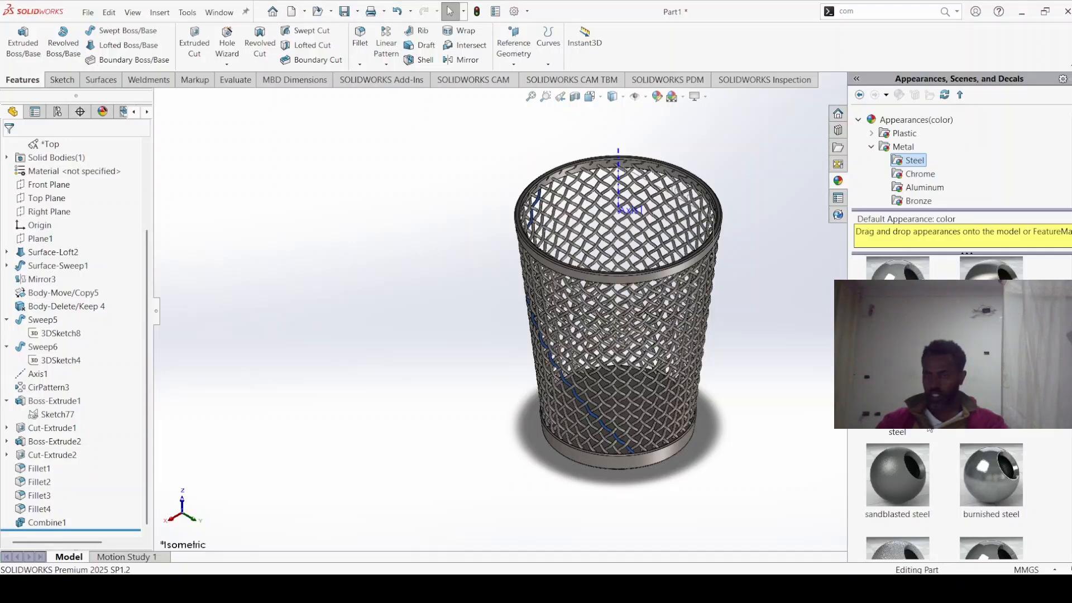
click(897, 385)
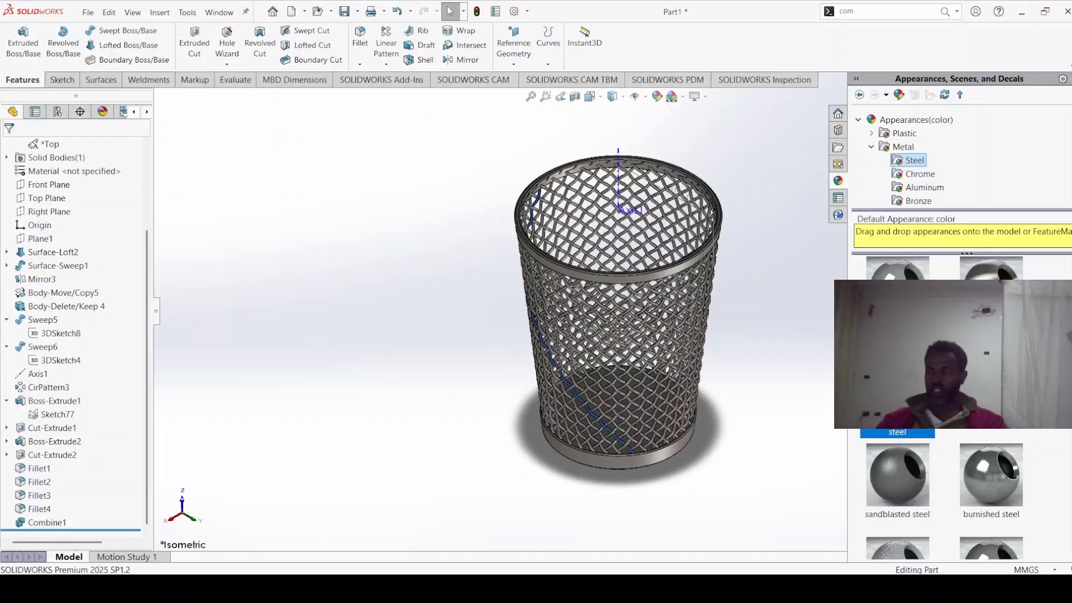
scroll(76, 335, up, 3)
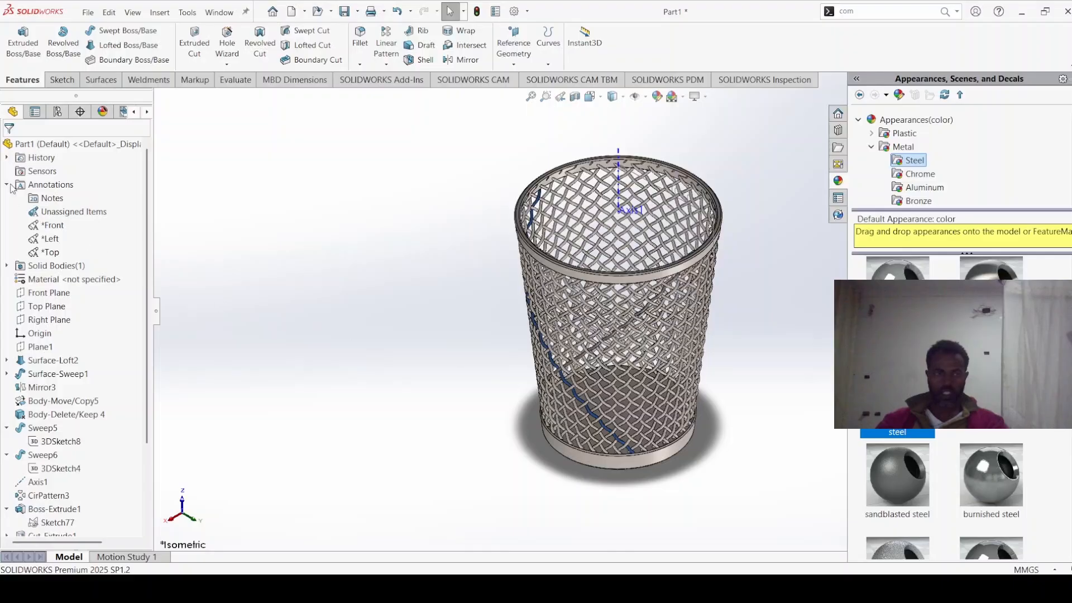
Edit the part's satin finish stainless steel appearance and set its specular amount to 0.80 in the advanced illumination settings
click(103, 112)
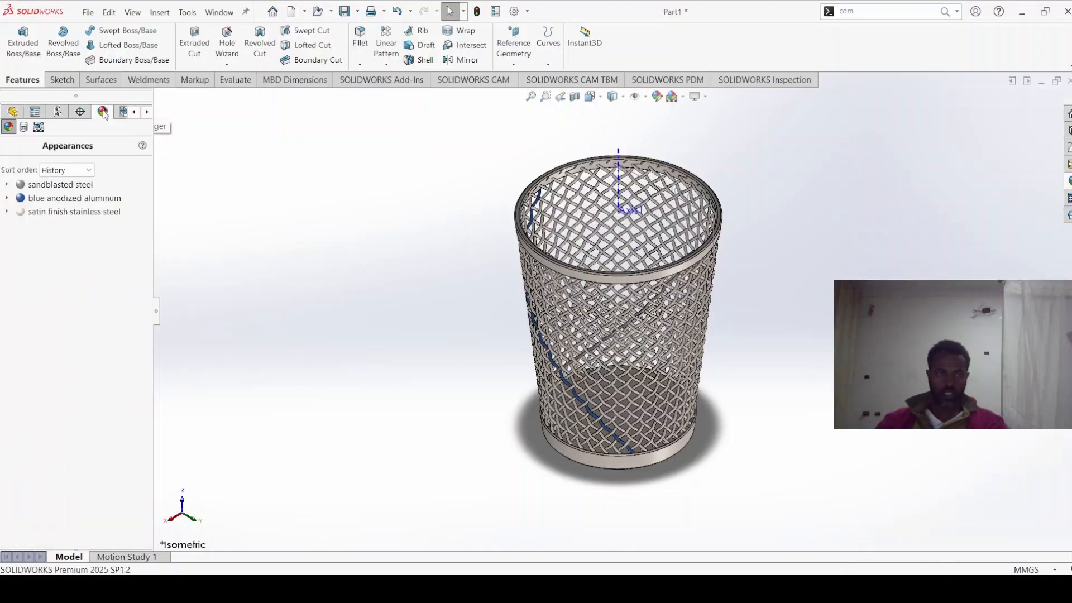
click(7, 212)
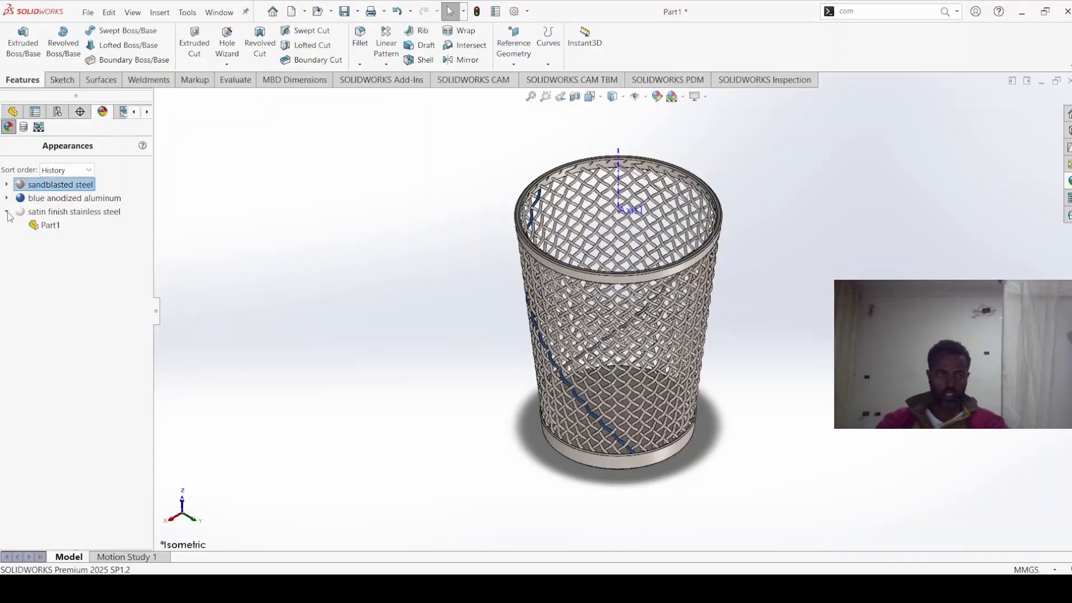
click(49, 212)
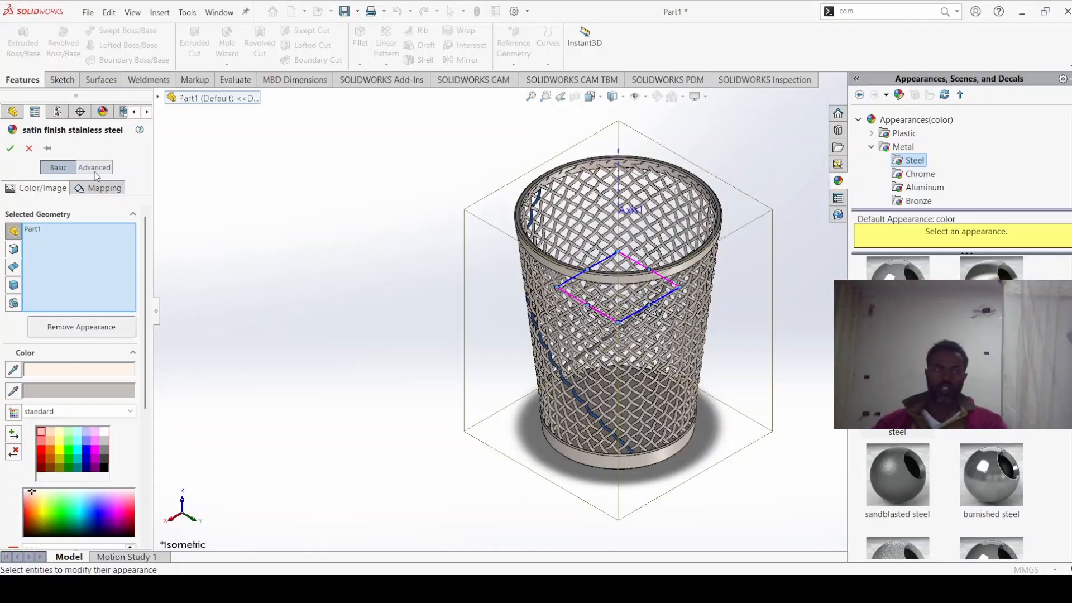
click(103, 113)
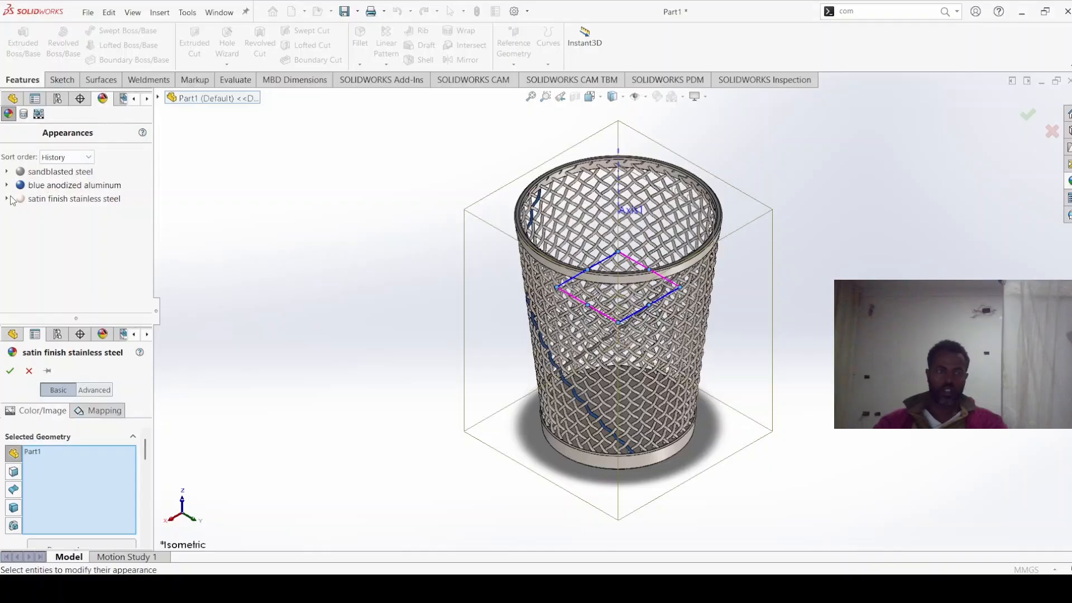
click(7, 199)
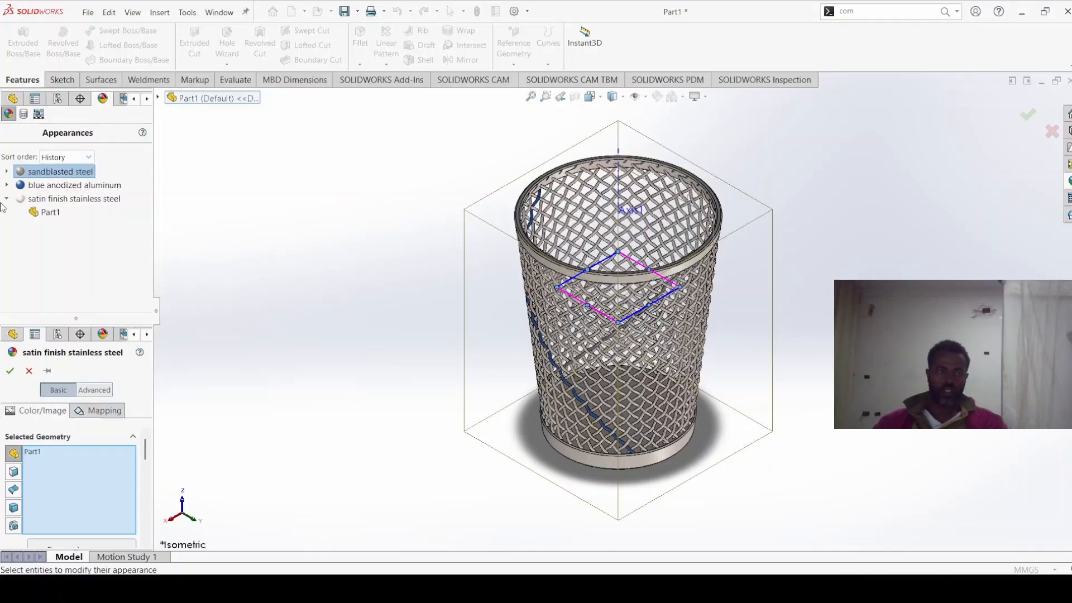
click(59, 199)
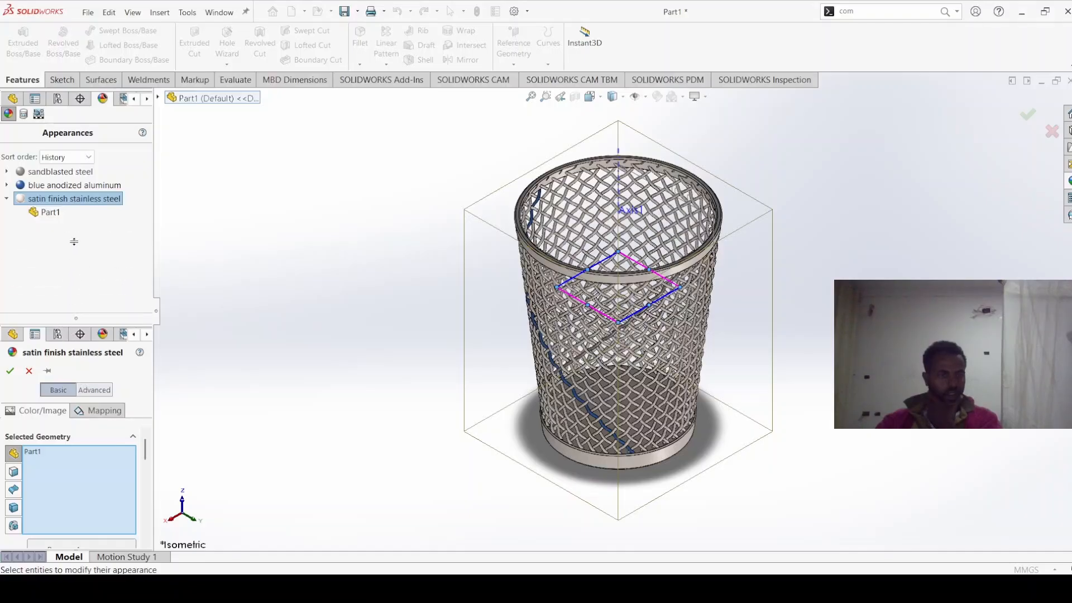
drag(74, 241, 73, 241)
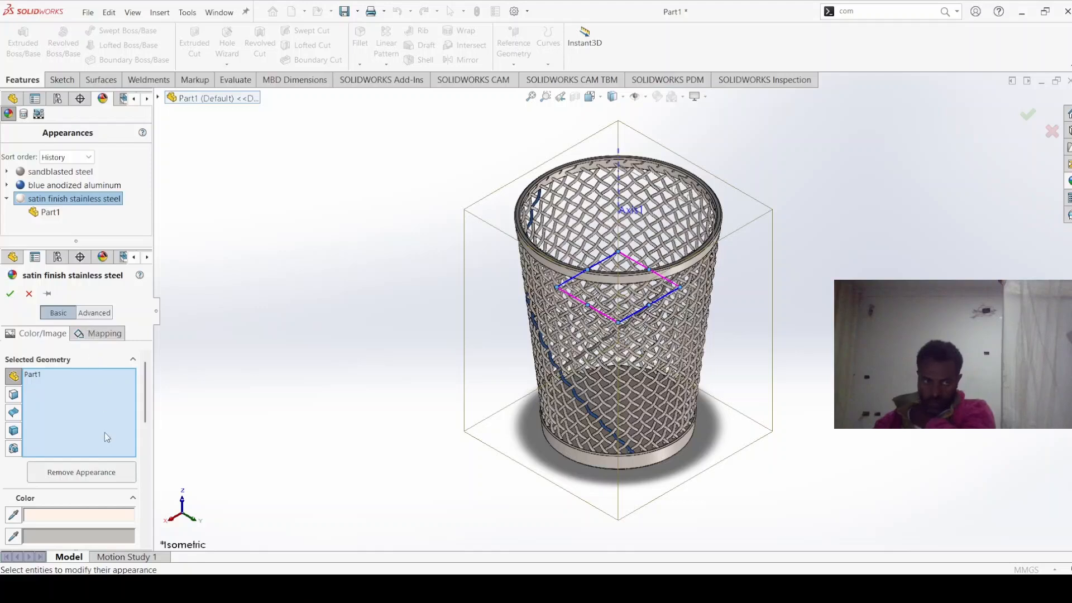
click(98, 315)
click(54, 334)
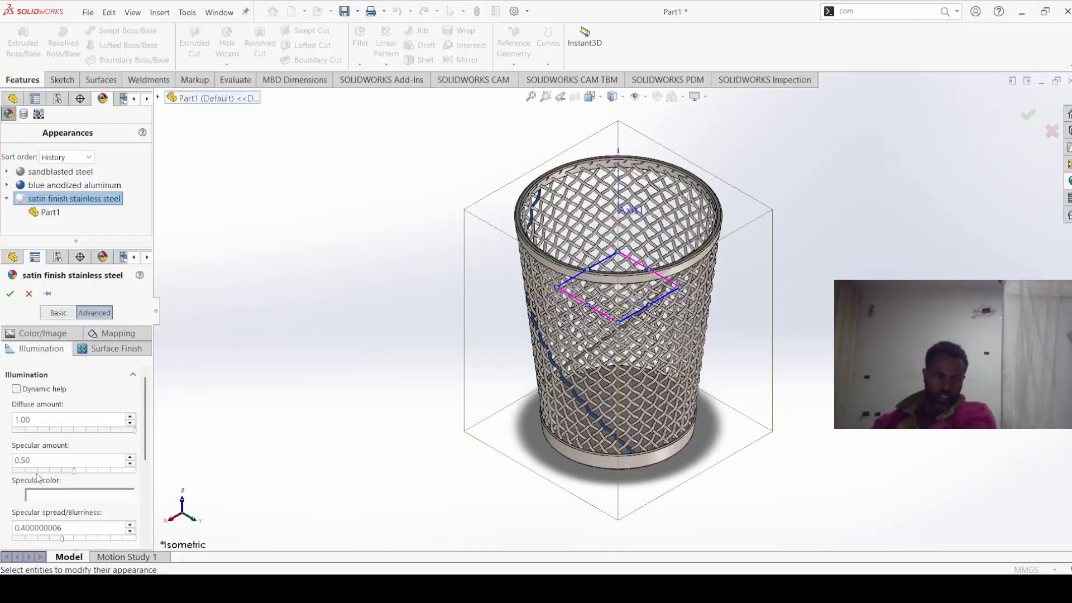
drag(72, 471, 113, 472)
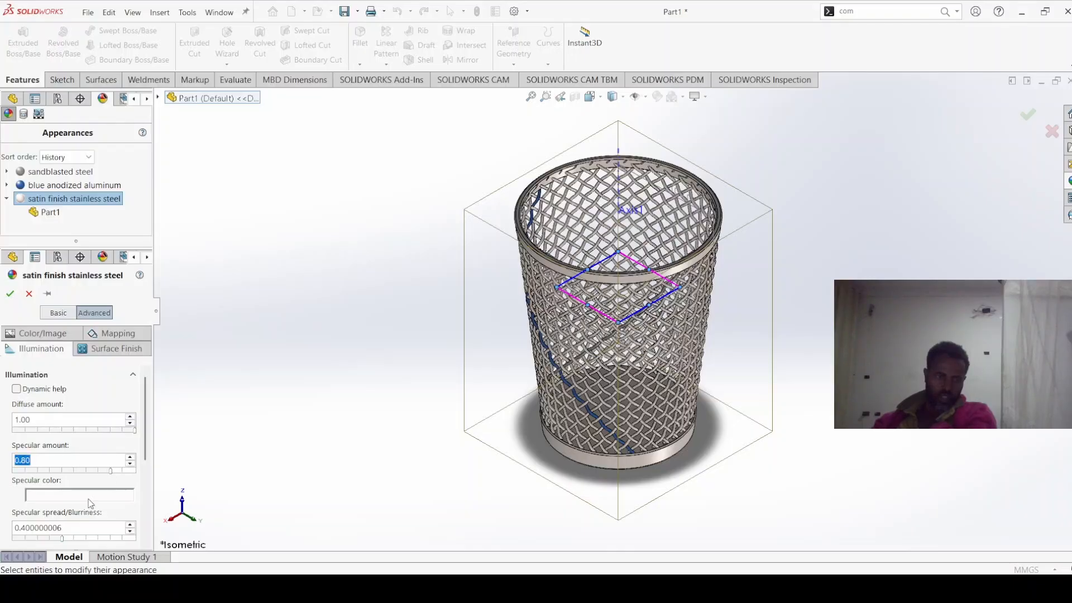
Set the steel appearance's specular spread to about 0.8 and its reflection amount to 0.400, and accept the changes
scroll(88, 445, down, 3)
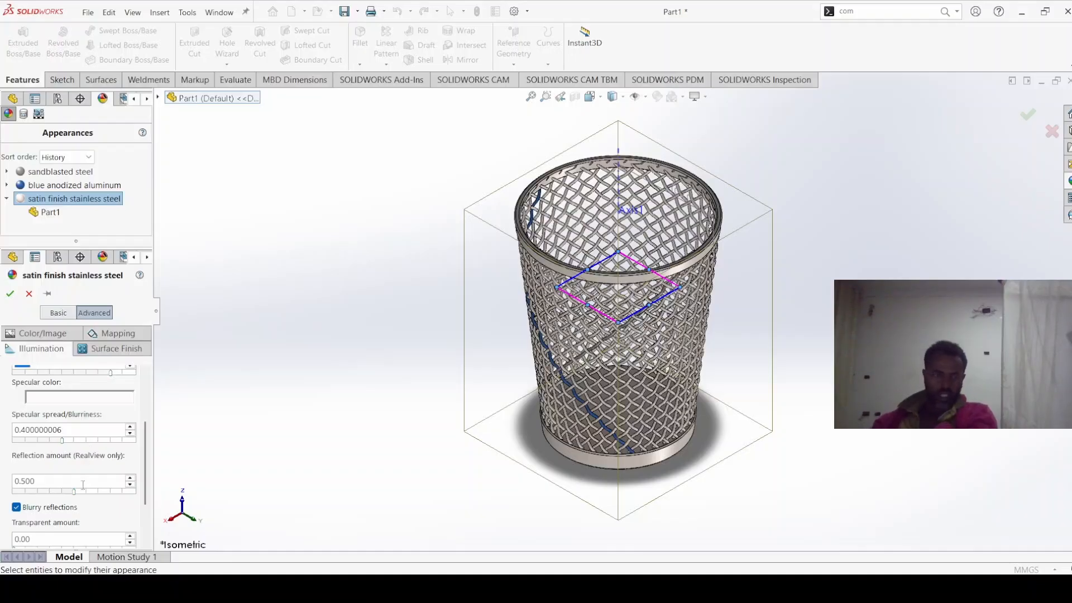
click(59, 440)
click(51, 442)
drag(63, 440, 104, 442)
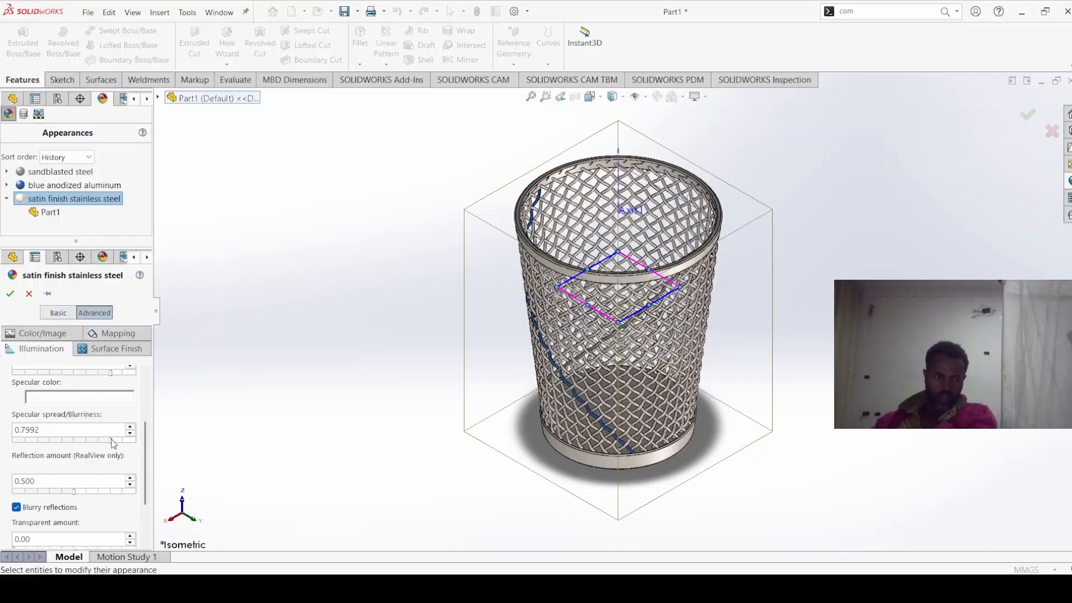
click(112, 438)
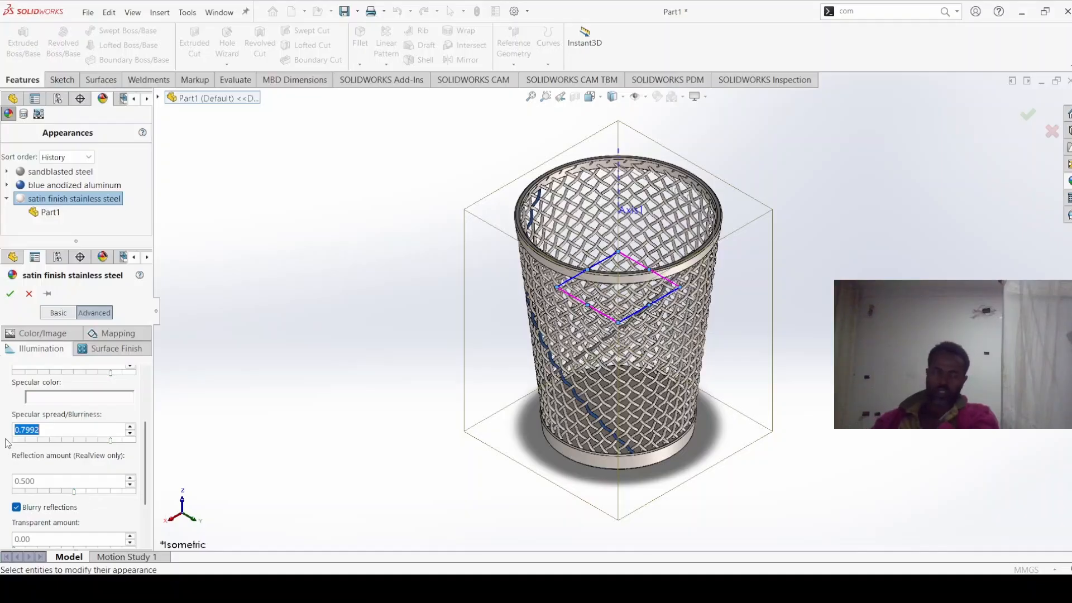
drag(76, 493, 65, 497)
click(63, 496)
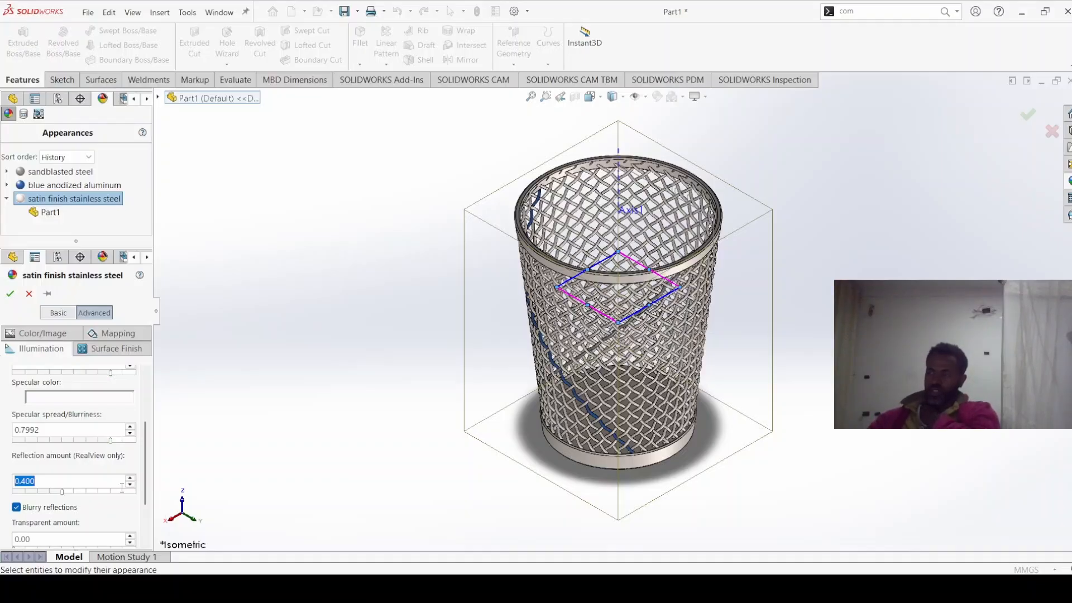
click(11, 296)
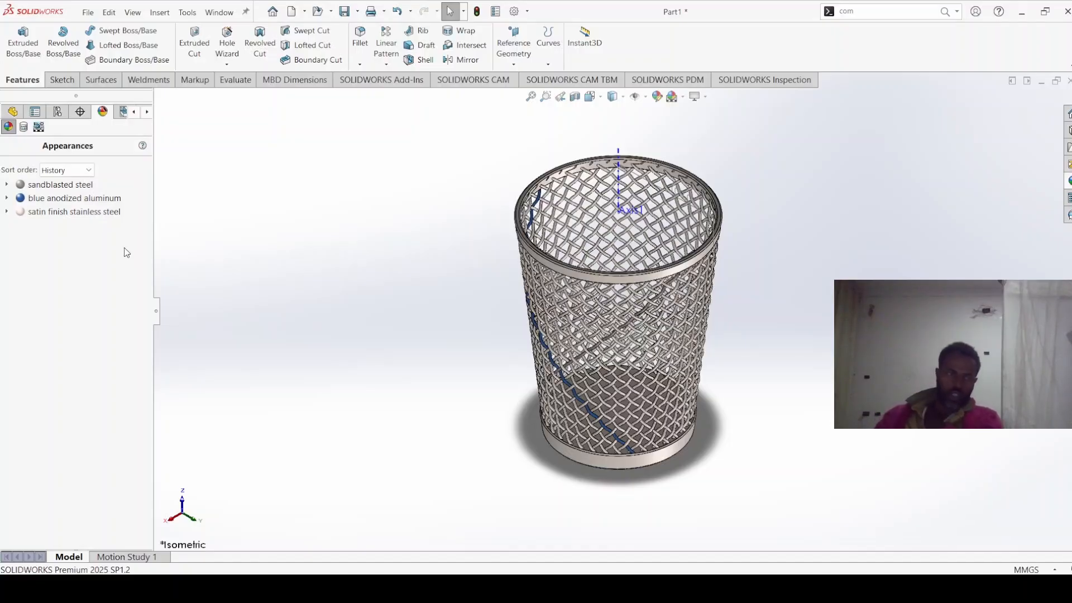
Check what the satin finish stainless steel is assigned to, and apply that appearance to the Combine1 feature
click(6, 213)
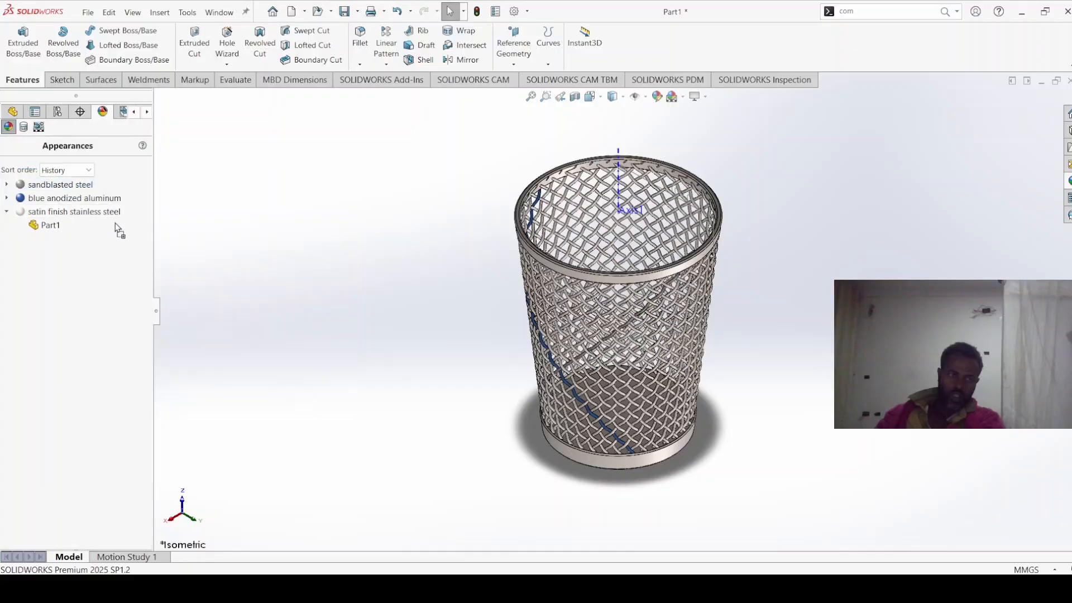
click(593, 332)
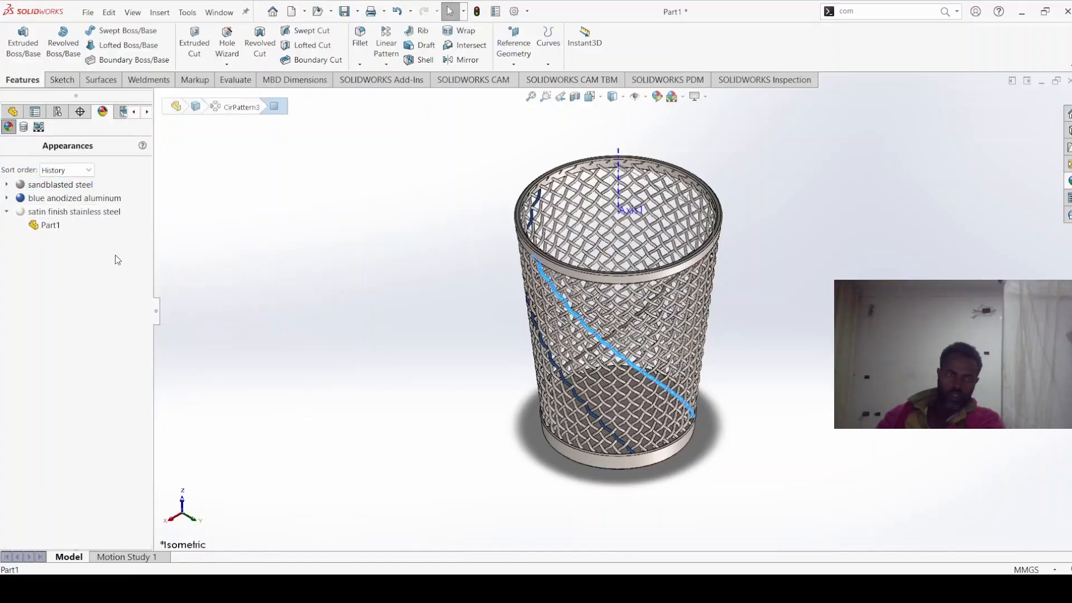
click(50, 225)
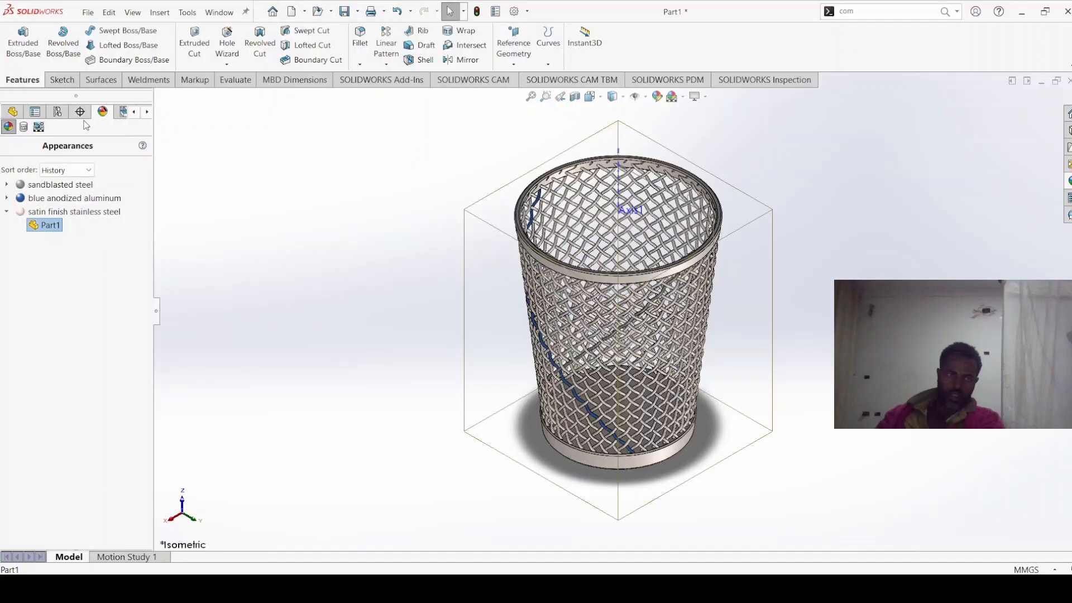
click(13, 112)
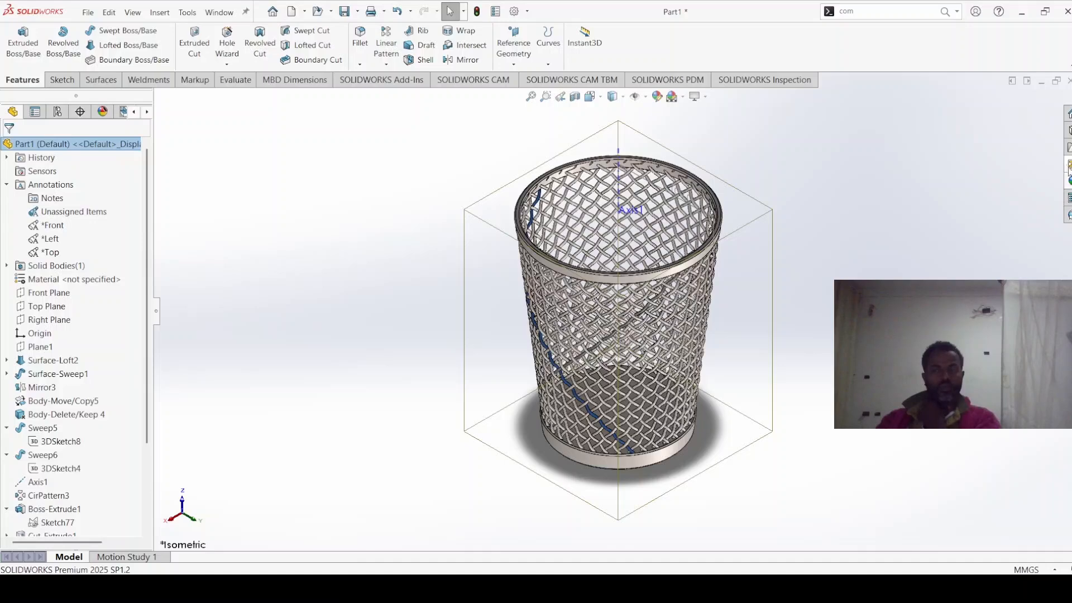
click(1069, 180)
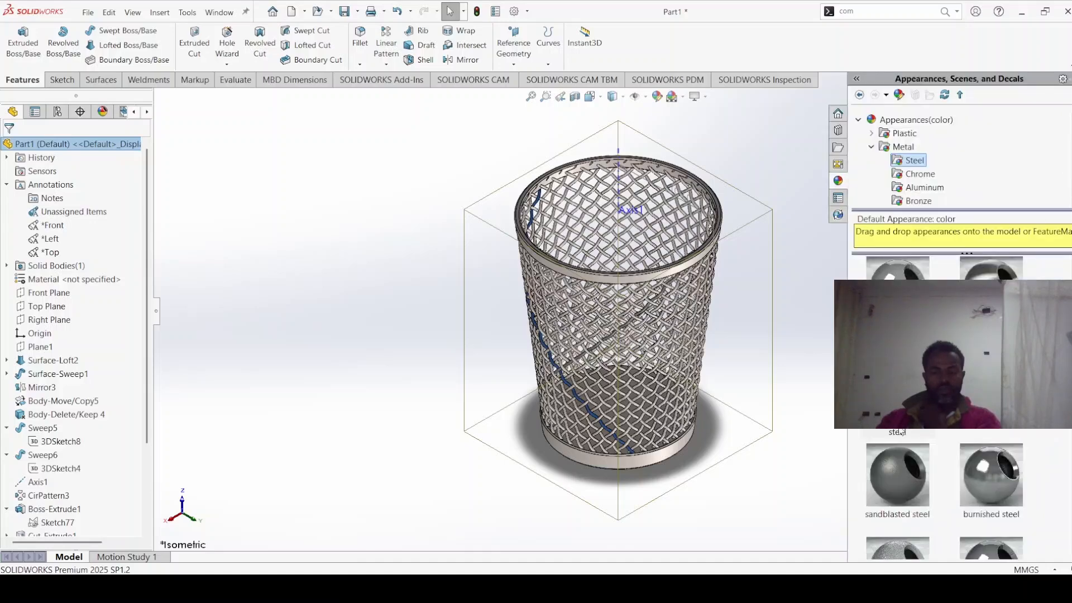
drag(897, 386, 58, 524)
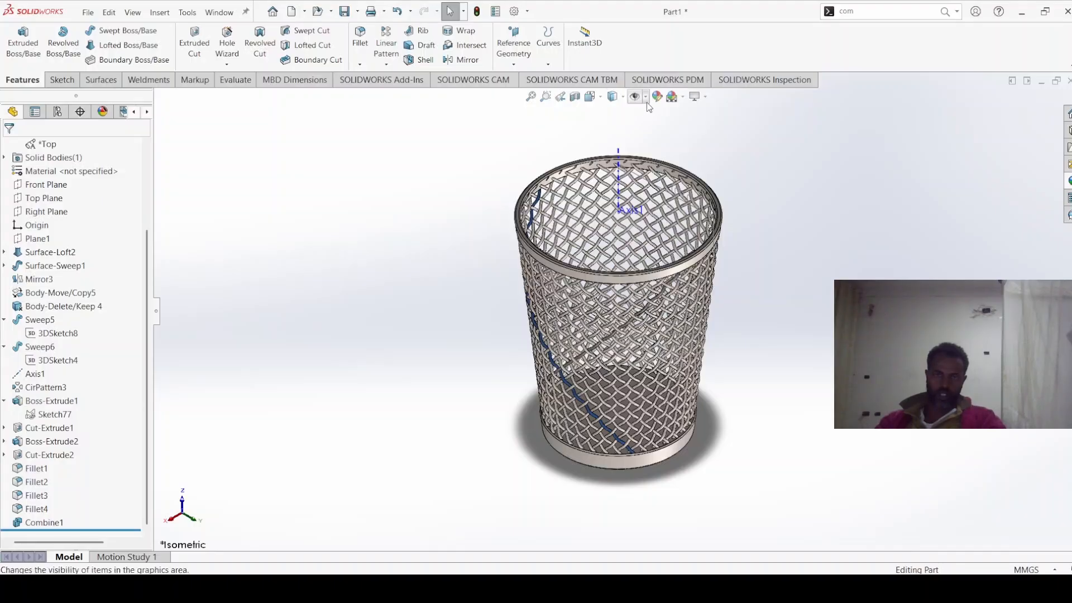
click(703, 96)
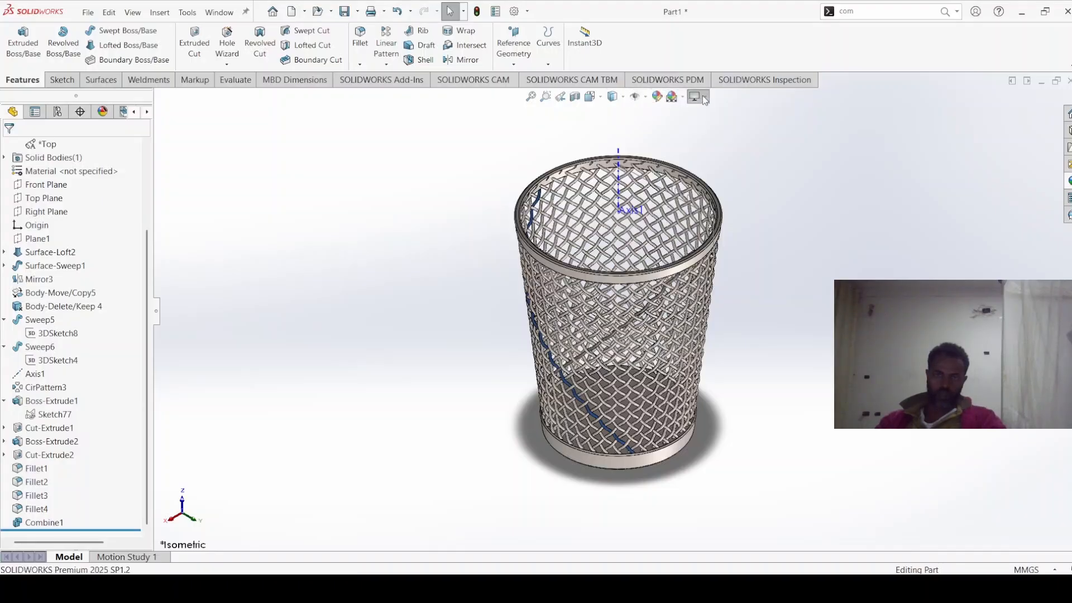
click(715, 125)
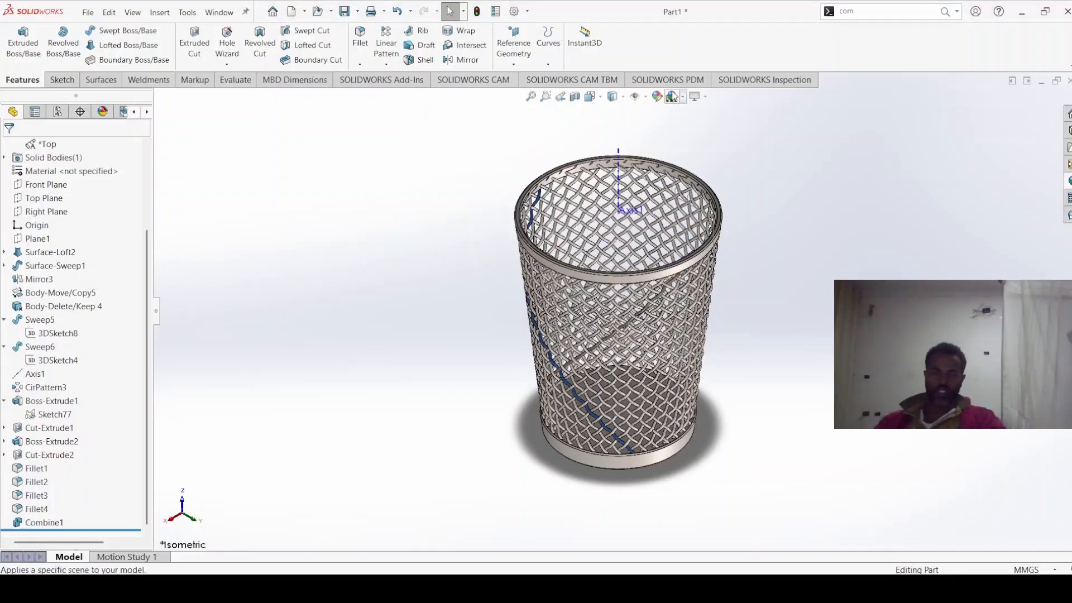
Toggle the shadow under the basket off and back on in the view settings
click(721, 138)
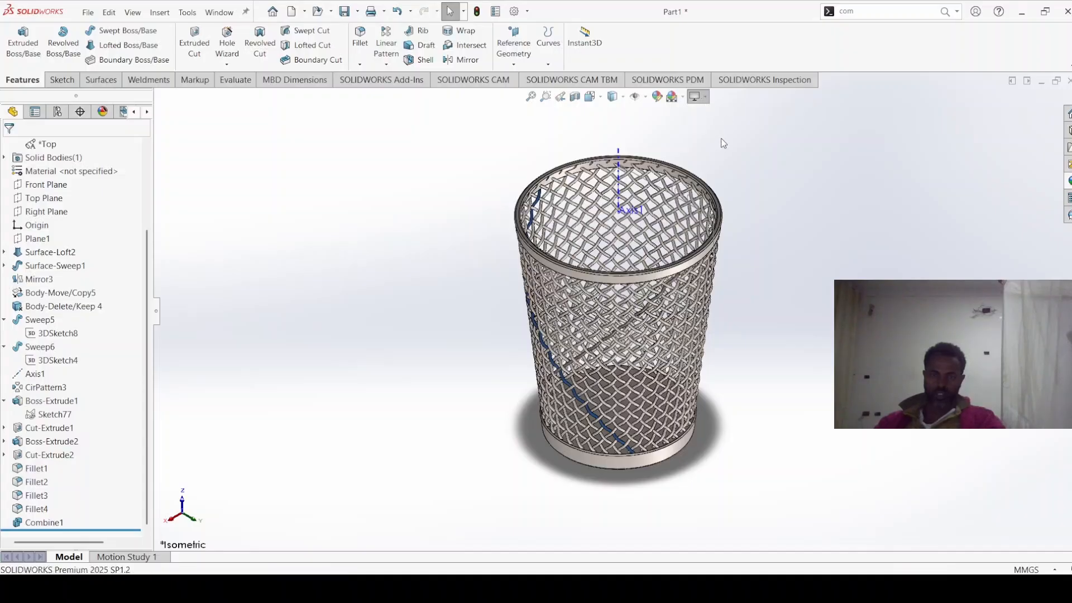
click(706, 97)
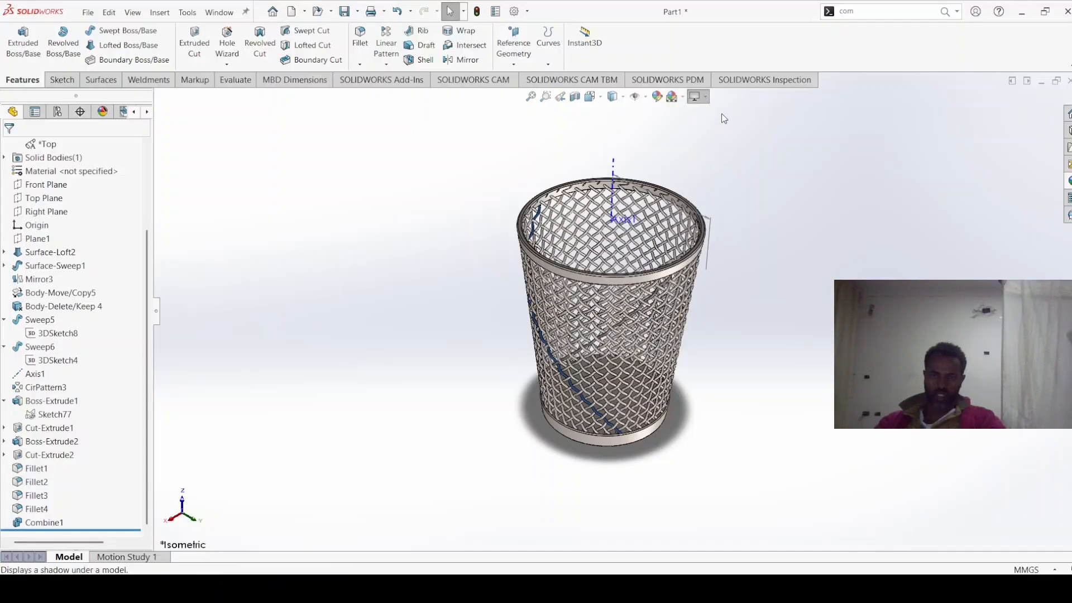
click(724, 118)
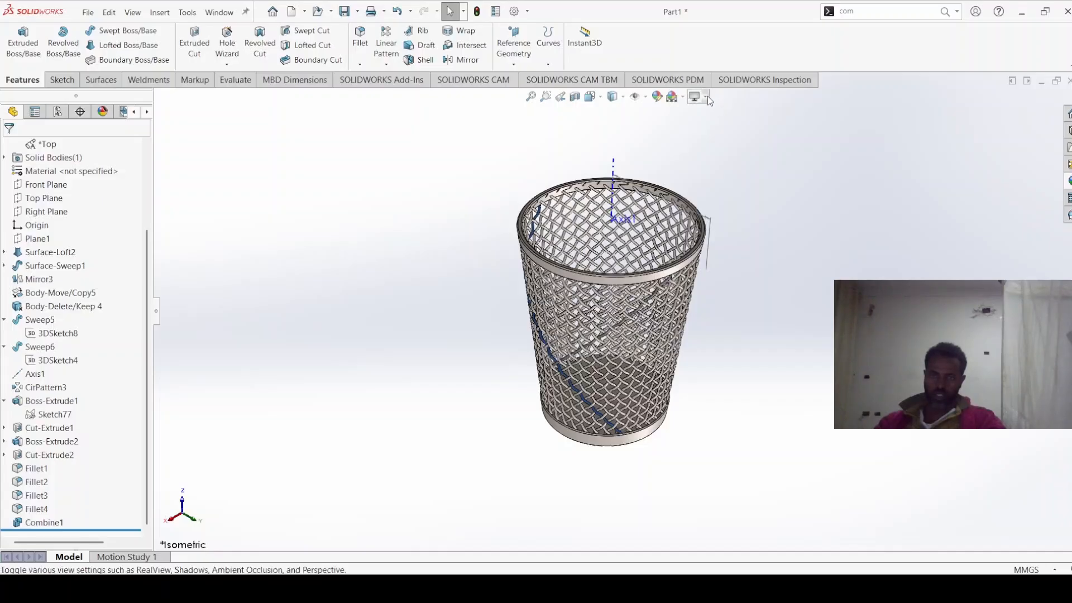
click(709, 110)
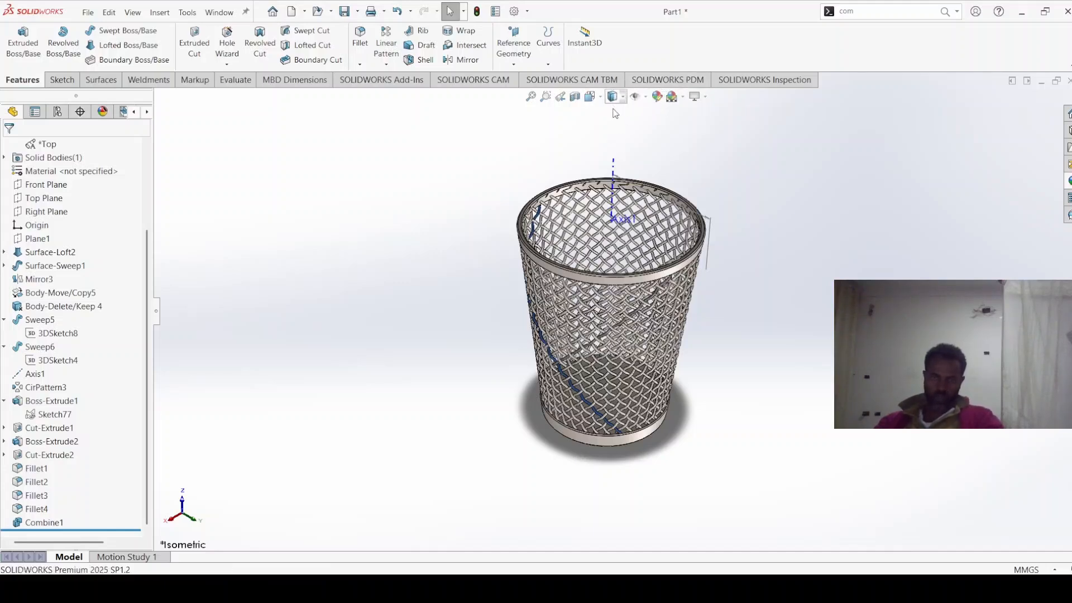
click(707, 98)
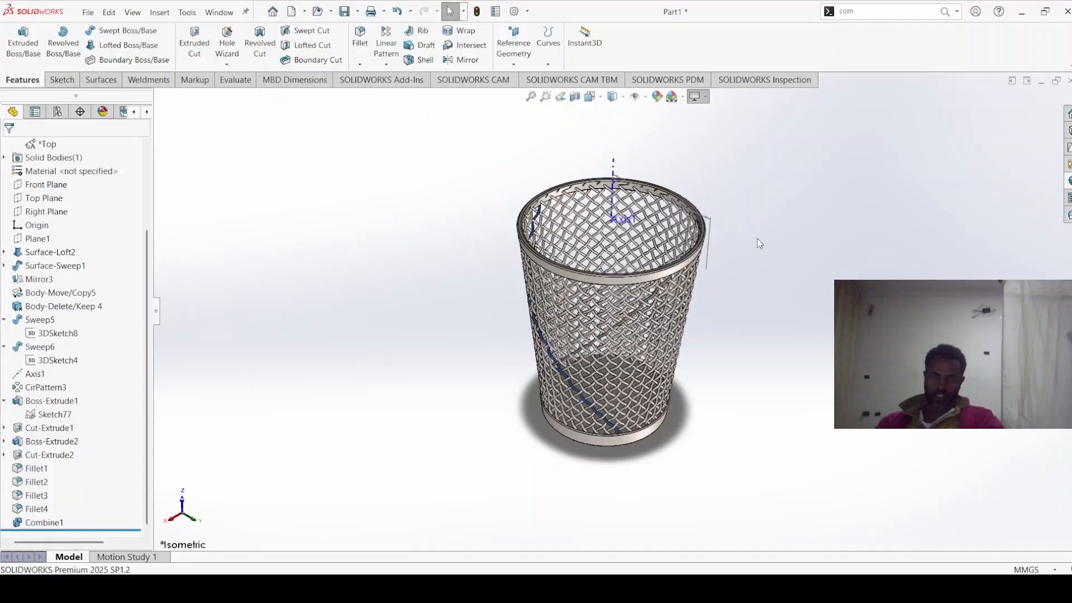
click(765, 260)
Hide the reference axis Axis1 running through the centre of the basket
key(space)
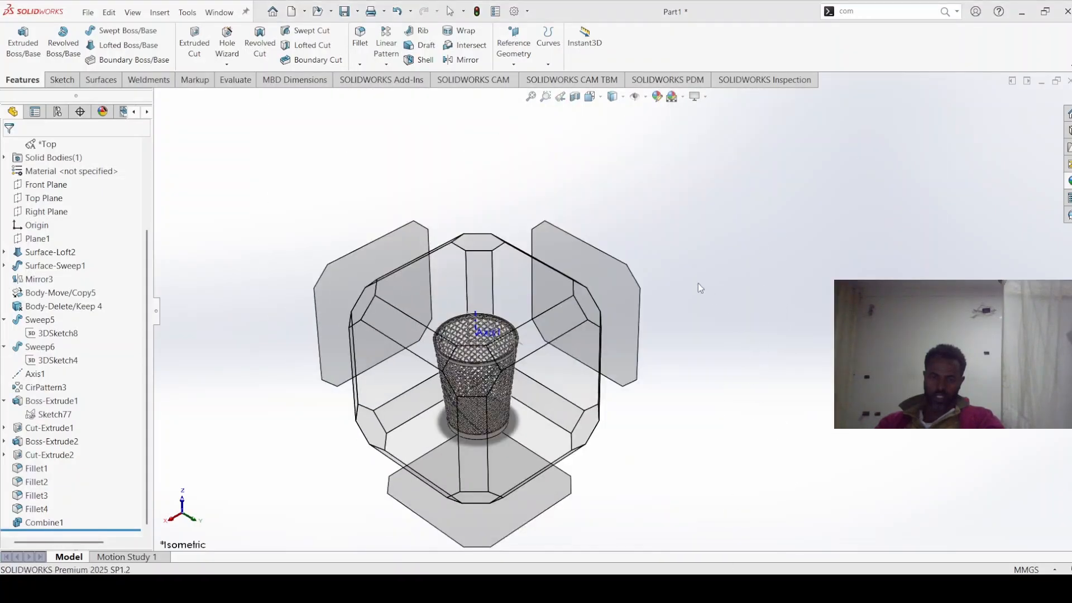
click(602, 235)
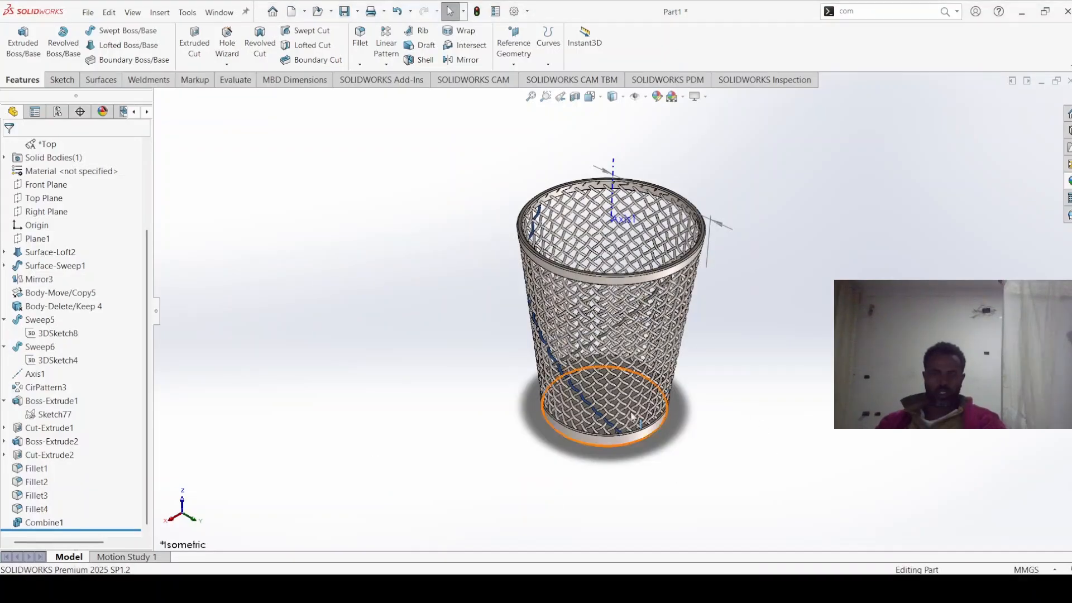
click(612, 169)
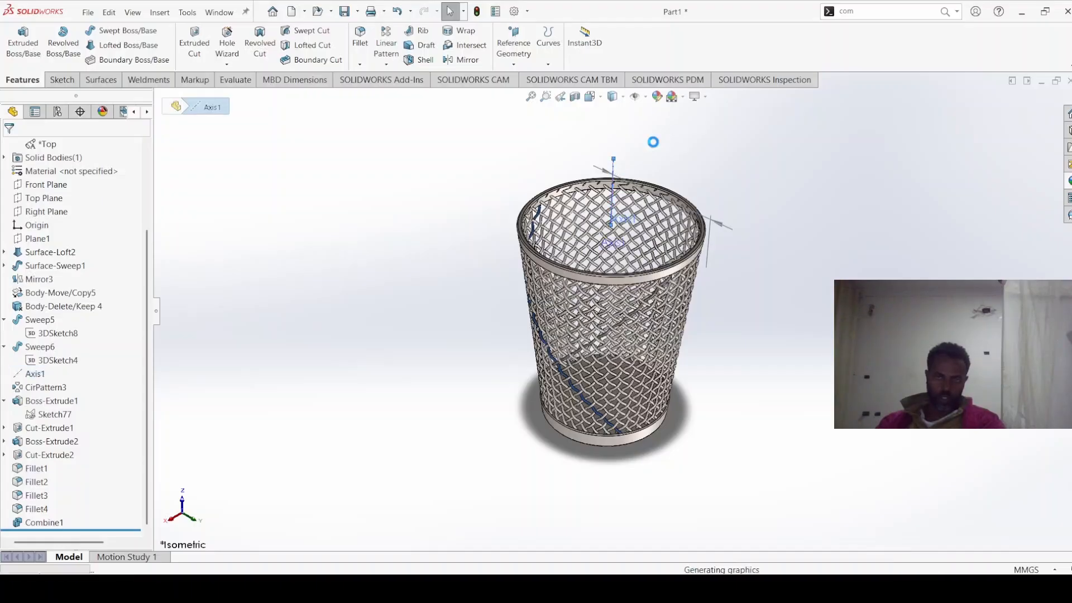
key(Escape)
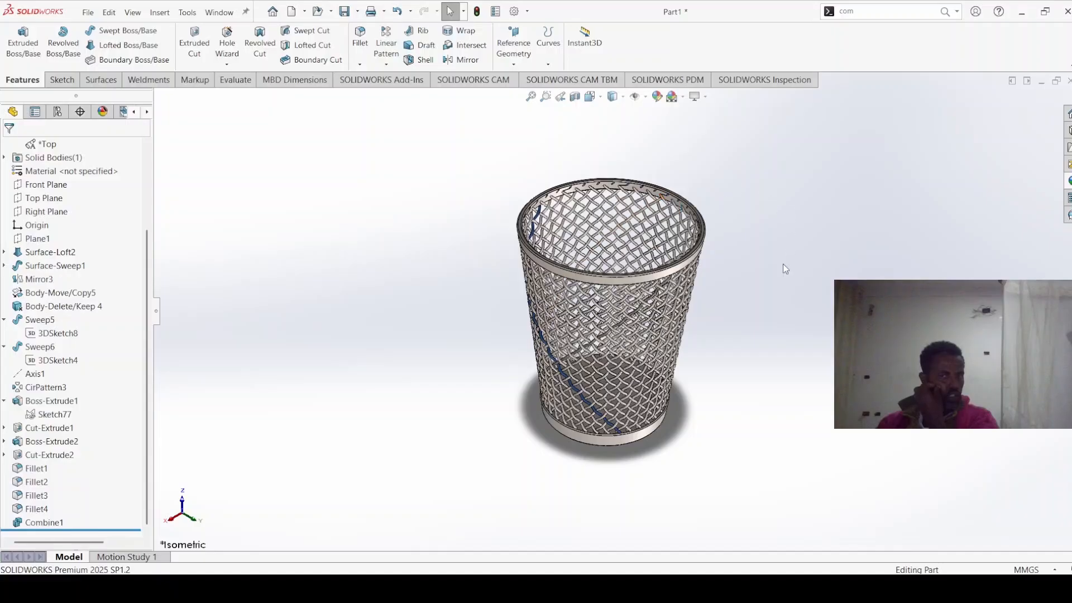
middle_drag(642, 380, 268, 373)
middle_drag(509, 467, 393, 263)
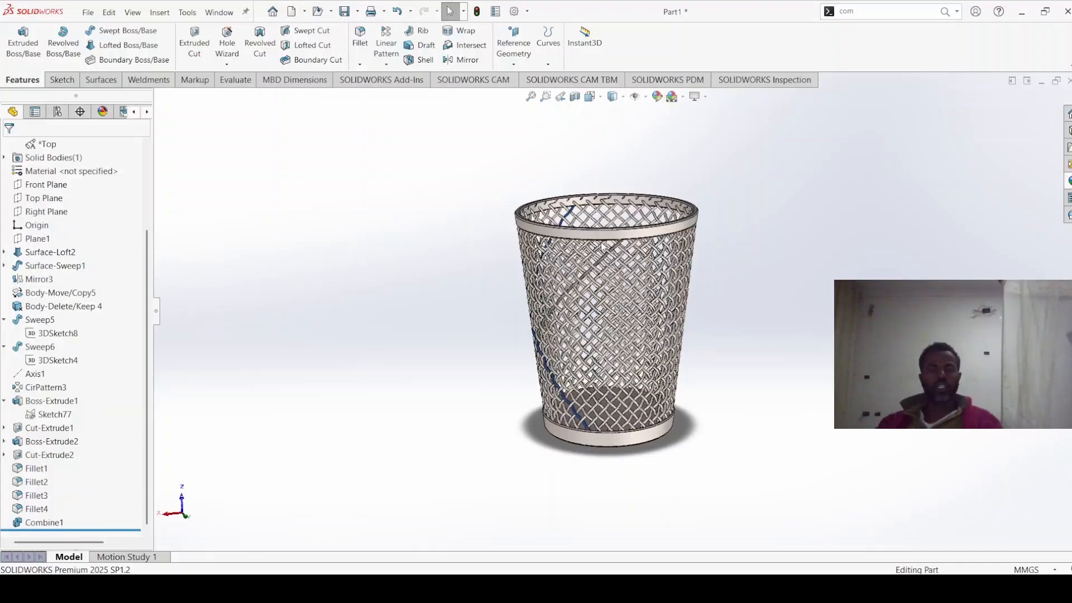
middle_drag(625, 297, 602, 332)
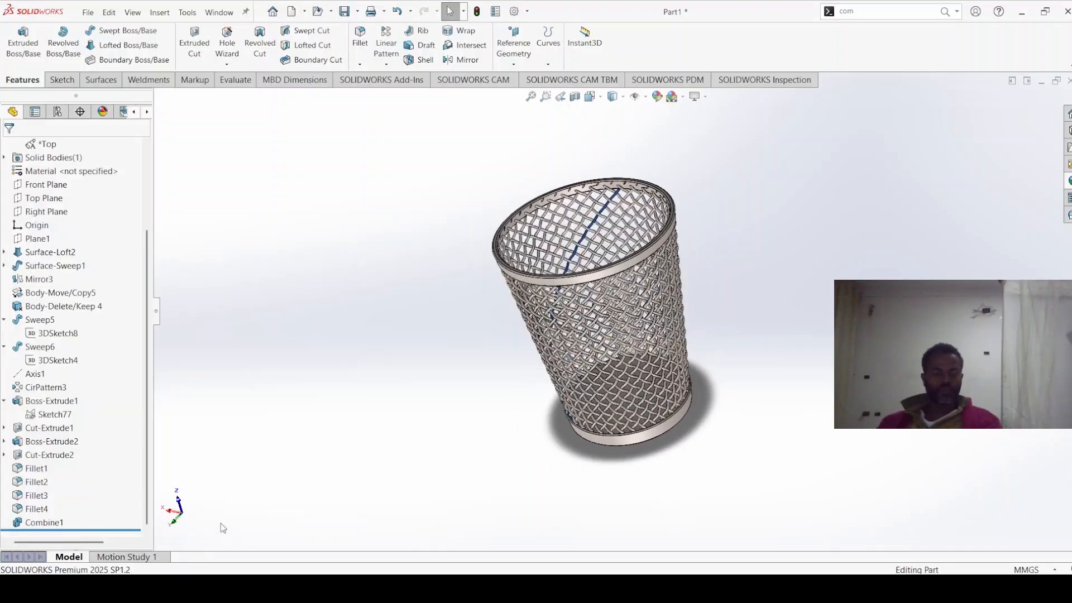